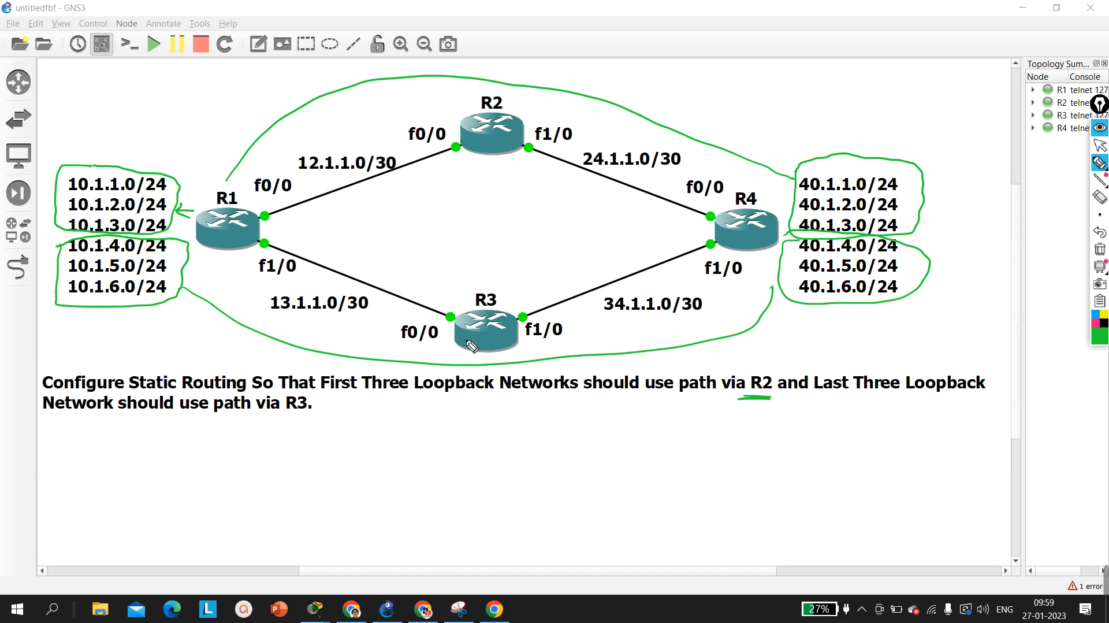
- Handwrite the address 8.8.8.8 with the pen beside R2
{"action": "mouse_move", "coordinate": [536, 82]}
{"action": "left_mouse_down"}
{"action": "mouse_move", "coordinate": [521, 100]}
{"action": "mouse_move", "coordinate": [556, 81]}
{"action": "mouse_move", "coordinate": [610, 94]}
{"action": "left_mouse_up"}
{"action": "left_click", "coordinate": [538, 95]}
{"action": "left_click", "coordinate": [566, 89]}
{"action": "left_click", "coordinate": [598, 89]}
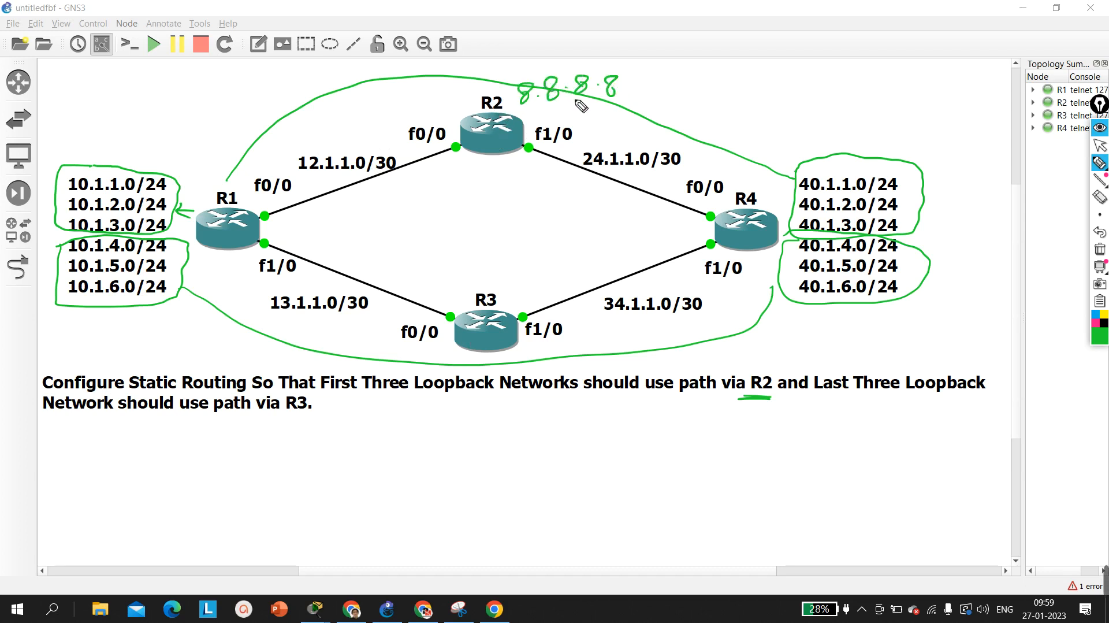
- Undo all pen strokes of the handwritten 8.8.8.8 beside R2
{"action": "key", "text": "ctrl+z"}
{"action": "key", "text": "ctrl+z"}
{"action": "key", "text": "ctrl+z"}
{"action": "key", "text": "ctrl+z"}
{"action": "key", "text": "ctrl+z"}
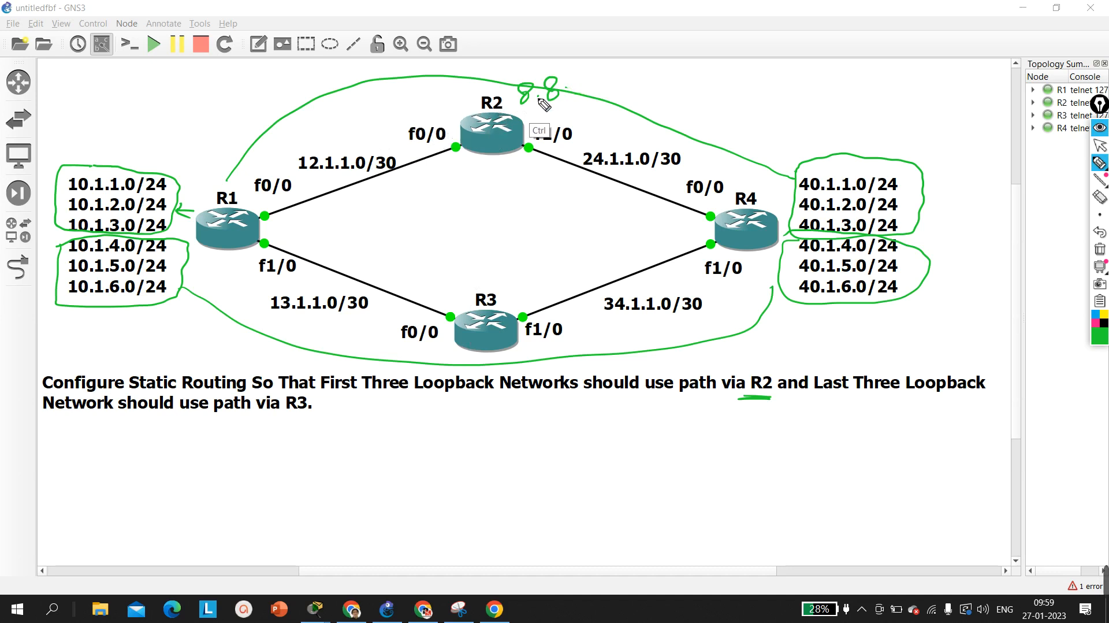
{"action": "key", "text": "ctrl+z"}
{"action": "key", "text": "ctrl+z"}
{"action": "key", "text": "ctrl+z"}
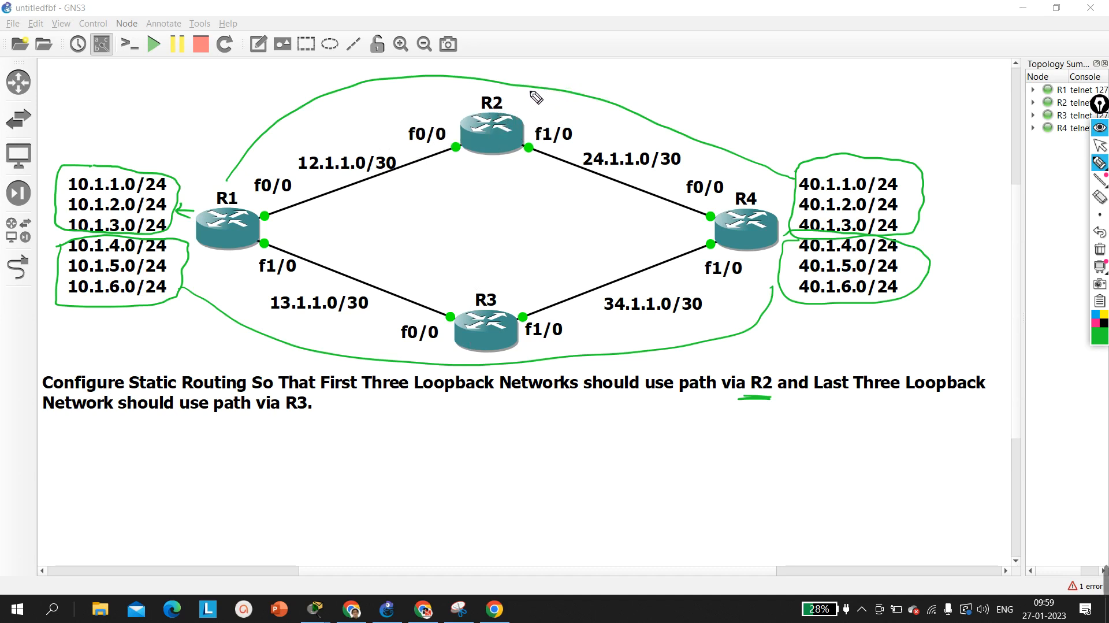
- Handwrite the address 10.10.10.10/8 with the pen beside R2
{"action": "left_click_drag", "start_coordinate": [529, 91], "coordinate": [528, 104]}
{"action": "left_click_drag", "start_coordinate": [541, 92], "coordinate": [556, 97]}
{"action": "mouse_move", "coordinate": [572, 88]}
{"action": "left_mouse_down"}
{"action": "mouse_move", "coordinate": [566, 103]}
{"action": "mouse_move", "coordinate": [583, 93]}
{"action": "mouse_move", "coordinate": [611, 105]}
{"action": "mouse_move", "coordinate": [707, 101]}
{"action": "left_mouse_up"}
{"action": "left_click", "coordinate": [601, 98]}
{"action": "left_click", "coordinate": [645, 99]}
{"action": "left_click_drag", "start_coordinate": [725, 84], "coordinate": [722, 87]}
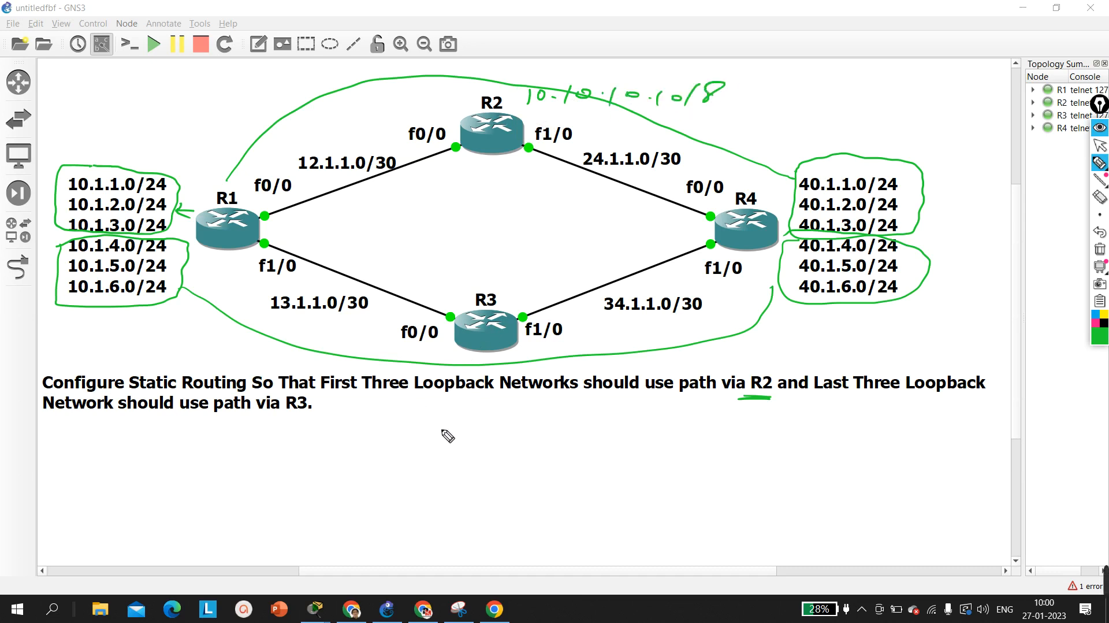
- Handwrite 10.10.10.10/8 below the task text, and clear all pen marks from the screen
{"action": "left_click_drag", "start_coordinate": [443, 414], "coordinate": [442, 434]}
{"action": "mouse_move", "coordinate": [456, 427]}
{"action": "left_mouse_down"}
{"action": "mouse_move", "coordinate": [491, 437]}
{"action": "mouse_move", "coordinate": [594, 428]}
{"action": "left_mouse_up"}
{"action": "left_click", "coordinate": [475, 428]}
{"action": "left_click", "coordinate": [534, 431]}
{"action": "left_click", "coordinate": [576, 432]}
{"action": "mouse_move", "coordinate": [604, 421]}
{"action": "left_mouse_down"}
{"action": "mouse_move", "coordinate": [596, 451]}
{"action": "mouse_move", "coordinate": [622, 437]}
{"action": "left_mouse_up"}
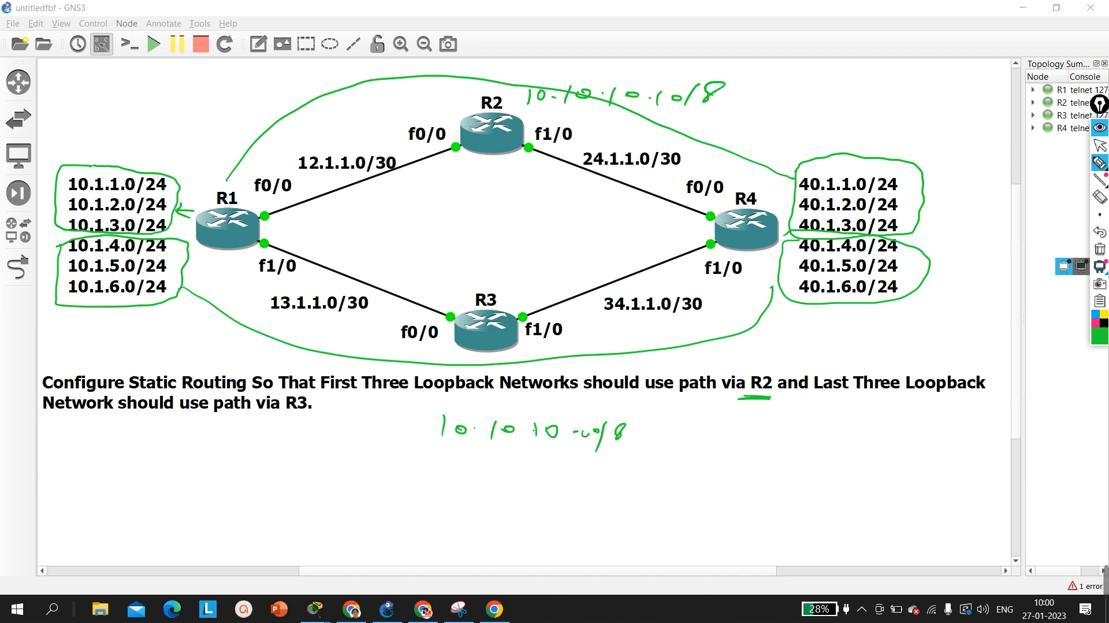
{"action": "left_click", "coordinate": [1099, 249]}
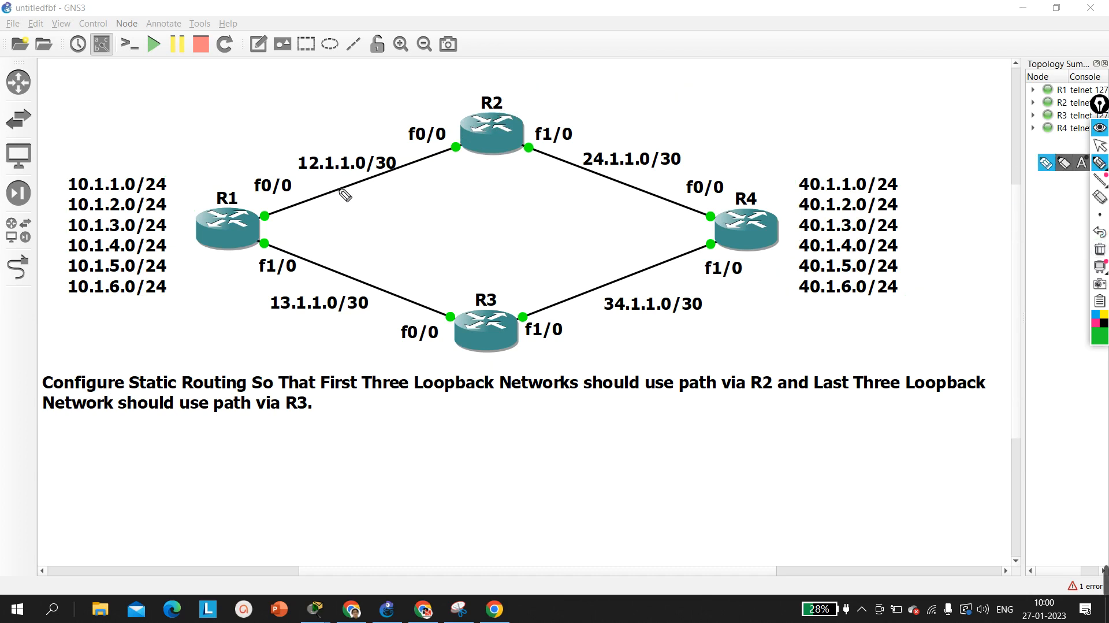
- Circle the four /30 link subnets with the pen and draw arrows above the R1 and R4 loopback network lists
{"action": "mouse_move", "coordinate": [339, 142]}
{"action": "left_mouse_down"}
{"action": "mouse_move", "coordinate": [315, 137]}
{"action": "mouse_move", "coordinate": [306, 176]}
{"action": "mouse_move", "coordinate": [404, 179]}
{"action": "mouse_move", "coordinate": [403, 153]}
{"action": "mouse_move", "coordinate": [328, 138]}
{"action": "left_mouse_up"}
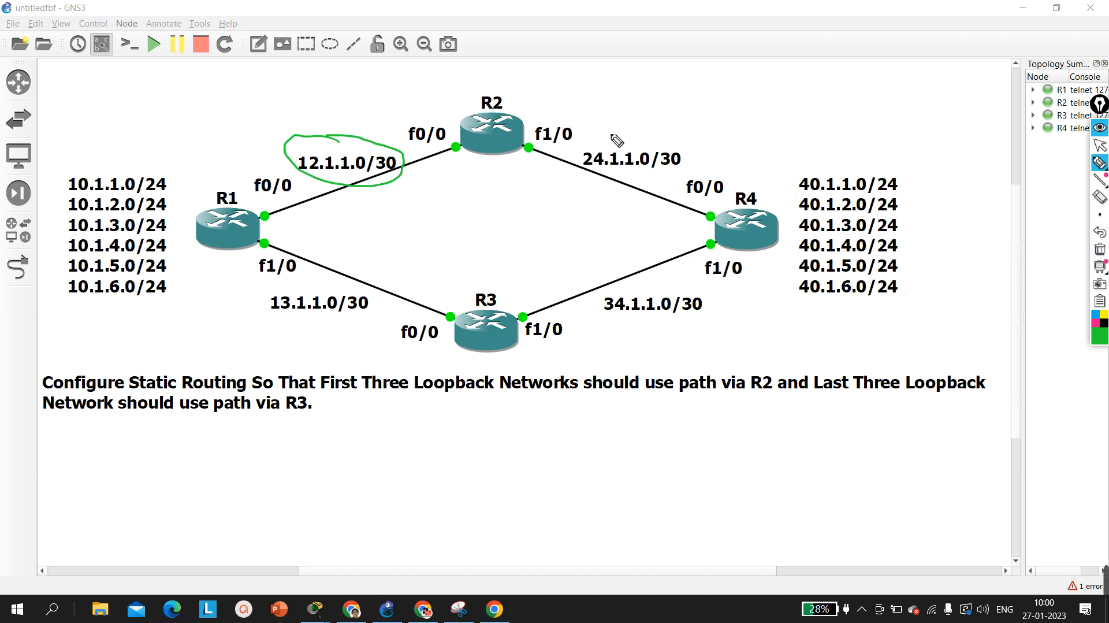
{"action": "mouse_move", "coordinate": [622, 139]}
{"action": "left_mouse_down"}
{"action": "mouse_move", "coordinate": [595, 148]}
{"action": "mouse_move", "coordinate": [682, 170]}
{"action": "mouse_move", "coordinate": [635, 127]}
{"action": "left_mouse_up"}
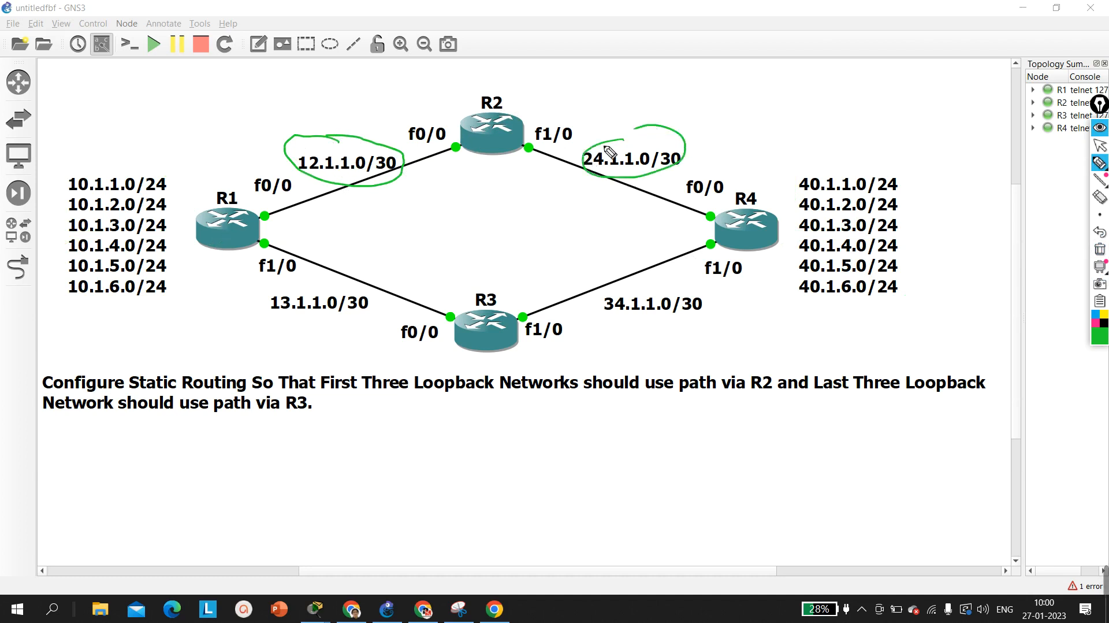
{"action": "mouse_move", "coordinate": [655, 279]}
{"action": "left_mouse_down"}
{"action": "mouse_move", "coordinate": [615, 281]}
{"action": "mouse_move", "coordinate": [660, 317]}
{"action": "mouse_move", "coordinate": [701, 291]}
{"action": "left_mouse_up"}
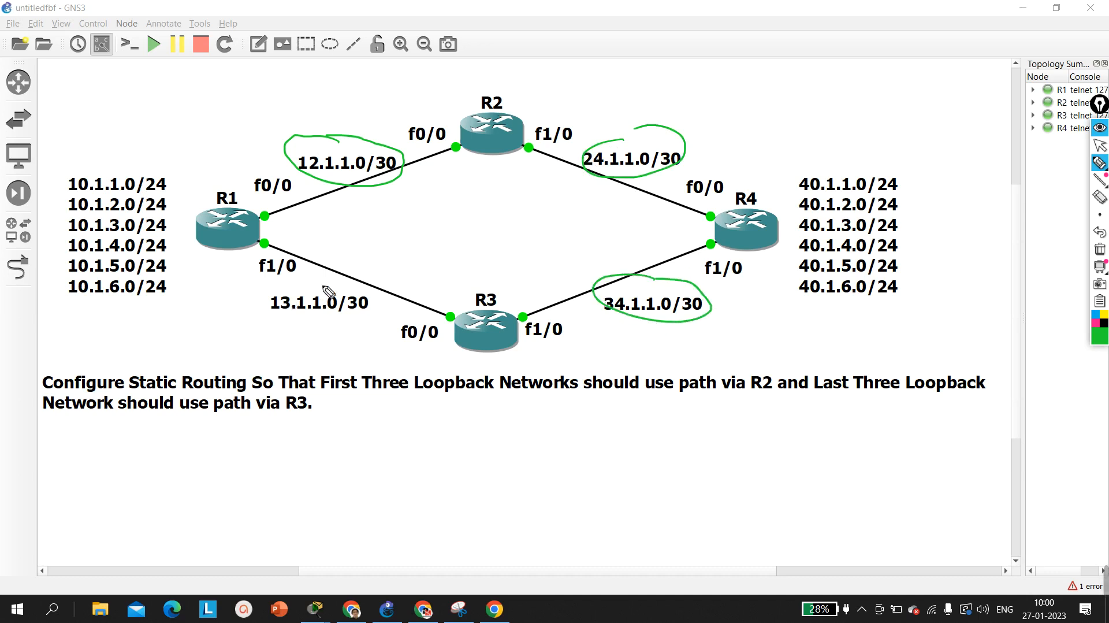
{"action": "left_click_drag", "start_coordinate": [272, 292], "coordinate": [301, 288]}
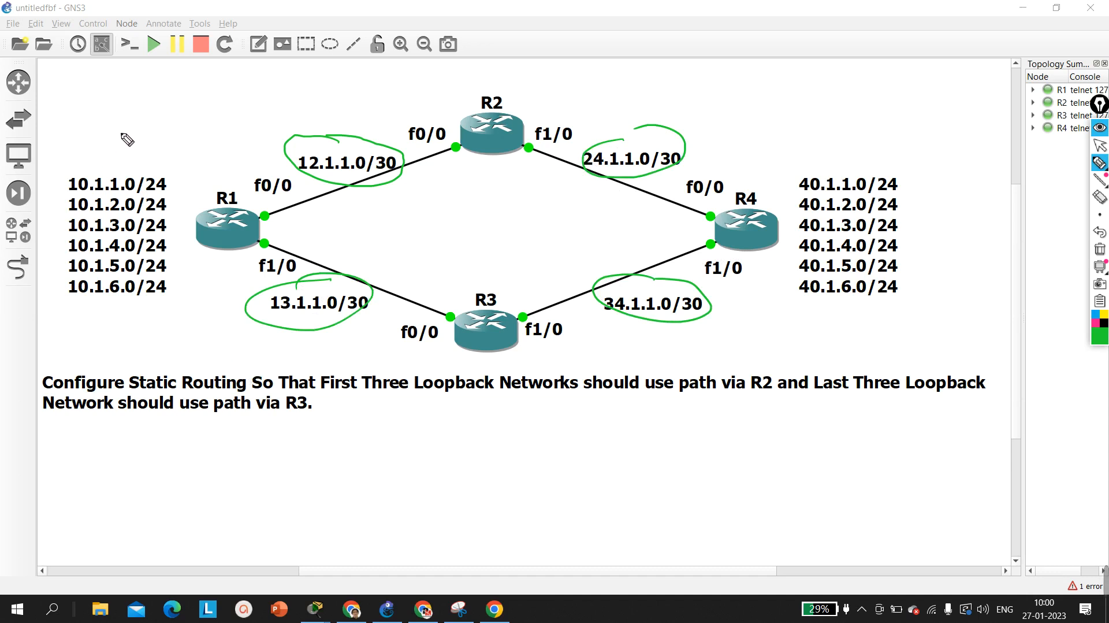
{"action": "mouse_move", "coordinate": [122, 127]}
{"action": "left_mouse_down"}
{"action": "mouse_move", "coordinate": [118, 155]}
{"action": "mouse_move", "coordinate": [125, 144]}
{"action": "left_mouse_up"}
{"action": "mouse_move", "coordinate": [837, 134]}
{"action": "left_mouse_down"}
{"action": "mouse_move", "coordinate": [835, 158]}
{"action": "mouse_move", "coordinate": [843, 147]}
{"action": "left_mouse_up"}
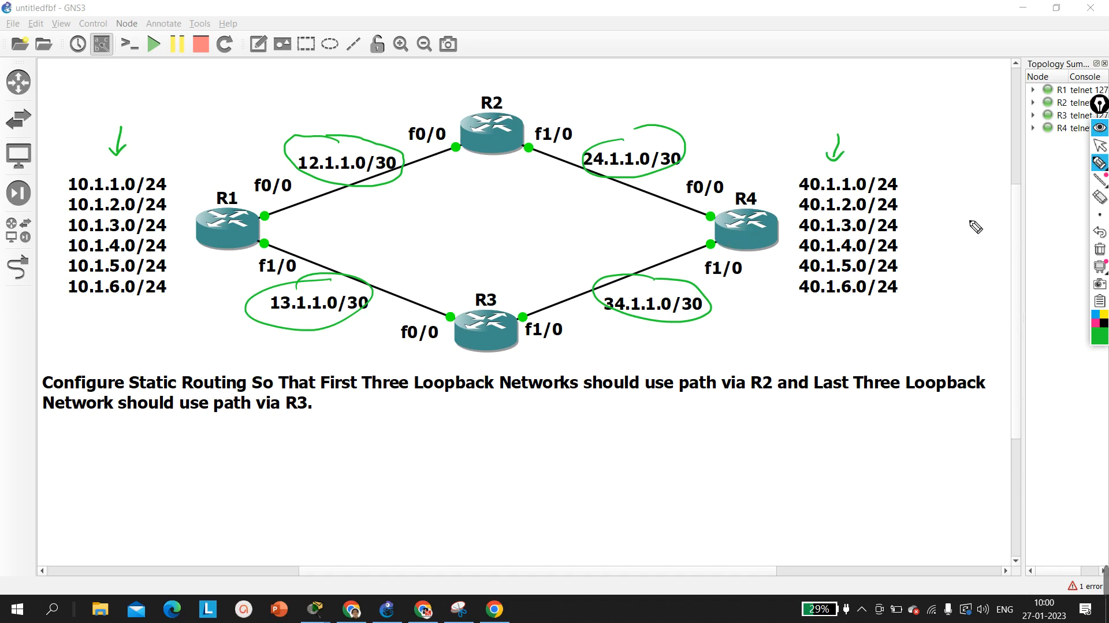
- Clear all pen marks from the topology and return to the normal pointer
{"action": "left_click", "coordinate": [1100, 249]}
{"action": "left_click", "coordinate": [1099, 144]}
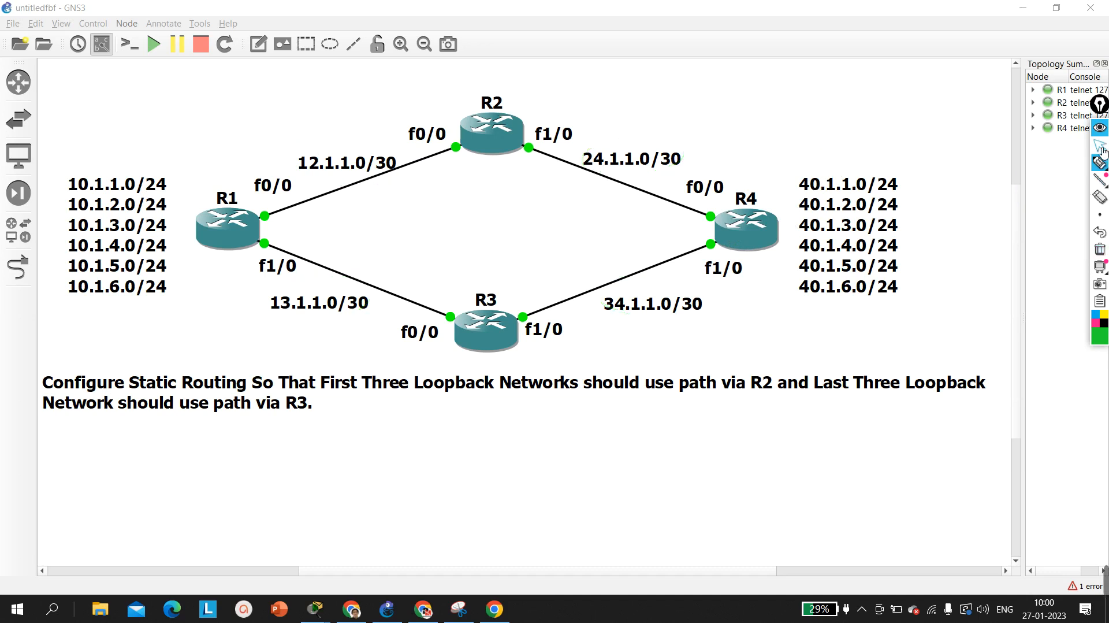
- Add a text note reading 8.8.8.8/8 and position it just above the R2 label
{"action": "left_click", "coordinate": [258, 43]}
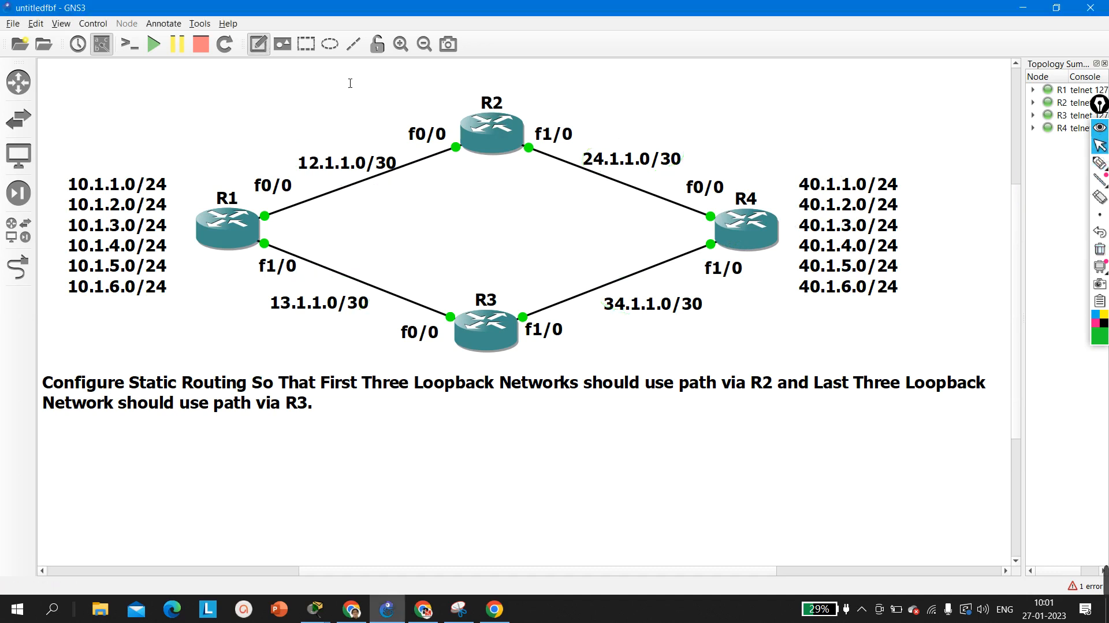
{"action": "left_click", "coordinate": [456, 84]}
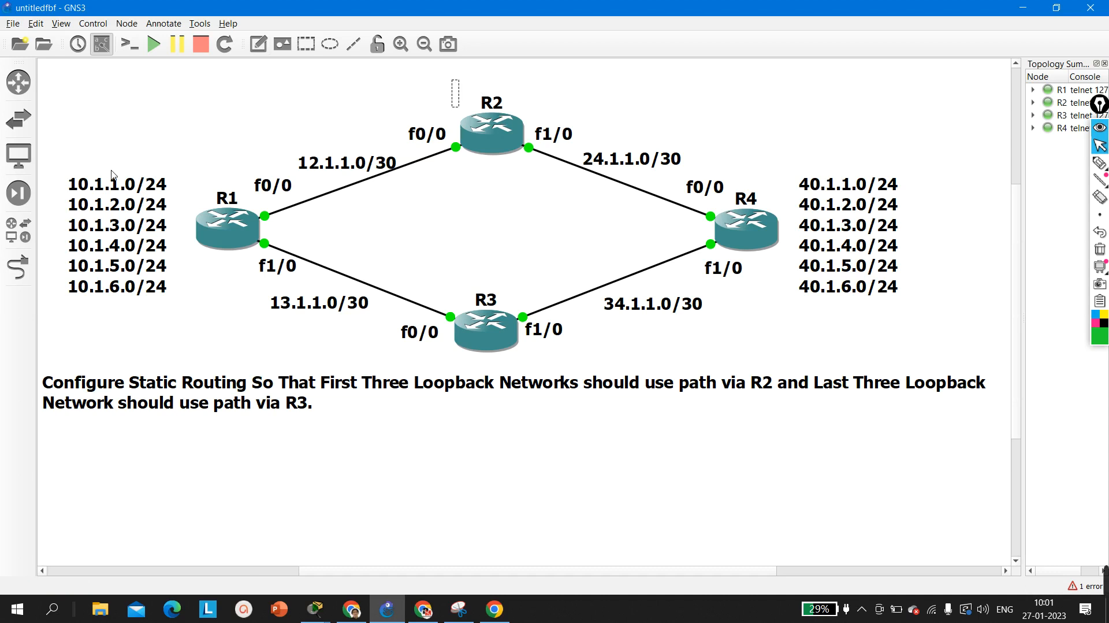
{"action": "type", "text": "8.8.88"}
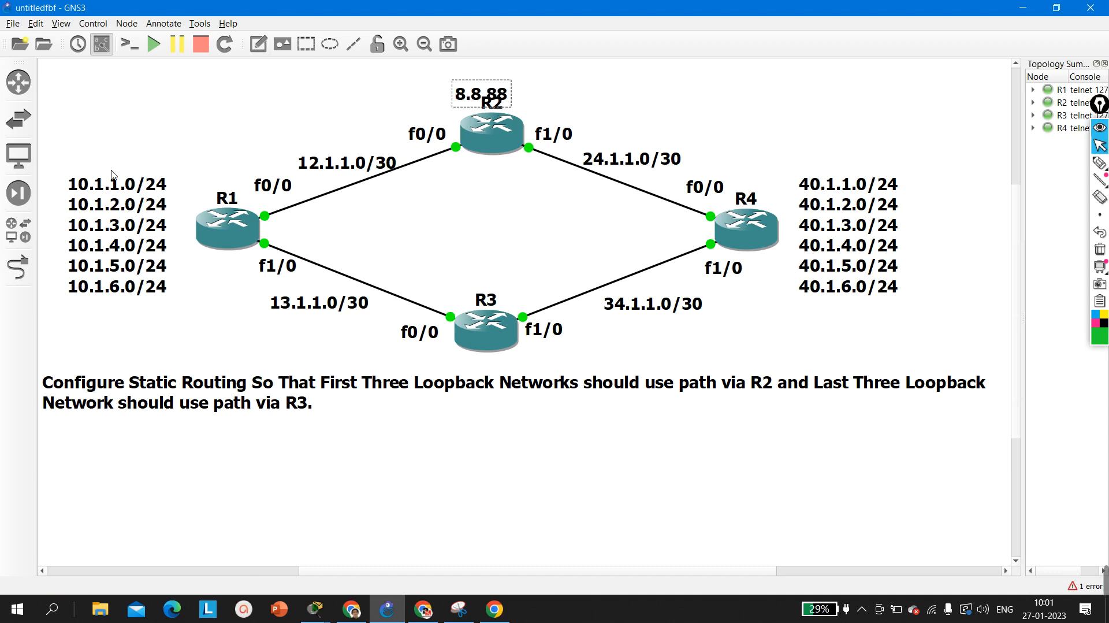
{"action": "key", "text": "BackSpace"}
{"action": "type", "text": ".8.8/8"}
{"action": "left_click", "coordinate": [186, 128]}
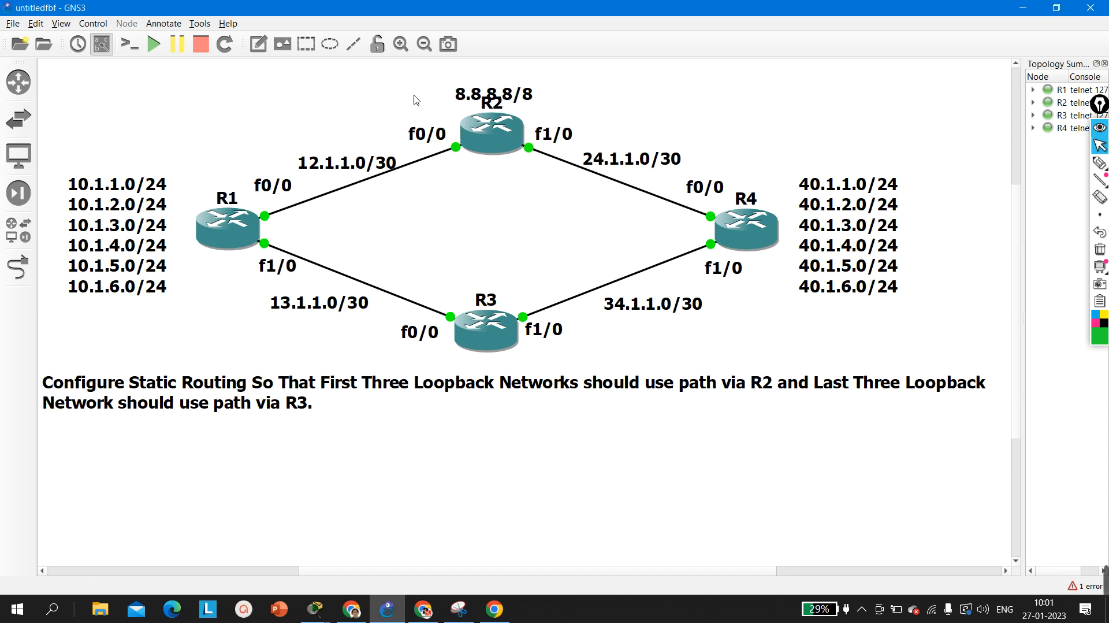
{"action": "left_click_drag", "start_coordinate": [504, 96], "coordinate": [511, 78]}
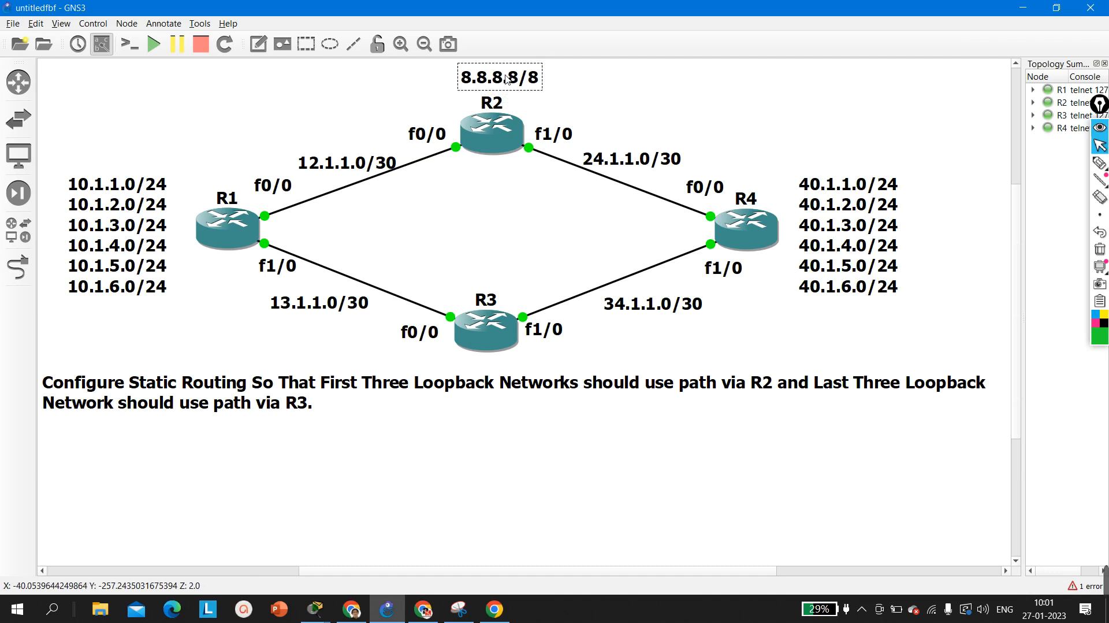
- Duplicate the 8.8.8.8/8 note and place the copy below R3, shifting the task text down to make room
{"action": "right_click", "coordinate": [505, 75]}
{"action": "left_click", "coordinate": [526, 84]}
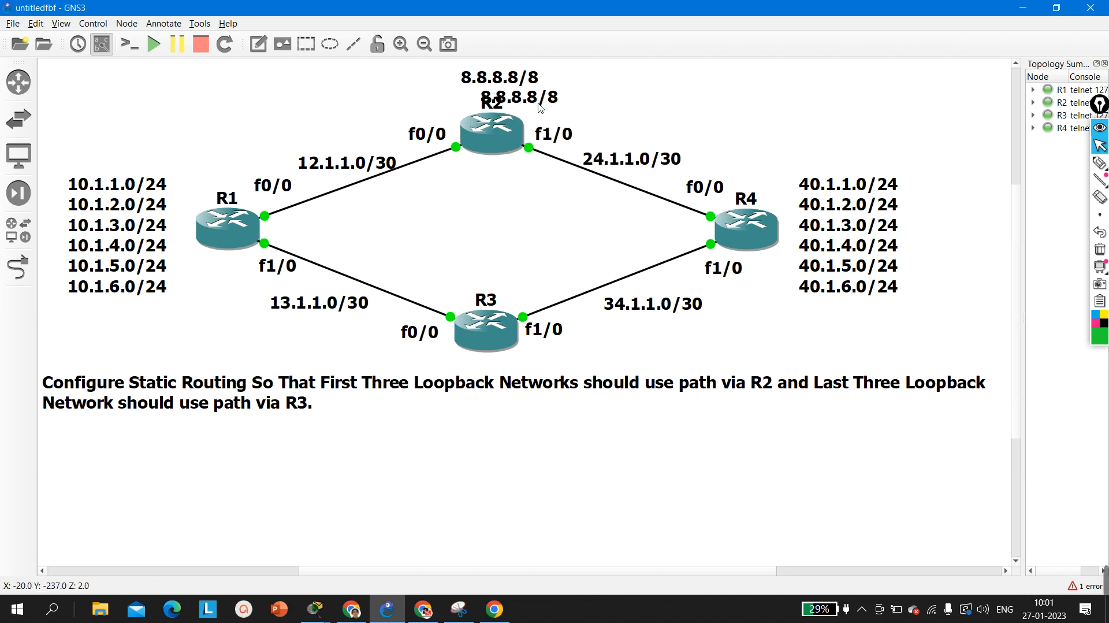
{"action": "left_click_drag", "start_coordinate": [532, 102], "coordinate": [548, 422]}
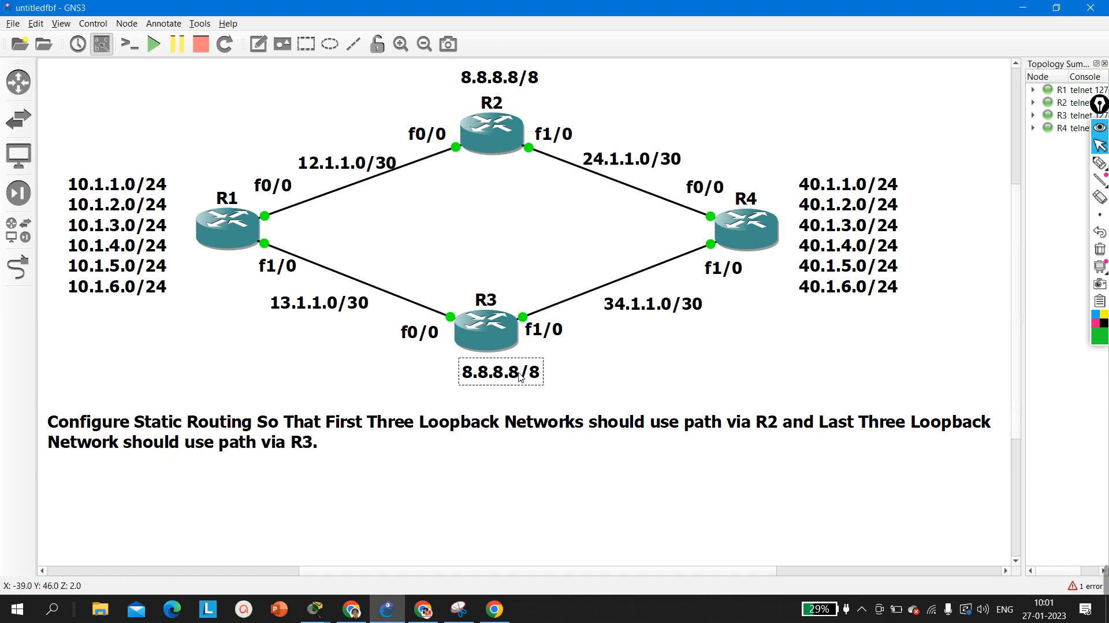
- Change the note below R3 to 8.8.8.8/16 and move the task text up closer beneath it
{"action": "double_click", "coordinate": [534, 375]}
{"action": "left_click", "coordinate": [537, 375]}
{"action": "key", "text": "BackSpace"}
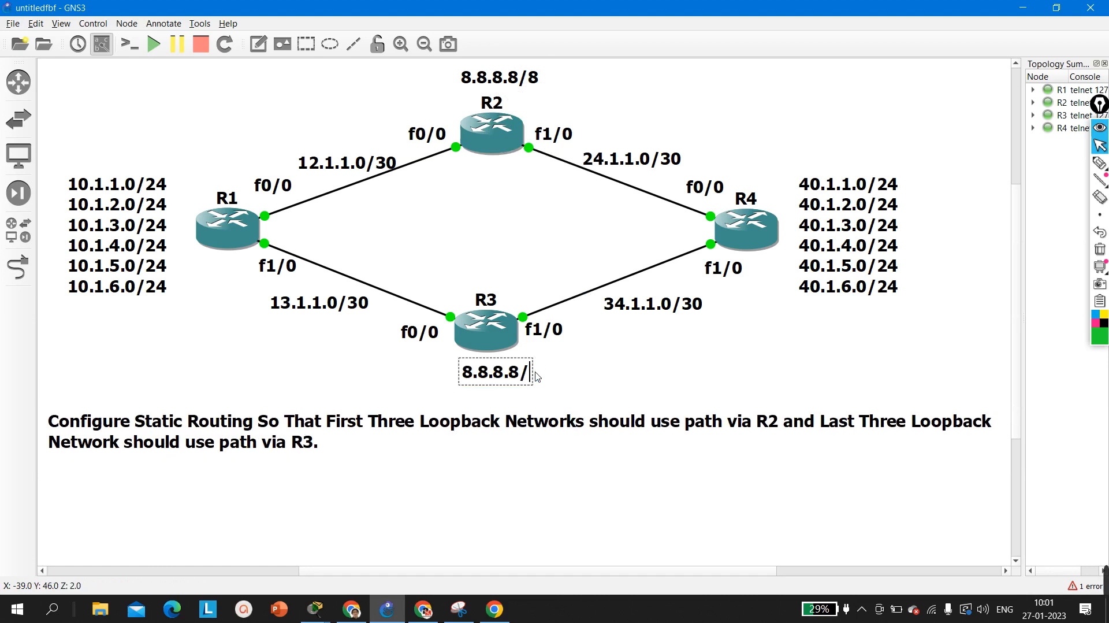
{"action": "type", "text": "16"}
{"action": "left_click", "coordinate": [530, 536]}
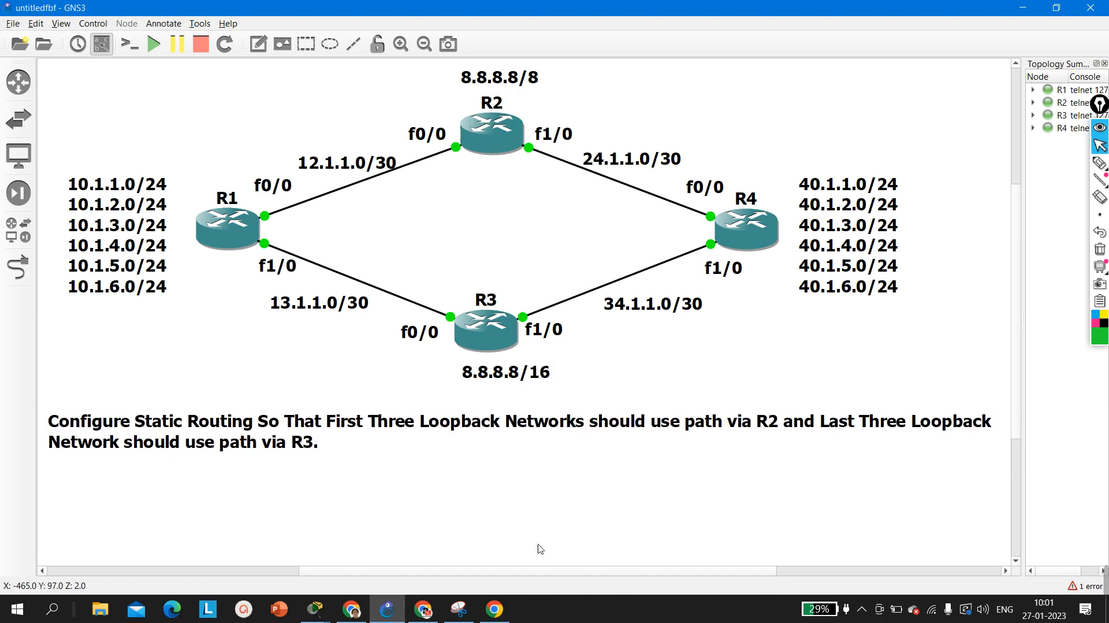
{"action": "left_click_drag", "start_coordinate": [477, 438], "coordinate": [477, 425]}
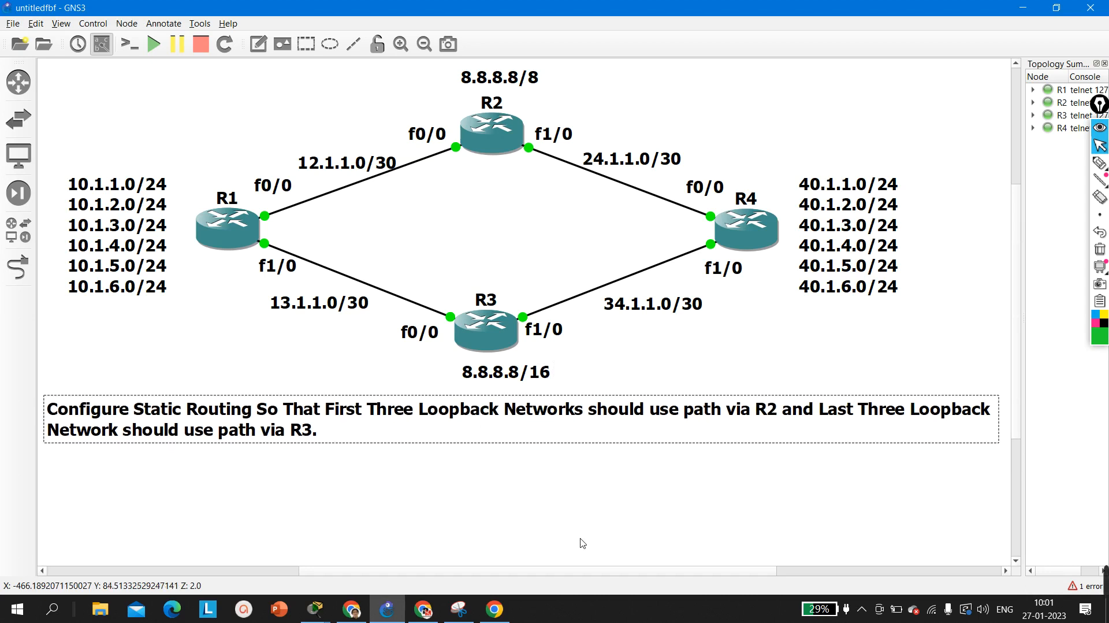
{"action": "left_click", "coordinate": [558, 519]}
{"action": "left_click_drag", "start_coordinate": [180, 172], "coordinate": [231, 272]}
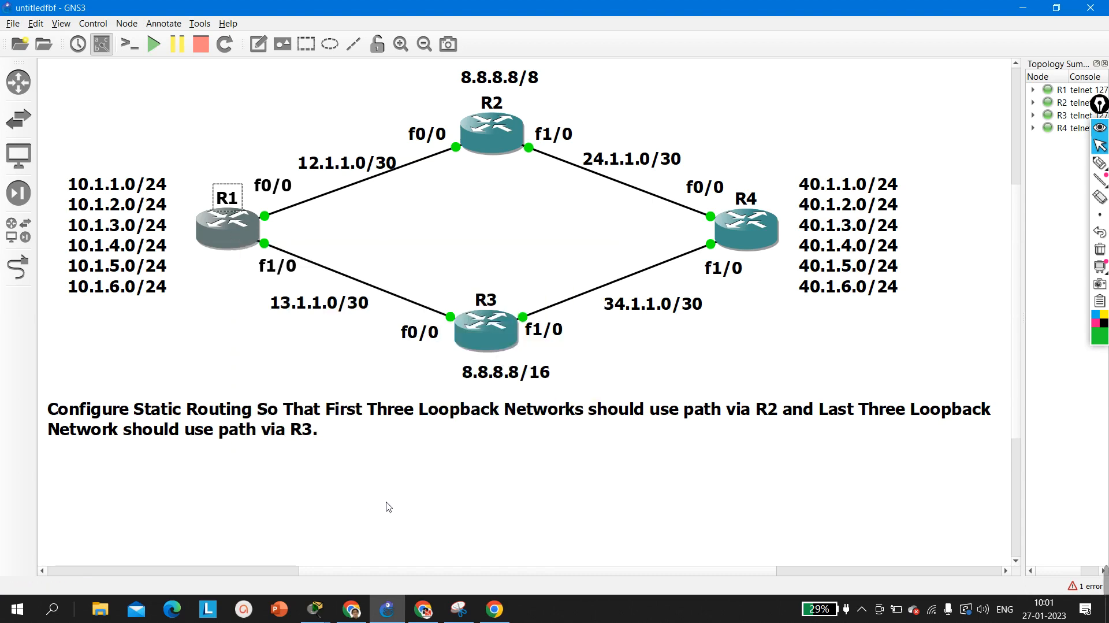
{"action": "left_click", "coordinate": [194, 182]}
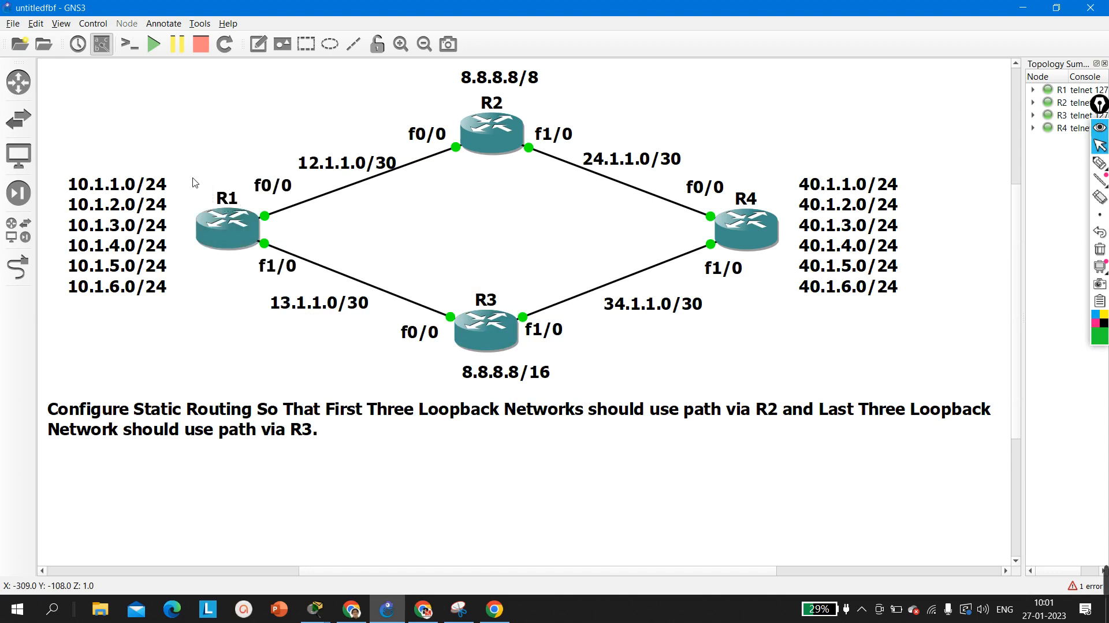
{"action": "mouse_move", "coordinate": [190, 172]}
{"action": "left_mouse_down"}
{"action": "mouse_move", "coordinate": [219, 225]}
{"action": "mouse_move", "coordinate": [204, 175]}
{"action": "left_mouse_up"}
- Open R1's console, move its window below the topology diagram, and bring up the R1 command prompt
{"action": "double_click", "coordinate": [223, 230]}
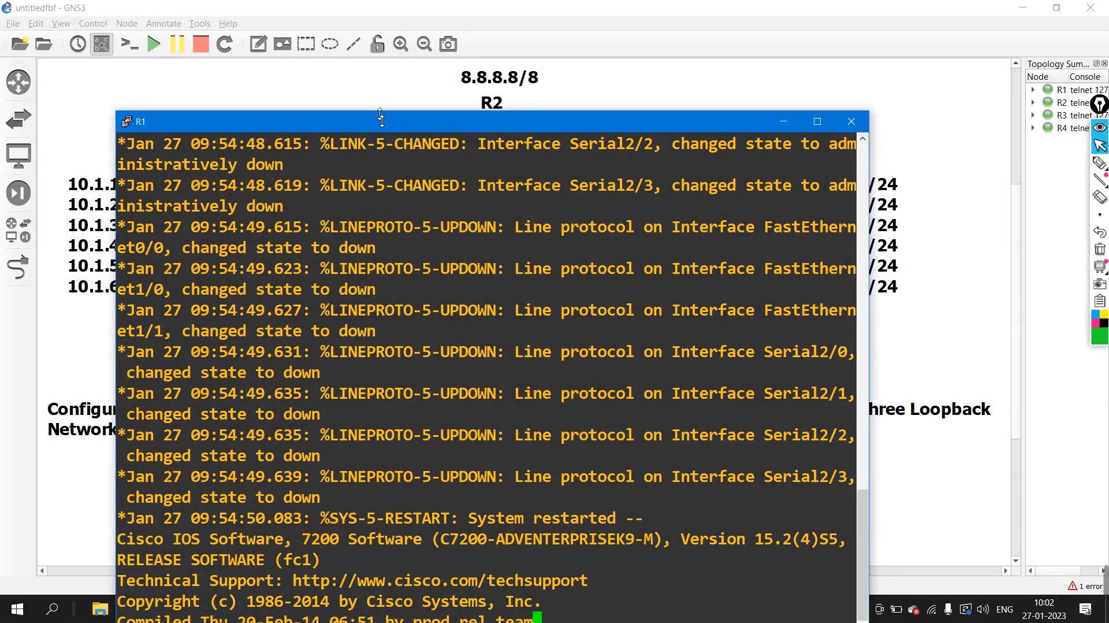
{"action": "left_click_drag", "start_coordinate": [382, 117], "coordinate": [451, 388]}
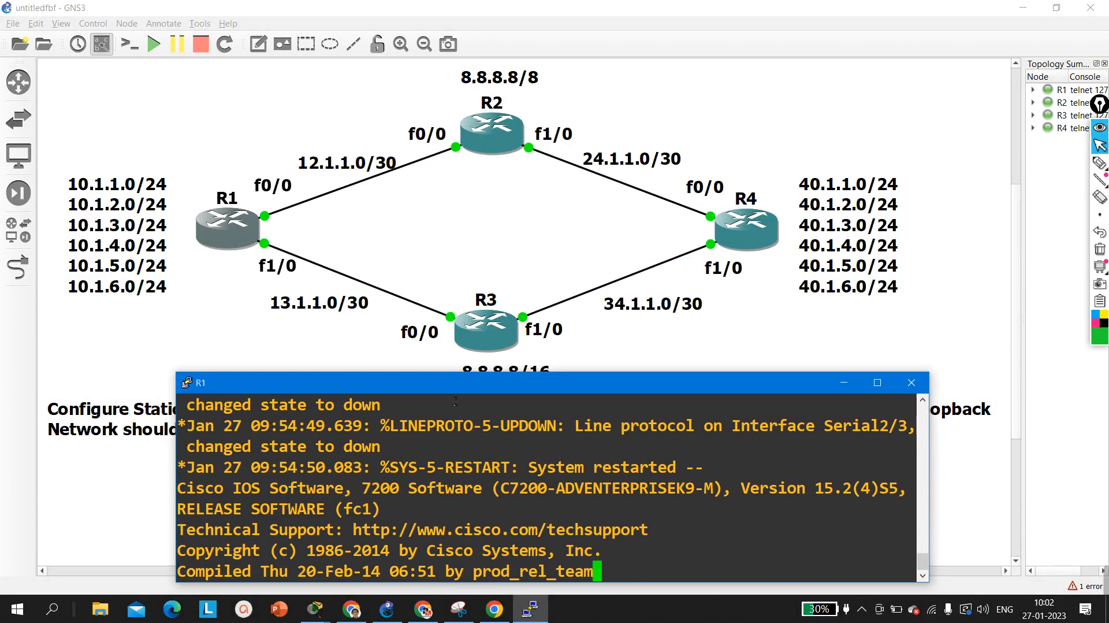
{"action": "key", "text": "Return"}
{"action": "key", "text": "Return"}
{"action": "key", "text": "Return"}
{"action": "key", "text": "Return"}
{"action": "key", "text": "Return"}
{"action": "key", "text": "Return"}
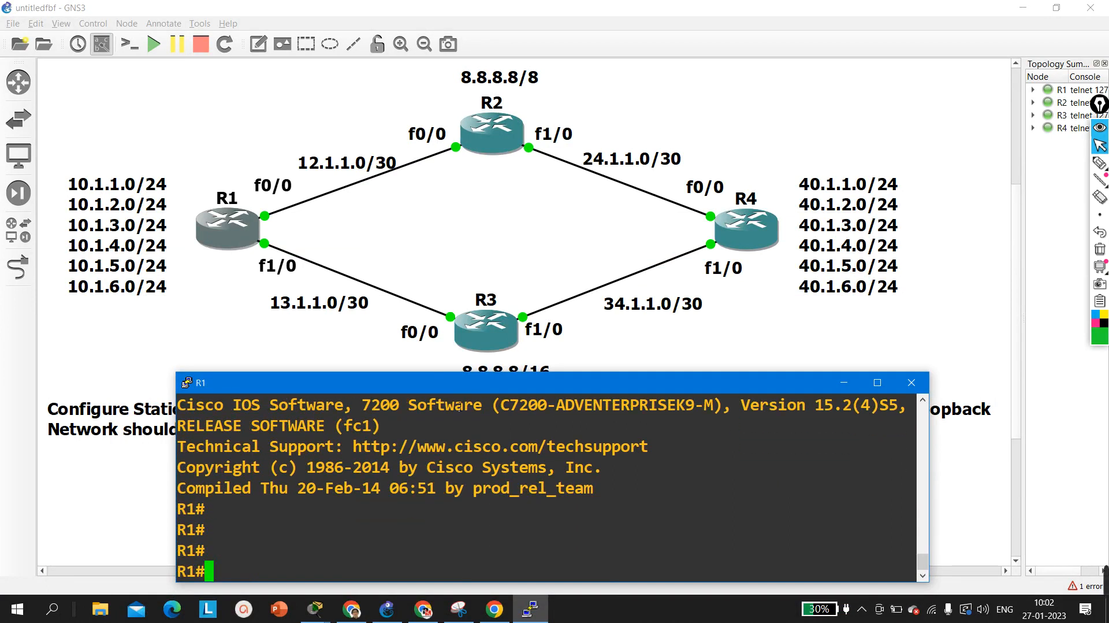
- Enter global configuration mode on R1 from the terminal
{"action": "type", "text": "conf"}
{"action": "key", "text": "Tab"}
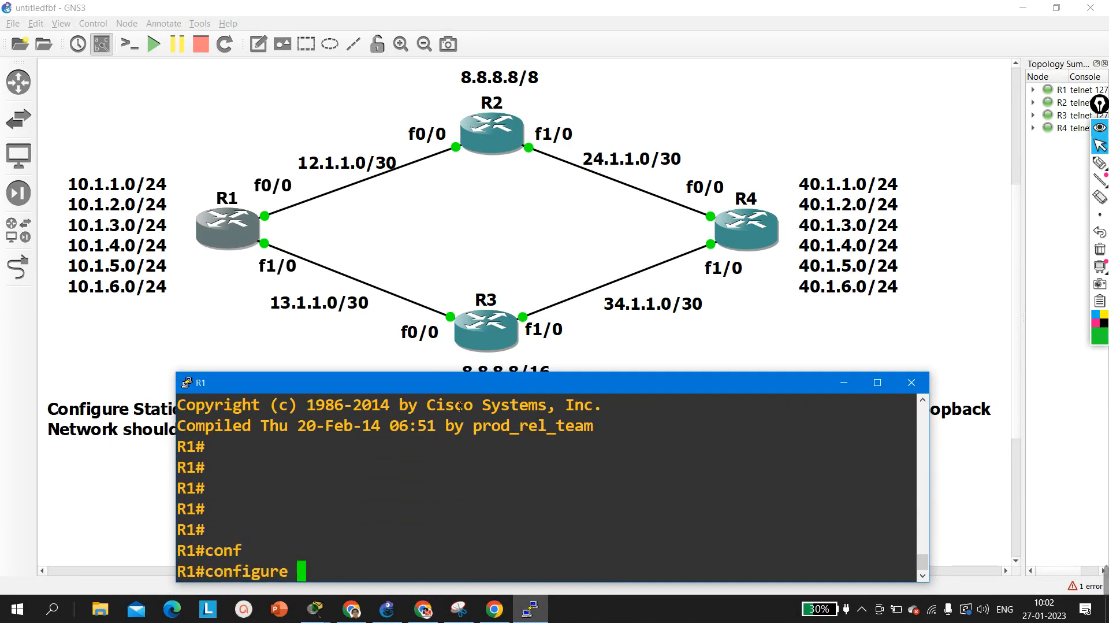
{"action": "key", "text": "Return"}
{"action": "key", "text": "Return"}
{"action": "key", "text": "Return"}
{"action": "key", "text": "Return"}
{"action": "key", "text": "Return"}
- Enter interface f0/0 on R1 and enable it with no shutdown
{"action": "type", "text": "int f"}
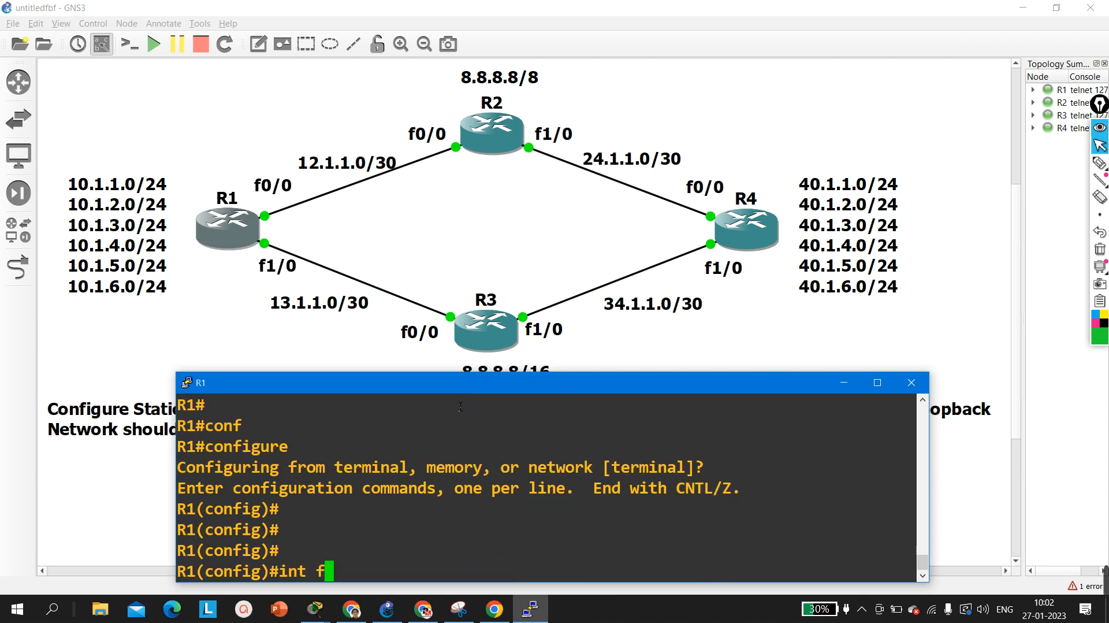
{"action": "type", "text": "0/0"}
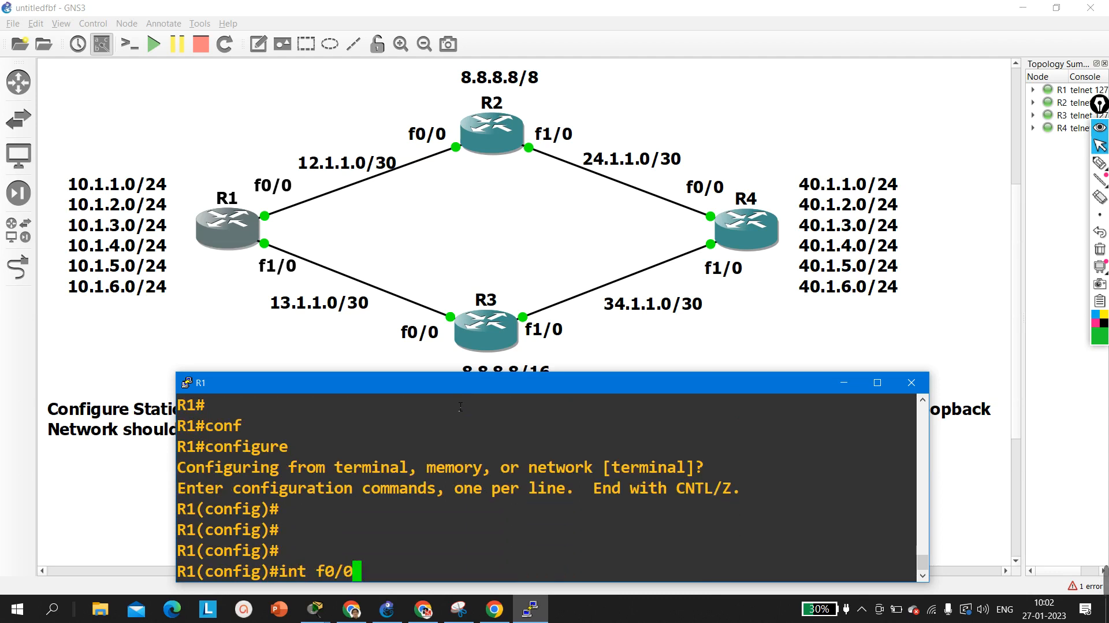
{"action": "key", "text": "Return"}
{"action": "type", "text": "no sh"}
{"action": "key", "text": "Tab"}
{"action": "key", "text": "Return"}
- Assign IP address 12.1.1.1 with mask 255.255.255.252 to R1's f0/0 interface
{"action": "type", "text": "ip add"}
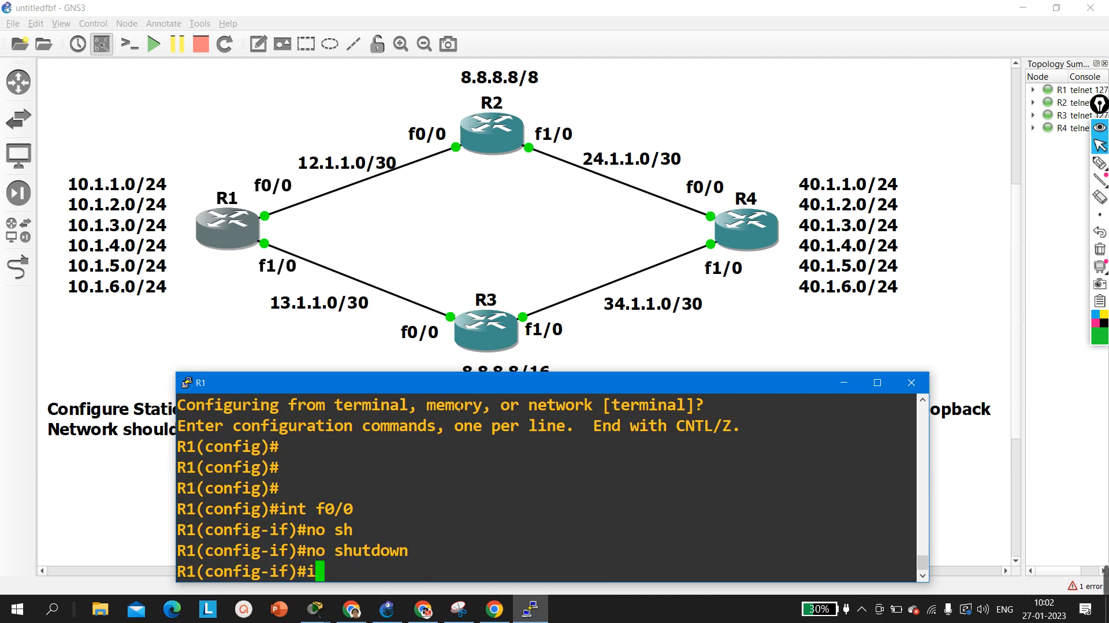
{"action": "key", "text": "Tab"}
{"action": "type", "text": "12"}
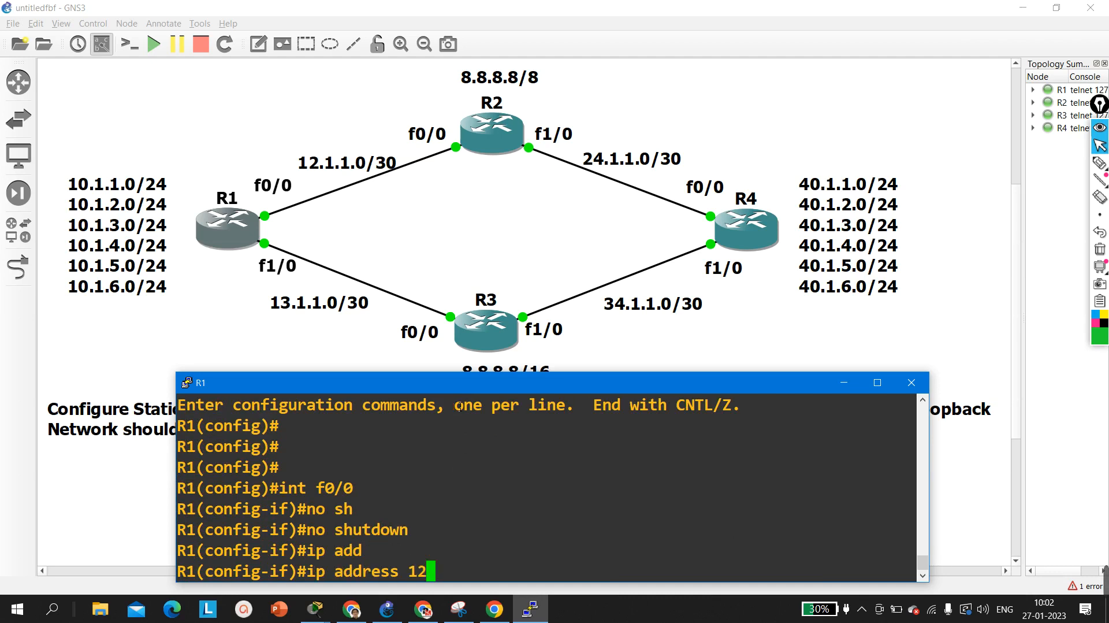
{"action": "type", "text": ".1.1.1 2"}
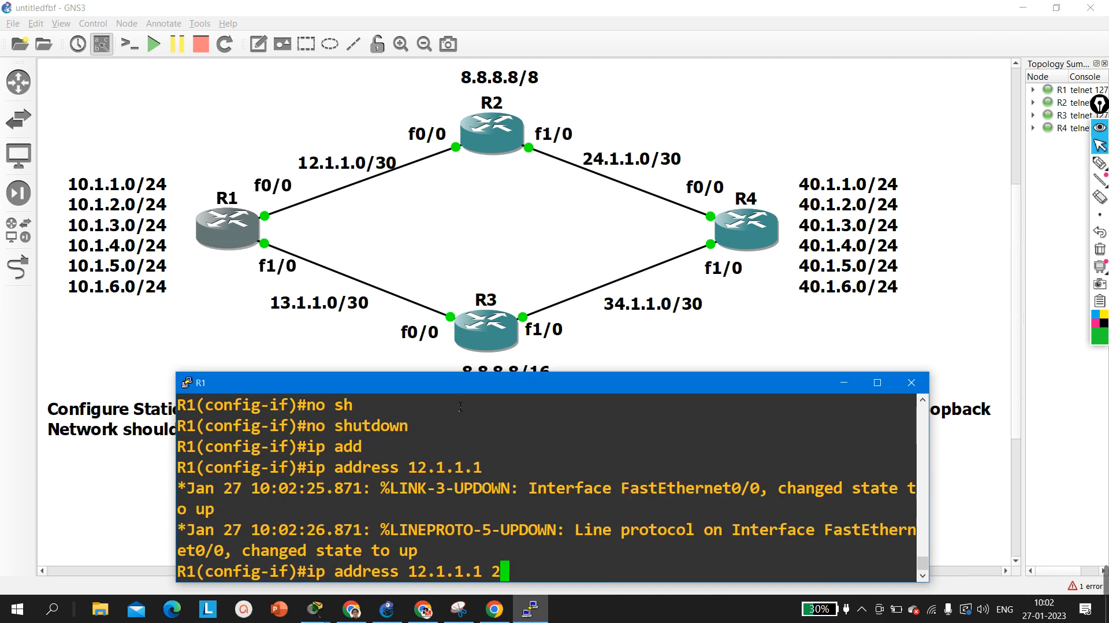
{"action": "type", "text": "55.255.255.252"}
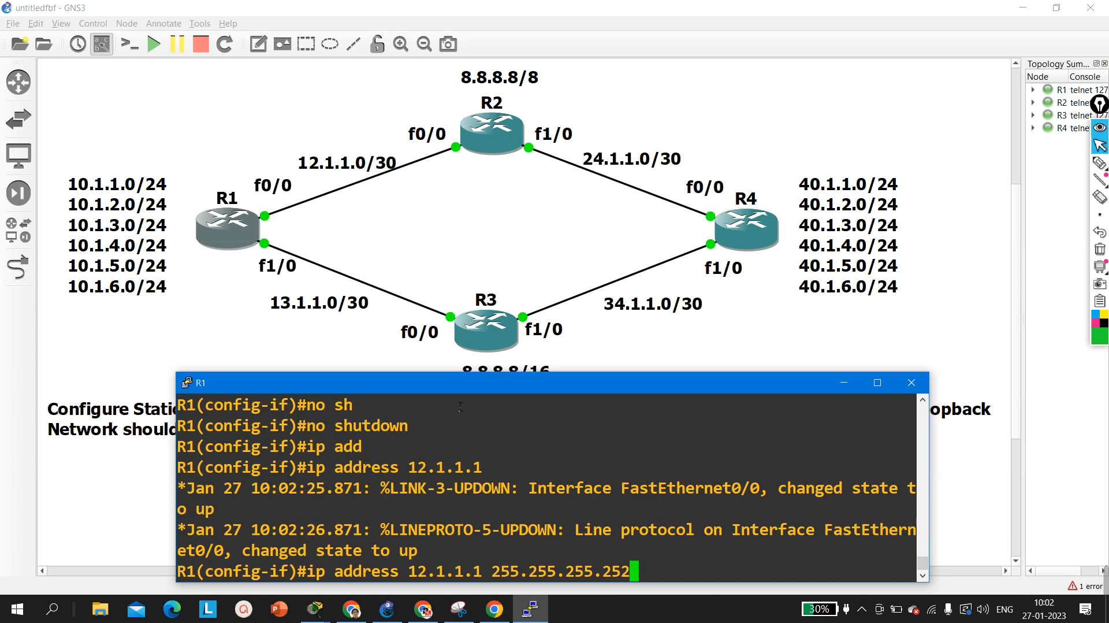
{"action": "key", "text": "Return"}
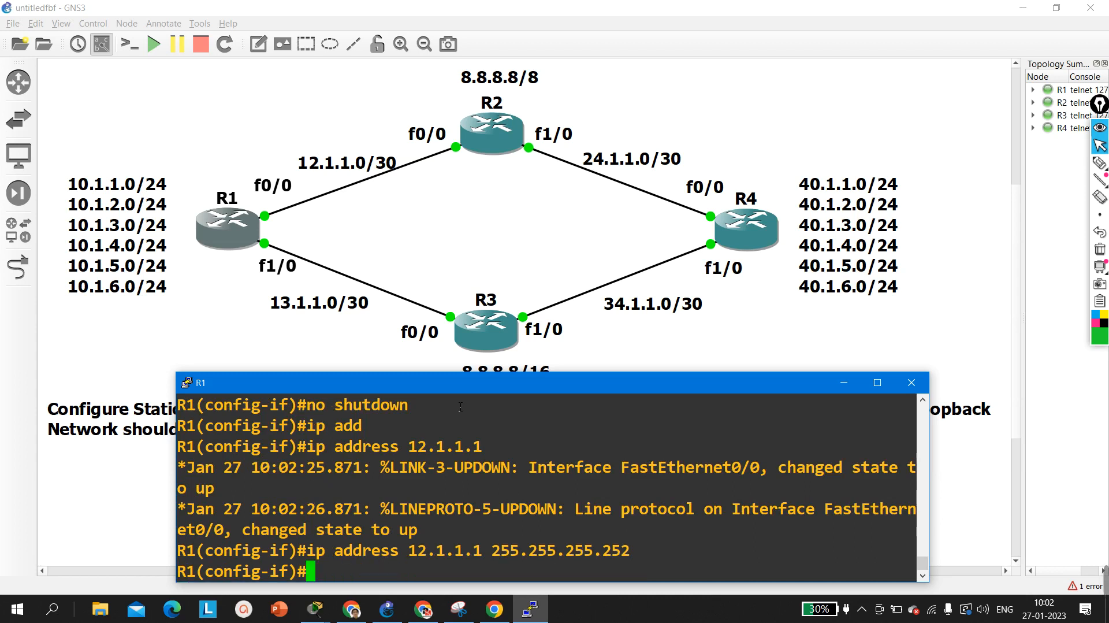
- Leave f0/0 configuration on R1, enter interface f1/0 and enable it with no shutdown
{"action": "left_click_drag", "start_coordinate": [651, 559], "coordinate": [456, 549]}
{"action": "type", "text": "ex"}
{"action": "key", "text": "Return"}
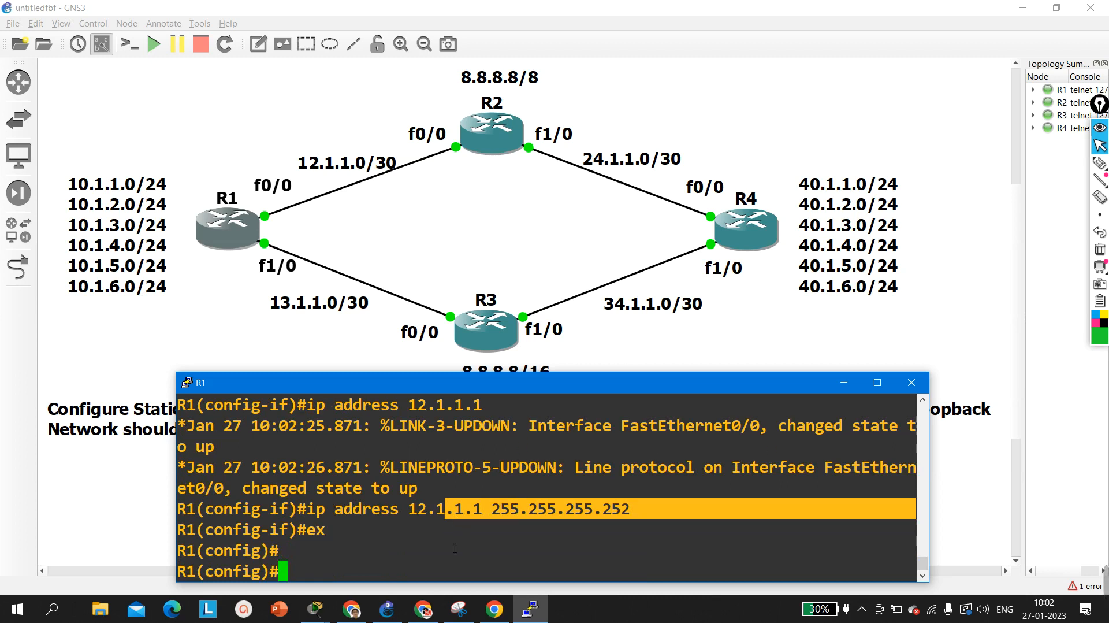
{"action": "type", "text": "int f1/0"}
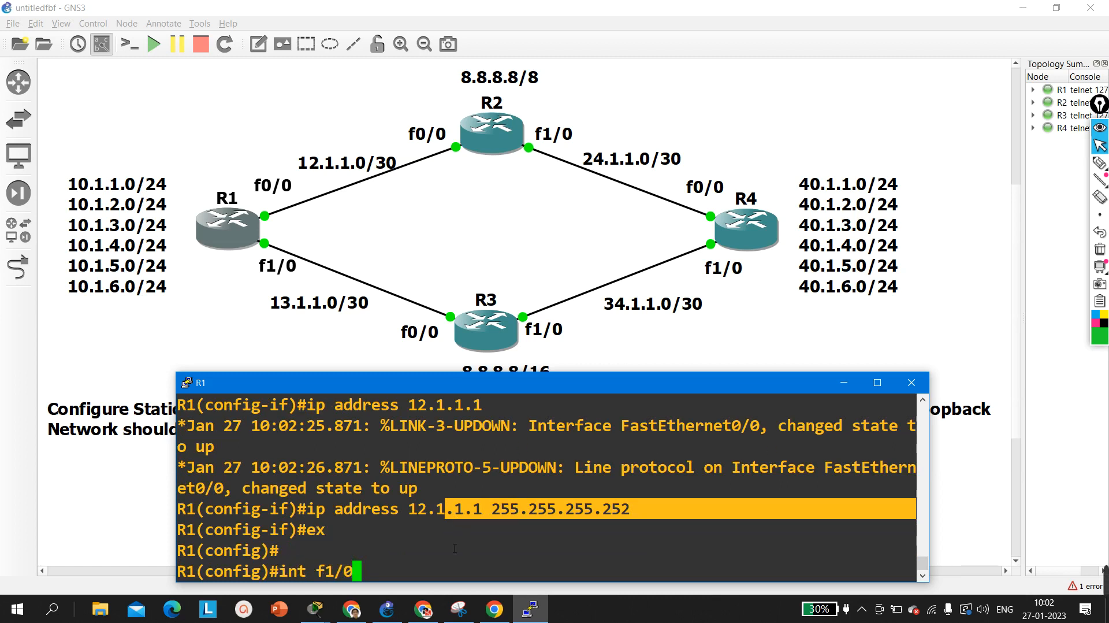
{"action": "key", "text": "Return"}
{"action": "type", "text": "no sh"}
{"action": "key", "text": "Tab"}
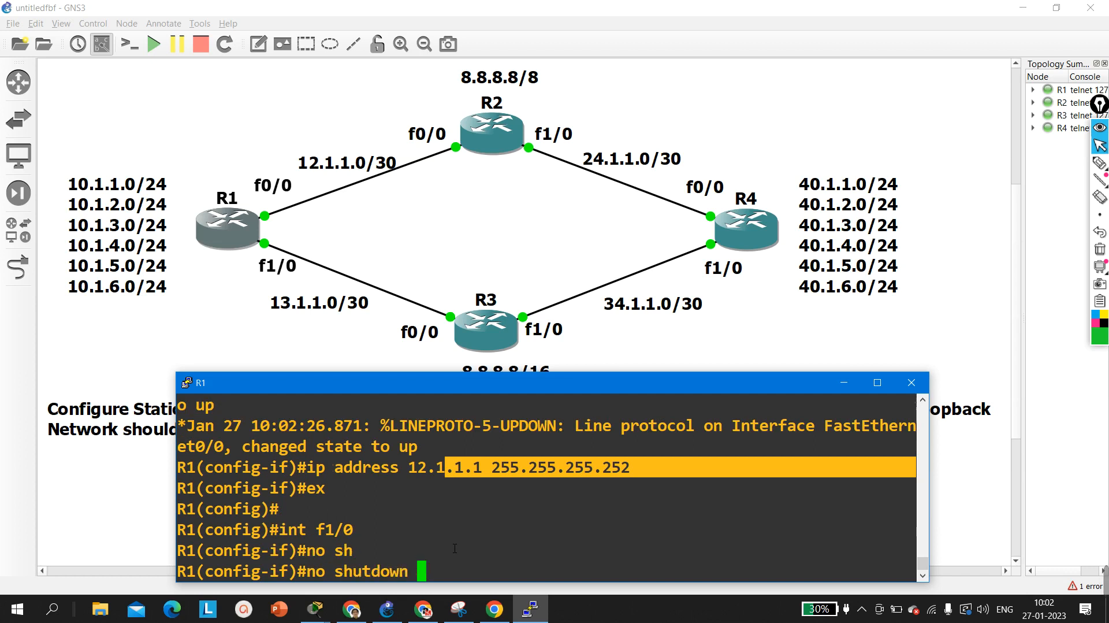
{"action": "key", "text": "Return"}
- Assign IP address 13.1.1.1 with mask 255.255.255.252 to R1's f1/0 interface
{"action": "type", "text": "ip add"}
{"action": "key", "text": "Tab"}
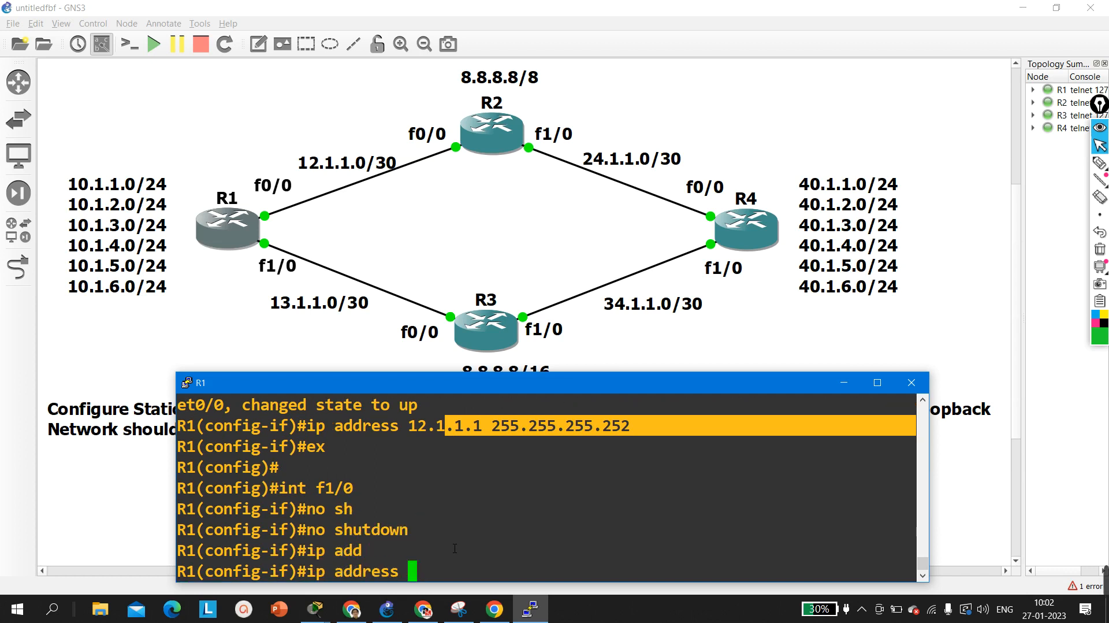
{"action": "type", "text": "13.1.1"}
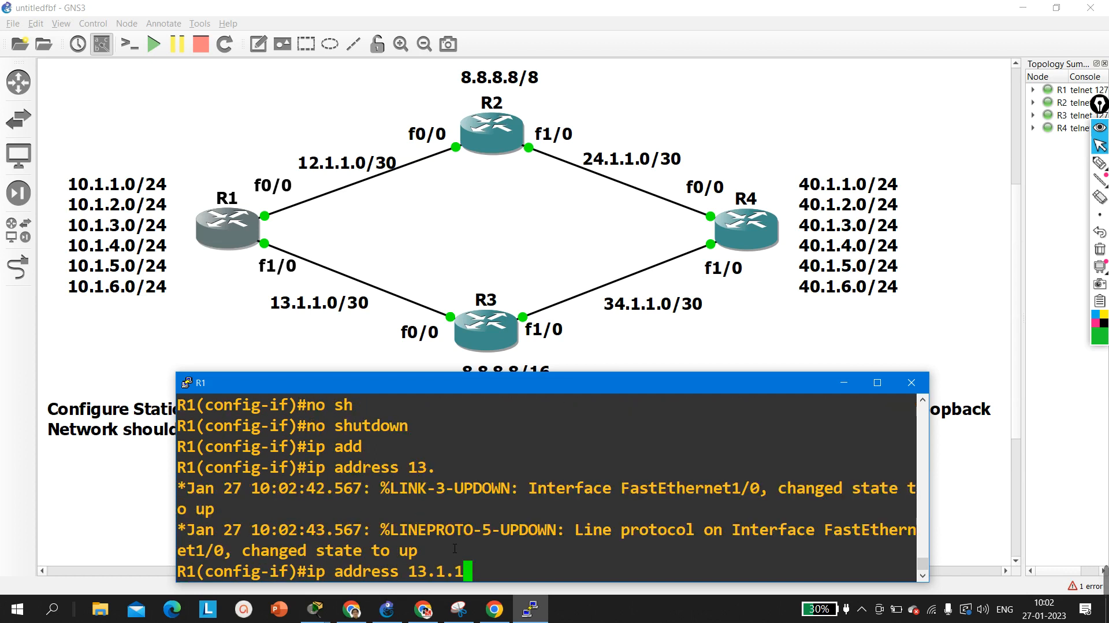
{"action": "type", "text": ".1 255.255.255.252"}
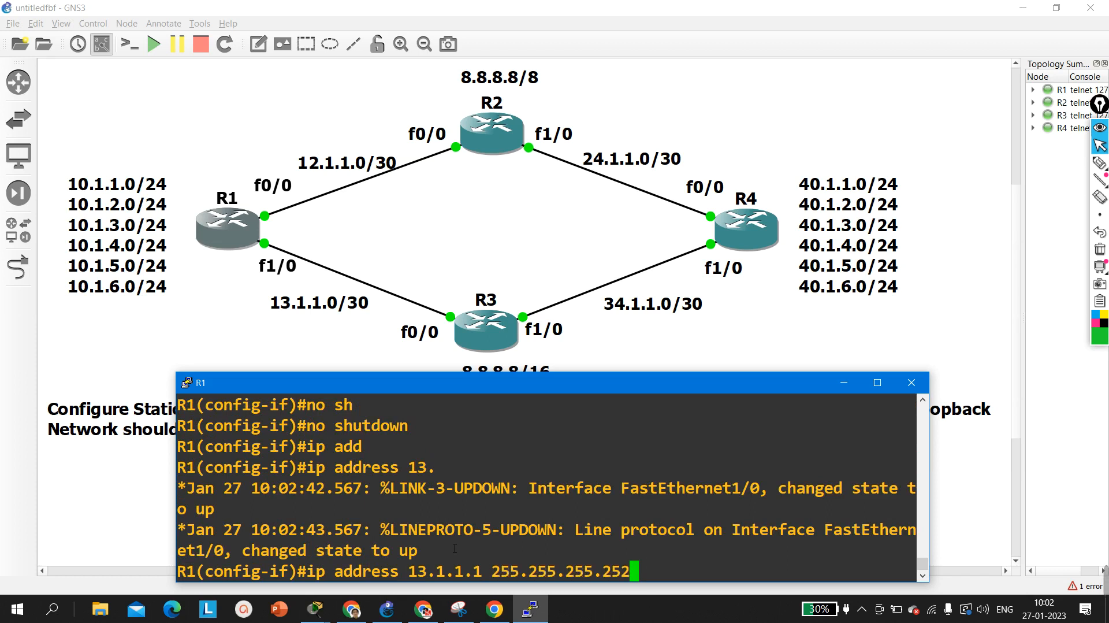
{"action": "key", "text": "Return"}
{"action": "key", "text": "Return"}
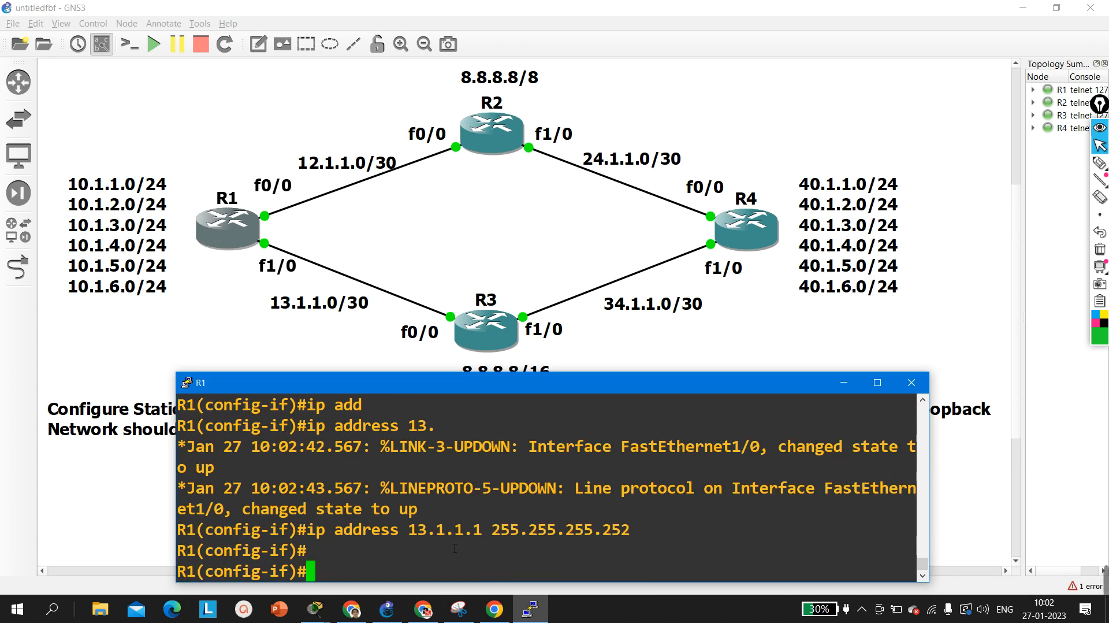
- Exit f1/0 configuration on R1 and create loopback interface l1
{"action": "key", "text": "Return"}
{"action": "type", "text": "ex"}
{"action": "key", "text": "Return"}
{"action": "type", "text": "int l1"}
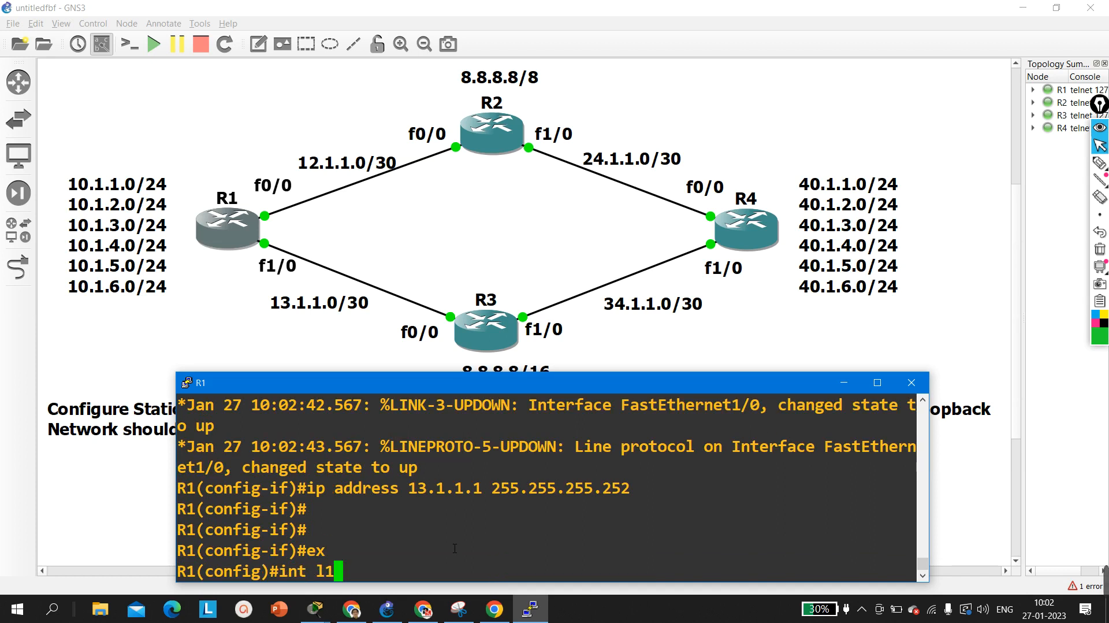
{"action": "key", "text": "Return"}
- Assign IP address 10.1.1.1 with mask 255.255.255.0 to R1's loopback l1
{"action": "type", "text": "ip add"}
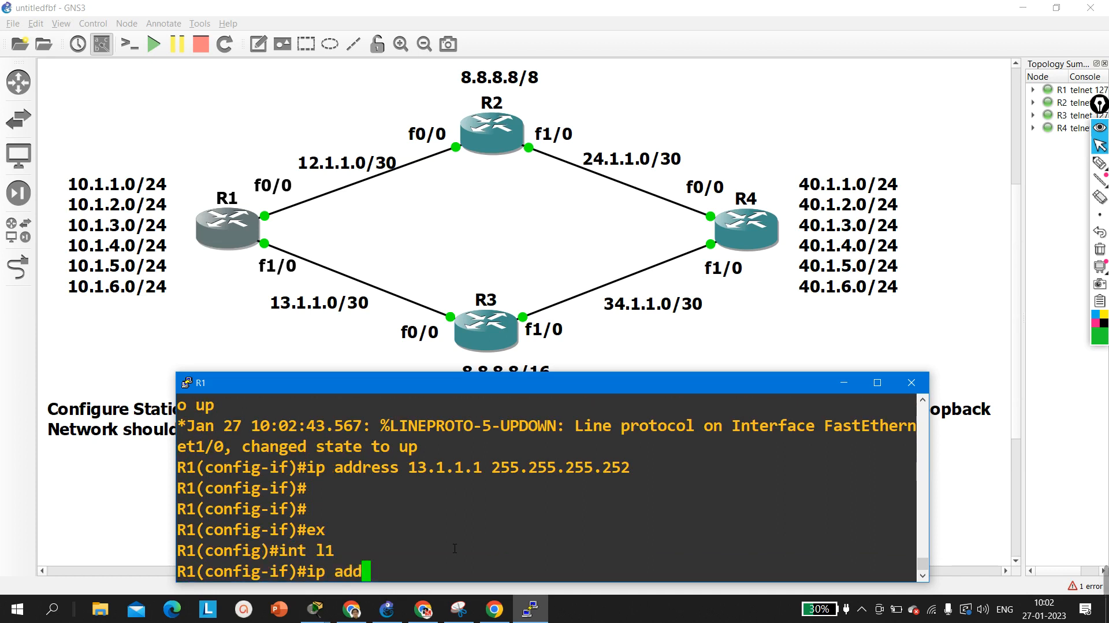
{"action": "key", "text": "Tab"}
{"action": "type", "text": "10.1.1.1"}
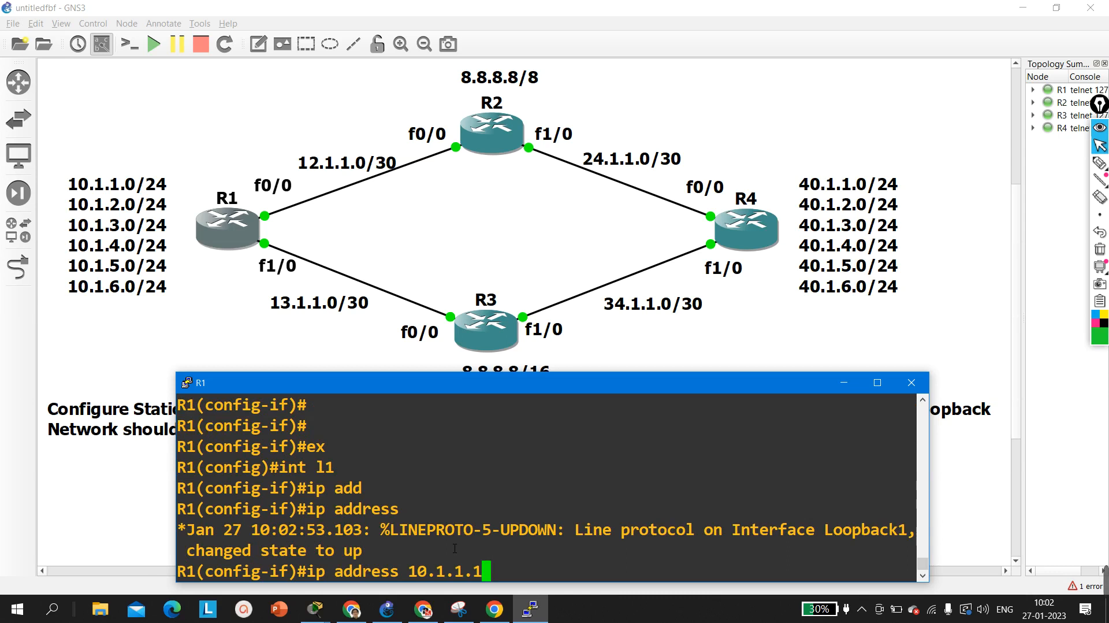
{"action": "key", "text": "Tab"}
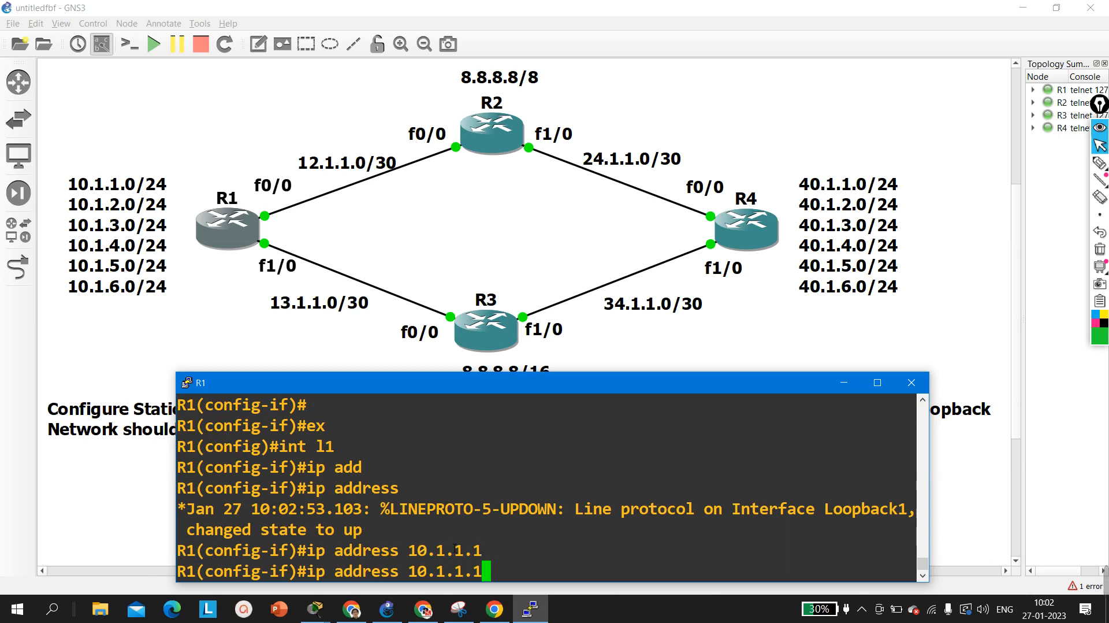
{"action": "type", "text": "255.2"}
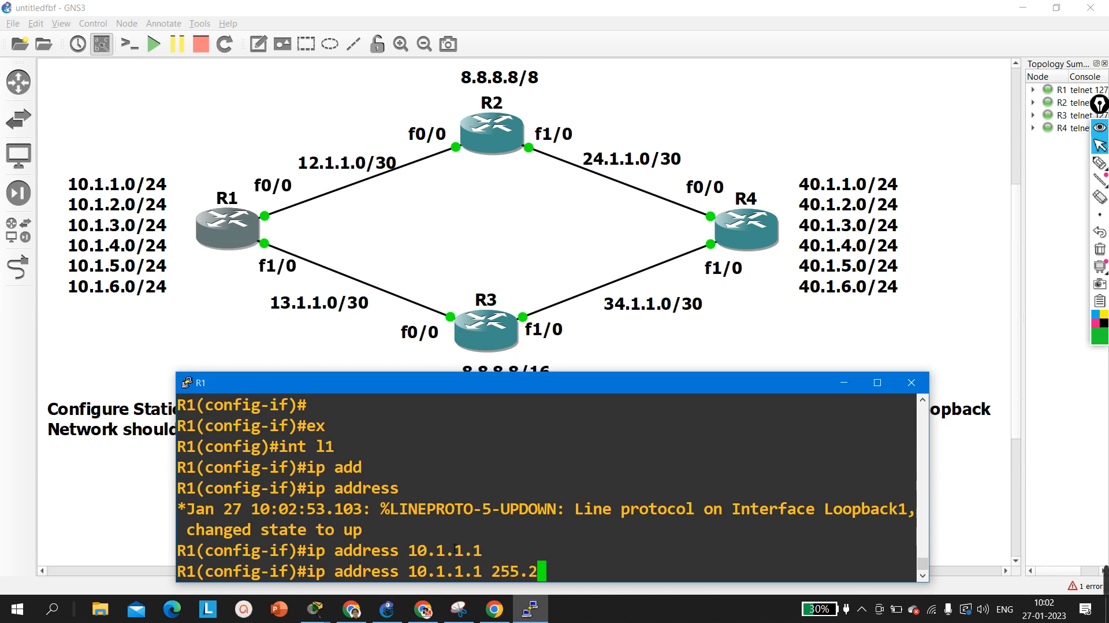
{"action": "type", "text": "55.255.0"}
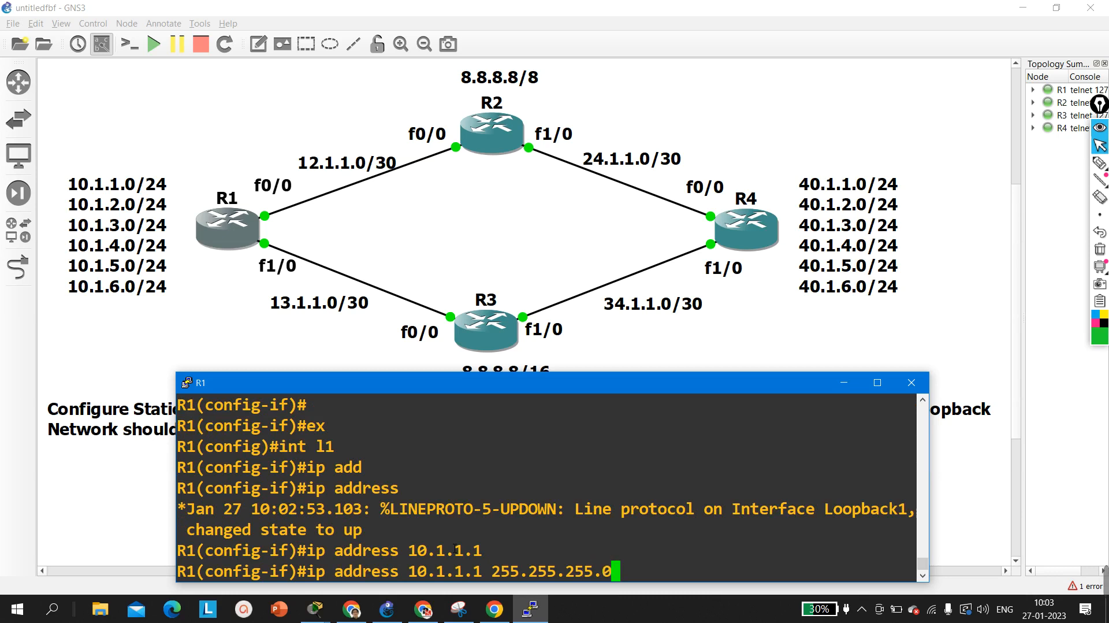
{"action": "mouse_move", "coordinate": [409, 574]}
{"action": "left_mouse_down"}
{"action": "mouse_move", "coordinate": [467, 575]}
{"action": "mouse_move", "coordinate": [426, 575]}
{"action": "left_mouse_up"}
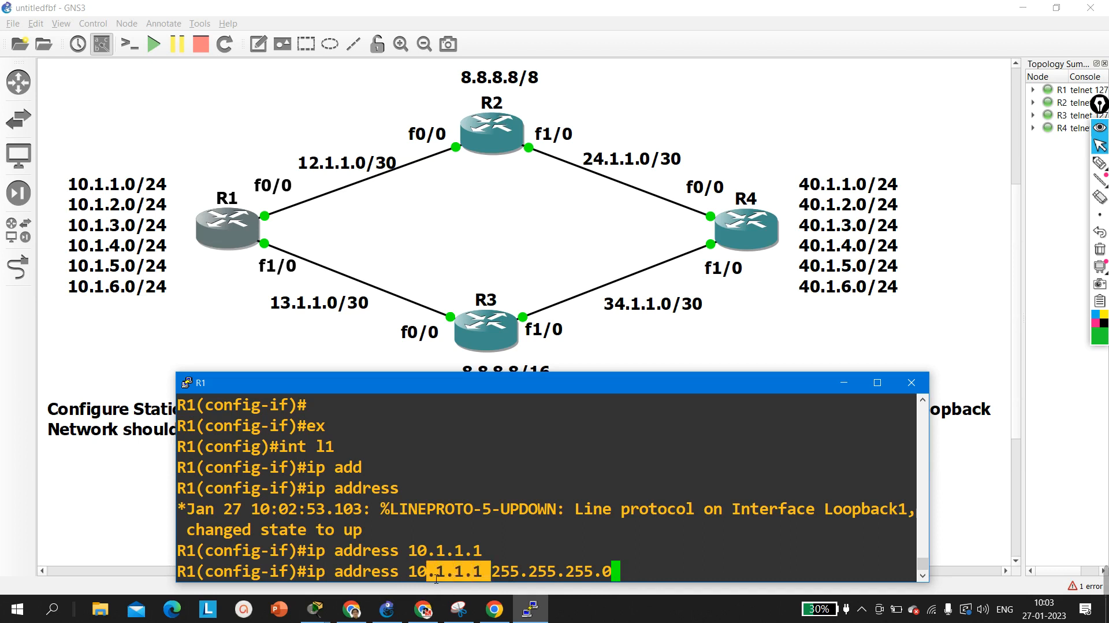
{"action": "left_click", "coordinate": [638, 568]}
{"action": "key", "text": "Return"}
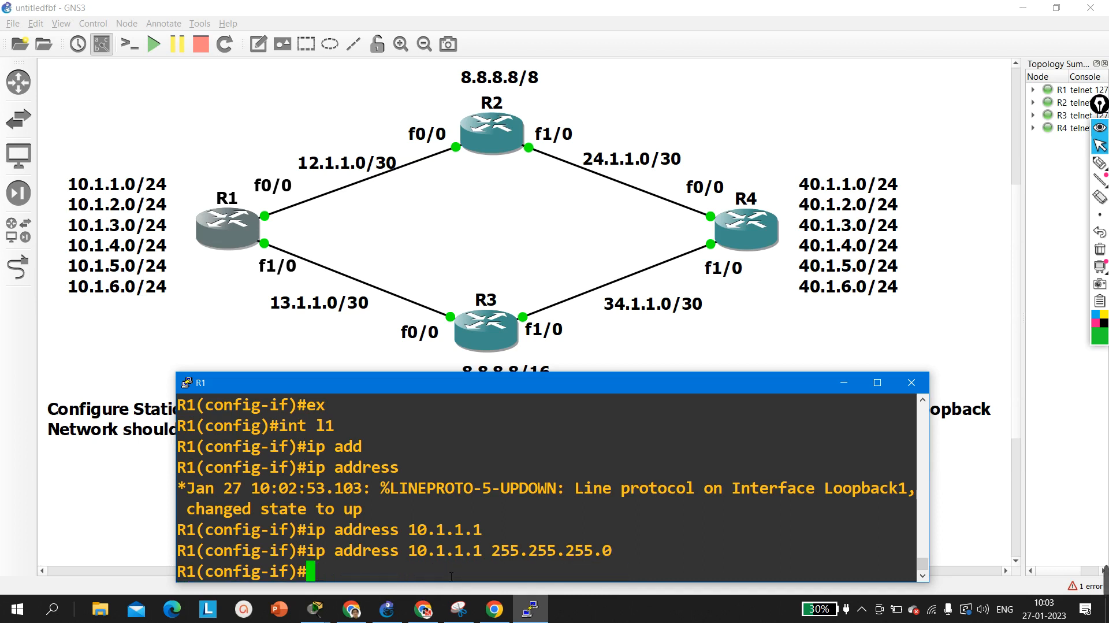
{"action": "left_click_drag", "start_coordinate": [344, 553], "coordinate": [623, 553]}
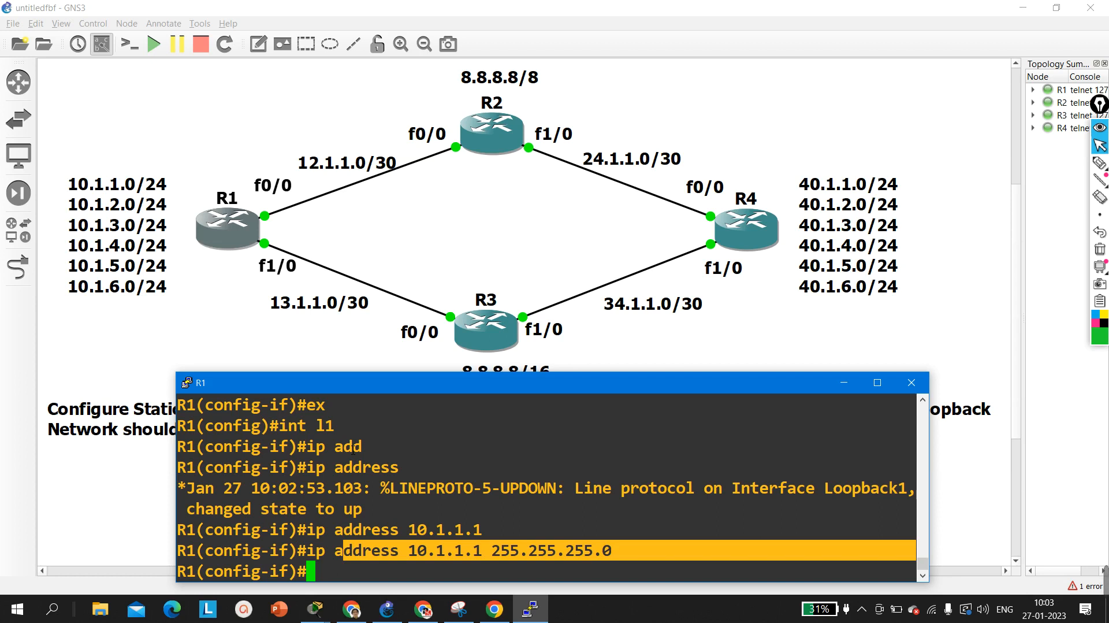
{"action": "left_click", "coordinate": [389, 497]}
{"action": "key", "text": "Return"}
{"action": "key", "text": "Return"}
{"action": "key", "text": "Return"}
{"action": "key", "text": "Return"}
{"action": "key", "text": "Return"}
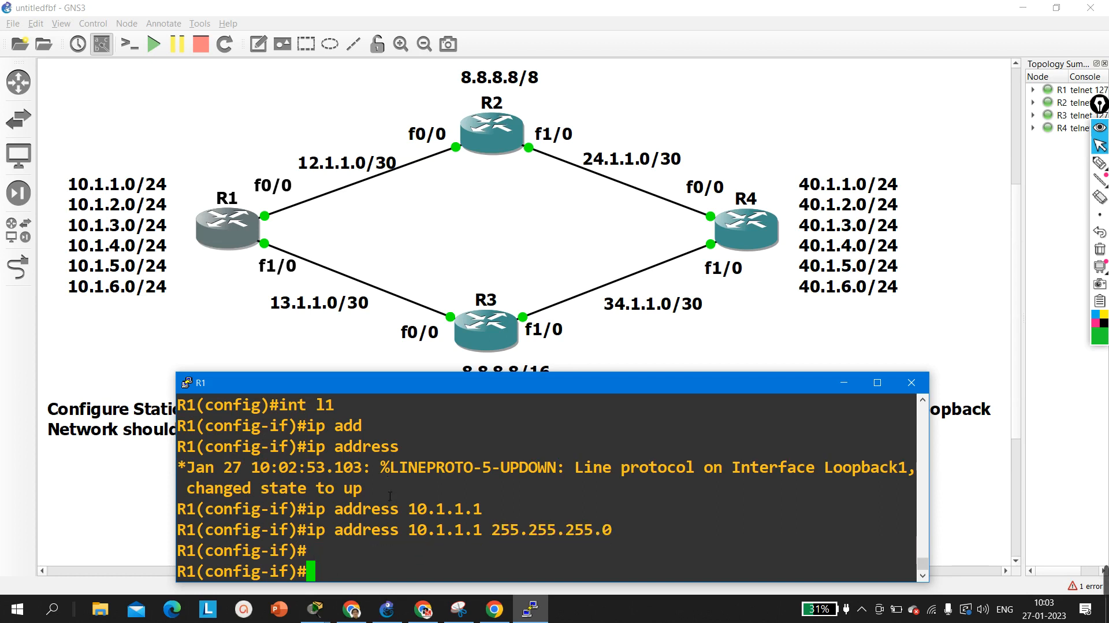
- Exit l1 configuration on R1 and create loopback interface l2
{"action": "type", "text": "ex"}
{"action": "key", "text": "Return"}
{"action": "key", "text": "Return"}
{"action": "type", "text": "int l2"}
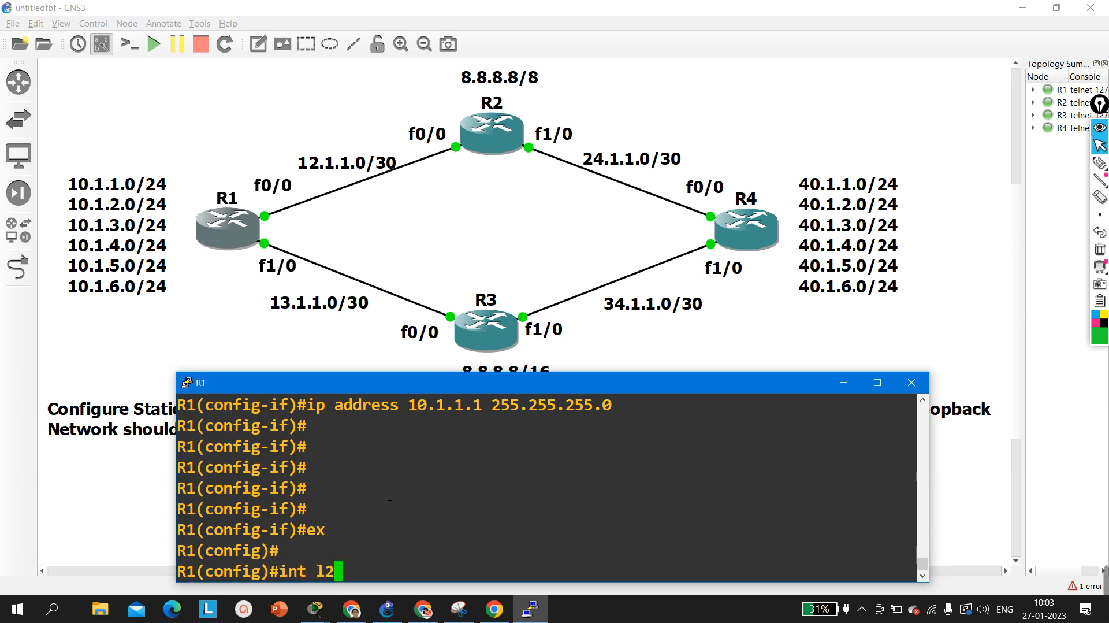
{"action": "key", "text": "Return"}
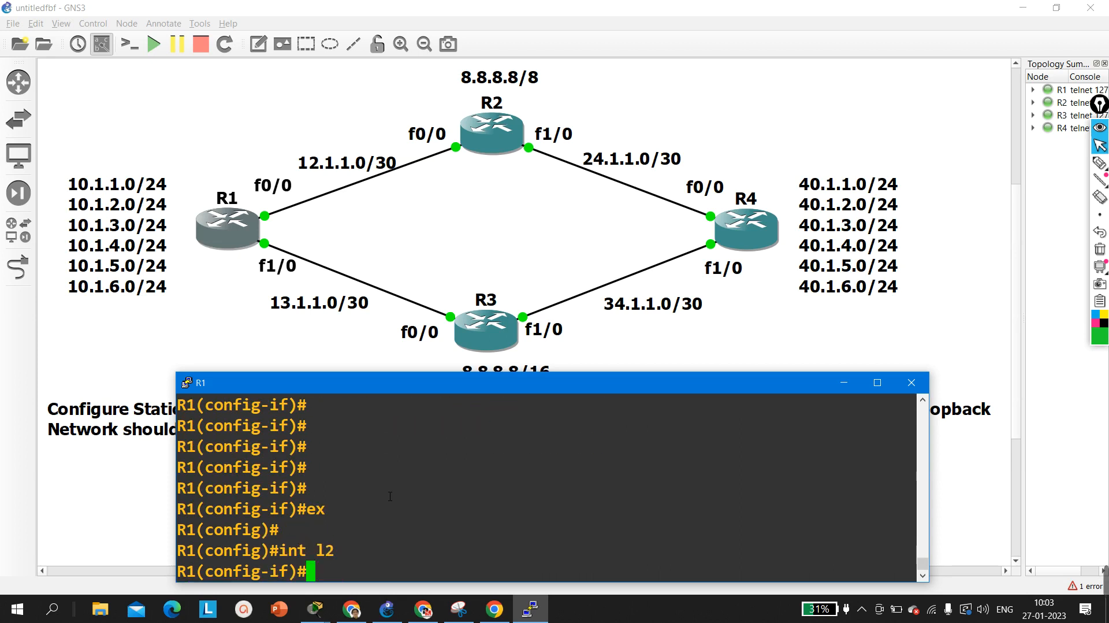
- Assign IP address 10.1.2.1 with mask 255.255.255.0 to R1's loopback l2 by reusing the earlier address command
{"action": "type", "text": "ip add"}
{"action": "key", "text": "Tab"}
{"action": "key", "text": "Up"}
{"action": "key", "text": "Up"}
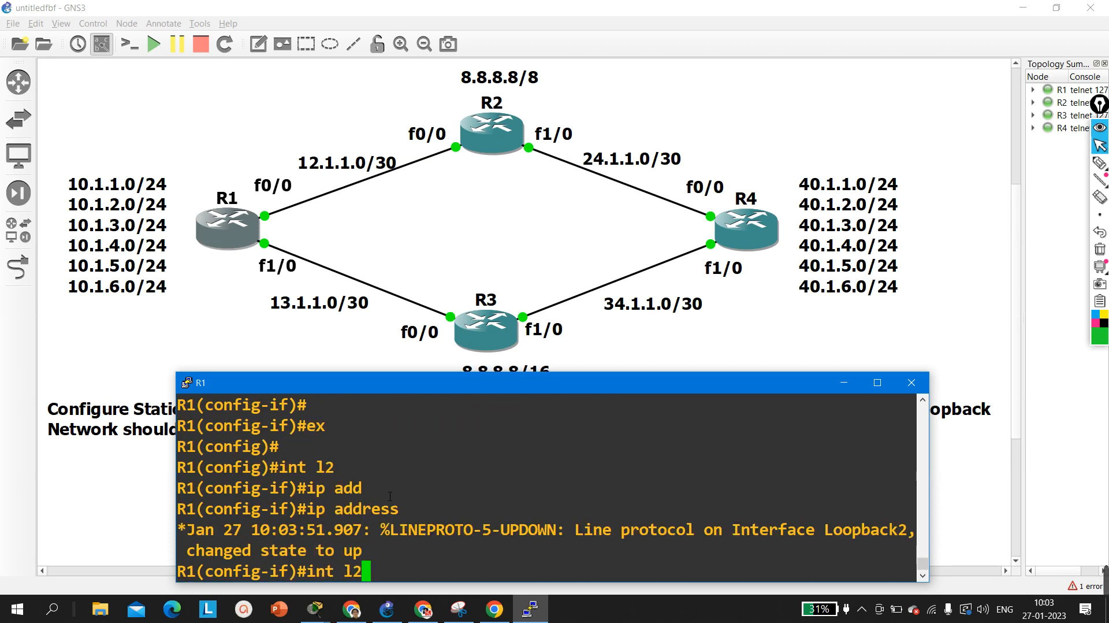
{"action": "key", "text": "Up"}
{"action": "key", "text": "Left"}
{"action": "key", "text": "Left"}
{"action": "key", "text": "Left"}
{"action": "key", "text": "Left"}
{"action": "key", "text": "Left"}
{"action": "key", "text": "Left"}
{"action": "key", "text": "Left"}
{"action": "key", "text": "Left"}
{"action": "key", "text": "Left"}
{"action": "key", "text": "Left"}
{"action": "key", "text": "Left"}
{"action": "key", "text": "Left"}
{"action": "key", "text": "Left"}
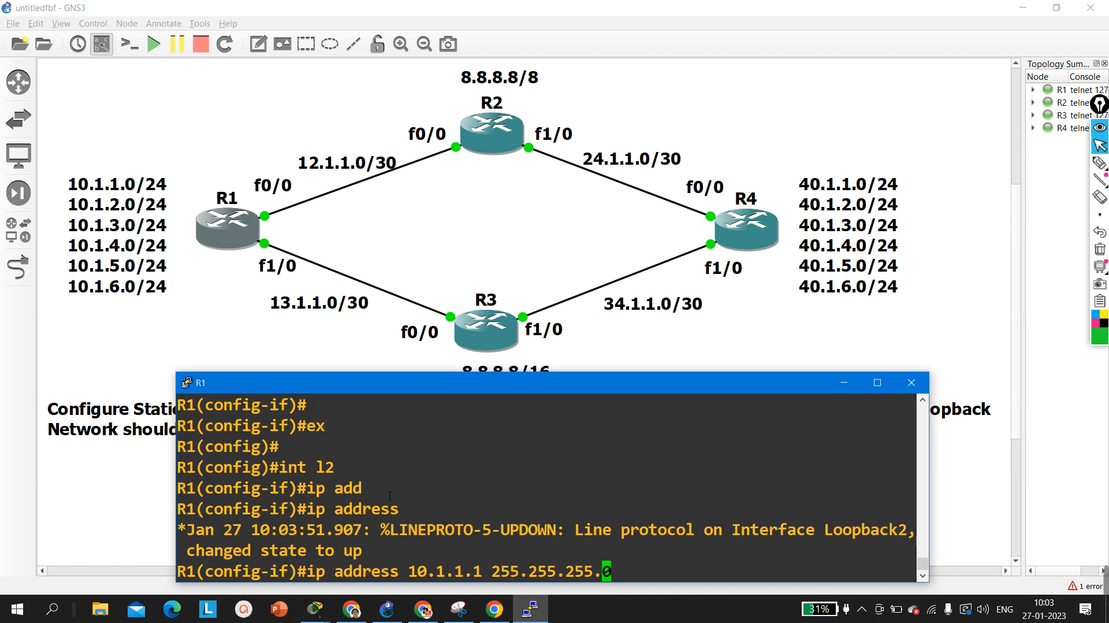
{"action": "key", "text": "Left"}
{"action": "key", "text": "Left"}
{"action": "key", "text": "Left"}
{"action": "key", "text": "Left"}
{"action": "key", "text": "BackSpace"}
{"action": "type", "text": "2"}
{"action": "key", "text": "Return"}
- Create loopback interface l3 on R1 by editing the earlier int l2 command
{"action": "key", "text": "Up"}
{"action": "key", "text": "Up"}
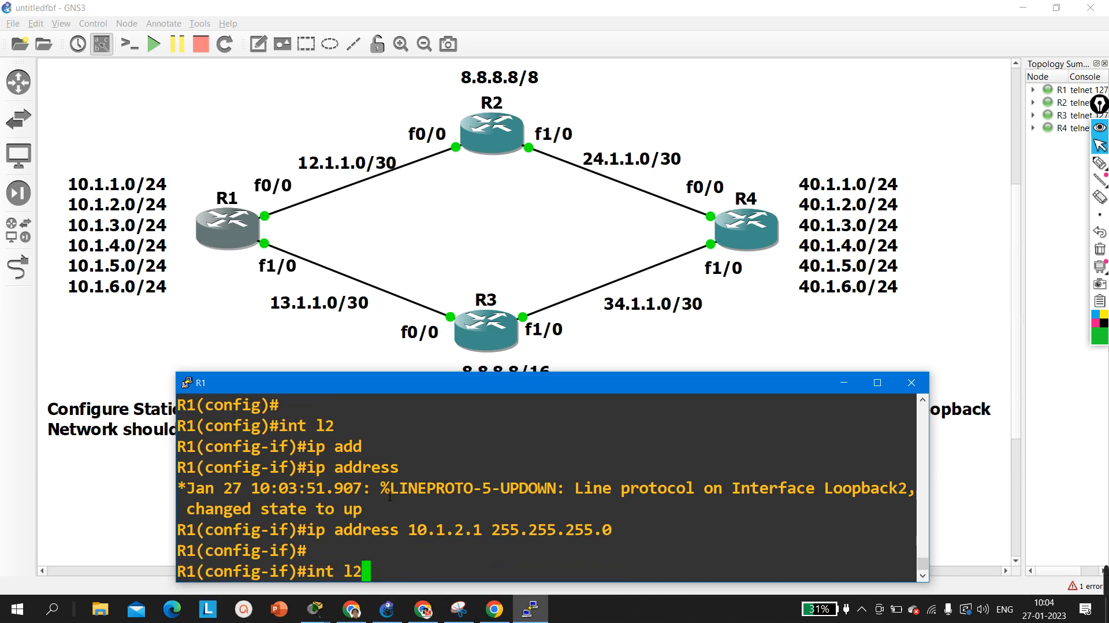
{"action": "key", "text": "BackSpace"}
{"action": "type", "text": "3"}
{"action": "key", "text": "Return"}
- Assign IP address 10.1.3.1 with mask 255.255.255.0 to R1's loopback l3
{"action": "key", "text": "Up"}
{"action": "key", "text": "Up"}
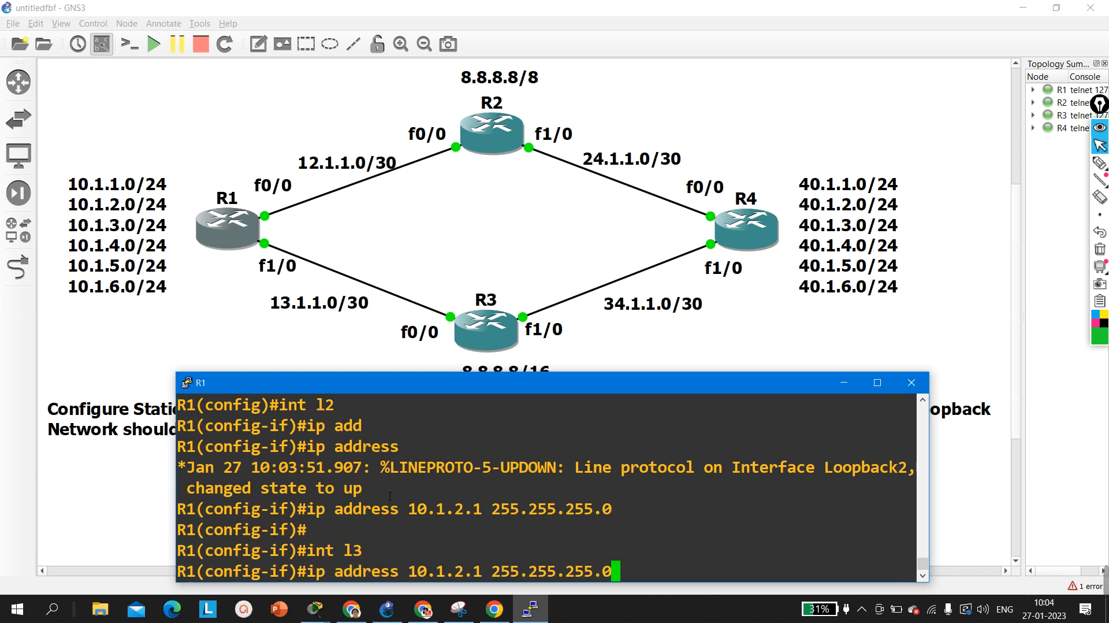
{"action": "key", "text": "Left"}
{"action": "key", "text": "Left"}
{"action": "key", "text": "Left"}
{"action": "key", "text": "Left"}
{"action": "key", "text": "Left"}
{"action": "key", "text": "Left"}
{"action": "key", "text": "Left"}
{"action": "key", "text": "Left"}
{"action": "key", "text": "Left"}
{"action": "key", "text": "Left"}
{"action": "key", "text": "Left"}
{"action": "key", "text": "Left"}
{"action": "key", "text": "Left"}
{"action": "key", "text": "Left"}
{"action": "key", "text": "Left"}
{"action": "key", "text": "Left"}
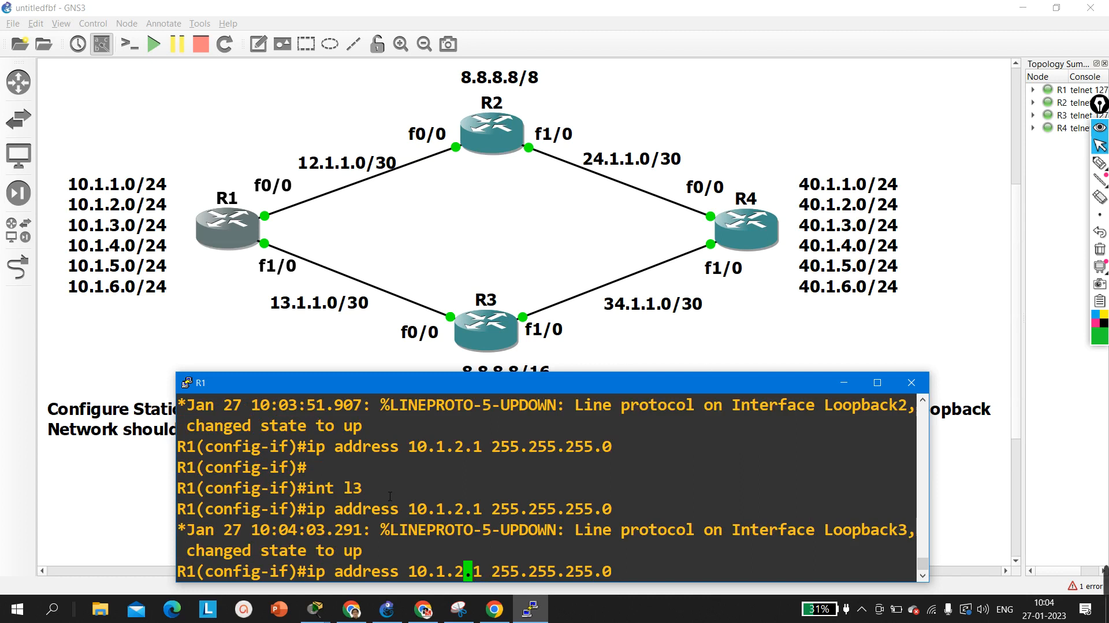
{"action": "key", "text": "BackSpace"}
{"action": "type", "text": "3"}
{"action": "key", "text": "Return"}
{"action": "key", "text": "Return"}
{"action": "key", "text": "Return"}
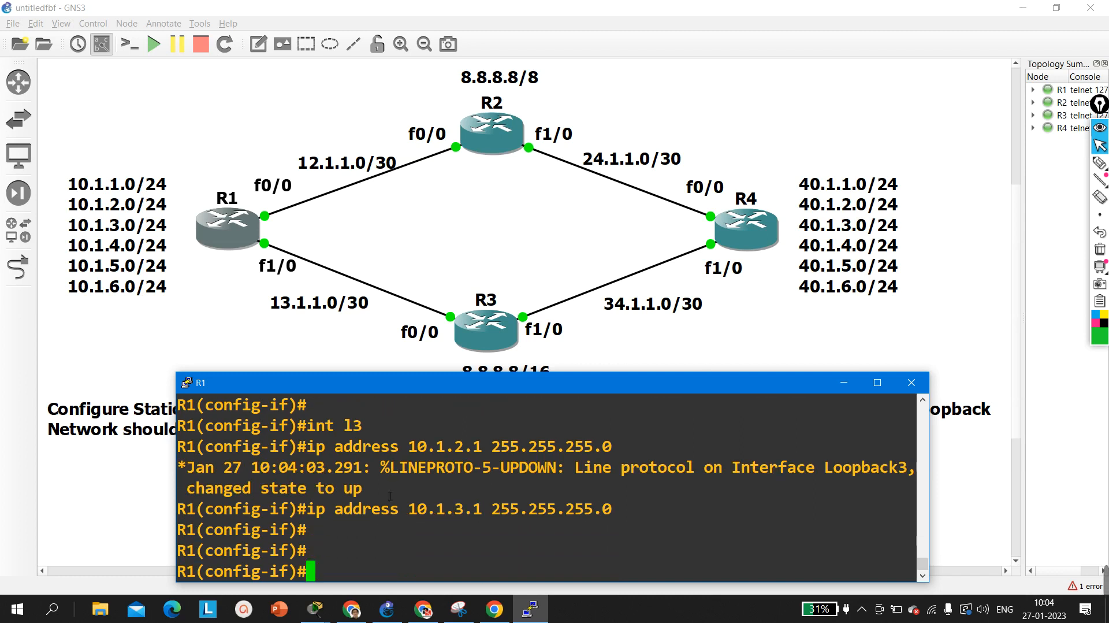
- Create loopback interface l4 on R1 by editing the earlier int l3 command
{"action": "key", "text": "Up"}
{"action": "key", "text": "Up"}
{"action": "key", "text": "BackSpace"}
{"action": "type", "text": "4"}
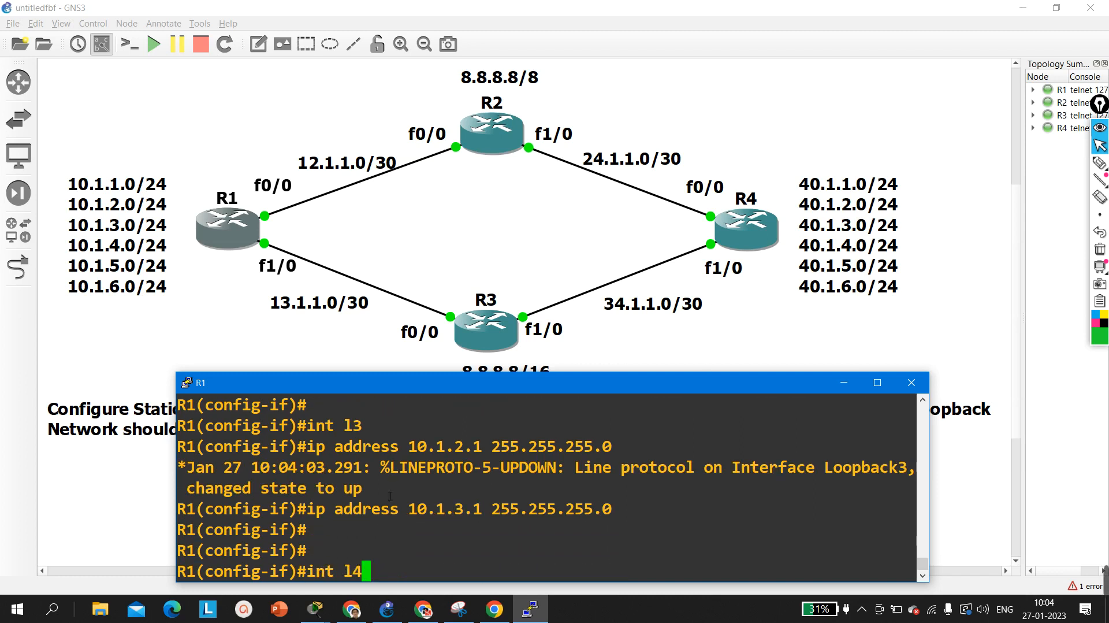
{"action": "key", "text": "Return"}
- Assign IP address 10.1.4.1 with mask 255.255.255.0 to R1's loopback l4
{"action": "key", "text": "Up"}
{"action": "key", "text": "Up"}
{"action": "key", "text": "Left"}
{"action": "key", "text": "Left"}
{"action": "key", "text": "Left"}
{"action": "key", "text": "Left"}
{"action": "key", "text": "Left"}
{"action": "key", "text": "Left"}
{"action": "key", "text": "Left"}
{"action": "key", "text": "Left"}
{"action": "key", "text": "Left"}
{"action": "key", "text": "Left"}
{"action": "key", "text": "Left"}
{"action": "key", "text": "Left"}
{"action": "key", "text": "Left"}
{"action": "key", "text": "Left"}
{"action": "key", "text": "Left"}
{"action": "key", "text": "Left"}
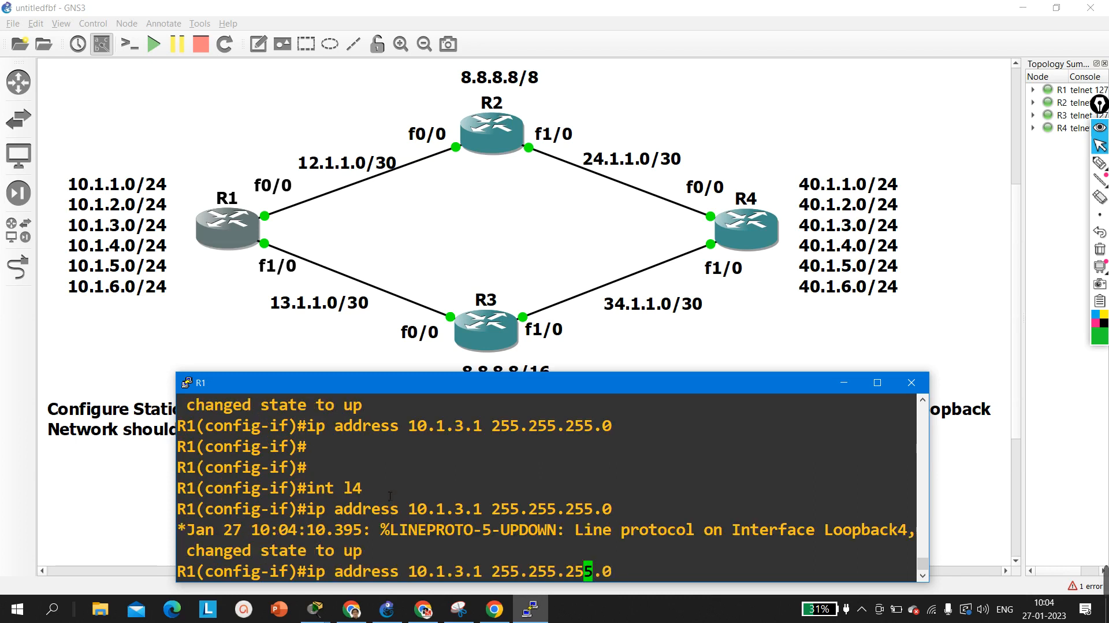
{"action": "key", "text": "BackSpace"}
{"action": "type", "text": "4"}
{"action": "key", "text": "Return"}
- Create loopback interface l5 on R1 by editing the earlier int l4 command
{"action": "key", "text": "Up"}
{"action": "key", "text": "Up"}
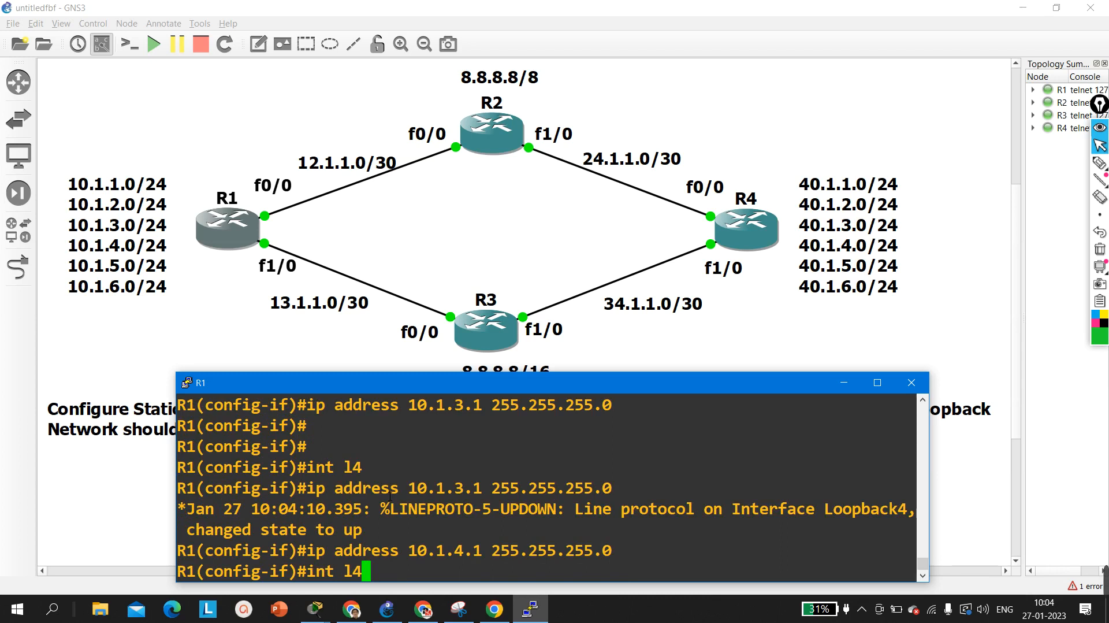
{"action": "key", "text": "BackSpace"}
{"action": "type", "text": "5"}
{"action": "key", "text": "Return"}
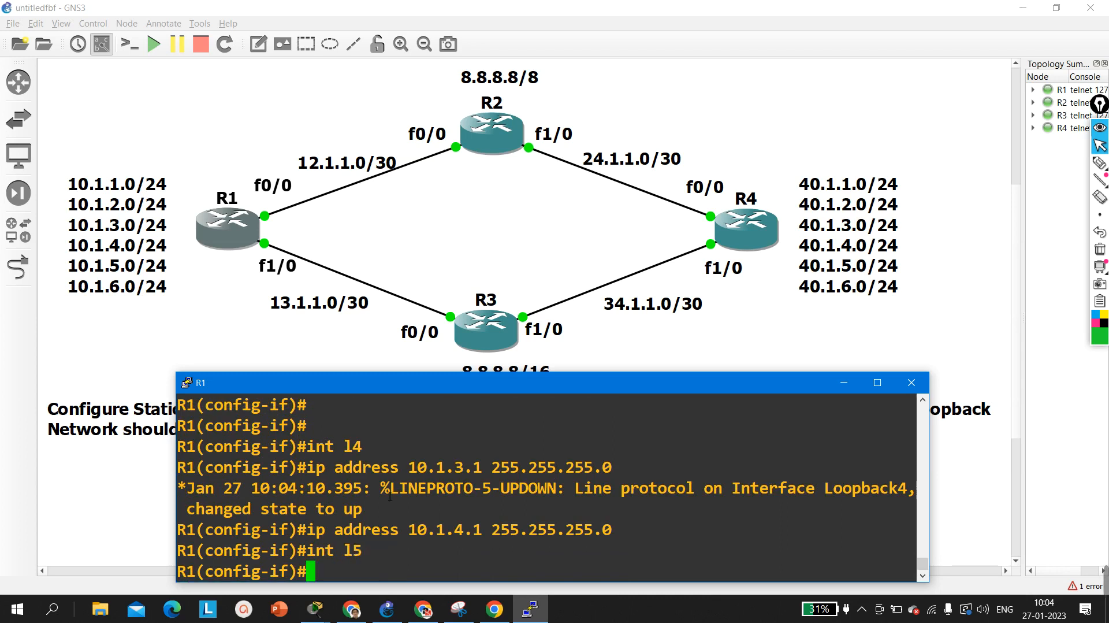
{"action": "key", "text": "Up"}
{"action": "key", "text": "Return"}
- Assign IP address 10.1.5.1 with mask 255.255.255.0 to R1's loopback l5
{"action": "key", "text": "Up"}
{"action": "key", "text": "Up"}
{"action": "key", "text": "Left"}
{"action": "key", "text": "Left"}
{"action": "key", "text": "Left"}
{"action": "key", "text": "Left"}
{"action": "key", "text": "Left"}
{"action": "key", "text": "Left"}
{"action": "key", "text": "Left"}
{"action": "key", "text": "Left"}
{"action": "key", "text": "Left"}
{"action": "key", "text": "Left"}
{"action": "key", "text": "Left"}
{"action": "key", "text": "Left"}
{"action": "key", "text": "Left"}
{"action": "key", "text": "Left"}
{"action": "key", "text": "Left"}
{"action": "key", "text": "Left"}
{"action": "key", "text": "Left"}
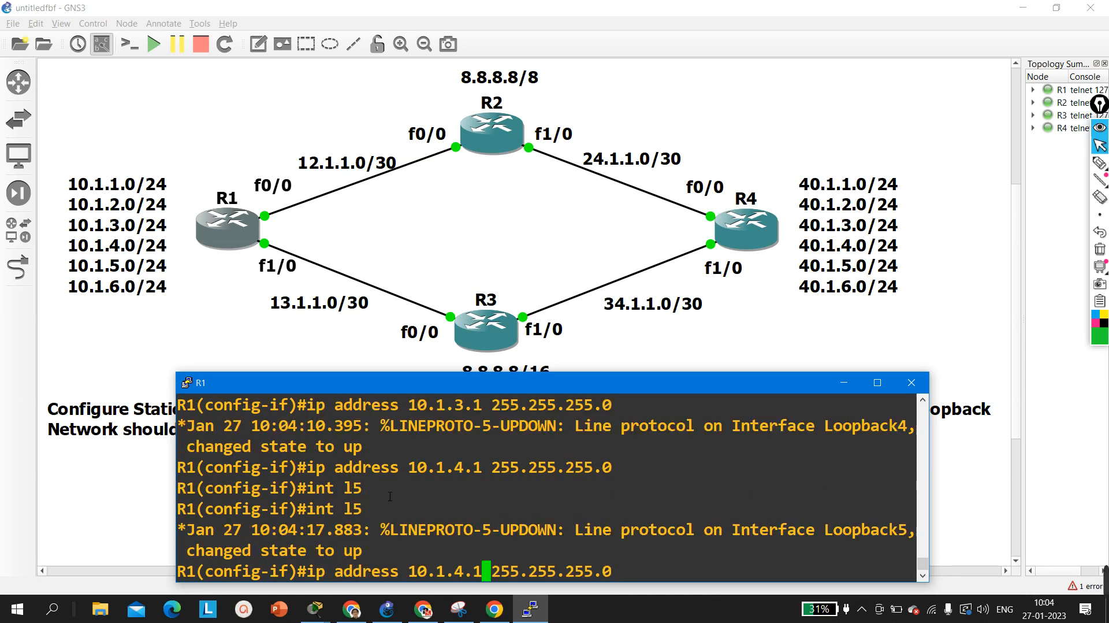
{"action": "key", "text": "Delete"}
{"action": "type", "text": "5"}
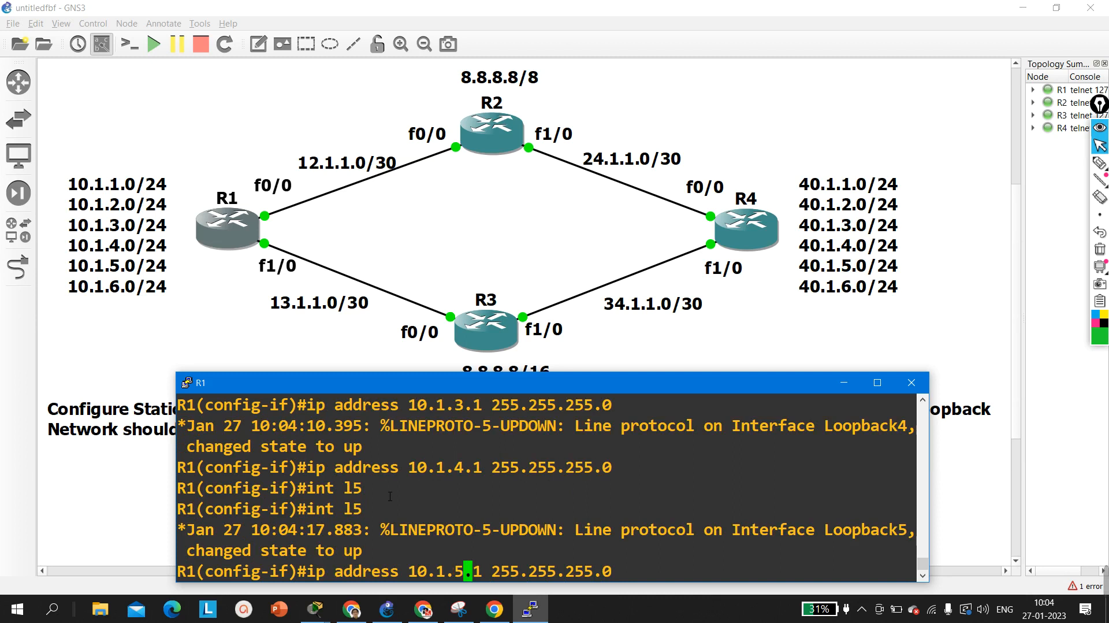
{"action": "key", "text": "Return"}
- Create loopback interface l6 on R1 by editing the earlier int l5 command
{"action": "key", "text": "Up"}
{"action": "key", "text": "Up"}
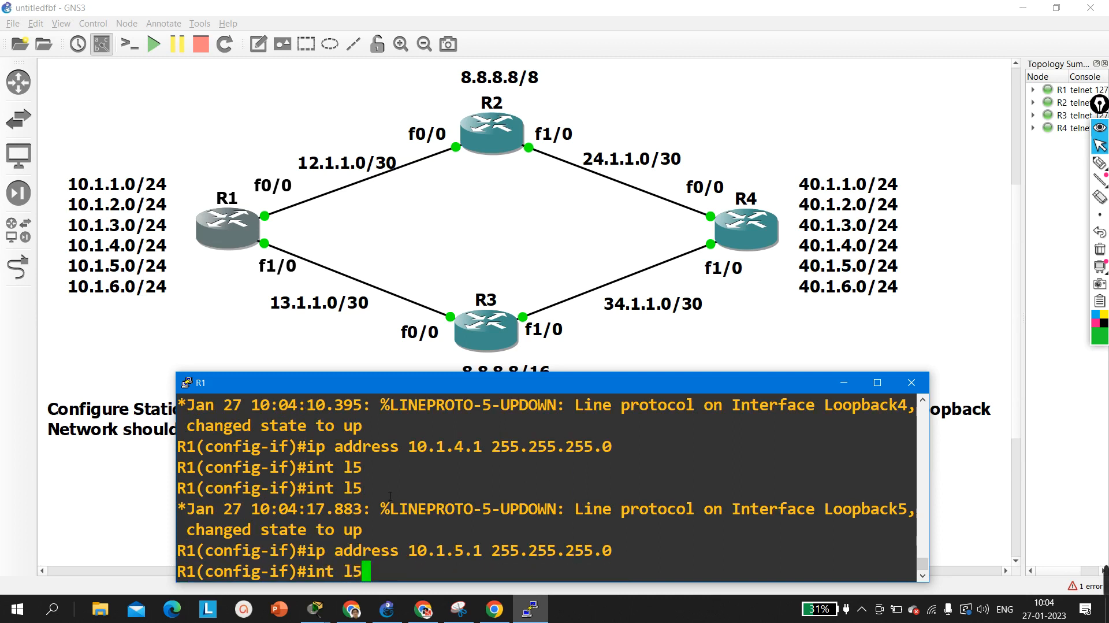
{"action": "key", "text": "BackSpace"}
{"action": "type", "text": "6"}
{"action": "key", "text": "Return"}
{"action": "key", "text": "Up"}
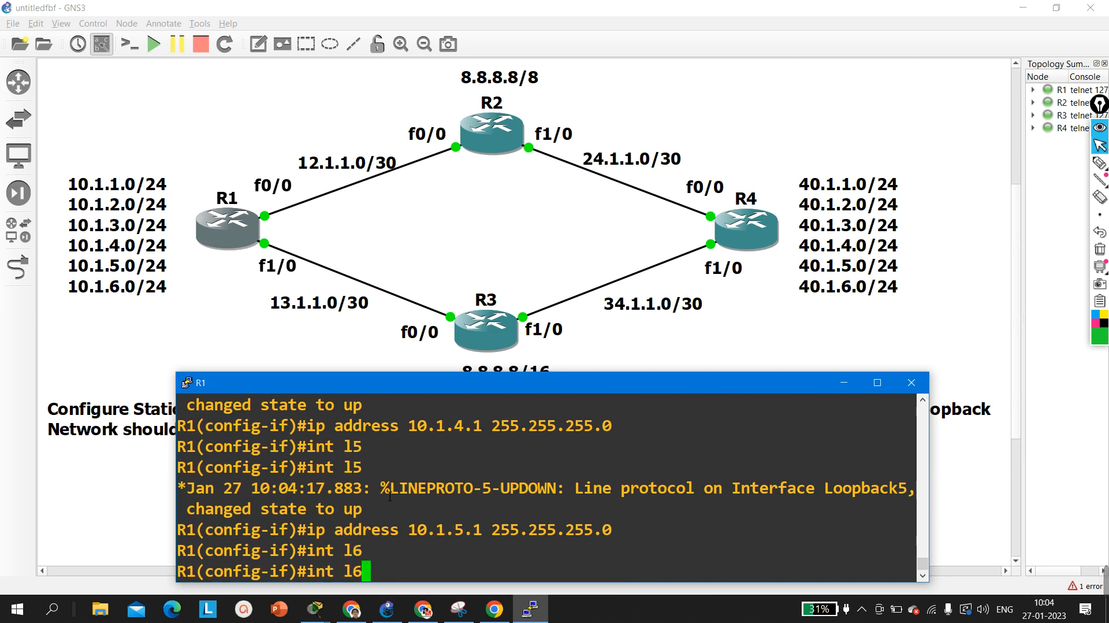
- Assign IP address 10.1.6.1 with mask 255.255.255.0 to R1's loopback l6 by editing the earlier 10.1.5.1 address command
{"action": "key", "text": "Return"}
{"action": "key", "text": "Up"}
{"action": "key", "text": "Up"}
{"action": "key", "text": "Left"}
{"action": "key", "text": "Left"}
{"action": "key", "text": "Left"}
{"action": "key", "text": "Left"}
{"action": "key", "text": "Left"}
{"action": "key", "text": "Left"}
{"action": "key", "text": "Left"}
{"action": "key", "text": "Left"}
{"action": "key", "text": "Left"}
{"action": "key", "text": "Left"}
{"action": "key", "text": "Left"}
{"action": "key", "text": "Left"}
{"action": "key", "text": "Left"}
{"action": "key", "text": "Left"}
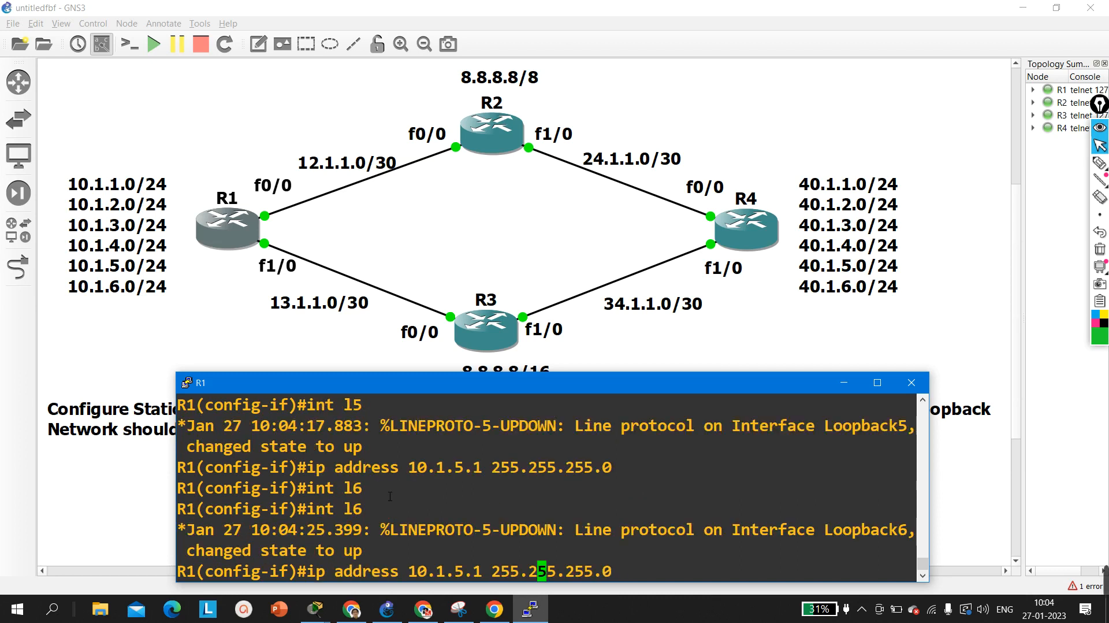
{"action": "key", "text": "Left"}
{"action": "key", "text": "Left"}
{"action": "key", "text": "BackSpace"}
{"action": "type", "text": "6"}
{"action": "key", "text": "Return"}
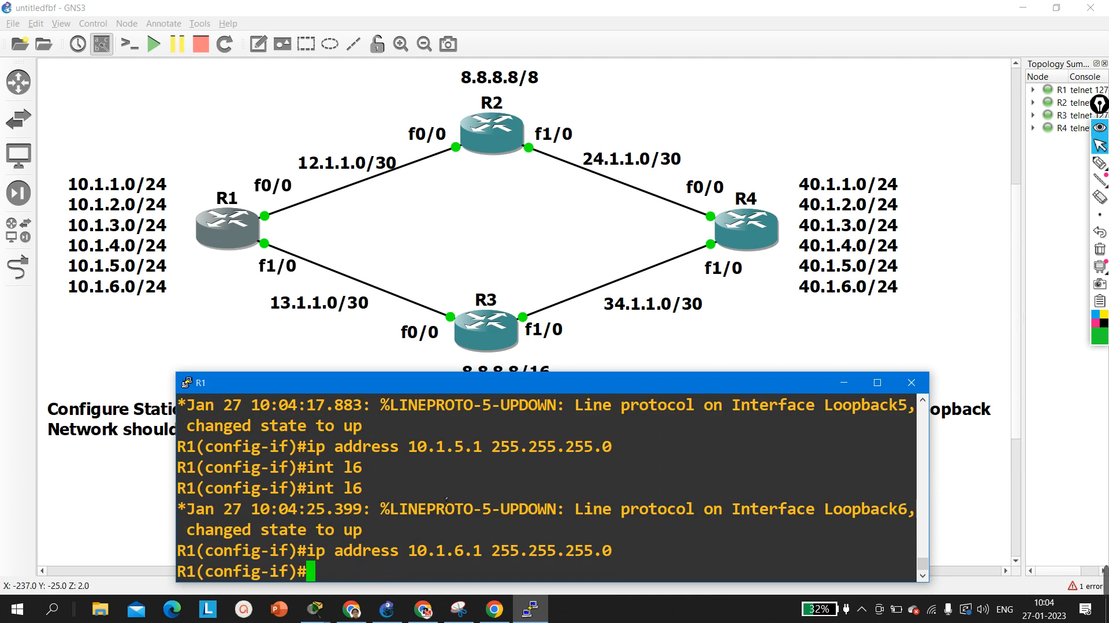
- Leave configuration mode on R1 and issue the wr command to save its configuration
{"action": "key", "text": "Return"}
{"action": "key", "text": "Return"}
{"action": "key", "text": "Return"}
{"action": "key", "text": "Return"}
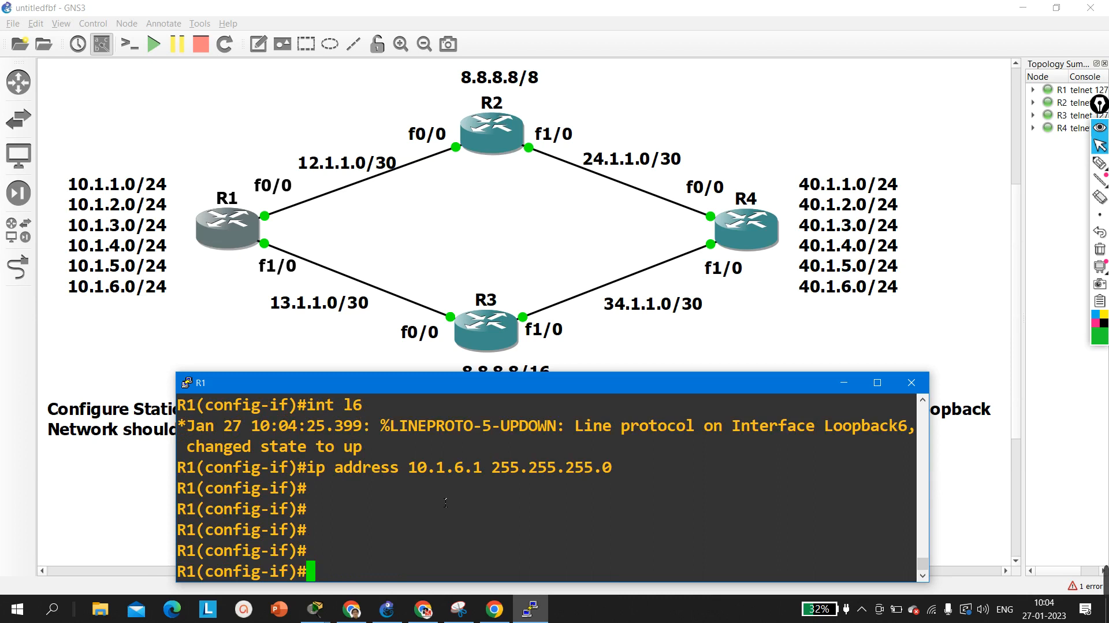
{"action": "key", "text": "ctrl+z"}
{"action": "key", "text": "Return"}
{"action": "key", "text": "Return"}
{"action": "key", "text": "Return"}
{"action": "type", "text": "wr"}
{"action": "key", "text": "Return"}
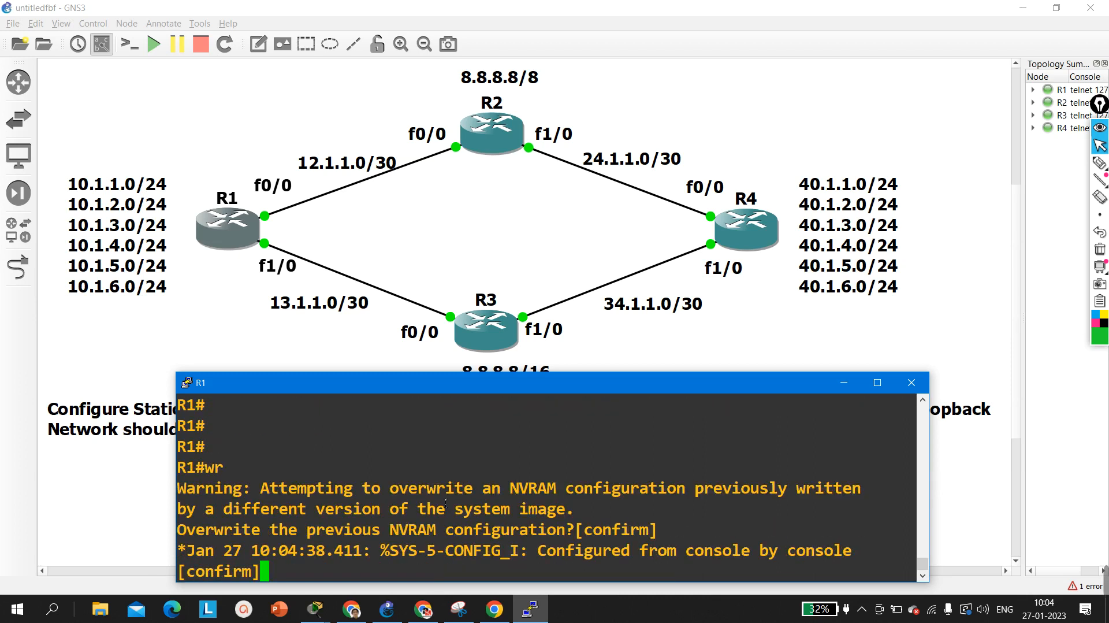
- Open R2's console, move its window below the R2 node, and bring up the R2 command prompt
{"action": "double_click", "coordinate": [501, 128]}
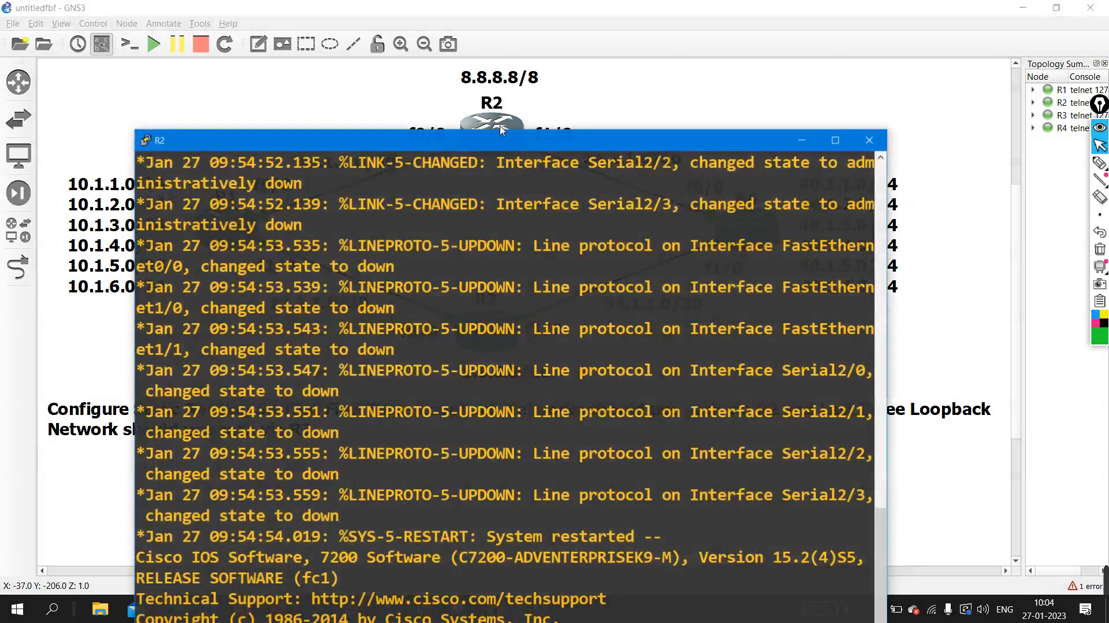
{"action": "left_click_drag", "start_coordinate": [501, 130], "coordinate": [505, 348]}
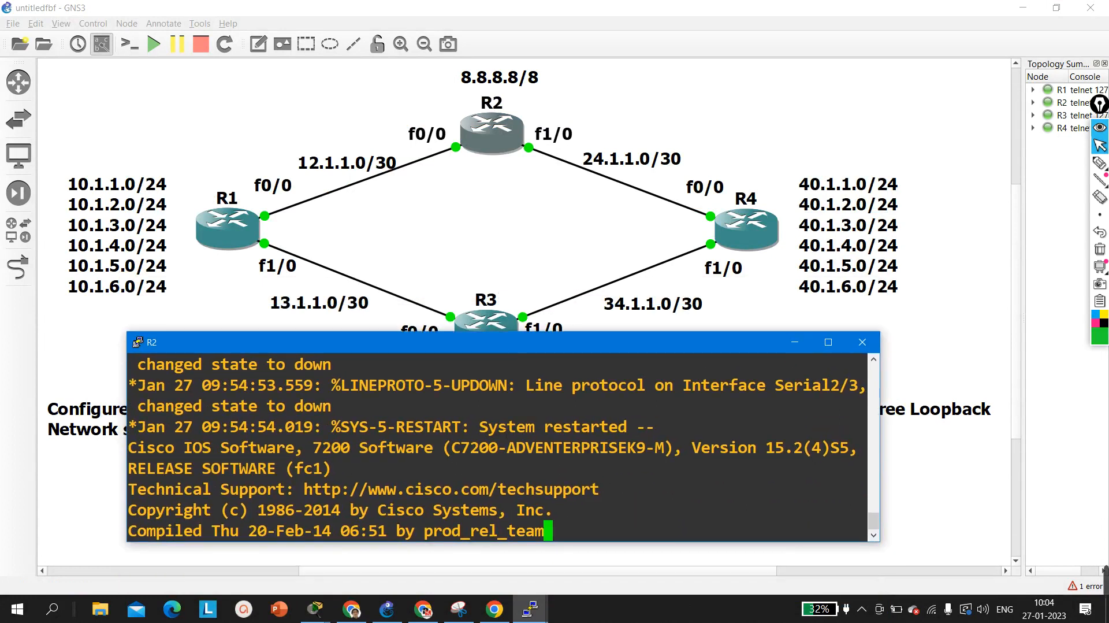
{"action": "key", "text": "Return"}
{"action": "key", "text": "Return"}
{"action": "key", "text": "Return"}
{"action": "key", "text": "Return"}
{"action": "key", "text": "Return"}
{"action": "key", "text": "Return"}
{"action": "key", "text": "Return"}
{"action": "key", "text": "Return"}
{"action": "key", "text": "Return"}
- Enter global configuration mode on R2, accepting the default terminal source
{"action": "type", "text": "conf"}
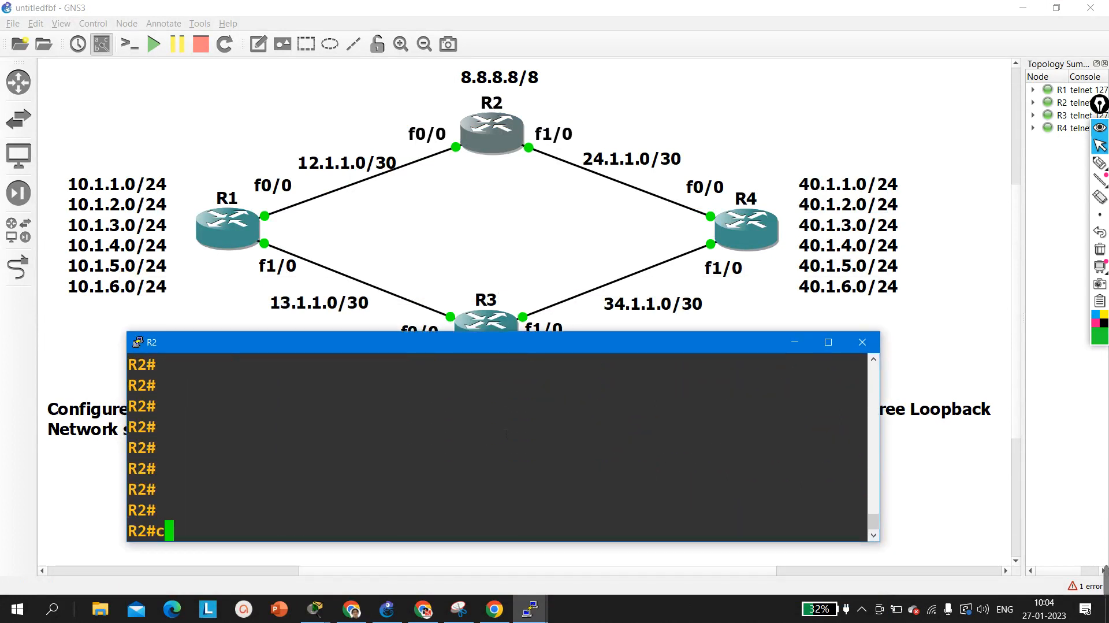
{"action": "key", "text": "Tab"}
{"action": "key", "text": "Return"}
{"action": "key", "text": "Return"}
{"action": "key", "text": "Return"}
{"action": "key", "text": "Return"}
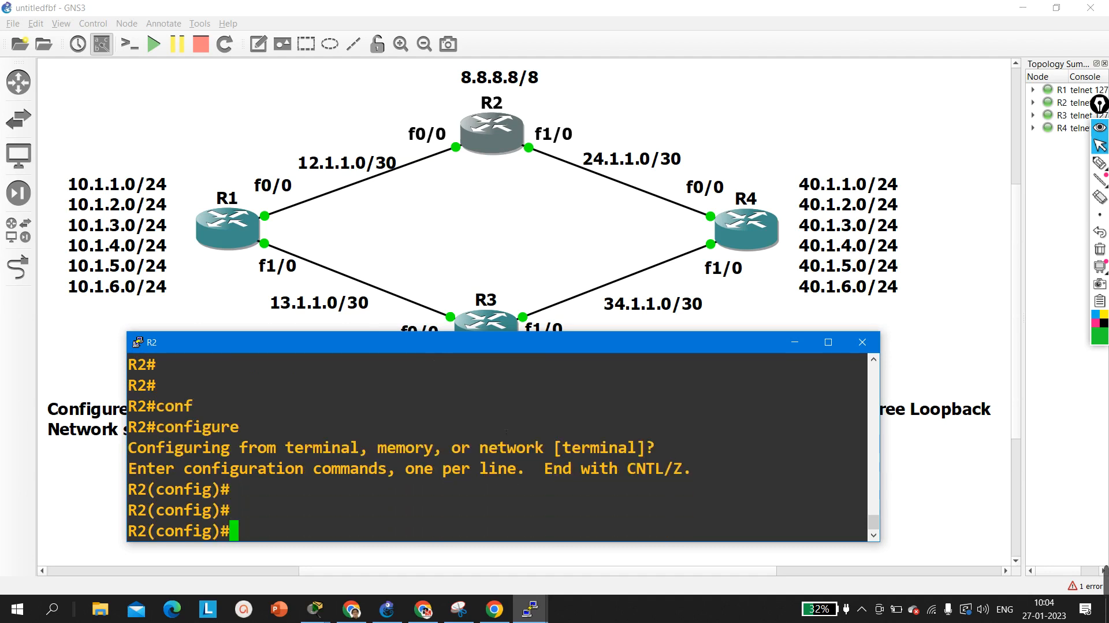
- Enable interface f0/0 on R2 with no shutdown
{"action": "type", "text": "int "}
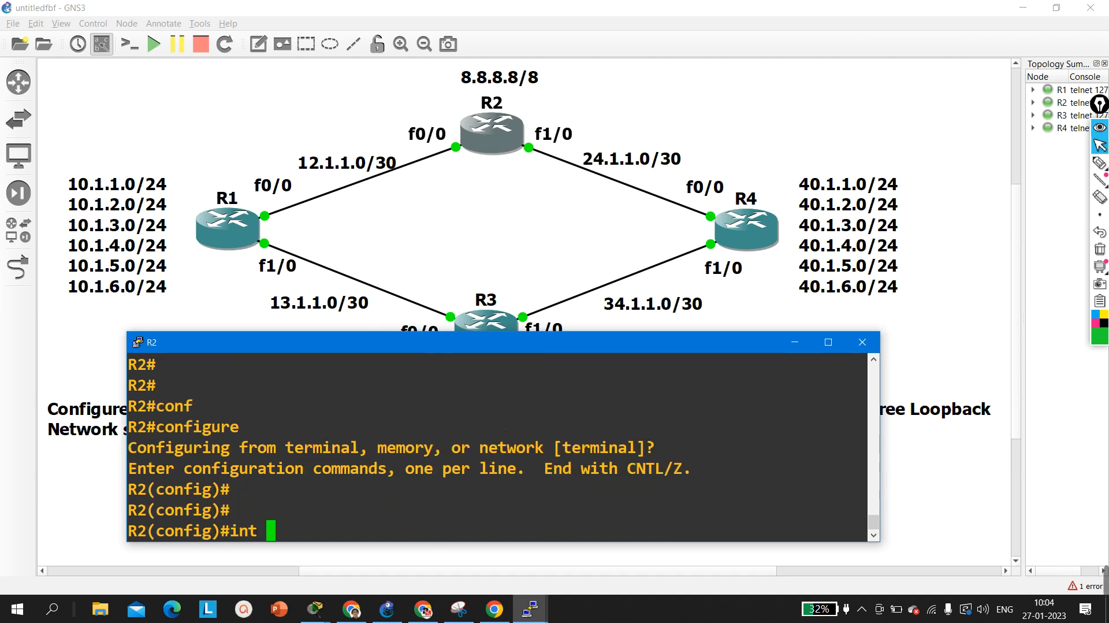
{"action": "type", "text": "f0/0"}
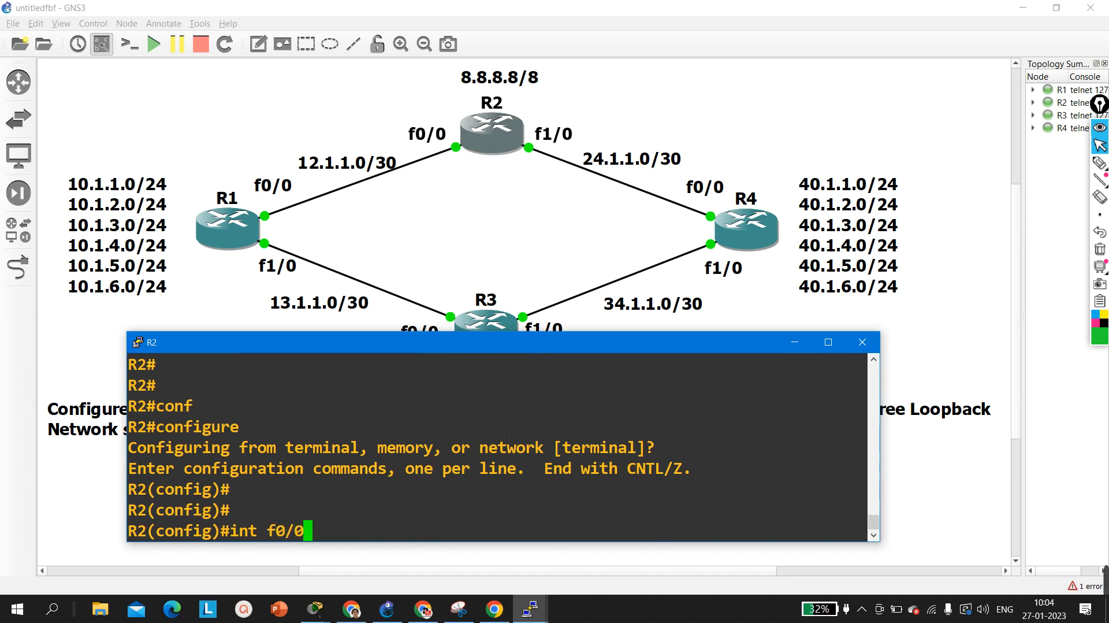
{"action": "key", "text": "Return"}
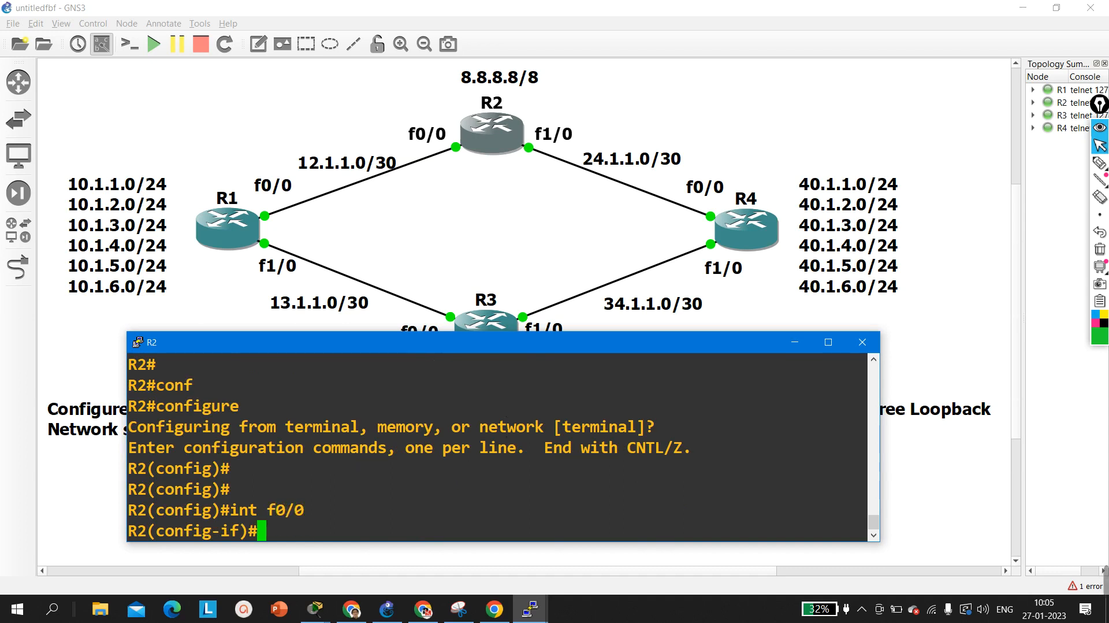
{"action": "type", "text": "noi s"}
{"action": "key", "text": "BackSpace"}
{"action": "key", "text": "BackSpace"}
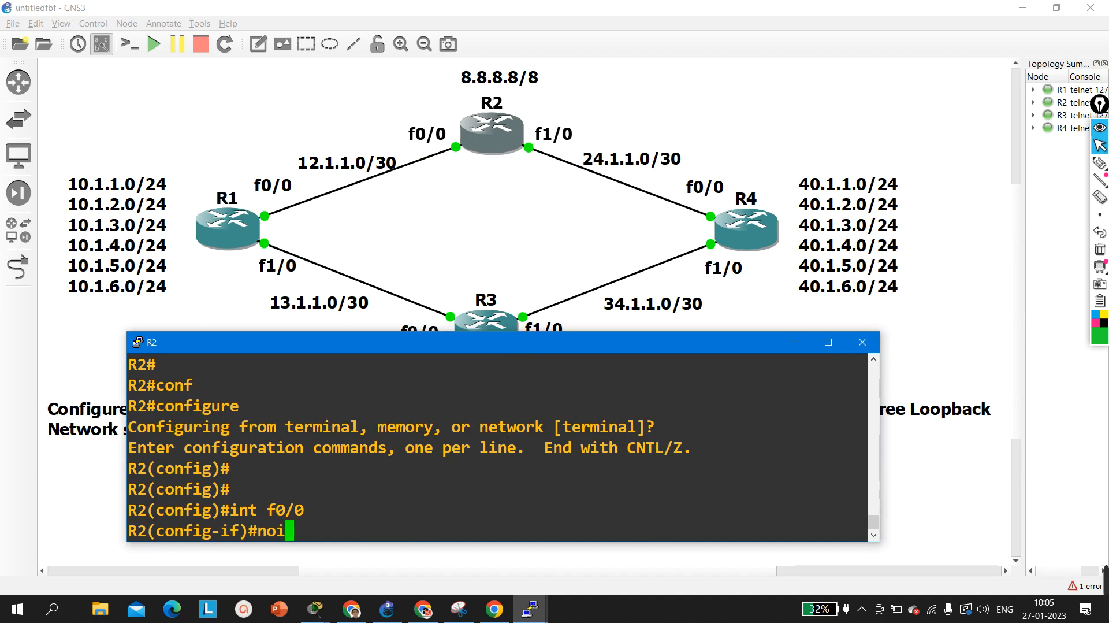
{"action": "key", "text": "BackSpace"}
{"action": "key", "text": "BackSpace"}
{"action": "type", "text": "o sh"}
{"action": "key", "text": "Tab"}
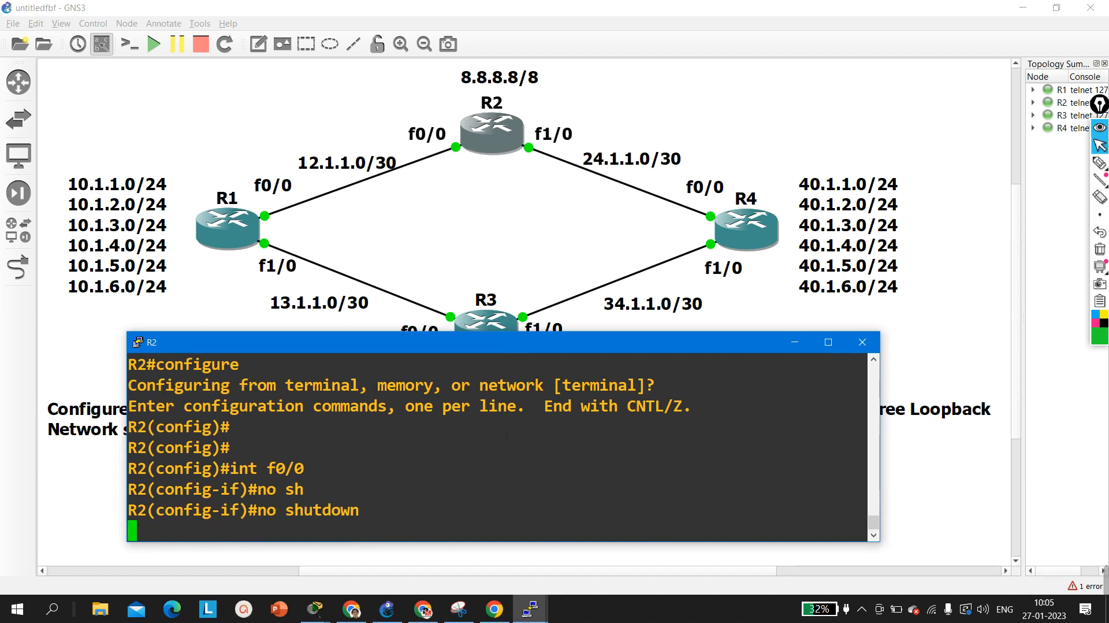
{"action": "key", "text": "Return"}
- Assign IP address 12.1.1.2 with mask 255.255.255.252 to R2's f0/0 and exit the interface
{"action": "key", "text": "Return"}
{"action": "key", "text": "Return"}
{"action": "type", "text": "ip add"}
{"action": "key", "text": "Tab"}
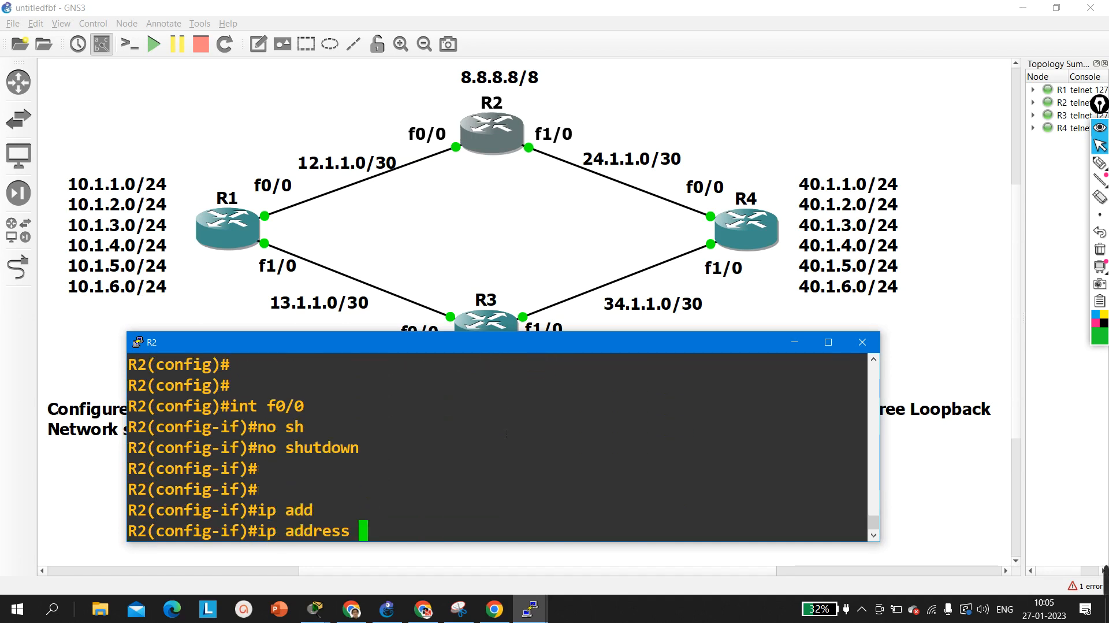
{"action": "type", "text": "12.1.1."}
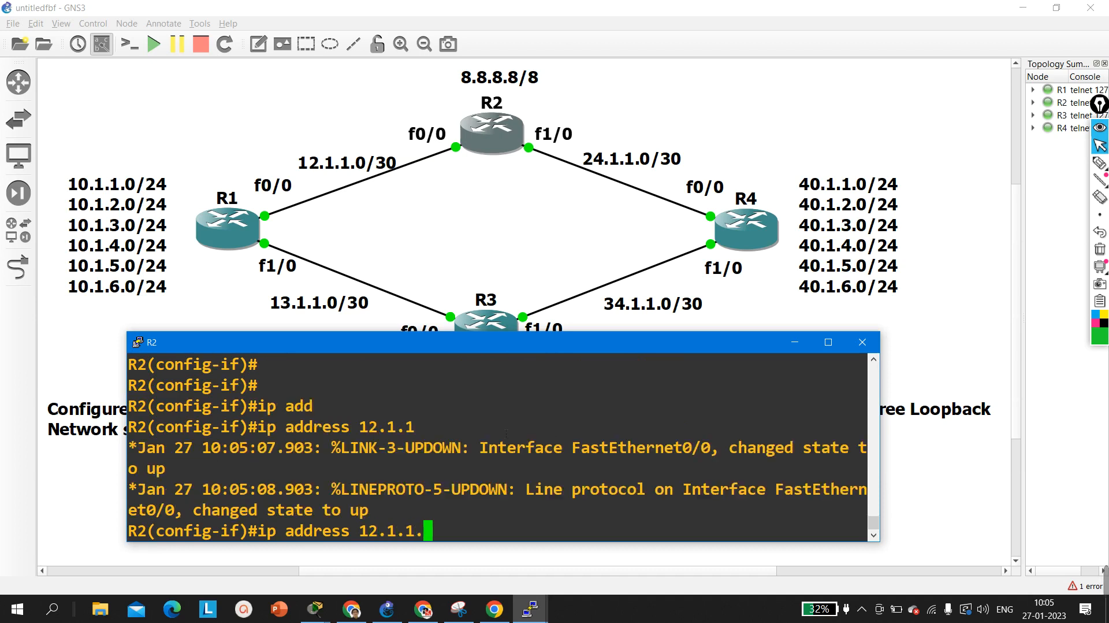
{"action": "type", "text": "2 255.255.2"}
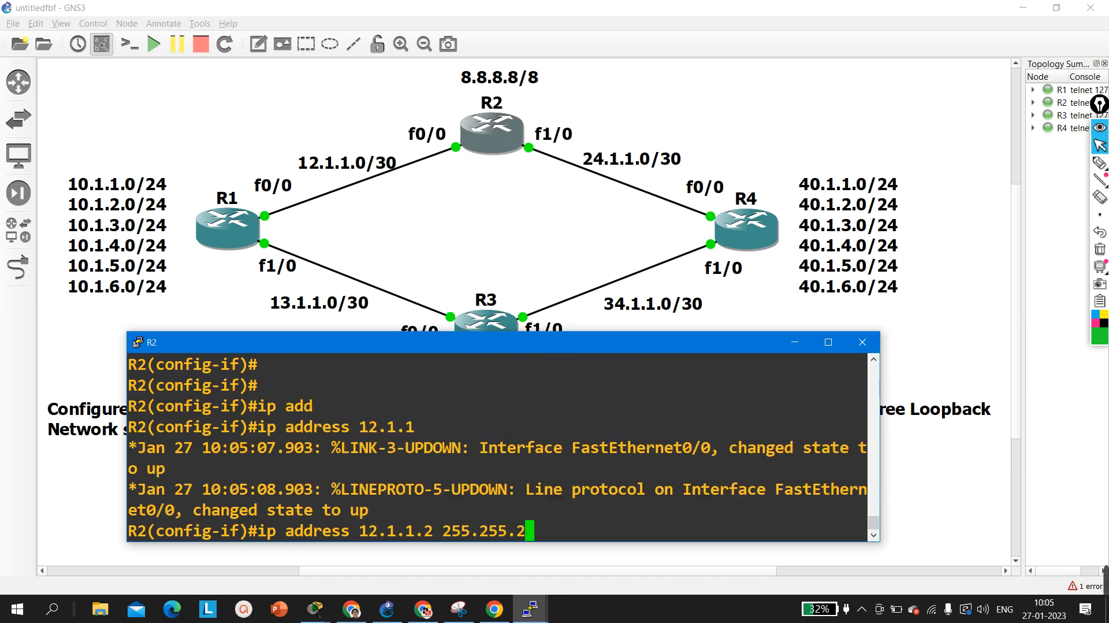
{"action": "type", "text": "55.252"}
{"action": "key", "text": "Return"}
{"action": "type", "text": "ex"}
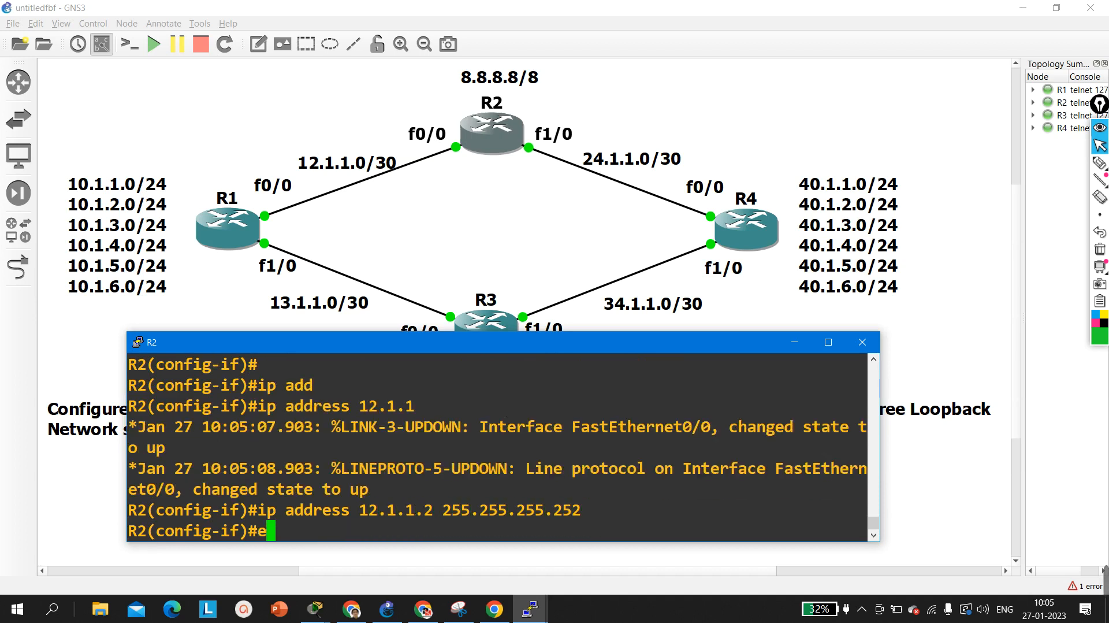
{"action": "key", "text": "Return"}
- Enable interface f1/0 on R2 with no shutdown
{"action": "type", "text": "int "}
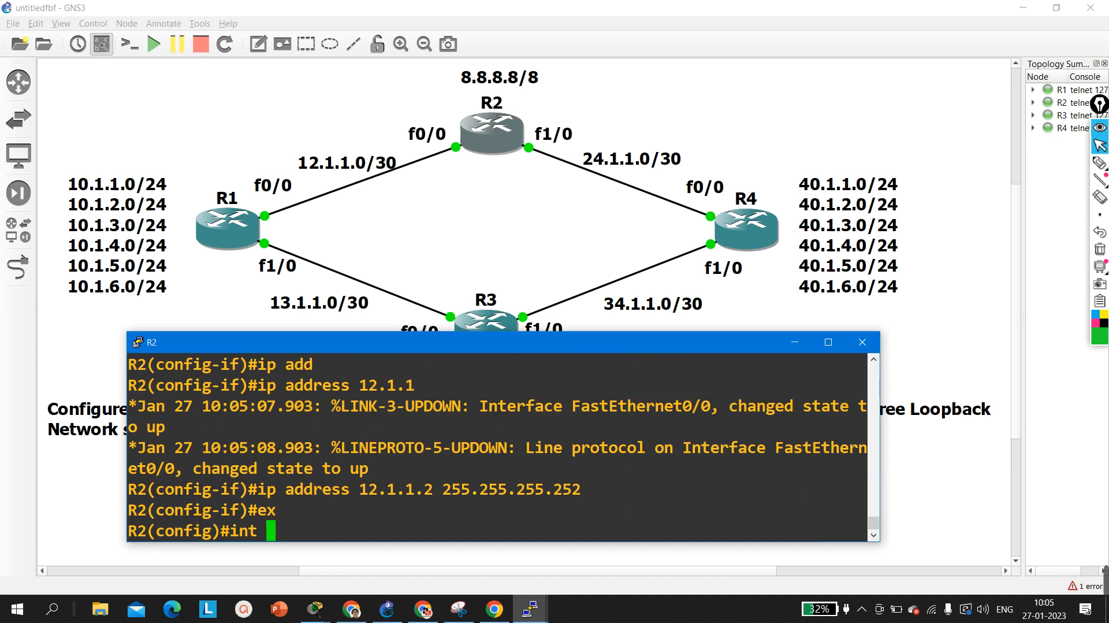
{"action": "type", "text": "f1/0"}
{"action": "key", "text": "Return"}
{"action": "type", "text": "no sh"}
{"action": "key", "text": "Tab"}
{"action": "key", "text": "Return"}
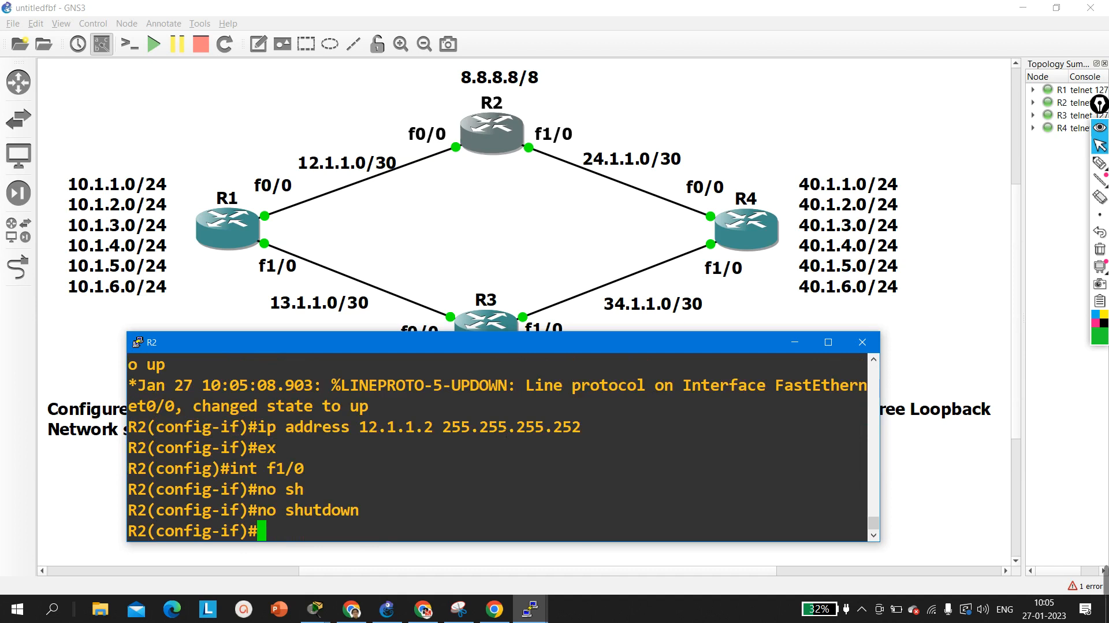
- Assign IP address 24.1.1.1 with mask 255.255.255.252 to R2's f1/0 and exit the interface
{"action": "type", "text": "ip add"}
{"action": "key", "text": "Tab"}
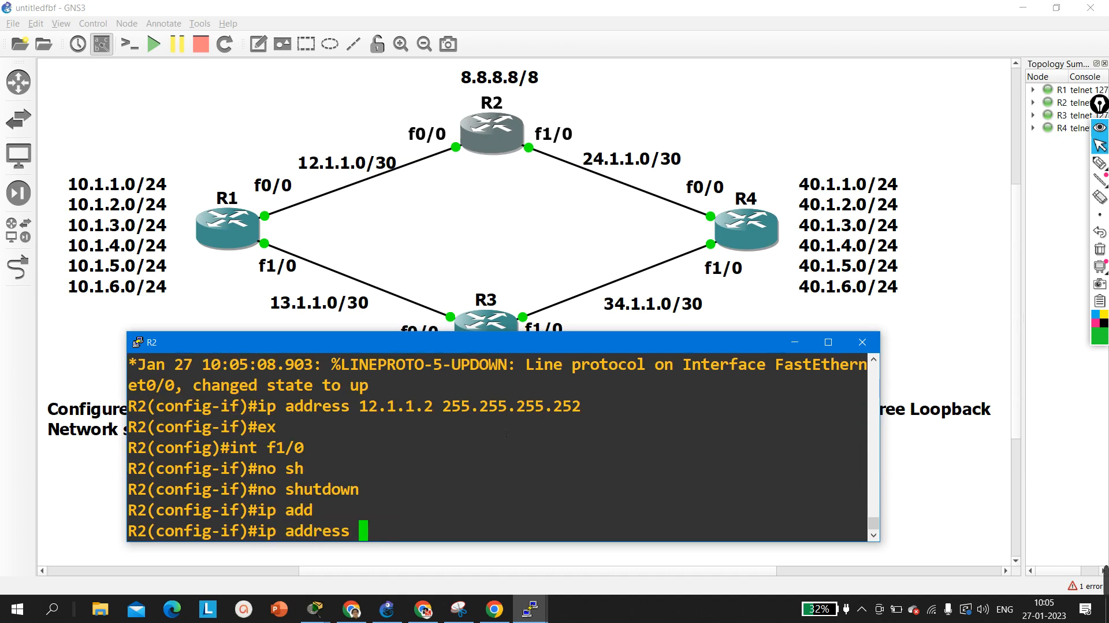
{"action": "type", "text": "24.1.1."}
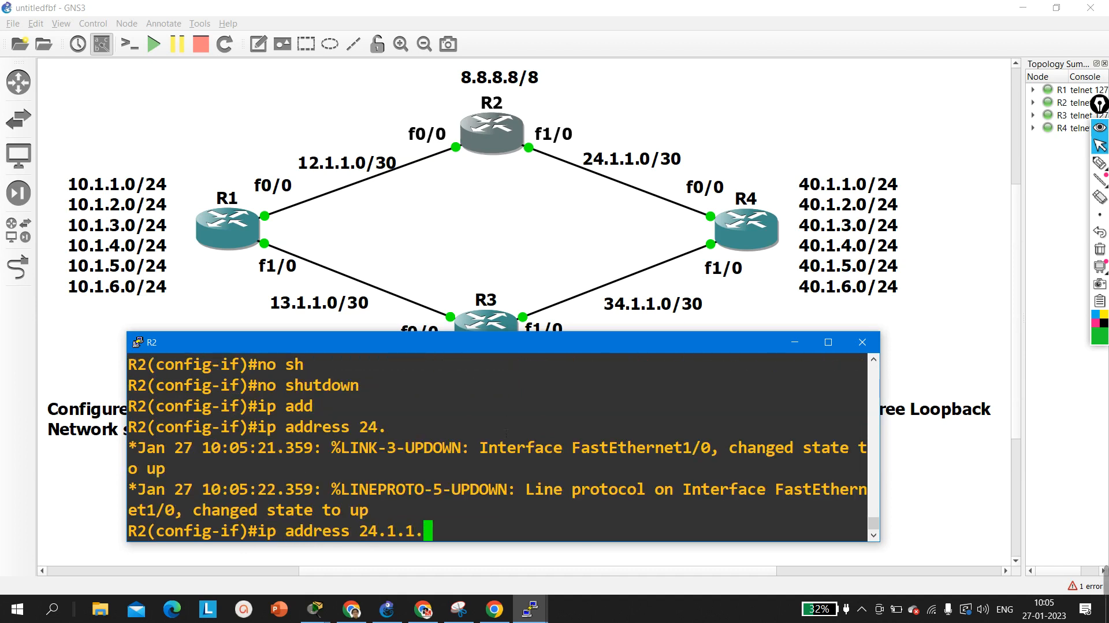
{"action": "type", "text": "1 255.2"}
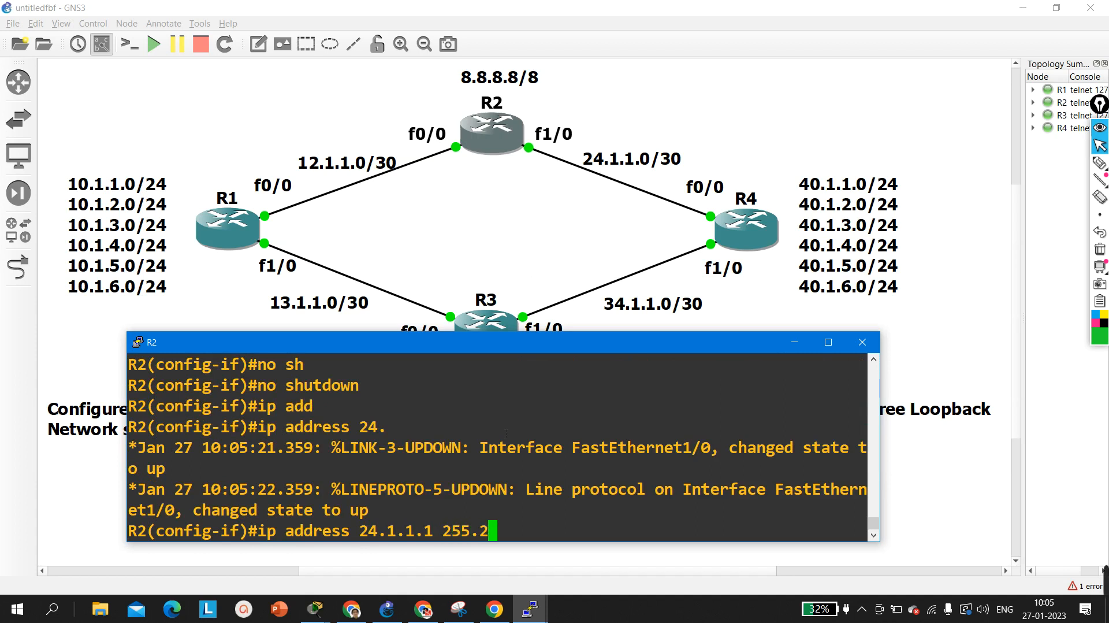
{"action": "type", "text": "55.255.252"}
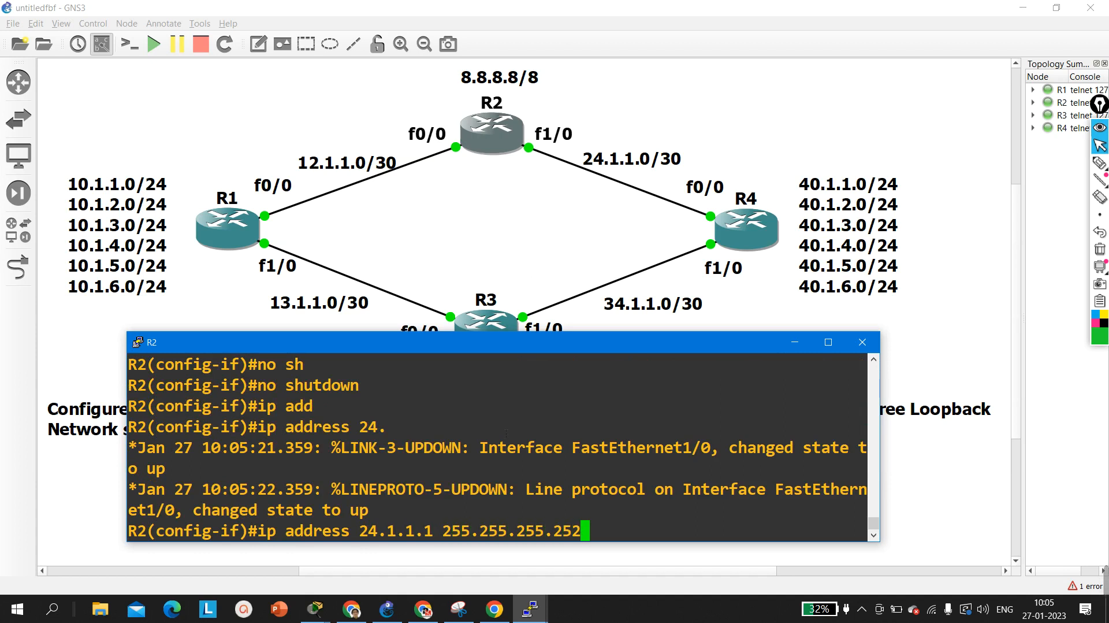
{"action": "key", "text": "Return"}
{"action": "type", "text": "ex"}
{"action": "key", "text": "Return"}
- Create loopback interface l0 on R2 and assign it IP address 8.8.8.8 with mask 255.0.0.0
{"action": "type", "text": "int "}
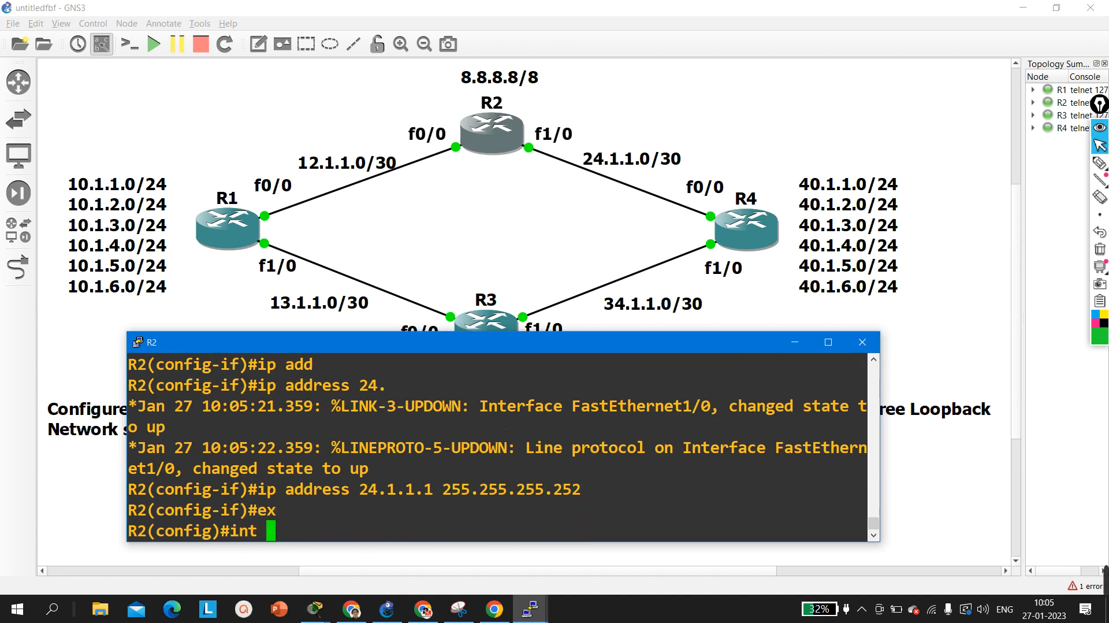
{"action": "type", "text": "l0"}
{"action": "key", "text": "Return"}
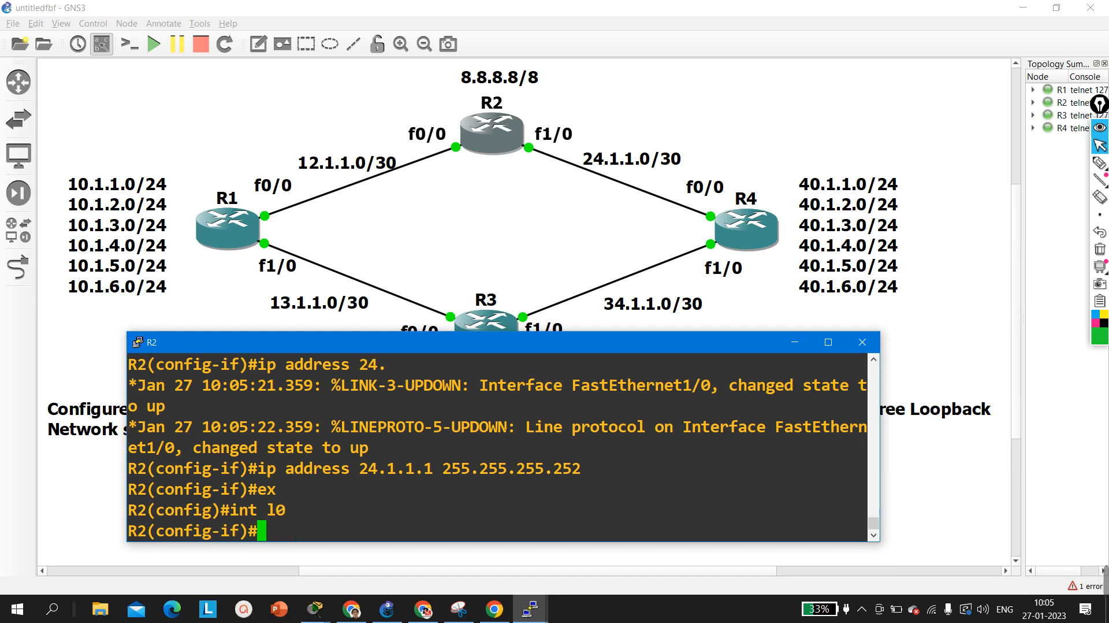
{"action": "type", "text": "ip ad"}
{"action": "key", "text": "Tab"}
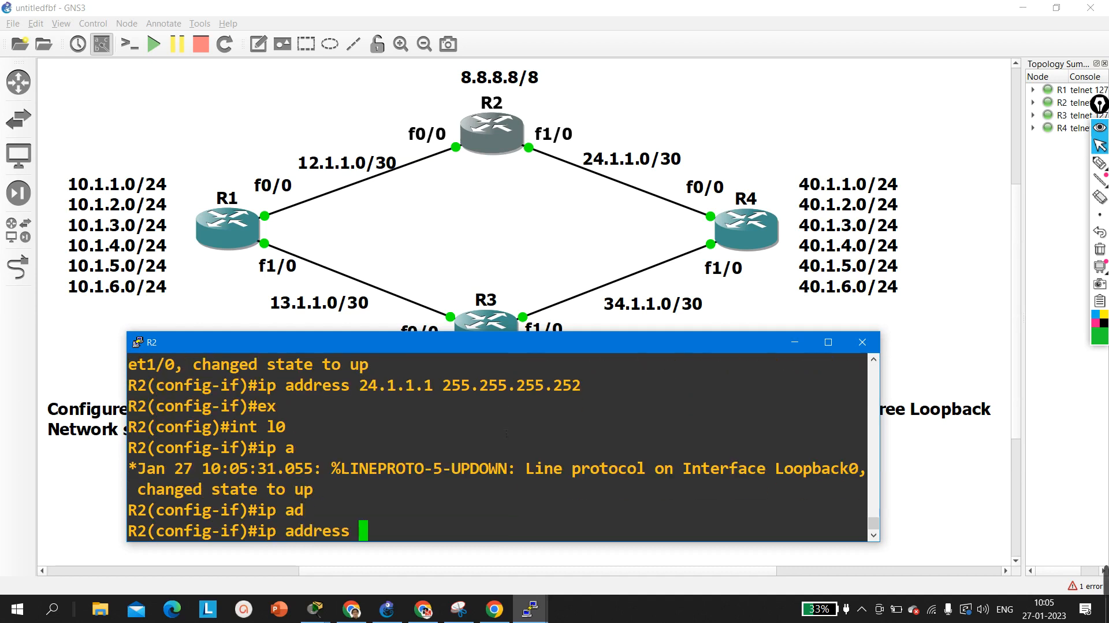
{"action": "type", "text": "8.8.88"}
{"action": "key", "text": "BackSpace"}
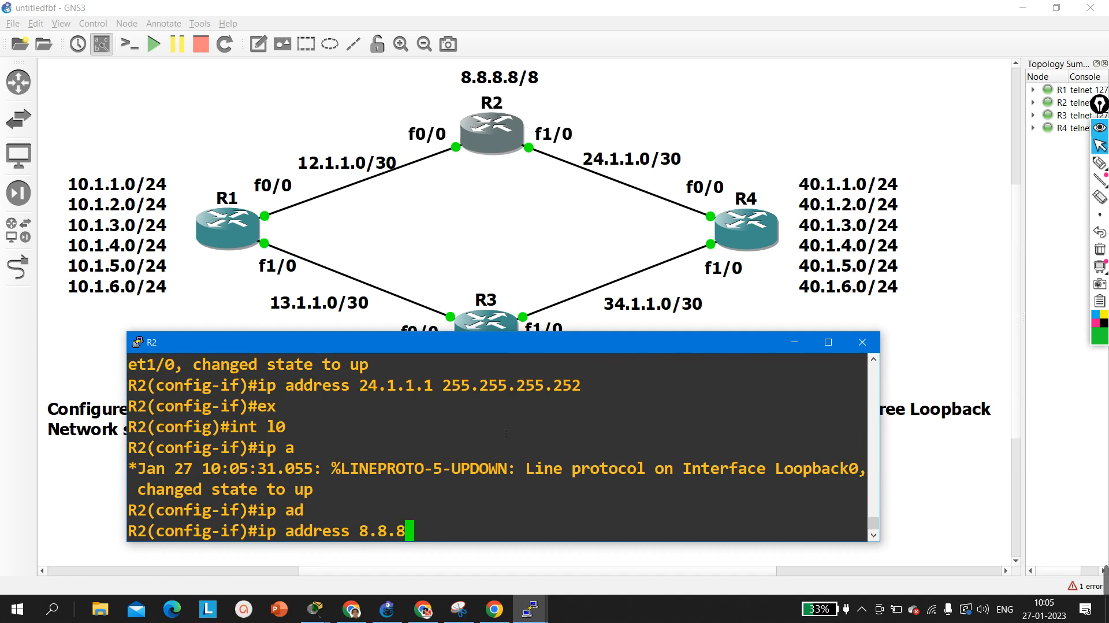
{"action": "type", "text": ".8 25"}
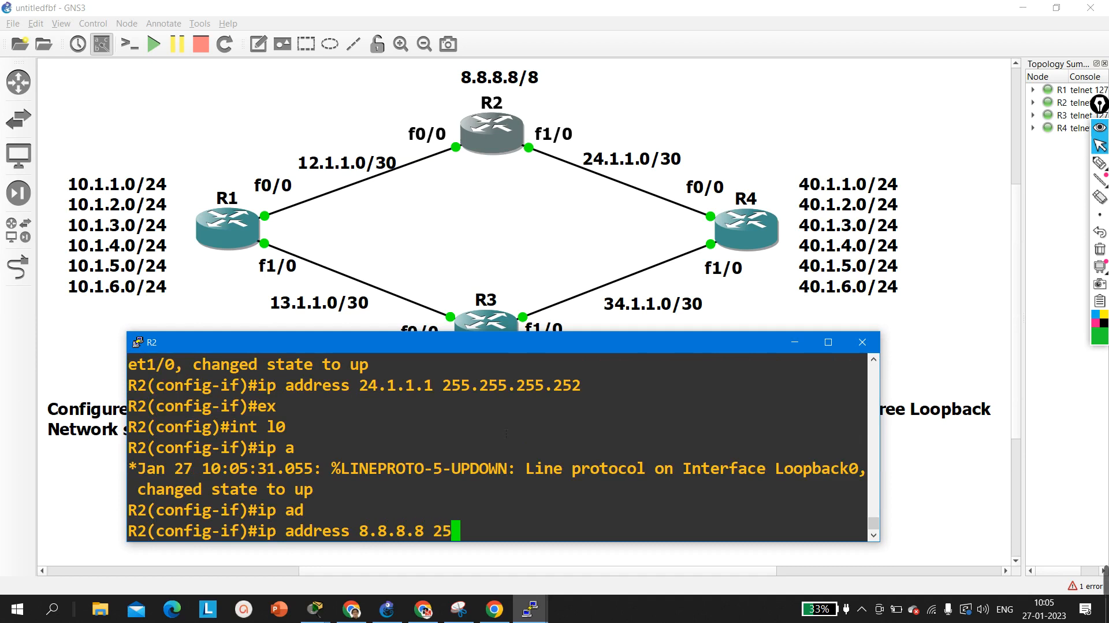
{"action": "type", "text": "5.0.0.0"}
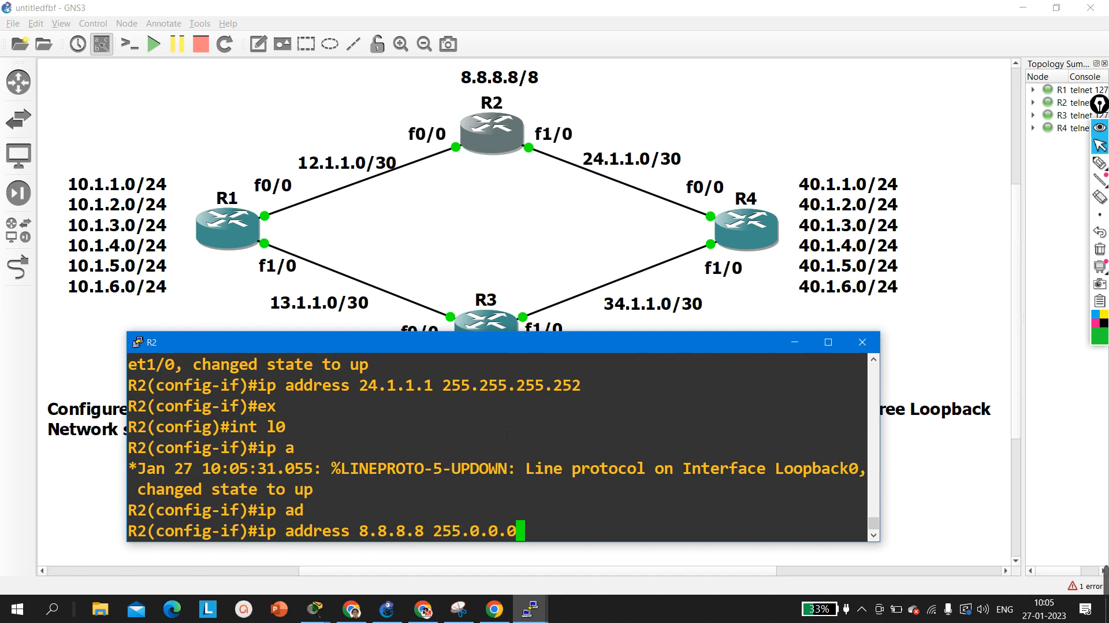
{"action": "key", "text": "Return"}
{"action": "type", "text": "ex"}
{"action": "key", "text": "Return"}
- Leave configuration mode on R2 and issue the wr command to save its configuration
{"action": "key", "text": "Return"}
{"action": "key", "text": "Return"}
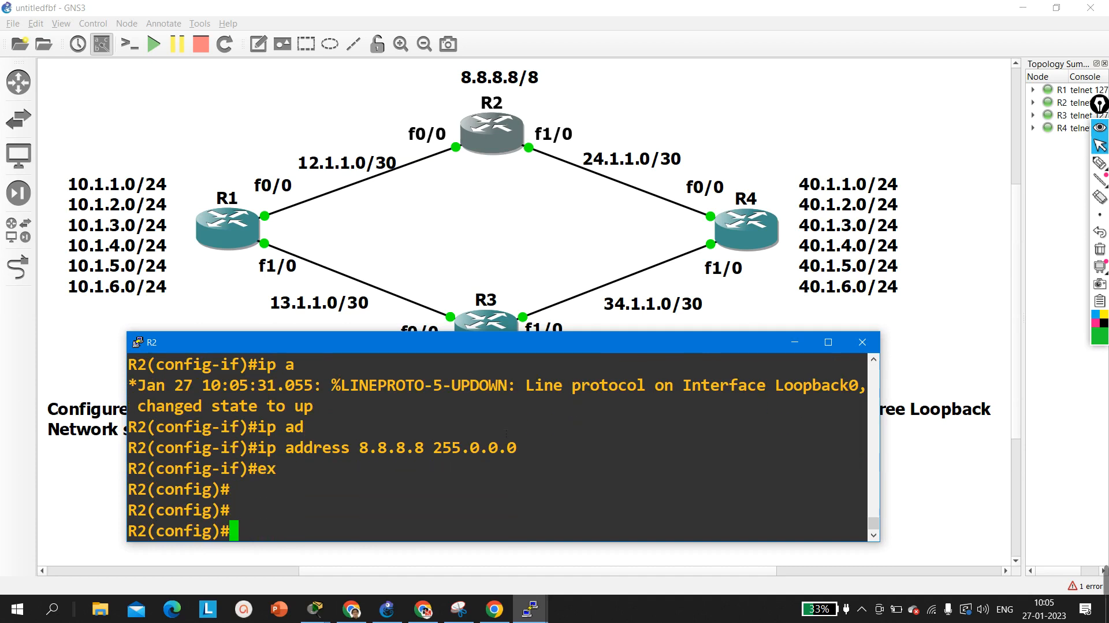
{"action": "key", "text": "ctrl+z"}
{"action": "key", "text": "Return"}
{"action": "key", "text": "Return"}
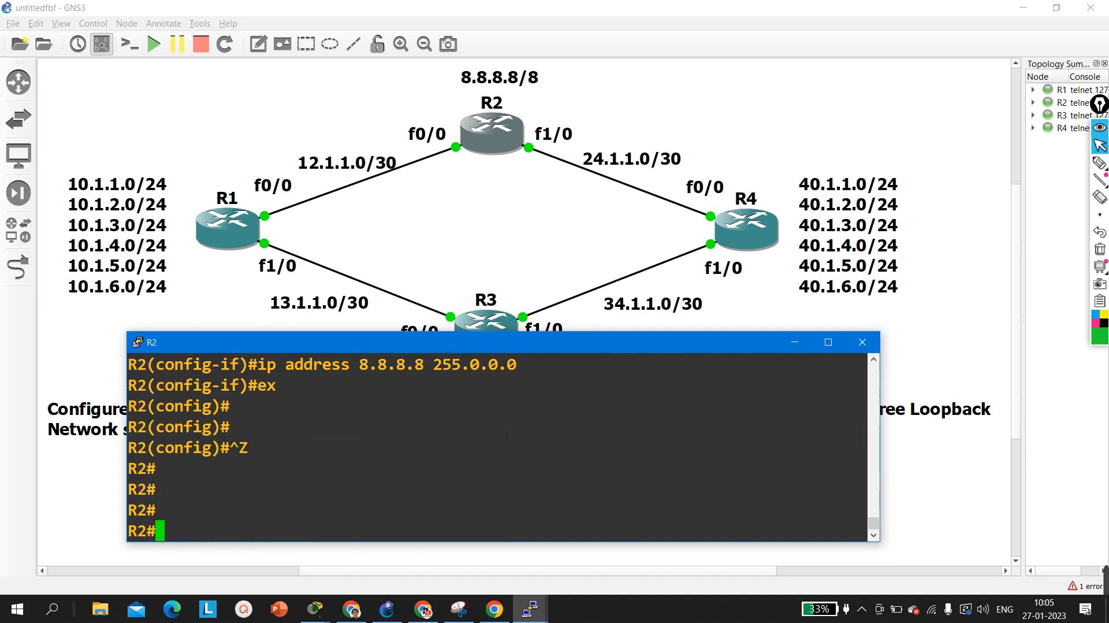
{"action": "type", "text": "wr"}
{"action": "key", "text": "Return"}
- Open R4's console, move its window below the R4 node, and bring up the R4 command prompt
{"action": "double_click", "coordinate": [745, 231]}
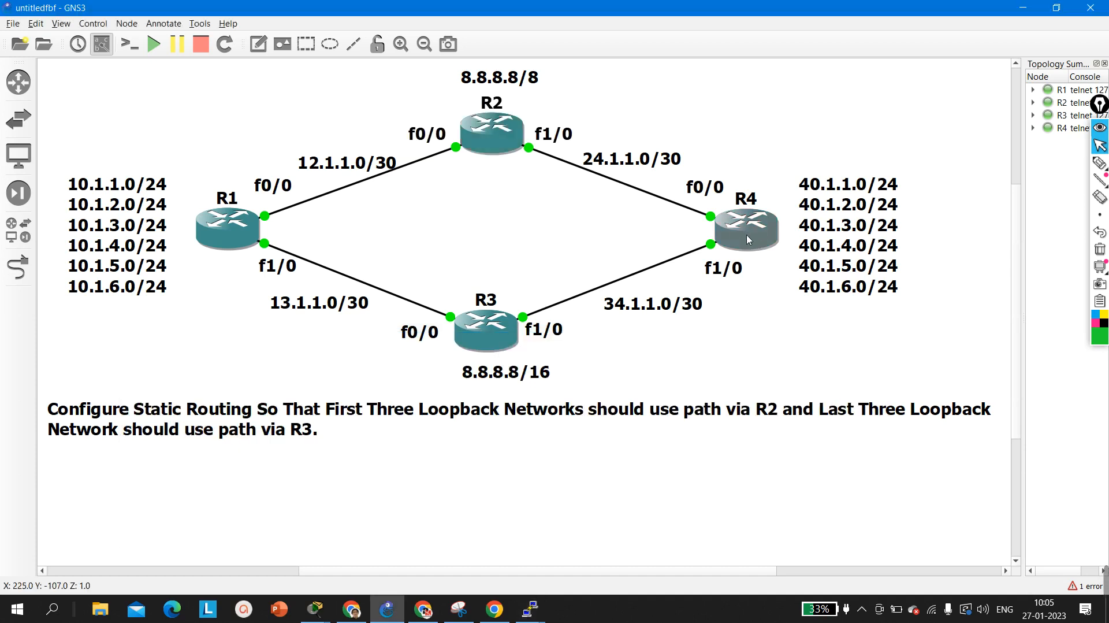
{"action": "left_click_drag", "start_coordinate": [376, 19], "coordinate": [556, 346]}
{"action": "key", "text": "Return"}
{"action": "key", "text": "Return"}
{"action": "key", "text": "Return"}
{"action": "key", "text": "Return"}
{"action": "key", "text": "Return"}
{"action": "key", "text": "Return"}
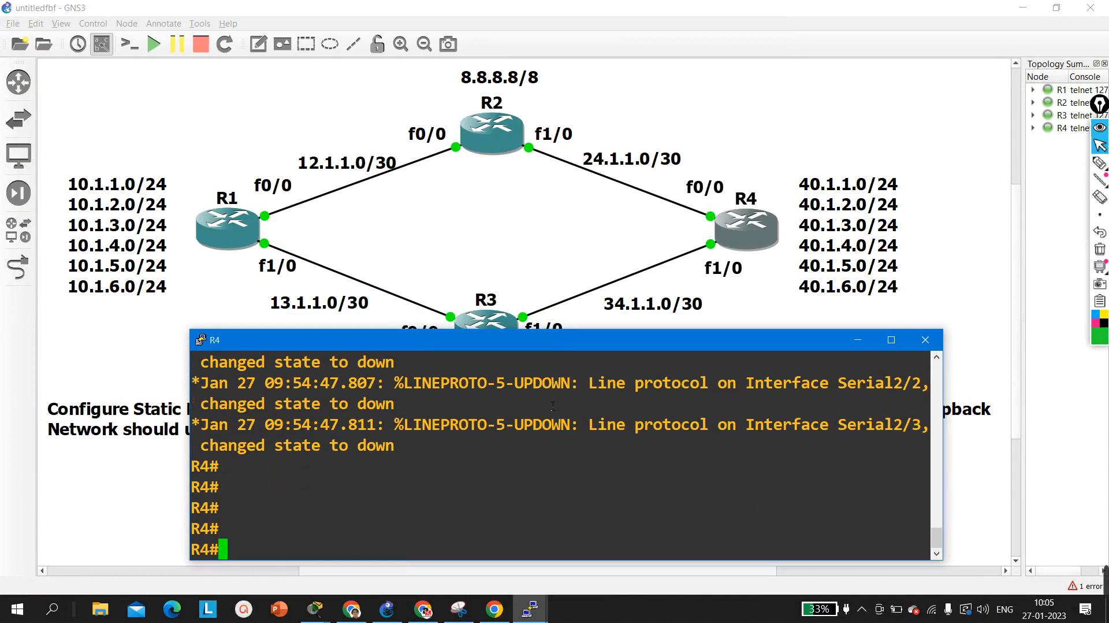
- Enter global configuration mode on R4, accepting the default terminal source
{"action": "type", "text": "conf"}
{"action": "key", "text": "Tab"}
{"action": "key", "text": "Return"}
{"action": "key", "text": "Return"}
{"action": "key", "text": "Return"}
{"action": "key", "text": "Return"}
{"action": "key", "text": "Return"}
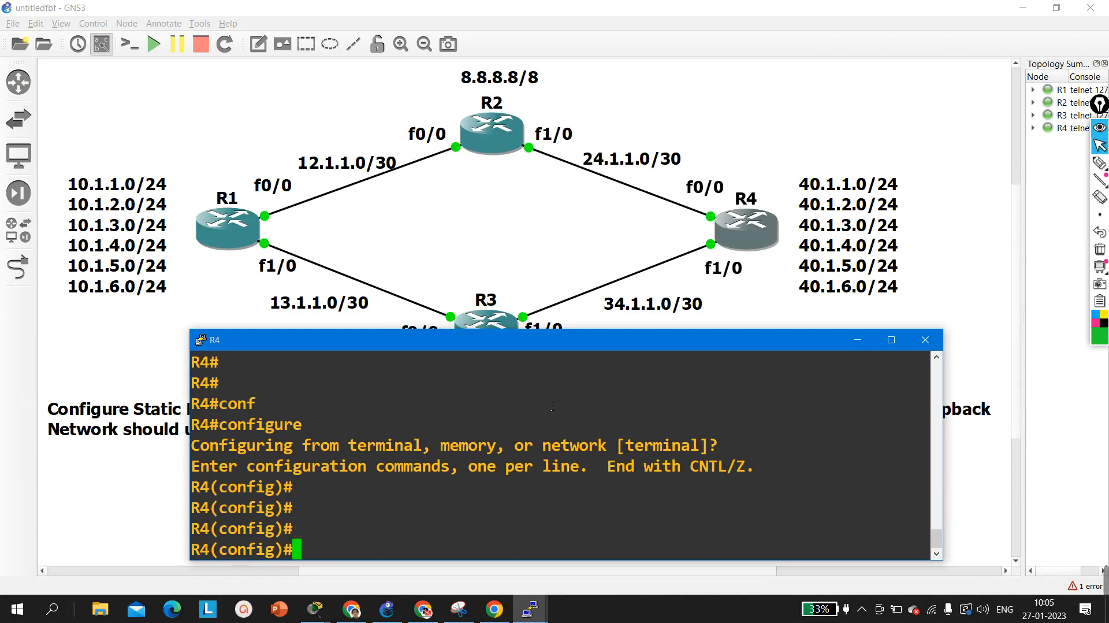
- Enter interface f0/0 on R4 and enable it with no shutdown
{"action": "type", "text": "int f0/0"}
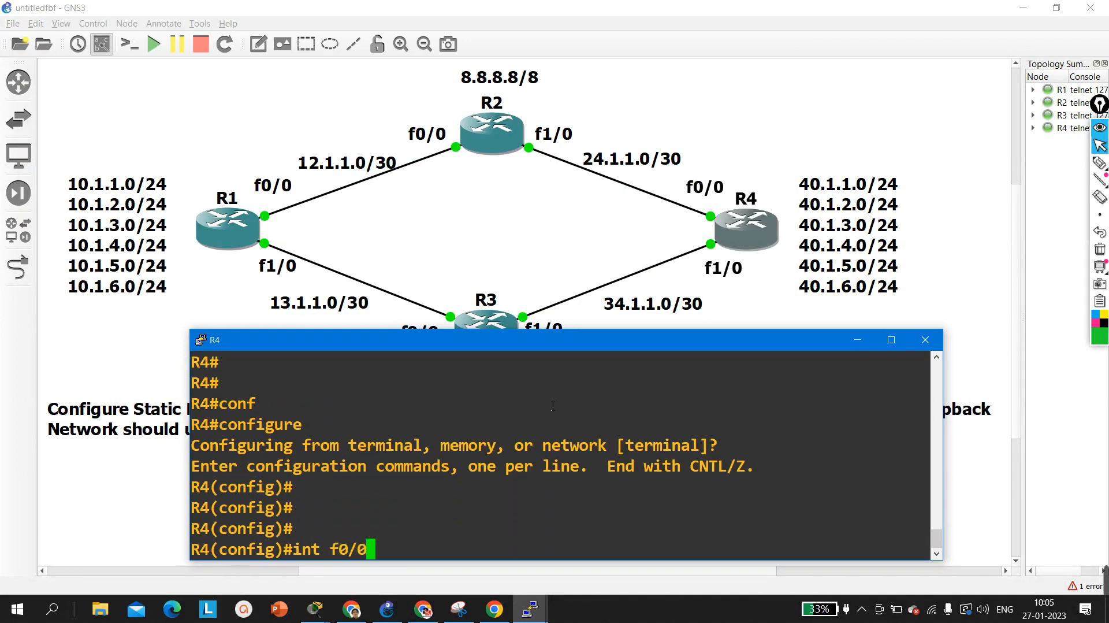
{"action": "key", "text": "Return"}
{"action": "type", "text": "no sh"}
{"action": "key", "text": "Tab"}
{"action": "key", "text": "Return"}
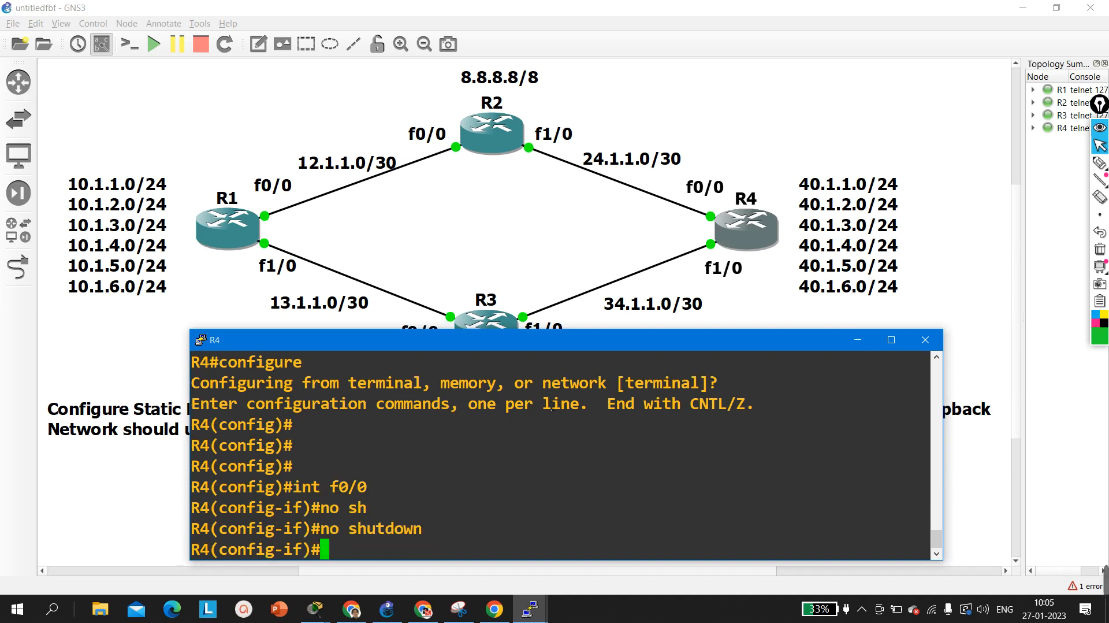
- Assign R4's f0/0 the IP address 24.1.1.2 with mask 255.255.255.252 and leave its interface configuration
{"action": "type", "text": "ip ad"}
{"action": "key", "text": "Tab"}
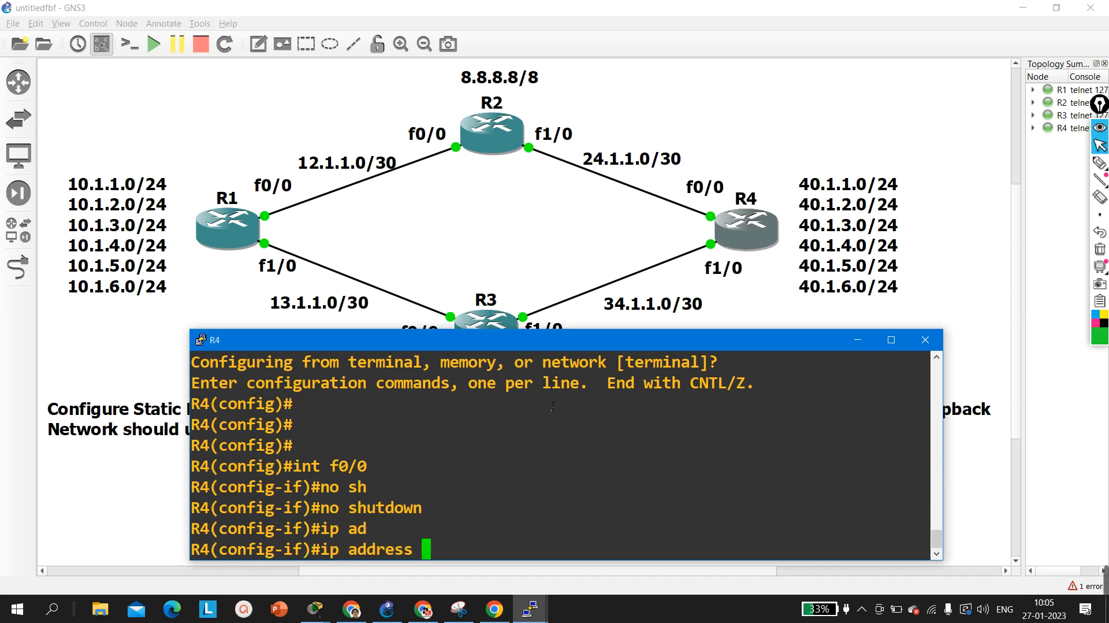
{"action": "type", "text": "24.1.1.2"}
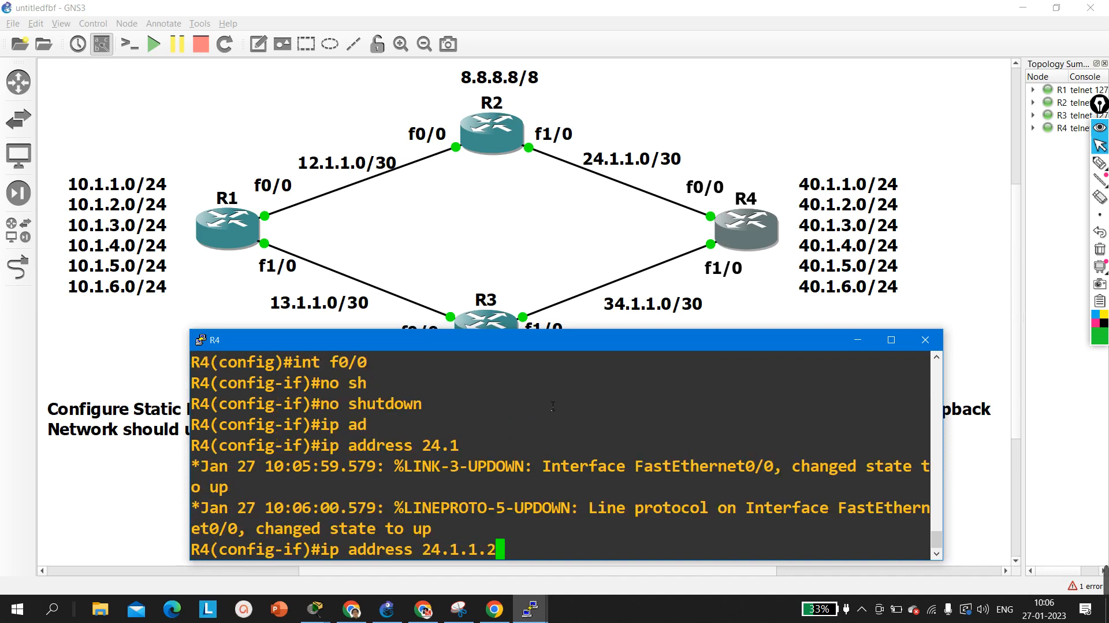
{"action": "type", "text": " 255.255.2"}
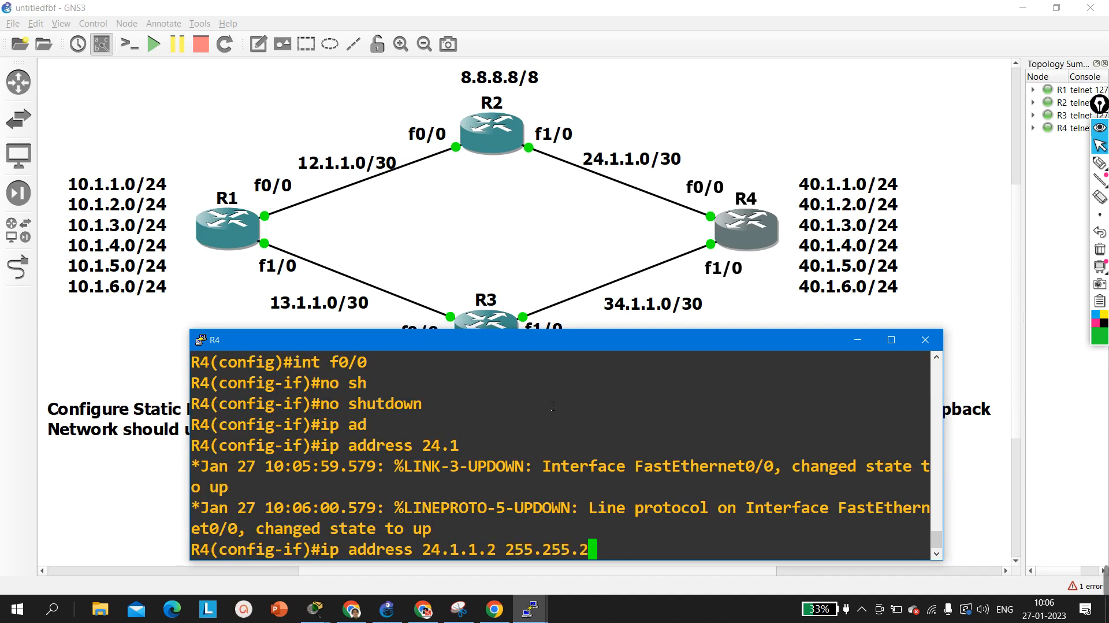
{"action": "type", "text": "55.255.252"}
{"action": "key", "text": "Return"}
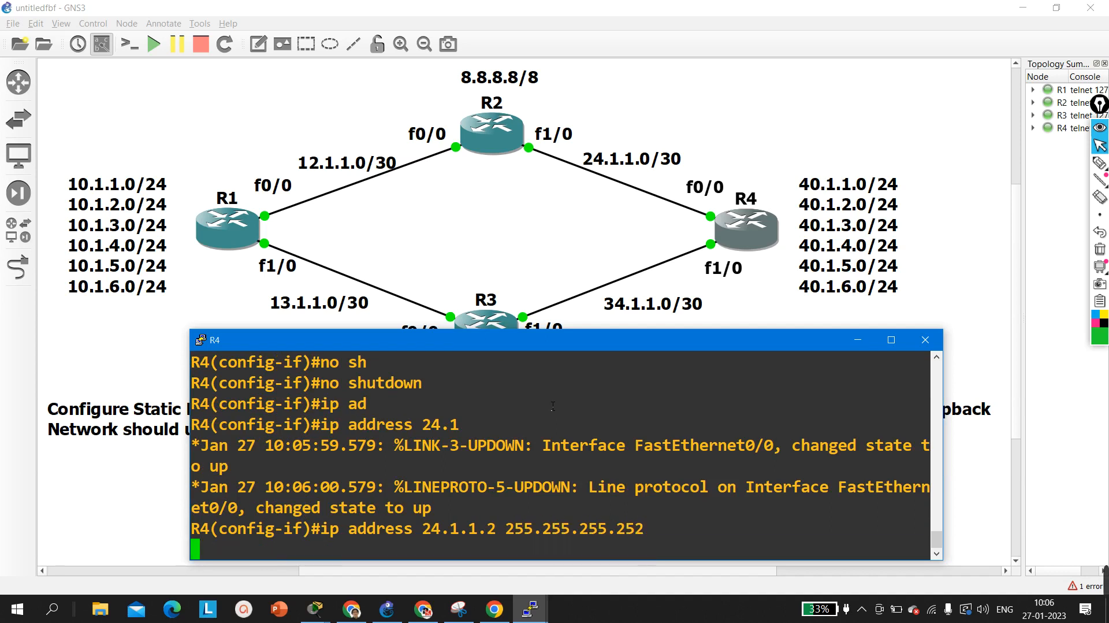
{"action": "type", "text": "ex"}
{"action": "key", "text": "Return"}
- Enter interface f1/0 on R4 and enable it with no shutdown
{"action": "type", "text": "in"}
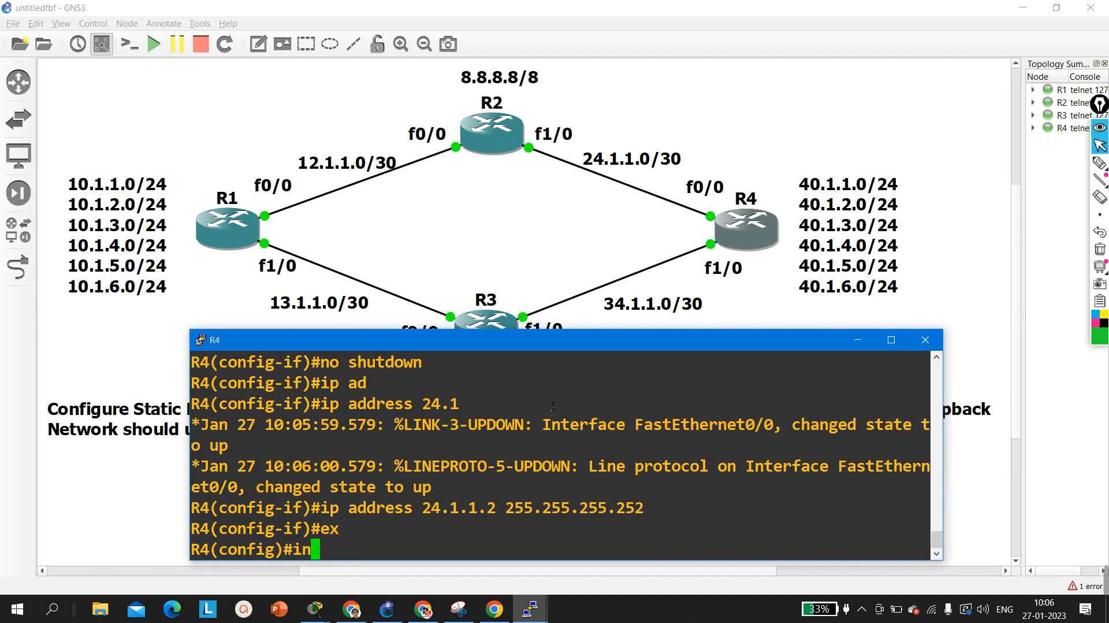
{"action": "type", "text": "t f1/0"}
{"action": "key", "text": "Return"}
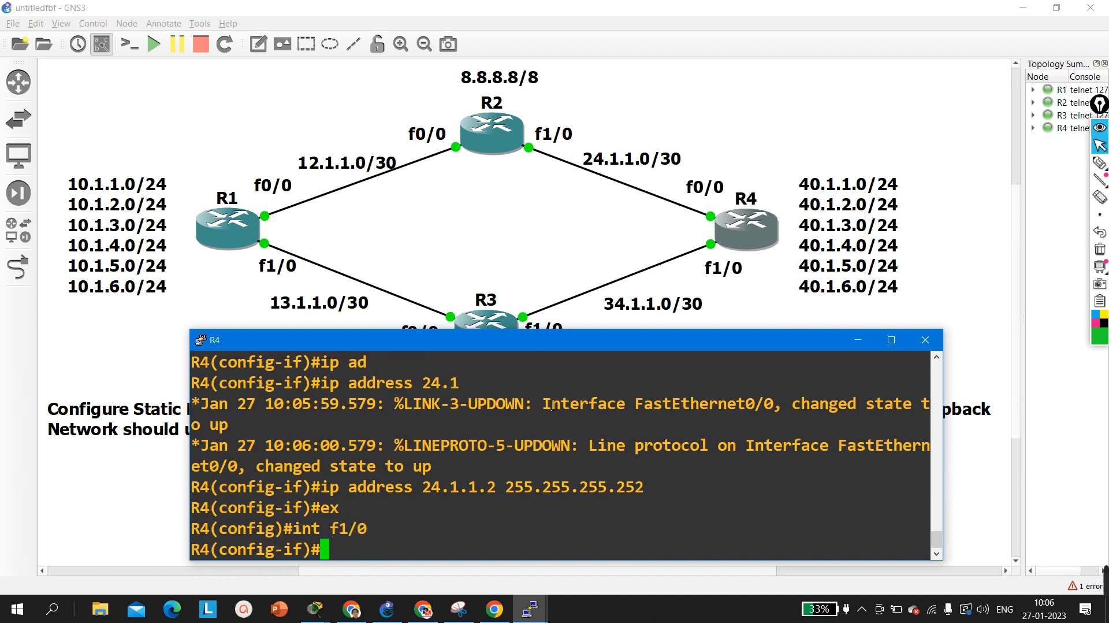
{"action": "type", "text": "no sh"}
{"action": "key", "text": "Tab"}
{"action": "key", "text": "Return"}
{"action": "key", "text": "Return"}
{"action": "key", "text": "Return"}
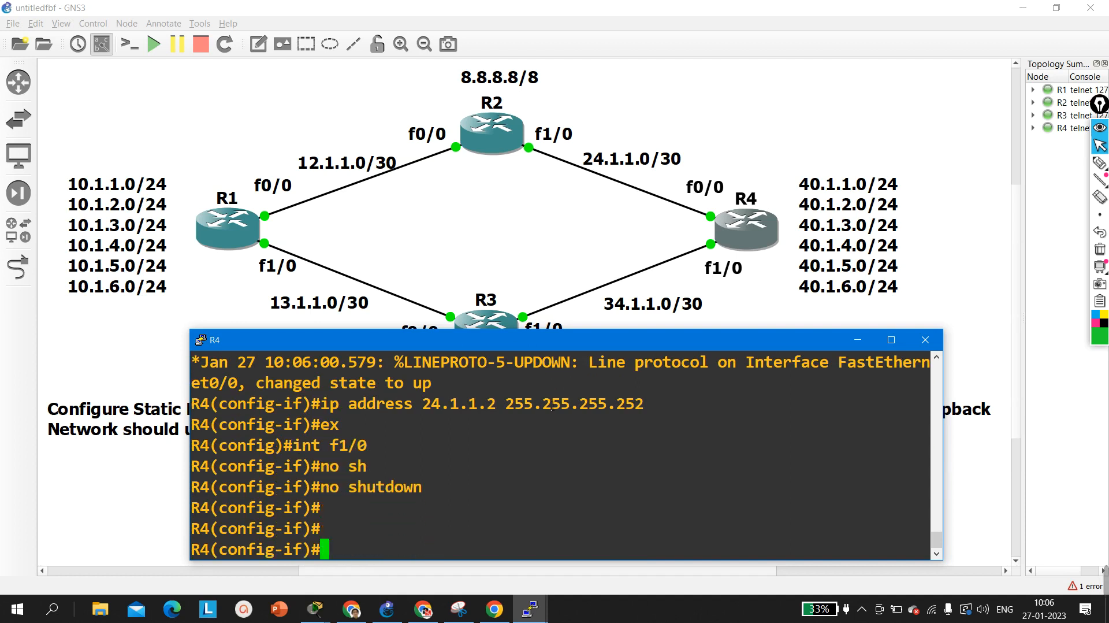
- Assign R4's f1/0 the IP address 34.1.1.2 with mask 255.255.255.252
{"action": "type", "text": "ip add"}
{"action": "key", "text": "Tab"}
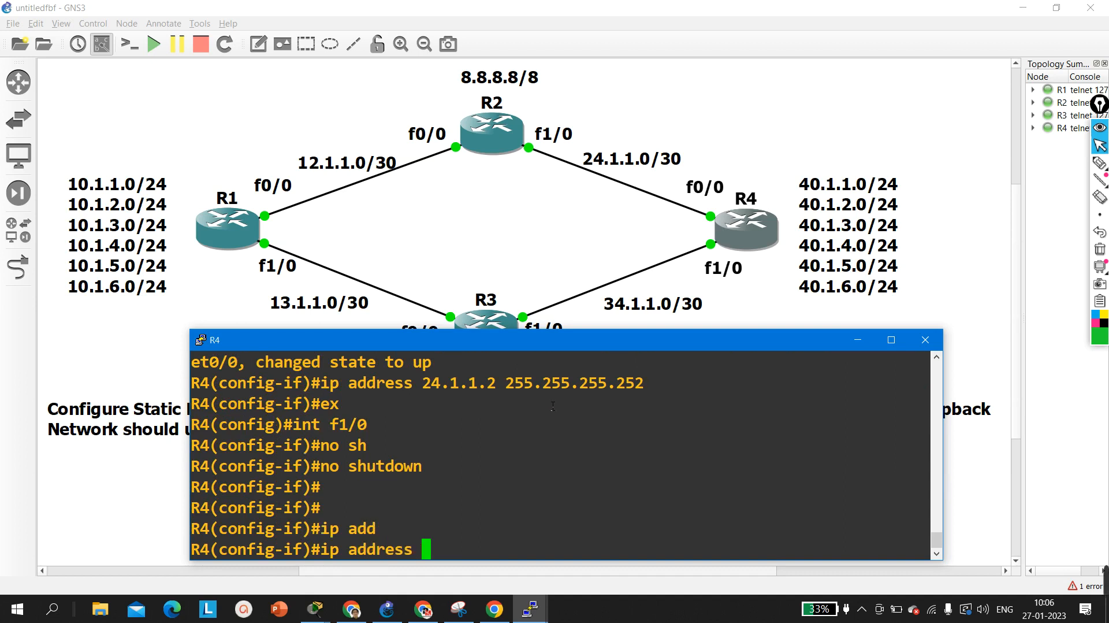
{"action": "type", "text": "34.1.1."}
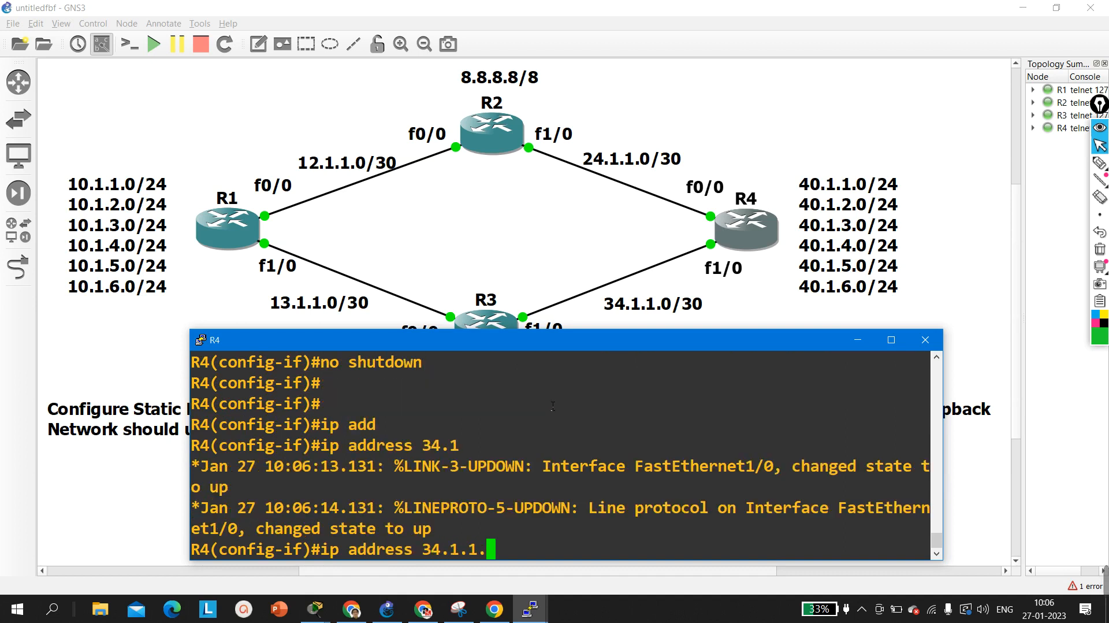
{"action": "type", "text": "2 255"}
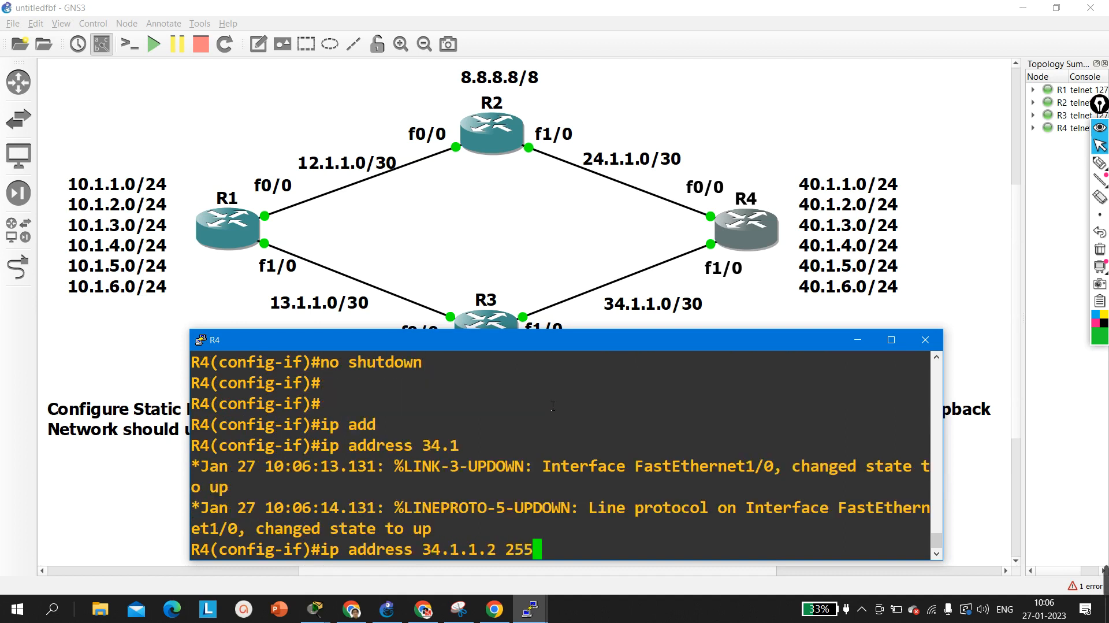
{"action": "type", "text": ".255.255.252"}
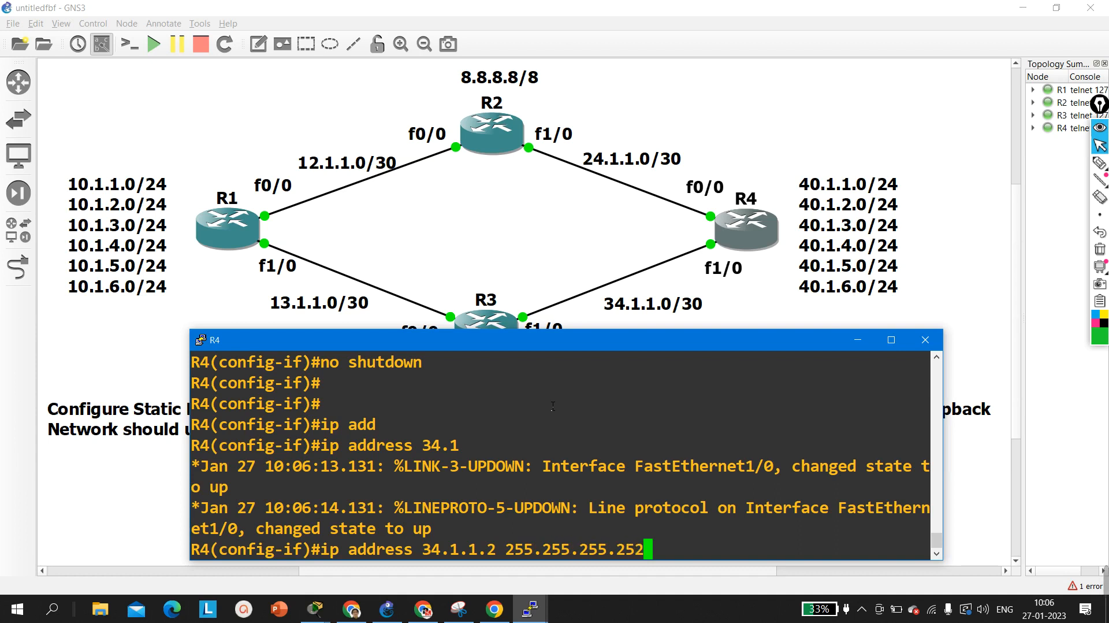
{"action": "key", "text": "Return"}
- Ping R2's address 24.1.1.1 from R4 without leaving configuration mode
{"action": "type", "text": "do ppi"}
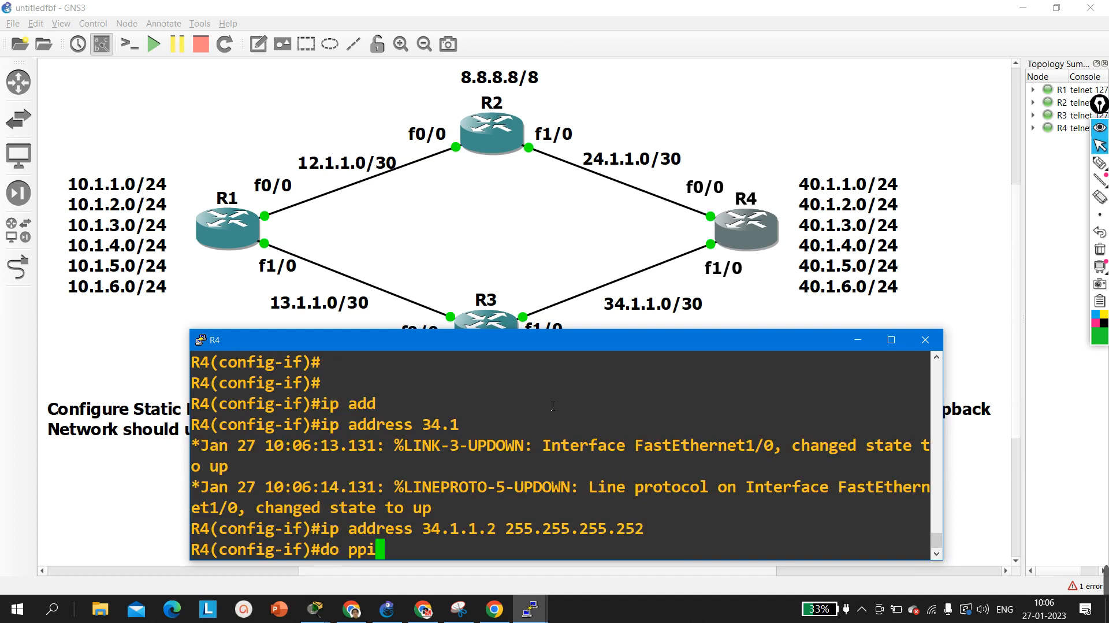
{"action": "key", "text": "BackSpace"}
{"action": "key", "text": "BackSpace"}
{"action": "type", "text": "ing "}
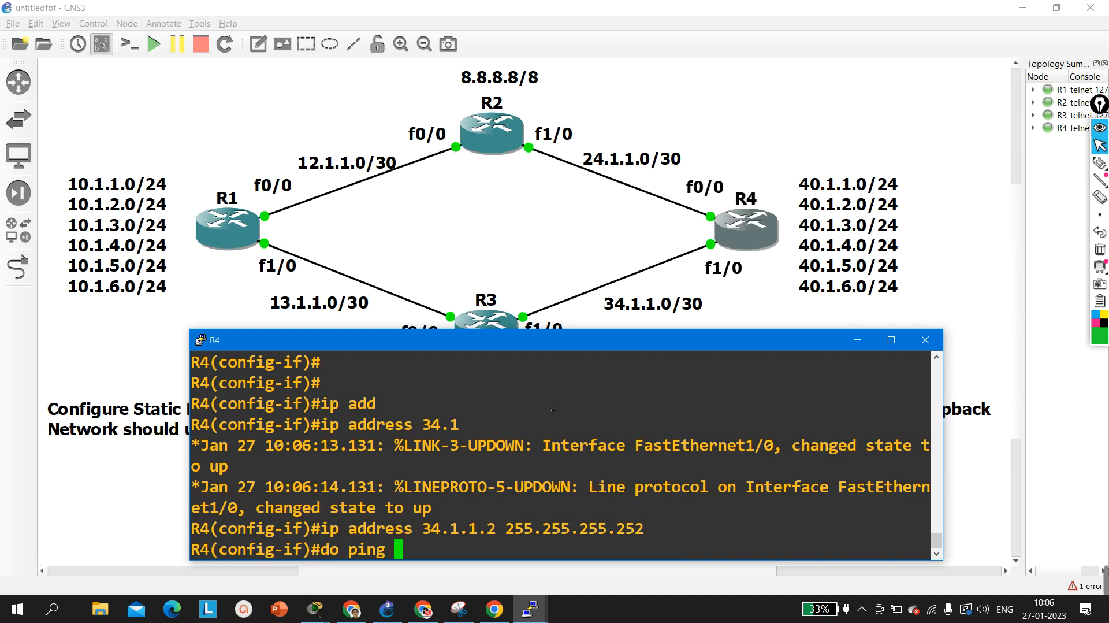
{"action": "type", "text": "24.1.1"}
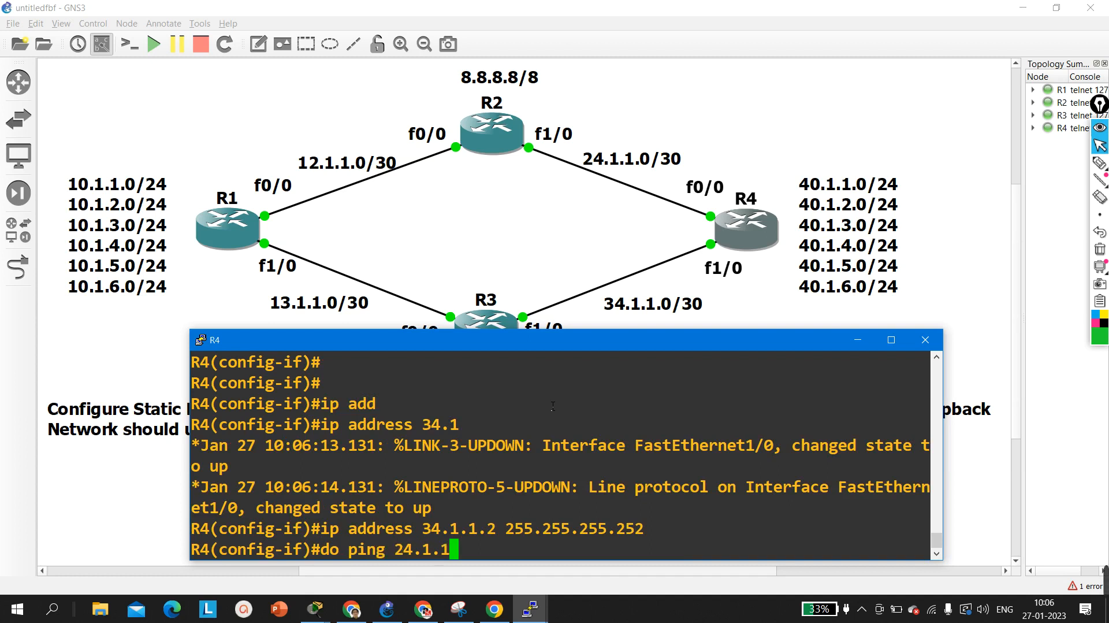
{"action": "type", "text": ".1"}
{"action": "key", "text": "Return"}
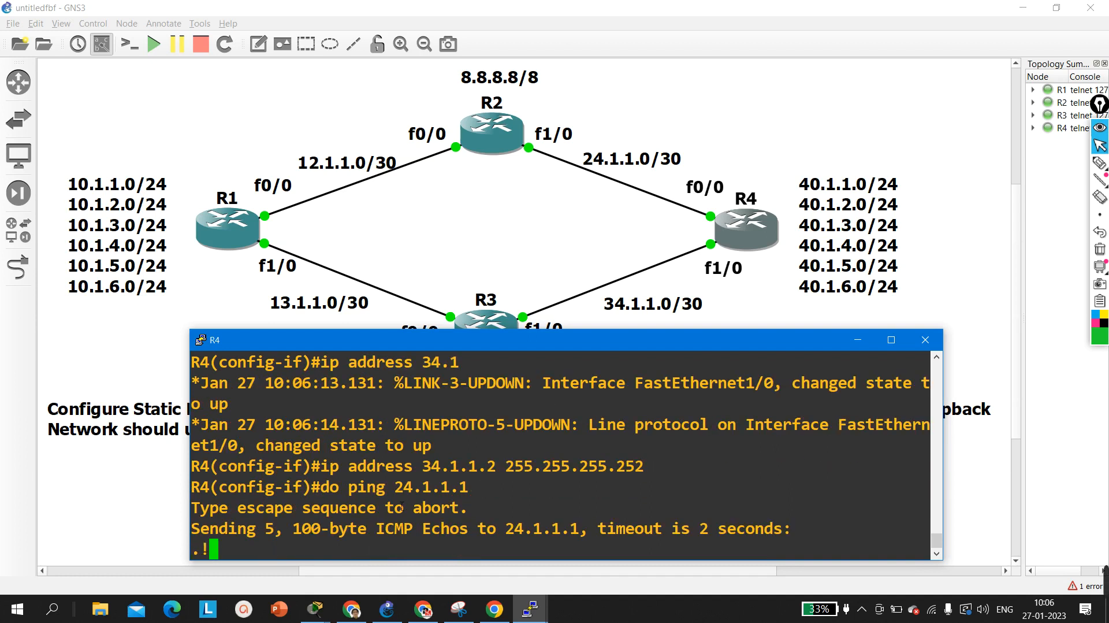
{"action": "key", "text": "Return"}
{"action": "key", "text": "Return"}
{"action": "key", "text": "Return"}
{"action": "key", "text": "Return"}
- Return to global configuration mode on R4 and create loopback interface l1
{"action": "type", "text": "ex"}
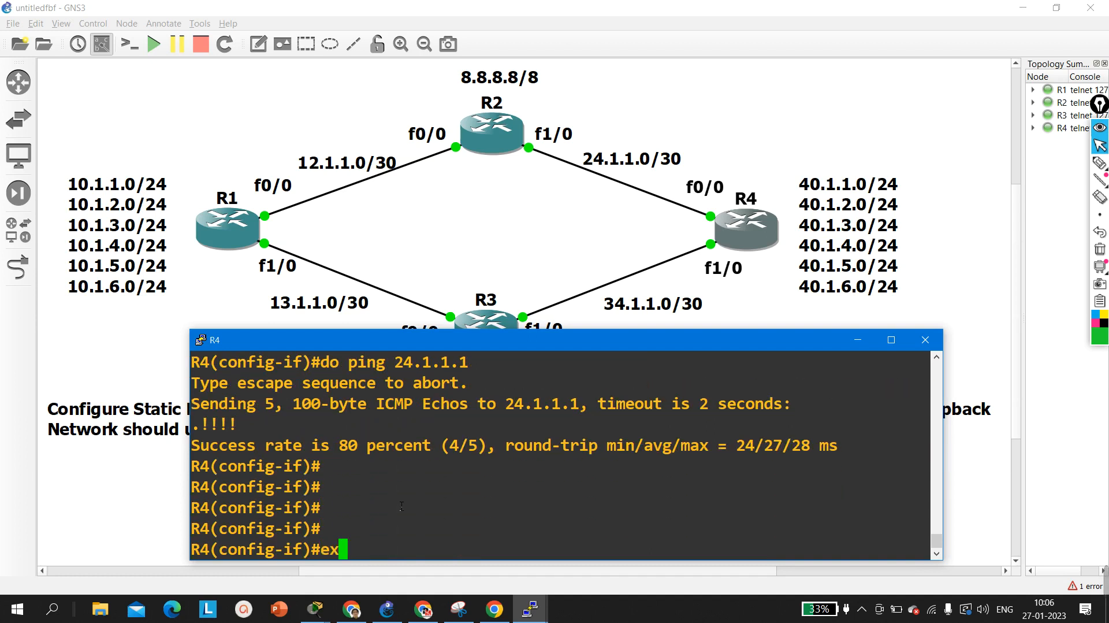
{"action": "key", "text": "Return"}
{"action": "key", "text": "Return"}
{"action": "key", "text": "Return"}
{"action": "key", "text": "Return"}
{"action": "type", "text": "int "}
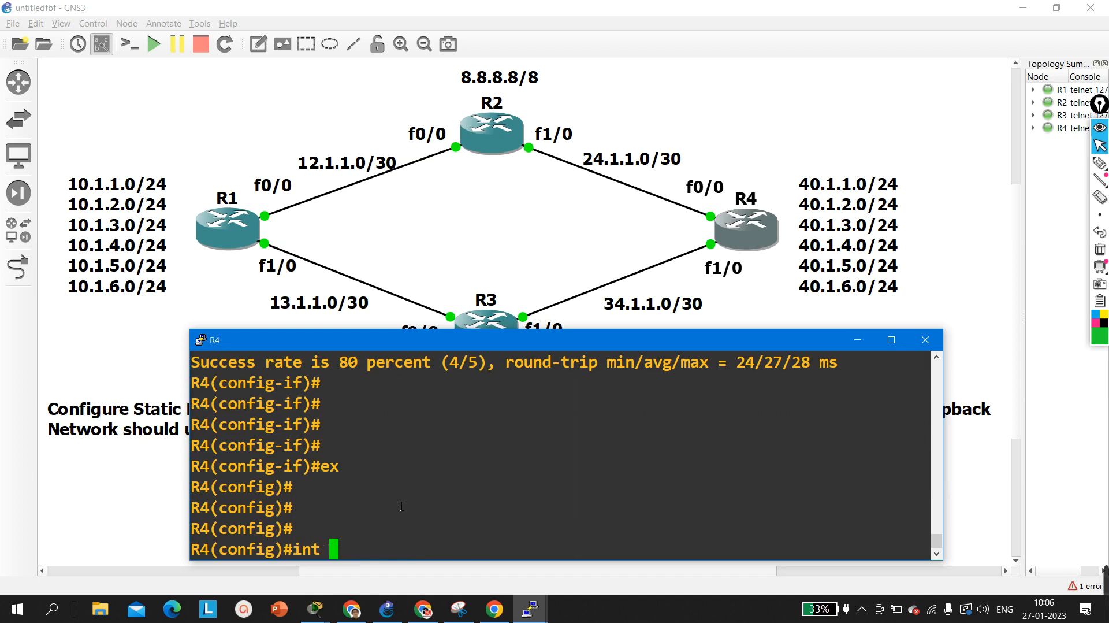
{"action": "type", "text": "l1"}
{"action": "key", "text": "Return"}
- Assign R4's loopback l1 the IP address 40.1.1.1 with mask 255.255.255.0
{"action": "type", "text": "ip add"}
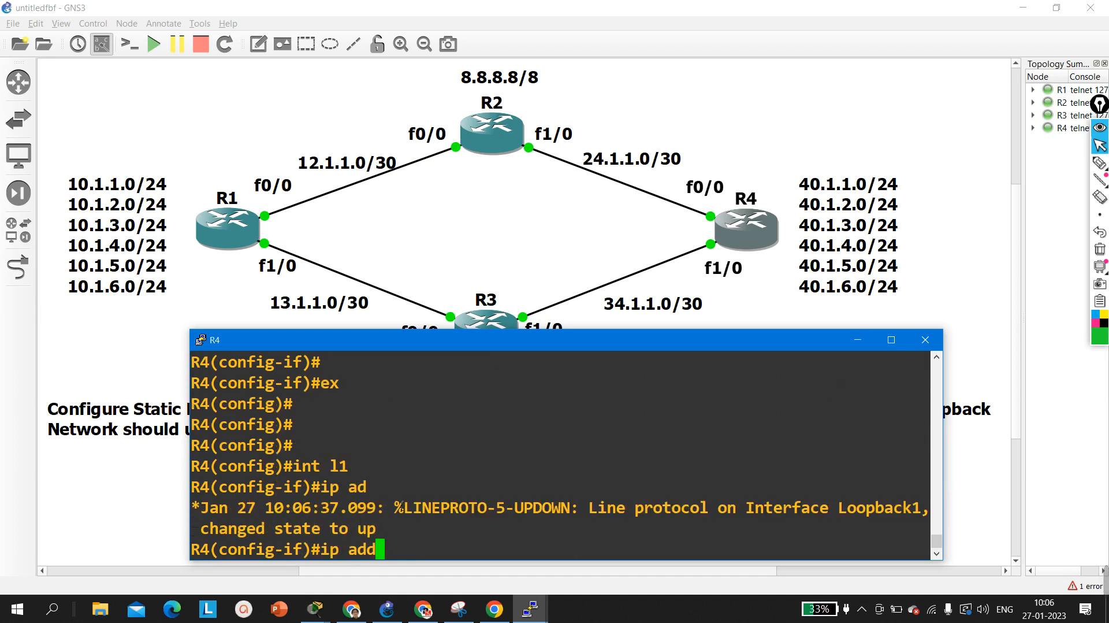
{"action": "key", "text": "Tab"}
{"action": "type", "text": "40.1"}
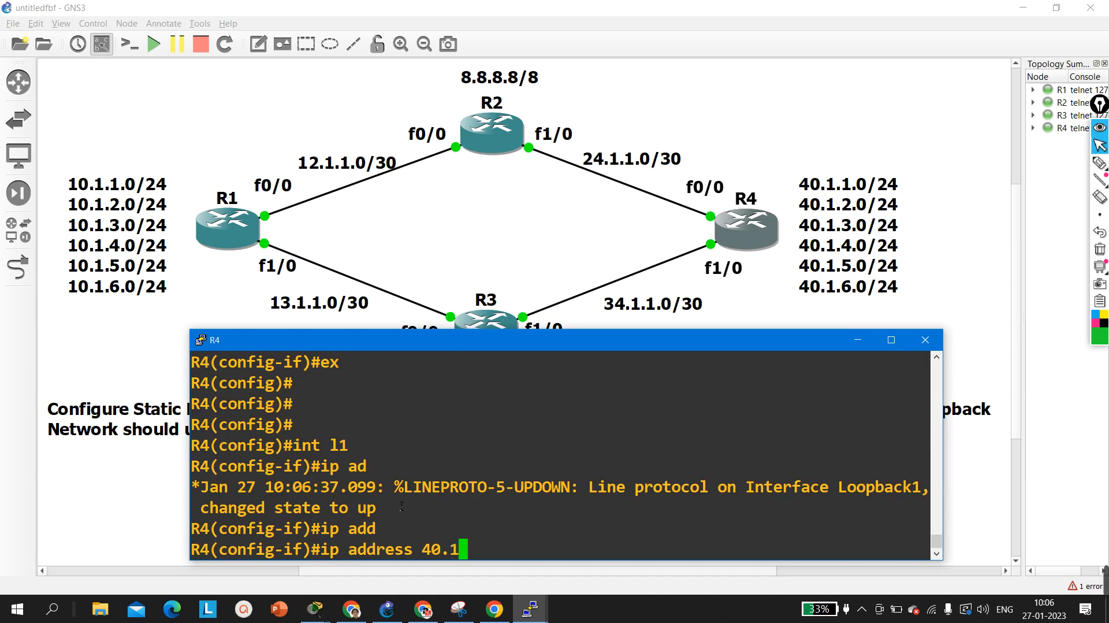
{"action": "type", "text": ".1.1 255.255.255.0"}
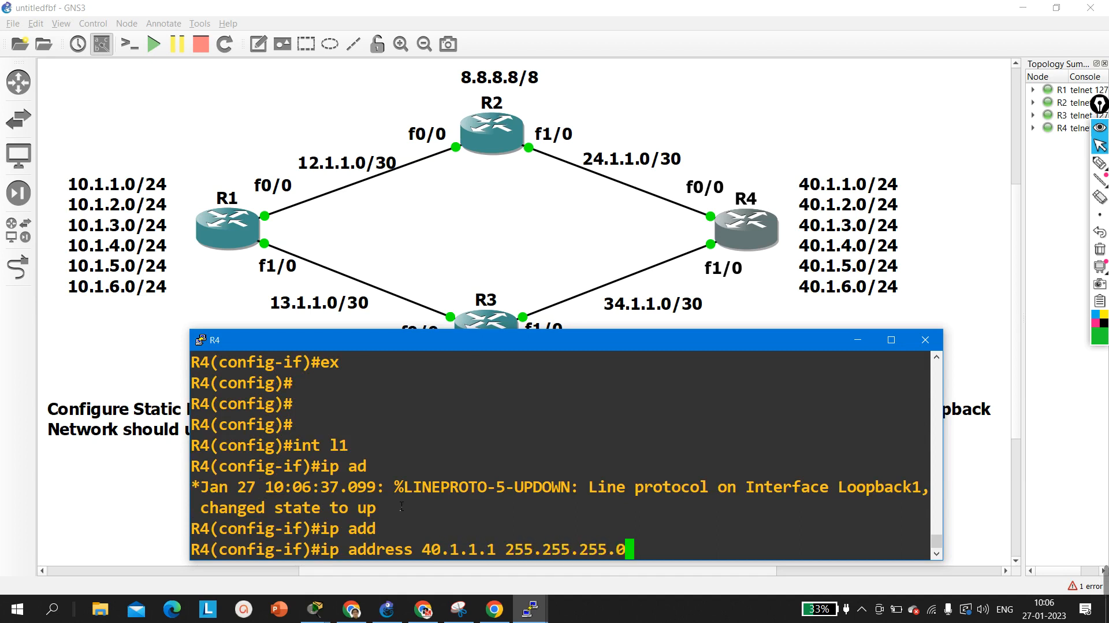
{"action": "key", "text": "Return"}
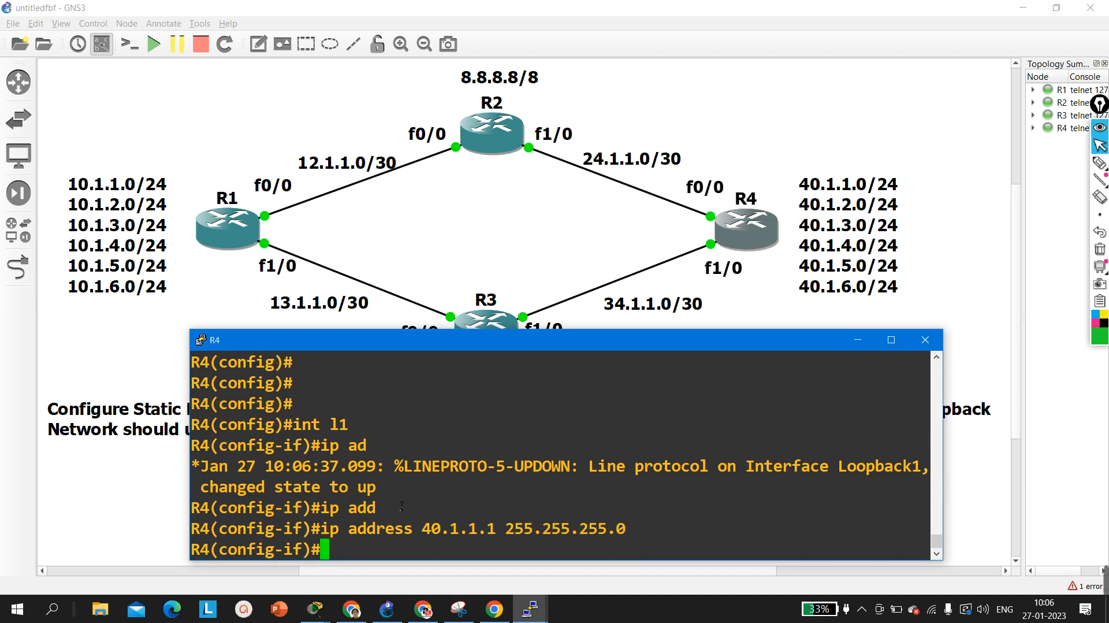
- Create loopback interface l2 on R4 by reusing the earlier interface command
{"action": "key", "text": "Up"}
{"action": "key", "text": "Up"}
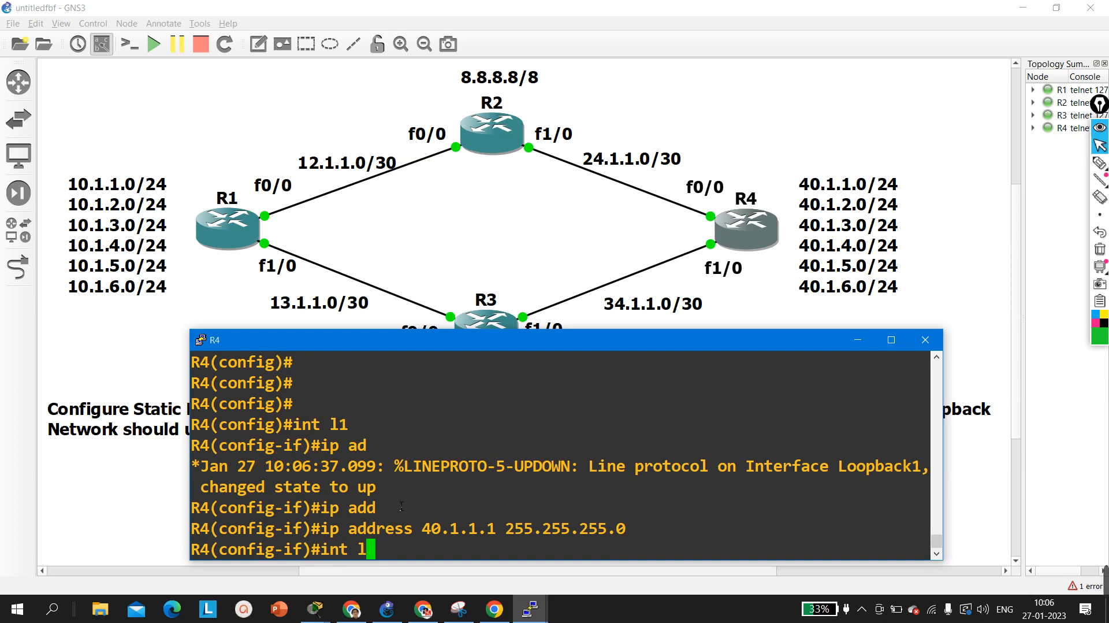
{"action": "type", "text": "2"}
{"action": "key", "text": "Return"}
- Assign R4's loopback l2 the IP address 40.1.2.1 with mask 255.255.255.0 by editing the previous address command
{"action": "key", "text": "Up"}
{"action": "key", "text": "Up"}
{"action": "key", "text": "Return"}
{"action": "key", "text": "Up"}
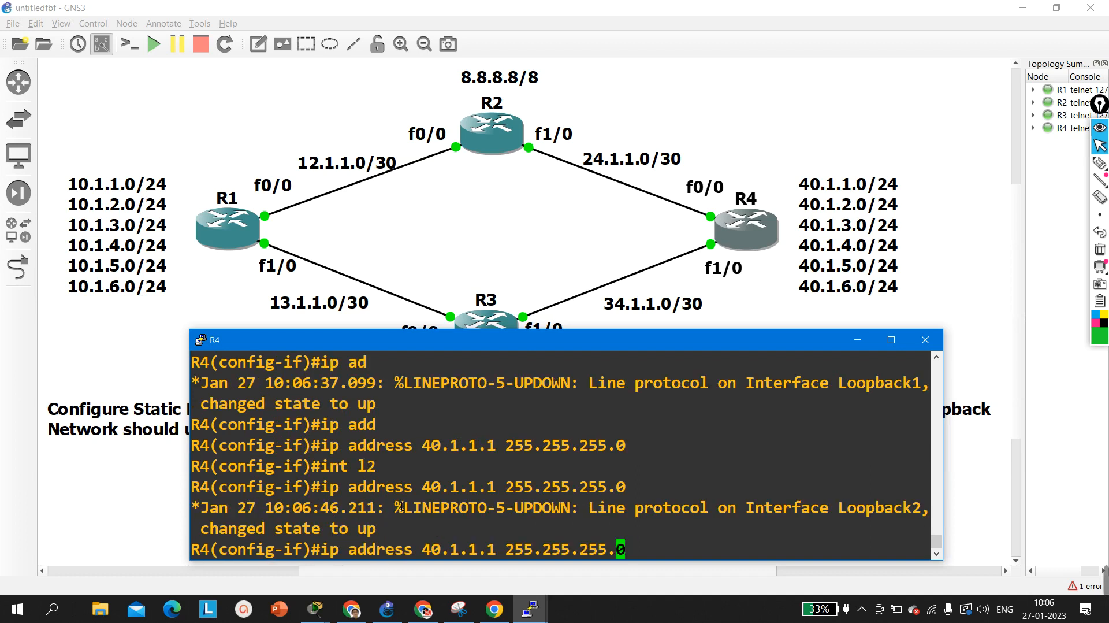
{"action": "key", "text": "Left"}
{"action": "key", "text": "Left"}
{"action": "key", "text": "Left"}
{"action": "key", "text": "Left"}
{"action": "key", "text": "Left"}
{"action": "key", "text": "Left"}
{"action": "key", "text": "Left"}
{"action": "key", "text": "Left"}
{"action": "key", "text": "Left"}
{"action": "key", "text": "Left"}
{"action": "key", "text": "Left"}
{"action": "key", "text": "Left"}
{"action": "key", "text": "Left"}
{"action": "key", "text": "Left"}
{"action": "key", "text": "Left"}
{"action": "key", "text": "Left"}
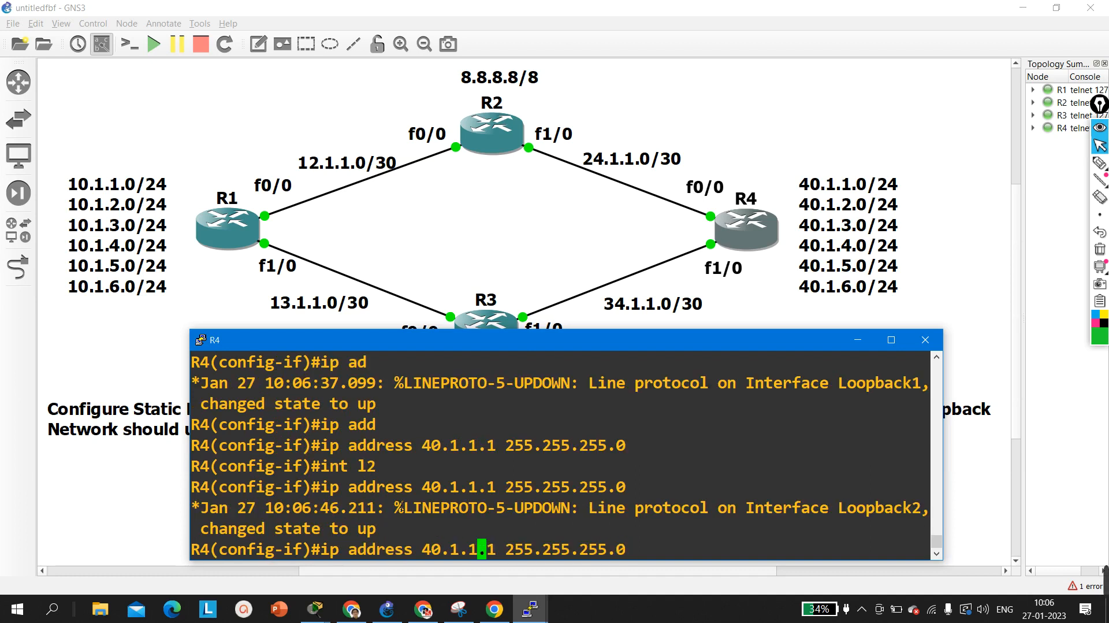
{"action": "key", "text": "BackSpace"}
{"action": "type", "text": "2"}
{"action": "key", "text": "Return"}
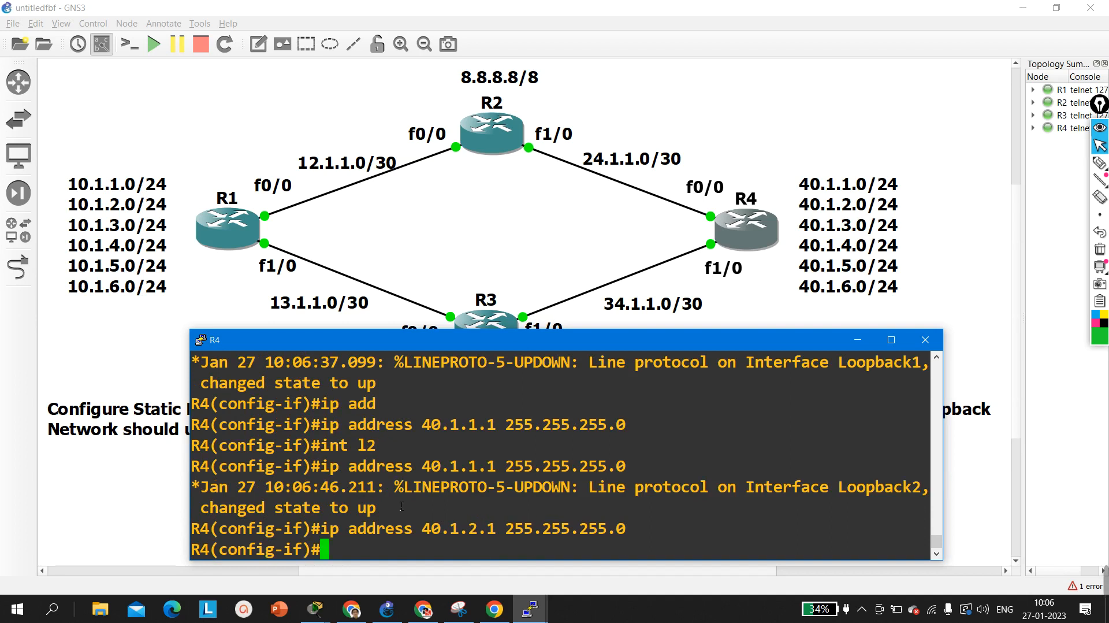
- Create loopback interface l3 on R4 by reusing the earlier interface command
{"action": "key", "text": "Up"}
{"action": "key", "text": "Up"}
{"action": "key", "text": "Up"}
{"action": "type", "text": "3"}
{"action": "key", "text": "Return"}
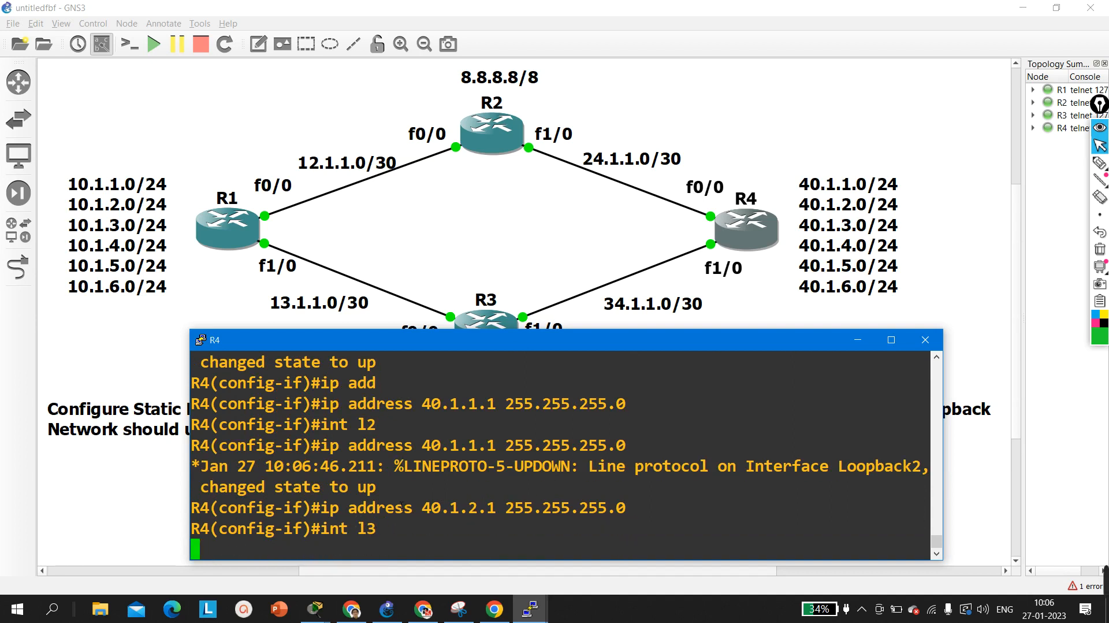
- Assign R4's loopback l3 the IP address 40.1.3.1 with mask 255.255.255.0 by editing the previous address command
{"action": "key", "text": "Up"}
{"action": "key", "text": "Up"}
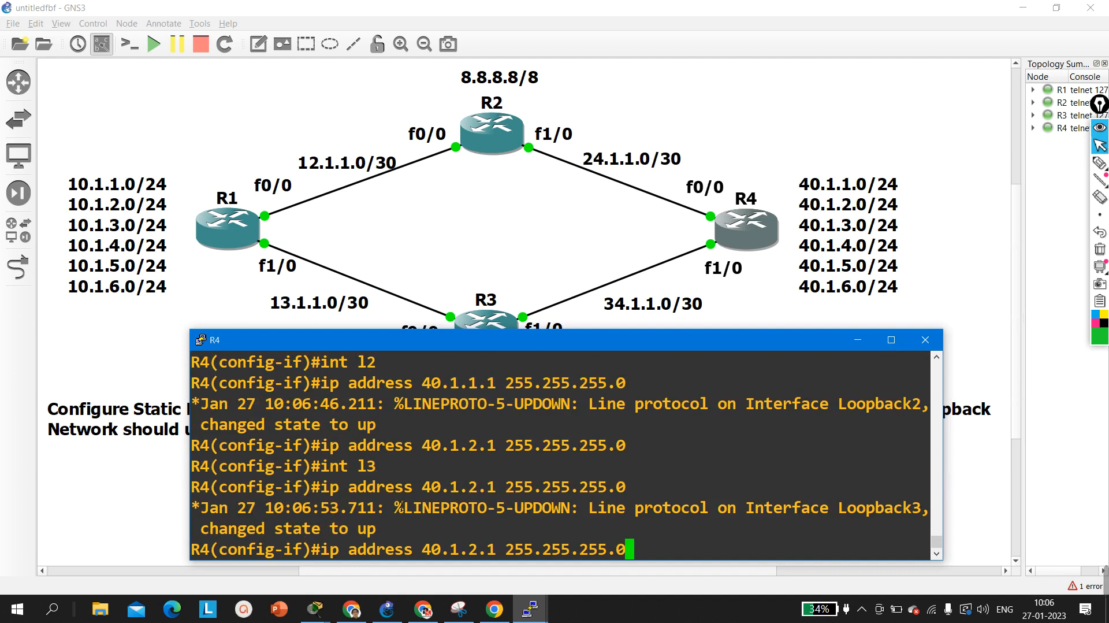
{"action": "key", "text": "Left"}
{"action": "key", "text": "Left"}
{"action": "key", "text": "Left"}
{"action": "key", "text": "Left"}
{"action": "key", "text": "Left"}
{"action": "key", "text": "Left"}
{"action": "key", "text": "Left"}
{"action": "key", "text": "Left"}
{"action": "key", "text": "Left"}
{"action": "key", "text": "Left"}
{"action": "key", "text": "Left"}
{"action": "key", "text": "Left"}
{"action": "key", "text": "Left"}
{"action": "key", "text": "Left"}
{"action": "key", "text": "Left"}
{"action": "key", "text": "Left"}
{"action": "key", "text": "BackSpace"}
{"action": "type", "text": "3"}
{"action": "key", "text": "Return"}
- Create loopback interface l4 on R4 by reusing the earlier interface command
{"action": "key", "text": "Up"}
{"action": "key", "text": "Up"}
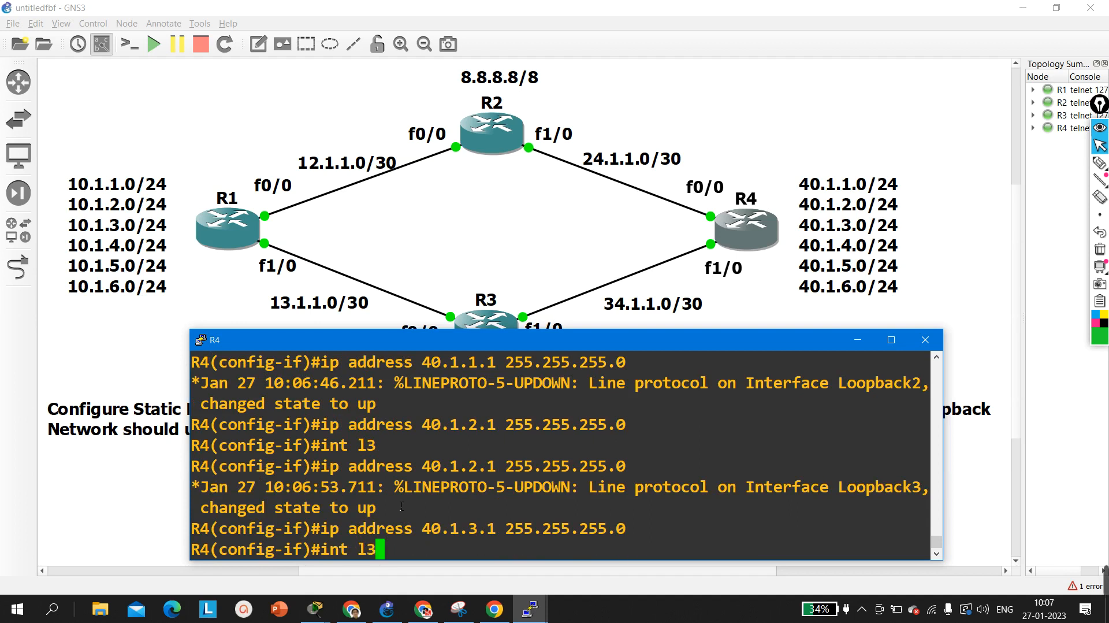
{"action": "type", "text": "4"}
{"action": "key", "text": "Return"}
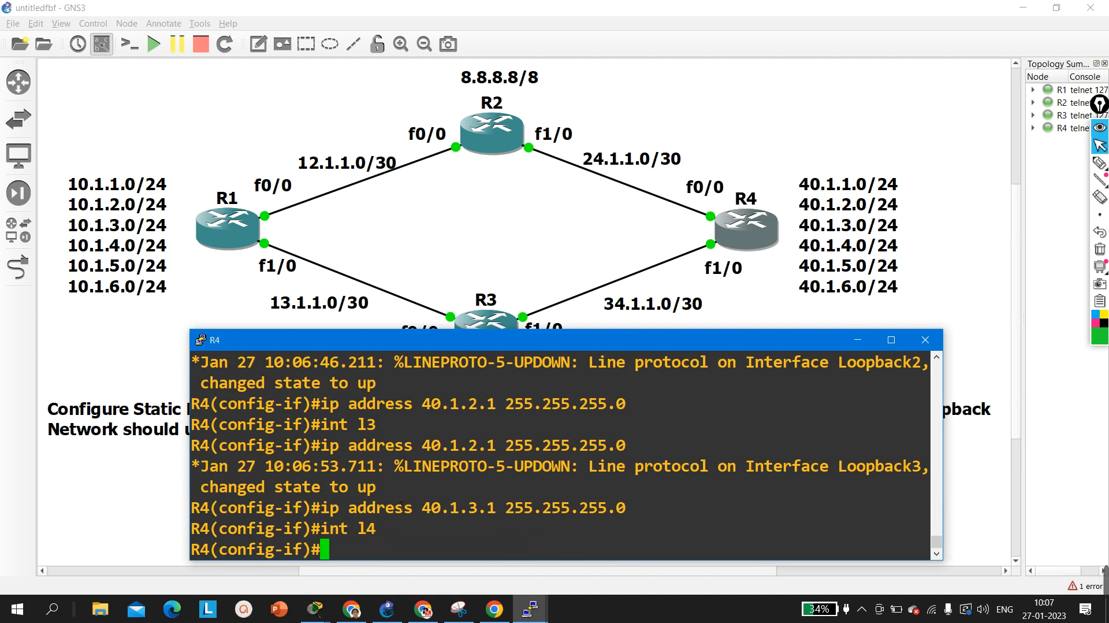
- Assign R4's loopback l4 the IP address 40.1.4.1 with mask 255.255.255.0 by editing the previous address command
{"action": "key", "text": "Up"}
{"action": "key", "text": "Left"}
{"action": "key", "text": "Left"}
{"action": "key", "text": "Left"}
{"action": "key", "text": "Left"}
{"action": "key", "text": "Left"}
{"action": "key", "text": "Left"}
{"action": "key", "text": "Left"}
{"action": "key", "text": "Left"}
{"action": "key", "text": "Left"}
{"action": "key", "text": "Left"}
{"action": "key", "text": "Left"}
{"action": "key", "text": "Left"}
{"action": "key", "text": "Left"}
{"action": "key", "text": "Left"}
{"action": "key", "text": "Left"}
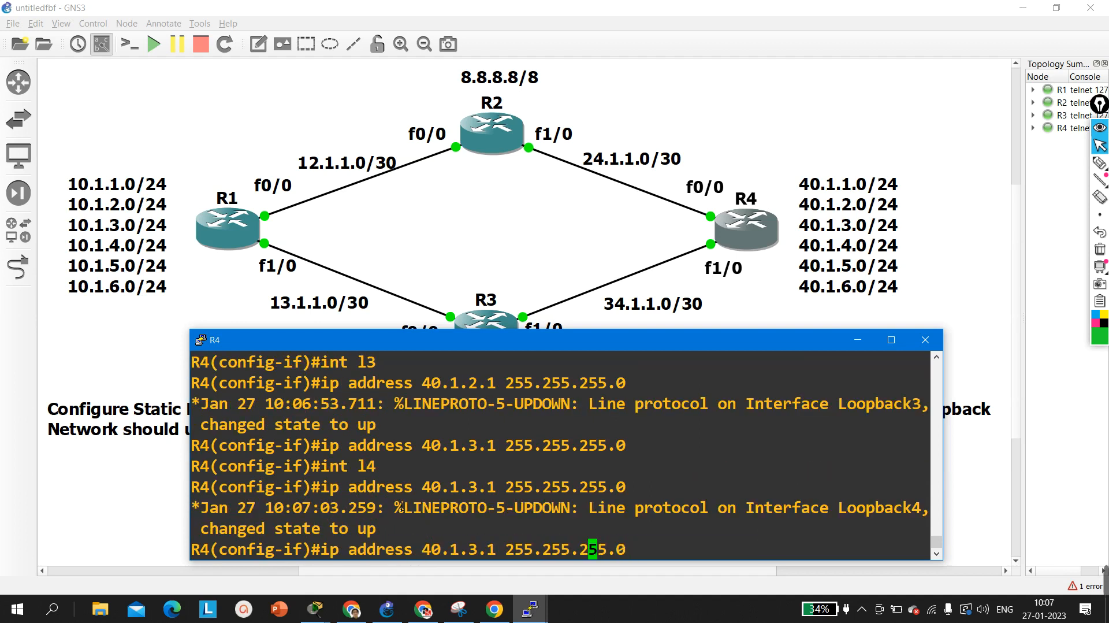
{"action": "key", "text": "BackSpace"}
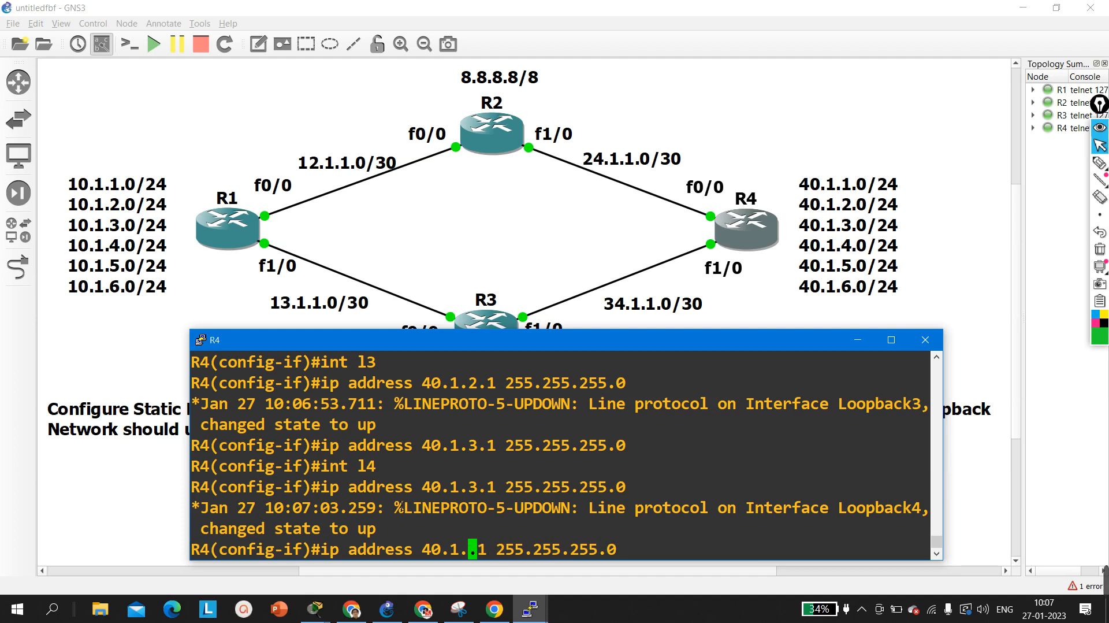
{"action": "type", "text": "4"}
{"action": "key", "text": "Return"}
- Create loopback interface l5 on R4 by reusing the earlier interface command
{"action": "type", "text": "int l4"}
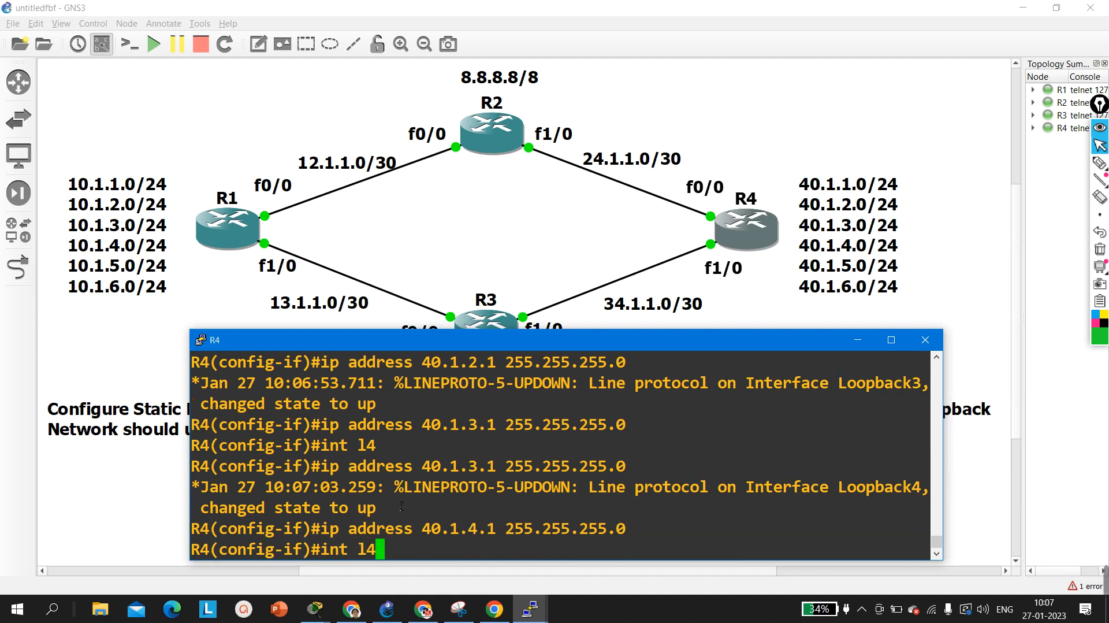
{"action": "type", "text": "5"}
{"action": "key", "text": "Return"}
- Assign R4's loopback l5 the IP address 40.1.5.1 with mask 255.255.255.0 by editing the previous address command
{"action": "key", "text": "Up"}
{"action": "key", "text": "Up"}
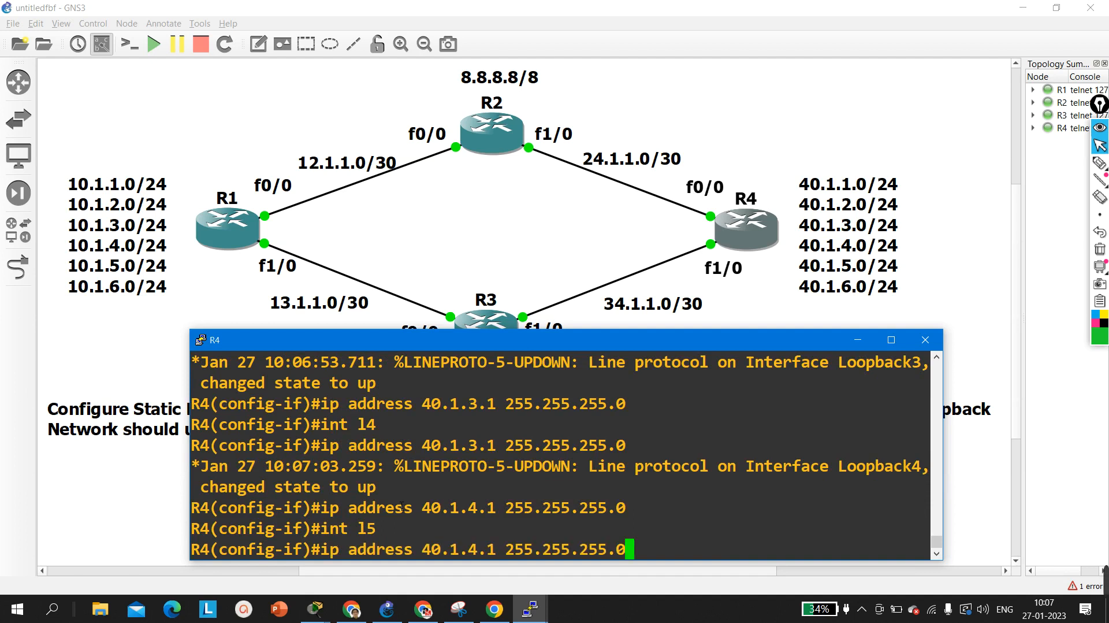
{"action": "key", "text": "Left"}
{"action": "key", "text": "Left"}
{"action": "key", "text": "Left"}
{"action": "key", "text": "Left"}
{"action": "key", "text": "Left"}
{"action": "key", "text": "Left"}
{"action": "key", "text": "Left"}
{"action": "key", "text": "Left"}
{"action": "key", "text": "Left"}
{"action": "key", "text": "Left"}
{"action": "key", "text": "Left"}
{"action": "key", "text": "Left"}
{"action": "key", "text": "Left"}
{"action": "key", "text": "Left"}
{"action": "key", "text": "Left"}
{"action": "key", "text": "Left"}
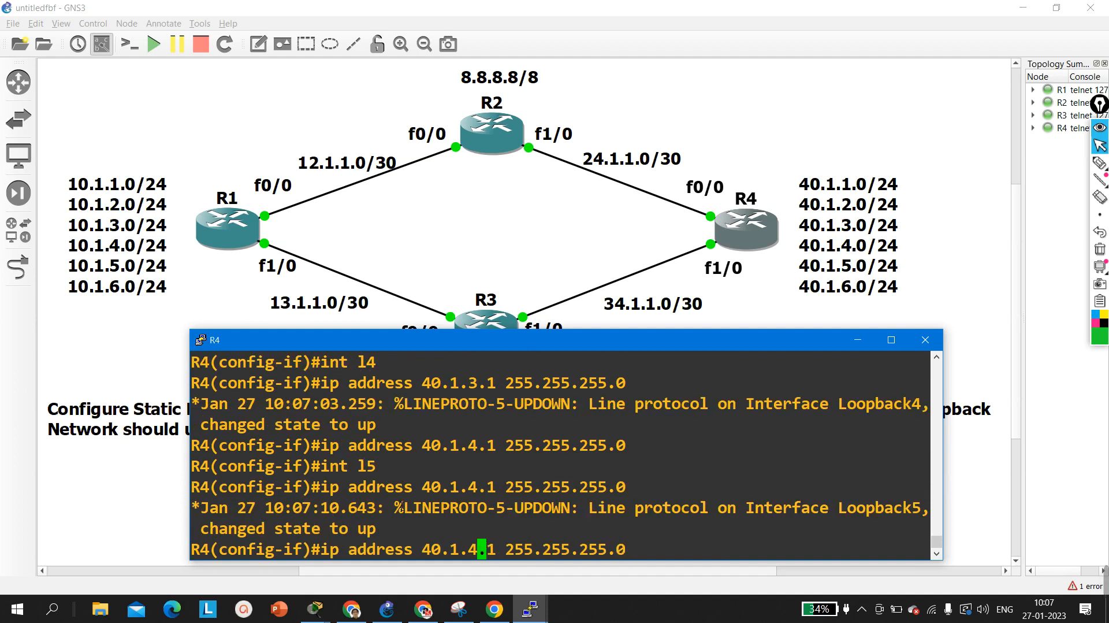
{"action": "key", "text": "BackSpace"}
{"action": "type", "text": "5"}
{"action": "key", "text": "Return"}
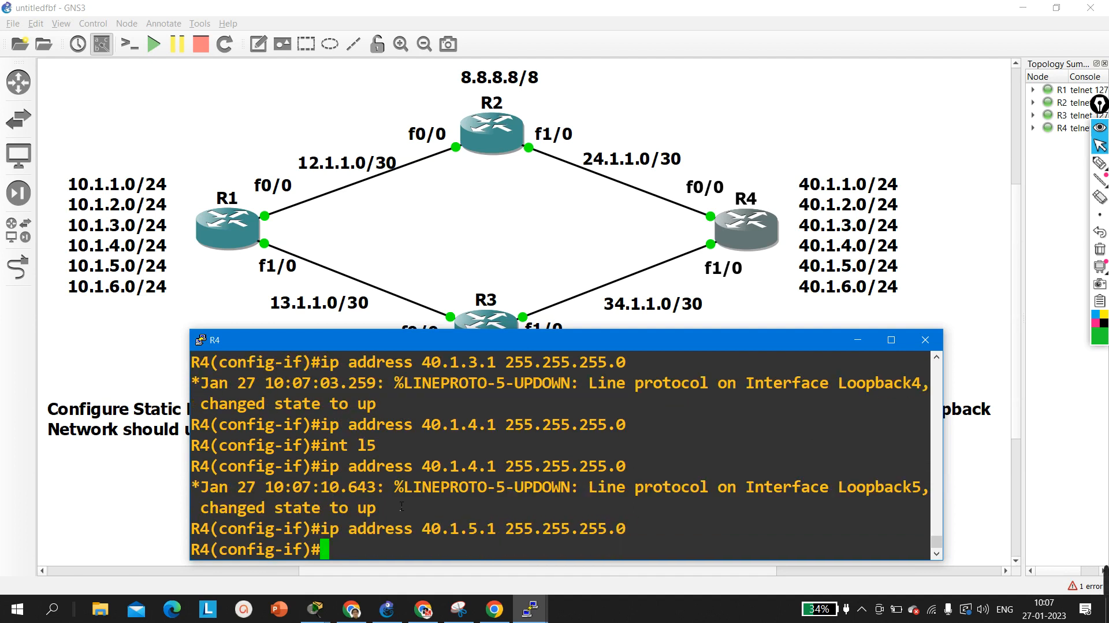
- Create loopback interface l6 on R4 by reusing the earlier interface command
{"action": "key", "text": "Up"}
{"action": "key", "text": "Up"}
{"action": "key", "text": "Up"}
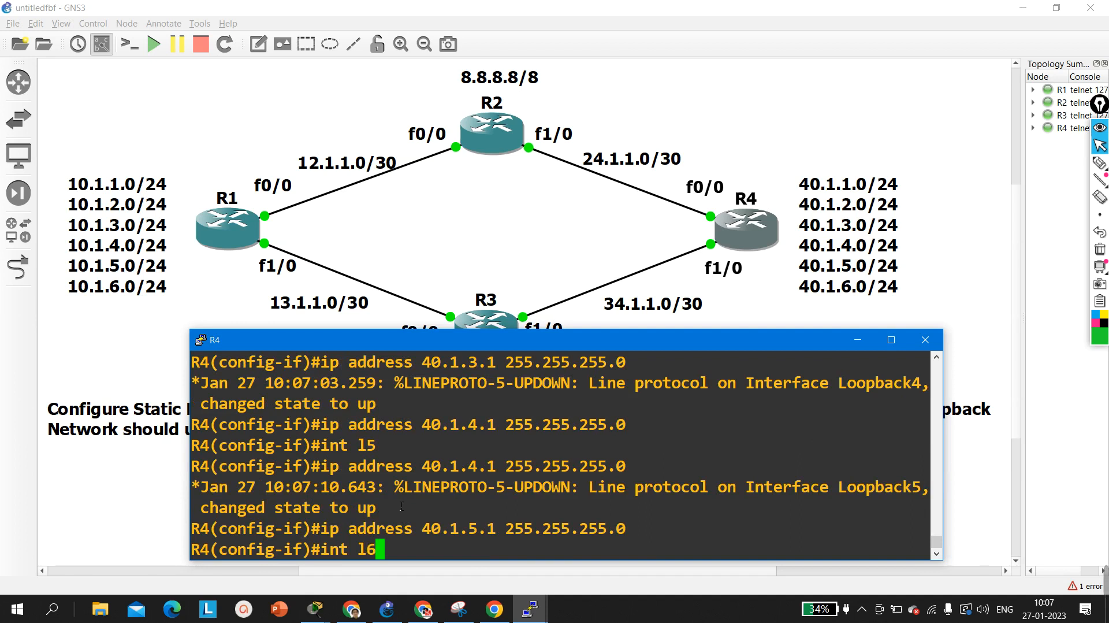
{"action": "key", "text": "Return"}
- Assign R4's loopback l6 the IP address 40.1.6.1 with mask 255.255.255.0 by editing the previous address command
{"action": "key", "text": "Up"}
{"action": "key", "text": "Up"}
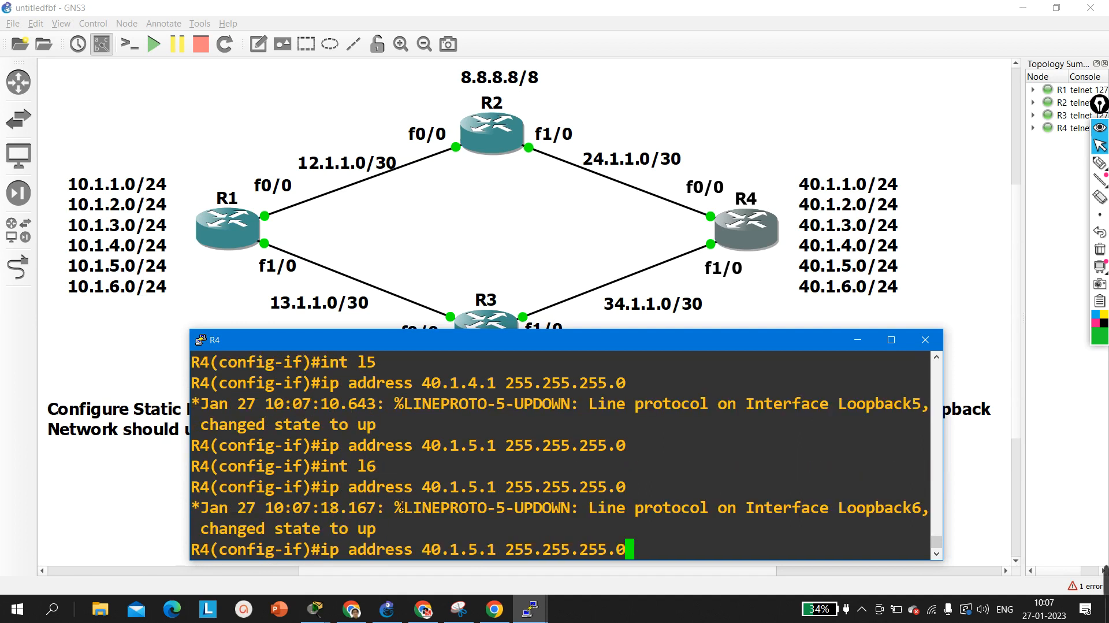
{"action": "key", "text": "Left"}
{"action": "key", "text": "Left"}
{"action": "key", "text": "Left"}
{"action": "key", "text": "Left"}
{"action": "key", "text": "Left"}
{"action": "key", "text": "Left"}
{"action": "key", "text": "Left"}
{"action": "key", "text": "Left"}
{"action": "key", "text": "Left"}
{"action": "key", "text": "Left"}
{"action": "key", "text": "Left"}
{"action": "key", "text": "Left"}
{"action": "key", "text": "Left"}
{"action": "key", "text": "Left"}
{"action": "key", "text": "BackSpace"}
{"action": "type", "text": "6"}
{"action": "key", "text": "Return"}
{"action": "key", "text": "Return"}
{"action": "key", "text": "Return"}
{"action": "key", "text": "Return"}
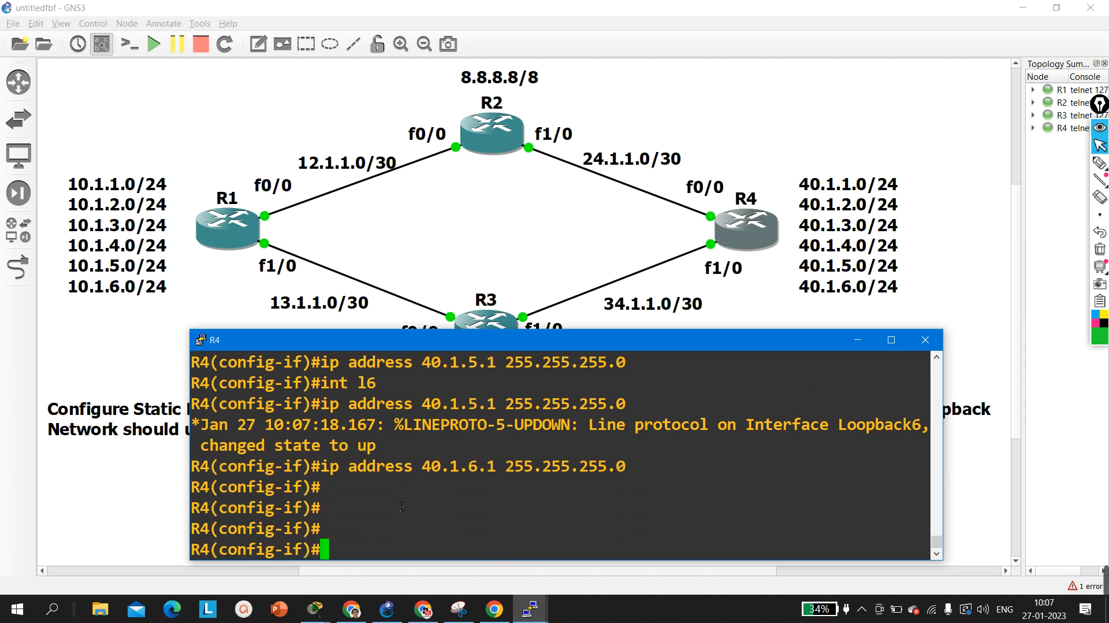
- Leave configuration mode on R4, save its configuration with wr, and minimize its console
{"action": "key", "text": "ctrl+z"}
{"action": "key", "text": "Return"}
{"action": "key", "text": "Return"}
{"action": "key", "text": "Return"}
{"action": "type", "text": "wr"}
{"action": "key", "text": "Return"}
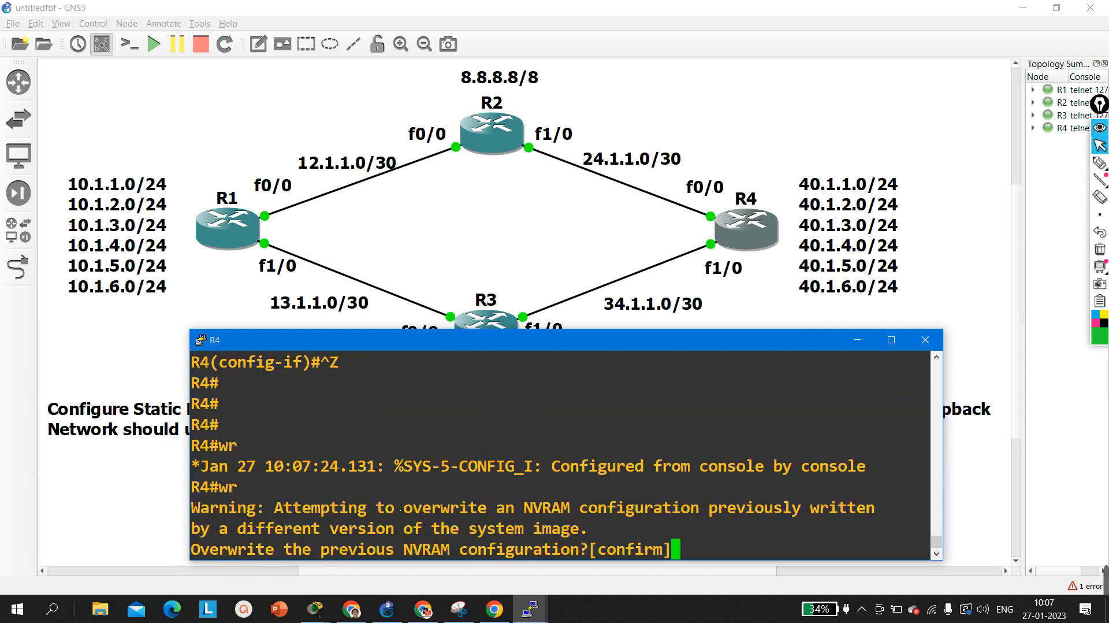
{"action": "left_click", "coordinate": [857, 339]}
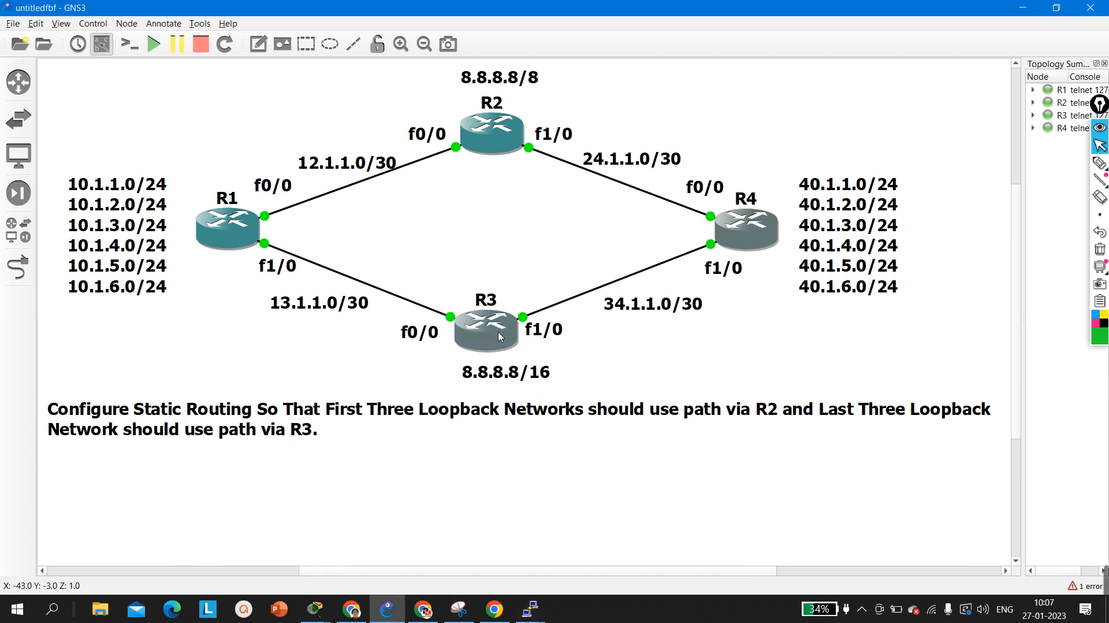
- Open R3's console, move it below the topology, and bring up its command prompt
{"action": "double_click", "coordinate": [485, 319]}
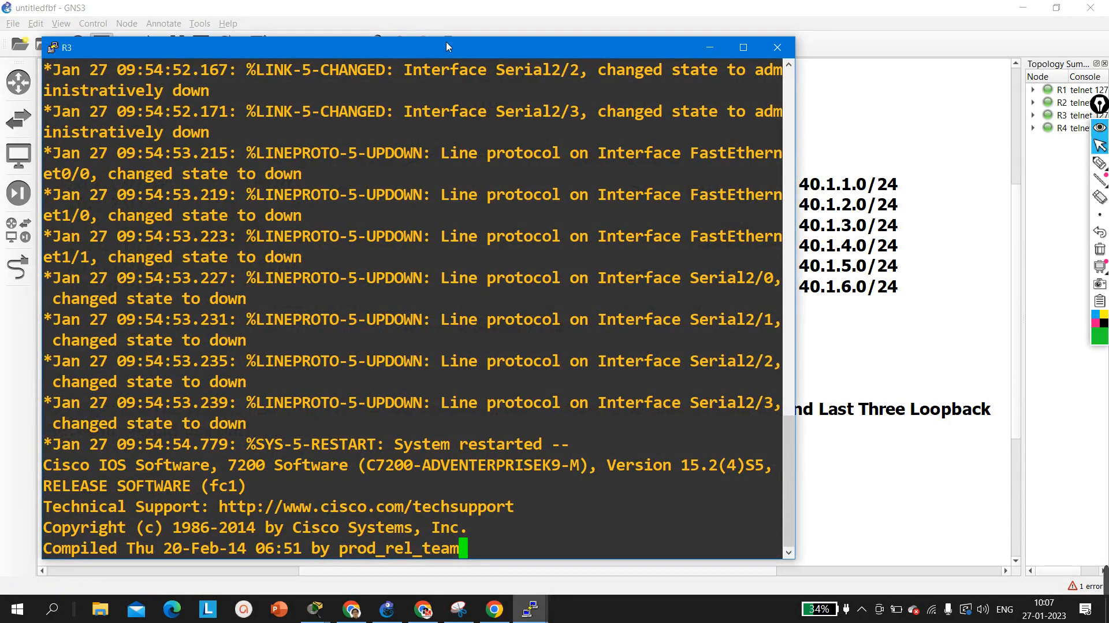
{"action": "left_click_drag", "start_coordinate": [446, 37], "coordinate": [488, 399]}
{"action": "key", "text": "Return"}
{"action": "key", "text": "Return"}
{"action": "key", "text": "Return"}
{"action": "key", "text": "Return"}
{"action": "key", "text": "Return"}
{"action": "key", "text": "Return"}
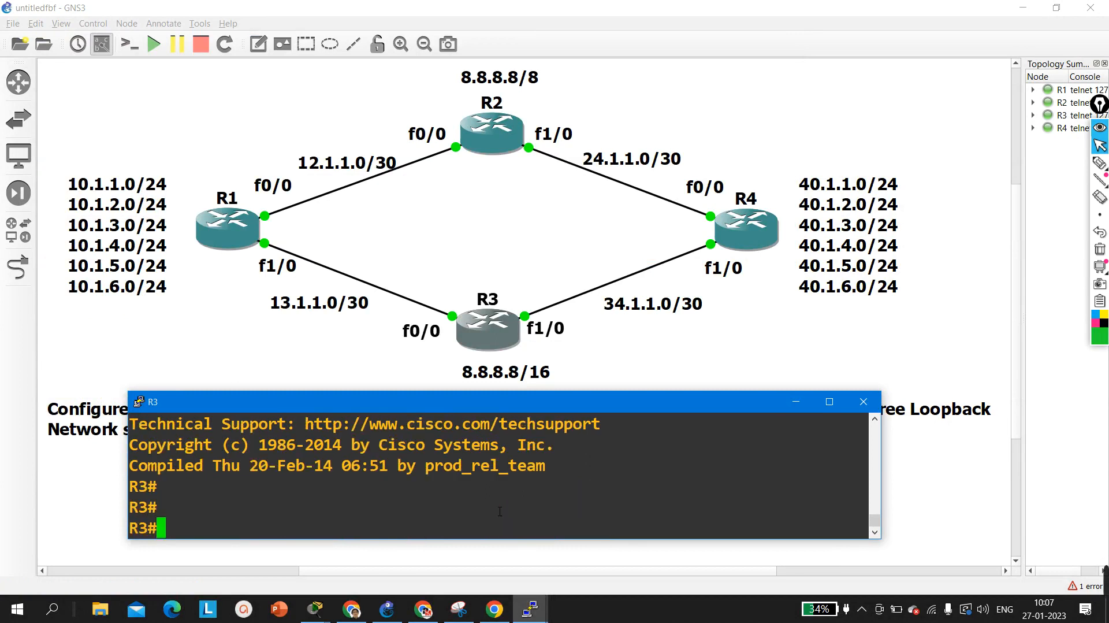
- Enter global configuration mode on R3 from the terminal
{"action": "type", "text": "conf"}
{"action": "key", "text": "Tab"}
{"action": "key", "text": "Return"}
{"action": "key", "text": "Return"}
{"action": "key", "text": "Return"}
{"action": "key", "text": "Return"}
{"action": "key", "text": "Return"}
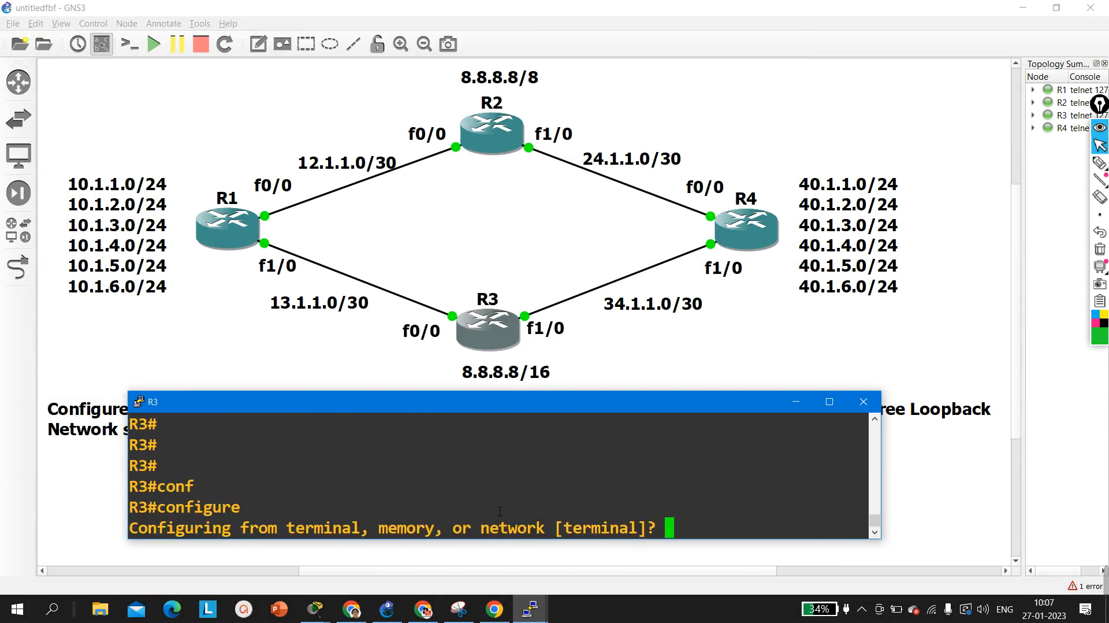
- Enable R3's interface f0/0 with no shutdown
{"action": "type", "text": "int"}
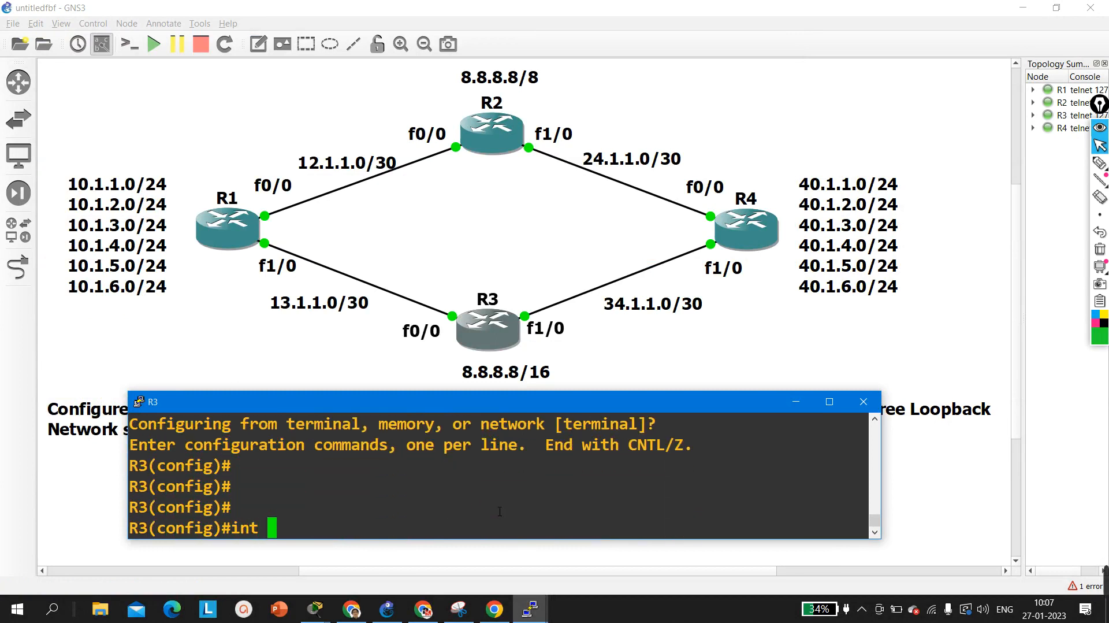
{"action": "type", "text": " f0/0"}
{"action": "key", "text": "Return"}
{"action": "type", "text": "no"}
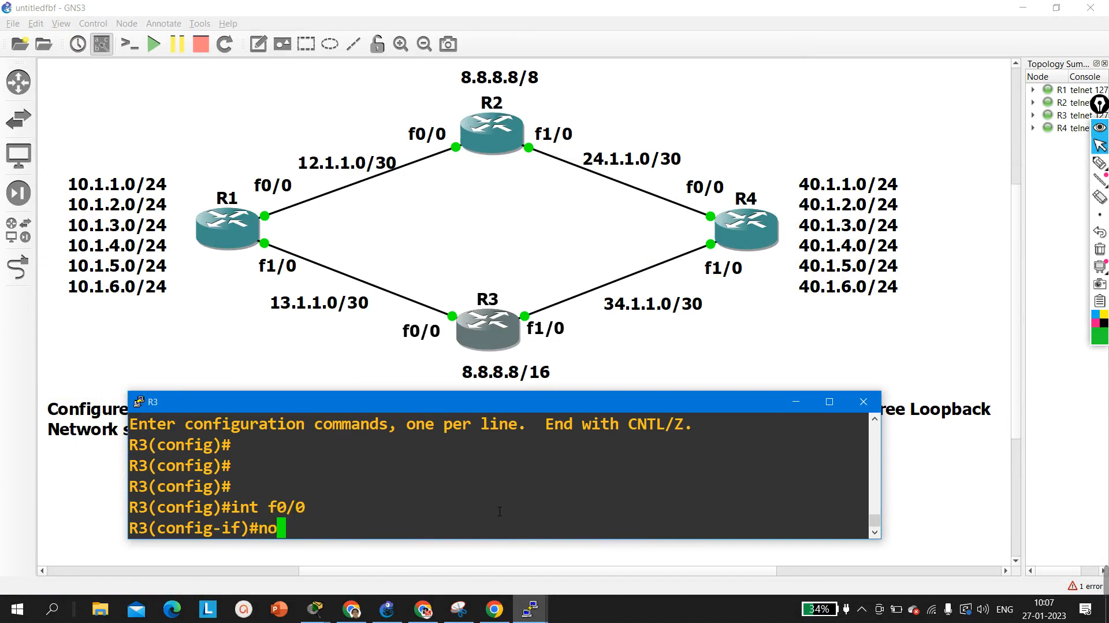
{"action": "type", "text": " sh"}
{"action": "key", "text": "Tab"}
{"action": "key", "text": "Return"}
- Assign R3's f0/0 the IP address 13.1.1.2 with mask 255.255.255.252 and exit the interface
{"action": "type", "text": "ip add"}
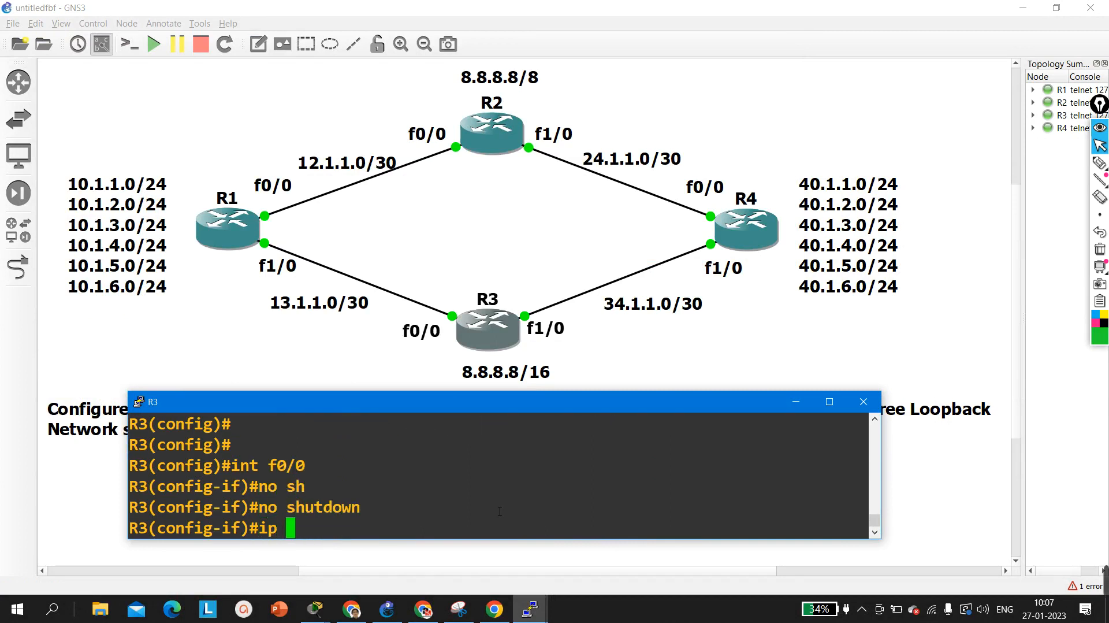
{"action": "key", "text": "Tab"}
{"action": "type", "text": "13."}
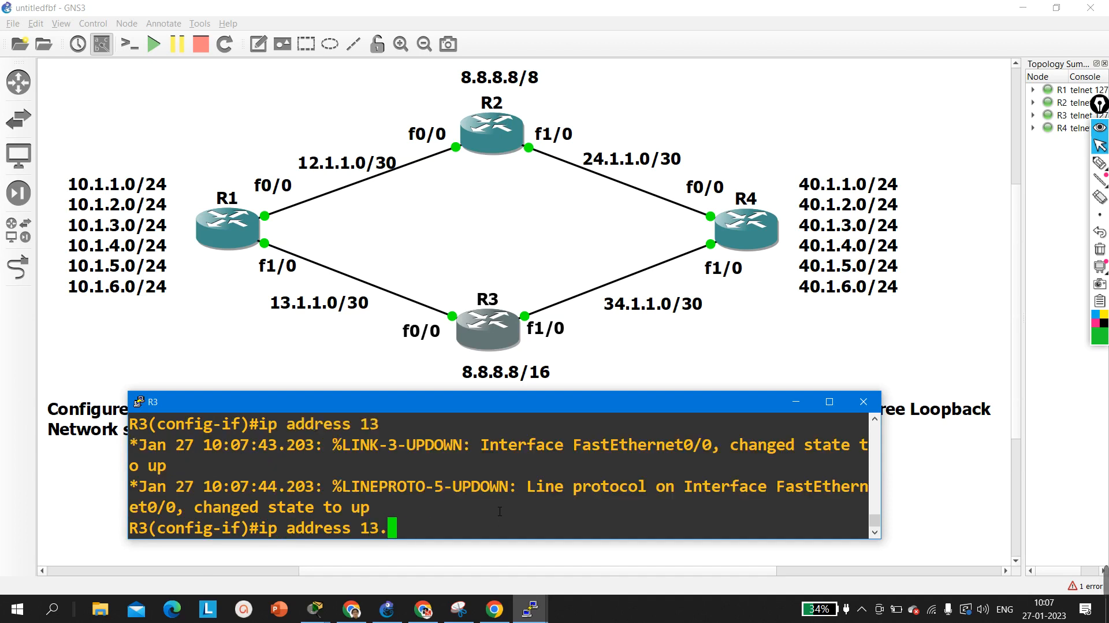
{"action": "type", "text": "1.1.2 255.2"}
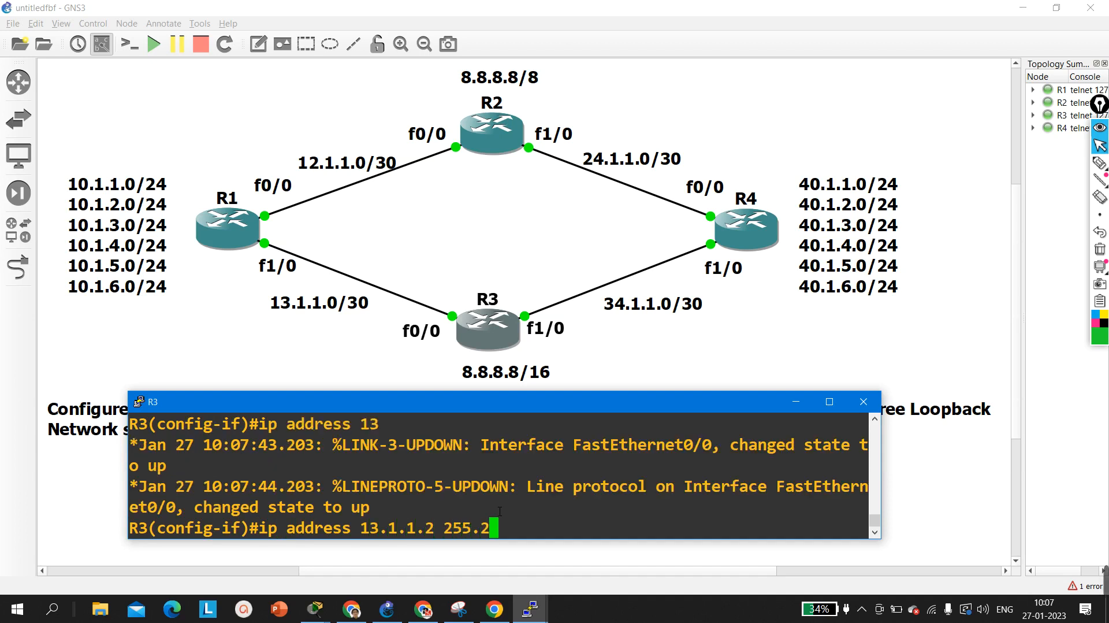
{"action": "type", "text": "55.255.252"}
{"action": "key", "text": "Return"}
{"action": "type", "text": "ex"}
{"action": "key", "text": "Return"}
- Enable R3's interface f1/0 with no shutdown
{"action": "type", "text": "ig)#i"}
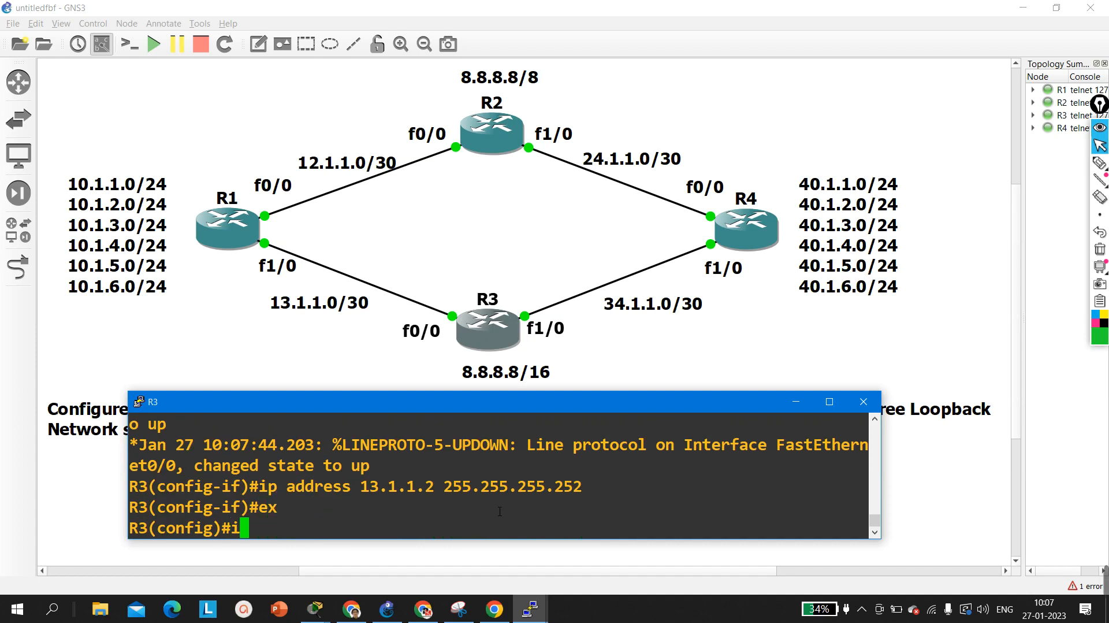
{"action": "type", "text": "nt f1/0"}
{"action": "key", "text": "Return"}
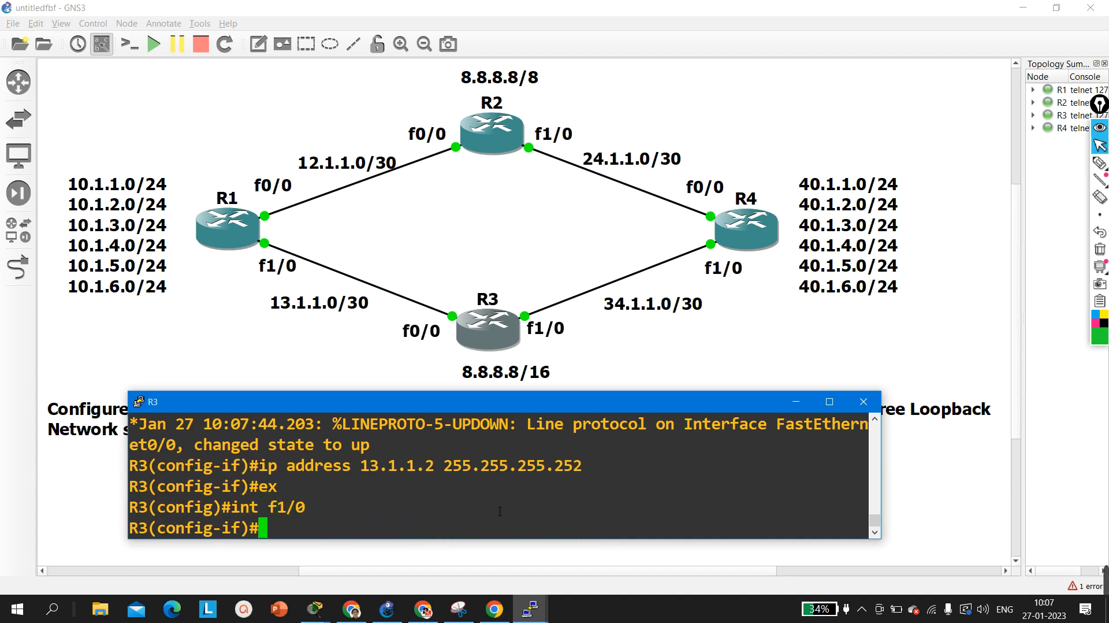
{"action": "type", "text": "no sh"}
{"action": "key", "text": "Tab"}
{"action": "key", "text": "Return"}
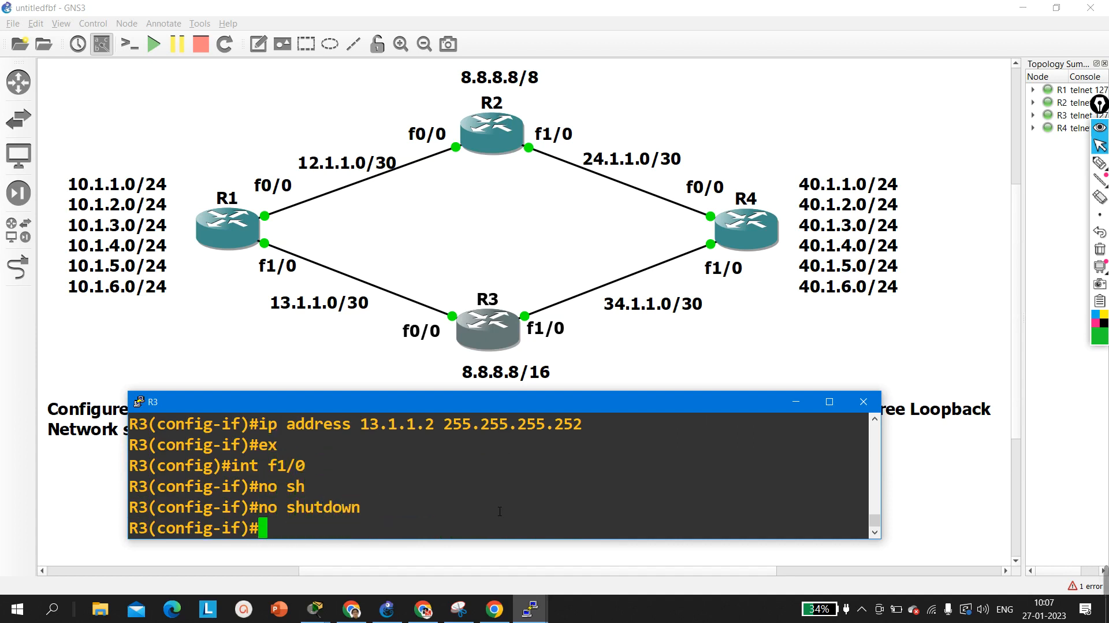
- Assign R3's f1/0 the IP address 34.1.1.1 with mask 255.255.255.252 and exit the interface
{"action": "type", "text": "ip add"}
{"action": "key", "text": "Tab"}
{"action": "type", "text": "3"}
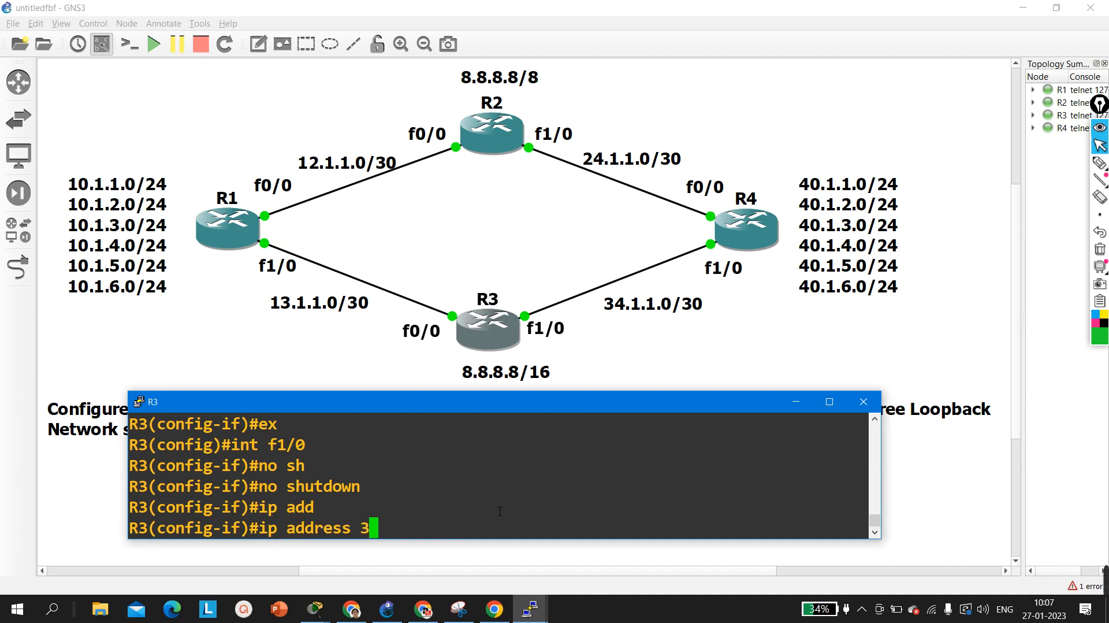
{"action": "type", "text": "4.1.1."}
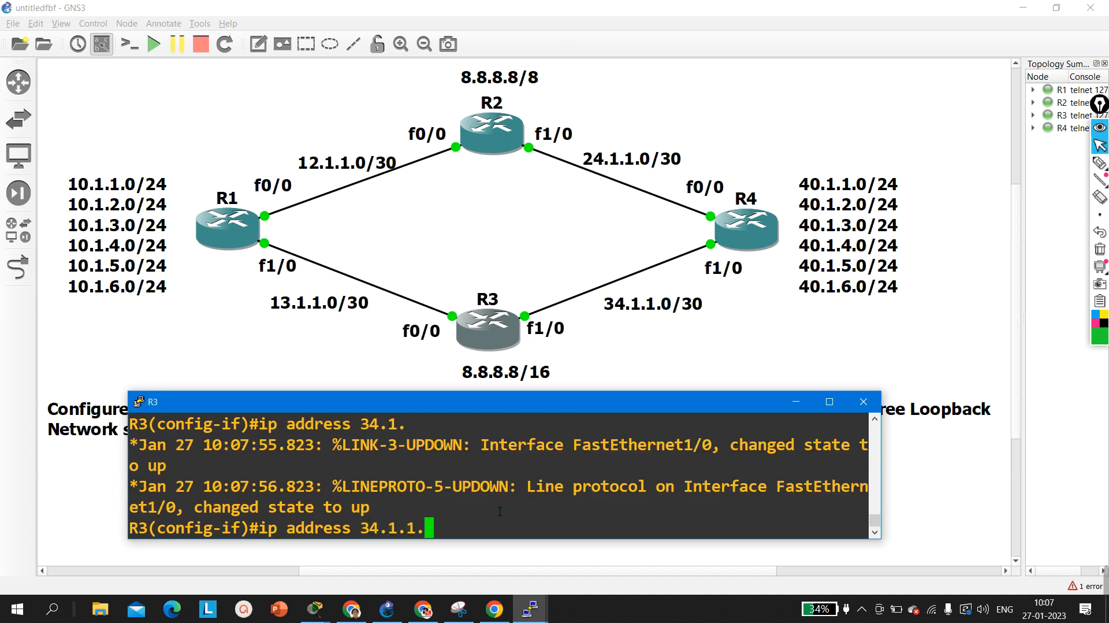
{"action": "type", "text": "1 255.255.2"}
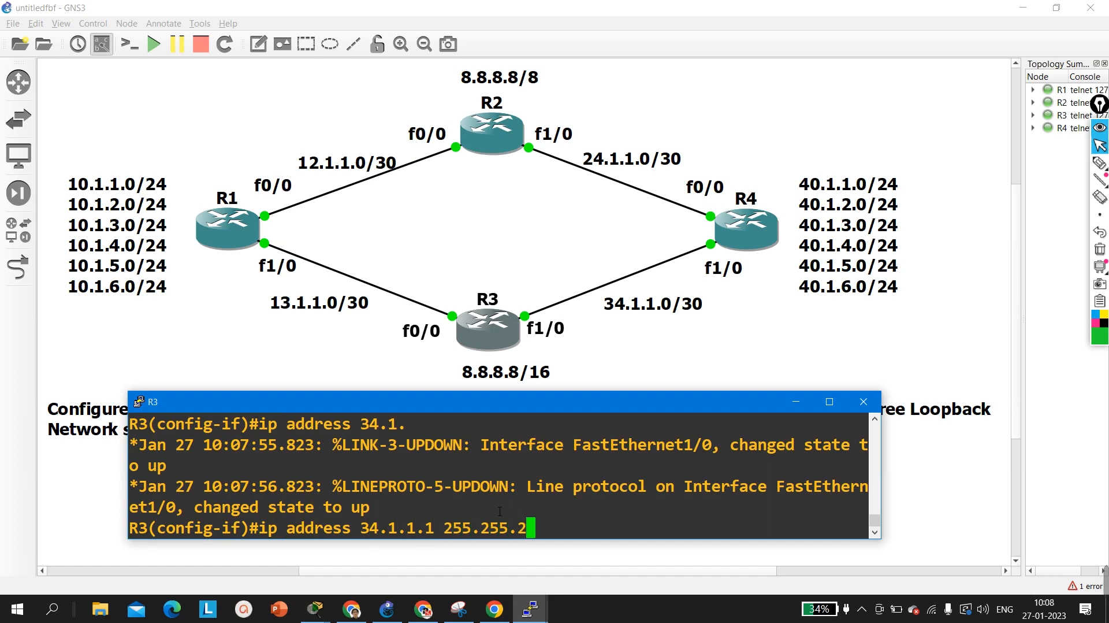
{"action": "type", "text": "55.252"}
{"action": "key", "text": "Return"}
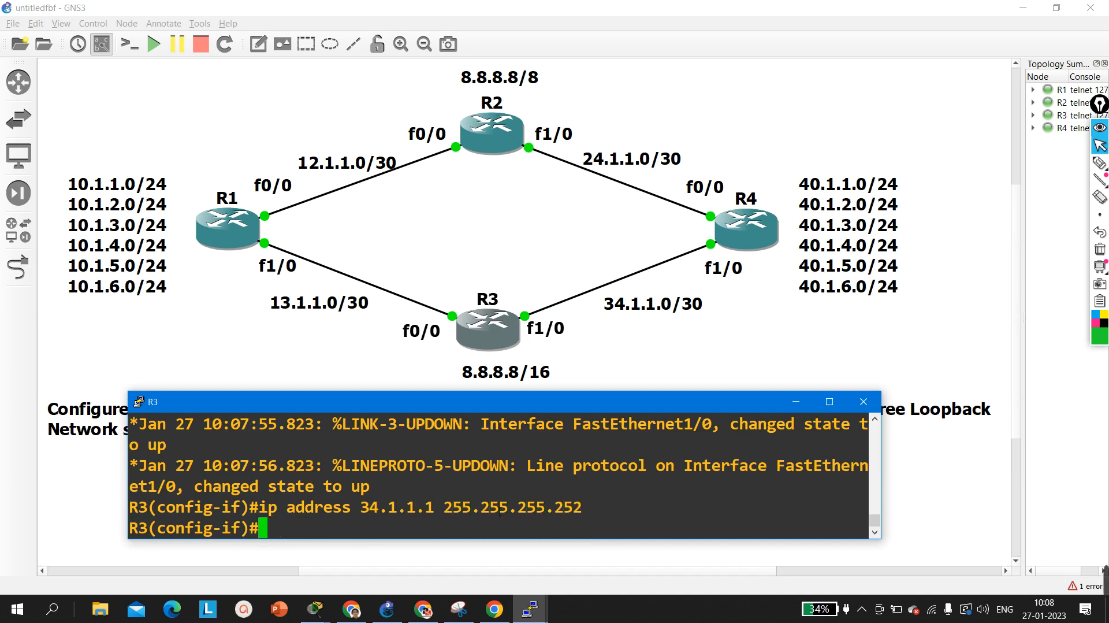
{"action": "type", "text": "ex"}
{"action": "key", "text": "Return"}
- Create loopback interface l0 on R3 with IP address 8.8.8.8 and mask 255.255.0.0, and exit the interface
{"action": "type", "text": "int l"}
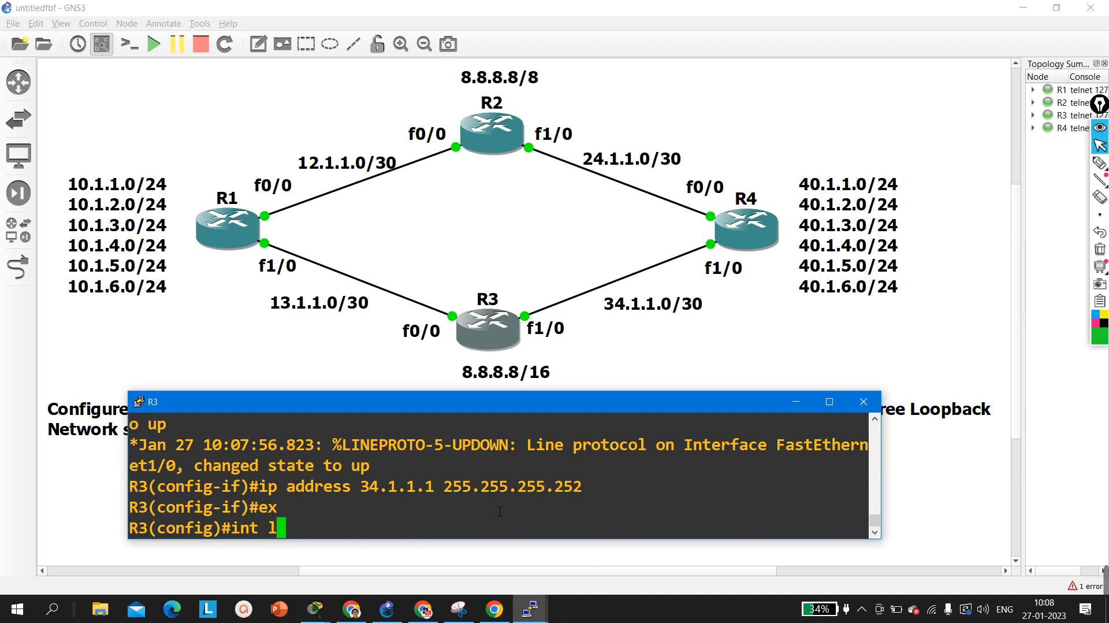
{"action": "type", "text": "0"}
{"action": "key", "text": "Return"}
{"action": "type", "text": "ip add"}
{"action": "key", "text": "Tab"}
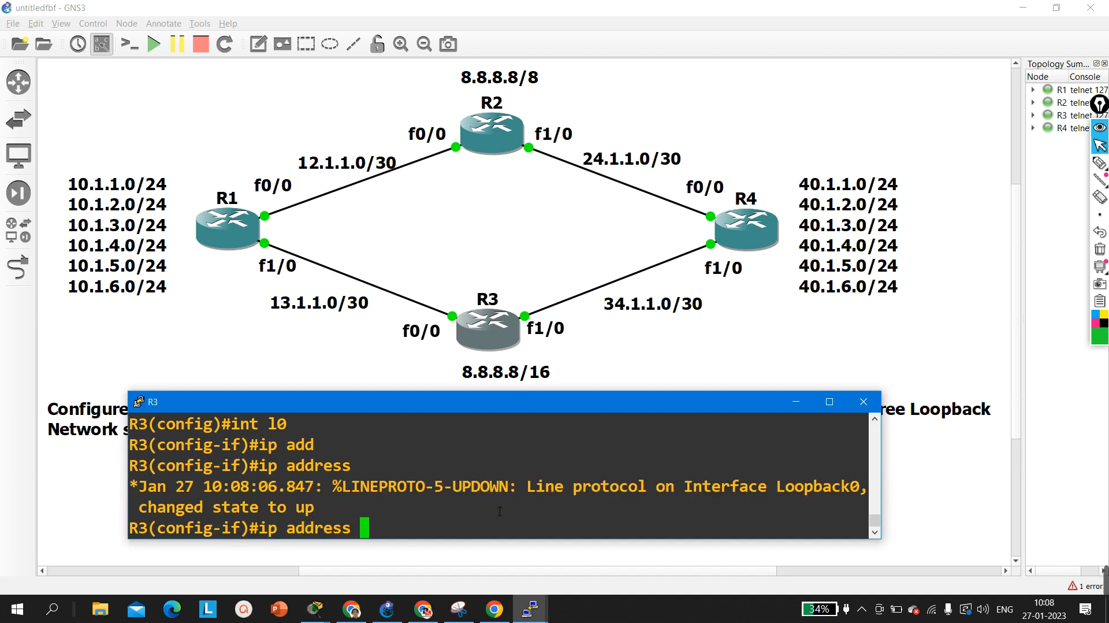
{"action": "type", "text": "8.8.8.8"}
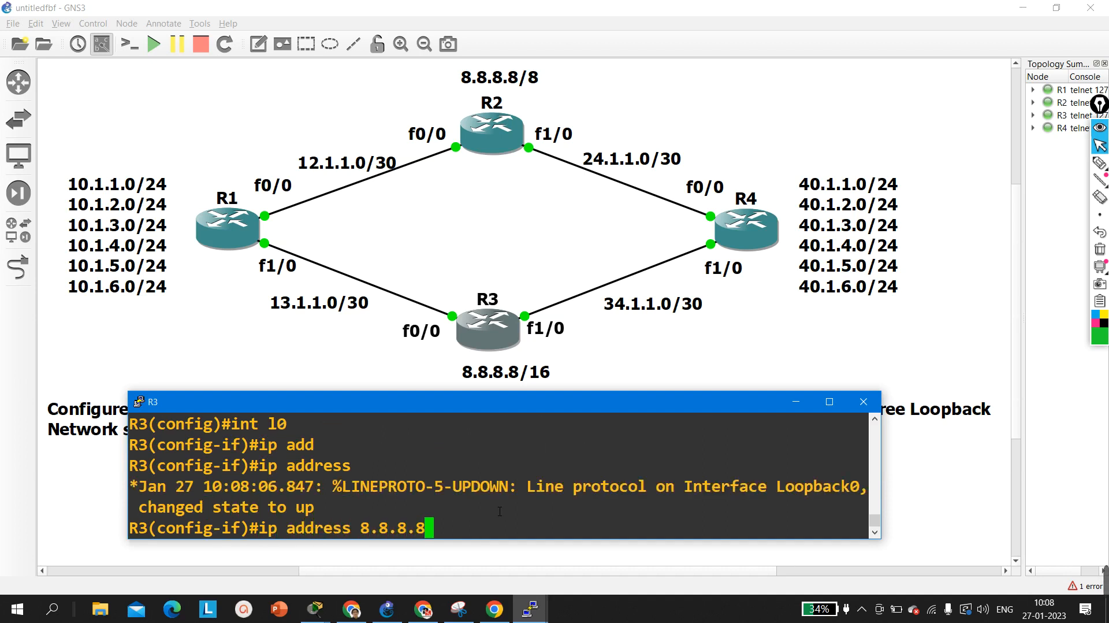
{"action": "type", "text": " 255.255."}
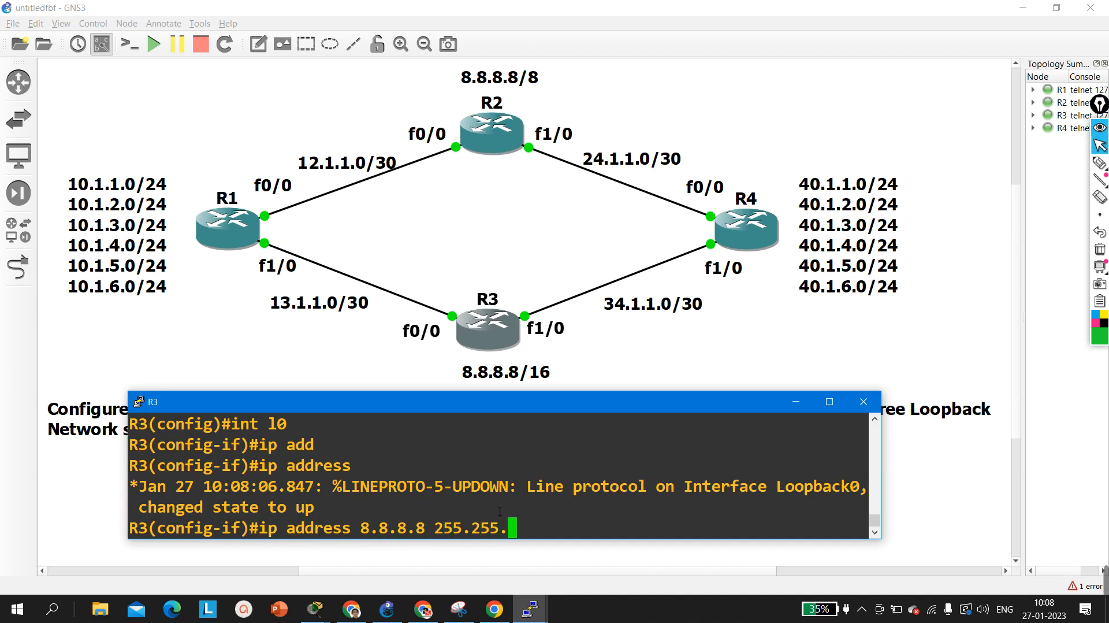
{"action": "type", "text": "0.0"}
{"action": "key", "text": "Return"}
{"action": "type", "text": "ex"}
{"action": "key", "text": "Return"}
{"action": "key", "text": "Return"}
{"action": "key", "text": "Return"}
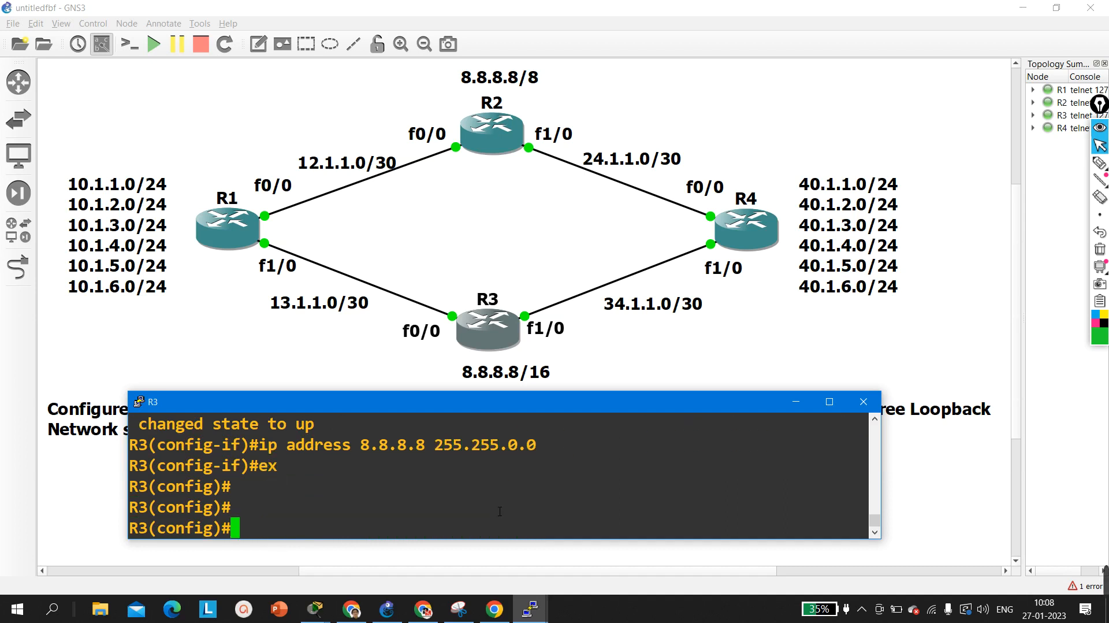
- Leave configuration mode on R3, save its configuration with wr, confirm the overwrite, and minimize its console
{"action": "key", "text": "Return"}
{"action": "key", "text": "ctrl+z"}
{"action": "key", "text": "Return"}
{"action": "key", "text": "Return"}
{"action": "key", "text": "Return"}
{"action": "type", "text": "wr"}
{"action": "key", "text": "Return"}
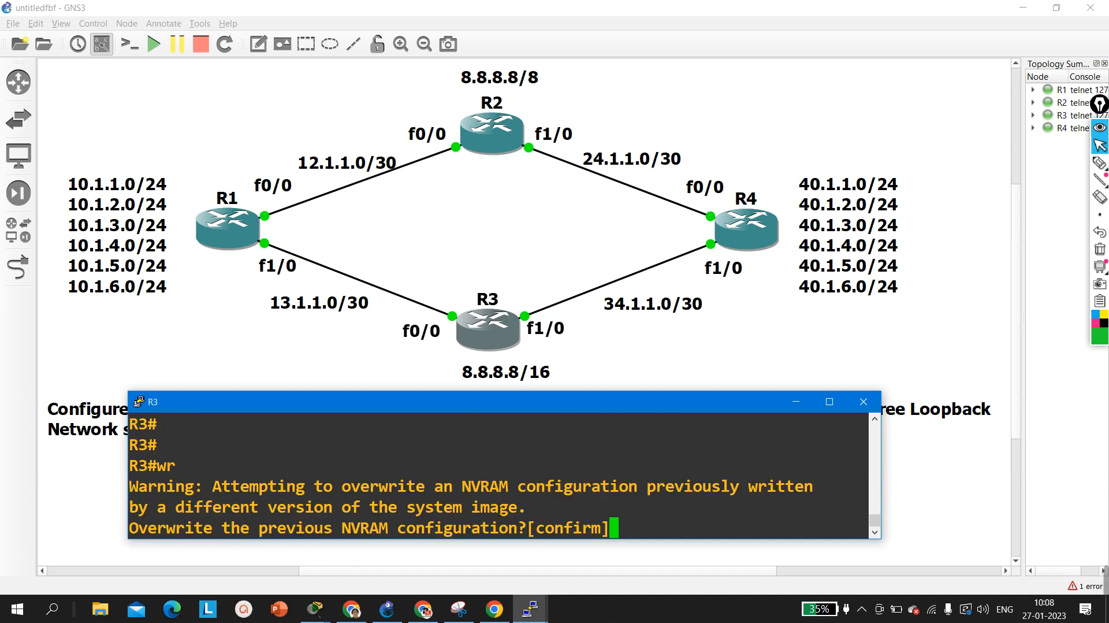
{"action": "key", "text": "Return"}
{"action": "left_click", "coordinate": [796, 402]}
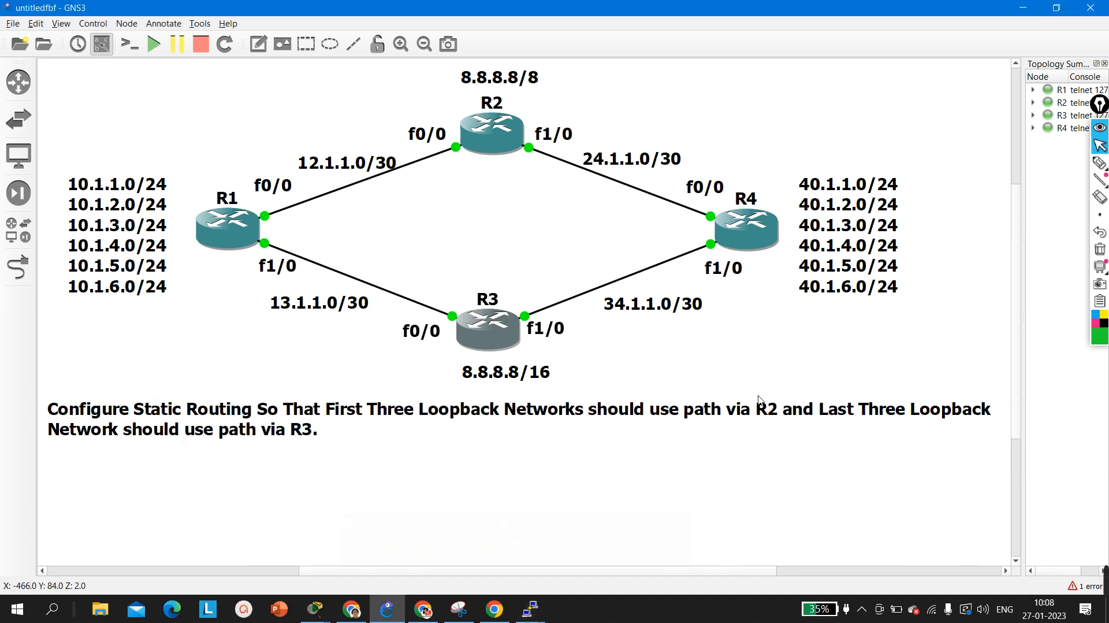
{"action": "left_click", "coordinate": [423, 608]}
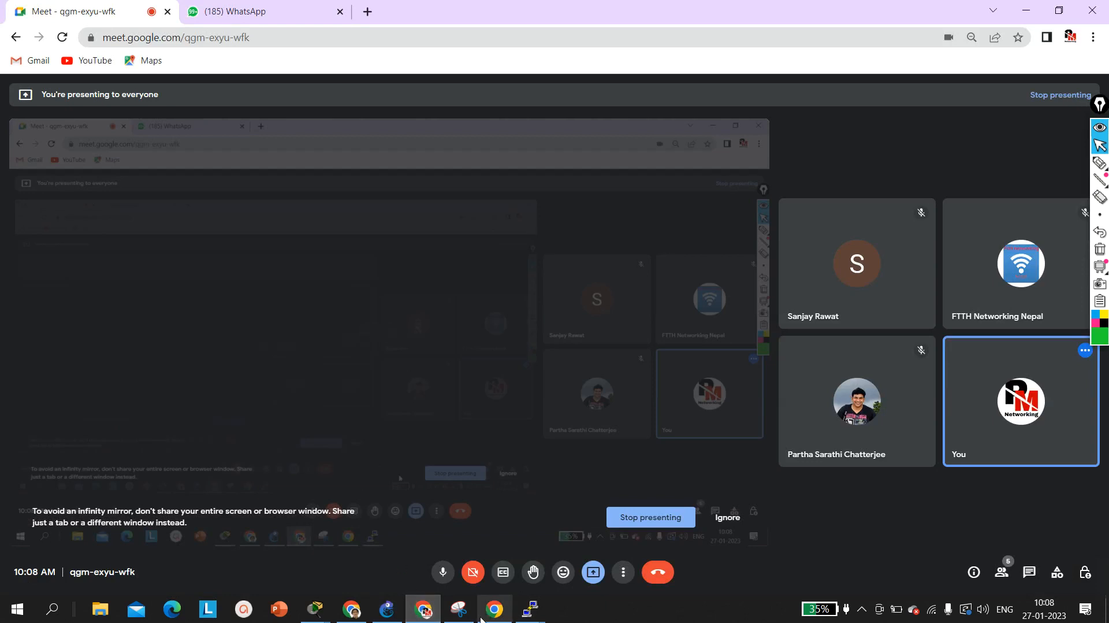
{"action": "left_click", "coordinate": [387, 609]}
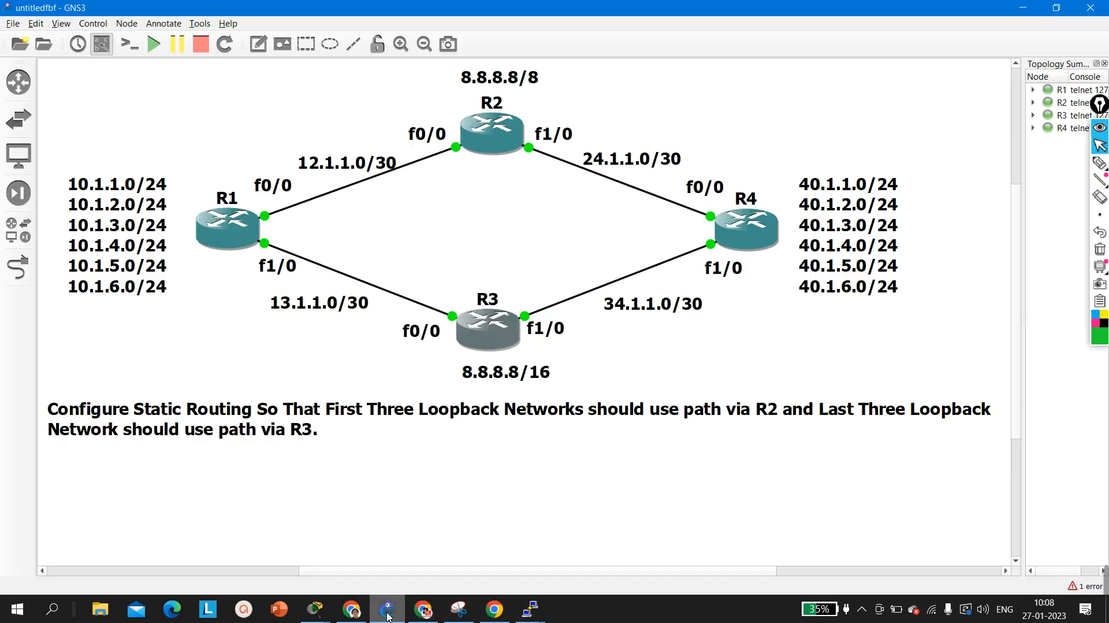
{"action": "left_click", "coordinate": [530, 608]}
{"action": "left_click", "coordinate": [304, 560]}
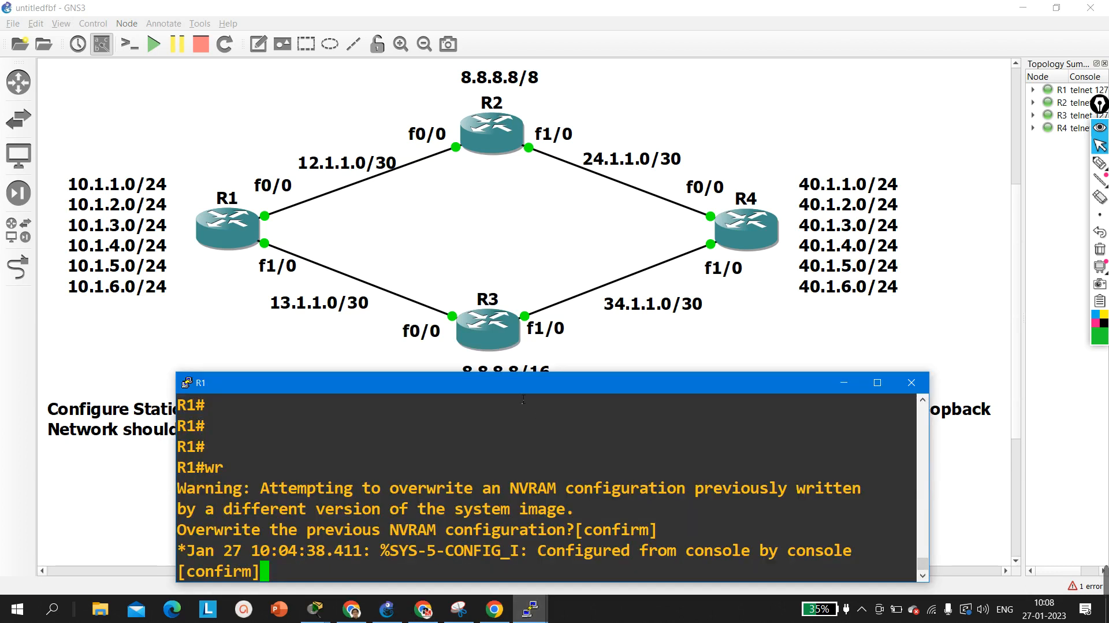
{"action": "left_click", "coordinate": [508, 369]}
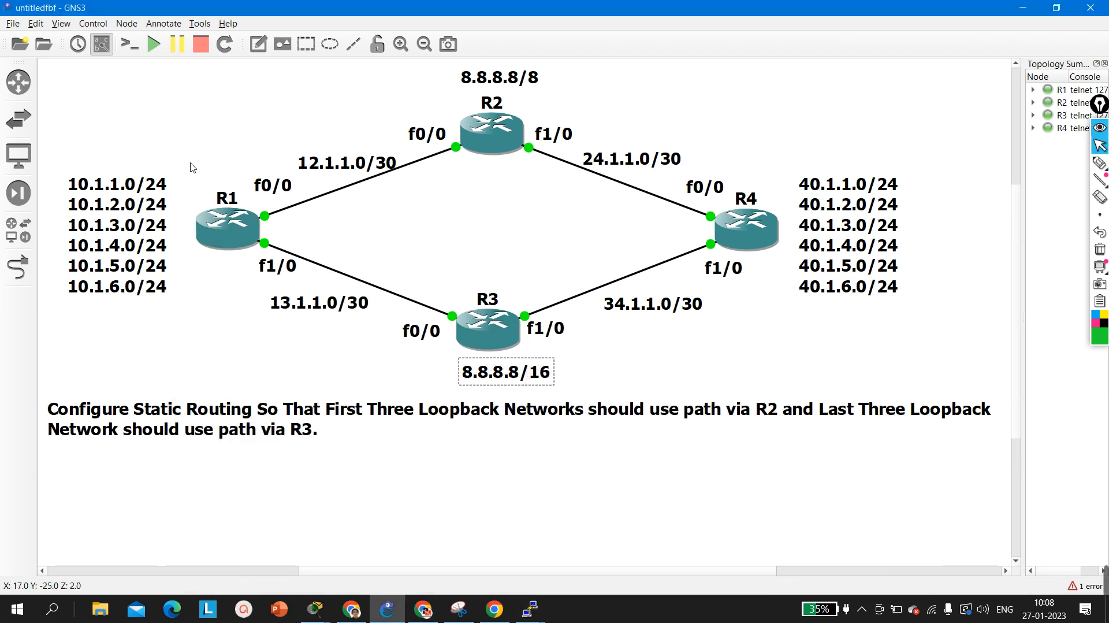
{"action": "left_click_drag", "start_coordinate": [186, 146], "coordinate": [223, 255]}
{"action": "left_click", "coordinate": [202, 136]}
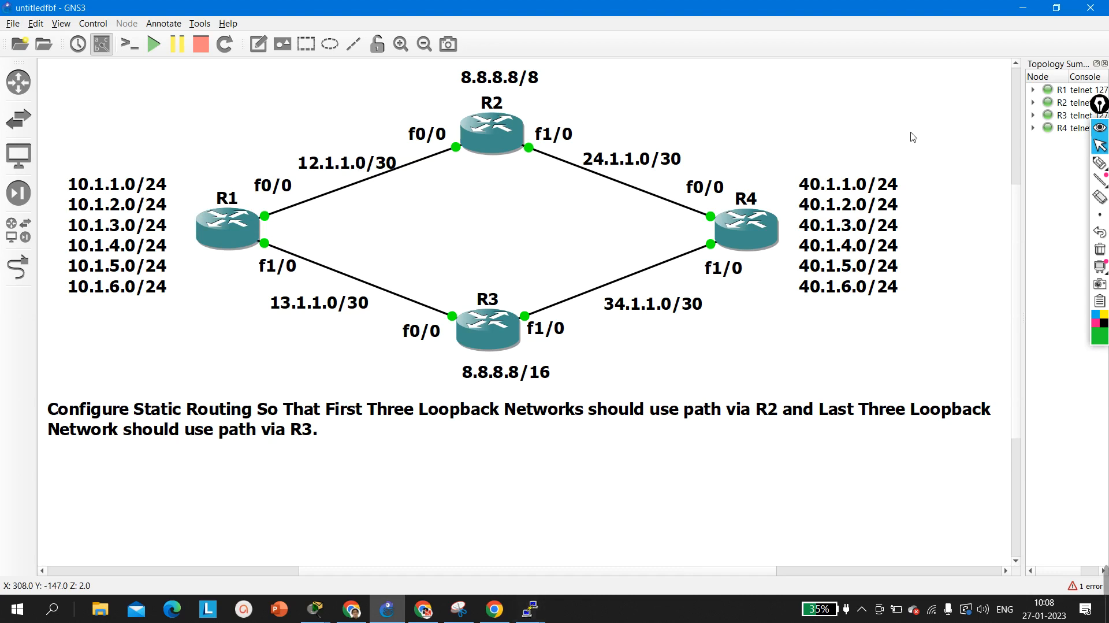
{"action": "left_click_drag", "start_coordinate": [435, 78], "coordinate": [555, 185]}
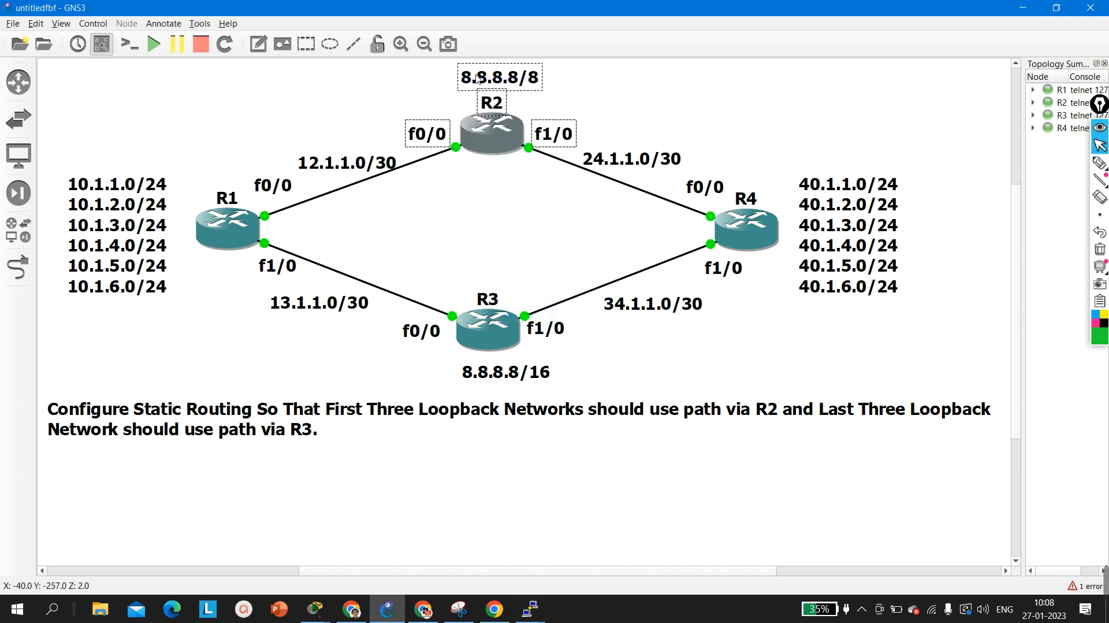
{"action": "left_click", "coordinate": [426, 77]}
{"action": "left_click_drag", "start_coordinate": [726, 159], "coordinate": [843, 304]}
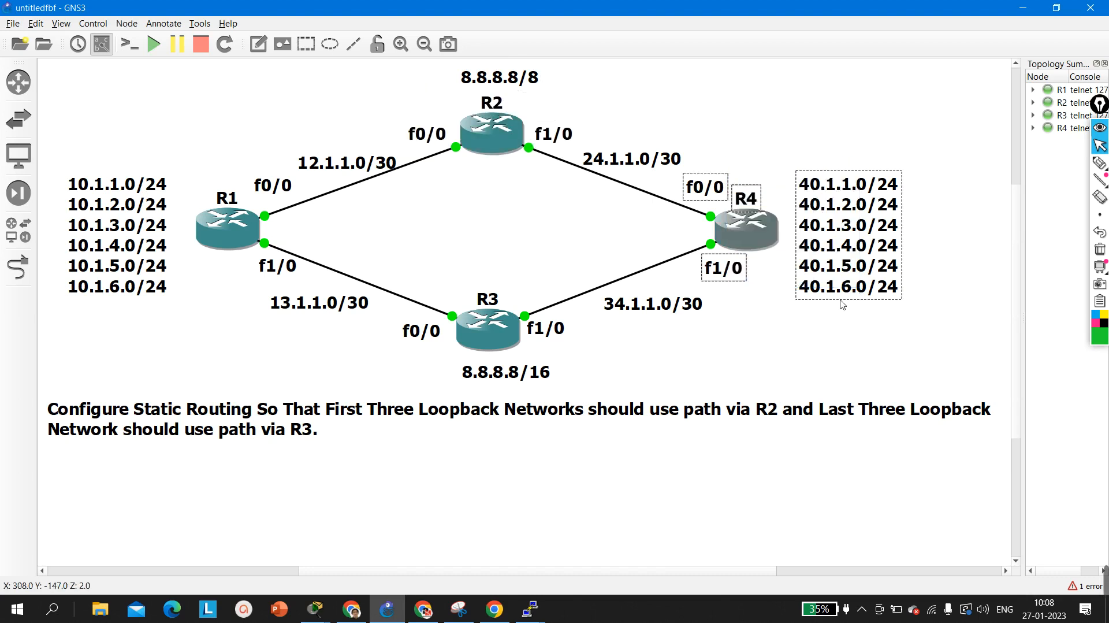
{"action": "left_click_drag", "start_coordinate": [423, 262], "coordinate": [543, 383]}
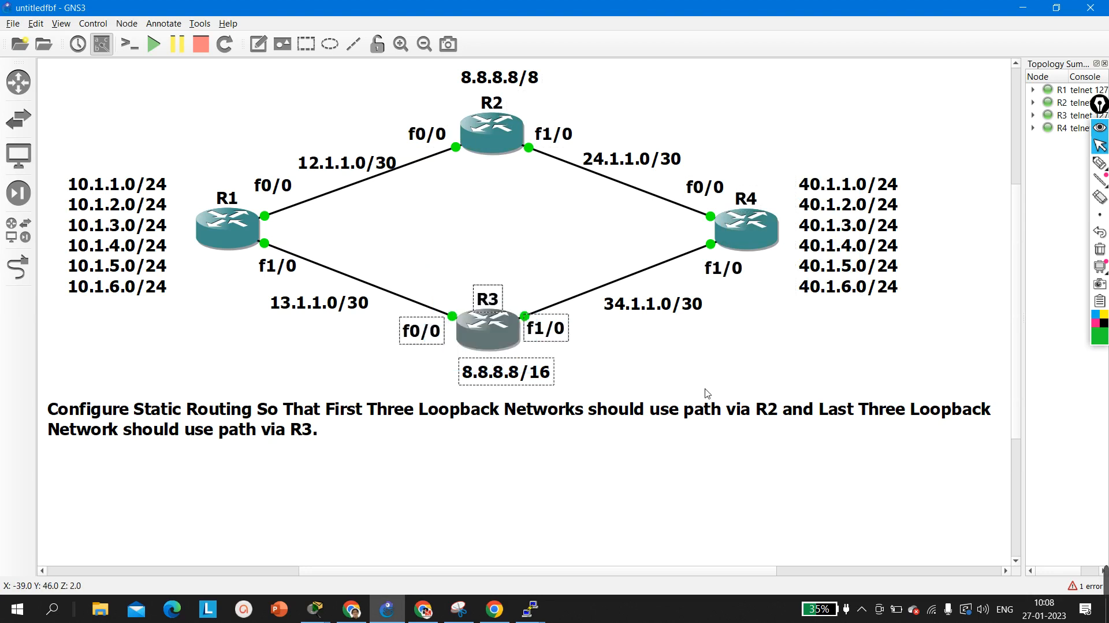
{"action": "left_click", "coordinate": [707, 394]}
- Bring up R1's console, maximize it, and confirm the pending NVRAM overwrite to save R1's configuration
{"action": "left_click", "coordinate": [530, 609]}
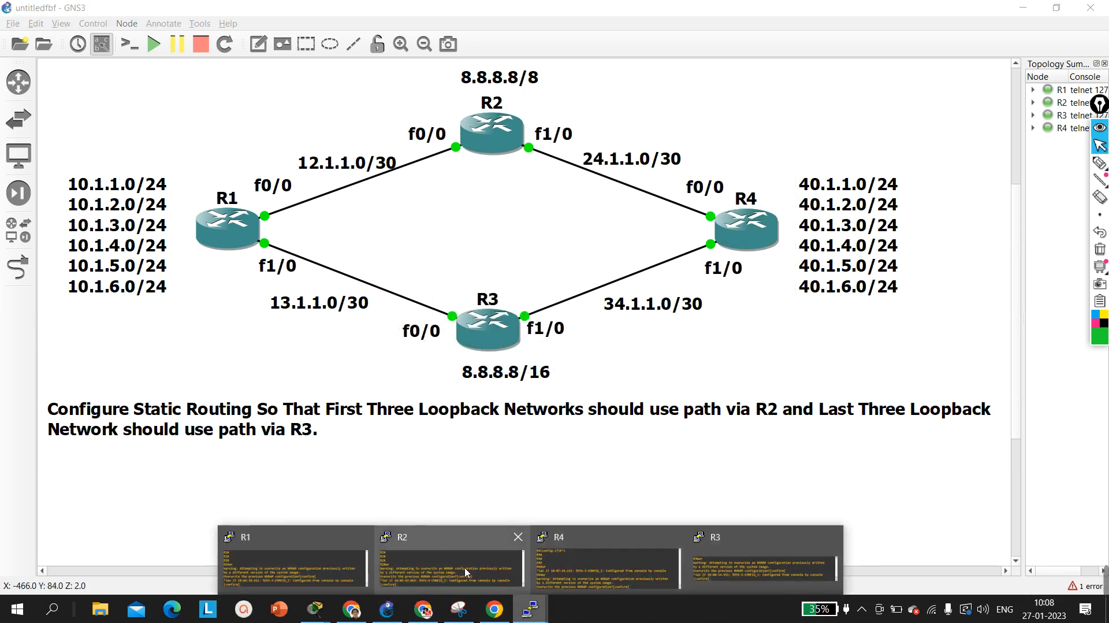
{"action": "left_click", "coordinate": [328, 552]}
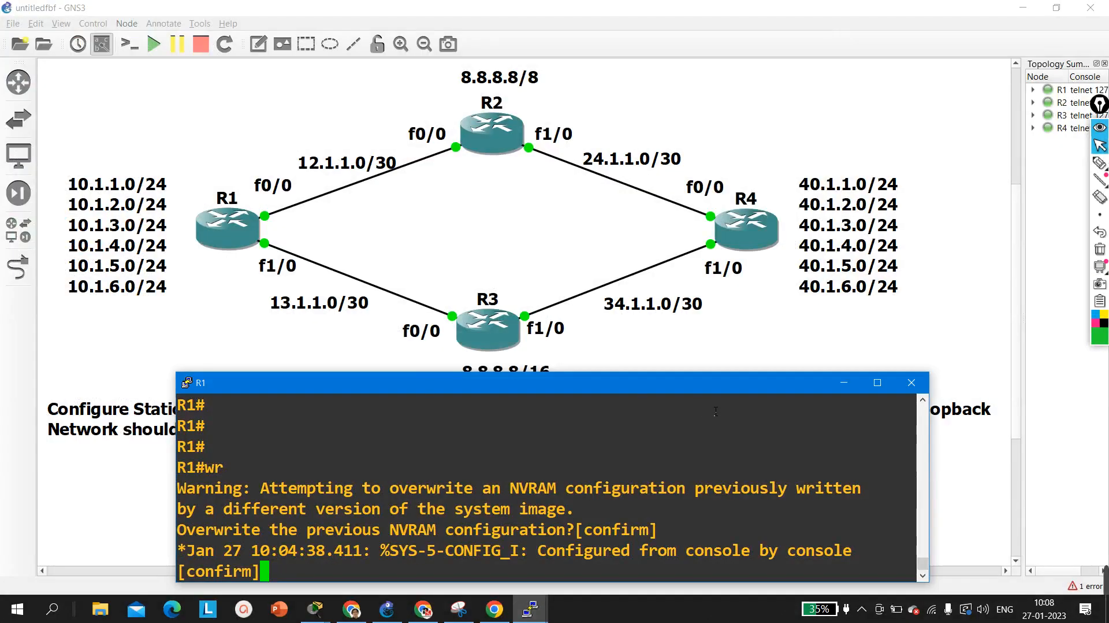
{"action": "left_click", "coordinate": [877, 382]}
{"action": "key", "text": "Return"}
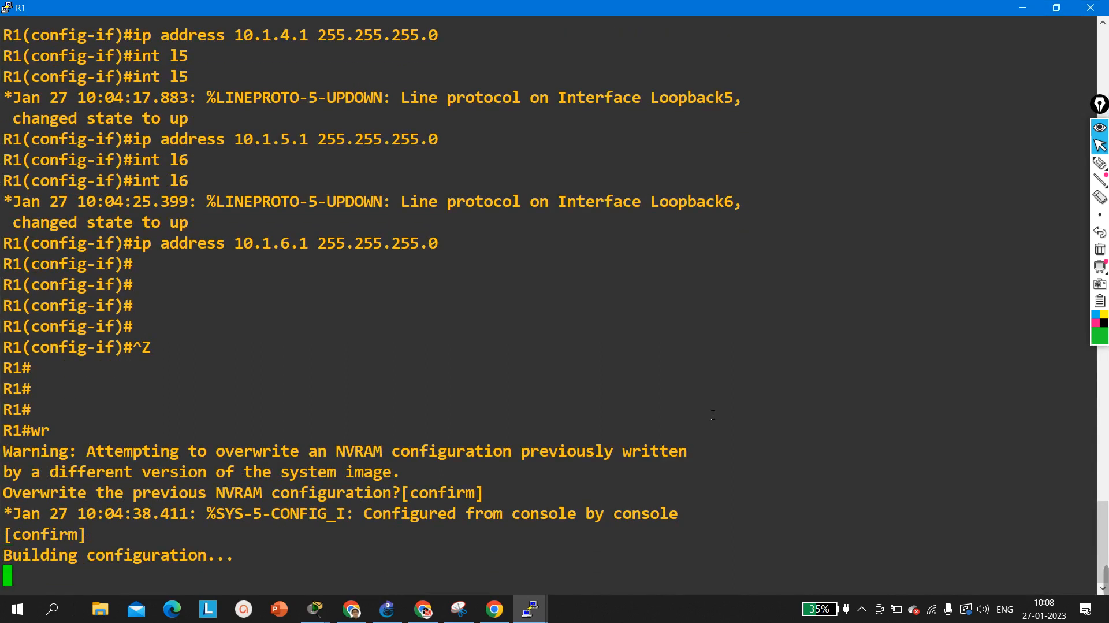
{"action": "key", "text": "Return"}
{"action": "key", "text": "Return"}
{"action": "key", "text": "Return"}
{"action": "key", "text": "Return"}
{"action": "key", "text": "Return"}
{"action": "key", "text": "Return"}
{"action": "key", "text": "Return"}
{"action": "key", "text": "Return"}
- Display R1's routing table with show ip route, examine the connected loopback networks, and restore the console to its smaller size
{"action": "type", "text": "sh"}
{"action": "key", "text": "Tab"}
{"action": "type", "text": "i"}
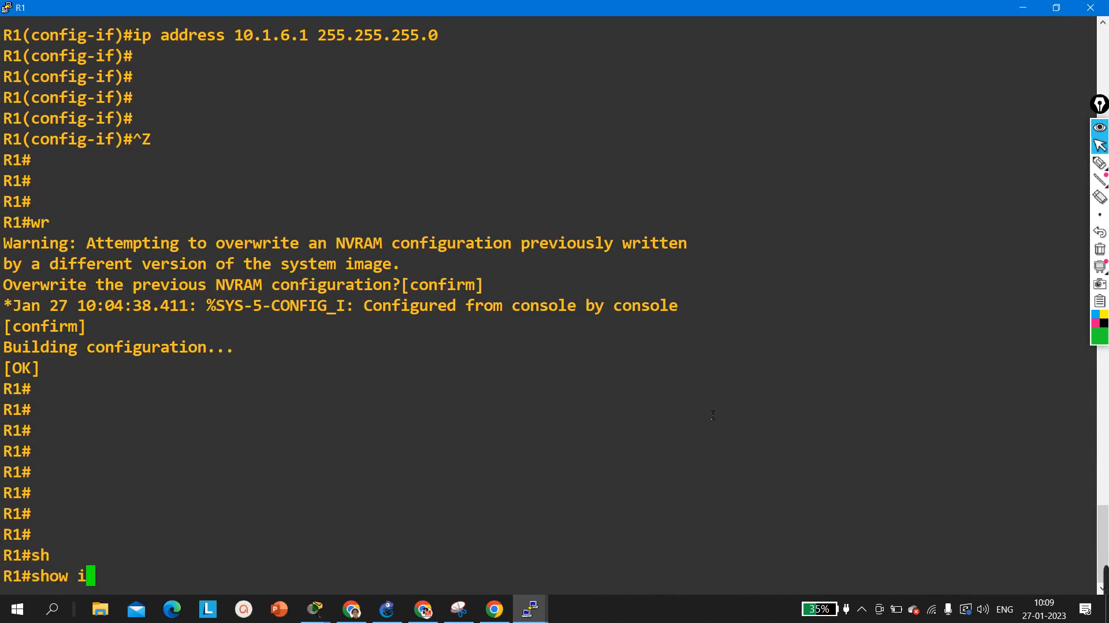
{"action": "type", "text": "p ro"}
{"action": "key", "text": "Tab"}
{"action": "key", "text": "Return"}
{"action": "key", "text": "Return"}
{"action": "key", "text": "Return"}
{"action": "key", "text": "Return"}
{"action": "key", "text": "Return"}
{"action": "key", "text": "Return"}
{"action": "key", "text": "Return"}
{"action": "key", "text": "Return"}
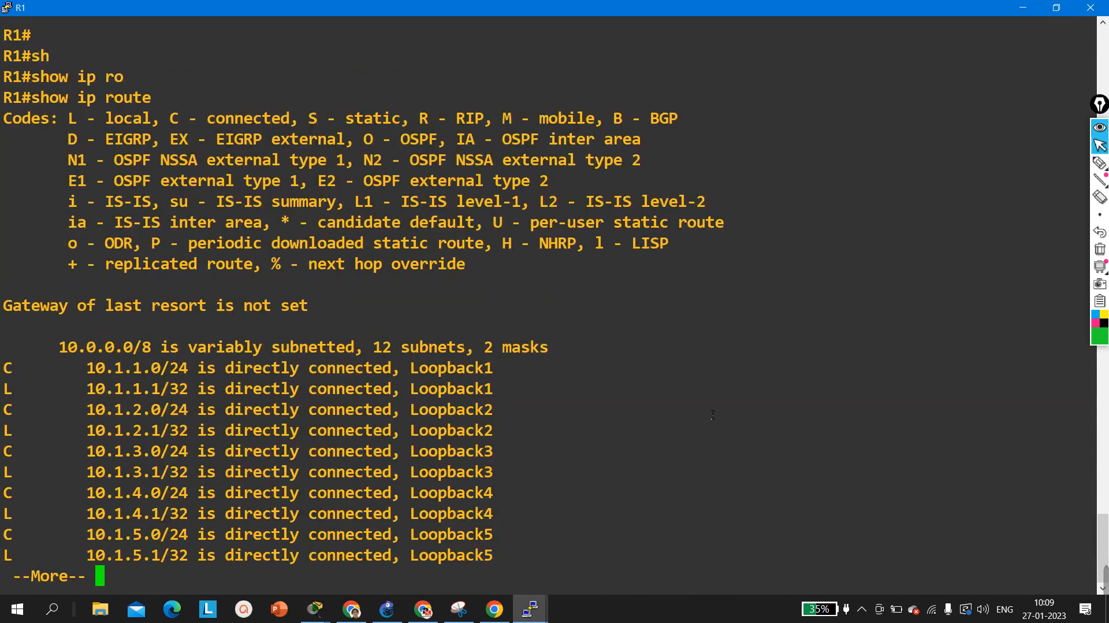
{"action": "key", "text": "Return"}
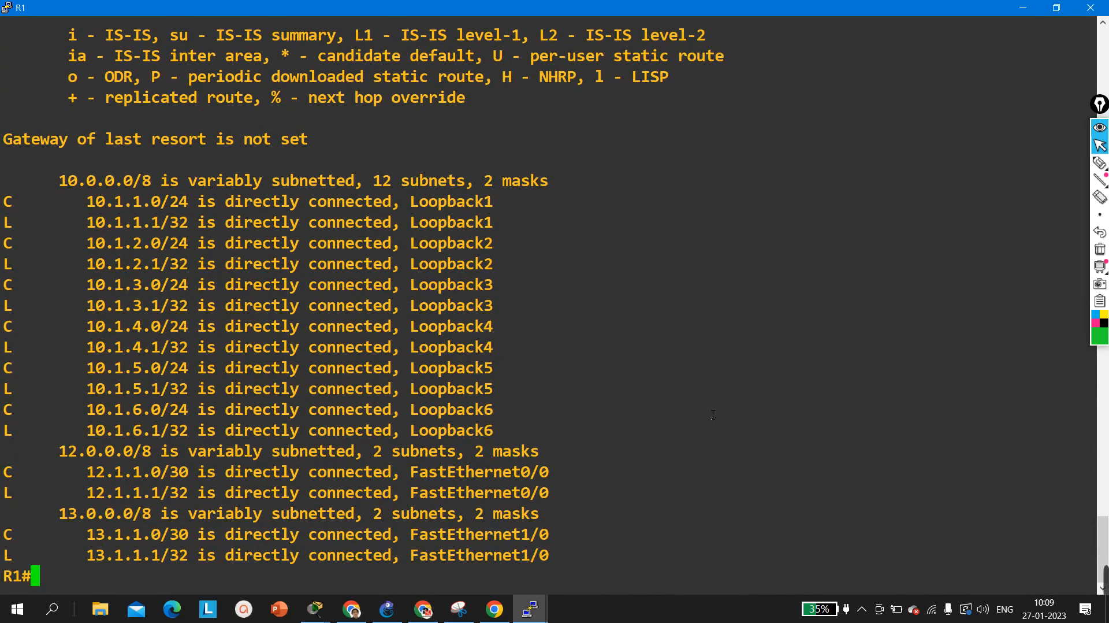
{"action": "key", "text": "Return"}
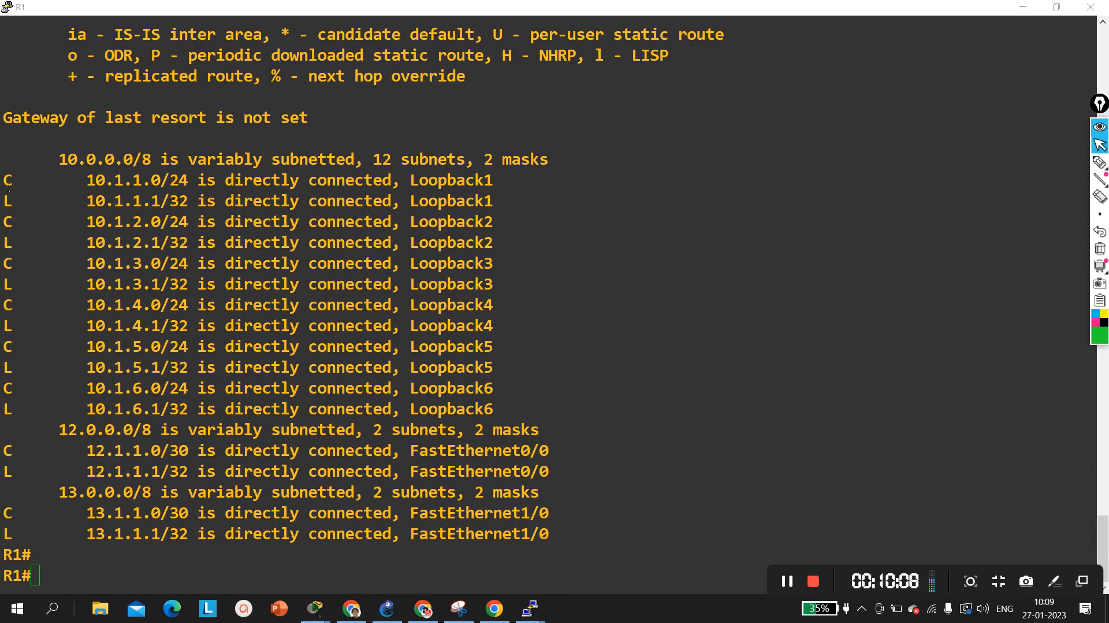
{"action": "left_click_drag", "start_coordinate": [8, 183], "coordinate": [503, 393]}
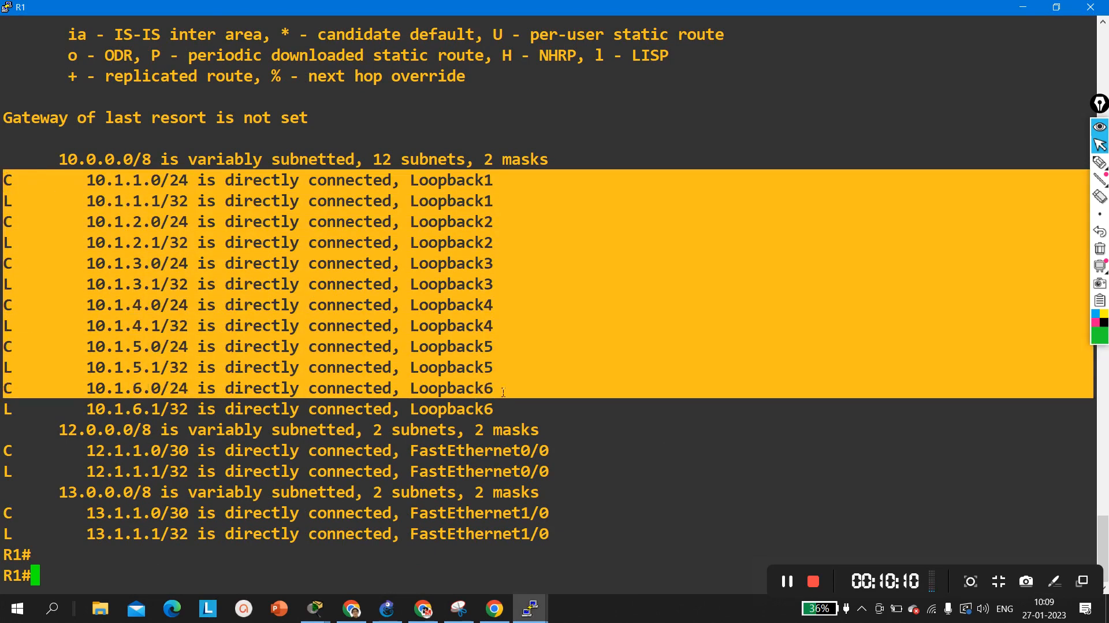
{"action": "left_click", "coordinate": [1056, 7]}
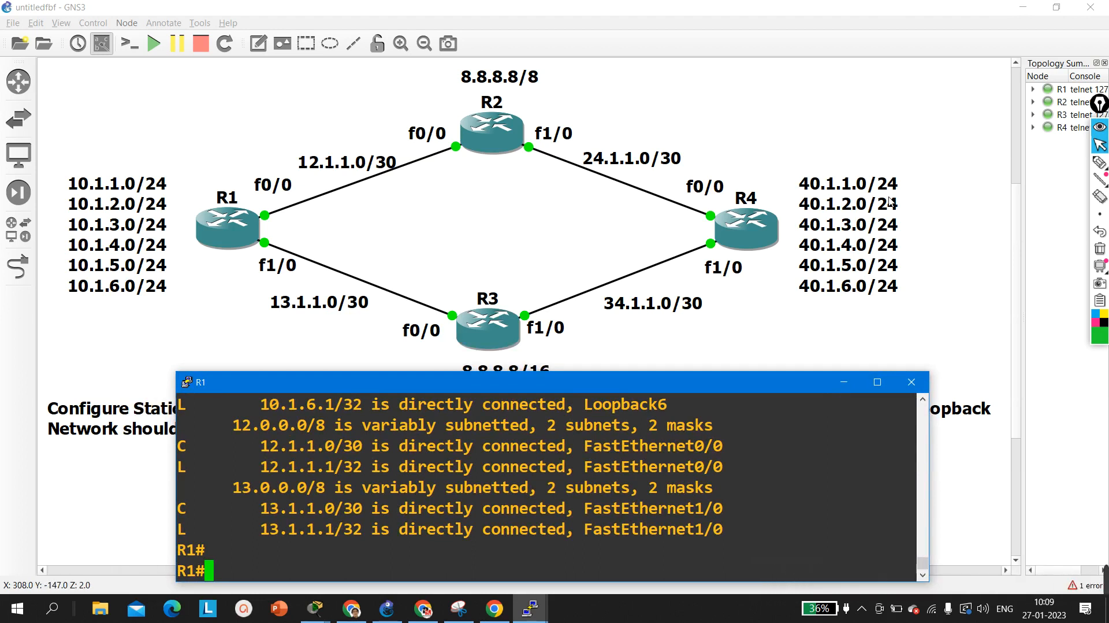
- Move the 40.1.x.0/24 network list beside R4 slightly farther from the router and deselect it
{"action": "left_click", "coordinate": [859, 212]}
{"action": "mouse_move", "coordinate": [858, 212]}
{"action": "left_mouse_down"}
{"action": "mouse_move", "coordinate": [537, 96]}
{"action": "mouse_move", "coordinate": [208, 167]}
{"action": "mouse_move", "coordinate": [235, 195]}
{"action": "mouse_move", "coordinate": [260, 192]}
{"action": "mouse_move", "coordinate": [254, 211]}
{"action": "mouse_move", "coordinate": [944, 245]}
{"action": "mouse_move", "coordinate": [863, 215]}
{"action": "left_mouse_up"}
{"action": "left_click", "coordinate": [827, 142]}
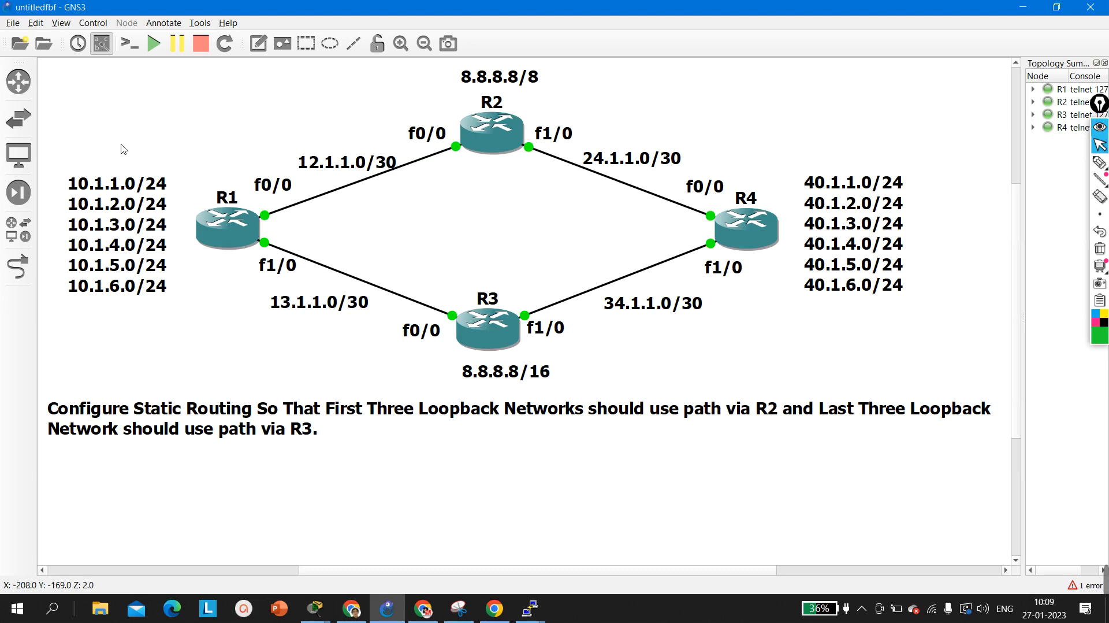
{"action": "mouse_move", "coordinate": [128, 168]}
{"action": "left_mouse_down"}
{"action": "mouse_move", "coordinate": [129, 177]}
{"action": "mouse_move", "coordinate": [137, 144]}
{"action": "left_mouse_up"}
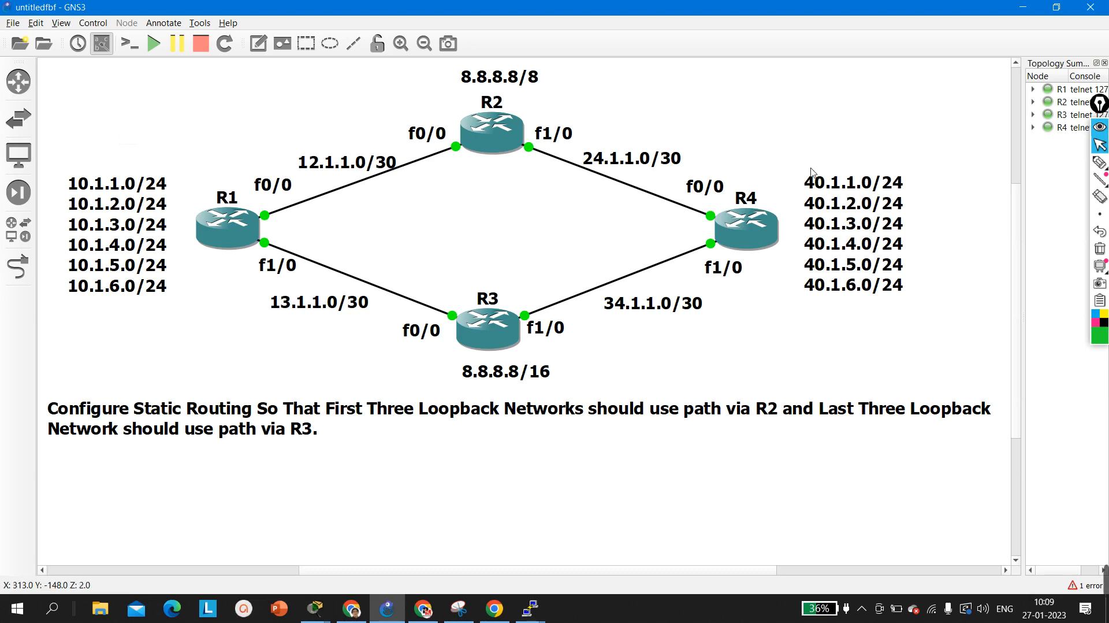
{"action": "left_click_drag", "start_coordinate": [838, 168], "coordinate": [881, 236]}
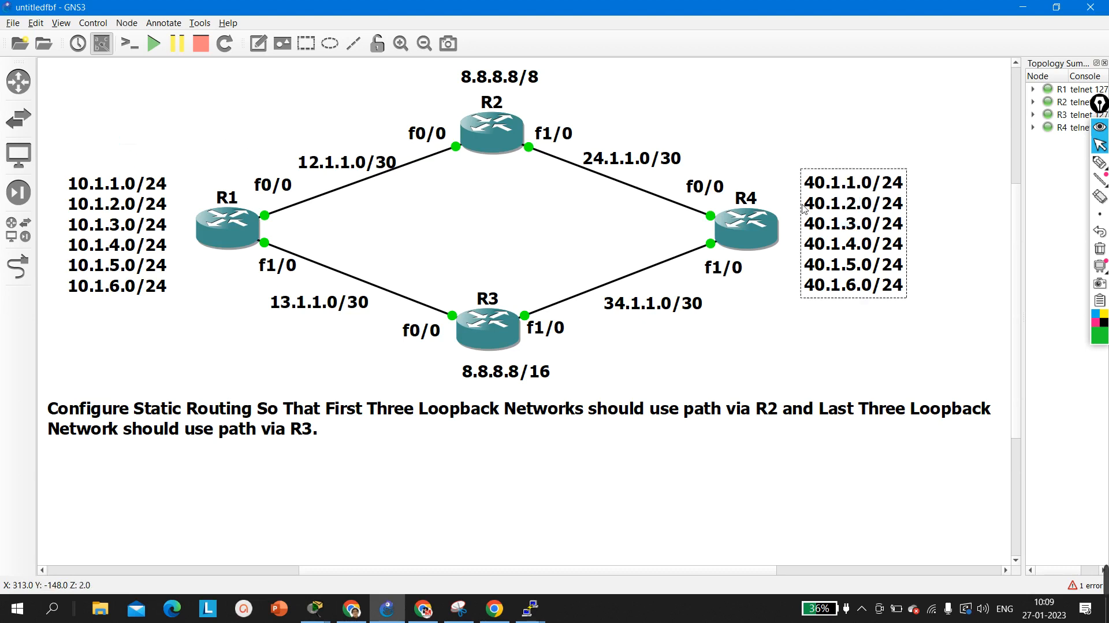
{"action": "left_click", "coordinate": [259, 158]}
{"action": "left_click_drag", "start_coordinate": [253, 148], "coordinate": [205, 267]}
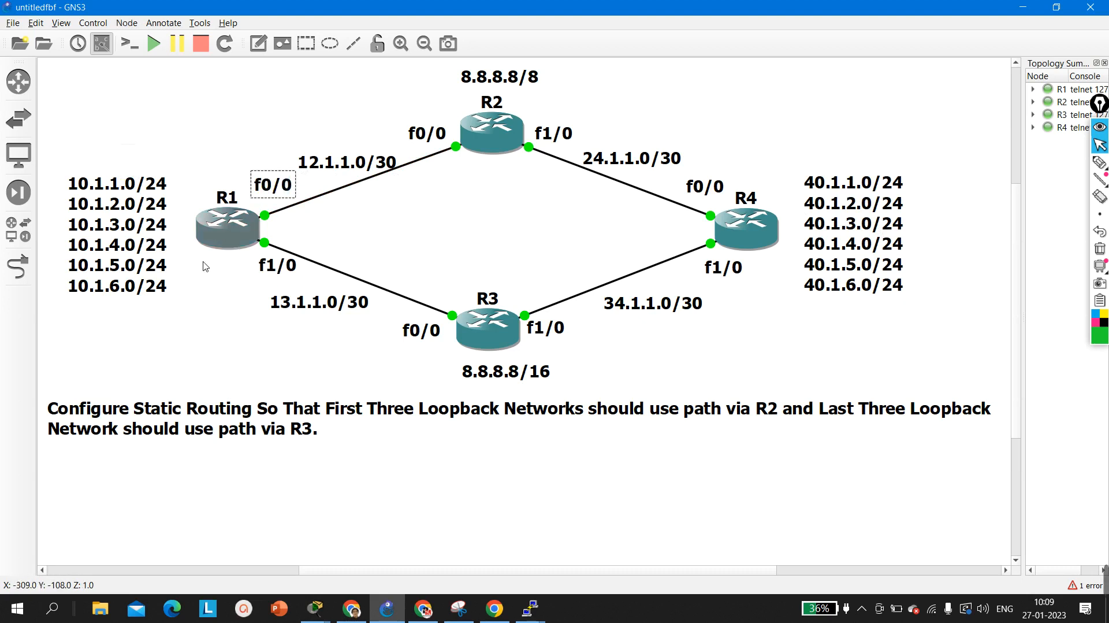
{"action": "left_click_drag", "start_coordinate": [137, 323], "coordinate": [144, 241]}
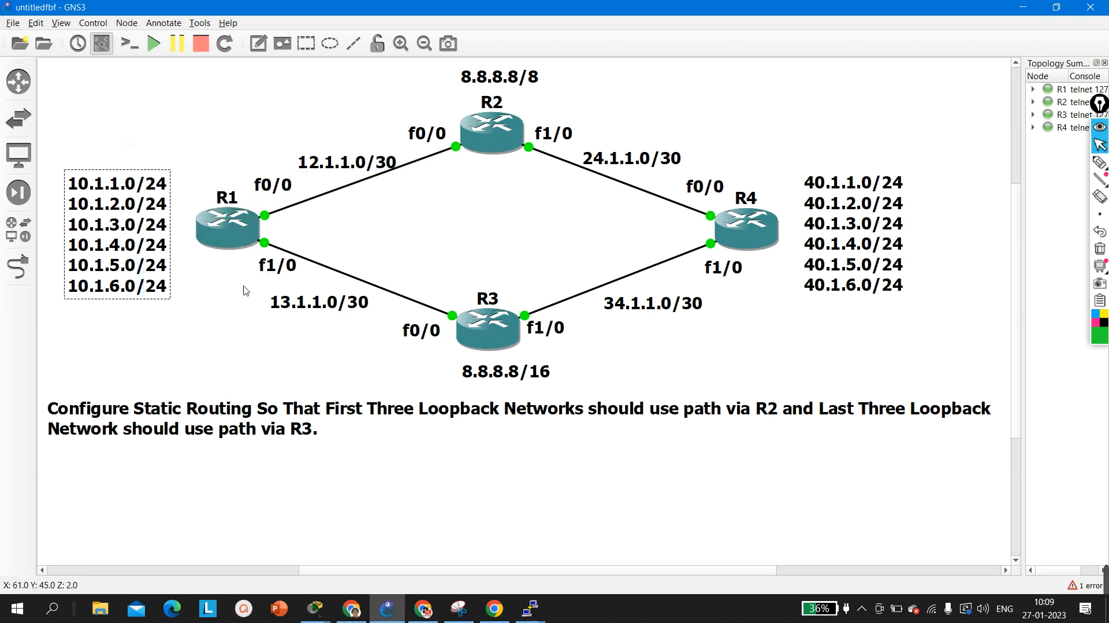
{"action": "left_click_drag", "start_coordinate": [243, 285], "coordinate": [313, 256]}
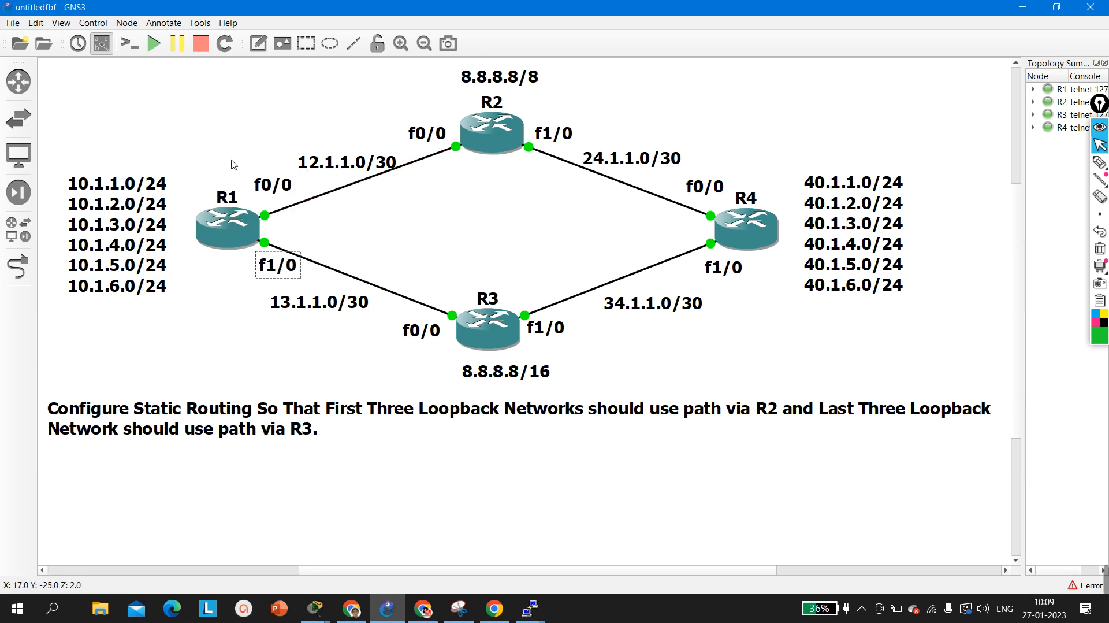
{"action": "left_click", "coordinate": [234, 104]}
- Bring R1's console back up and enter global configuration mode from the terminal
{"action": "mouse_move", "coordinate": [529, 611]}
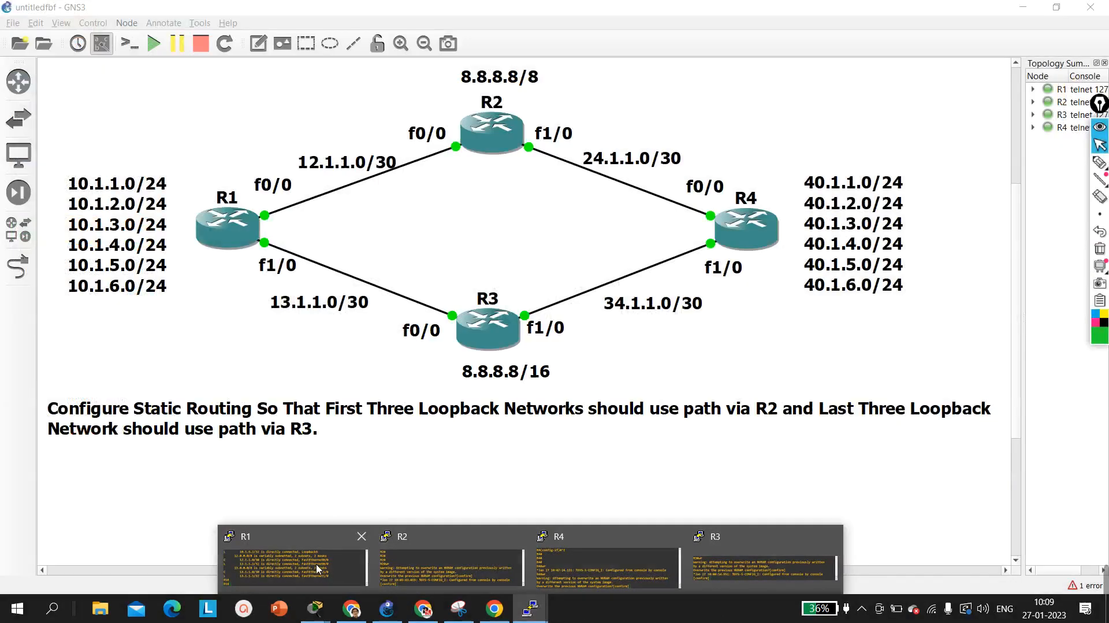
{"action": "left_click", "coordinate": [317, 568]}
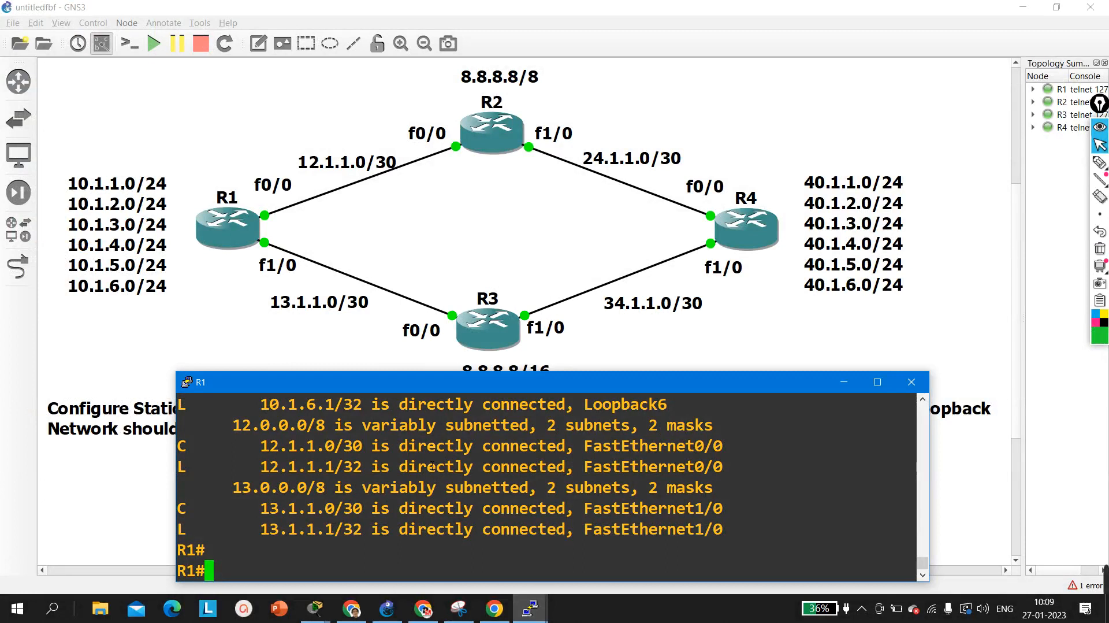
{"action": "key", "text": "Return"}
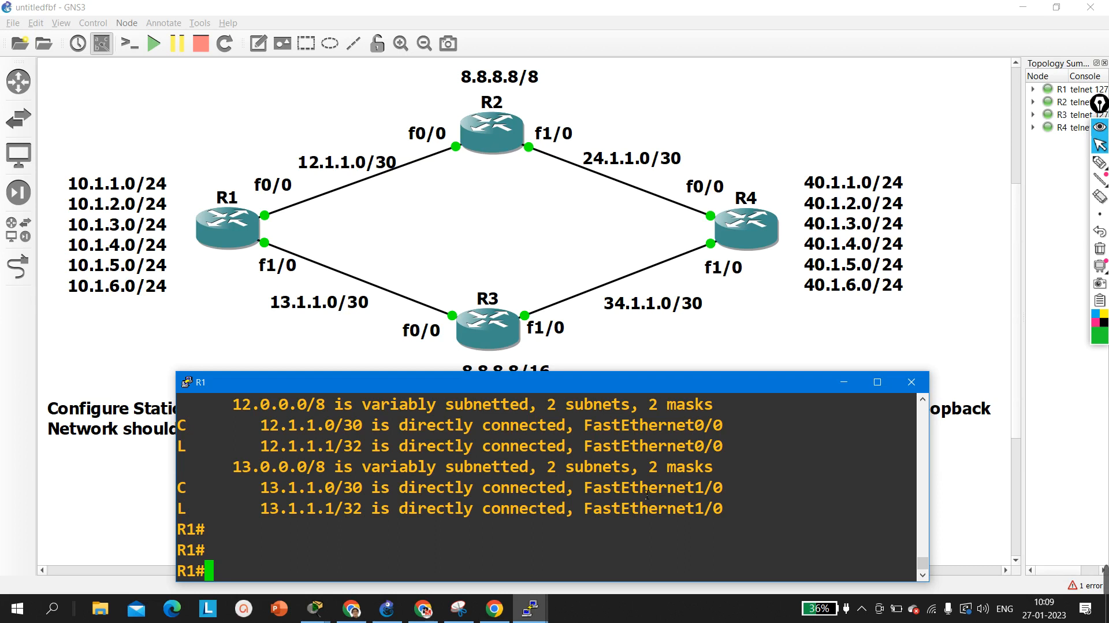
{"action": "type", "text": "conf"}
{"action": "key", "text": "Tab"}
{"action": "key", "text": "Return"}
{"action": "key", "text": "Return"}
{"action": "key", "text": "Return"}
{"action": "key", "text": "Return"}
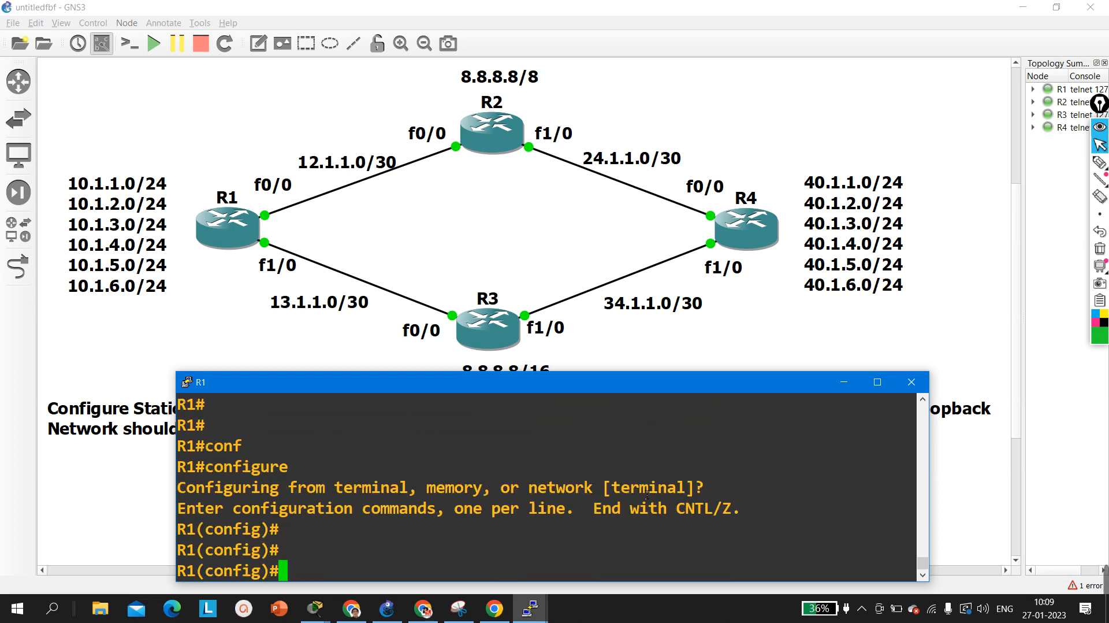
{"action": "key", "text": "Return"}
{"action": "key", "text": "Return"}
- Add a static route on R1 to 40.1.1.0 with mask 255.255.255.0 via f0/0 and next hop 12.1.1.2
{"action": "type", "text": "ip ro"}
{"action": "key", "text": "Tab"}
{"action": "type", "text": "ut"}
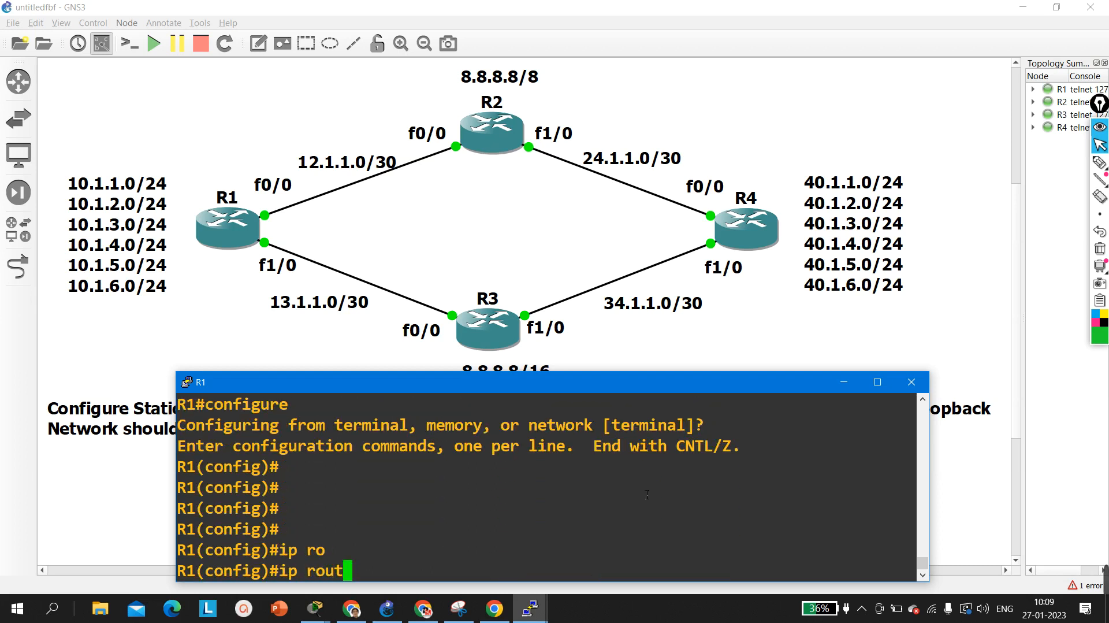
{"action": "type", "text": "e 40"}
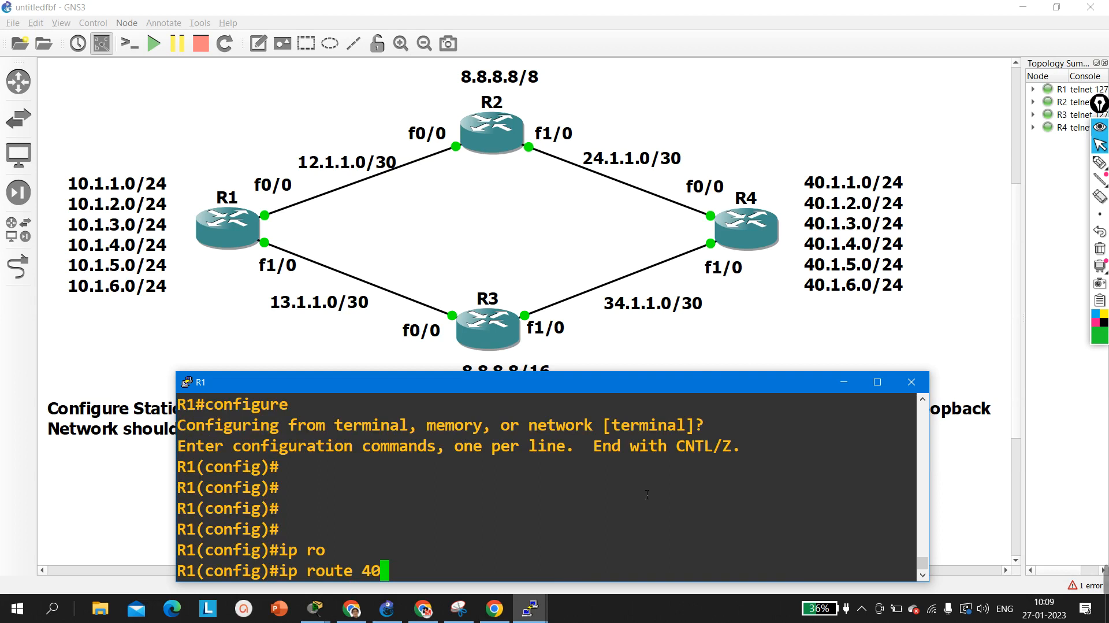
{"action": "type", "text": ".1.1.0 2"}
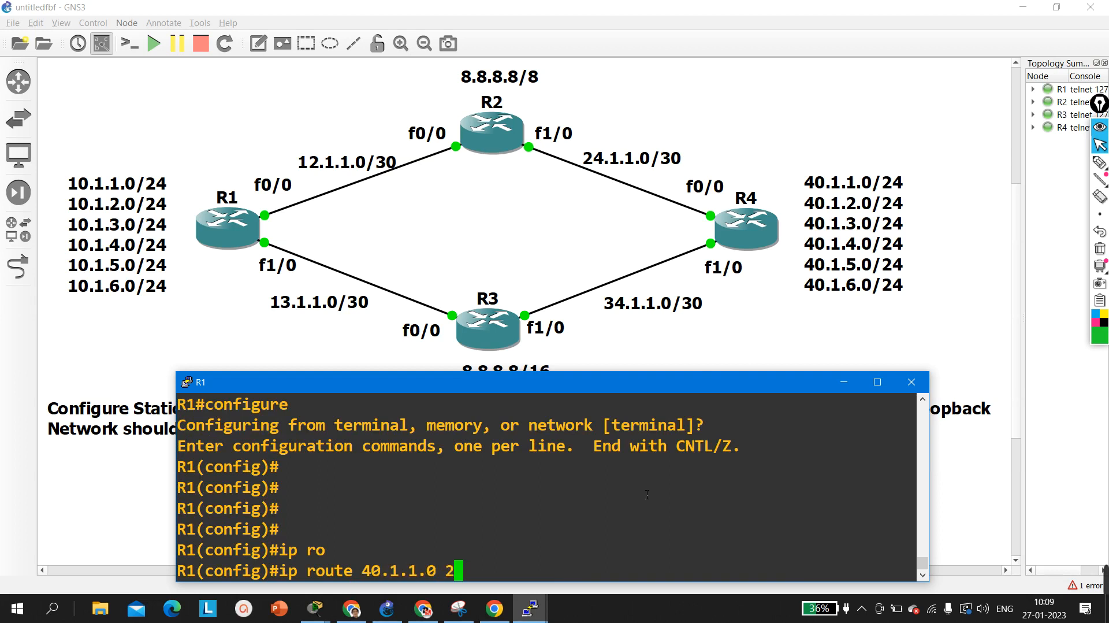
{"action": "type", "text": "55.255.255.0"}
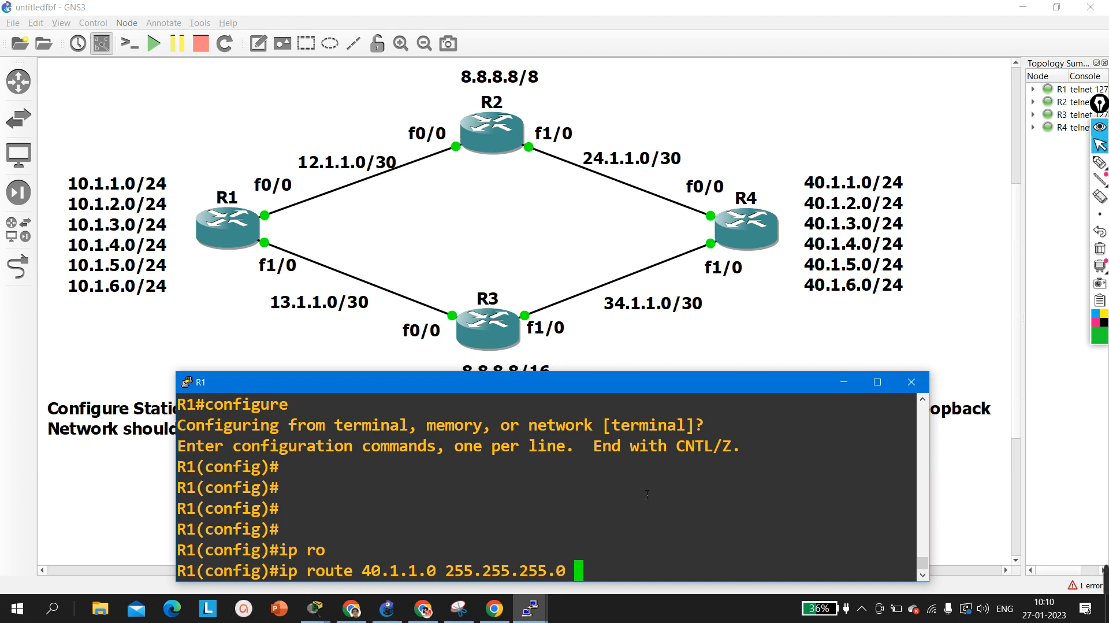
{"action": "type", "text": " f0/0 "}
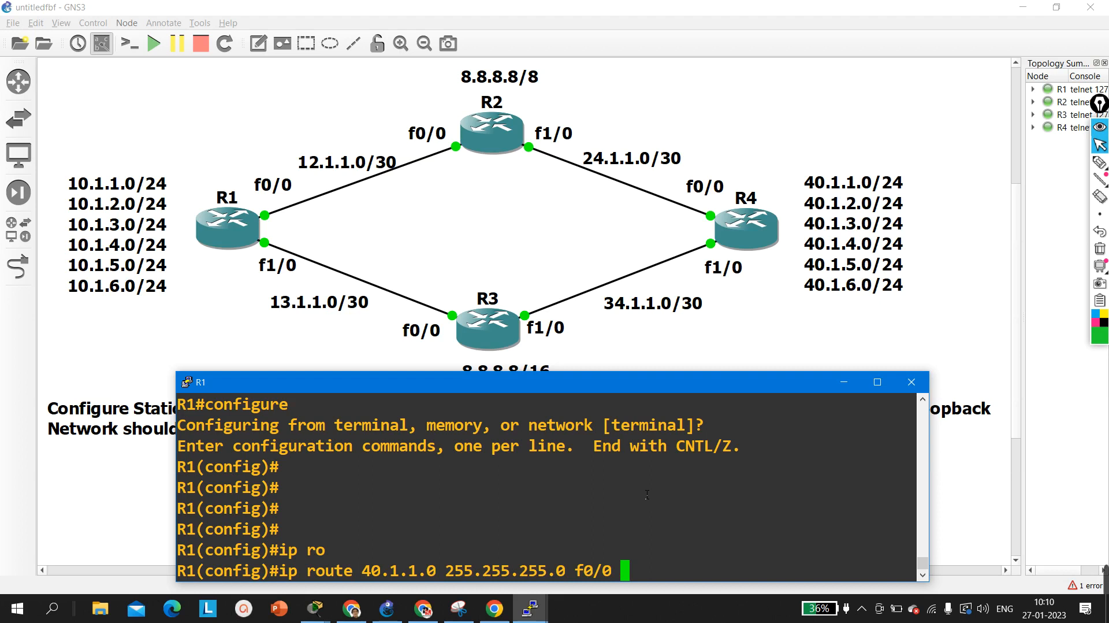
{"action": "type", "text": "12.1.1."}
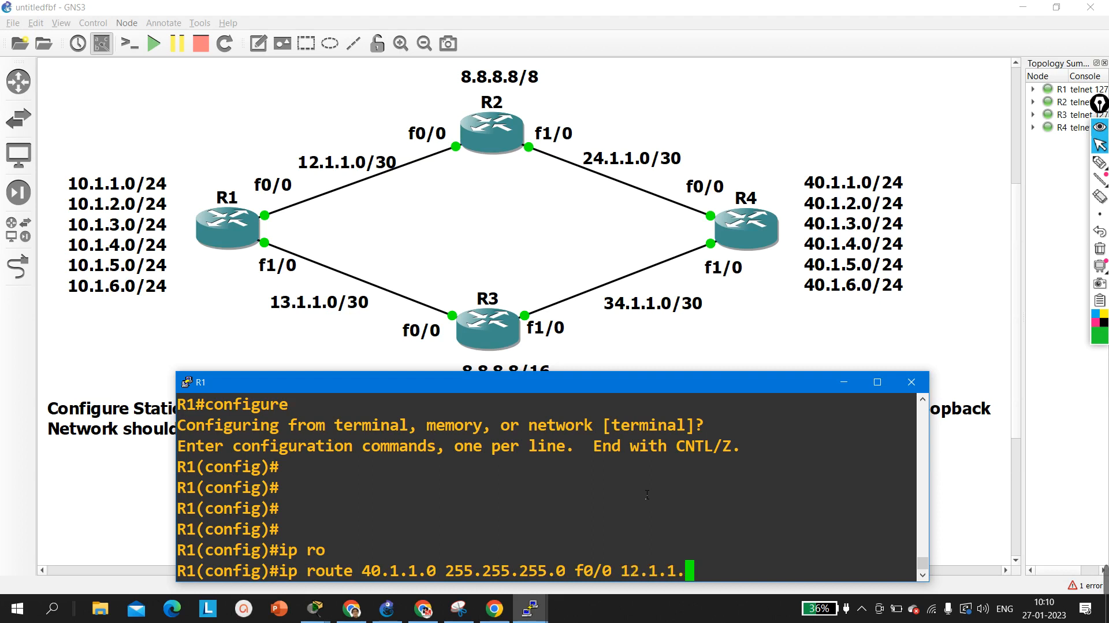
{"action": "type", "text": "2"}
{"action": "key", "text": "Return"}
{"action": "key", "text": "Return"}
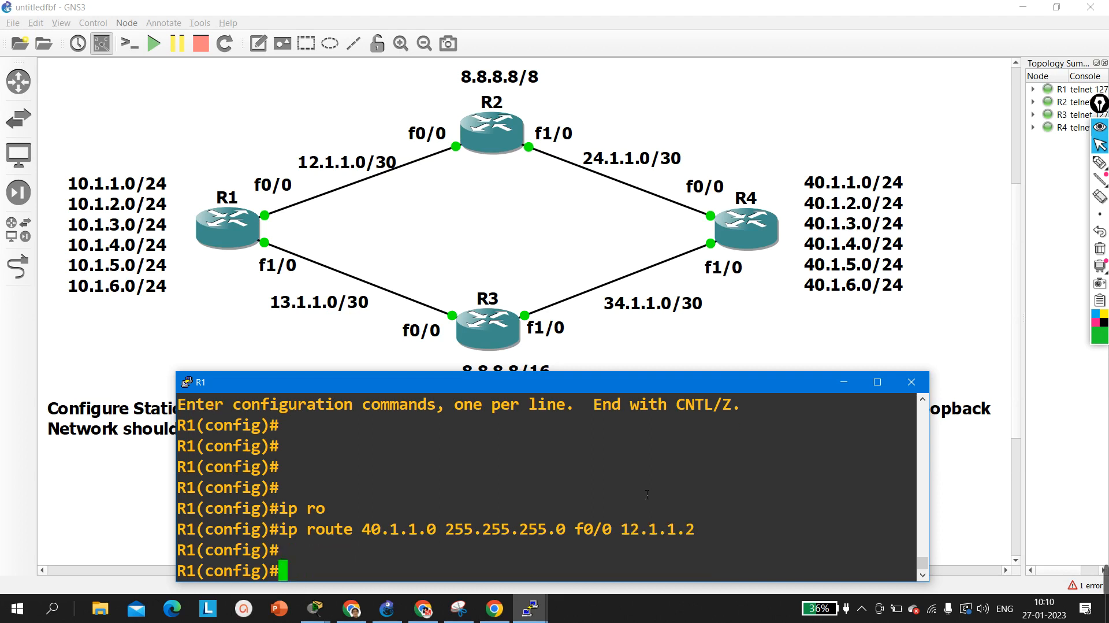
- Reuse the previous route command on R1 to add network 40.1.2.0 255.255.255.0 via f0/0 and 12.1.1.2
{"action": "key", "text": "Up"}
{"action": "key", "text": "Left"}
{"action": "key", "text": "Left"}
{"action": "key", "text": "Left"}
{"action": "key", "text": "Left"}
{"action": "key", "text": "Left"}
{"action": "key", "text": "Left"}
{"action": "key", "text": "Left"}
{"action": "key", "text": "Left"}
{"action": "key", "text": "Left"}
{"action": "key", "text": "Left"}
{"action": "key", "text": "Left"}
{"action": "key", "text": "Left"}
{"action": "key", "text": "Left"}
{"action": "key", "text": "Left"}
{"action": "key", "text": "Left"}
{"action": "key", "text": "Left"}
{"action": "key", "text": "Left"}
{"action": "key", "text": "Left"}
{"action": "key", "text": "Left"}
{"action": "key", "text": "Left"}
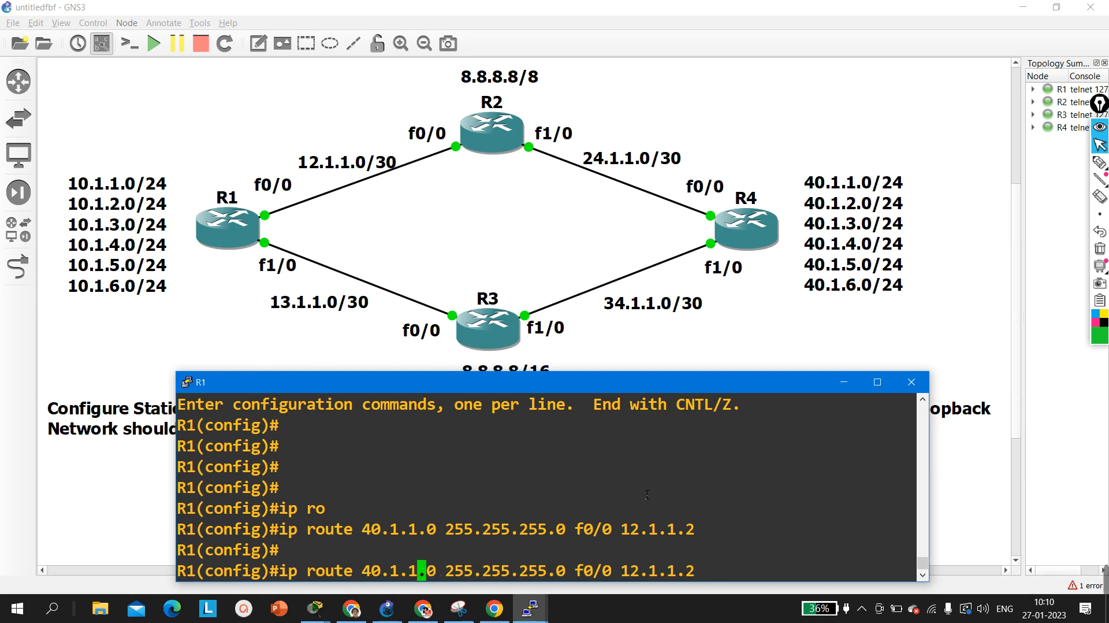
{"action": "key", "text": "BackSpace"}
{"action": "type", "text": "2"}
{"action": "key", "text": "Return"}
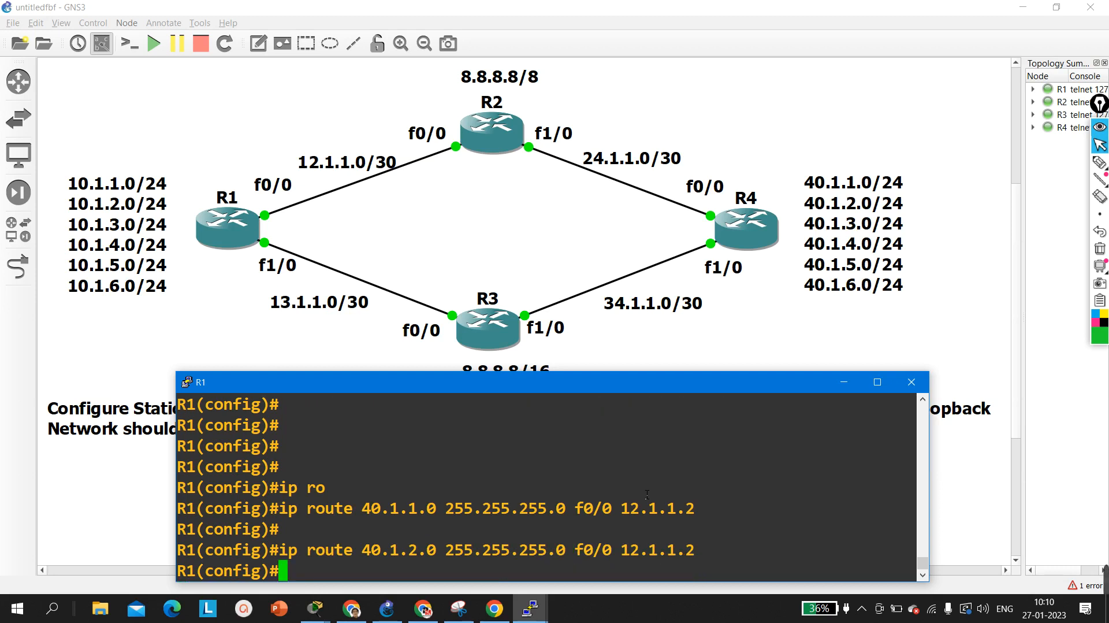
- Reuse the last route command on R1 to add network 40.1.3.0 255.255.255.0 via f0/0 and 12.1.1.2
{"action": "key", "text": "Up"}
{"action": "key", "text": "Left"}
{"action": "key", "text": "Left"}
{"action": "key", "text": "Left"}
{"action": "key", "text": "Left"}
{"action": "key", "text": "Left"}
{"action": "key", "text": "Left"}
{"action": "key", "text": "Left"}
{"action": "key", "text": "Left"}
{"action": "key", "text": "Left"}
{"action": "key", "text": "Left"}
{"action": "key", "text": "Left"}
{"action": "key", "text": "Left"}
{"action": "key", "text": "Left"}
{"action": "key", "text": "Left"}
{"action": "key", "text": "Left"}
{"action": "key", "text": "Left"}
{"action": "key", "text": "Left"}
{"action": "key", "text": "Left"}
{"action": "key", "text": "Left"}
{"action": "key", "text": "Left"}
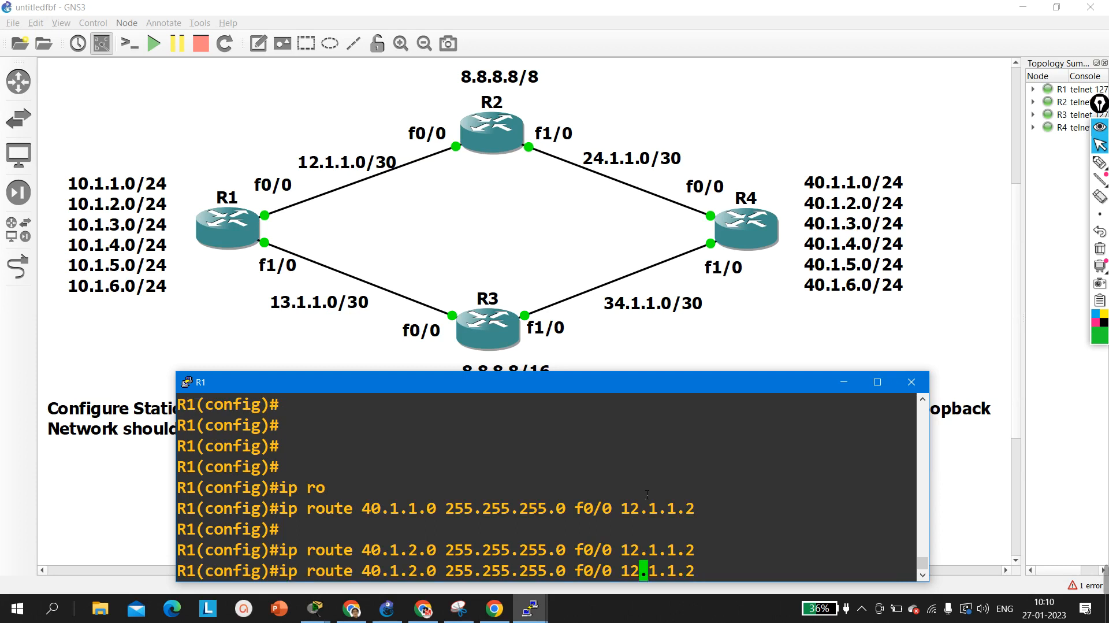
{"action": "key", "text": "Left"}
{"action": "key", "text": "Left"}
{"action": "key", "text": "Left"}
{"action": "key", "text": "Left"}
{"action": "key", "text": "Left"}
{"action": "key", "text": "Left"}
{"action": "key", "text": "BackSpace"}
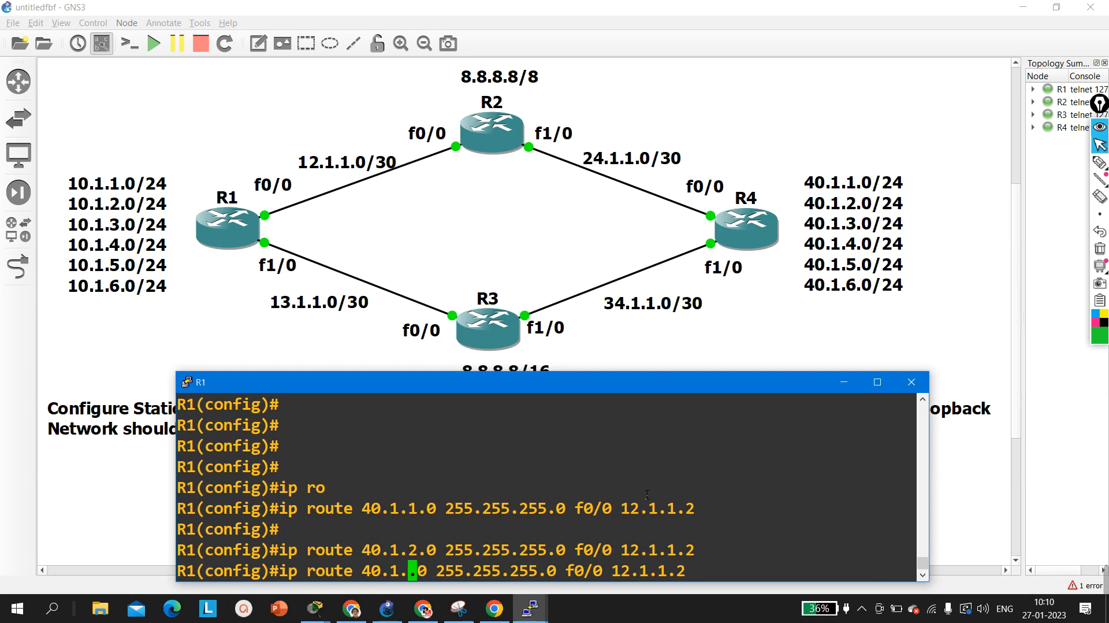
{"action": "type", "text": "3"}
{"action": "key", "text": "Return"}
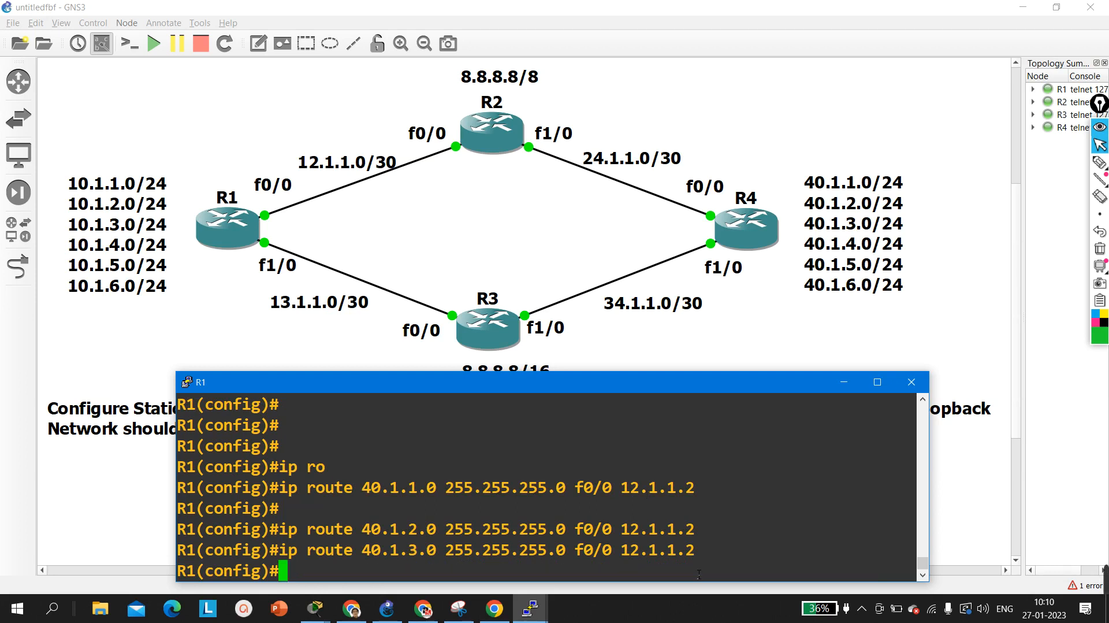
- Recall the last route command in R1's console and change its destination network to 40.1.4.0
{"action": "left_click_drag", "start_coordinate": [715, 559], "coordinate": [261, 487]}
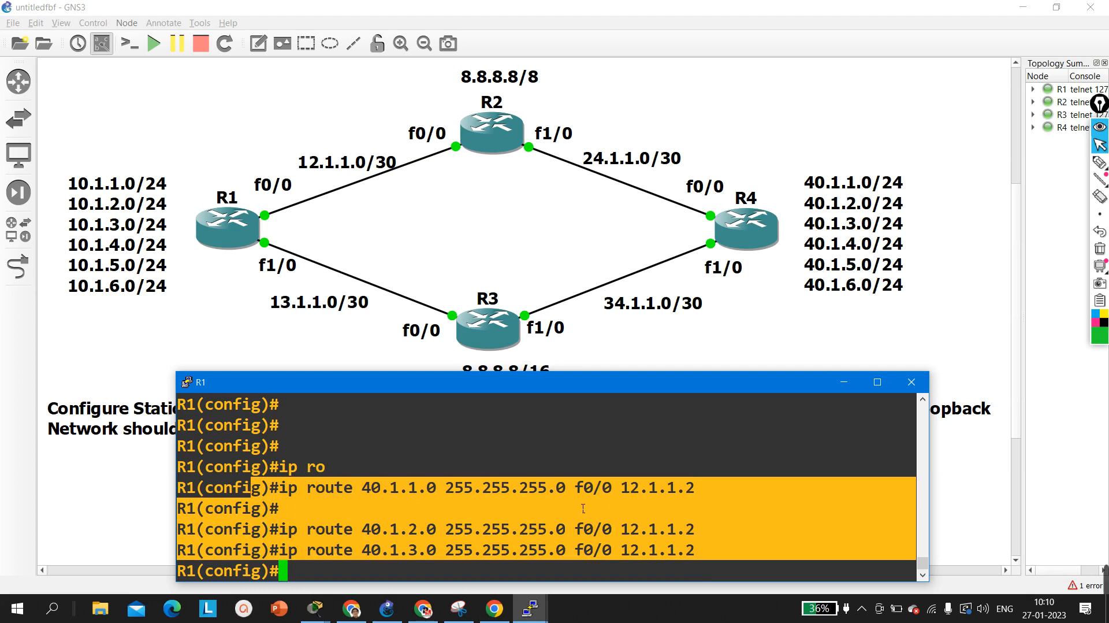
{"action": "left_click", "coordinate": [619, 495]}
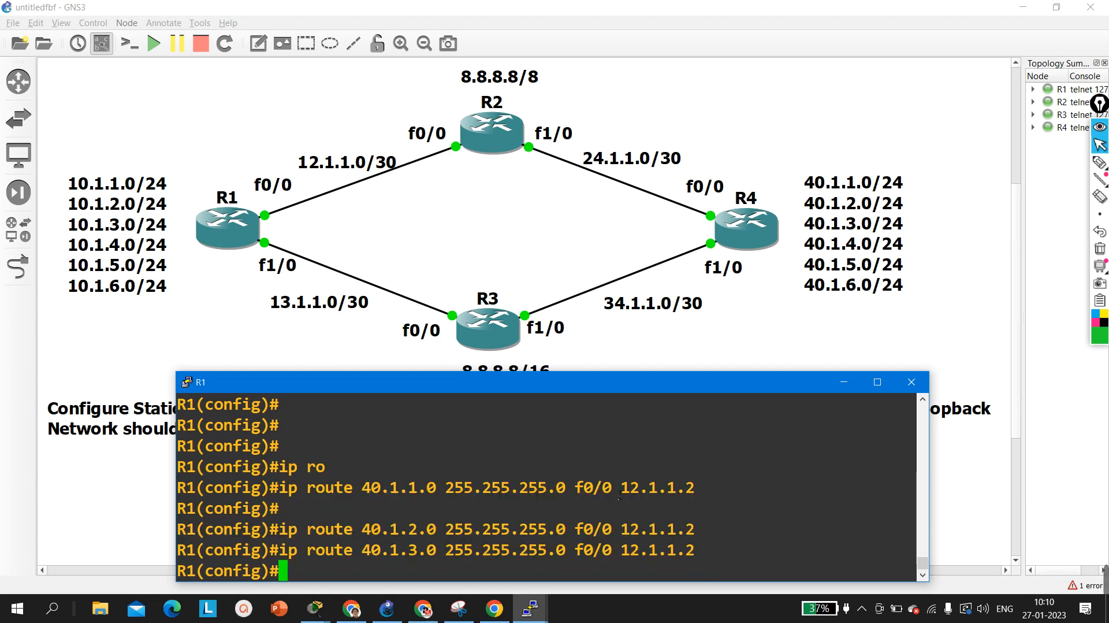
{"action": "key", "text": "Return"}
{"action": "key", "text": "Return"}
{"action": "key", "text": "Return"}
{"action": "key", "text": "Up"}
{"action": "key", "text": "Left"}
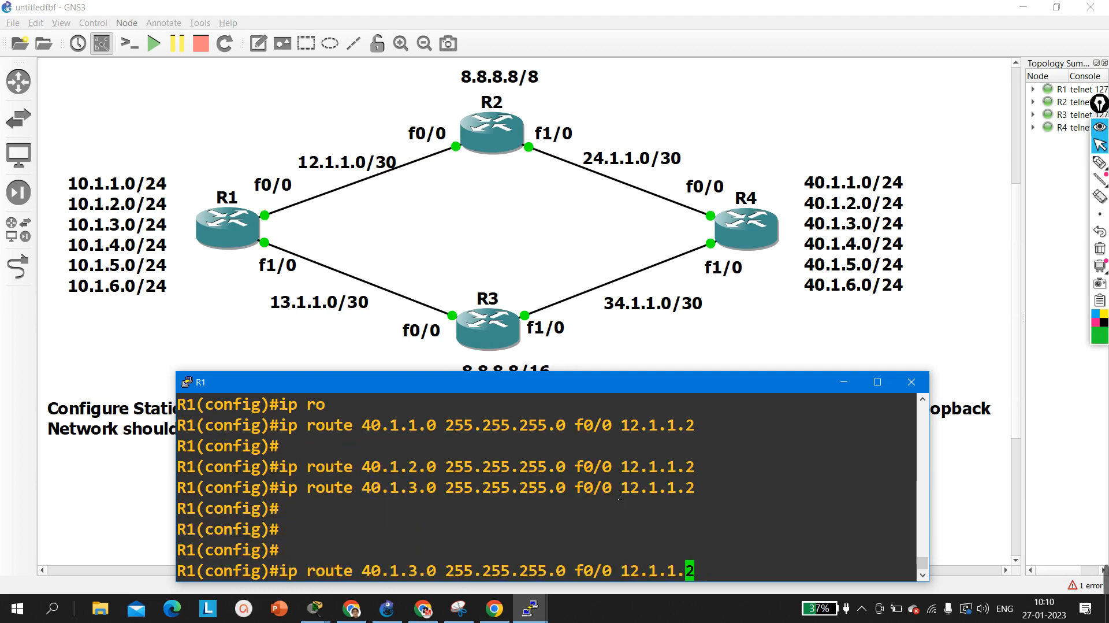
{"action": "key", "text": "Left"}
{"action": "key", "text": "Left"}
{"action": "key", "text": "Left"}
{"action": "key", "text": "Left"}
{"action": "key", "text": "Left"}
{"action": "key", "text": "Left"}
{"action": "key", "text": "Left"}
{"action": "key", "text": "Left"}
{"action": "key", "text": "Left"}
{"action": "key", "text": "Left"}
{"action": "key", "text": "Left"}
{"action": "key", "text": "Left"}
{"action": "key", "text": "Left"}
{"action": "key", "text": "Left"}
{"action": "key", "text": "Left"}
{"action": "key", "text": "Left"}
{"action": "key", "text": "Left"}
{"action": "key", "text": "Left"}
{"action": "key", "text": "Left"}
{"action": "key", "text": "Left"}
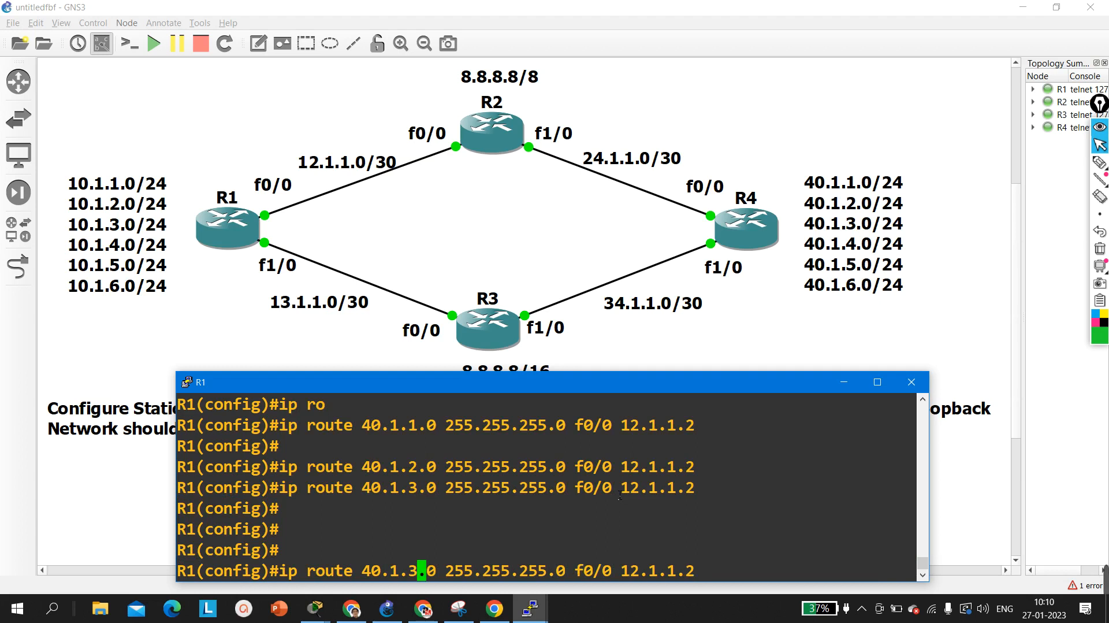
{"action": "key", "text": "BackSpace"}
{"action": "type", "text": "4"}
- Replace the exit interface and next hop in the pending 40.1.4.0 route command with f1/0 and 13.1.1.2
{"action": "key", "text": "Right"}
{"action": "key", "text": "Right"}
{"action": "key", "text": "Right"}
{"action": "key", "text": "Right"}
{"action": "key", "text": "Right"}
{"action": "key", "text": "Right"}
{"action": "key", "text": "Right"}
{"action": "key", "text": "Right"}
{"action": "key", "text": "Right"}
{"action": "key", "text": "Right"}
{"action": "key", "text": "Right"}
{"action": "key", "text": "Right"}
{"action": "key", "text": "Right"}
{"action": "key", "text": "Right"}
{"action": "key", "text": "Right"}
{"action": "key", "text": "Right"}
{"action": "key", "text": "Right"}
{"action": "key", "text": "Right"}
{"action": "key", "text": "Right"}
{"action": "key", "text": "Right"}
{"action": "key", "text": "Right"}
{"action": "key", "text": "Right"}
{"action": "key", "text": "Right"}
{"action": "key", "text": "Right"}
{"action": "key", "text": "Right"}
{"action": "key", "text": "Right"}
{"action": "key", "text": "Right"}
{"action": "key", "text": "Right"}
{"action": "key", "text": "Right"}
{"action": "key", "text": "Right"}
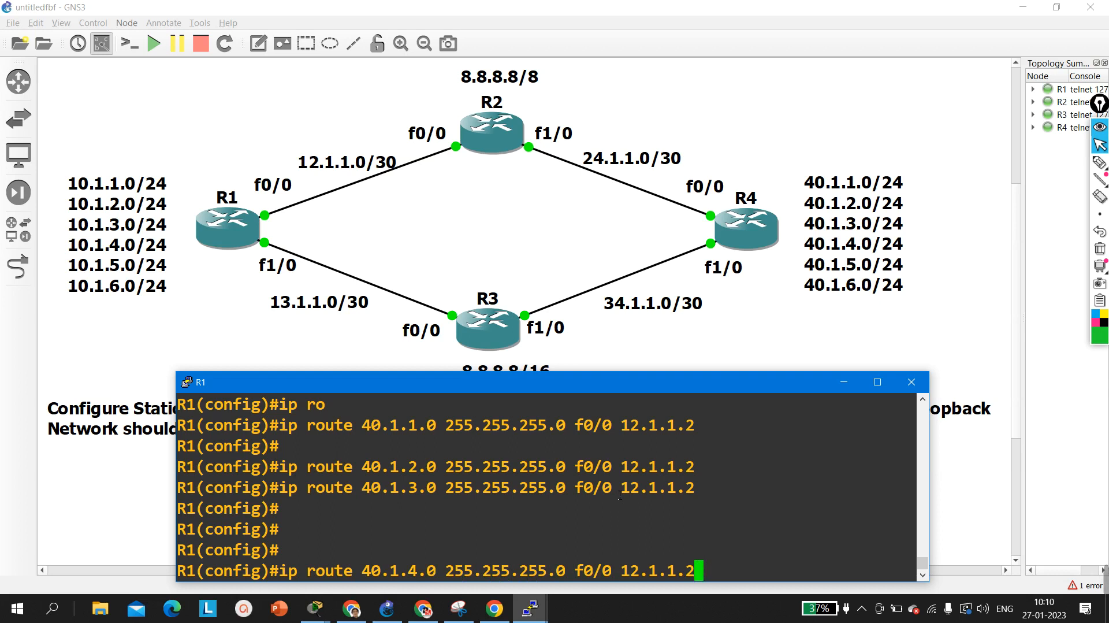
{"action": "key", "text": "BackSpace"}
{"action": "key", "text": "BackSpace"}
{"action": "key", "text": "BackSpace"}
{"action": "key", "text": "BackSpace"}
{"action": "key", "text": "BackSpace"}
{"action": "key", "text": "BackSpace"}
{"action": "key", "text": "BackSpace"}
{"action": "key", "text": "BackSpace"}
{"action": "key", "text": "BackSpace"}
{"action": "key", "text": "BackSpace"}
{"action": "key", "text": "BackSpace"}
{"action": "key", "text": "BackSpace"}
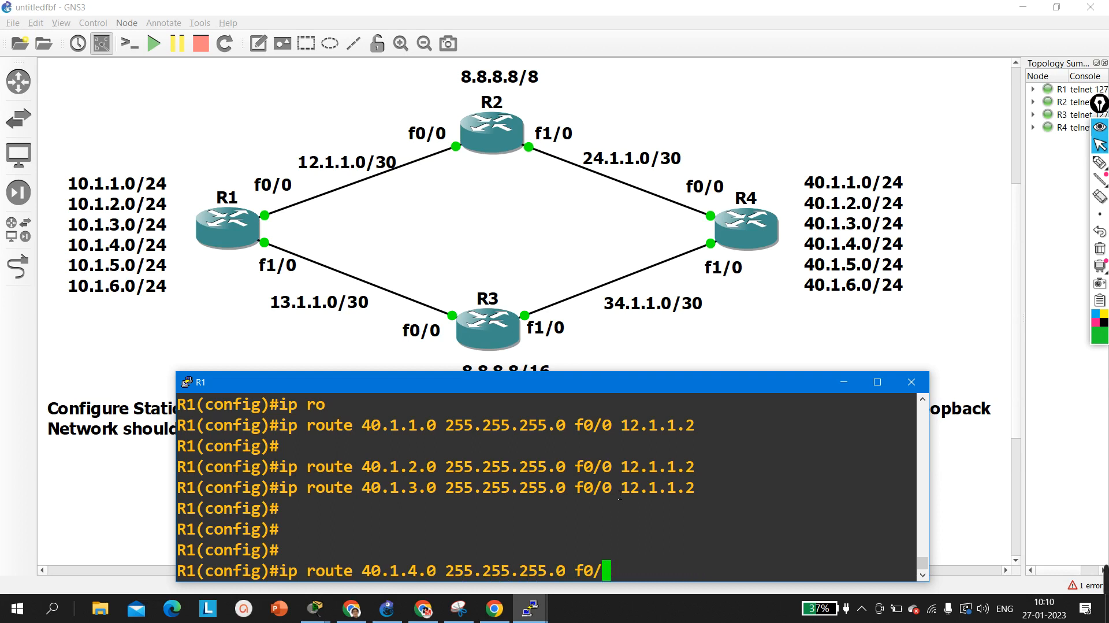
{"action": "type", "text": "1/0"}
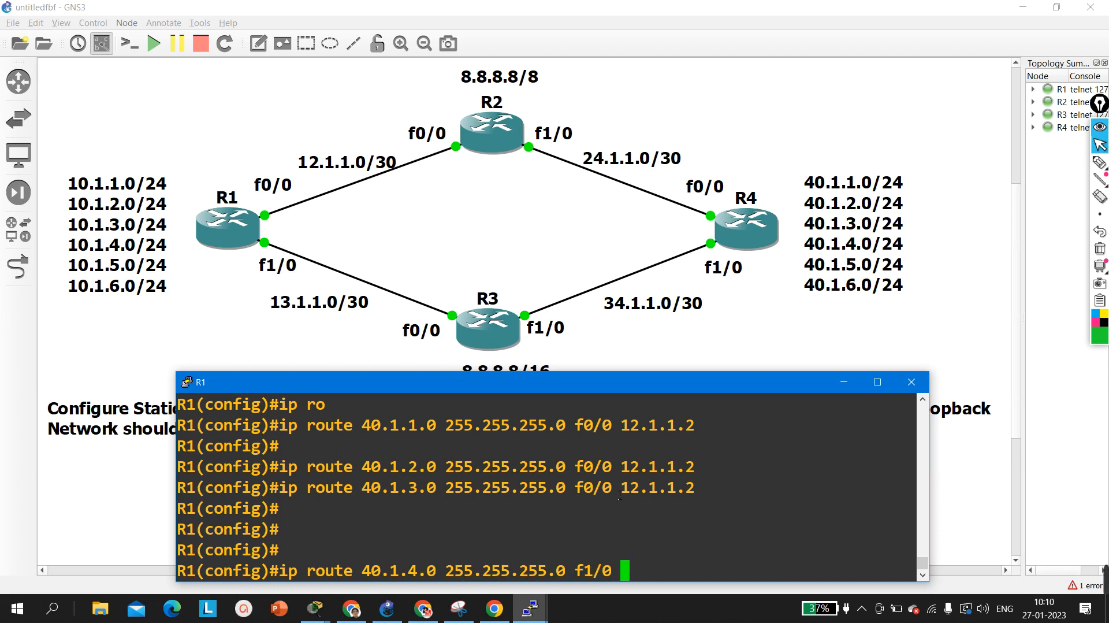
{"action": "type", "text": " 13.1"}
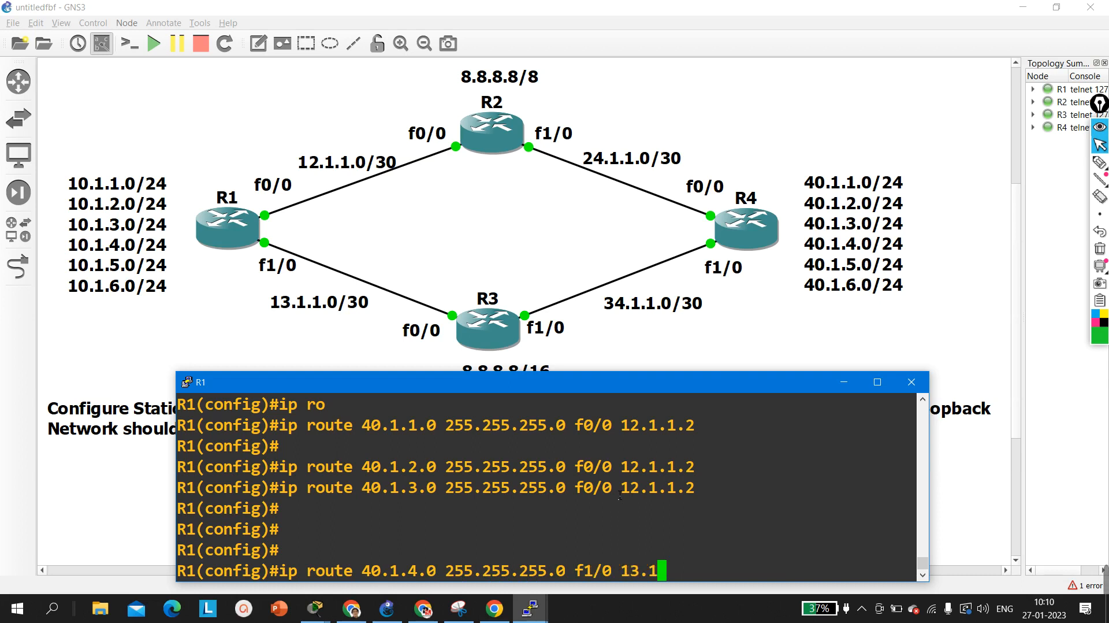
{"action": "type", "text": ".1.2"}
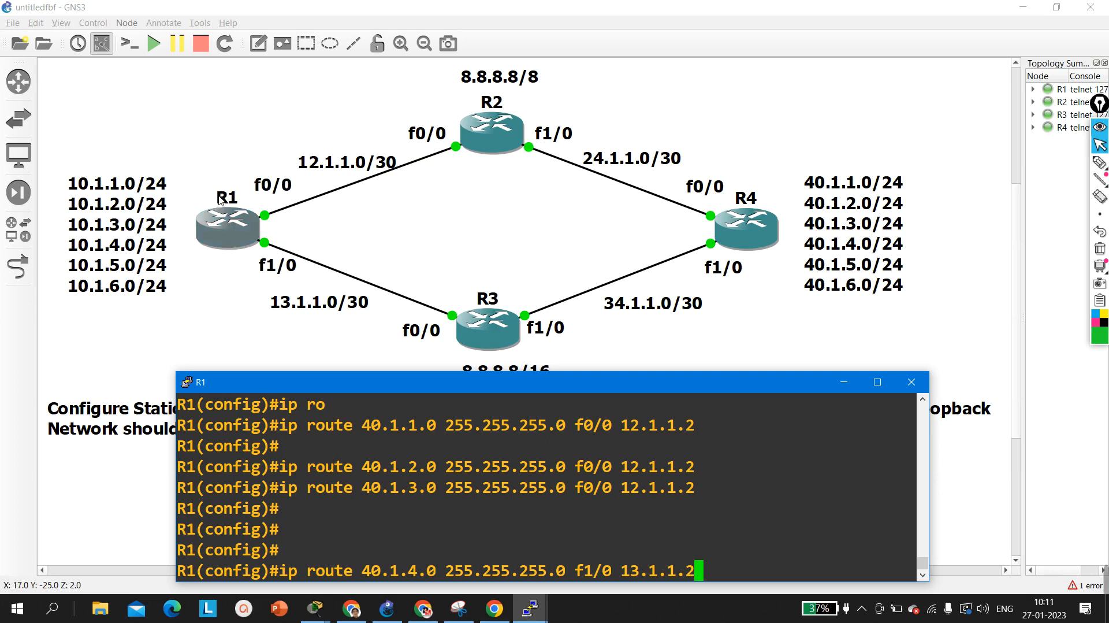
- Circle the 24.1.1.0/30 link and the network lists beside R1 and R4 with the annotation pen, marking the link
{"action": "left_click", "coordinate": [1099, 163]}
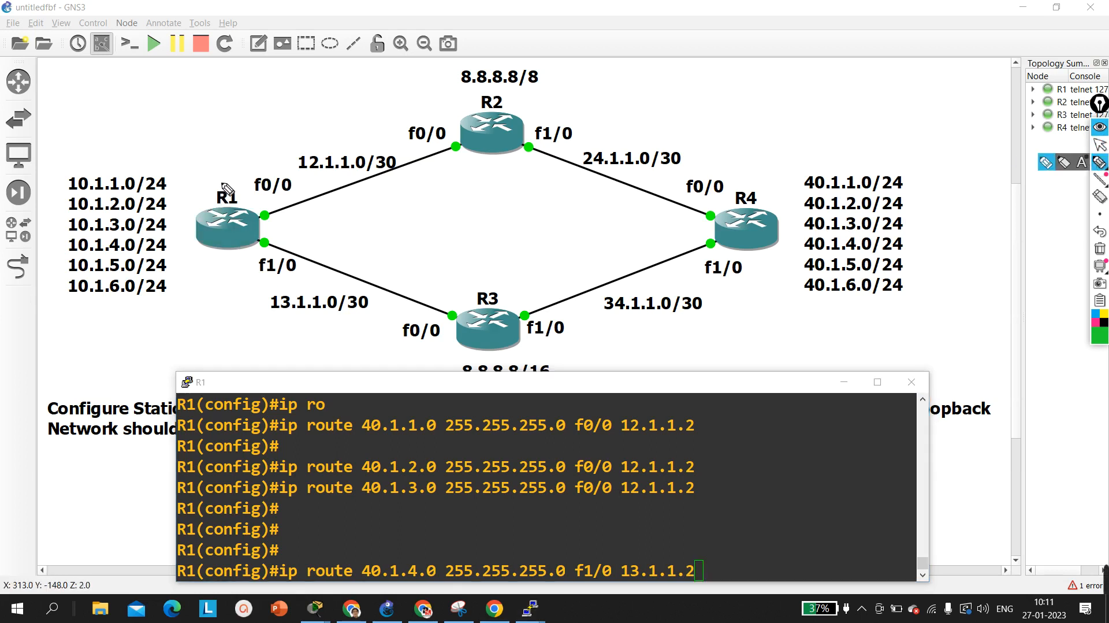
{"action": "mouse_move", "coordinate": [615, 132]}
{"action": "left_mouse_down"}
{"action": "mouse_move", "coordinate": [589, 202]}
{"action": "mouse_move", "coordinate": [618, 129]}
{"action": "left_mouse_up"}
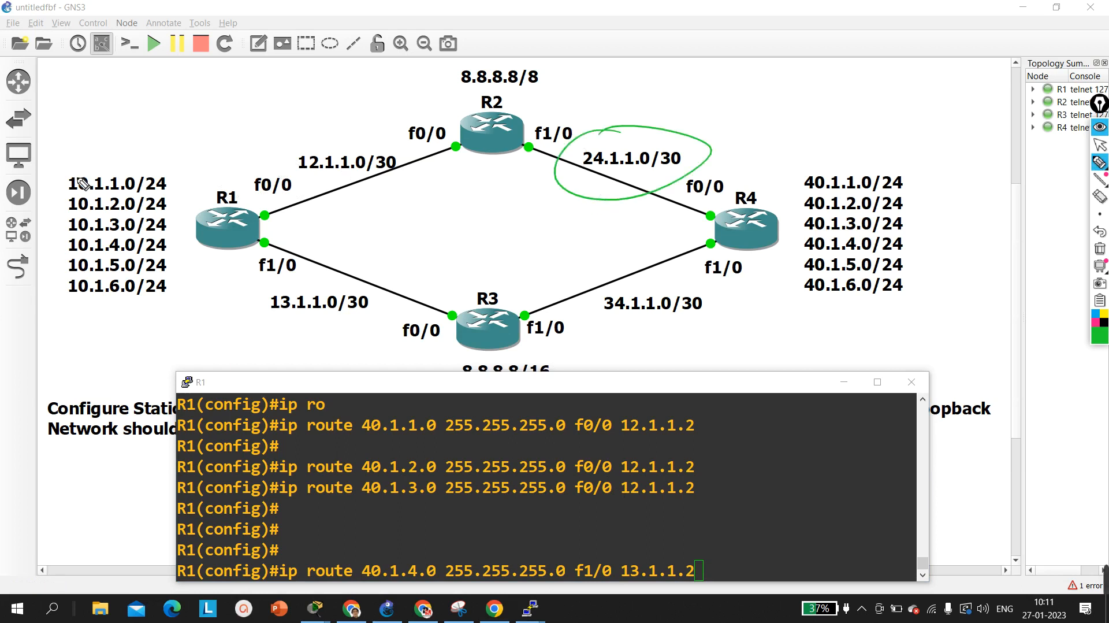
{"action": "mouse_move", "coordinate": [104, 165]}
{"action": "left_mouse_down"}
{"action": "mouse_move", "coordinate": [47, 209]}
{"action": "mouse_move", "coordinate": [62, 294]}
{"action": "mouse_move", "coordinate": [165, 297]}
{"action": "mouse_move", "coordinate": [196, 222]}
{"action": "mouse_move", "coordinate": [103, 166]}
{"action": "left_mouse_up"}
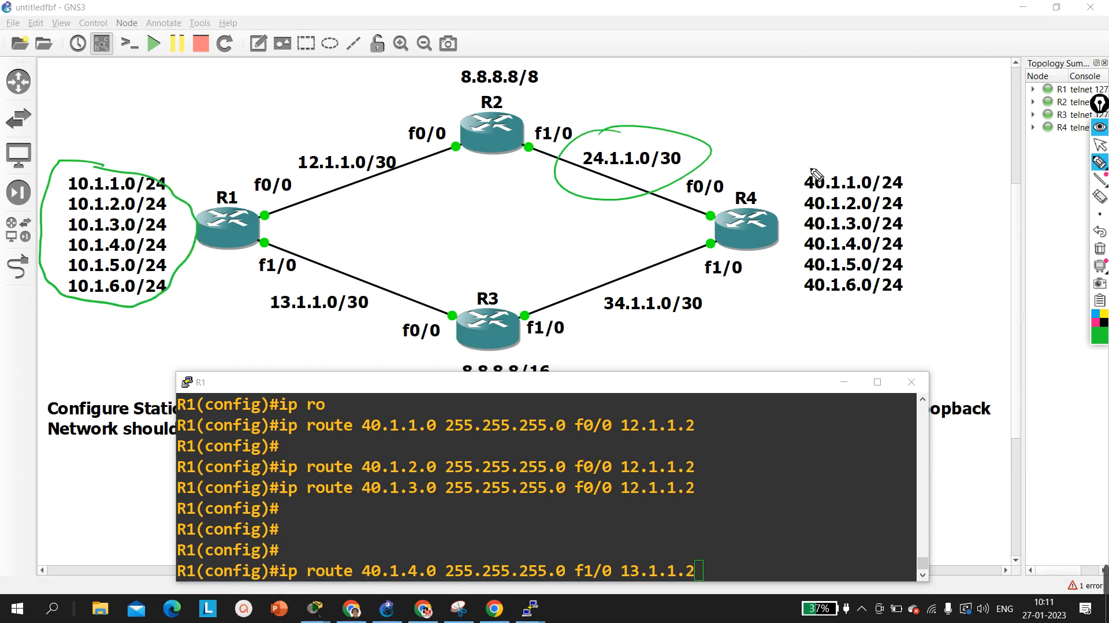
{"action": "mouse_move", "coordinate": [808, 169]}
{"action": "left_mouse_down"}
{"action": "mouse_move", "coordinate": [778, 286]}
{"action": "mouse_move", "coordinate": [950, 265]}
{"action": "mouse_move", "coordinate": [883, 165]}
{"action": "mouse_move", "coordinate": [797, 167]}
{"action": "left_mouse_up"}
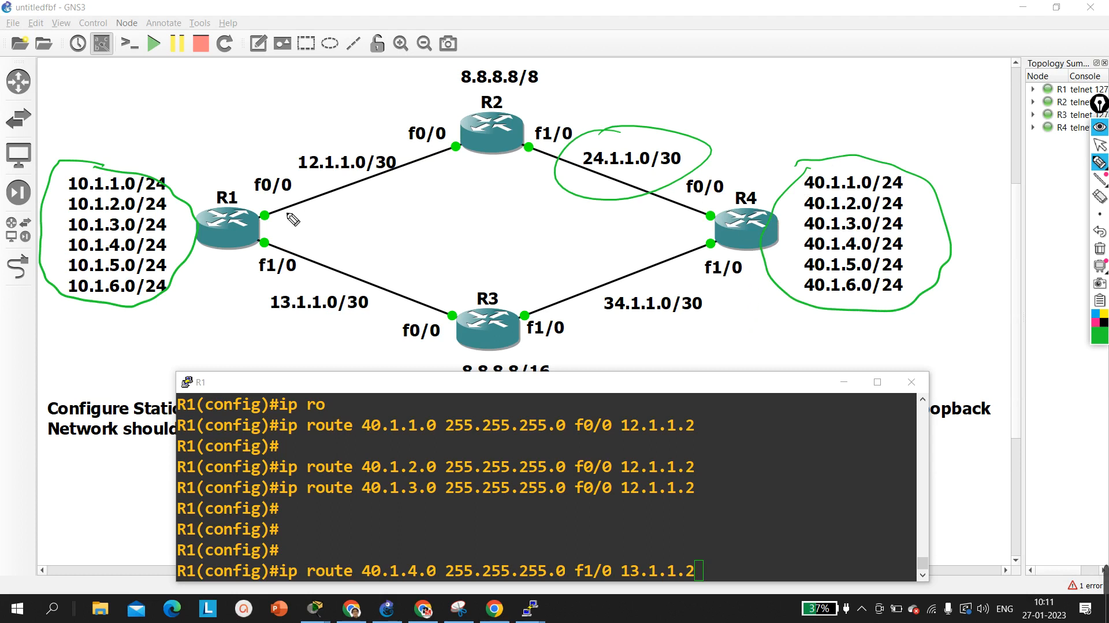
{"action": "left_click_drag", "start_coordinate": [672, 104], "coordinate": [663, 131]}
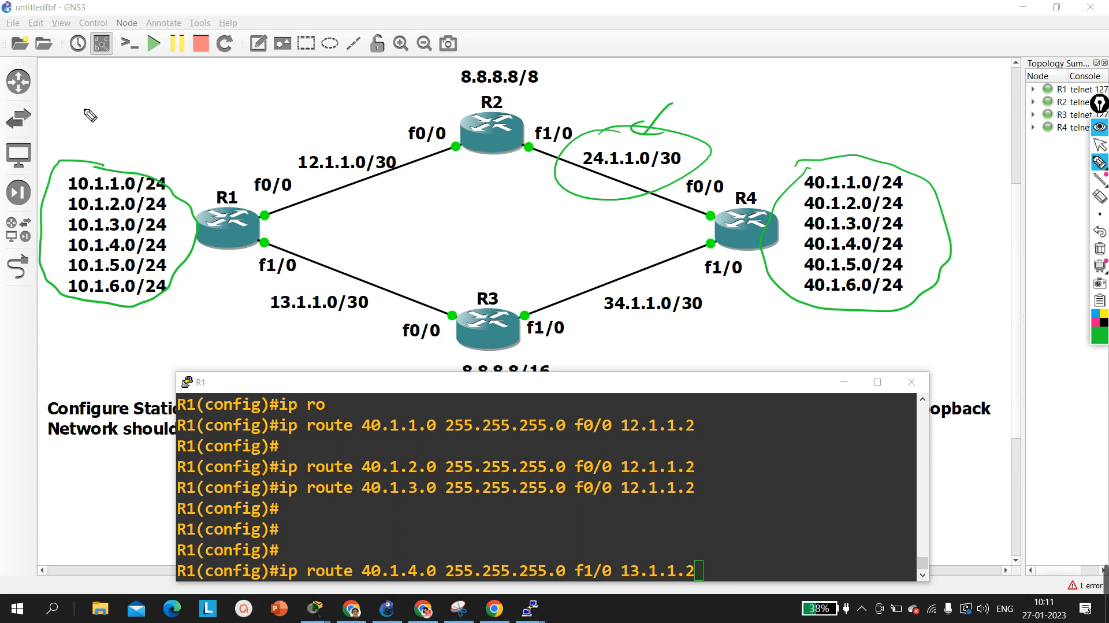
- Sketch a boxed packet from 10.1.1.1 to 40.1.1.1 and its path from R1 through R2 to R4, then clear all annotations
{"action": "mouse_move", "coordinate": [81, 106]}
{"action": "left_mouse_down"}
{"action": "mouse_move", "coordinate": [165, 127]}
{"action": "mouse_move", "coordinate": [232, 115]}
{"action": "mouse_move", "coordinate": [263, 138]}
{"action": "mouse_move", "coordinate": [315, 139]}
{"action": "mouse_move", "coordinate": [61, 132]}
{"action": "left_mouse_up"}
{"action": "left_click", "coordinate": [252, 122]}
{"action": "left_click", "coordinate": [282, 124]}
{"action": "left_click", "coordinate": [310, 125]}
{"action": "mouse_move", "coordinate": [78, 83]}
{"action": "left_mouse_down"}
{"action": "mouse_move", "coordinate": [301, 103]}
{"action": "mouse_move", "coordinate": [194, 141]}
{"action": "mouse_move", "coordinate": [68, 131]}
{"action": "left_mouse_up"}
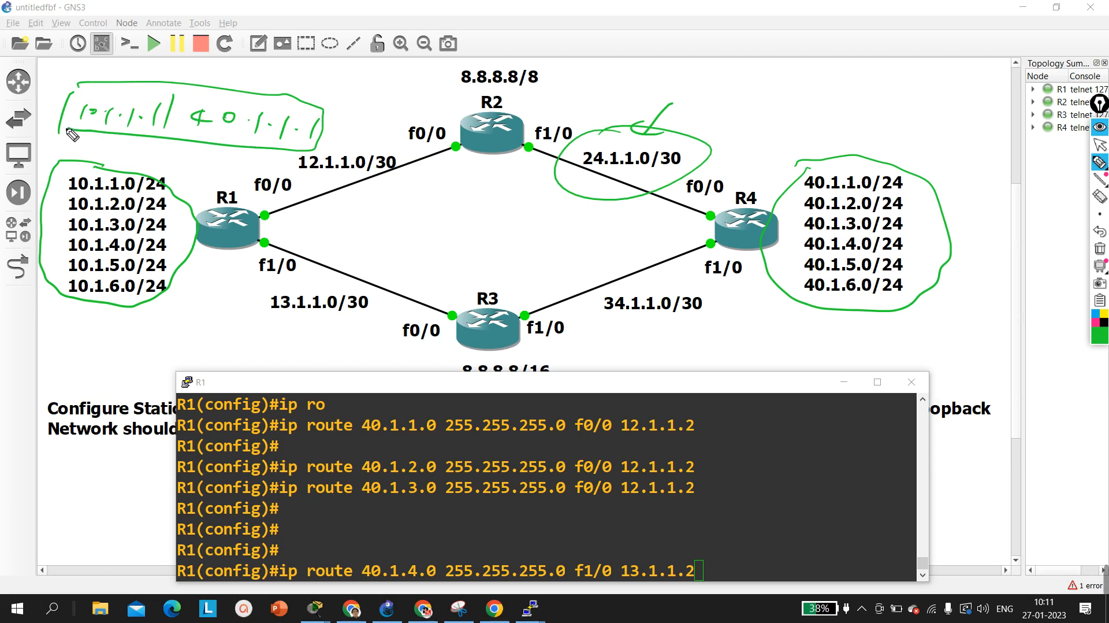
{"action": "left_click_drag", "start_coordinate": [225, 191], "coordinate": [407, 140]}
{"action": "left_click_drag", "start_coordinate": [376, 133], "coordinate": [407, 139]}
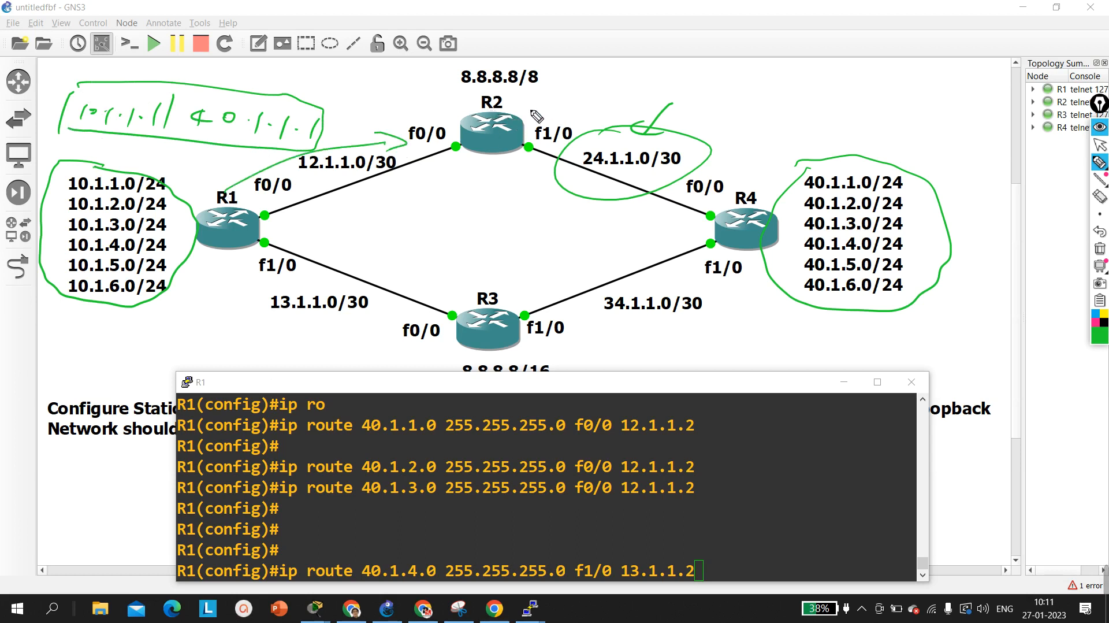
{"action": "mouse_move", "coordinate": [523, 110]}
{"action": "left_mouse_down"}
{"action": "mouse_move", "coordinate": [716, 215]}
{"action": "mouse_move", "coordinate": [693, 215]}
{"action": "left_mouse_up"}
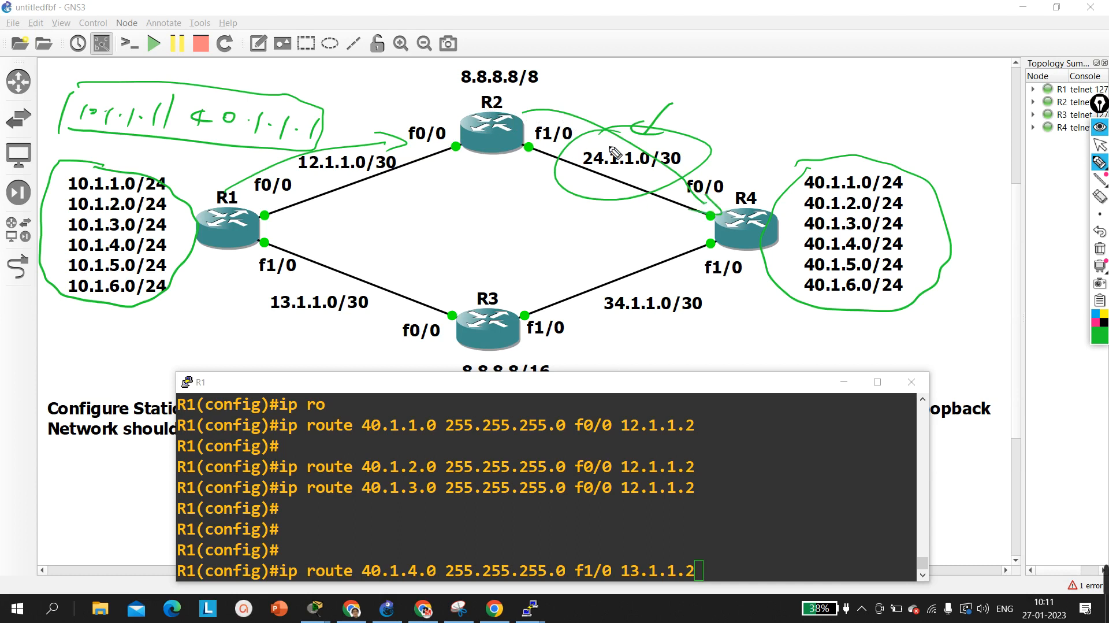
{"action": "mouse_move", "coordinate": [613, 153]}
{"action": "left_mouse_down"}
{"action": "mouse_move", "coordinate": [652, 130]}
{"action": "mouse_move", "coordinate": [560, 159]}
{"action": "mouse_move", "coordinate": [710, 178]}
{"action": "mouse_move", "coordinate": [602, 133]}
{"action": "left_mouse_up"}
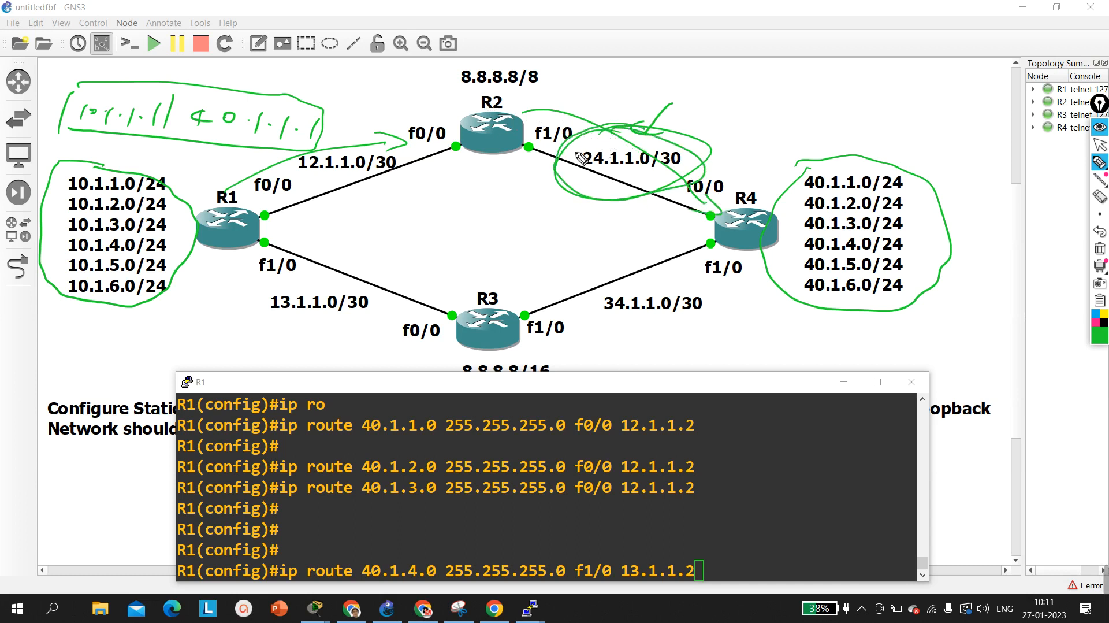
{"action": "left_click", "coordinate": [1099, 248]}
{"action": "left_click", "coordinate": [1091, 144]}
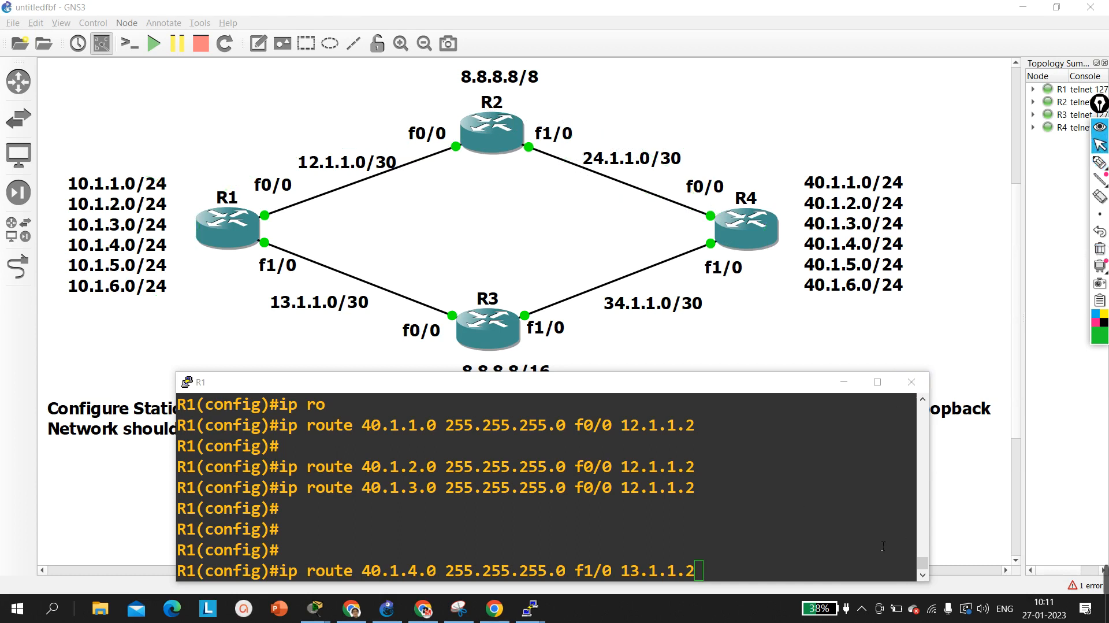
- Submit the pending 40.1.4.0 route command in R1's console
{"action": "left_click", "coordinate": [745, 538]}
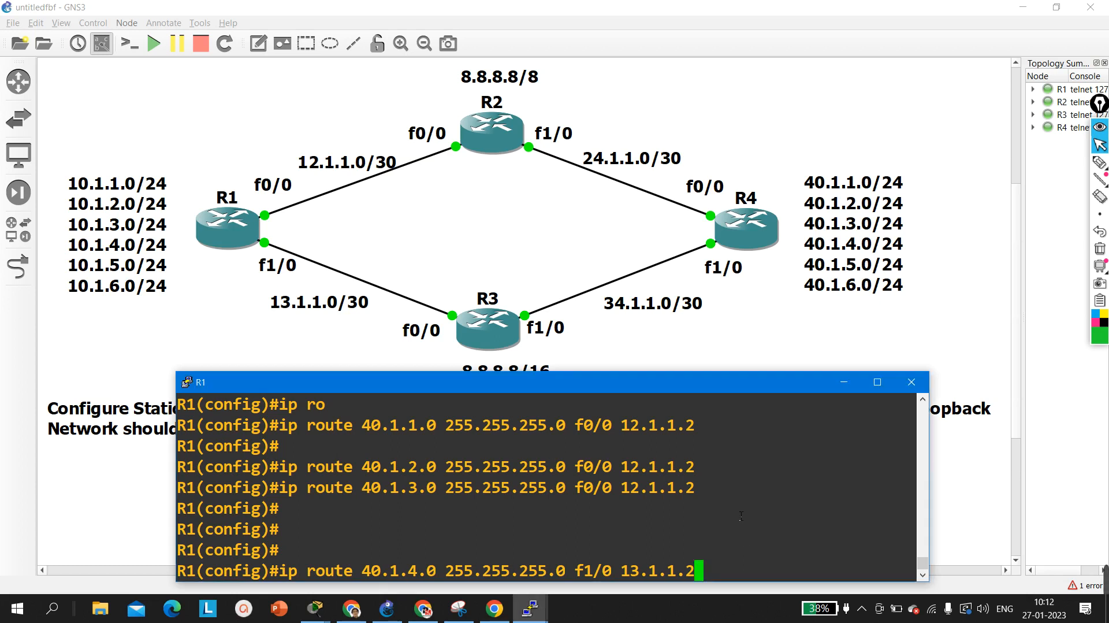
{"action": "key", "text": "Return"}
{"action": "key", "text": "Return"}
{"action": "key", "text": "Return"}
- Reuse the last route command on R1 to add network 40.1.5.0 255.255.255.0 via f1/0 and 13.1.1.2
{"action": "key", "text": "Up"}
{"action": "key", "text": "Left"}
{"action": "key", "text": "Left"}
{"action": "key", "text": "Left"}
{"action": "key", "text": "Left"}
{"action": "key", "text": "Left"}
{"action": "key", "text": "Left"}
{"action": "key", "text": "Left"}
{"action": "key", "text": "Left"}
{"action": "key", "text": "Left"}
{"action": "key", "text": "Left"}
{"action": "key", "text": "Left"}
{"action": "key", "text": "Left"}
{"action": "key", "text": "Left"}
{"action": "key", "text": "Left"}
{"action": "key", "text": "Left"}
{"action": "key", "text": "Left"}
{"action": "key", "text": "Left"}
{"action": "key", "text": "Left"}
{"action": "key", "text": "Left"}
{"action": "key", "text": "Left"}
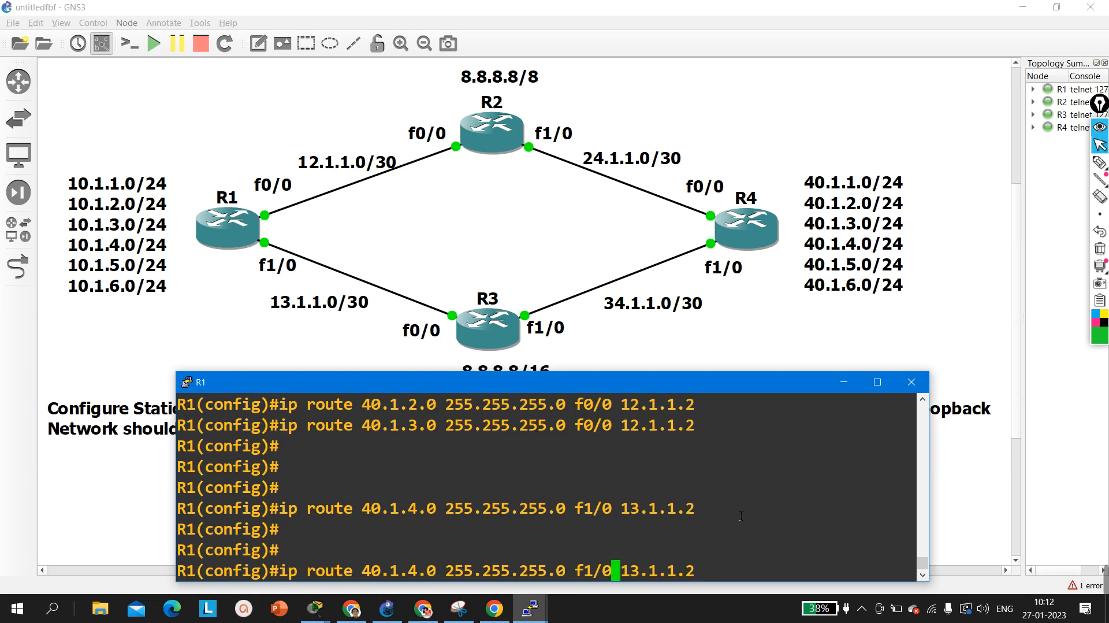
{"action": "key", "text": "BackSpace"}
{"action": "type", "text": "5"}
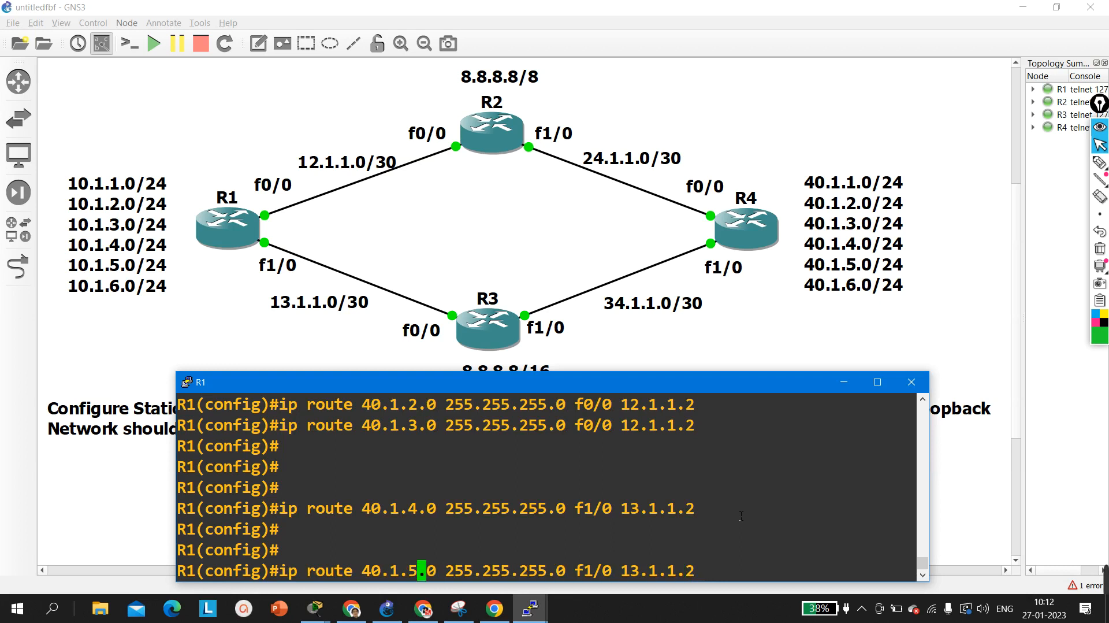
{"action": "key", "text": "Return"}
- Reuse the previous route command on R1 to add network 40.1.6.0 255.255.255.0 via f1/0 and 13.1.1.2
{"action": "key", "text": "Up"}
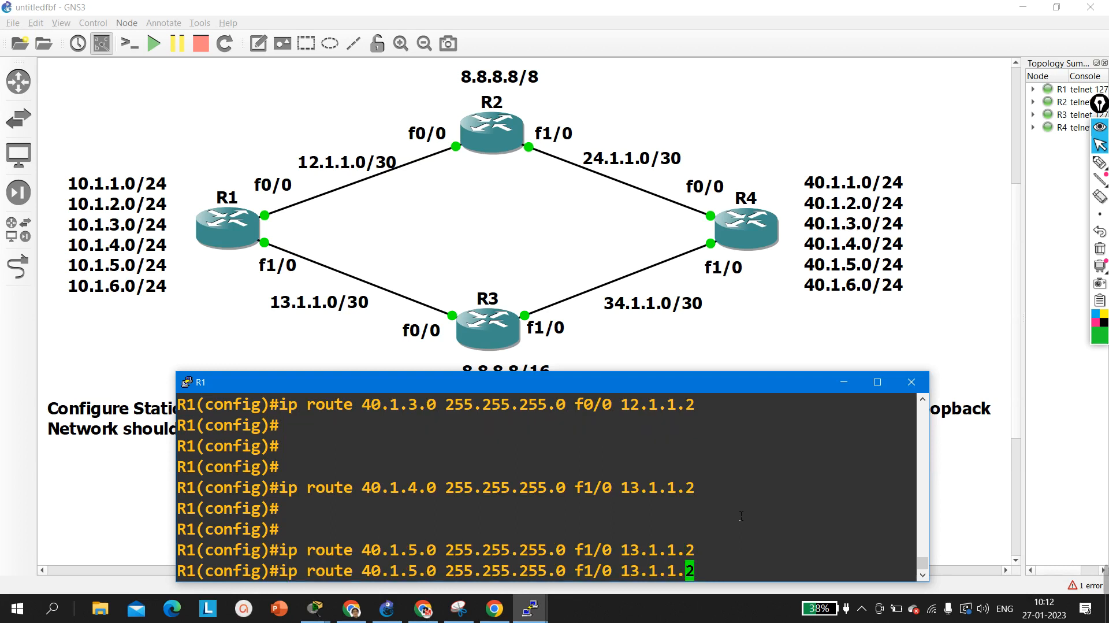
{"action": "key", "text": "Left"}
{"action": "key", "text": "Left"}
{"action": "key", "text": "Left"}
{"action": "key", "text": "Left"}
{"action": "key", "text": "Left"}
{"action": "key", "text": "Left"}
{"action": "key", "text": "Left"}
{"action": "key", "text": "Left"}
{"action": "key", "text": "Left"}
{"action": "key", "text": "Left"}
{"action": "key", "text": "Left"}
{"action": "key", "text": "Left"}
{"action": "key", "text": "Left"}
{"action": "key", "text": "Left"}
{"action": "key", "text": "Left"}
{"action": "key", "text": "Left"}
{"action": "key", "text": "Left"}
{"action": "key", "text": "Left"}
{"action": "key", "text": "Left"}
{"action": "key", "text": "Left"}
{"action": "key", "text": "BackSpace"}
{"action": "type", "text": "6"}
{"action": "key", "text": "Return"}
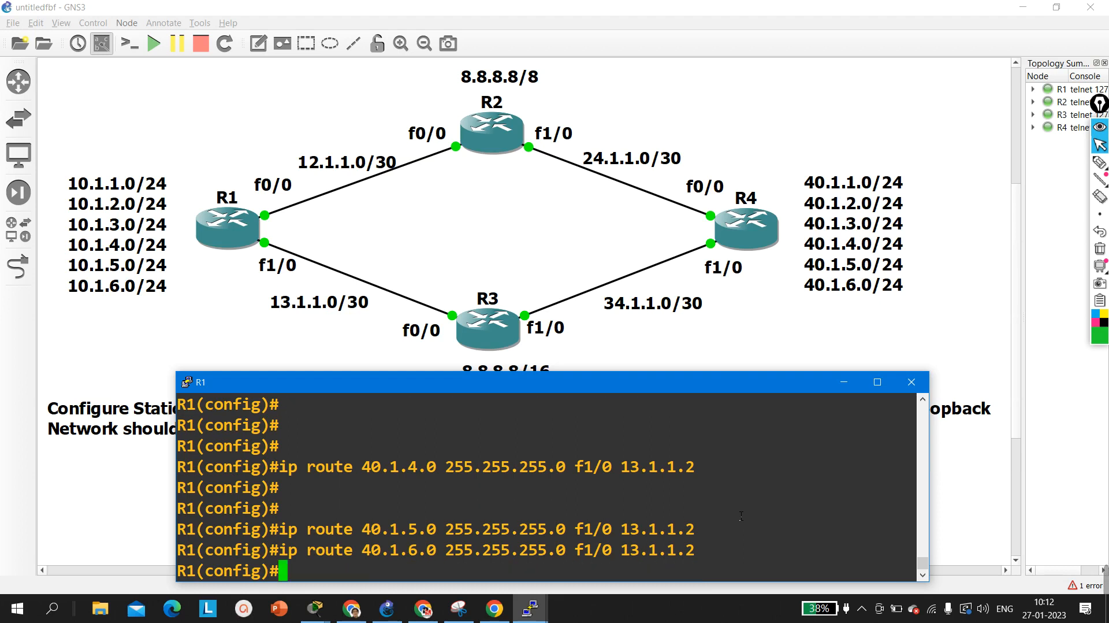
{"action": "key", "text": "Return"}
{"action": "key", "text": "Return"}
{"action": "key", "text": "Return"}
{"action": "key", "text": "Return"}
{"action": "key", "text": "Return"}
{"action": "key", "text": "Return"}
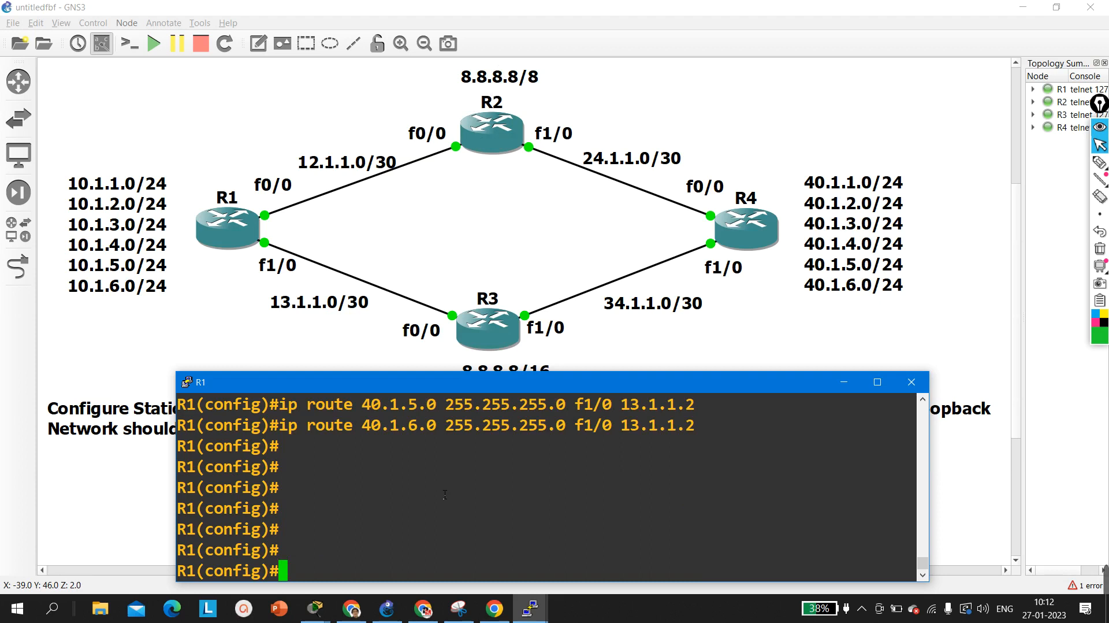
- Try to add a static route on R1 for 8.8.8.8 255.255.0.0 via f1/0 and 13.1.1.2
{"action": "type", "text": "ip rout"}
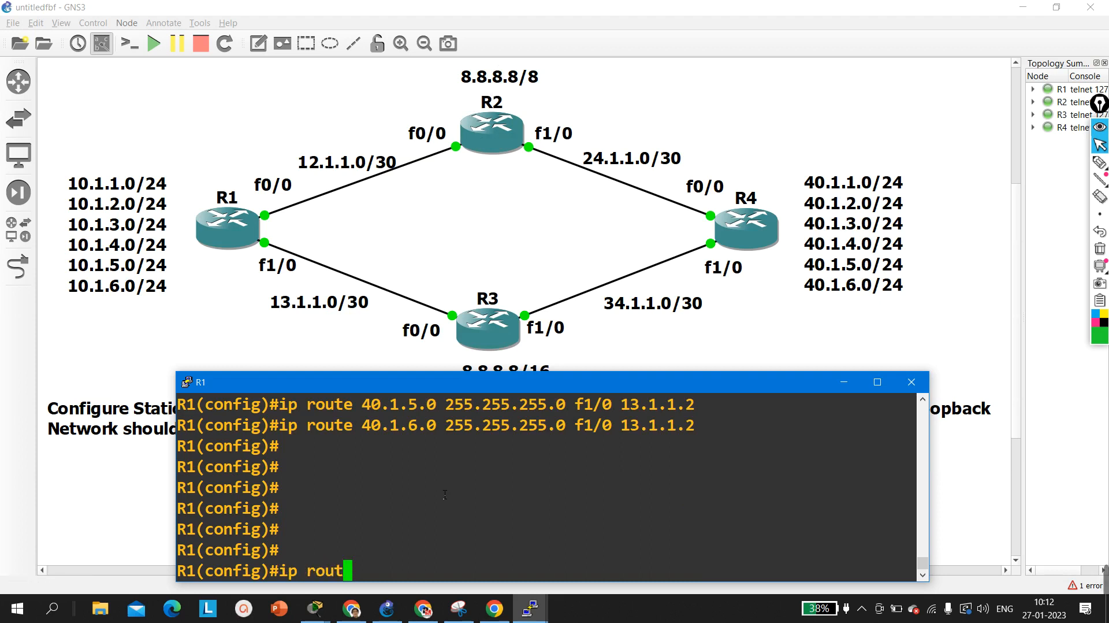
{"action": "type", "text": "e 8.88.8"}
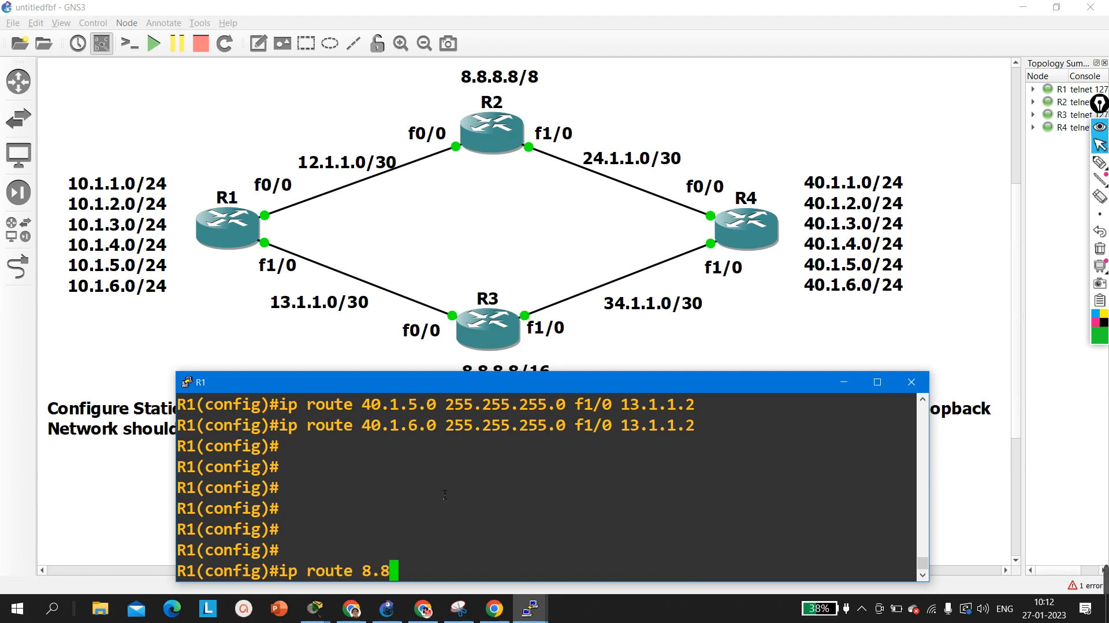
{"action": "key", "text": "BackSpace"}
{"action": "key", "text": "BackSpace"}
{"action": "key", "text": "BackSpace"}
{"action": "type", "text": ".8.8 "}
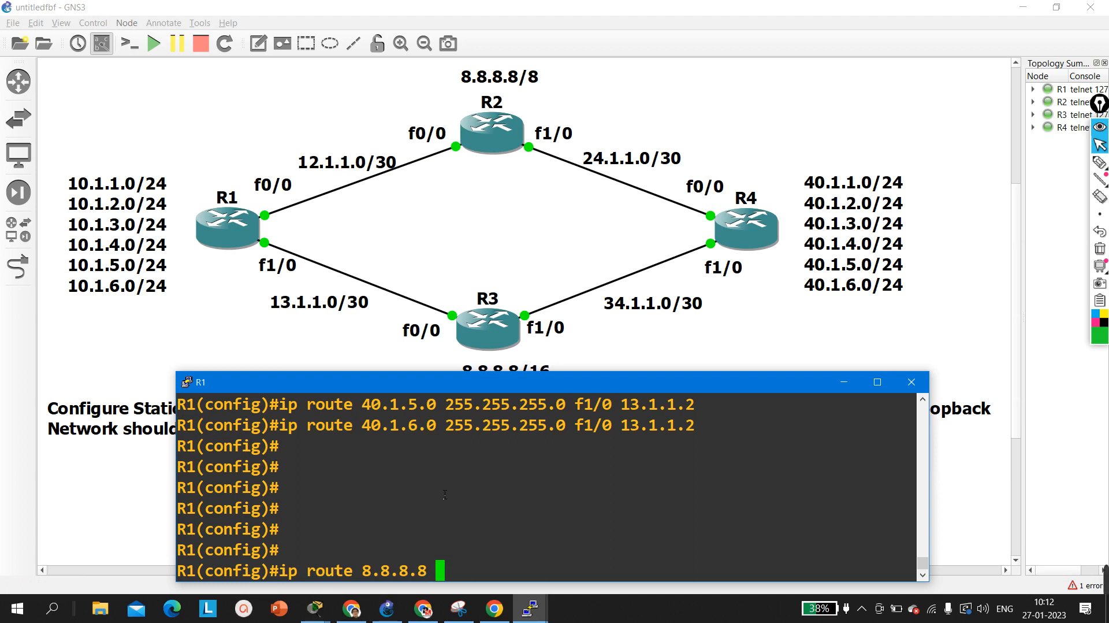
{"action": "type", "text": "255.255"}
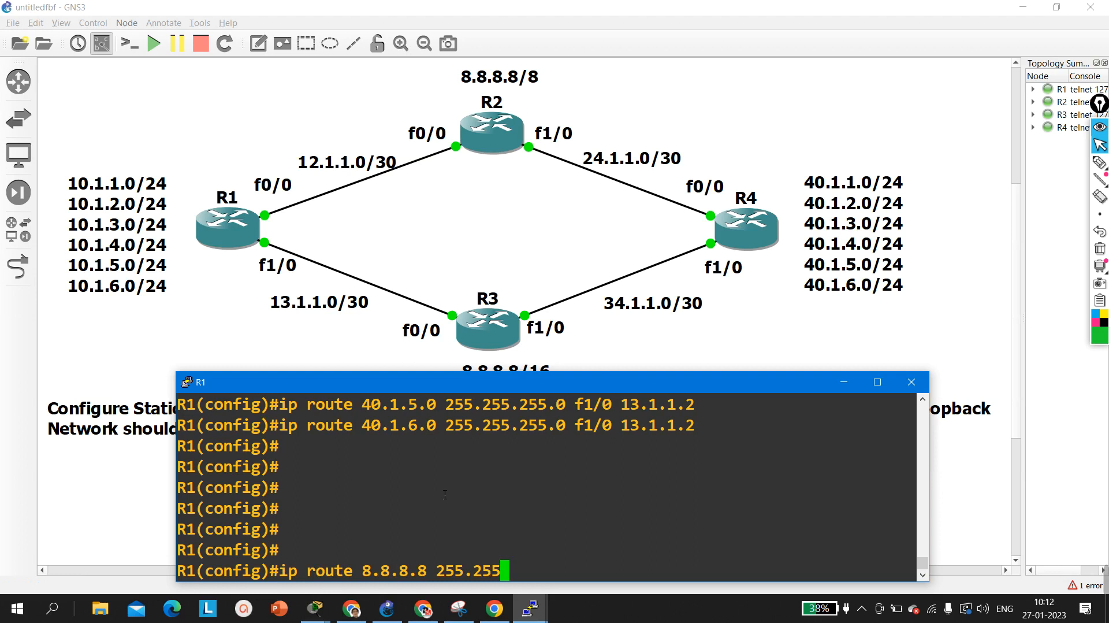
{"action": "type", "text": ".0.0 "}
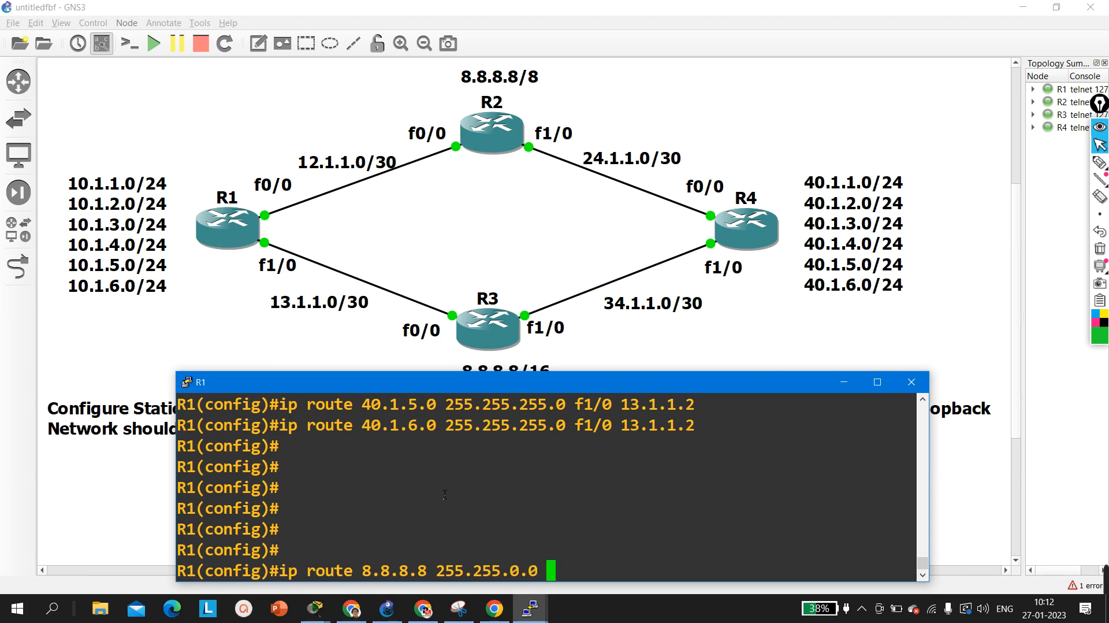
{"action": "type", "text": "d"}
{"action": "key", "text": "BackSpace"}
{"action": "type", "text": "f1/0"}
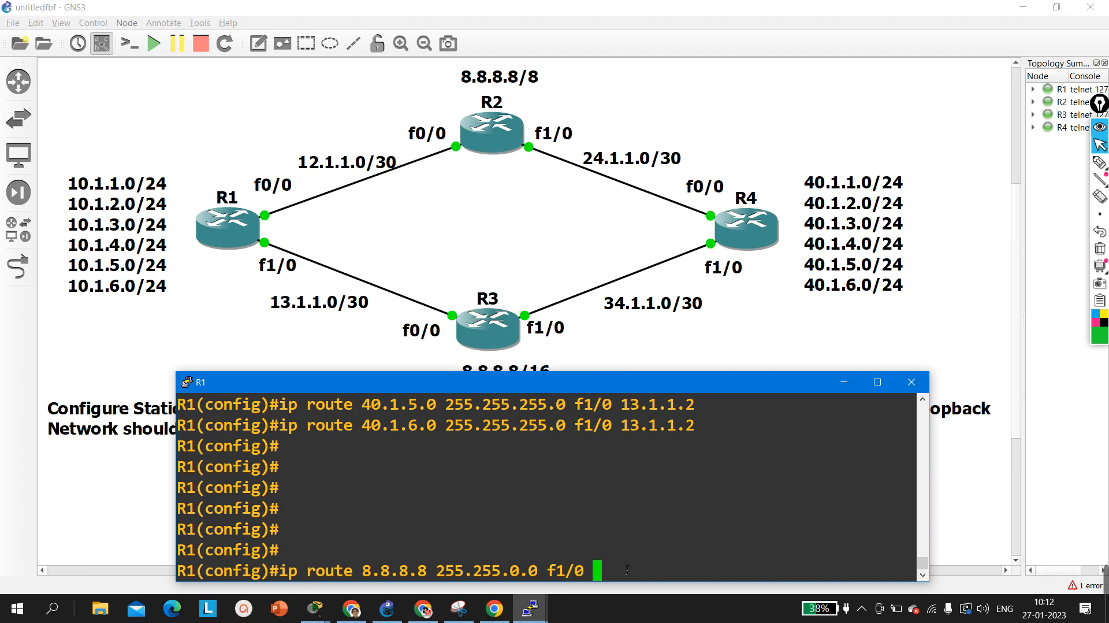
{"action": "left_click_drag", "start_coordinate": [598, 571], "coordinate": [559, 577]}
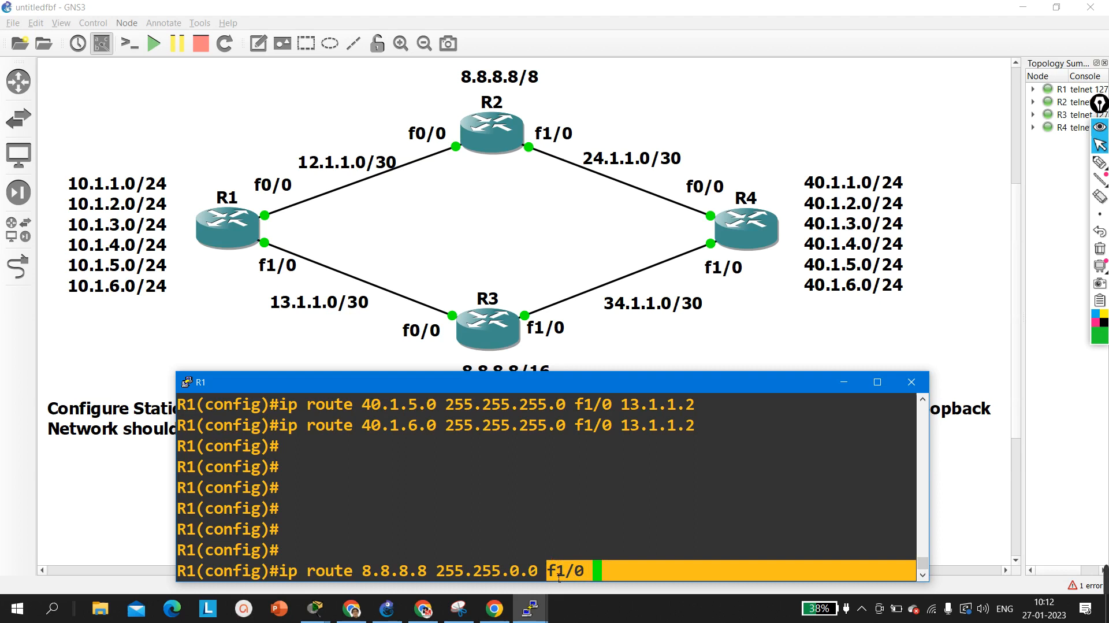
{"action": "left_click", "coordinate": [602, 572]}
{"action": "type", "text": "13.1.1."}
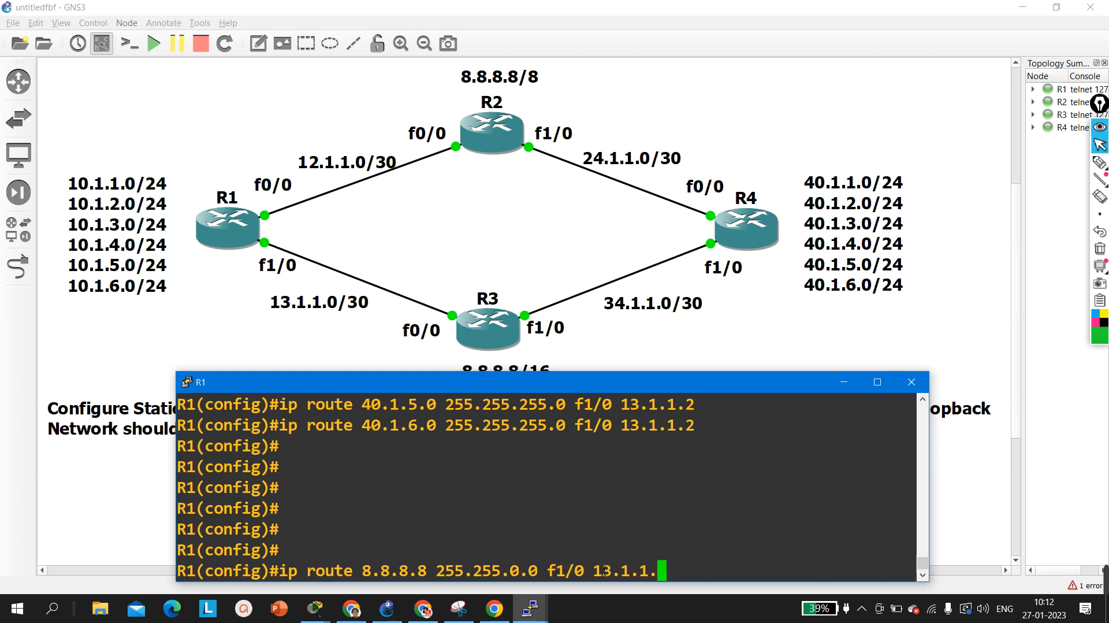
{"action": "type", "text": "2"}
{"action": "key", "text": "Return"}
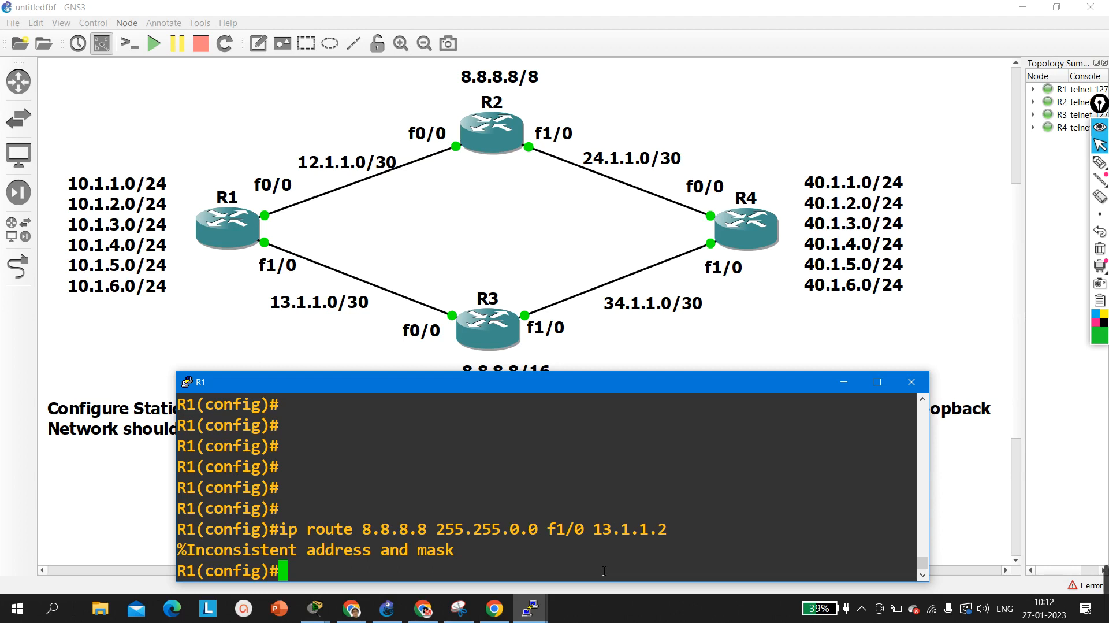
- Retry the same 8.8.8.8 route command on R1 without changing it
{"action": "key", "text": "Up"}
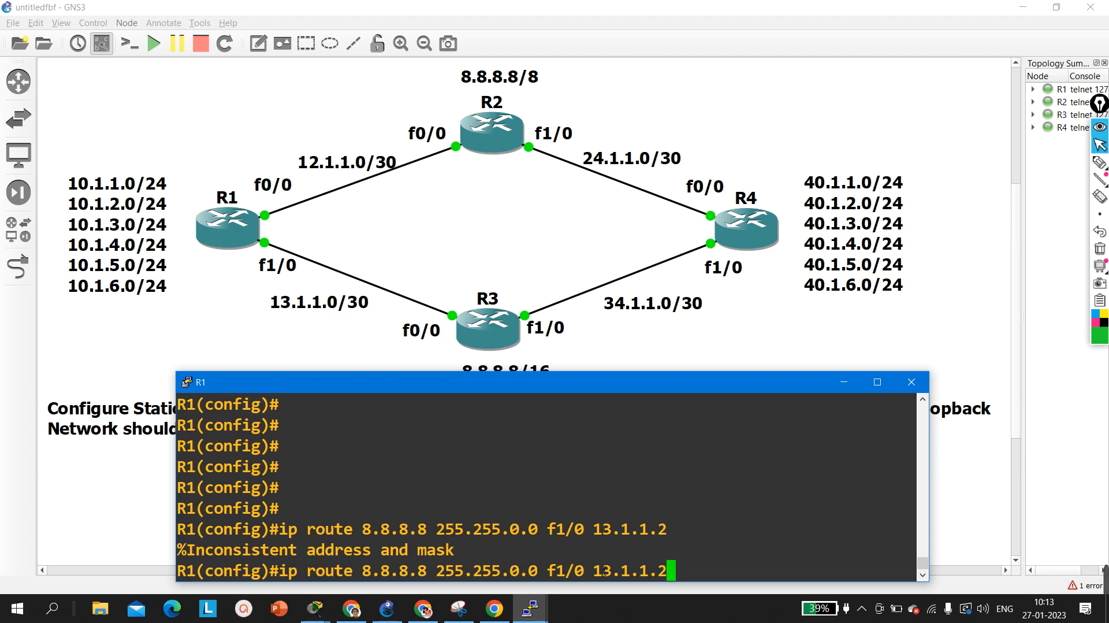
{"action": "key", "text": "Return"}
{"action": "key", "text": "Return"}
{"action": "key", "text": "Return"}
- Recall the 8.8.8.8 route command on R1, strip everything after the destination address, and query the help for the next parameter
{"action": "key", "text": "Up"}
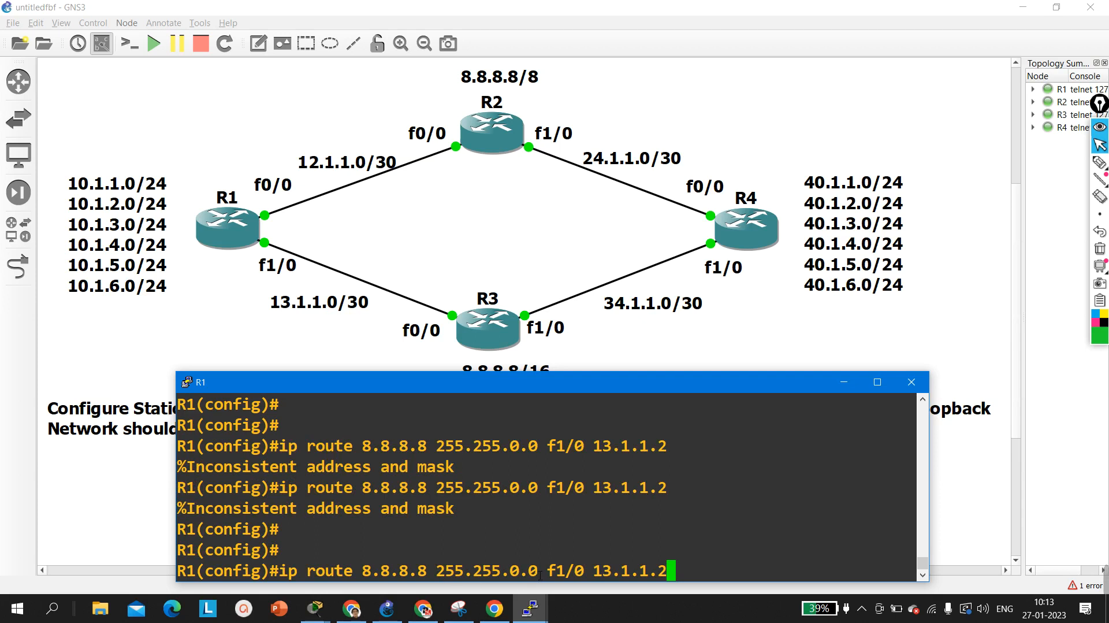
{"action": "key", "text": "BackSpace"}
{"action": "key", "text": "BackSpace"}
{"action": "key", "text": "BackSpace"}
{"action": "key", "text": "BackSpace"}
{"action": "key", "text": "BackSpace"}
{"action": "key", "text": "BackSpace"}
{"action": "key", "text": "BackSpace"}
{"action": "key", "text": "BackSpace"}
{"action": "key", "text": "BackSpace"}
{"action": "key", "text": "BackSpace"}
{"action": "key", "text": "BackSpace"}
{"action": "key", "text": "BackSpace"}
{"action": "key", "text": "BackSpace"}
{"action": "key", "text": "BackSpace"}
{"action": "key", "text": "BackSpace"}
{"action": "key", "text": "BackSpace"}
{"action": "key", "text": "BackSpace"}
{"action": "key", "text": "BackSpace"}
{"action": "key", "text": "BackSpace"}
{"action": "key", "text": "BackSpace"}
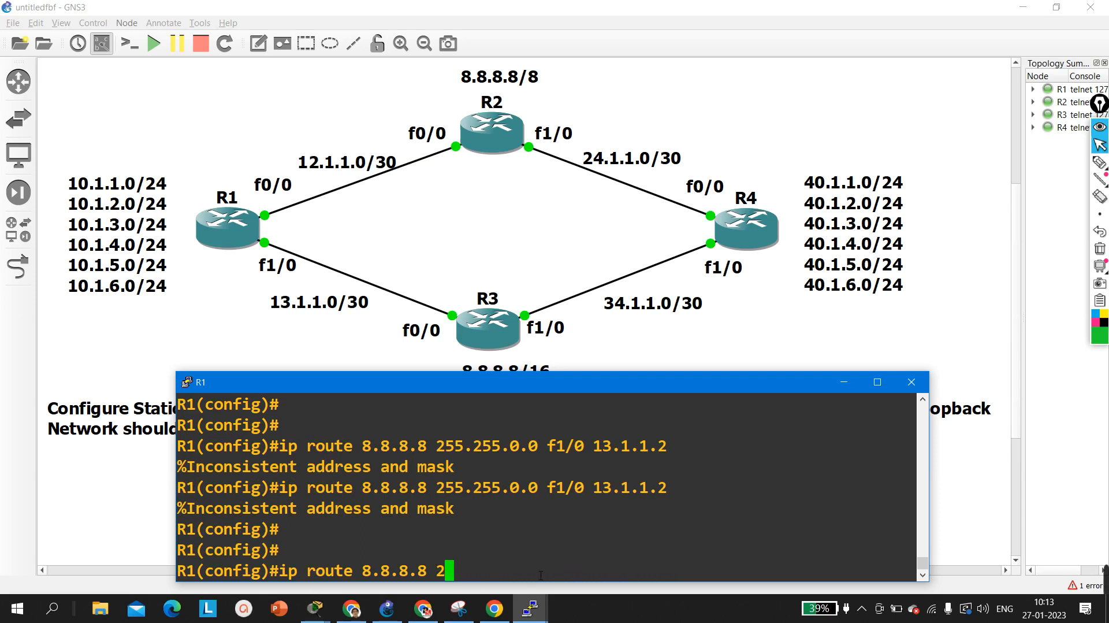
{"action": "type", "text": "?"}
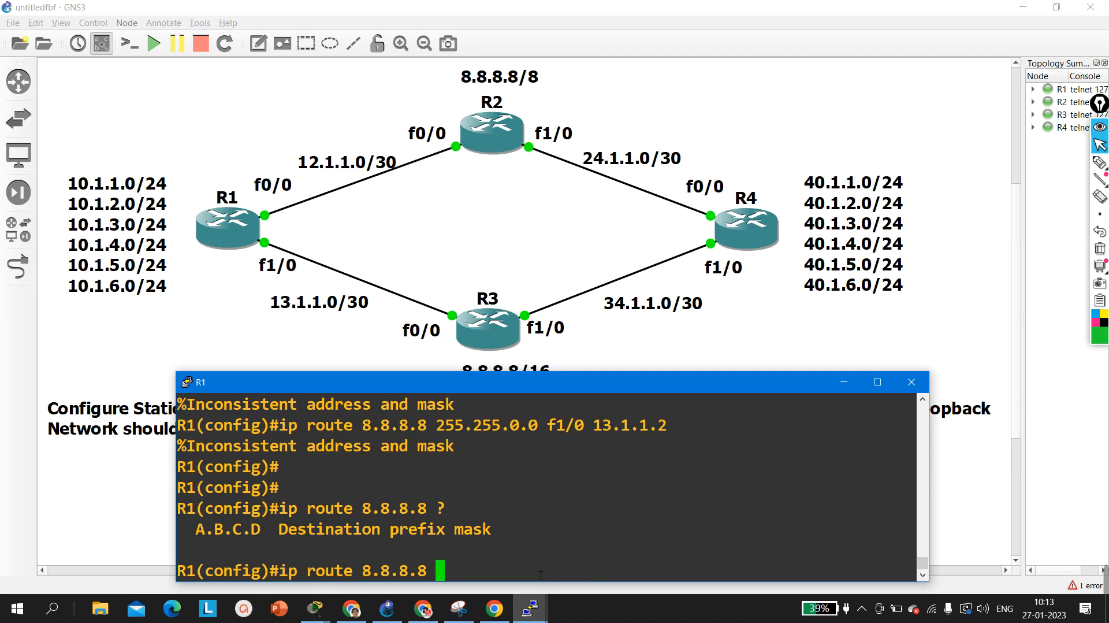
- Using the inline command help, try to route 8.8.8.8 255.255.0.0 on R1 via fastEthernet 1/0 and 13.1.1.2
{"action": "type", "text": "255.255."}
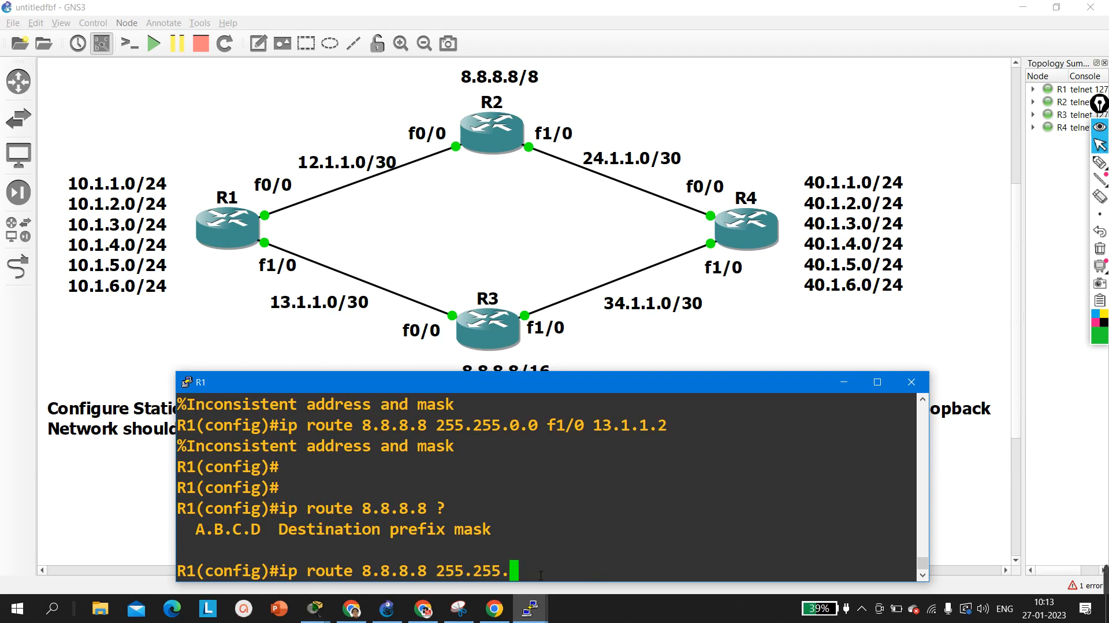
{"action": "type", "text": "0.0 ?"}
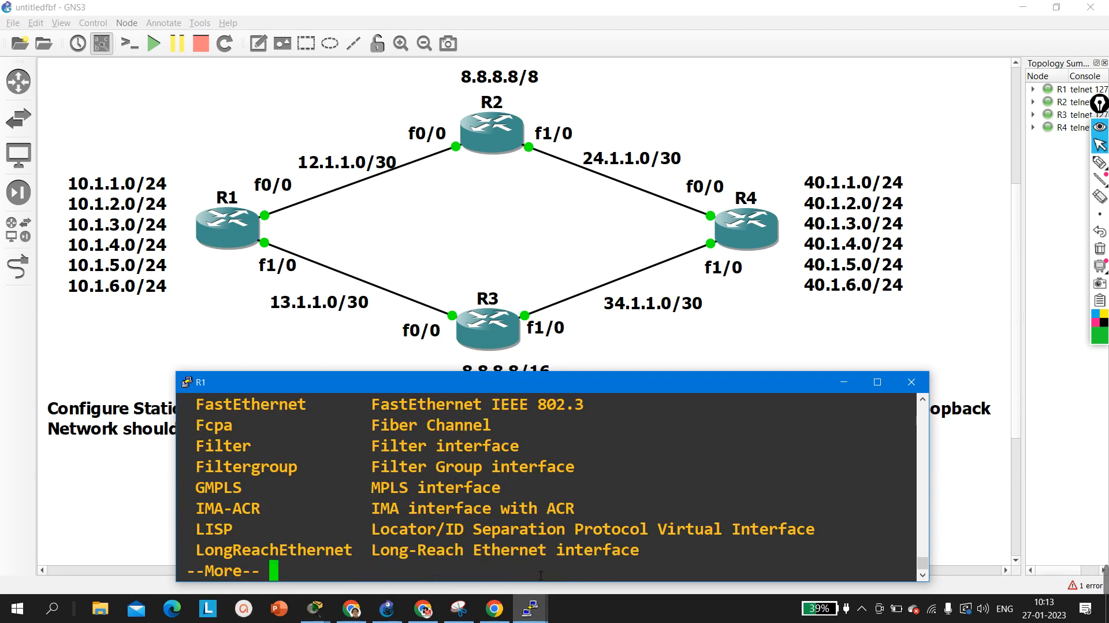
{"action": "type", "text": "q"}
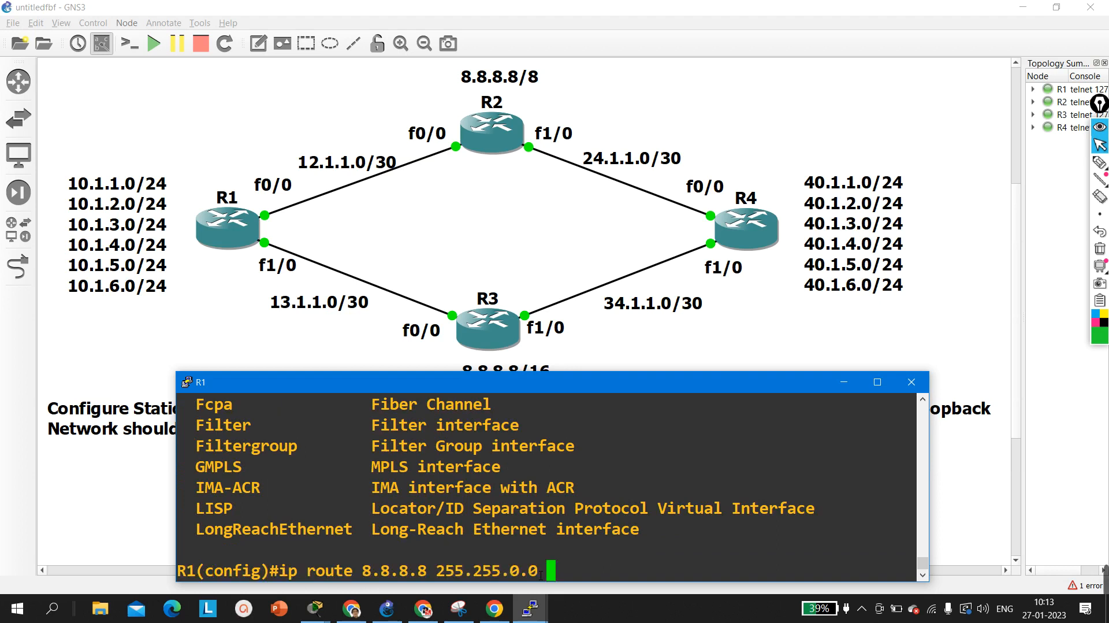
{"action": "type", "text": "fas"}
{"action": "key", "text": "Tab"}
{"action": "type", "text": "1/"}
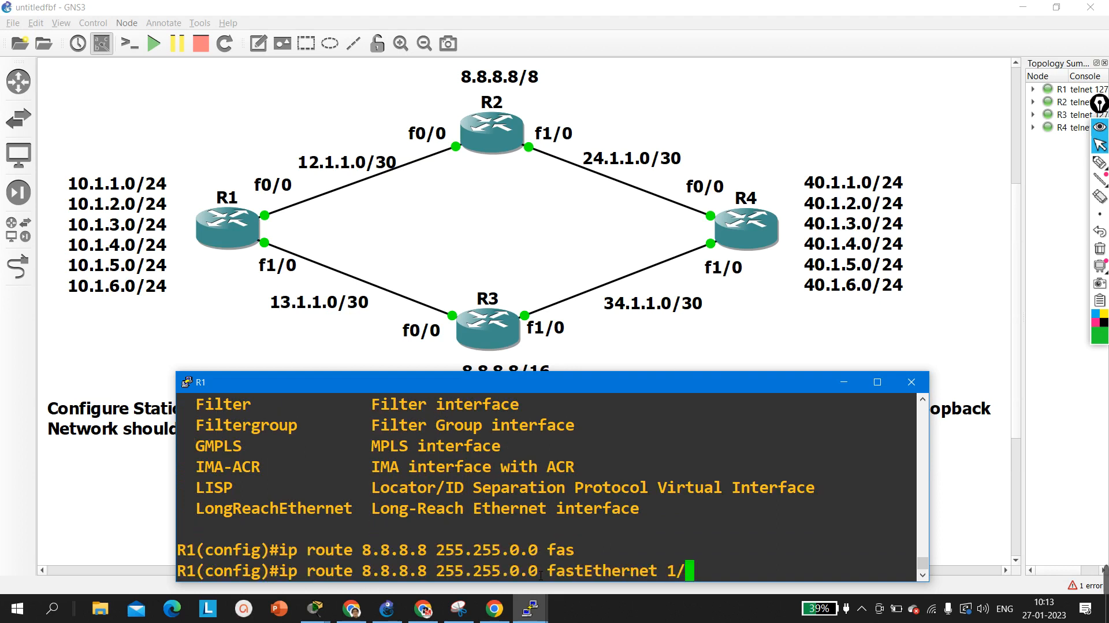
{"action": "type", "text": "0 "}
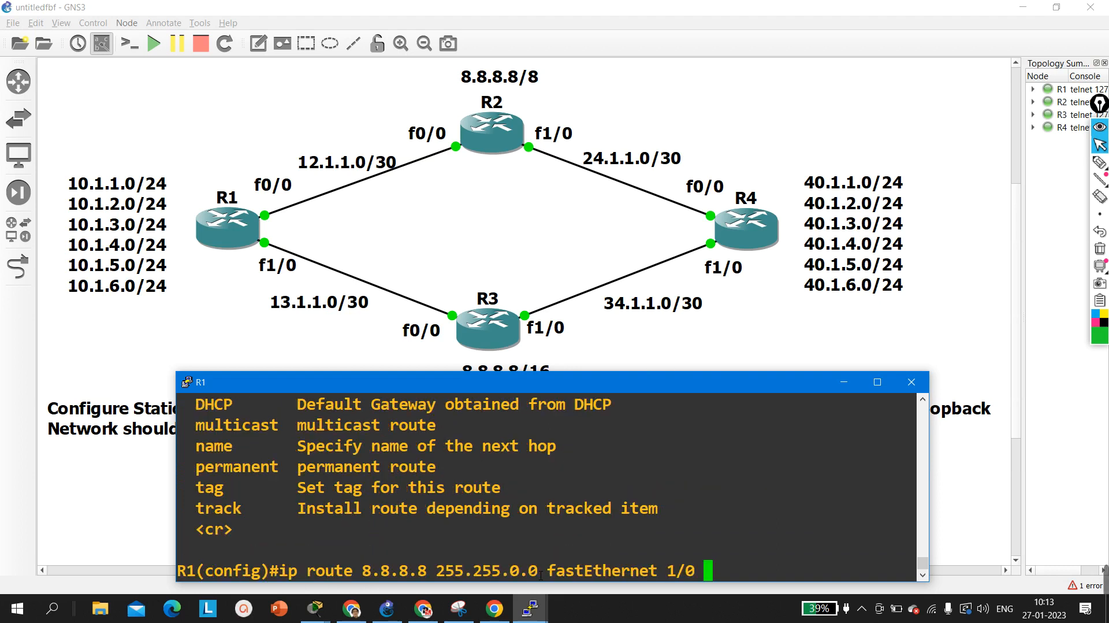
{"action": "type", "text": "?1"}
{"action": "type", "text": "3.1.1.2"}
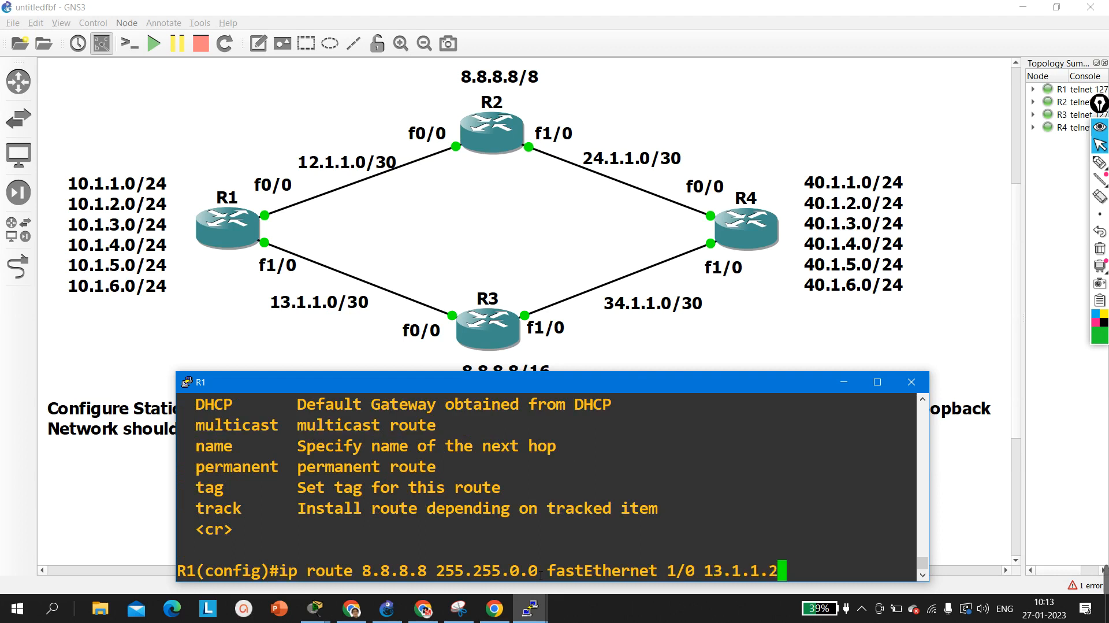
{"action": "key", "text": "Return"}
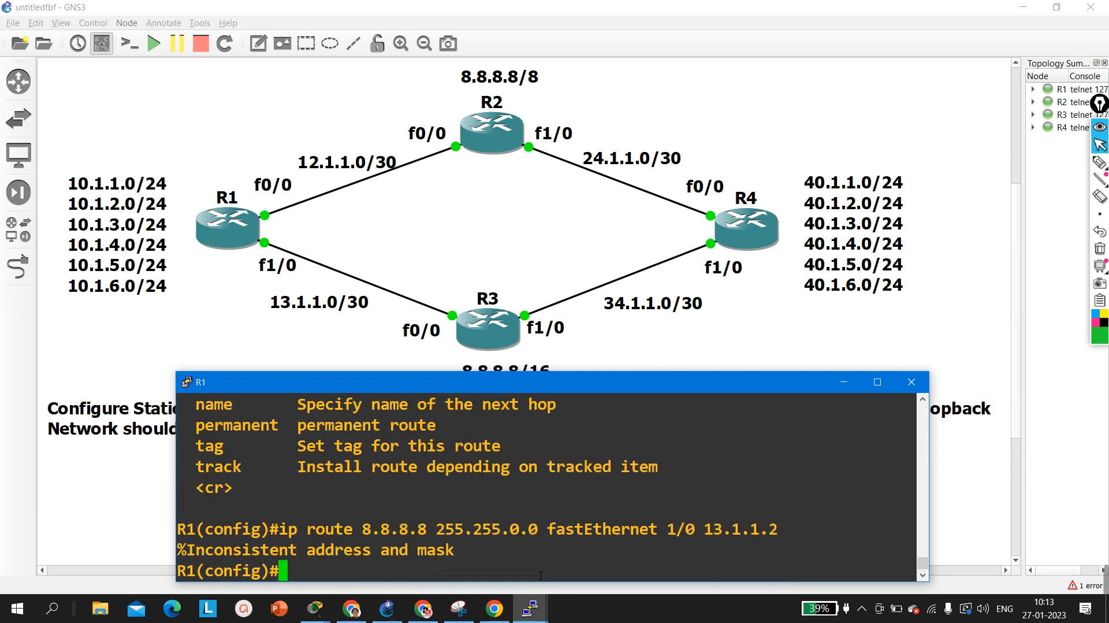
{"action": "key", "text": "Return"}
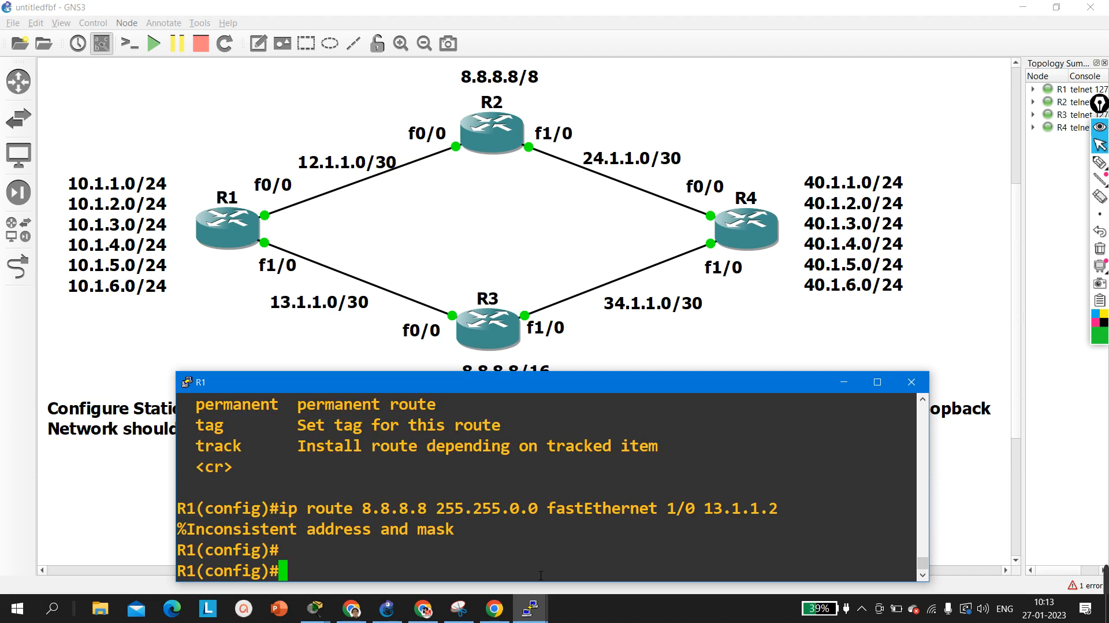
- Leave R1's configuration mode and check the FastEthernet1/0 row in the brief IP interface summary
{"action": "key", "text": "ctrl+z"}
{"action": "key", "text": "Return"}
{"action": "key", "text": "Return"}
{"action": "key", "text": "Return"}
{"action": "type", "text": "sh"}
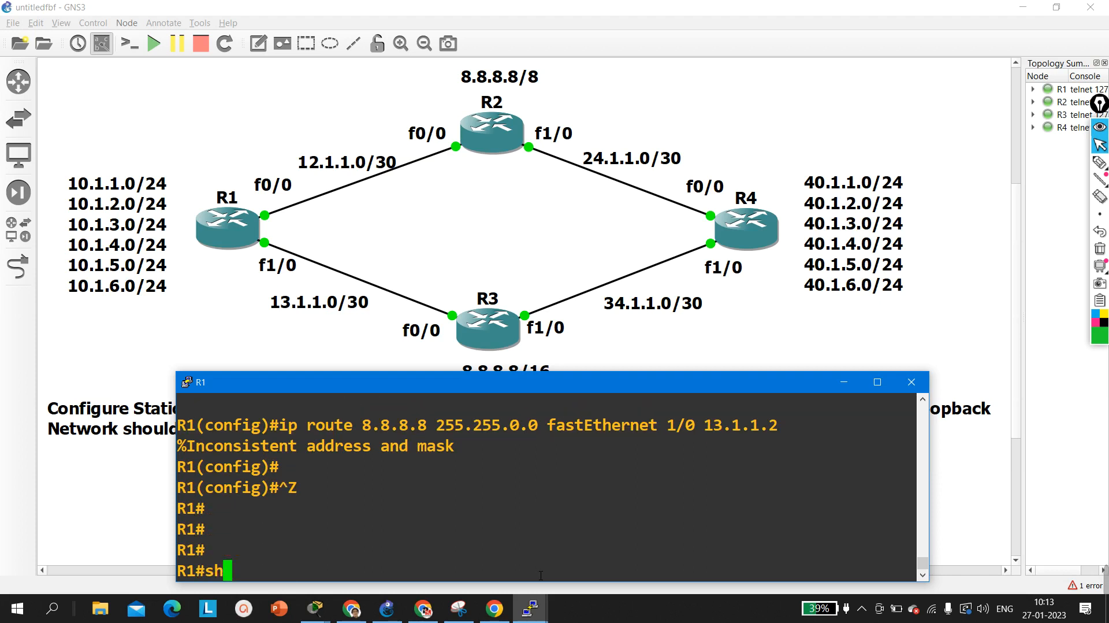
{"action": "type", "text": "ow ip int br"}
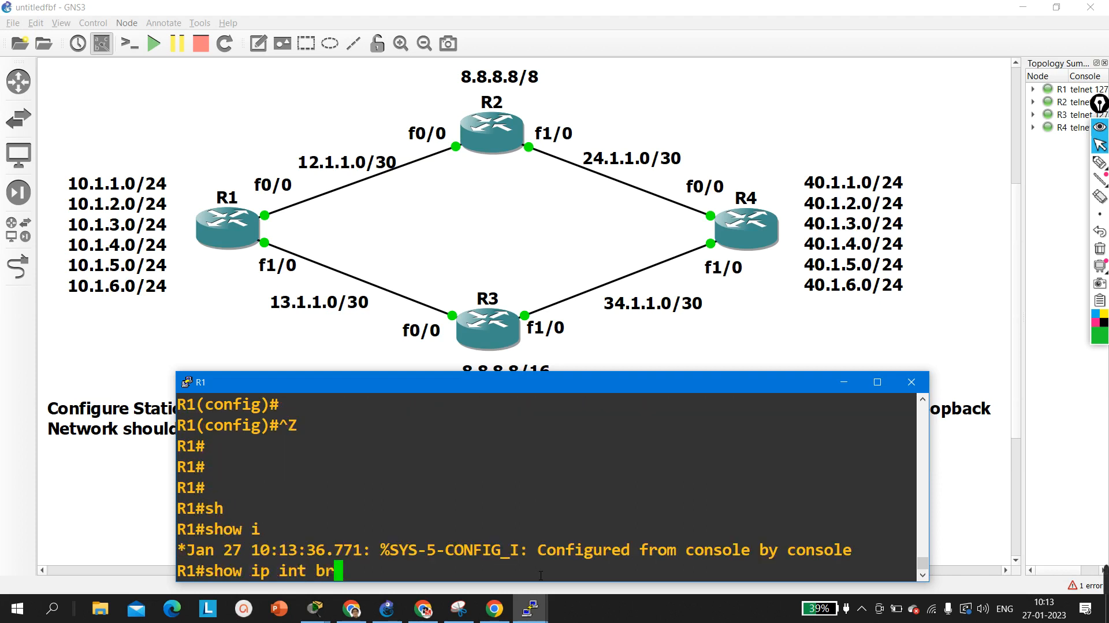
{"action": "key", "text": "Return"}
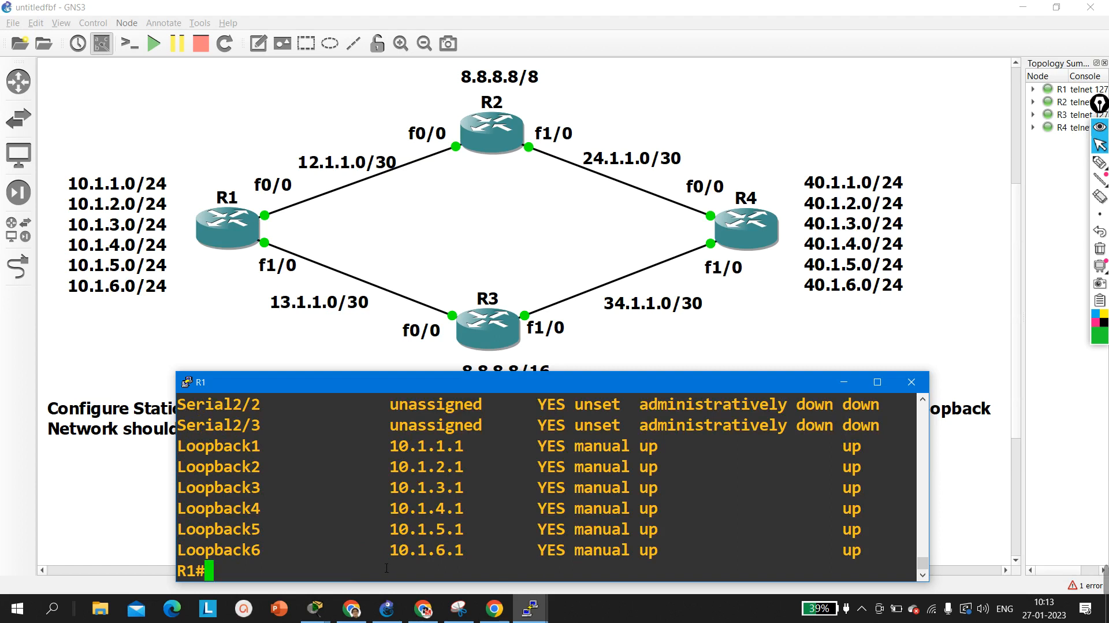
{"action": "scroll", "coordinate": [386, 568], "scroll_direction": "up", "scroll_amount": 3}
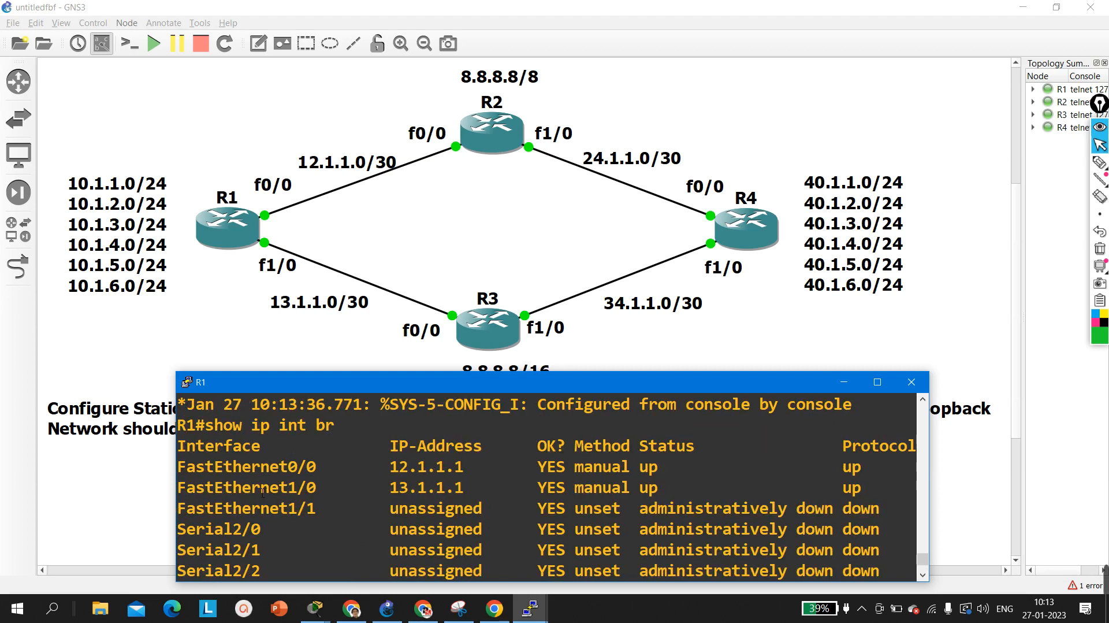
{"action": "left_click_drag", "start_coordinate": [205, 490], "coordinate": [872, 495]}
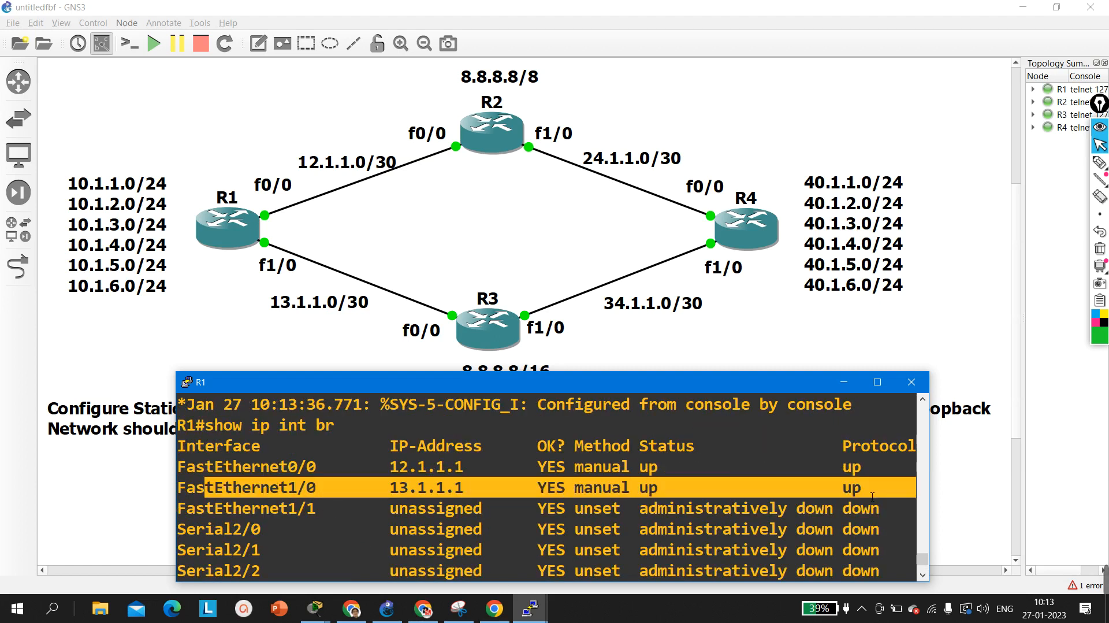
{"action": "left_click", "coordinate": [502, 518]}
- Ping the next hop 13.1.1.2 from R1 to test its reachability
{"action": "key", "text": "Return"}
{"action": "key", "text": "Return"}
{"action": "key", "text": "Return"}
{"action": "key", "text": "Return"}
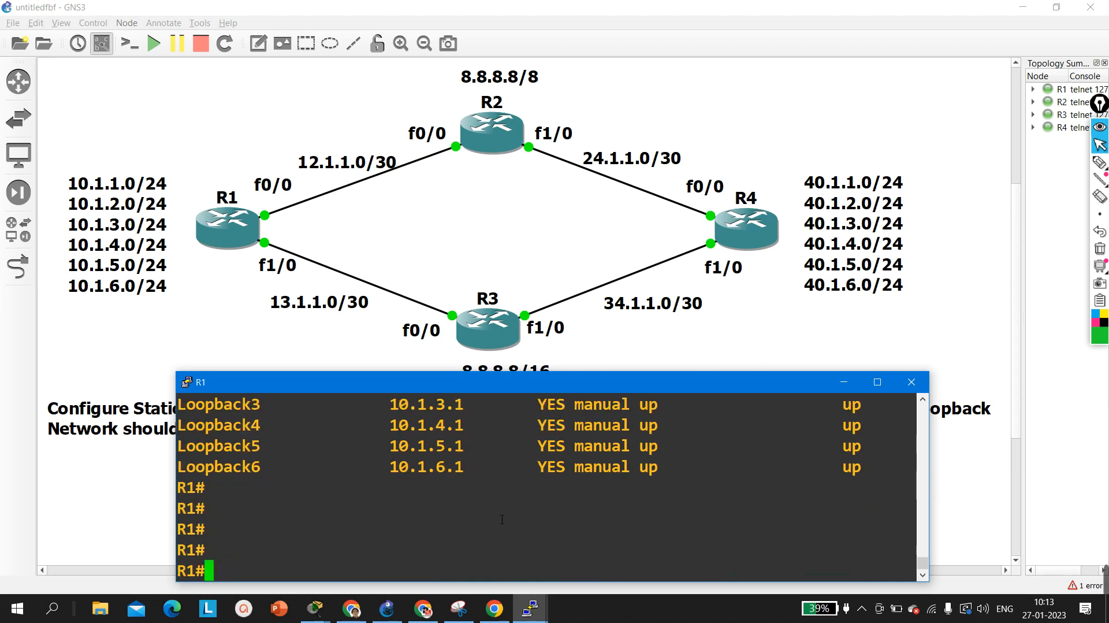
{"action": "type", "text": "ping 13"}
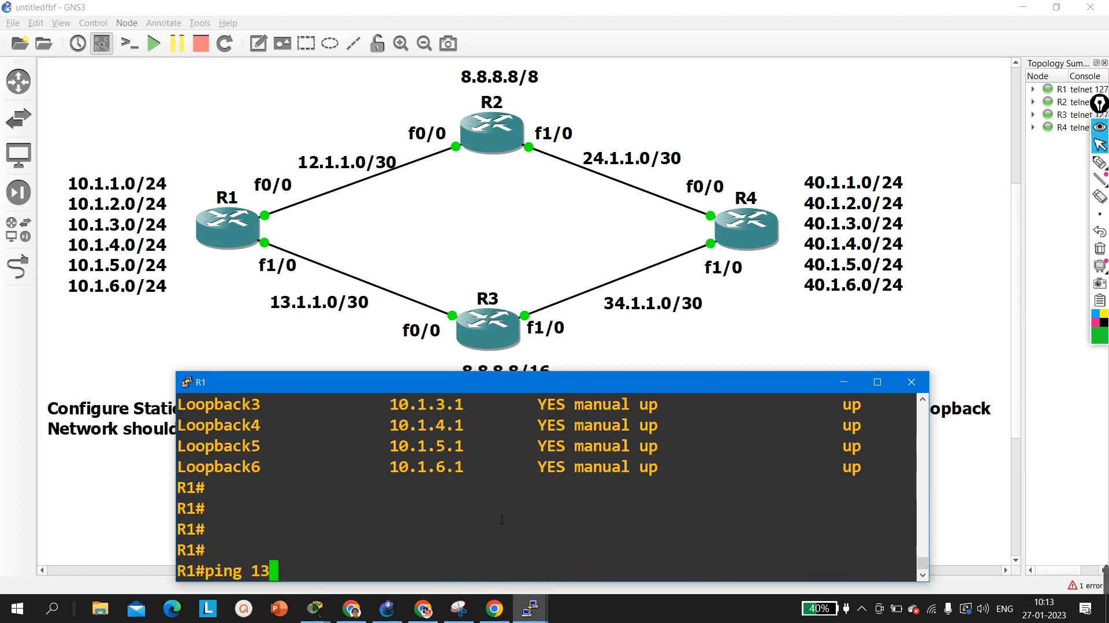
{"action": "type", "text": ".1.1.2"}
{"action": "key", "text": "Return"}
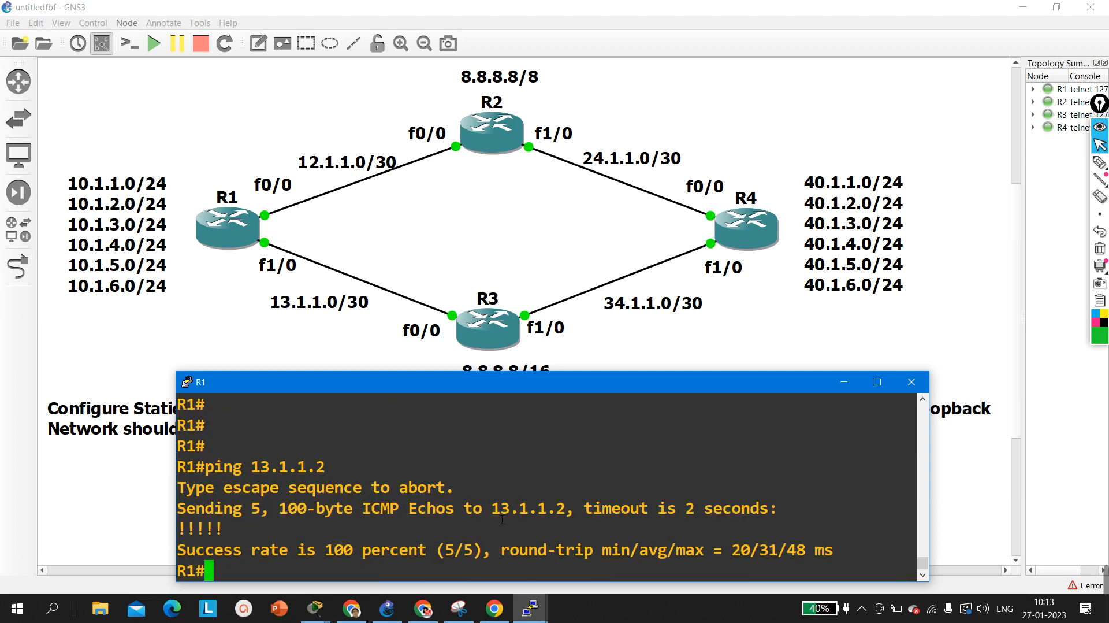
{"action": "scroll", "coordinate": [496, 548], "scroll_direction": "up", "scroll_amount": 2}
{"action": "scroll", "coordinate": [496, 548], "scroll_direction": "down", "scroll_amount": 2}
{"action": "key", "text": "Return"}
{"action": "key", "text": "Return"}
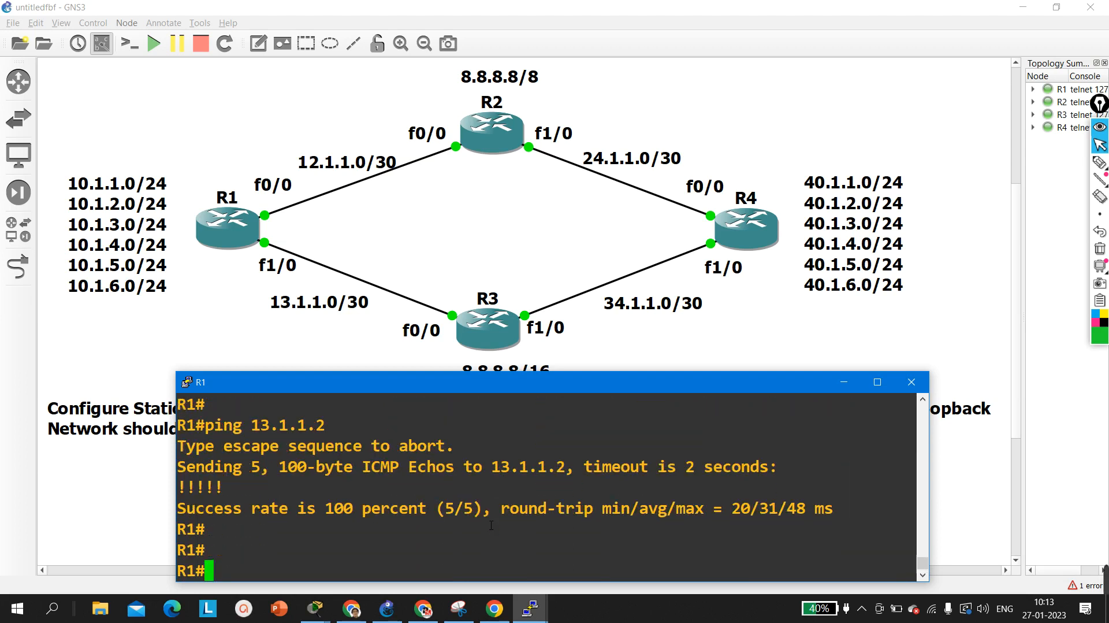
- Enter configuration mode on R1 again using the default terminal source
{"action": "type", "text": "conf"}
{"action": "key", "text": "Tab"}
{"action": "key", "text": "Return"}
{"action": "key", "text": "Return"}
{"action": "key", "text": "Return"}
{"action": "key", "text": "Return"}
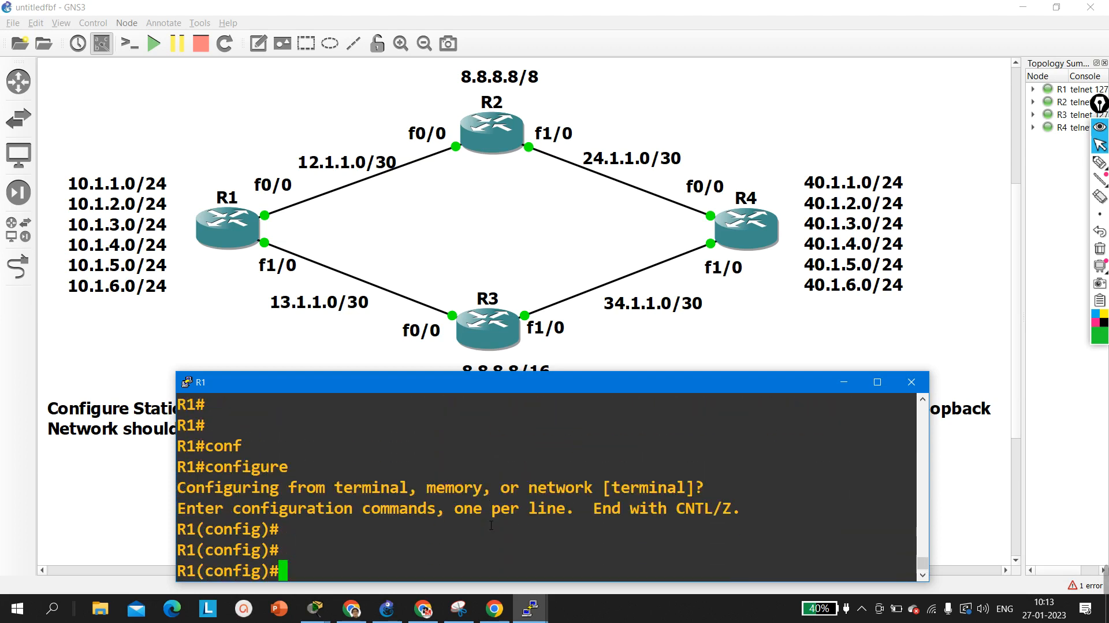
{"action": "key", "text": "Return"}
- Try to add a static route on R1 for 8.8.8.8 with mask 255.0.0.0 via f1/0 and next hop 13.1.1.2
{"action": "type", "text": "ip ro"}
{"action": "key", "text": "Tab"}
{"action": "type", "text": "ut"}
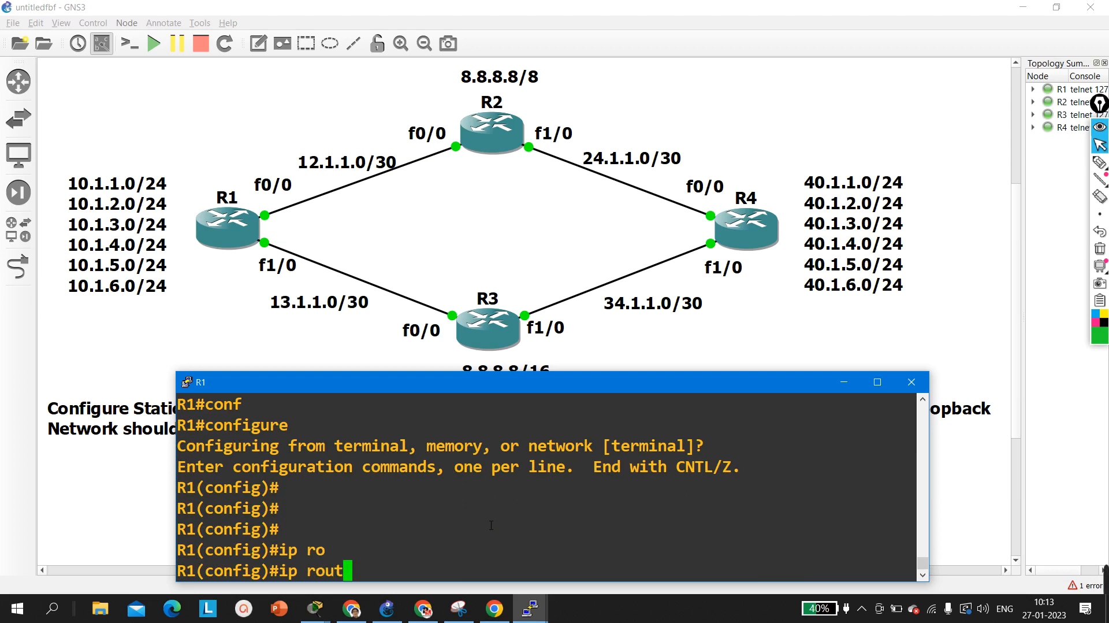
{"action": "type", "text": "e 8.8.8.8"}
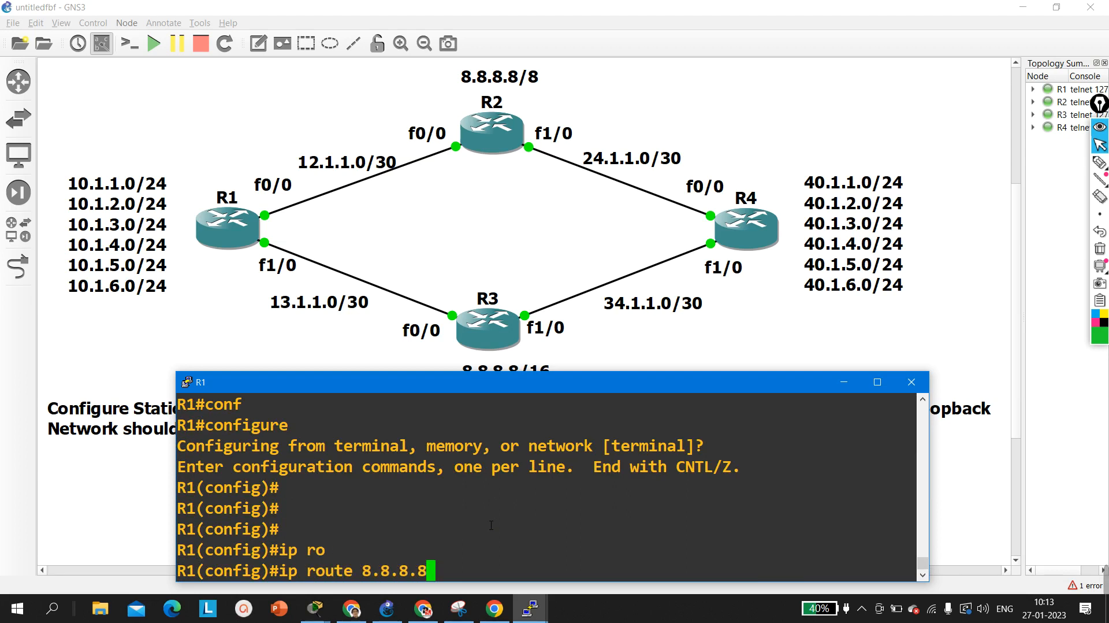
{"action": "type", "text": " 255.0."}
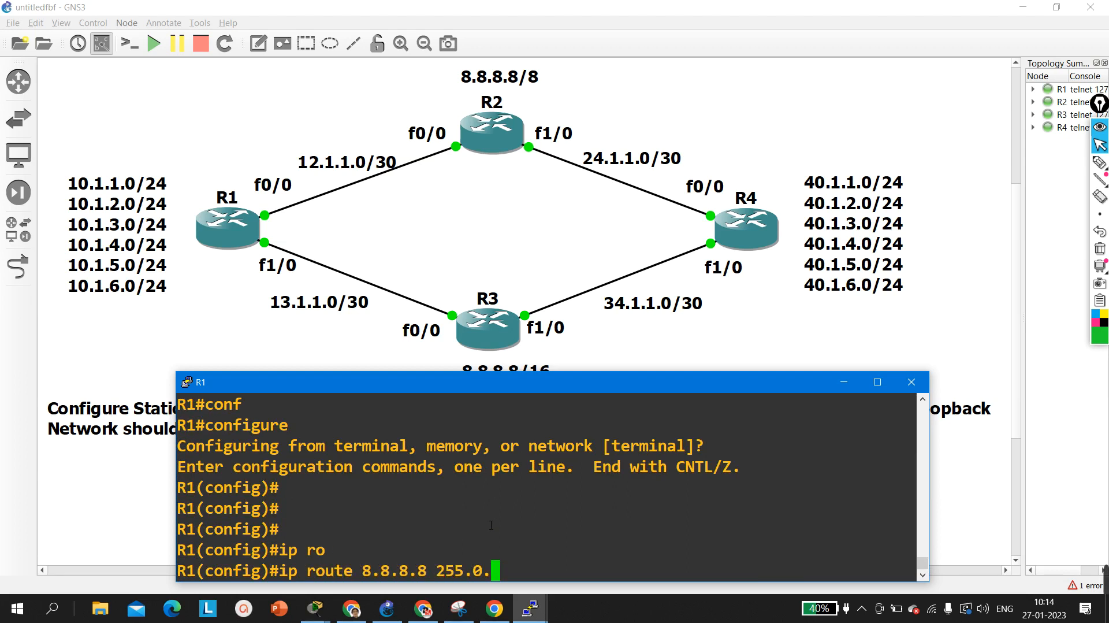
{"action": "type", "text": "0.0 "}
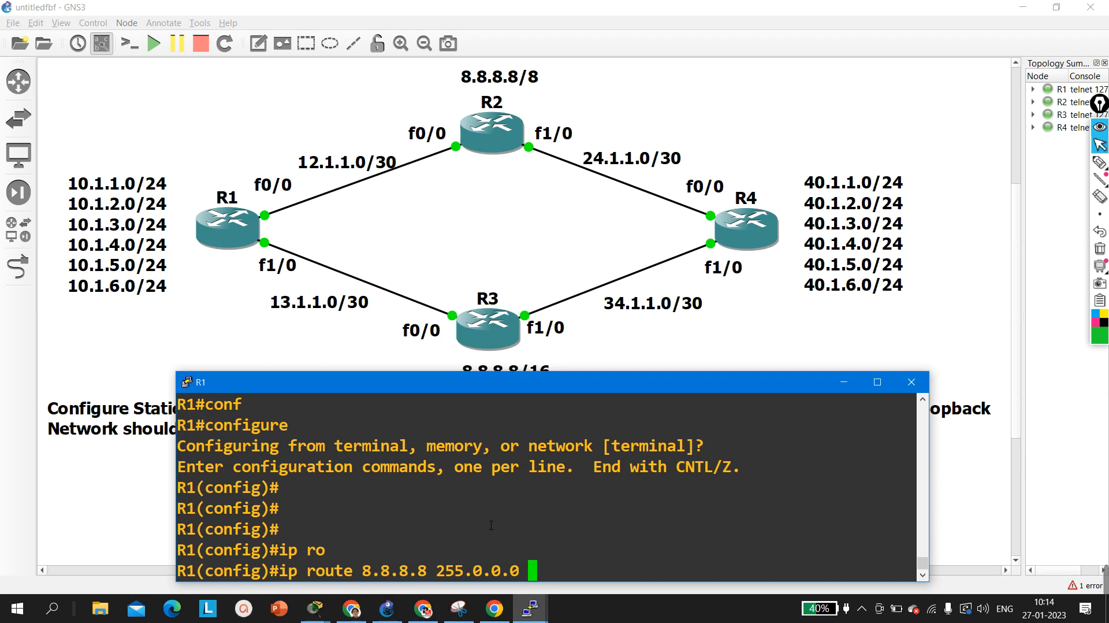
{"action": "type", "text": "f1/0 "}
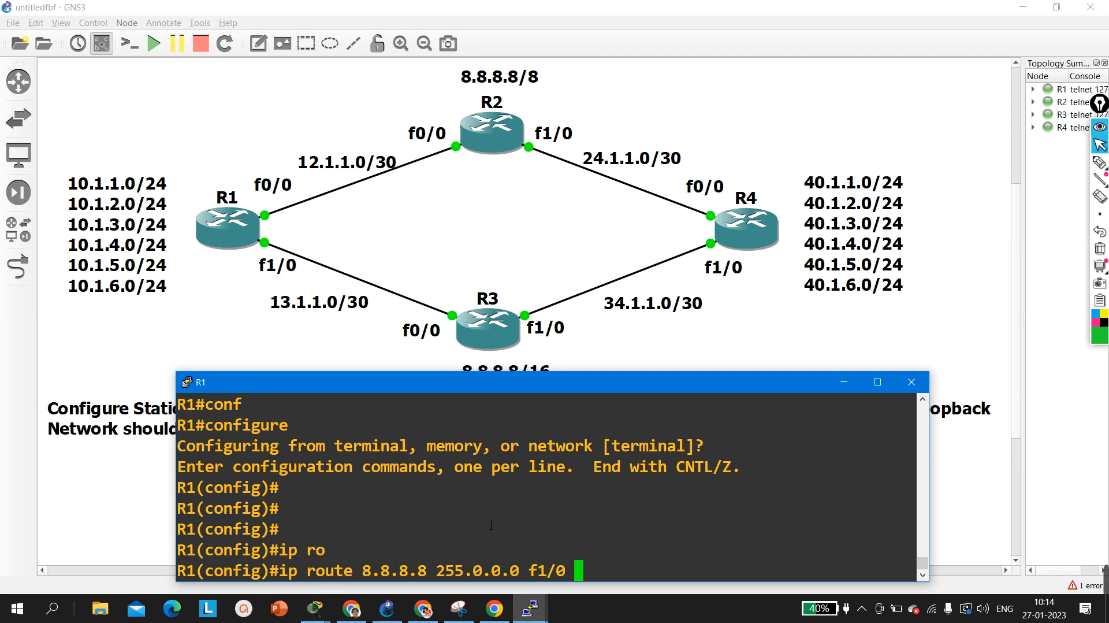
{"action": "type", "text": "13.0.0"}
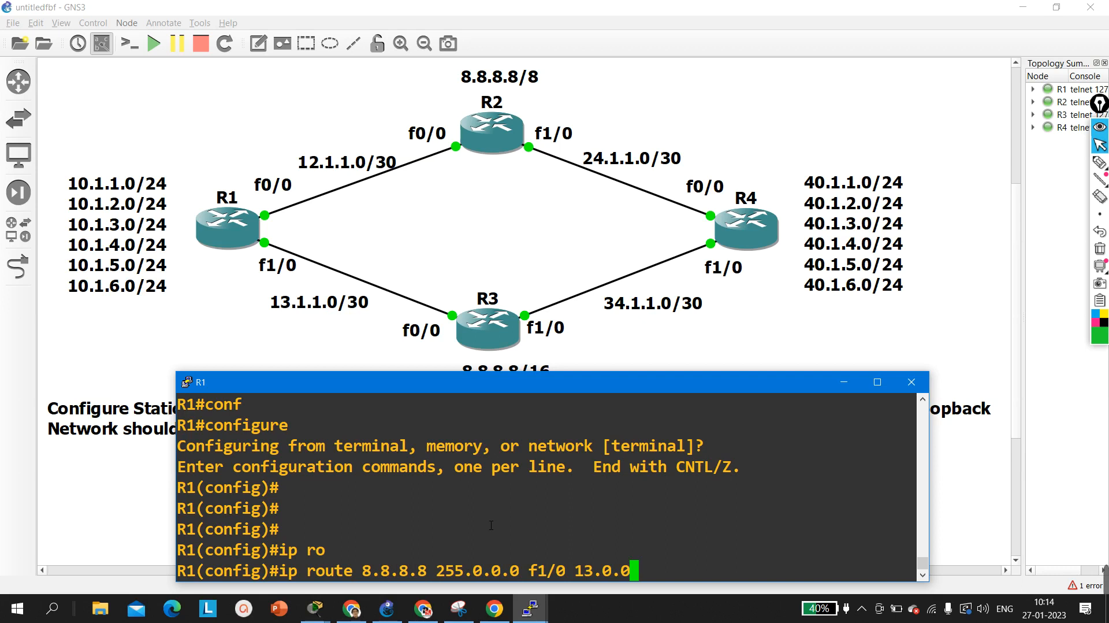
{"action": "key", "text": "BackSpace"}
{"action": "key", "text": "BackSpace"}
{"action": "key", "text": "BackSpace"}
{"action": "key", "text": "BackSpace"}
{"action": "type", "text": ".1.1.2"}
{"action": "key", "text": "Return"}
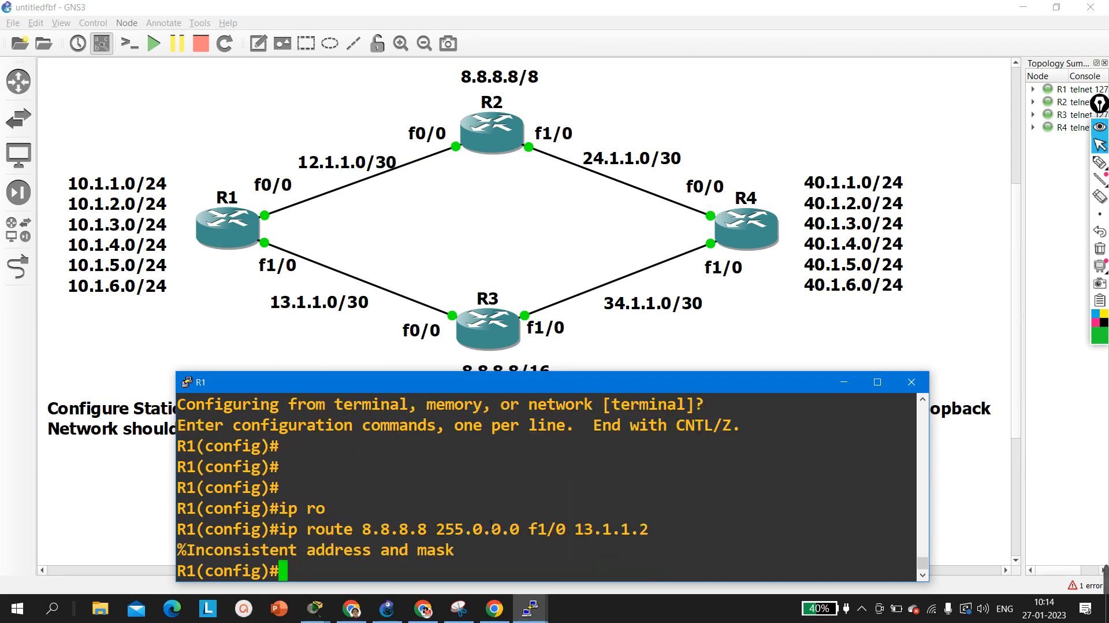
{"action": "key", "text": "Return"}
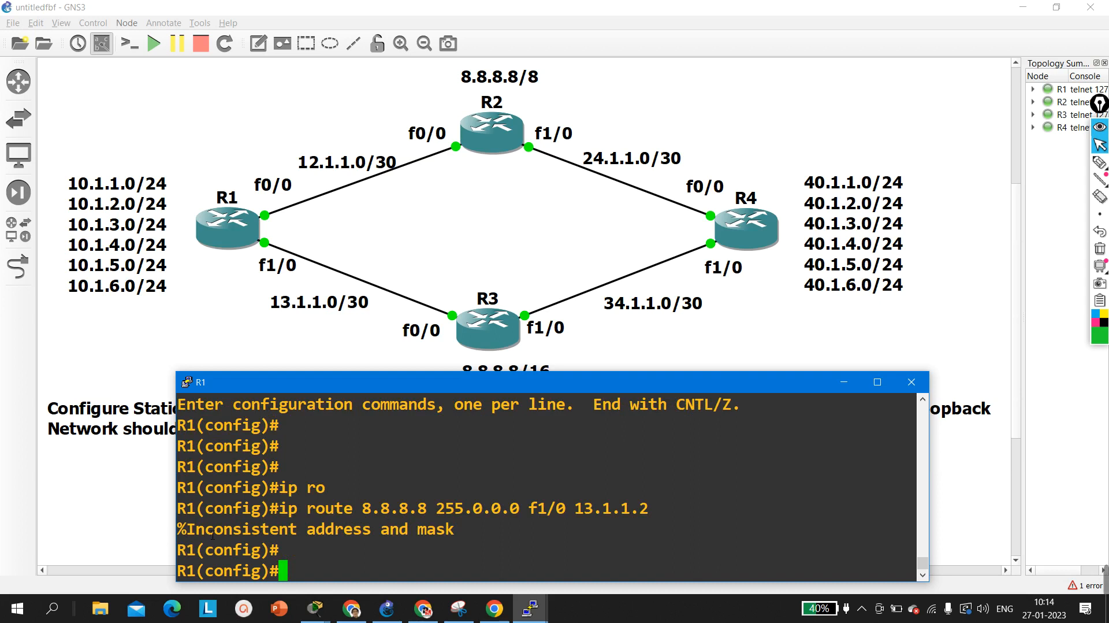
{"action": "left_click_drag", "start_coordinate": [212, 535], "coordinate": [487, 534]}
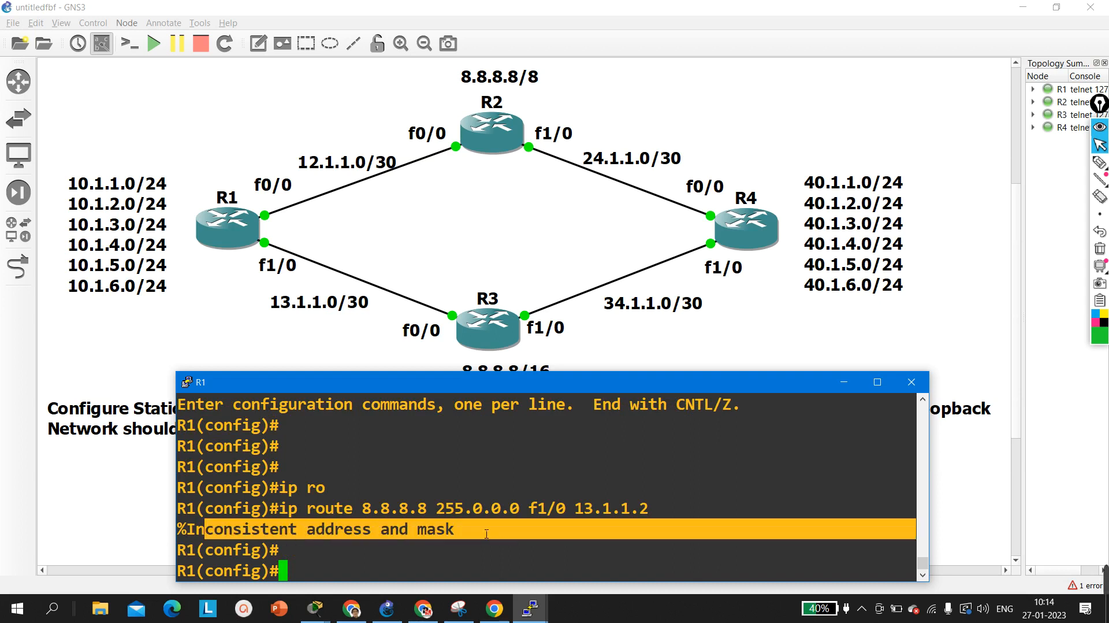
{"action": "left_click", "coordinate": [477, 539]}
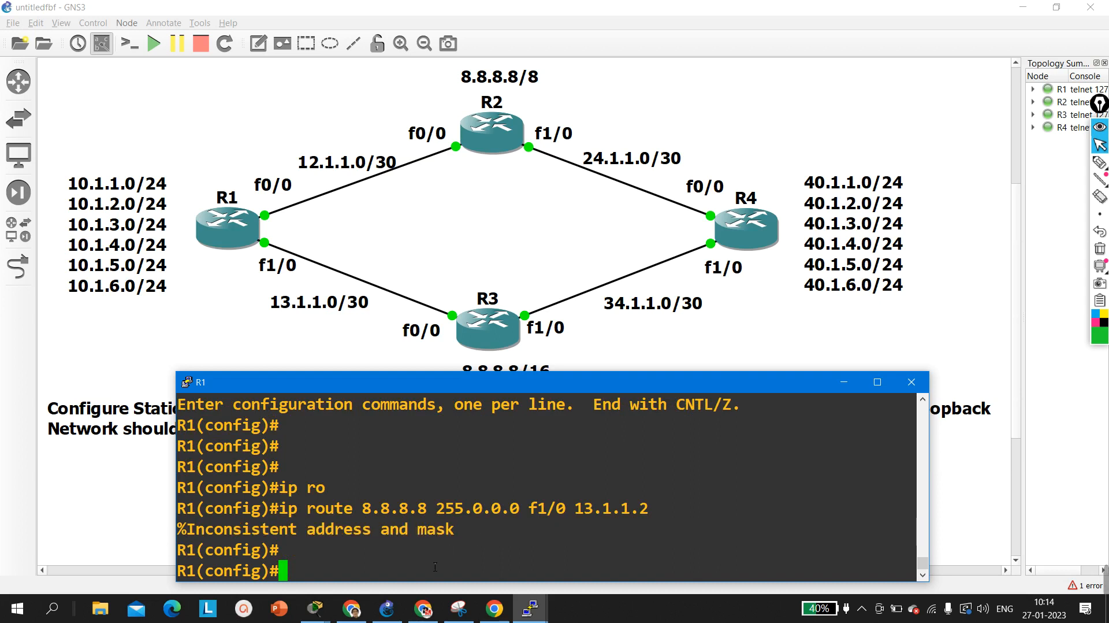
- Retry the same 8.8.8.8 route command on R1 without changing it
{"action": "key", "text": "Return"}
{"action": "key", "text": "Return"}
{"action": "key", "text": "Up"}
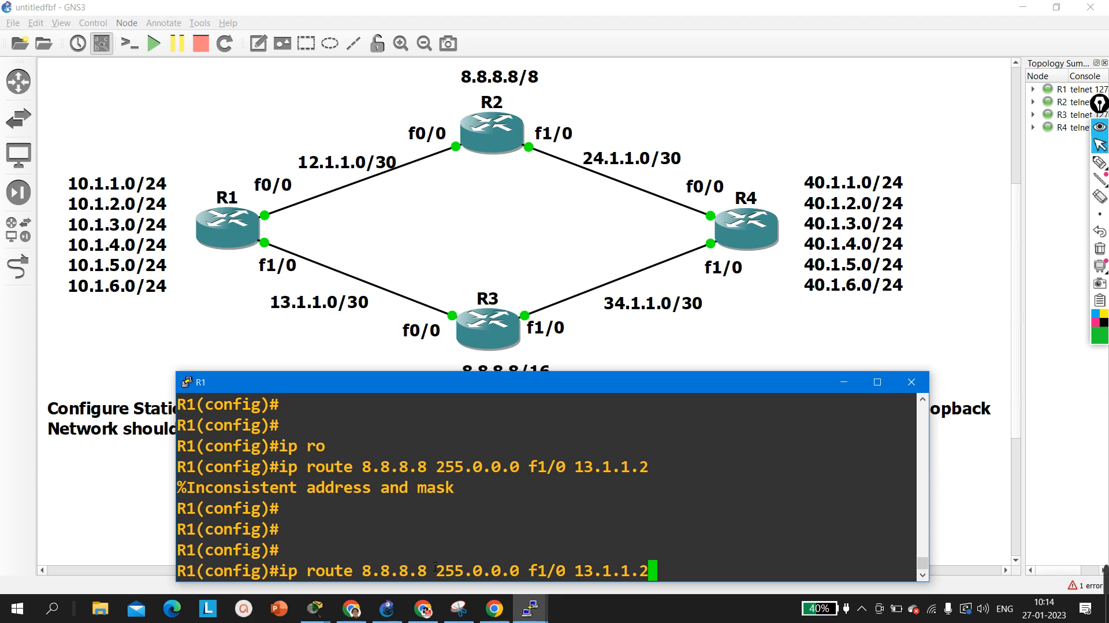
{"action": "key", "text": "Return"}
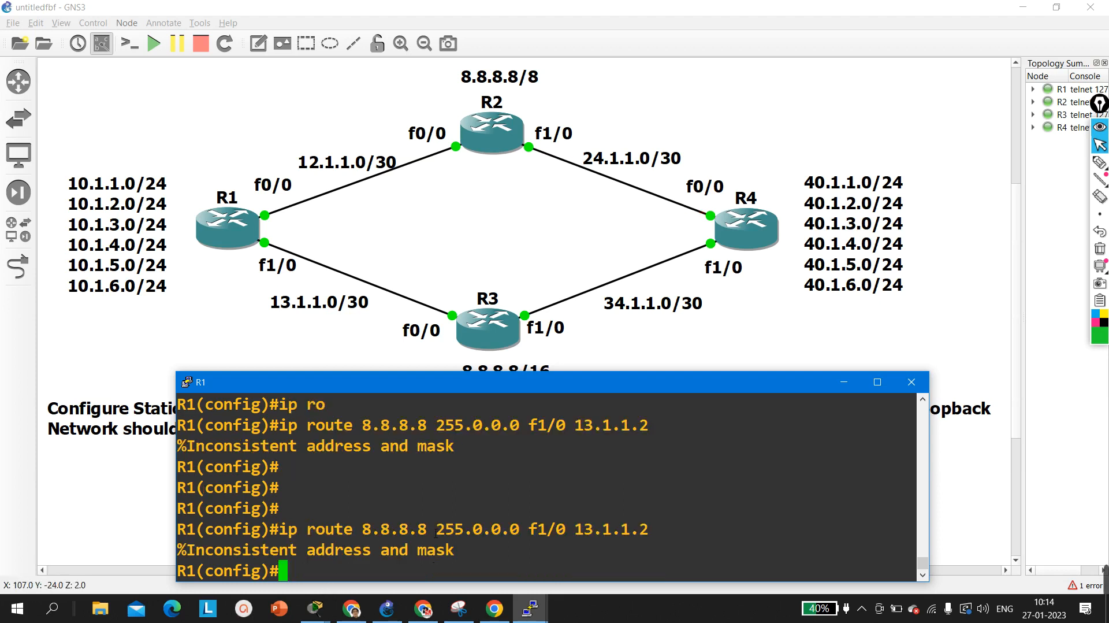
- Try the 8.8.8.8 255.0.0.0 route on R1 with exit interface f0/0 and next hop 12.1.1.2 instead
{"action": "key", "text": "Up"}
{"action": "key", "text": "Left"}
{"action": "key", "text": "Left"}
{"action": "key", "text": "Left"}
{"action": "key", "text": "Left"}
{"action": "key", "text": "Left"}
{"action": "key", "text": "Left"}
{"action": "key", "text": "Left"}
{"action": "key", "text": "Left"}
{"action": "key", "text": "Left"}
{"action": "key", "text": "Left"}
{"action": "key", "text": "Left"}
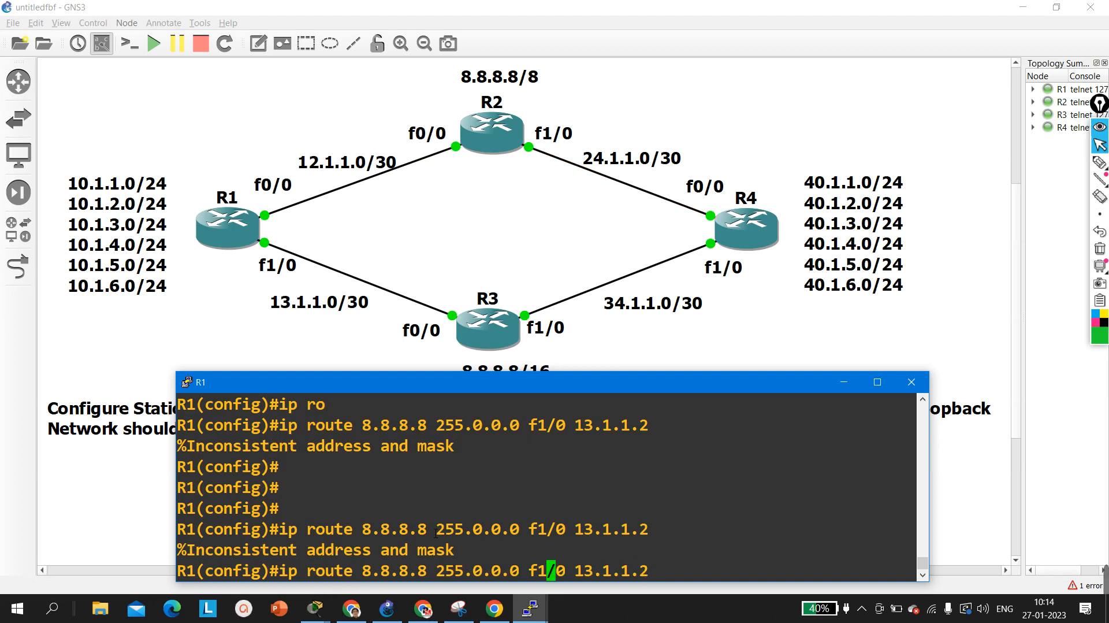
{"action": "key", "text": "BackSpace"}
{"action": "type", "text": "0"}
{"action": "key", "text": "Right"}
{"action": "key", "text": "Right"}
{"action": "key", "text": "Right"}
{"action": "key", "text": "Right"}
{"action": "key", "text": "Right"}
{"action": "key", "text": "Right"}
{"action": "key", "text": "Right"}
{"action": "key", "text": "Right"}
{"action": "key", "text": "Right"}
{"action": "key", "text": "Right"}
{"action": "key", "text": "BackSpace"}
{"action": "key", "text": "BackSpace"}
{"action": "key", "text": "BackSpace"}
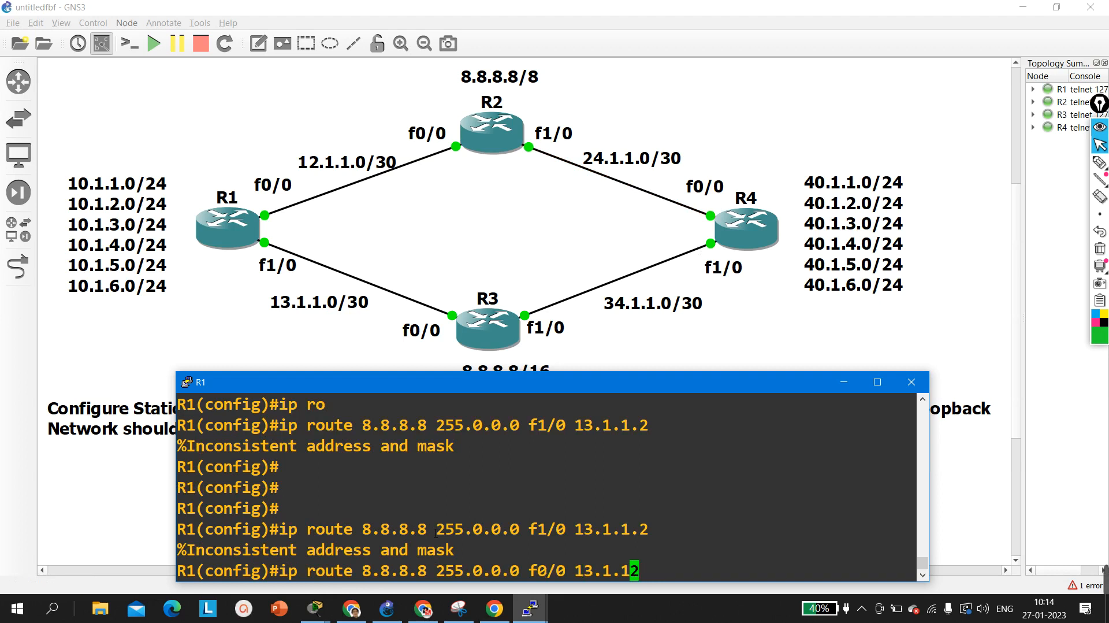
{"action": "key", "text": "BackSpace"}
{"action": "key", "text": "BackSpace"}
{"action": "key", "text": "BackSpace"}
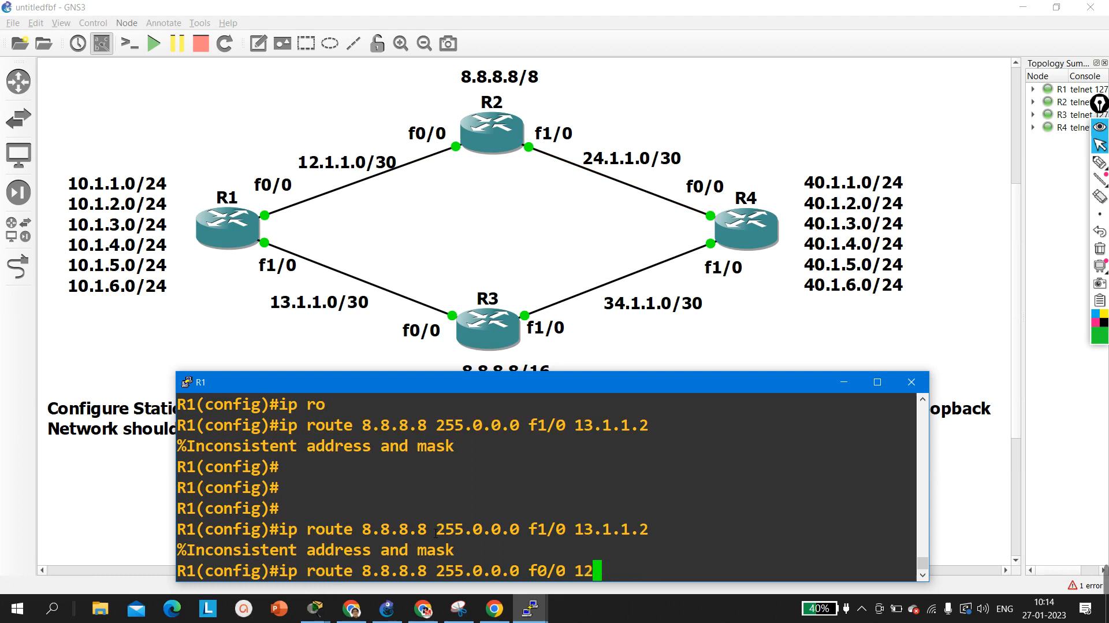
{"action": "key", "text": "Delete"}
{"action": "type", "text": "2.1.1.2"}
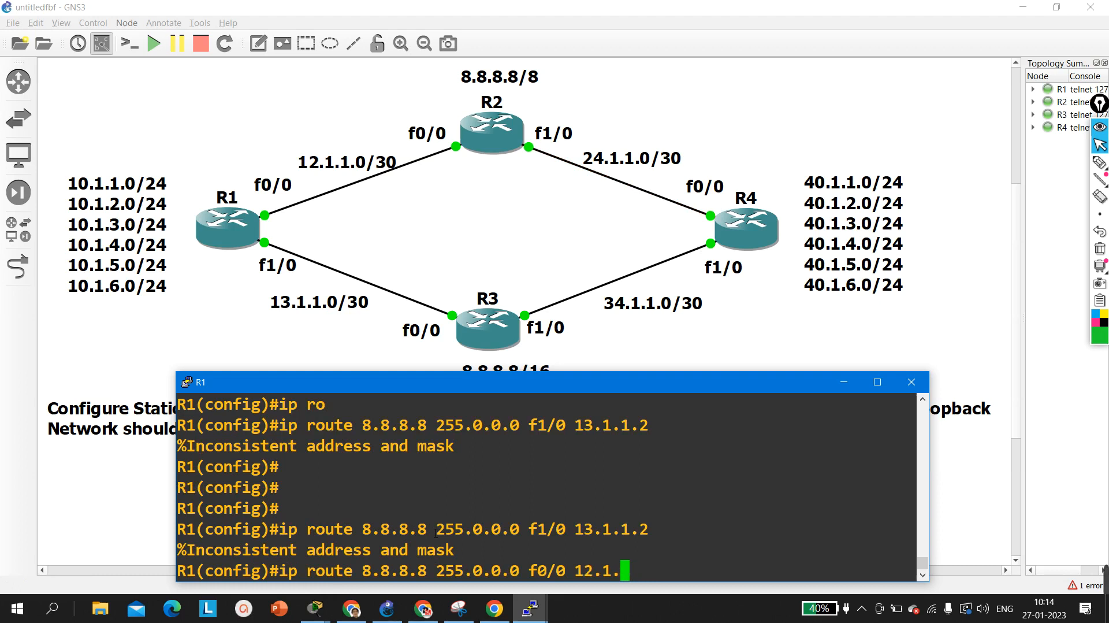
{"action": "key", "text": "Return"}
{"action": "key", "text": "Return"}
{"action": "key", "text": "Return"}
{"action": "key", "text": "Return"}
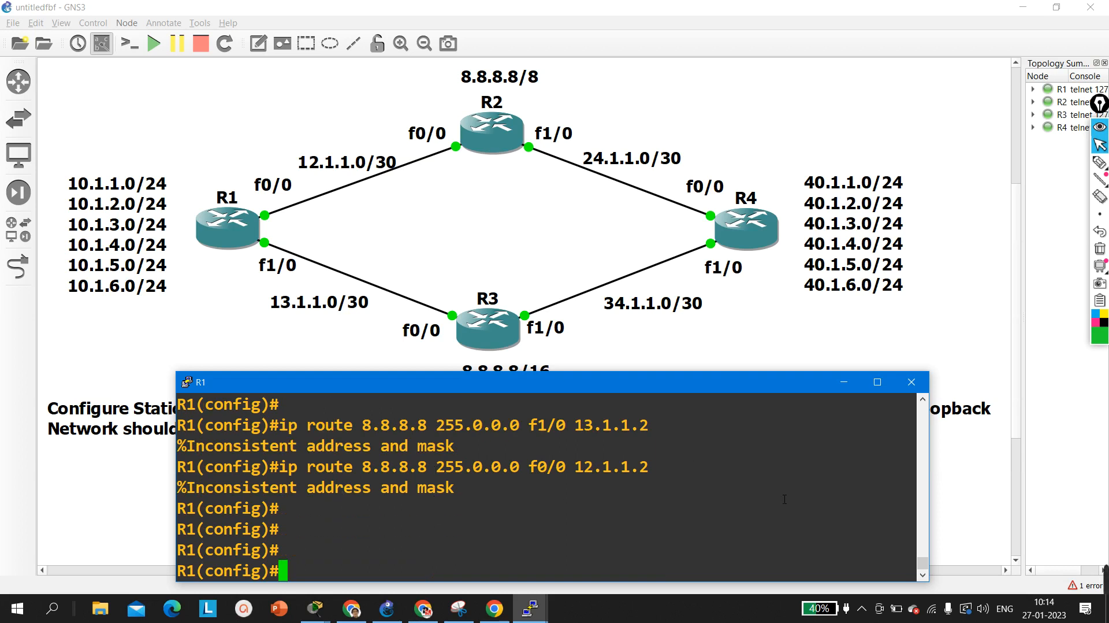
- Switch from R1's console to R2's and confirm overwriting its previous NVRAM configuration
{"action": "left_click", "coordinate": [844, 381]}
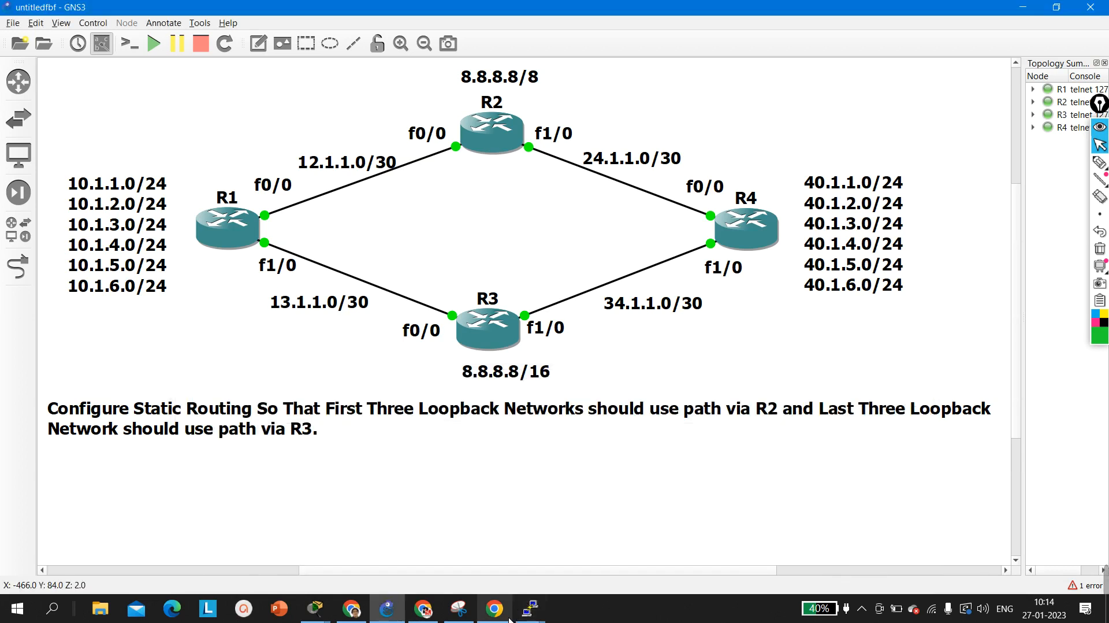
{"action": "left_click", "coordinate": [535, 611]}
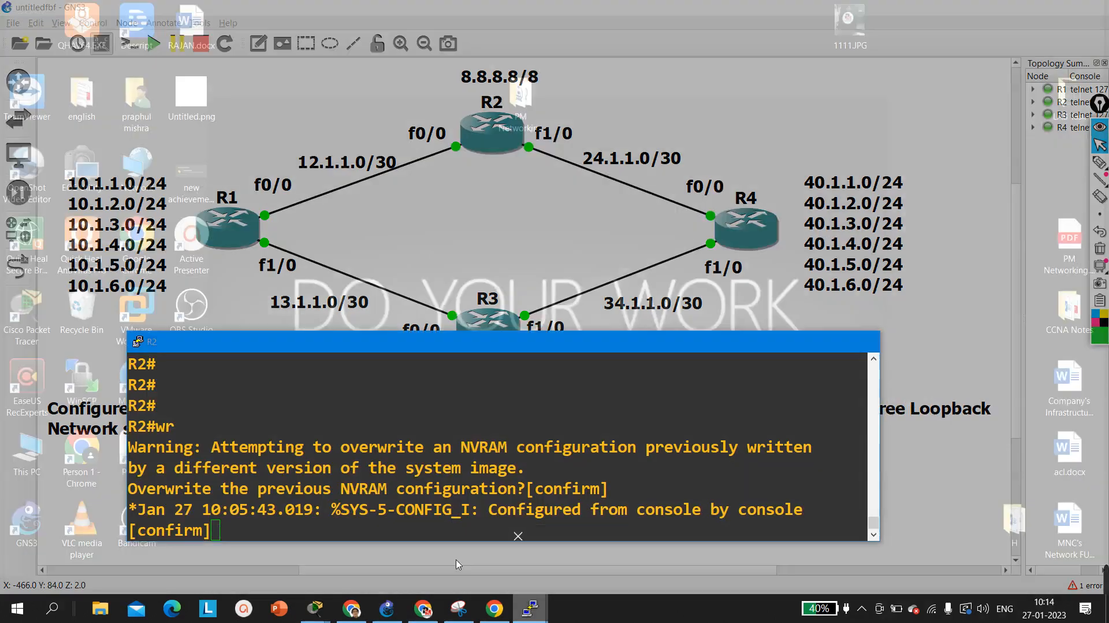
{"action": "left_click", "coordinate": [474, 586]}
{"action": "key", "text": "Return"}
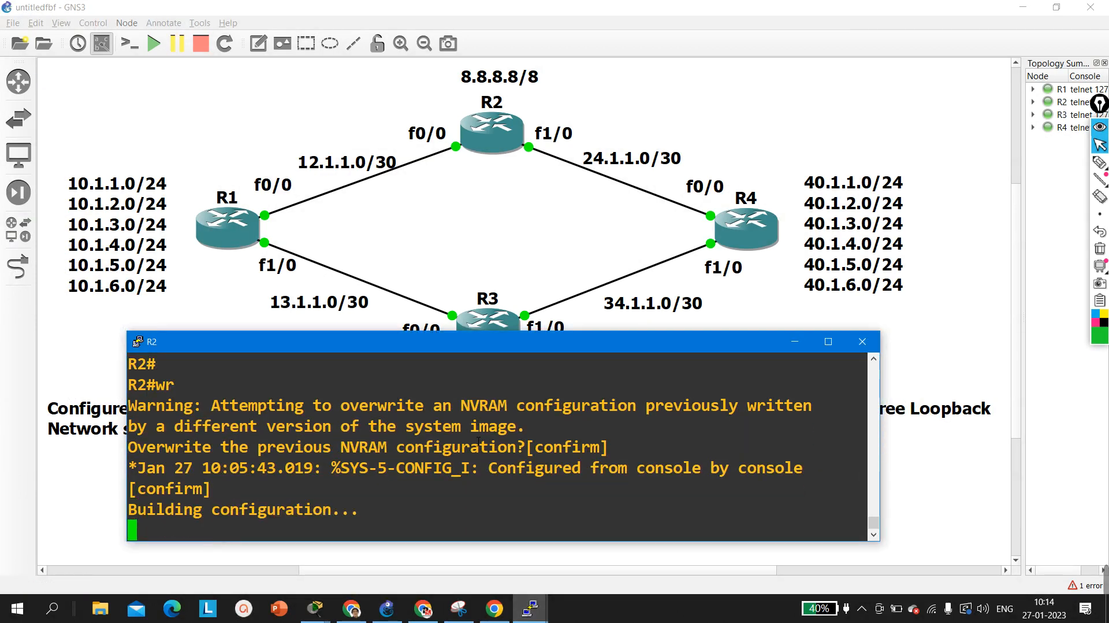
{"action": "key", "text": "Return"}
{"action": "key", "text": "Return"}
{"action": "key", "text": "Return"}
{"action": "key", "text": "Return"}
{"action": "key", "text": "Return"}
- Enter configuration mode on R2 using the default terminal source
{"action": "type", "text": "conf"}
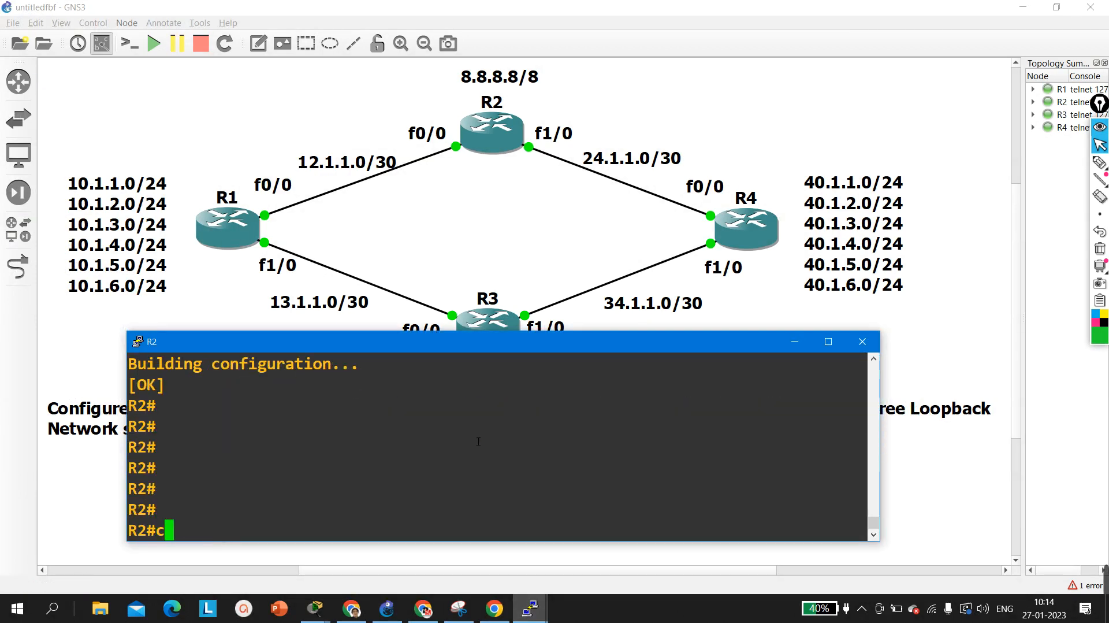
{"action": "key", "text": "Tab"}
{"action": "key", "text": "Return"}
{"action": "key", "text": "Return"}
{"action": "key", "text": "Return"}
{"action": "key", "text": "Return"}
{"action": "key", "text": "Return"}
{"action": "key", "text": "Return"}
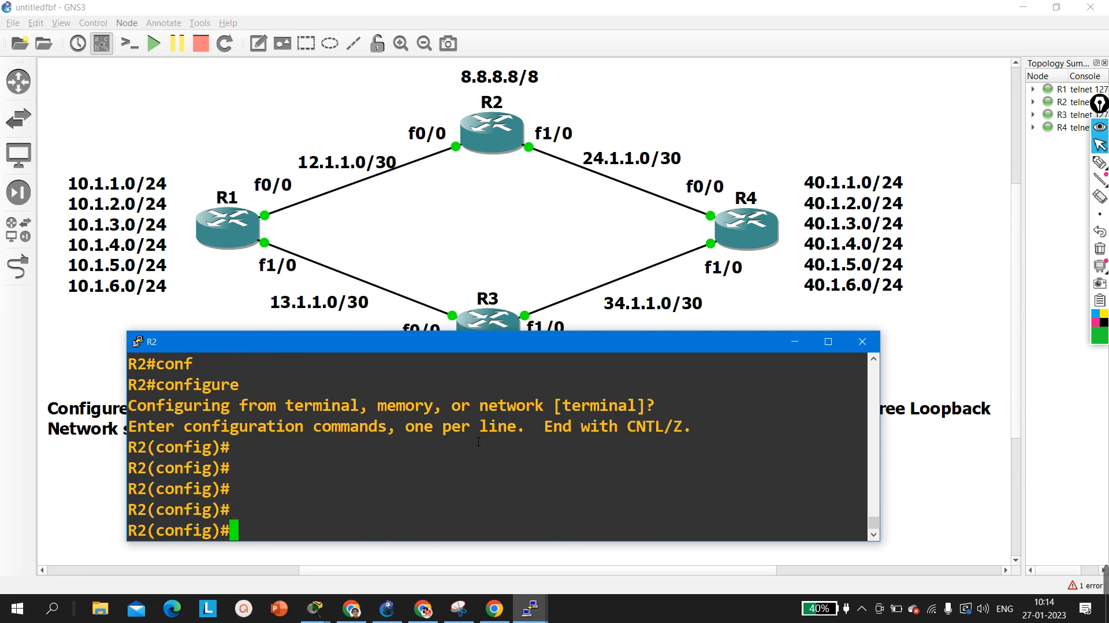
- Add a static route on R2 to 10.1.1.0 255.255.255.0 via f0/0 and next hop 12.1.1.1
{"action": "type", "text": "ip ro"}
{"action": "key", "text": "Tab"}
{"action": "type", "text": "ut"}
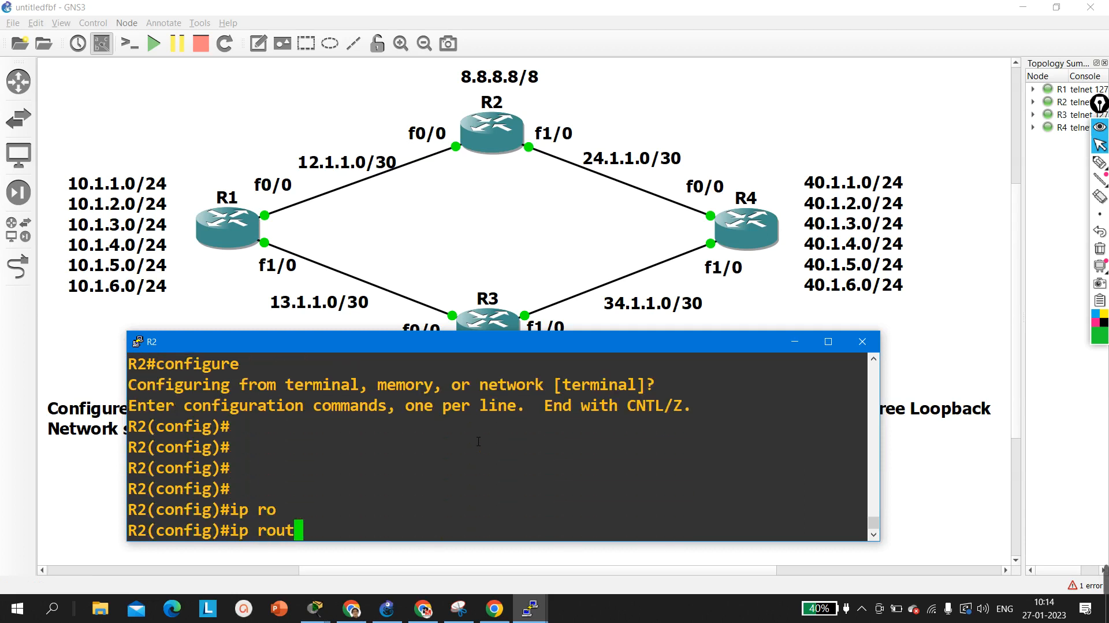
{"action": "type", "text": "e"}
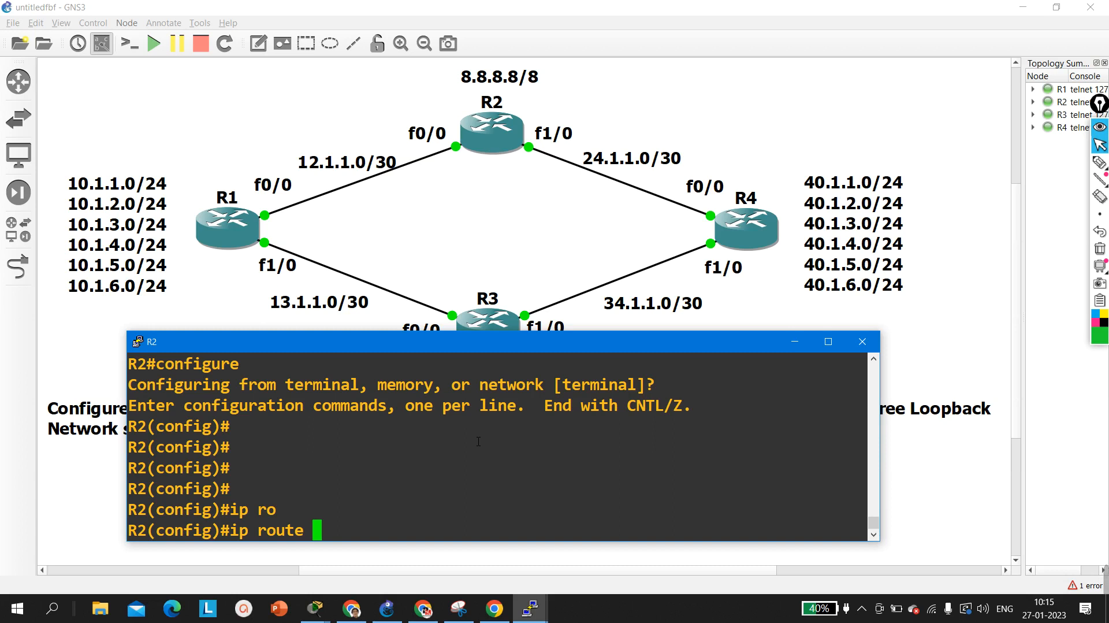
{"action": "type", "text": "10.1.1.0"}
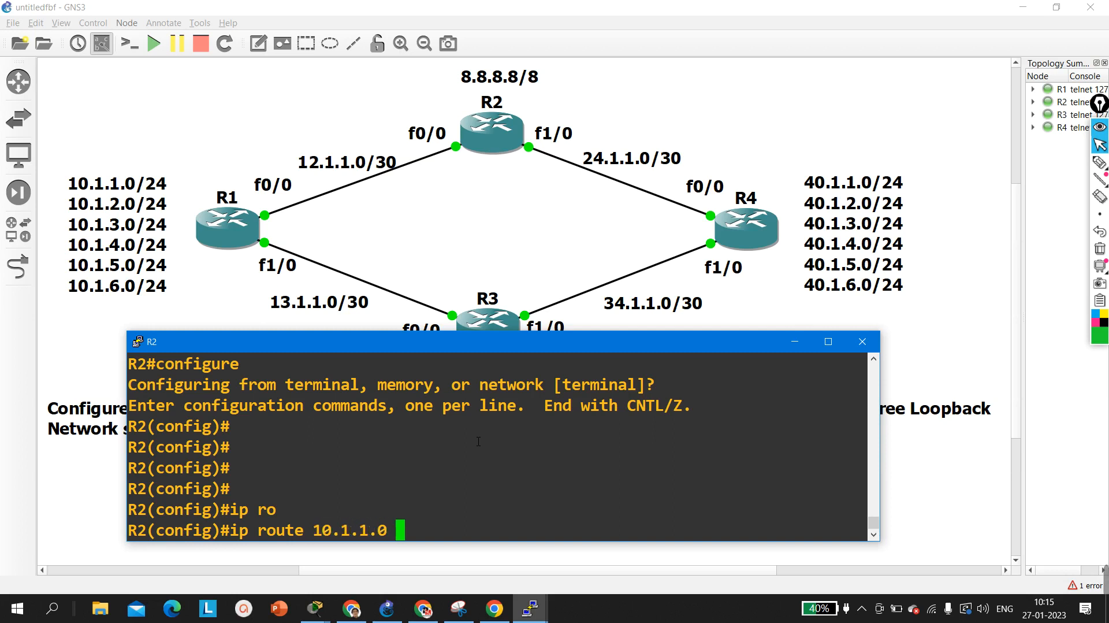
{"action": "type", "text": " 255.255.255"}
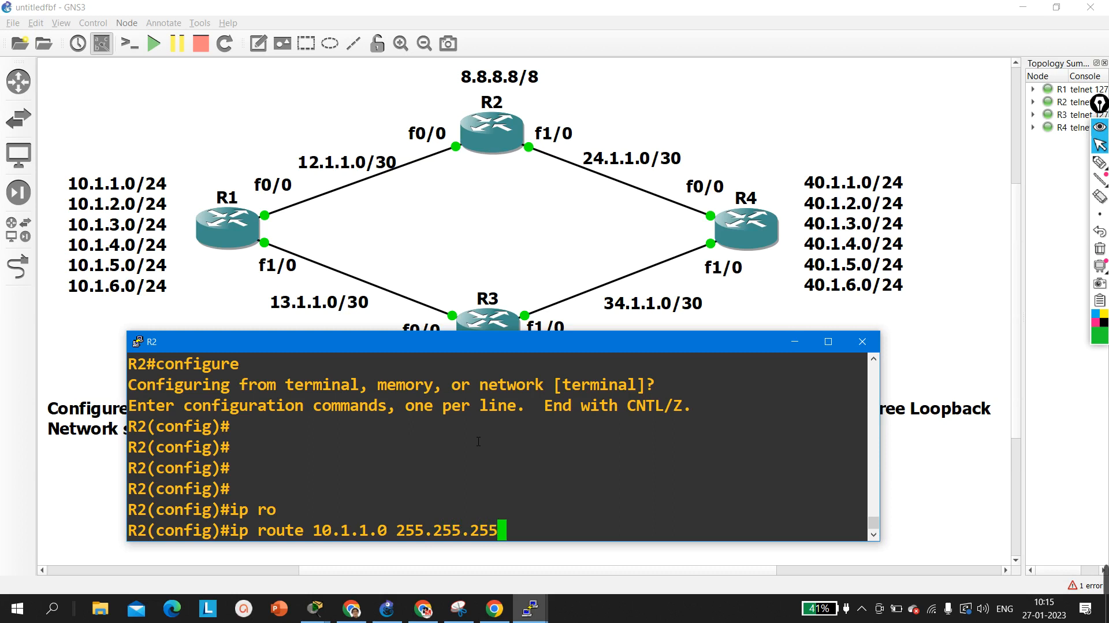
{"action": "type", "text": ".0"}
{"action": "type", "text": "f0/0"}
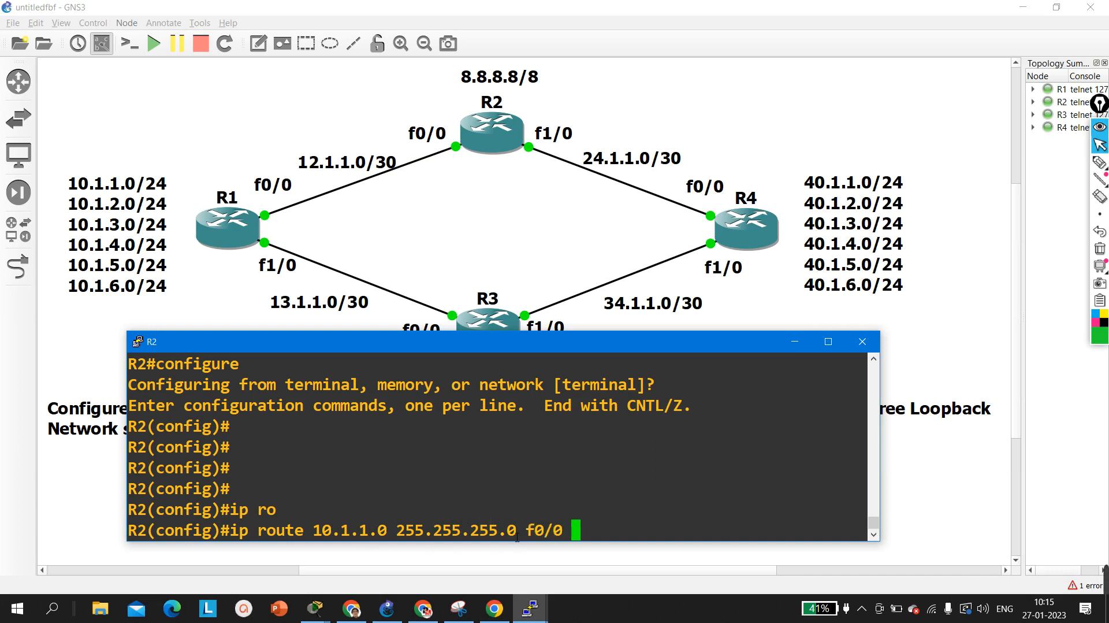
{"action": "type", "text": " 12.1.1."}
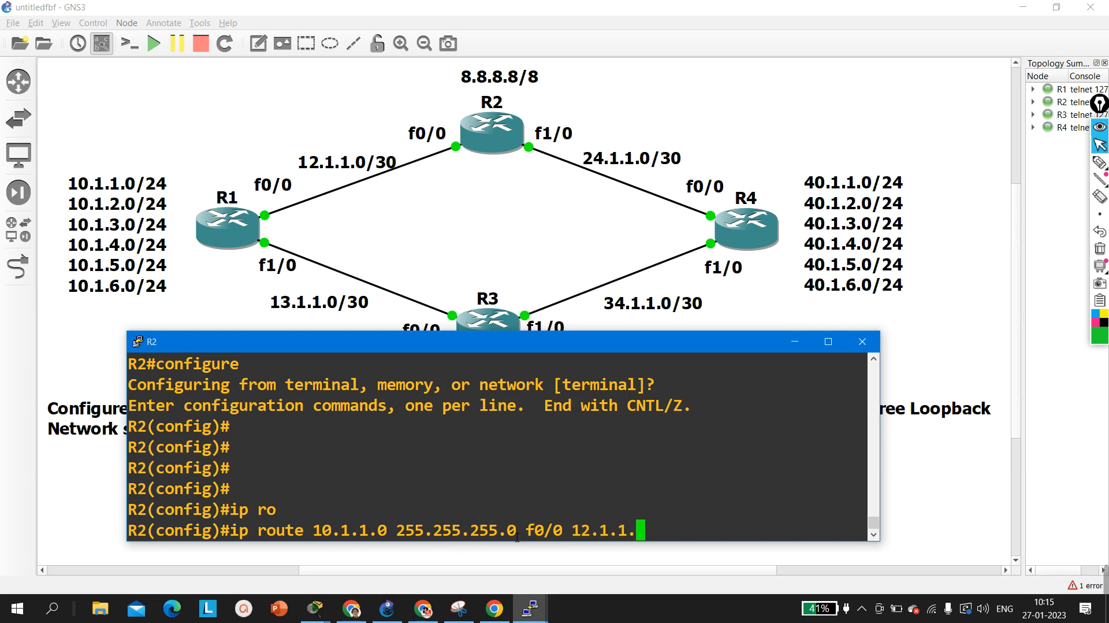
{"action": "key", "text": "BackSpace"}
{"action": "key", "text": "BackSpace"}
{"action": "key", "text": "BackSpace"}
{"action": "type", "text": ".1.1"}
{"action": "key", "text": "Return"}
{"action": "key", "text": "Return"}
- Reuse the last route command on R2 to add 10.1.2.0 255.255.255.0 via f0/0 and 12.1.1.1
{"action": "key", "text": "Up"}
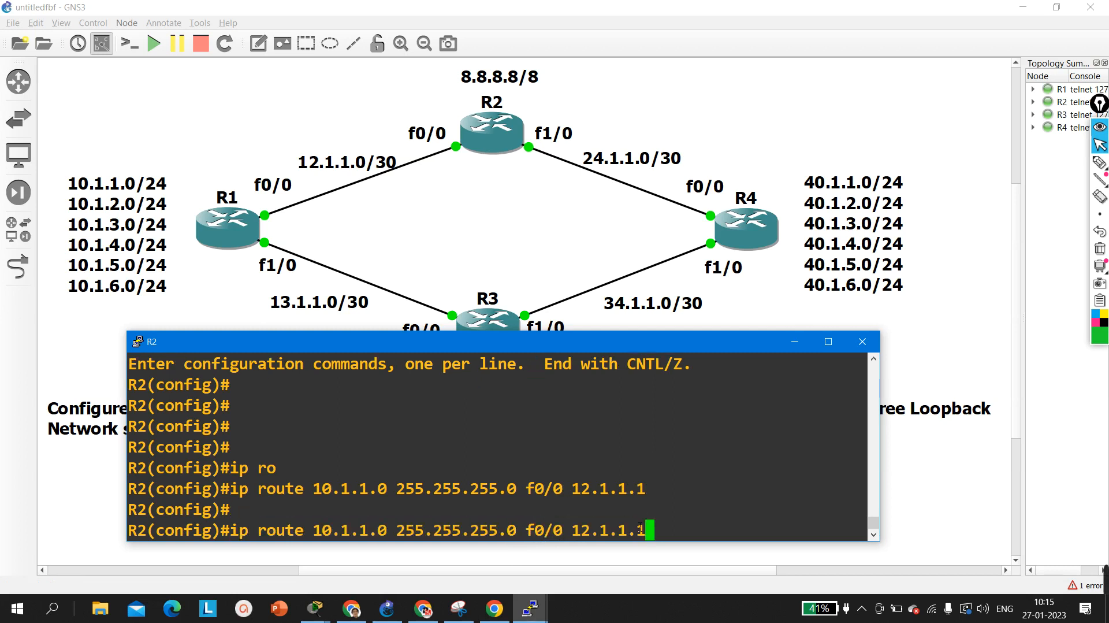
{"action": "key", "text": "Left"}
{"action": "key", "text": "Left"}
{"action": "key", "text": "Left"}
{"action": "key", "text": "Left"}
{"action": "key", "text": "Left"}
{"action": "key", "text": "Left"}
{"action": "key", "text": "Left"}
{"action": "key", "text": "Left"}
{"action": "key", "text": "Left"}
{"action": "key", "text": "Left"}
{"action": "key", "text": "Left"}
{"action": "key", "text": "Left"}
{"action": "key", "text": "Left"}
{"action": "key", "text": "Left"}
{"action": "key", "text": "Left"}
{"action": "key", "text": "Left"}
{"action": "key", "text": "Left"}
{"action": "key", "text": "Left"}
{"action": "key", "text": "Left"}
{"action": "key", "text": "Left"}
{"action": "key", "text": "Left"}
{"action": "key", "text": "Left"}
{"action": "key", "text": "Left"}
{"action": "key", "text": "Left"}
{"action": "key", "text": "Left"}
{"action": "key", "text": "Left"}
{"action": "key", "text": "Left"}
{"action": "key", "text": "Left"}
{"action": "key", "text": "BackSpace"}
{"action": "type", "text": "2"}
{"action": "key", "text": "Return"}
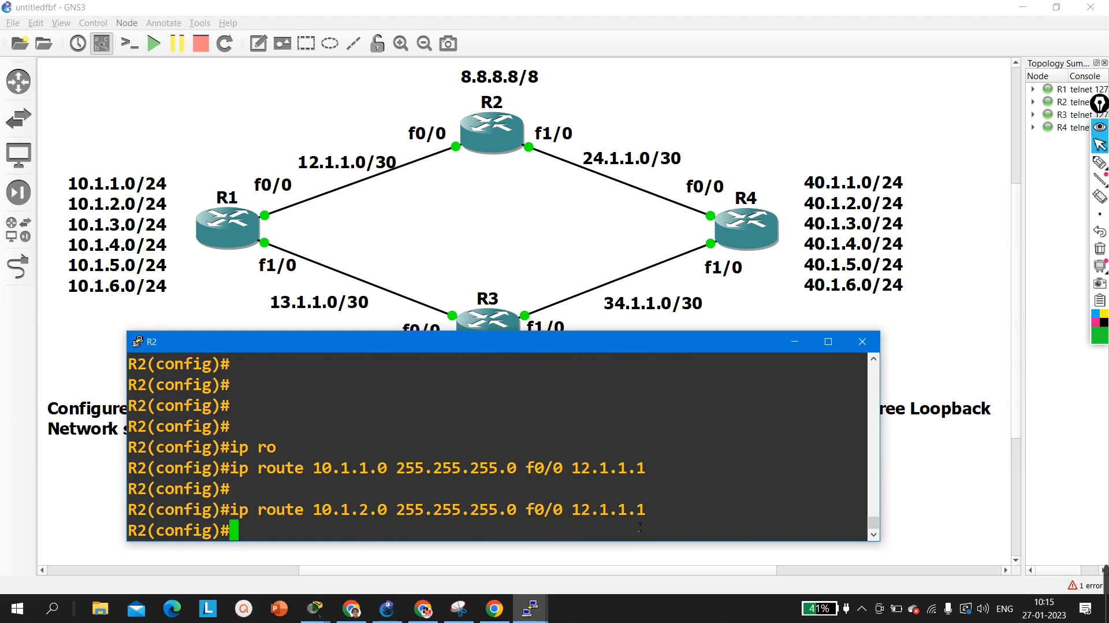
- Add a third static route on R2 for 10.1.3.0 255.255.255.0 via f0/0 and next hop 12.1.1.1
{"action": "key", "text": "Up"}
{"action": "key", "text": "Left"}
{"action": "key", "text": "Left"}
{"action": "key", "text": "Left"}
{"action": "key", "text": "Left"}
{"action": "key", "text": "Left"}
{"action": "key", "text": "Left"}
{"action": "key", "text": "Left"}
{"action": "key", "text": "Left"}
{"action": "key", "text": "Left"}
{"action": "key", "text": "Left"}
{"action": "key", "text": "Left"}
{"action": "key", "text": "Left"}
{"action": "key", "text": "Left"}
{"action": "key", "text": "Left"}
{"action": "key", "text": "Left"}
{"action": "key", "text": "Left"}
{"action": "key", "text": "Left"}
{"action": "key", "text": "Left"}
{"action": "key", "text": "Left"}
{"action": "key", "text": "Left"}
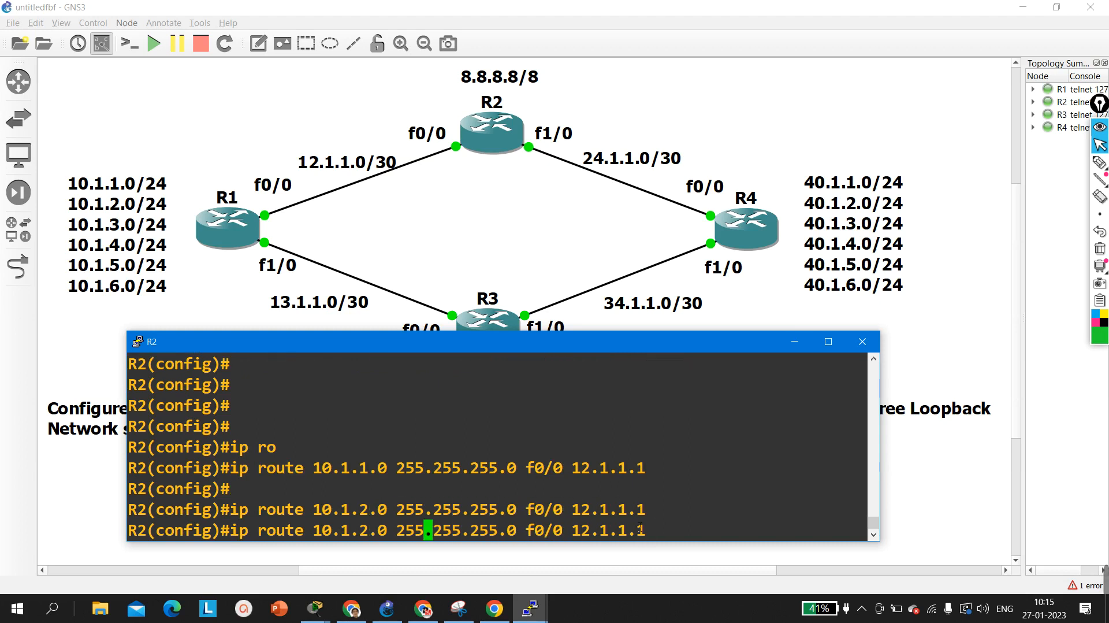
{"action": "key", "text": "Left"}
{"action": "key", "text": "Left"}
{"action": "key", "text": "BackSpace"}
{"action": "type", "text": "3"}
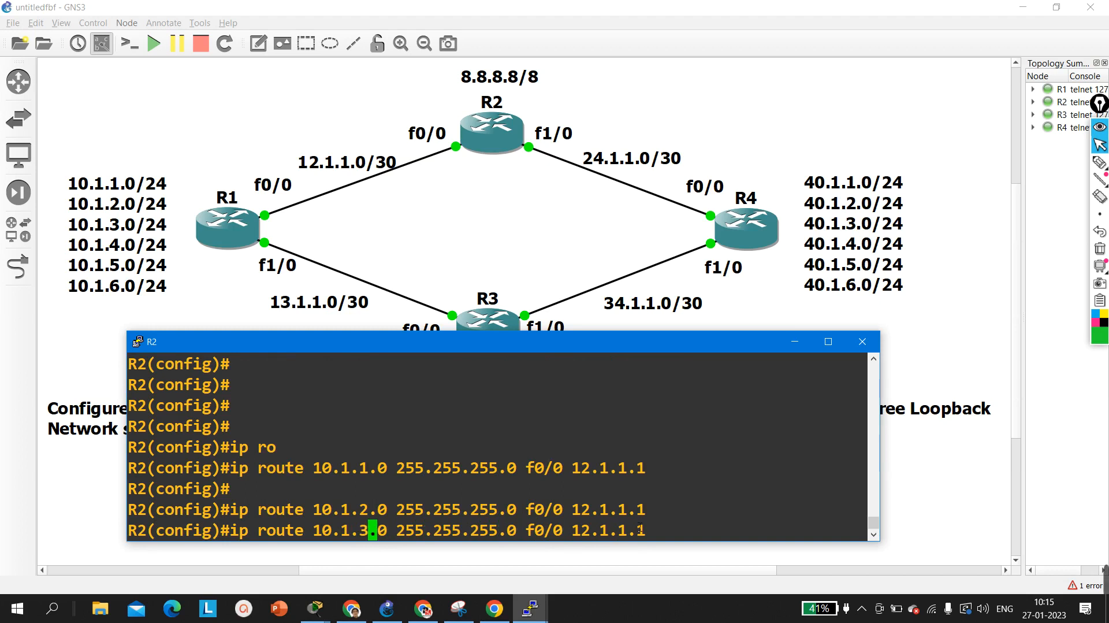
{"action": "key", "text": "Return"}
{"action": "key", "text": "Return"}
{"action": "key", "text": "Return"}
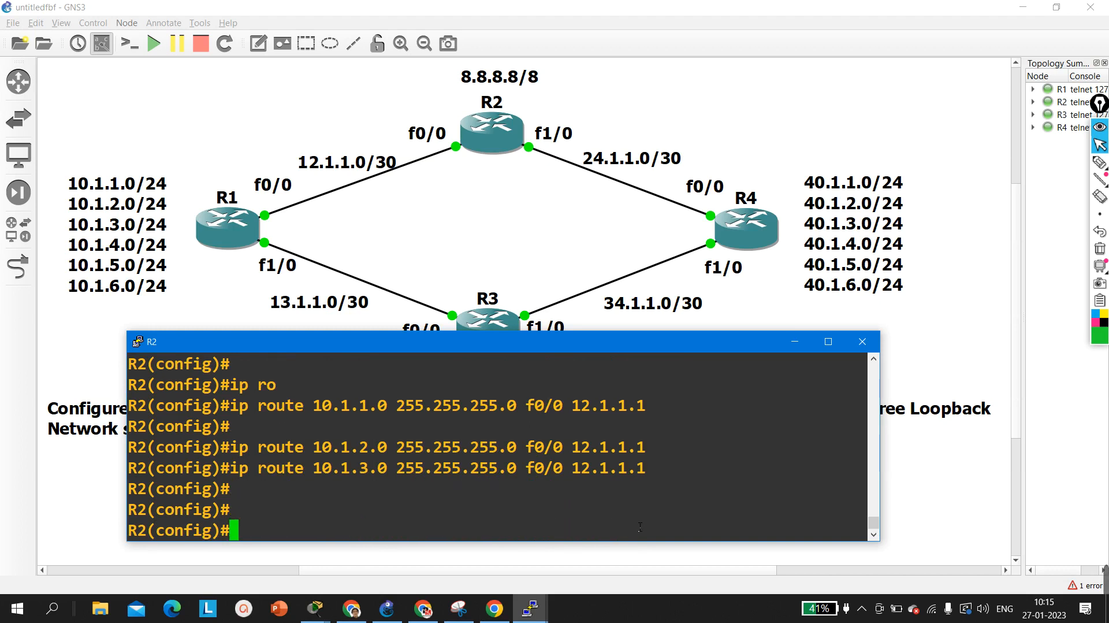
- Add a static route on R2 to 40.1.1.0 255.255.255.0 via f1/0 and next hop 24.1.1.2
{"action": "type", "text": "ip rou"}
{"action": "key", "text": "Tab"}
{"action": "type", "text": "t"}
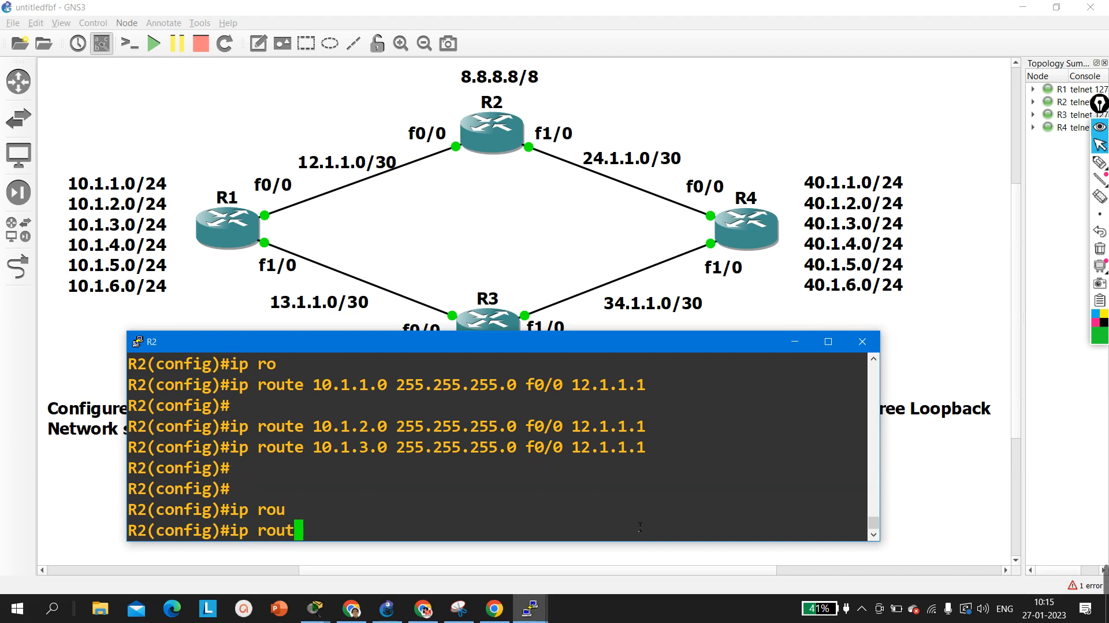
{"action": "type", "text": "e 40"}
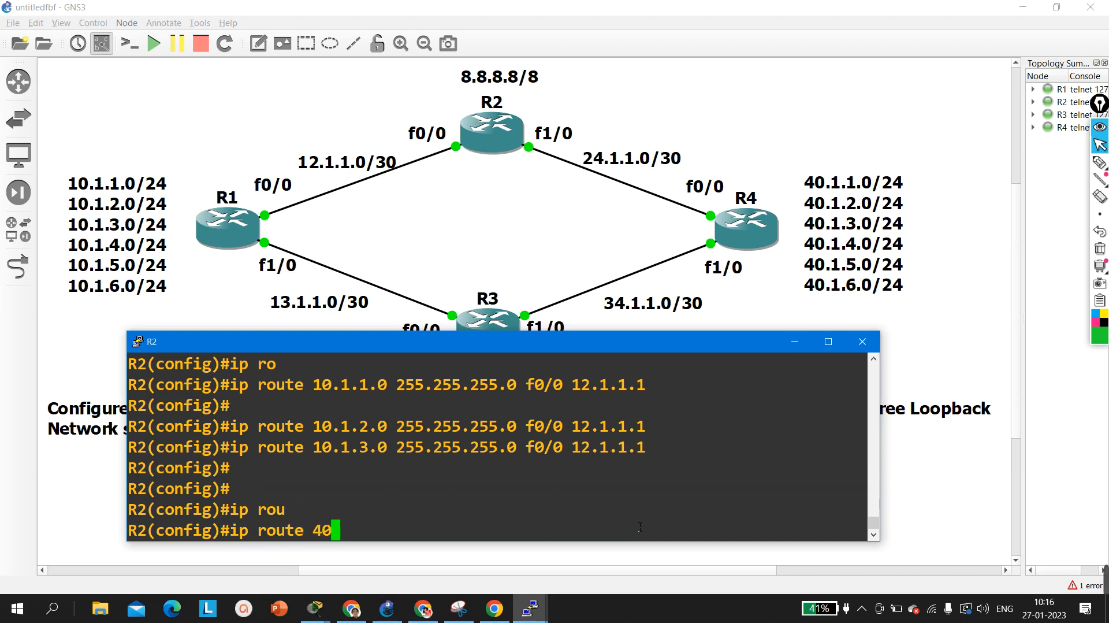
{"action": "type", "text": ".1.1.0 255.255.255"}
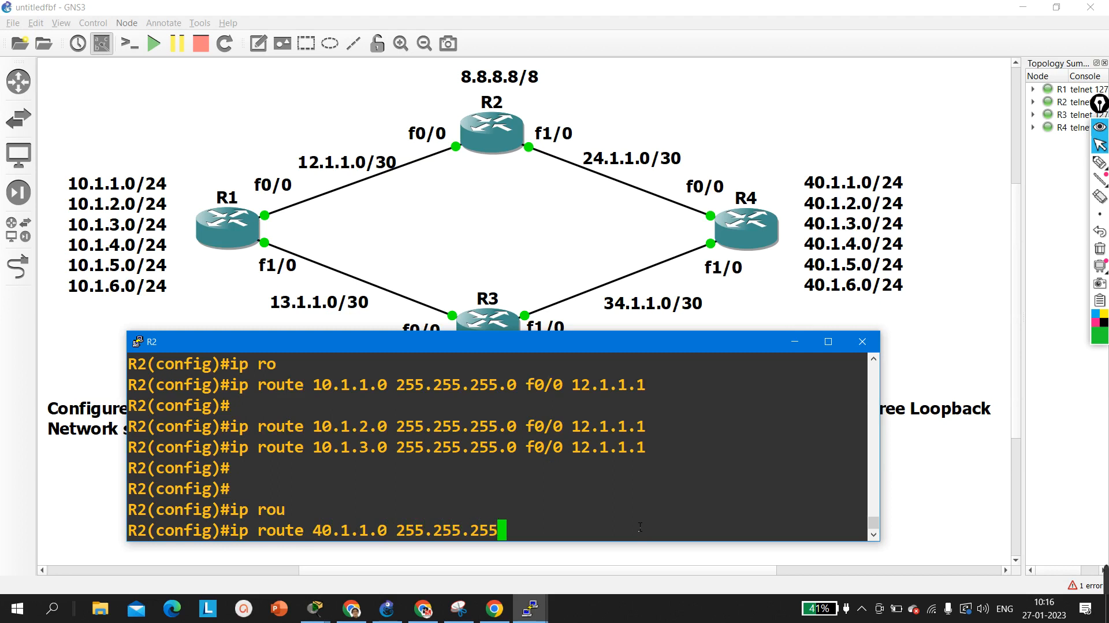
{"action": "type", "text": ".0"}
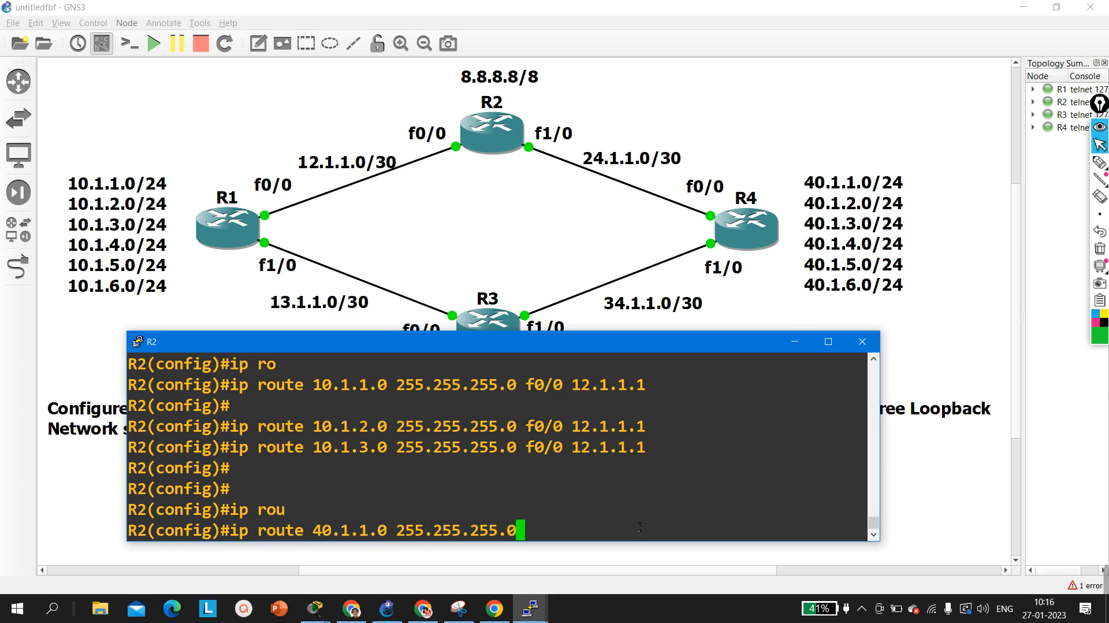
{"action": "type", "text": "b"}
{"action": "key", "text": "BackSpace"}
{"action": "key", "text": "BackSpace"}
{"action": "type", "text": "f1/0"}
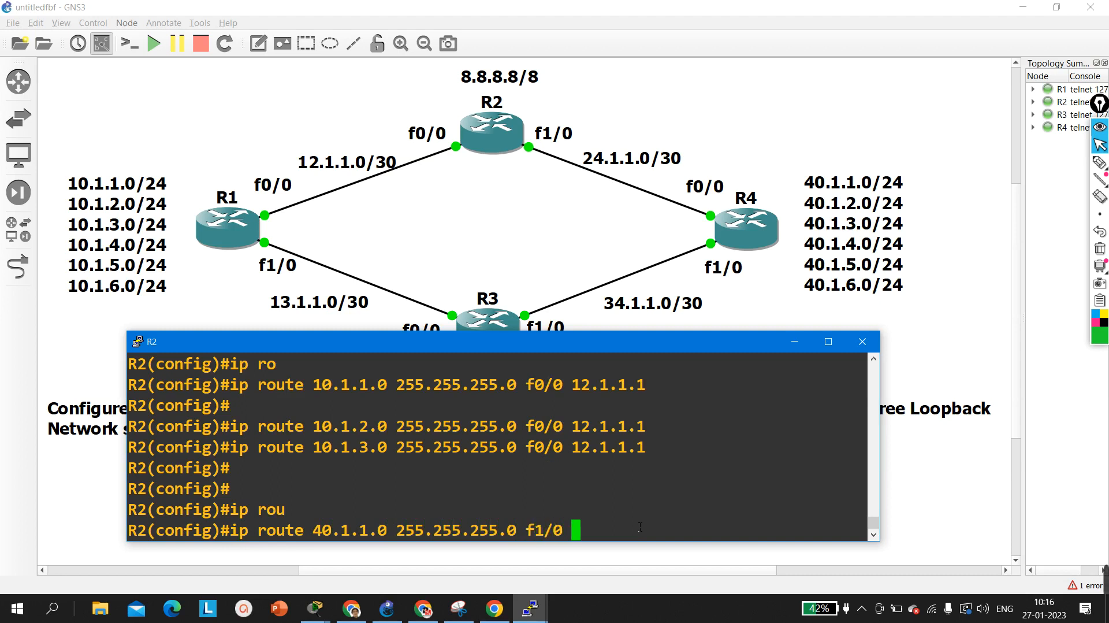
{"action": "type", "text": " 24.1.1.2"}
{"action": "key", "text": "Return"}
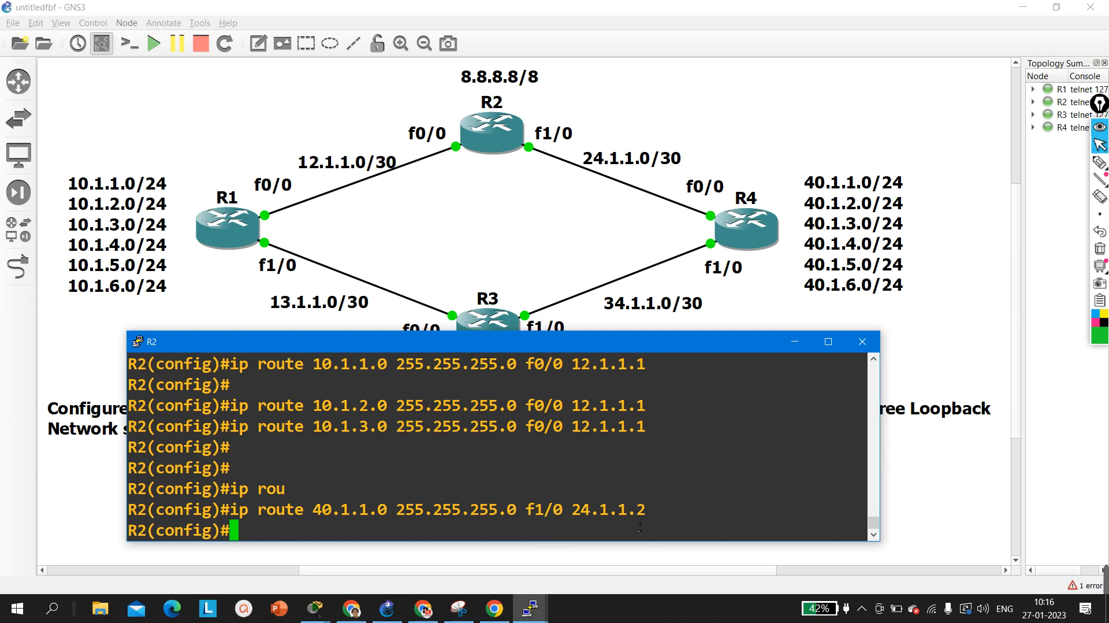
{"action": "key", "text": "Return"}
- Reuse the last route command on R2 to add 40.1.2.0 255.255.255.0 via f1/0 and 24.1.1.2
{"action": "key", "text": "Up"}
{"action": "key", "text": "Left"}
{"action": "key", "text": "Left"}
{"action": "key", "text": "Left"}
{"action": "key", "text": "Left"}
{"action": "key", "text": "Left"}
{"action": "key", "text": "Left"}
{"action": "key", "text": "Left"}
{"action": "key", "text": "Left"}
{"action": "key", "text": "Left"}
{"action": "key", "text": "Left"}
{"action": "key", "text": "Left"}
{"action": "key", "text": "Left"}
{"action": "key", "text": "Left"}
{"action": "key", "text": "Left"}
{"action": "key", "text": "Left"}
{"action": "key", "text": "Left"}
{"action": "key", "text": "Left"}
{"action": "key", "text": "Left"}
{"action": "key", "text": "Left"}
{"action": "key", "text": "Left"}
{"action": "key", "text": "Left"}
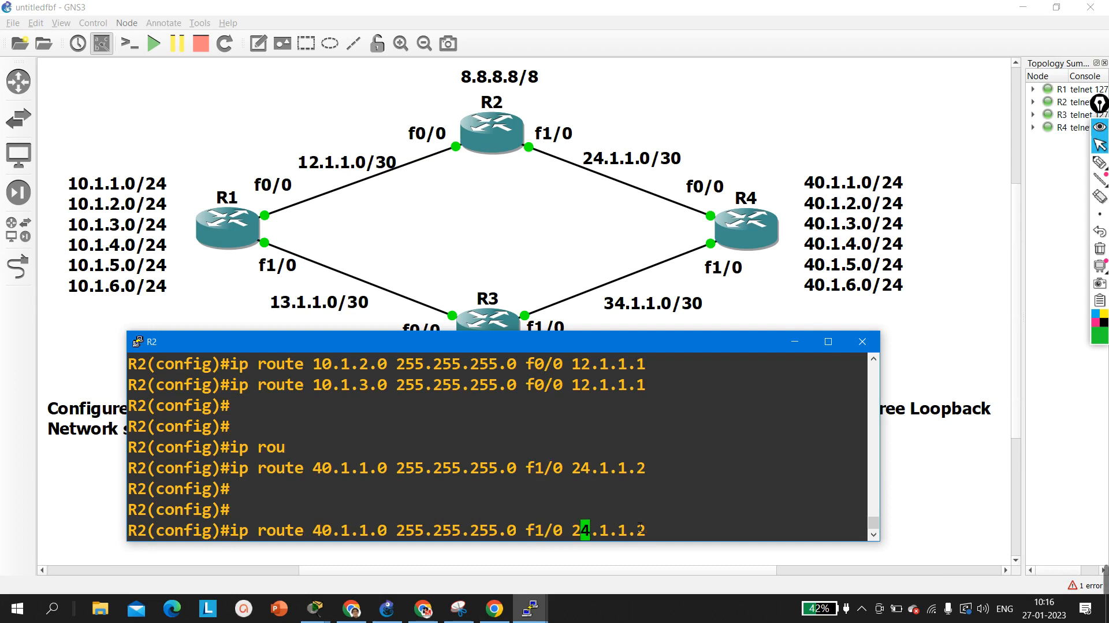
{"action": "key", "text": "BackSpace"}
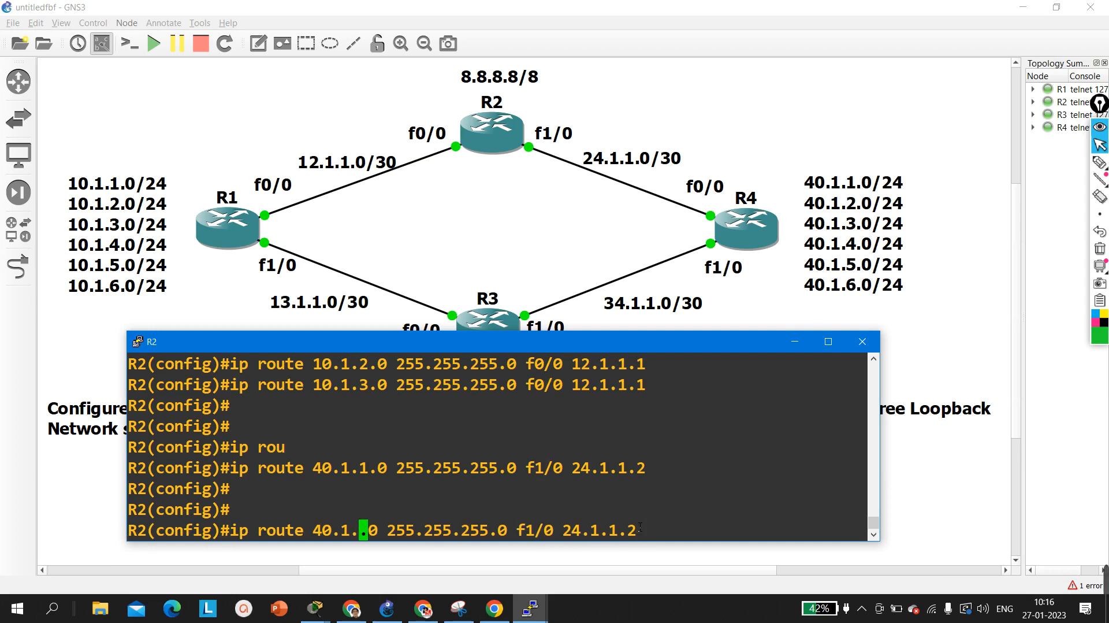
{"action": "type", "text": "2"}
{"action": "key", "text": "Return"}
- Add a third 40.x static route on R2 for 40.1.3.0 255.255.255.0 via f1/0 and next hop 24.1.1.2
{"action": "key", "text": "Up"}
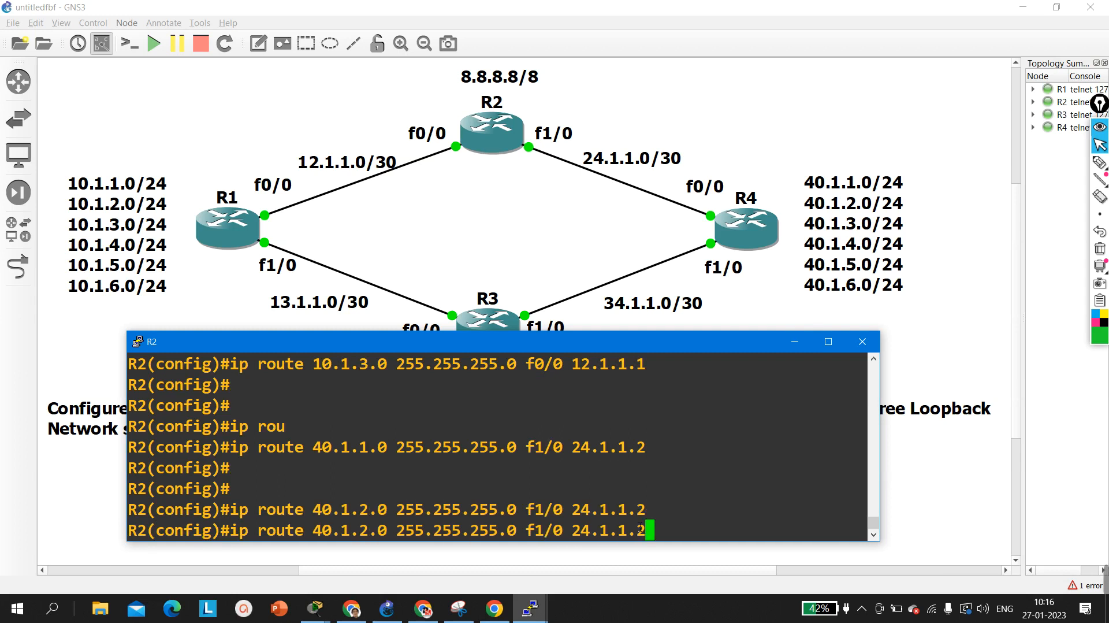
{"action": "key", "text": "Left"}
{"action": "key", "text": "Left"}
{"action": "key", "text": "Left"}
{"action": "key", "text": "Left"}
{"action": "key", "text": "Left"}
{"action": "key", "text": "Left"}
{"action": "key", "text": "Left"}
{"action": "key", "text": "Left"}
{"action": "key", "text": "Left"}
{"action": "key", "text": "Left"}
{"action": "key", "text": "Left"}
{"action": "key", "text": "Left"}
{"action": "key", "text": "Left"}
{"action": "key", "text": "Left"}
{"action": "key", "text": "Left"}
{"action": "key", "text": "Left"}
{"action": "key", "text": "Left"}
{"action": "key", "text": "Left"}
{"action": "key", "text": "Left"}
{"action": "key", "text": "Left"}
{"action": "key", "text": "Left"}
{"action": "key", "text": "BackSpace"}
{"action": "type", "text": "3"}
{"action": "key", "text": "Return"}
{"action": "key", "text": "Return"}
{"action": "key", "text": "Return"}
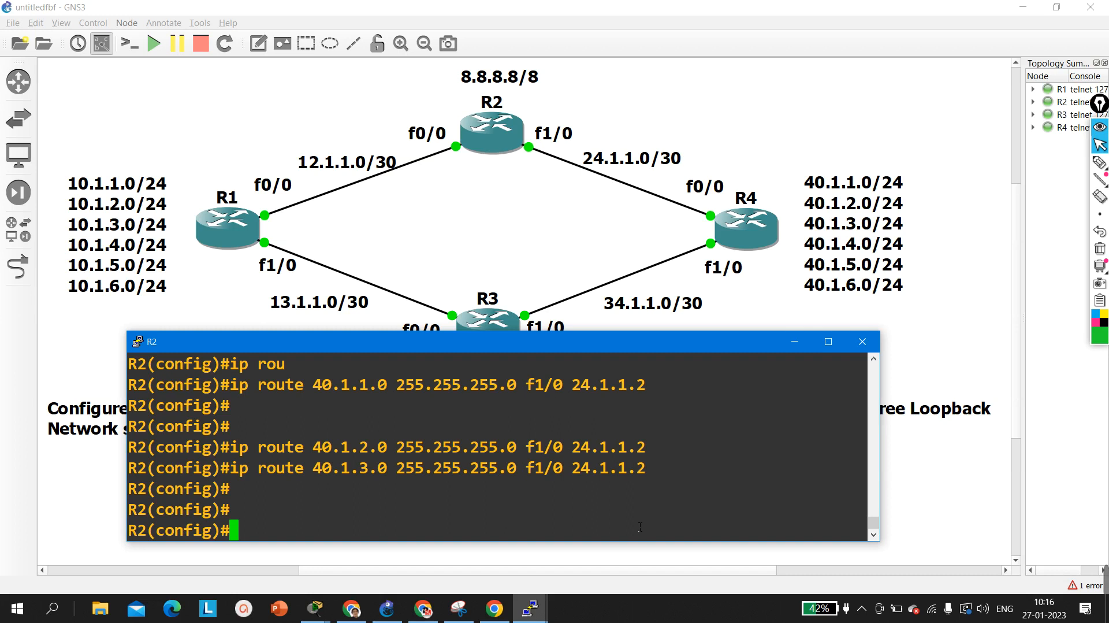
- Leave configuration mode on R2 and save its configuration with wr
{"action": "key", "text": "ctrl+z"}
{"action": "key", "text": "Return"}
{"action": "key", "text": "Return"}
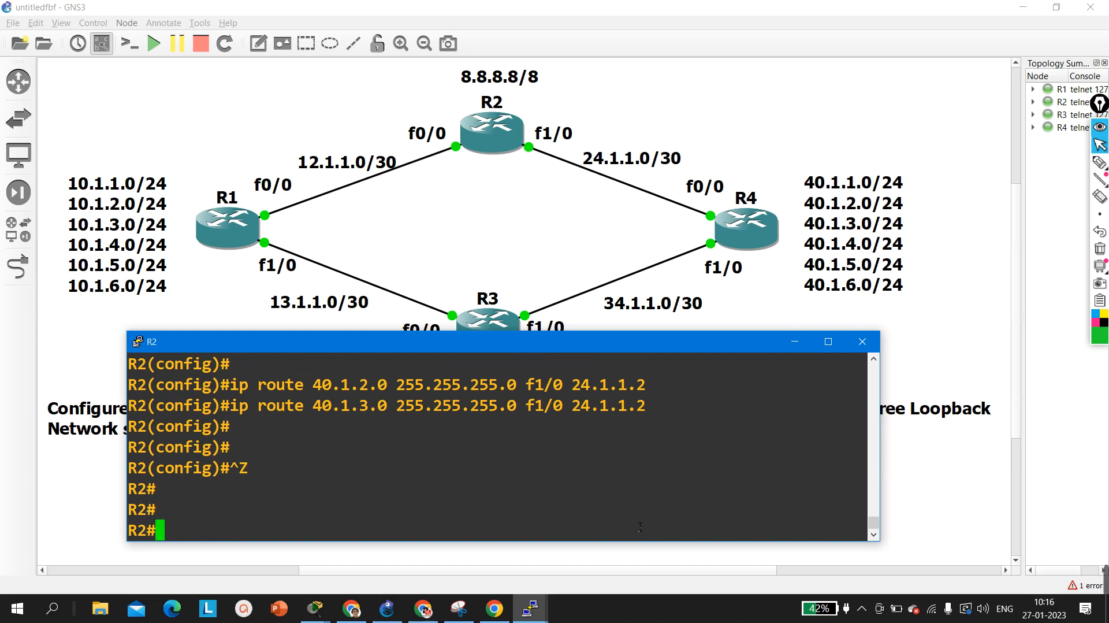
{"action": "type", "text": "wr"}
{"action": "key", "text": "Return"}
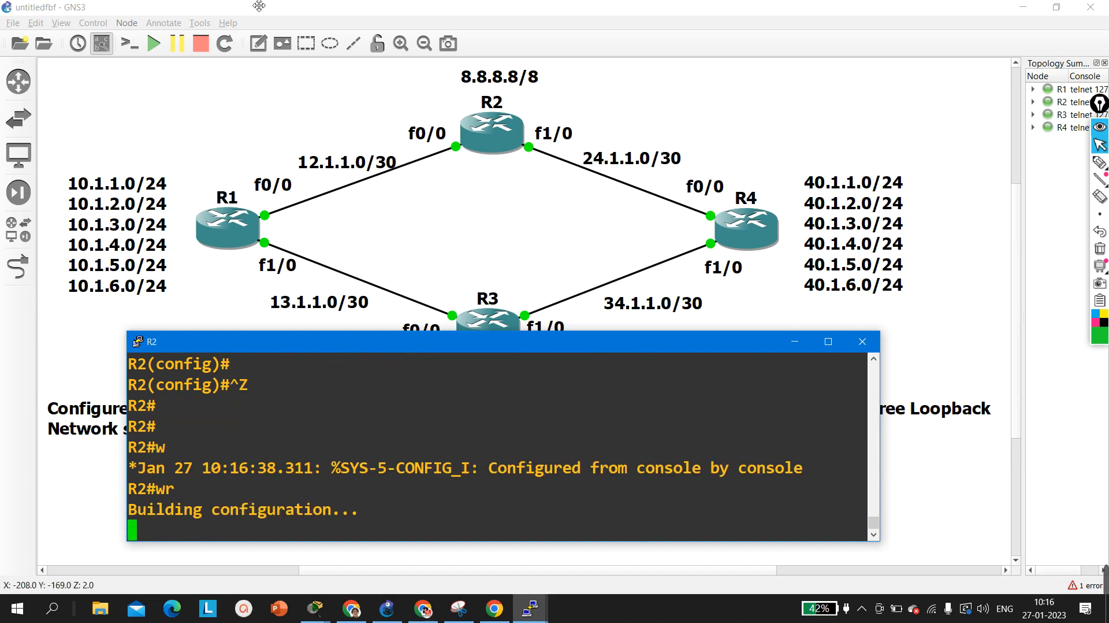
{"action": "key", "text": "Return"}
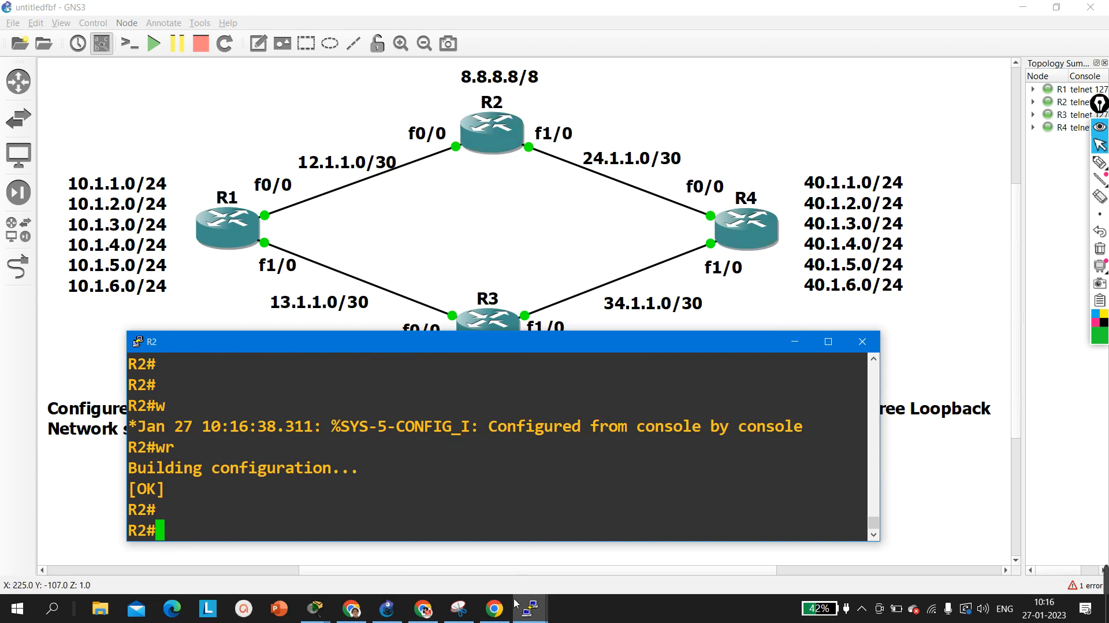
- Show the open router console windows to switch away from R2
{"action": "left_click", "coordinate": [530, 608]}
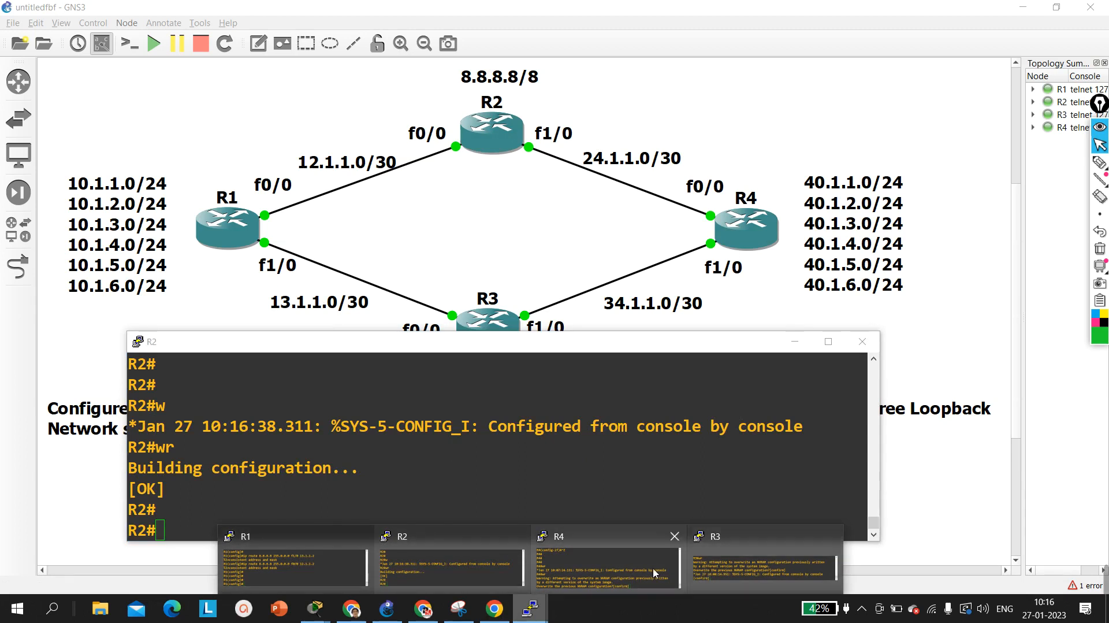
- Switch to the R4 console and confirm overwriting the previous NVRAM configuration to save it
{"action": "left_click", "coordinate": [604, 566]}
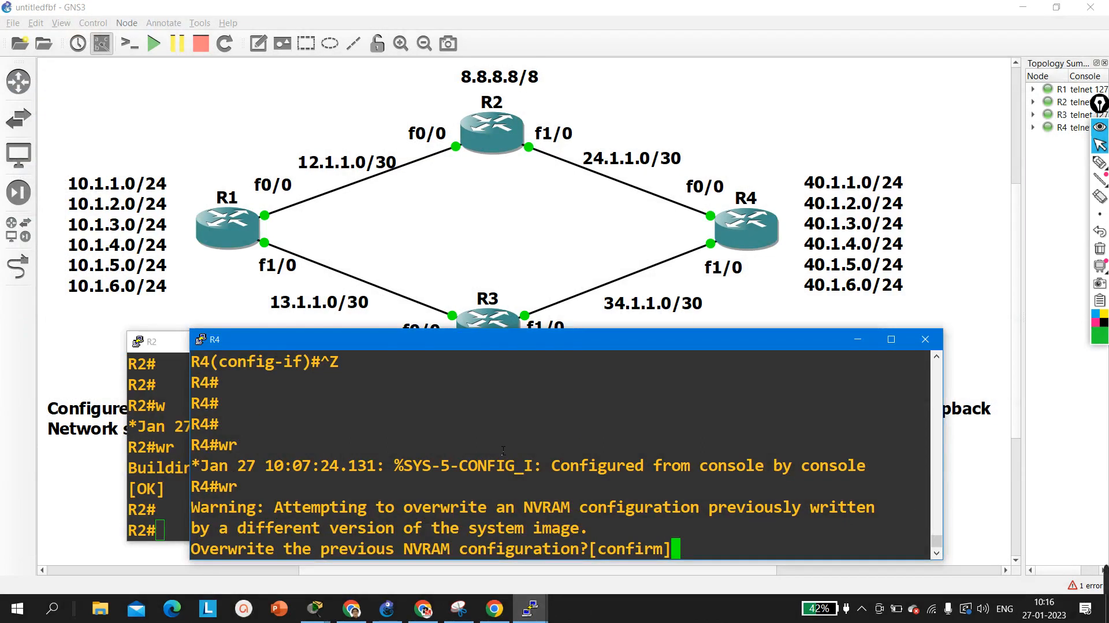
{"action": "key", "text": "Return"}
{"action": "key", "text": "Return"}
{"action": "key", "text": "Return"}
{"action": "key", "text": "Return"}
{"action": "key", "text": "Return"}
{"action": "key", "text": "Return"}
{"action": "key", "text": "Return"}
{"action": "key", "text": "Return"}
{"action": "key", "text": "Return"}
{"action": "key", "text": "Return"}
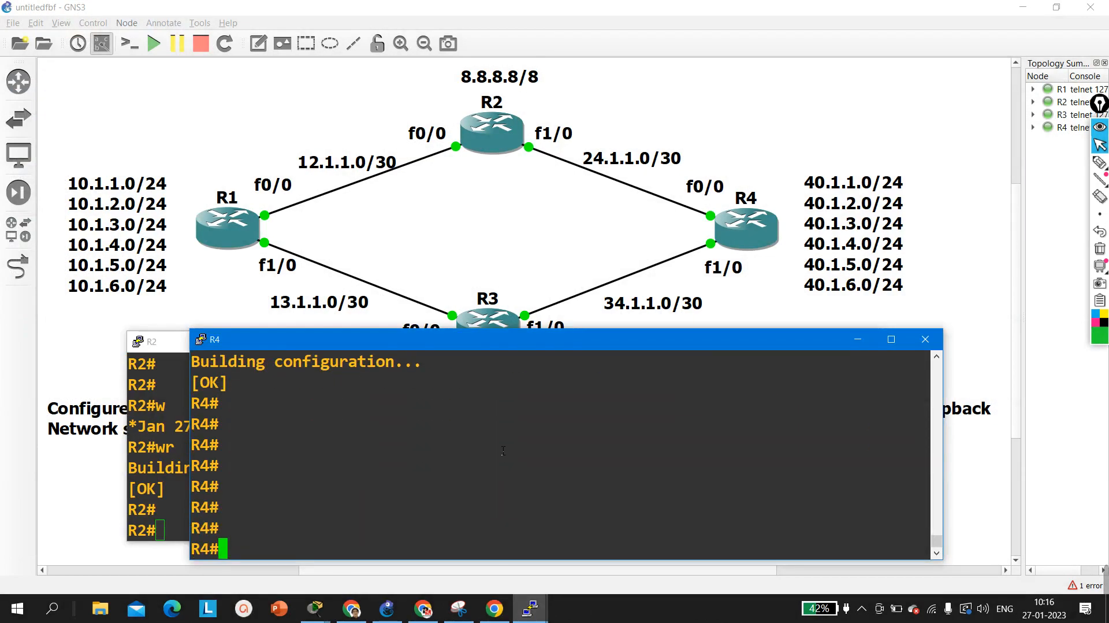
- Enter global configuration mode from the terminal on R4
{"action": "type", "text": "conf"}
{"action": "key", "text": "Tab"}
{"action": "key", "text": "Return"}
{"action": "key", "text": "Return"}
{"action": "key", "text": "Return"}
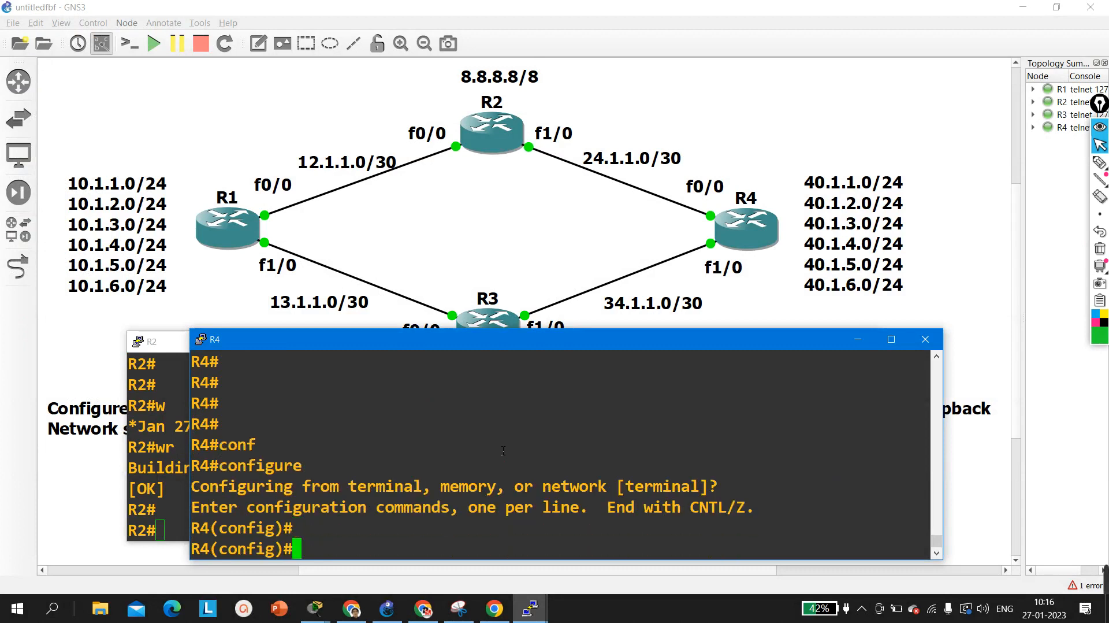
{"action": "key", "text": "Return"}
- Add a static route on R4 to 10.1.1.0 255.255.255.0 through f0/0 with next hop 24.1.1.1
{"action": "type", "text": "ip ro"}
{"action": "key", "text": "Tab"}
{"action": "type", "text": "ute "}
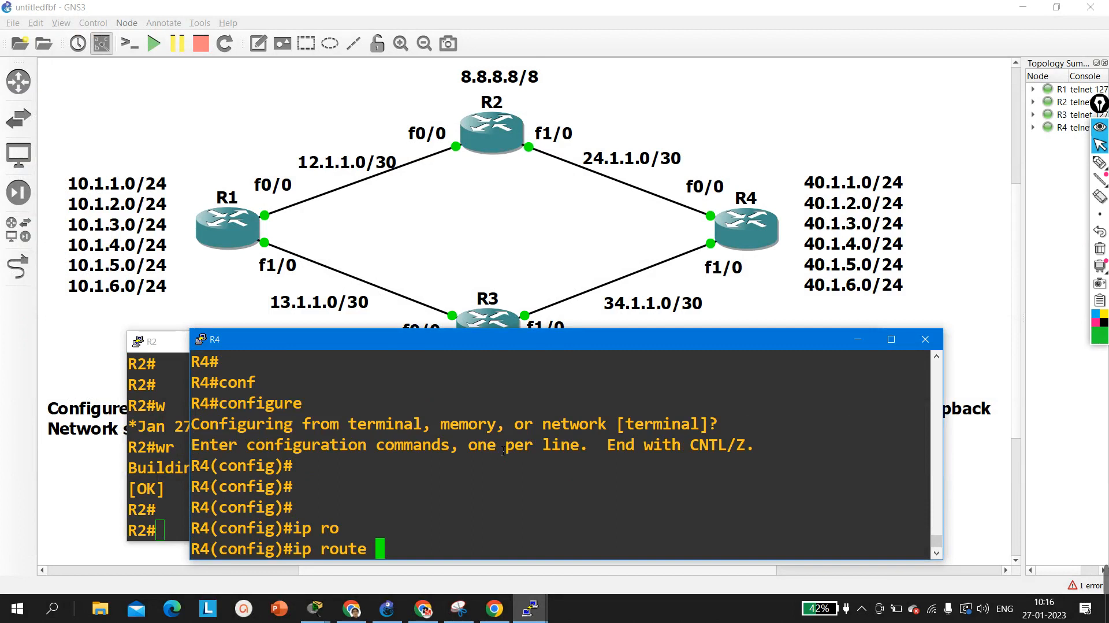
{"action": "type", "text": "10.1.1.0"}
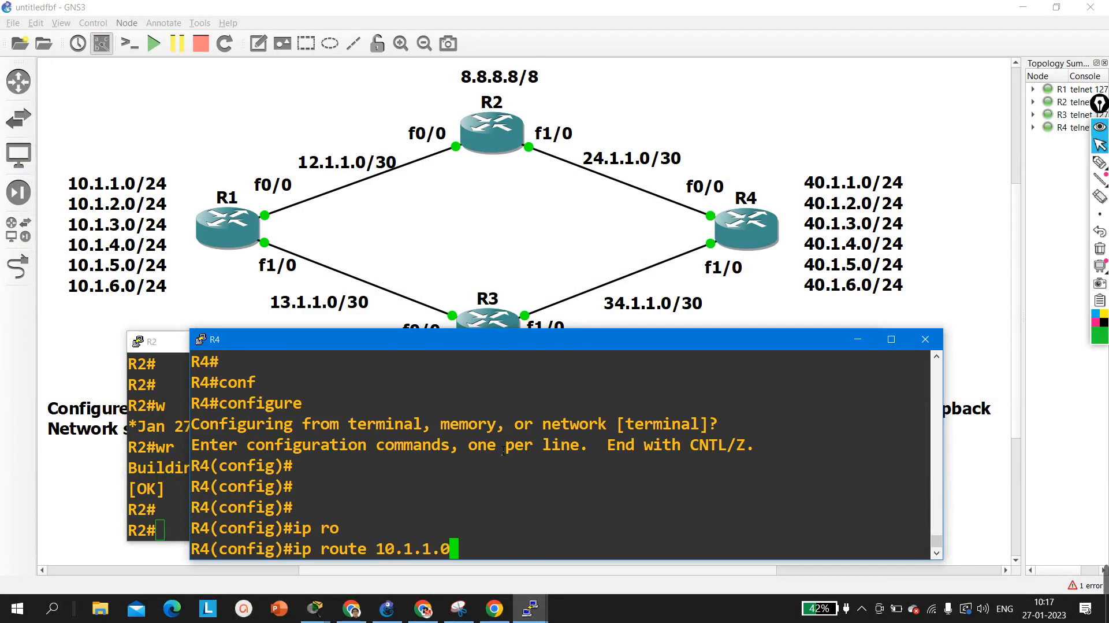
{"action": "type", "text": " 255.255."}
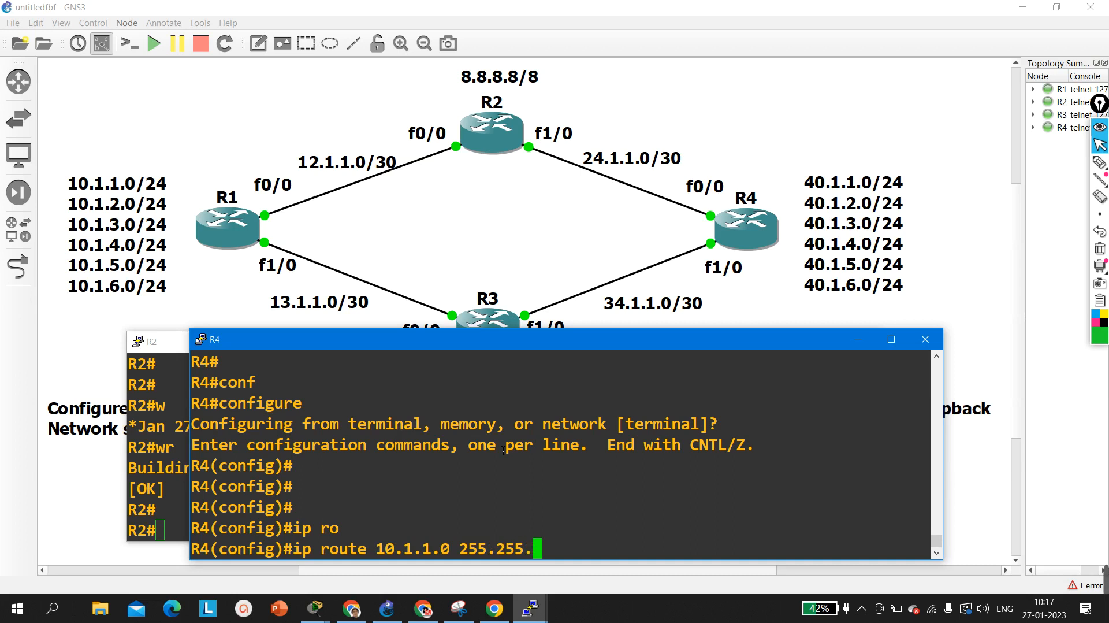
{"action": "type", "text": "255.0"}
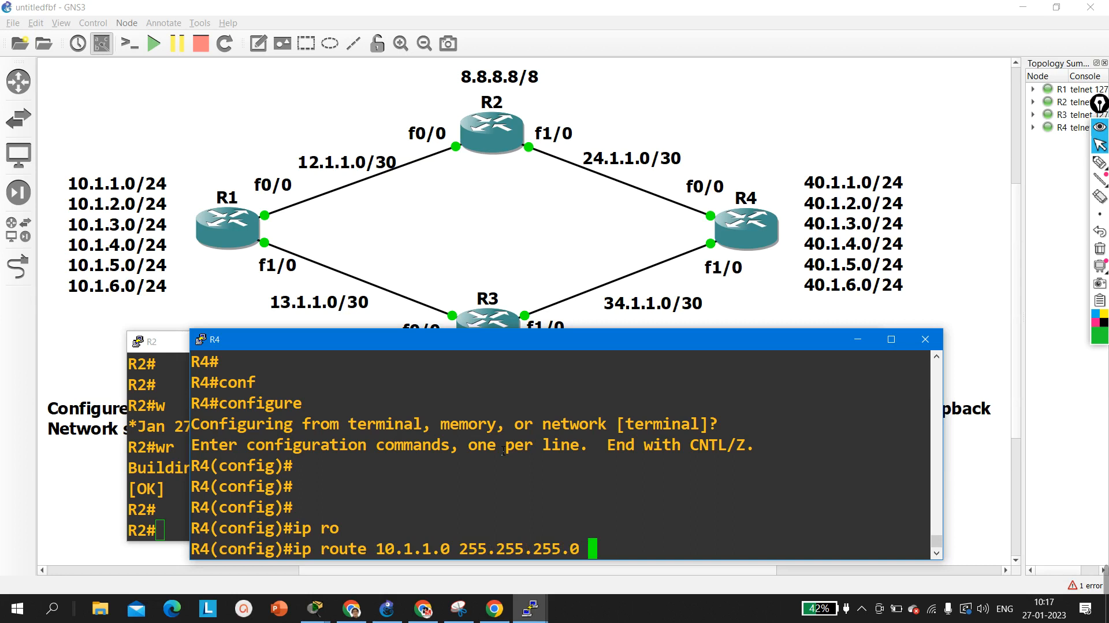
{"action": "type", "text": " f0/0"}
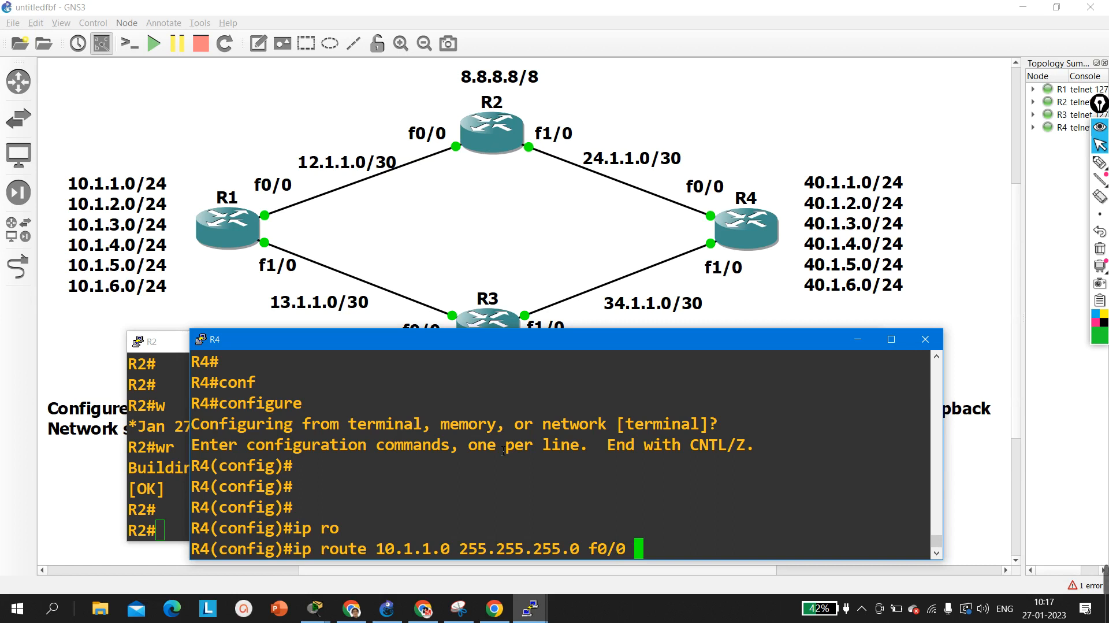
{"action": "type", "text": "24.1.1.1"}
{"action": "key", "text": "Return"}
{"action": "key", "text": "Return"}
{"action": "key", "text": "Return"}
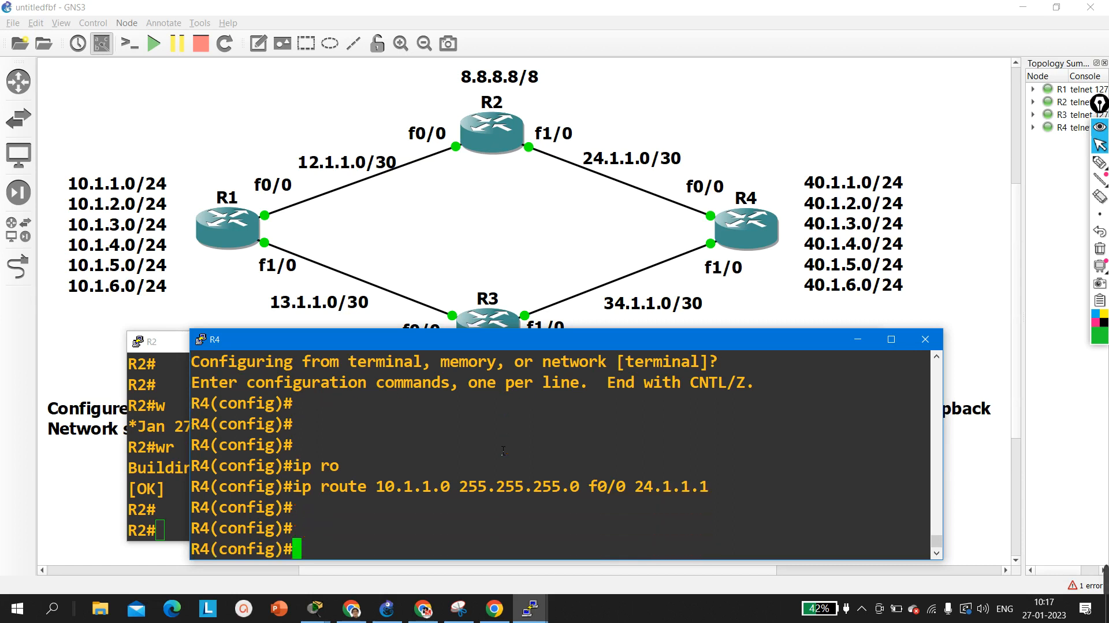
- Reuse the previous route command to add a static route to 10.1.2.0 255.255.255.0 through f0/0 with next hop 24.1.1.1
{"action": "key", "text": "Up"}
{"action": "key", "text": "Left"}
{"action": "key", "text": "Left"}
{"action": "key", "text": "Left"}
{"action": "key", "text": "Left"}
{"action": "key", "text": "Left"}
{"action": "key", "text": "Left"}
{"action": "key", "text": "Left"}
{"action": "key", "text": "Left"}
{"action": "key", "text": "Left"}
{"action": "key", "text": "Left"}
{"action": "key", "text": "Left"}
{"action": "key", "text": "Left"}
{"action": "key", "text": "Left"}
{"action": "key", "text": "Left"}
{"action": "key", "text": "Left"}
{"action": "key", "text": "Left"}
{"action": "key", "text": "Left"}
{"action": "key", "text": "Left"}
{"action": "key", "text": "Left"}
{"action": "key", "text": "Left"}
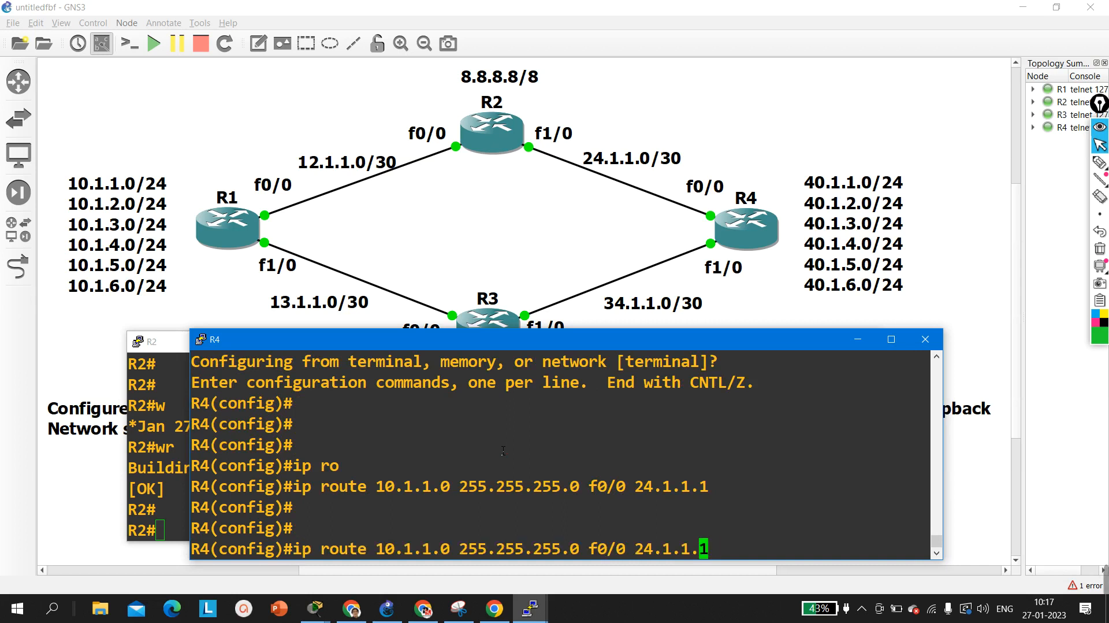
{"action": "key", "text": "Left"}
{"action": "key", "text": "Left"}
{"action": "key", "text": "Left"}
{"action": "key", "text": "Left"}
{"action": "key", "text": "Left"}
{"action": "key", "text": "Left"}
{"action": "key", "text": "Left"}
{"action": "key", "text": "Delete"}
{"action": "type", "text": "2"}
{"action": "key", "text": "Return"}
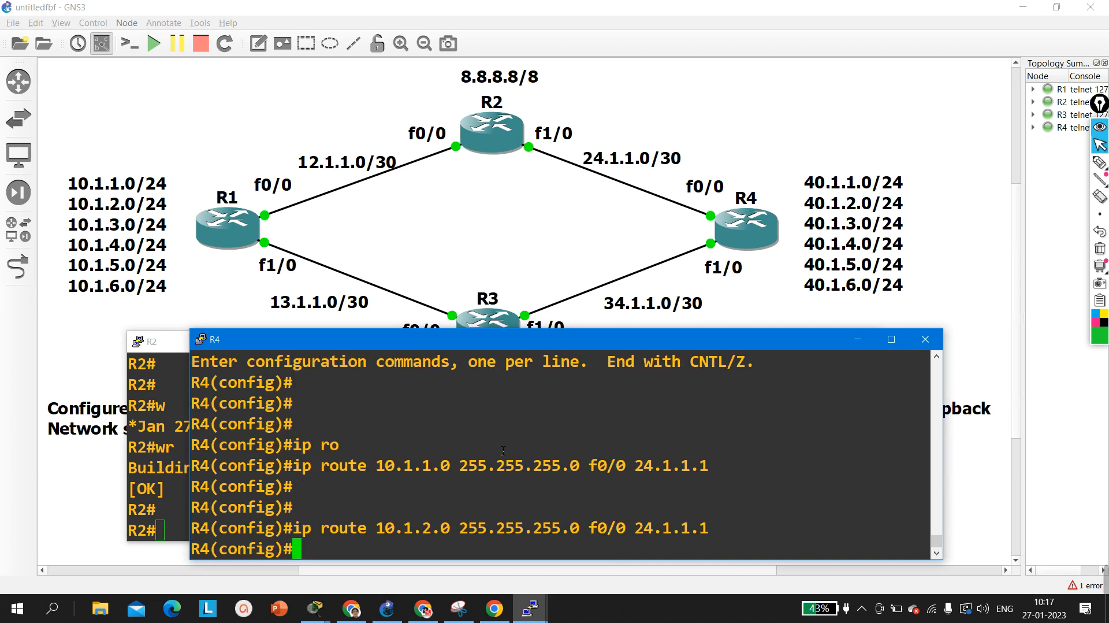
- Reuse the previous route command to add a static route to 10.1.3.0 255.255.255.0 through f0/0 with next hop 24.1.1.1
{"action": "key", "text": "Up"}
{"action": "key", "text": "Left"}
{"action": "key", "text": "Left"}
{"action": "key", "text": "Left"}
{"action": "key", "text": "Left"}
{"action": "key", "text": "Left"}
{"action": "key", "text": "Left"}
{"action": "key", "text": "Left"}
{"action": "key", "text": "Left"}
{"action": "key", "text": "Left"}
{"action": "key", "text": "Left"}
{"action": "key", "text": "Left"}
{"action": "key", "text": "Left"}
{"action": "key", "text": "Left"}
{"action": "key", "text": "Left"}
{"action": "key", "text": "Left"}
{"action": "key", "text": "Left"}
{"action": "key", "text": "Left"}
{"action": "key", "text": "Left"}
{"action": "key", "text": "Left"}
{"action": "key", "text": "Left"}
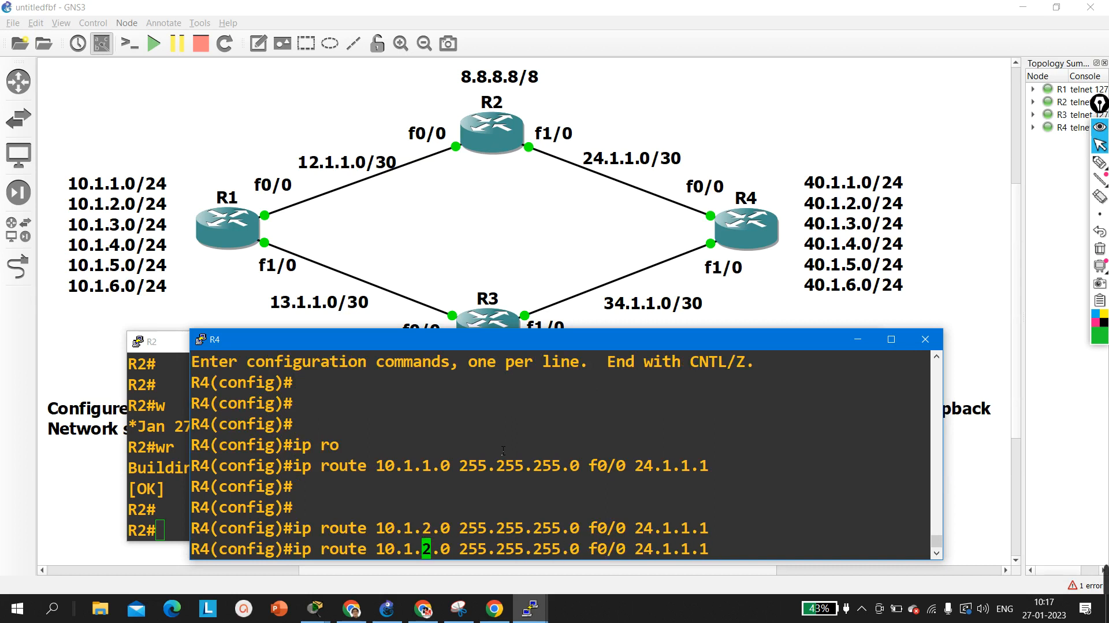
{"action": "key", "text": "Delete"}
{"action": "type", "text": "3"}
{"action": "key", "text": "Return"}
{"action": "key", "text": "Return"}
{"action": "key", "text": "Return"}
- Add a static route on R4 to 10.1.4.0 255.255.255.0 through f1/0 with next hop 34.1.1.1
{"action": "type", "text": "ip ro"}
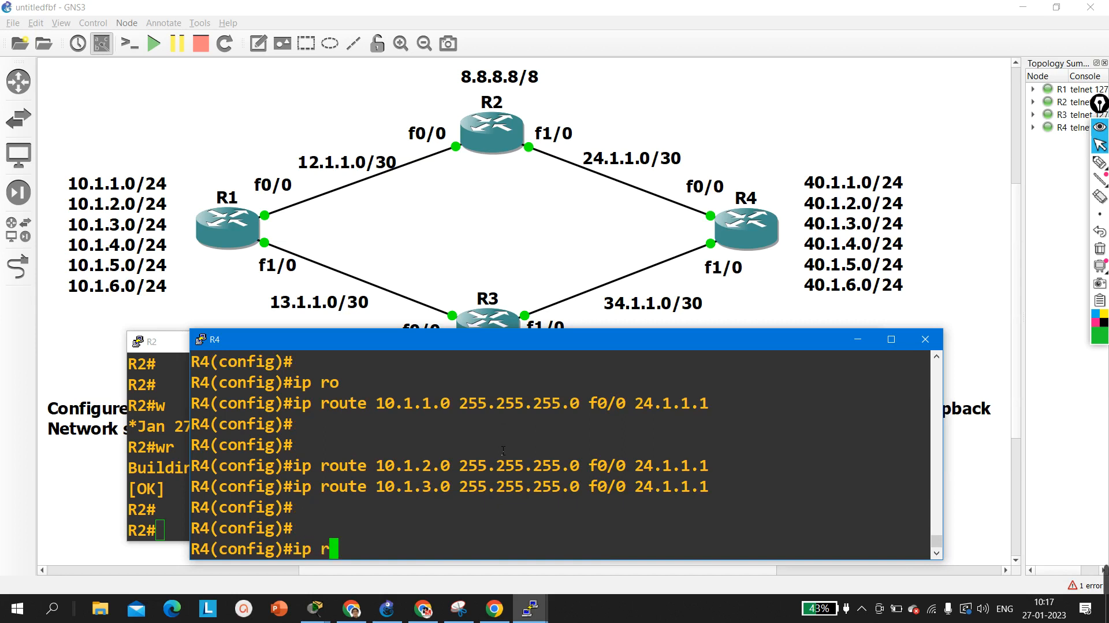
{"action": "key", "text": "Tab"}
{"action": "type", "text": "ute 10"}
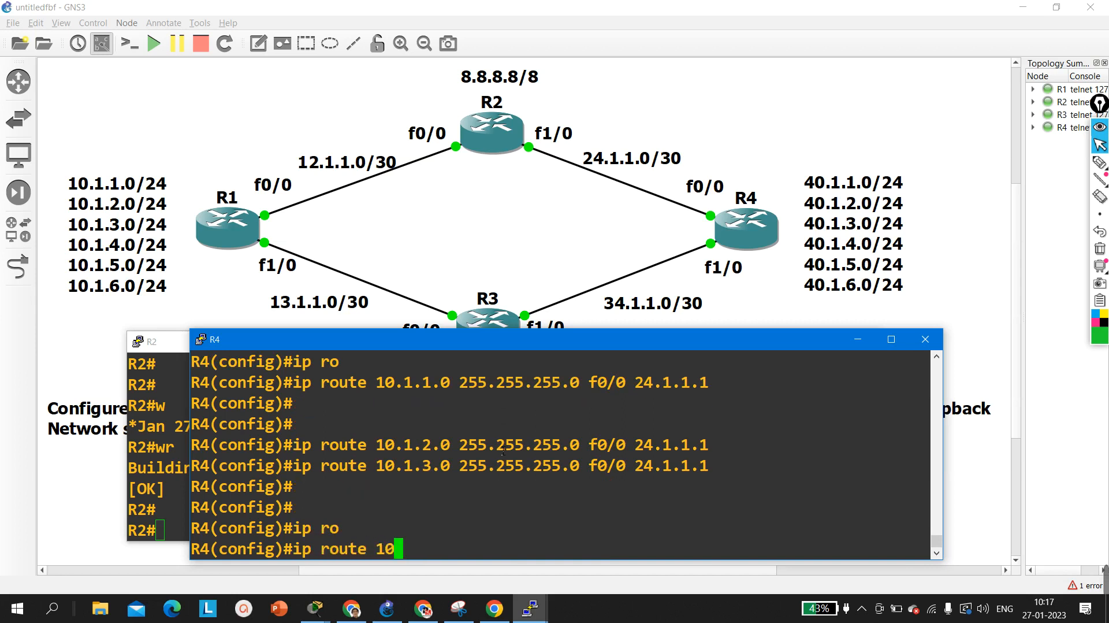
{"action": "type", "text": ".1.4"}
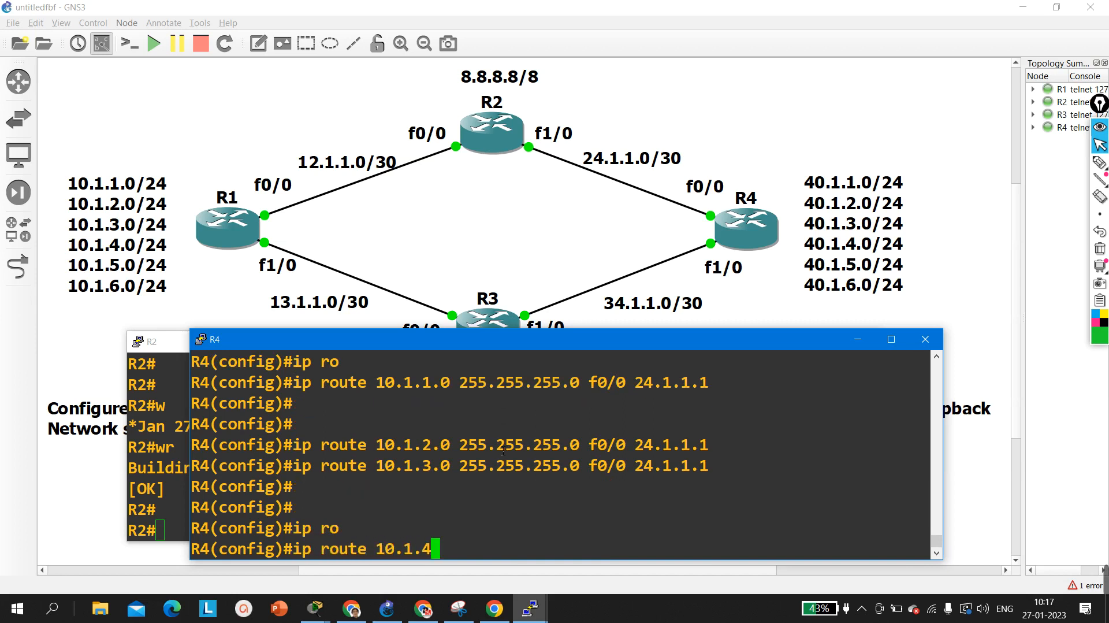
{"action": "type", "text": ".0 255"}
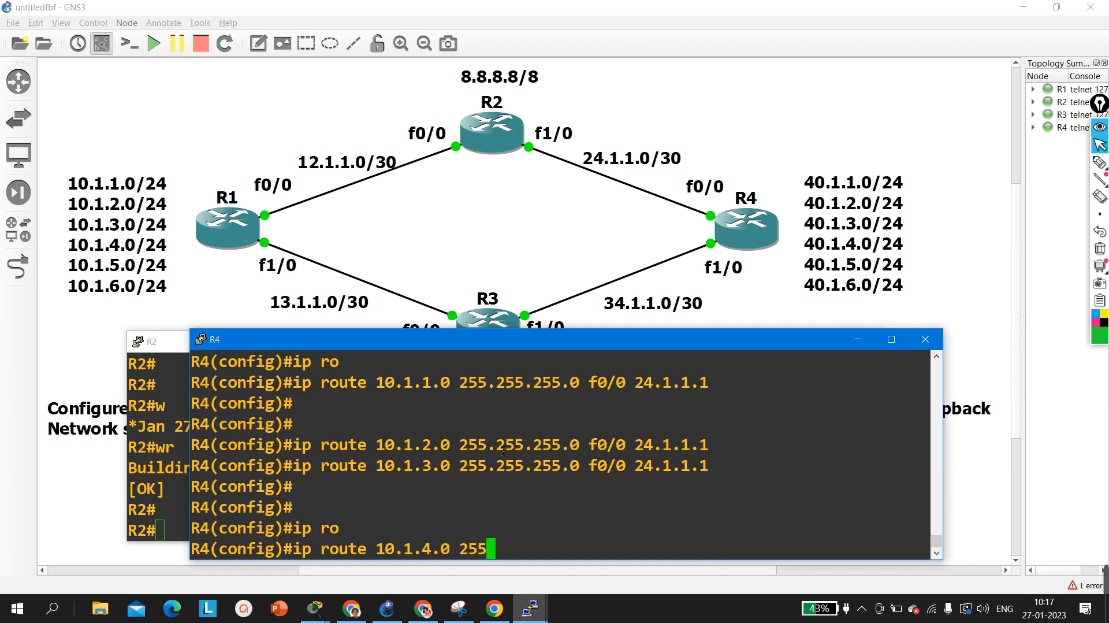
{"action": "type", "text": ".255.255.0"}
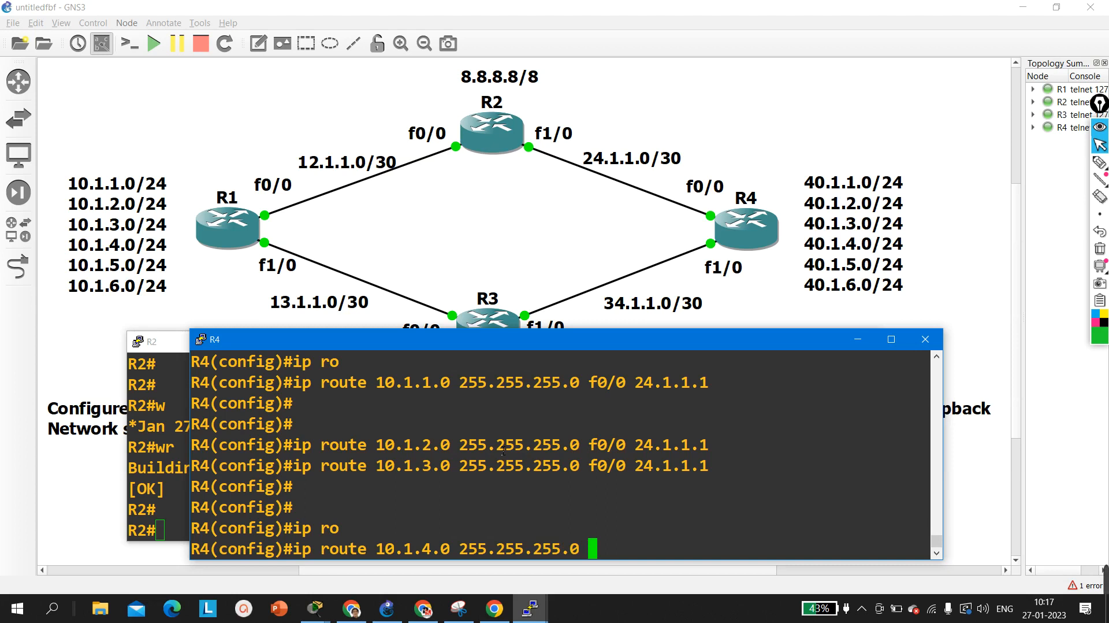
{"action": "type", "text": " f1/0 "}
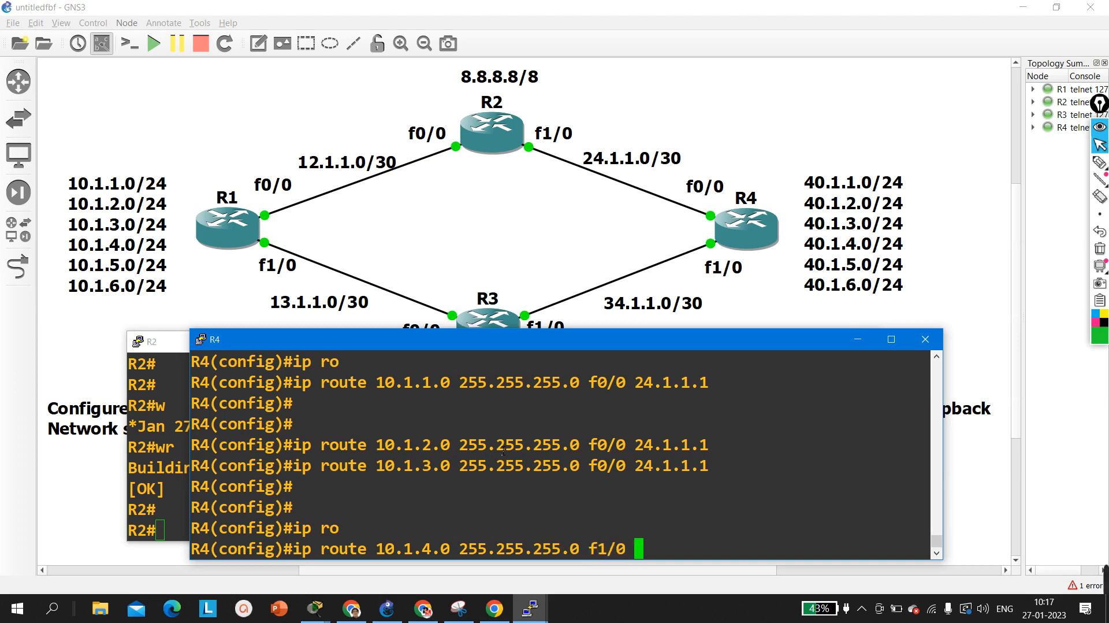
{"action": "type", "text": "34."}
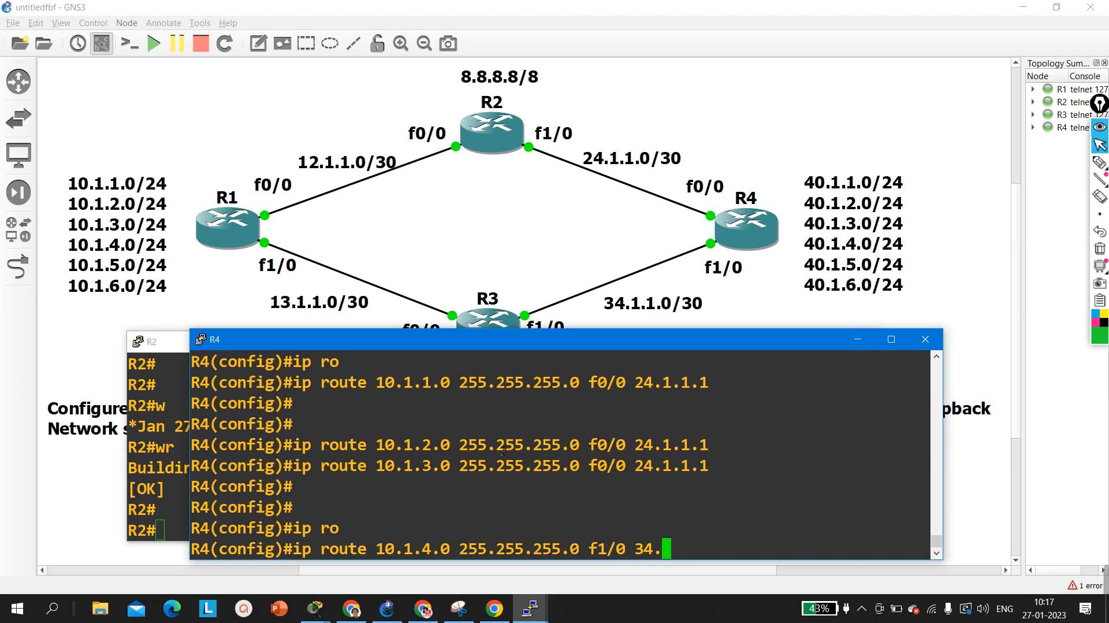
{"action": "type", "text": "1.1.1"}
{"action": "key", "text": "Return"}
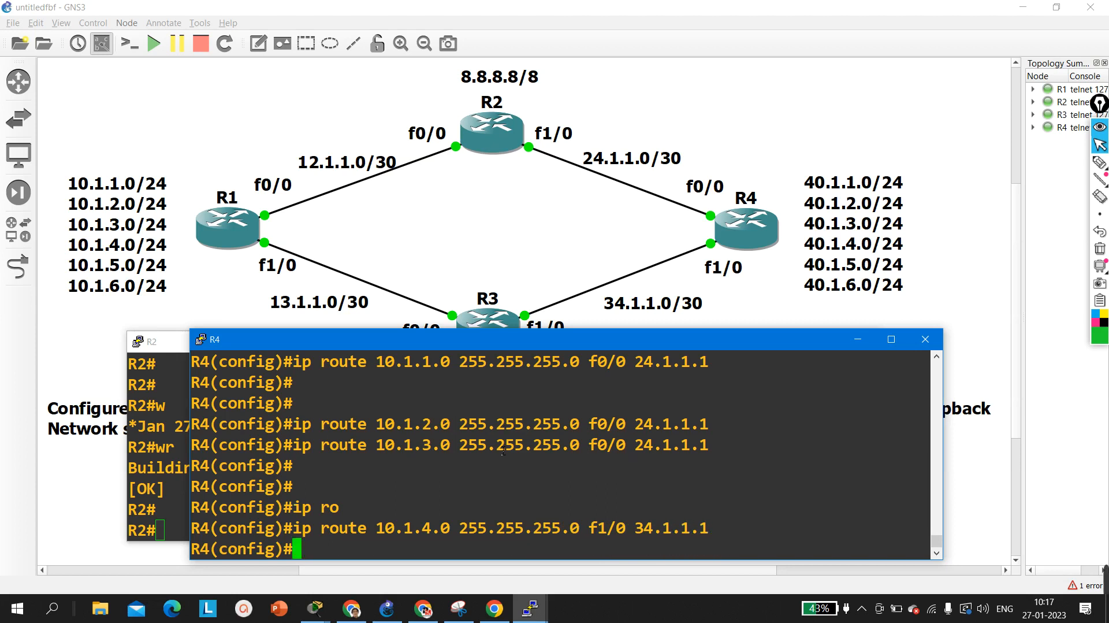
{"action": "key", "text": "Return"}
- Reuse the previous route command to add a static route to 10.1.5.0 255.255.255.0 through f1/0 with next hop 34.1.1.1
{"action": "key", "text": "Up"}
{"action": "key", "text": "Left"}
{"action": "key", "text": "Left"}
{"action": "key", "text": "Left"}
{"action": "key", "text": "Left"}
{"action": "key", "text": "Left"}
{"action": "key", "text": "Left"}
{"action": "key", "text": "Left"}
{"action": "key", "text": "Left"}
{"action": "key", "text": "Left"}
{"action": "key", "text": "Left"}
{"action": "key", "text": "Left"}
{"action": "key", "text": "Left"}
{"action": "key", "text": "Left"}
{"action": "key", "text": "Left"}
{"action": "key", "text": "Left"}
{"action": "key", "text": "Left"}
{"action": "key", "text": "Left"}
{"action": "key", "text": "Left"}
{"action": "key", "text": "Left"}
{"action": "key", "text": "Left"}
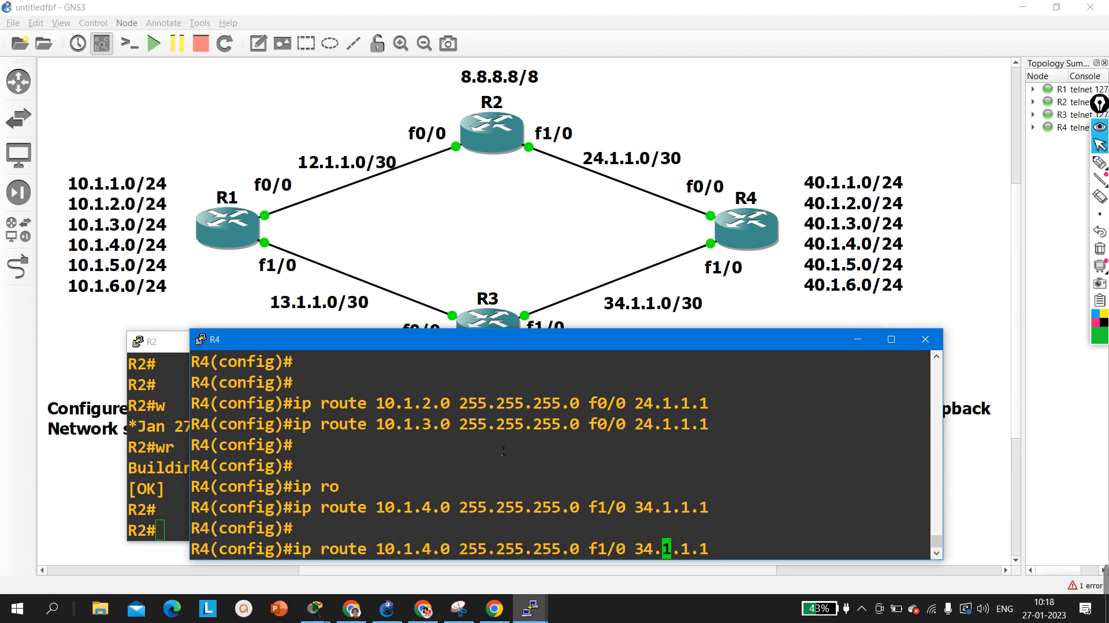
{"action": "key", "text": "BackSpace"}
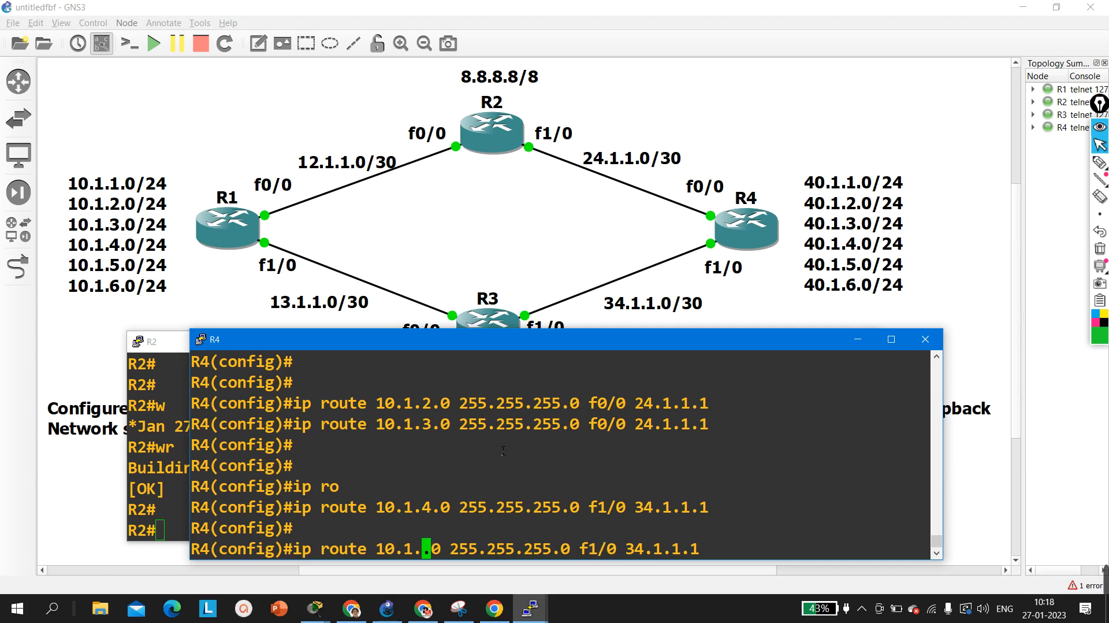
{"action": "type", "text": "5"}
{"action": "key", "text": "Return"}
- Reuse the previous route command to add a static route to 10.1.6.0 255.255.255.0 through f1/0 with next hop 34.1.1.1
{"action": "key", "text": "Up"}
{"action": "key", "text": "Left"}
{"action": "key", "text": "Left"}
{"action": "key", "text": "Left"}
{"action": "key", "text": "Left"}
{"action": "key", "text": "Left"}
{"action": "key", "text": "Left"}
{"action": "key", "text": "Left"}
{"action": "key", "text": "Left"}
{"action": "key", "text": "Left"}
{"action": "key", "text": "Left"}
{"action": "key", "text": "Left"}
{"action": "key", "text": "Left"}
{"action": "key", "text": "Left"}
{"action": "key", "text": "Left"}
{"action": "key", "text": "Left"}
{"action": "key", "text": "Left"}
{"action": "key", "text": "Left"}
{"action": "key", "text": "Left"}
{"action": "key", "text": "Left"}
{"action": "key", "text": "Left"}
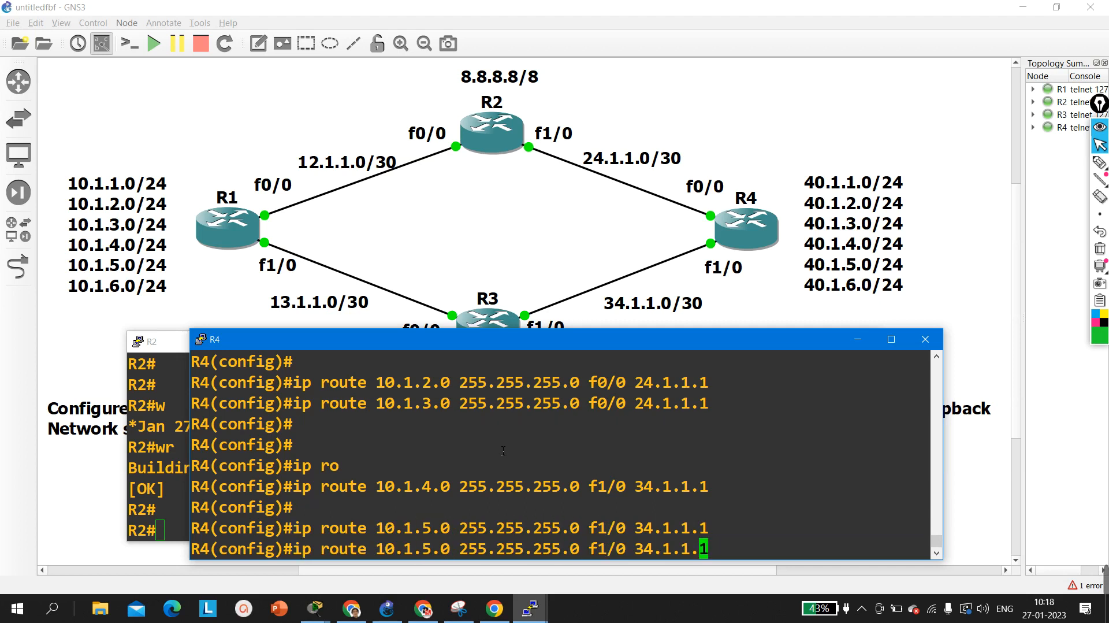
{"action": "key", "text": "Left"}
{"action": "key", "text": "Left"}
{"action": "key", "text": "Left"}
{"action": "key", "text": "Left"}
{"action": "key", "text": "Left"}
{"action": "key", "text": "Left"}
{"action": "key", "text": "Left"}
{"action": "key", "text": "Left"}
{"action": "key", "text": "Left"}
{"action": "key", "text": "BackSpace"}
{"action": "type", "text": "6"}
{"action": "key", "text": "Return"}
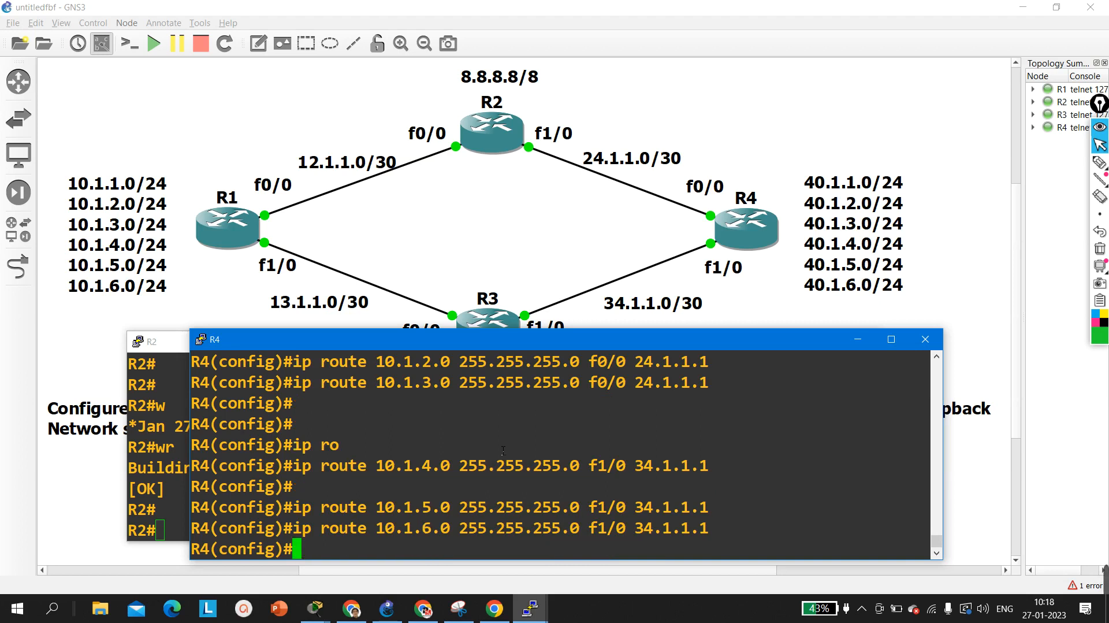
{"action": "key", "text": "Return"}
{"action": "key", "text": "Return"}
{"action": "key", "text": "Return"}
{"action": "key", "text": "Return"}
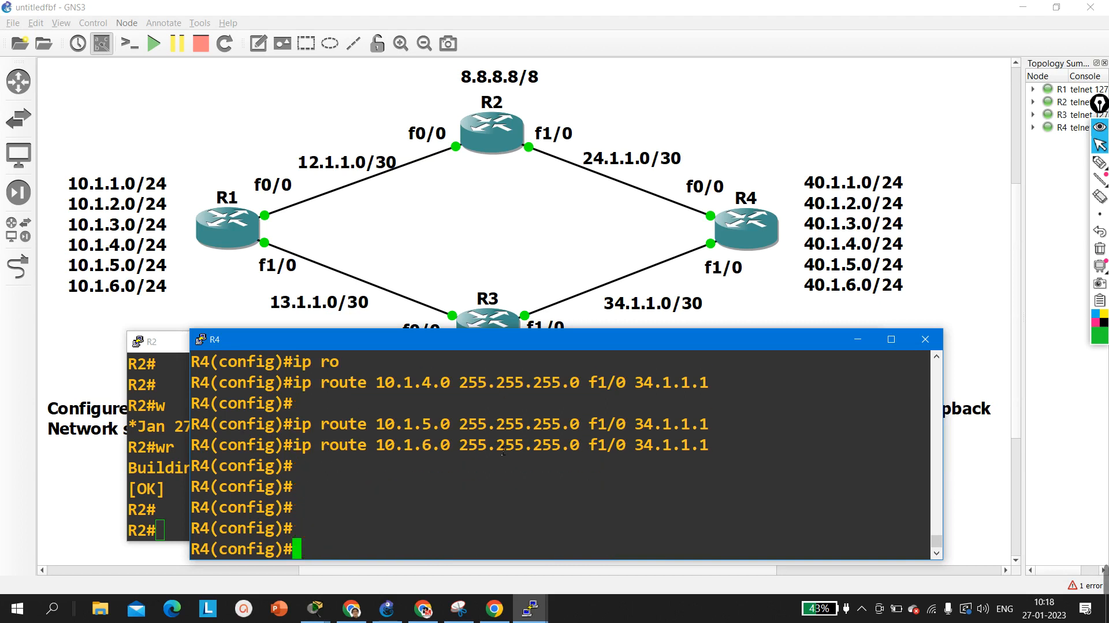
- Leave configuration mode on R4 and return to the privileged prompt
{"action": "key", "text": "ctrl+z"}
{"action": "key", "text": "Return"}
{"action": "key", "text": "Return"}
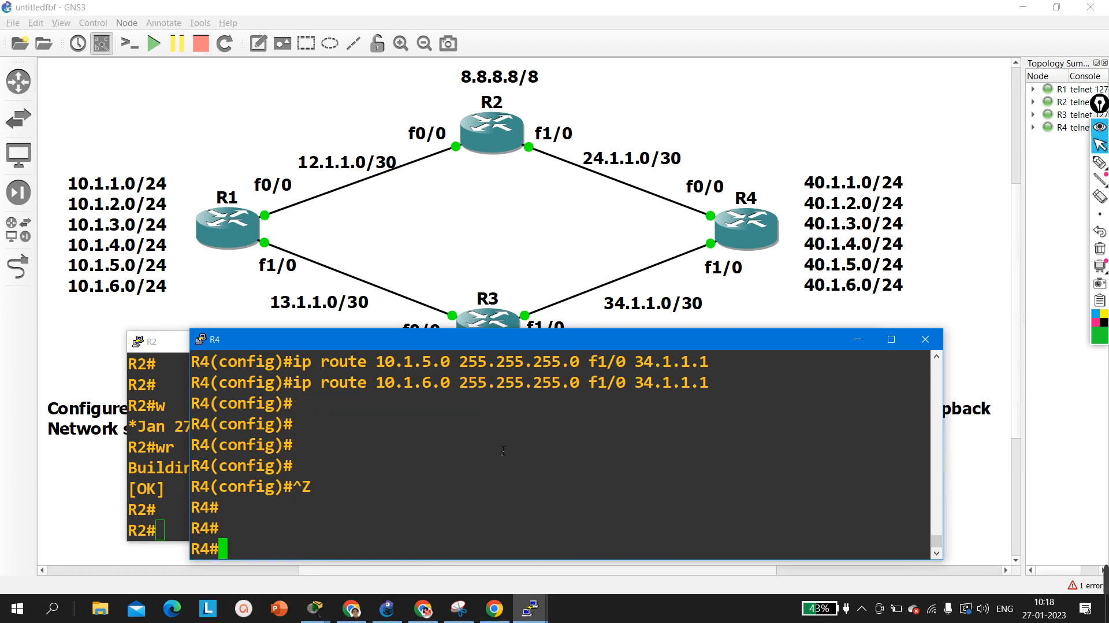
- Maximize R4's console window and display its full IP routing table with show ip route, paging through to the end
{"action": "key", "text": "Return"}
{"action": "key", "text": "Return"}
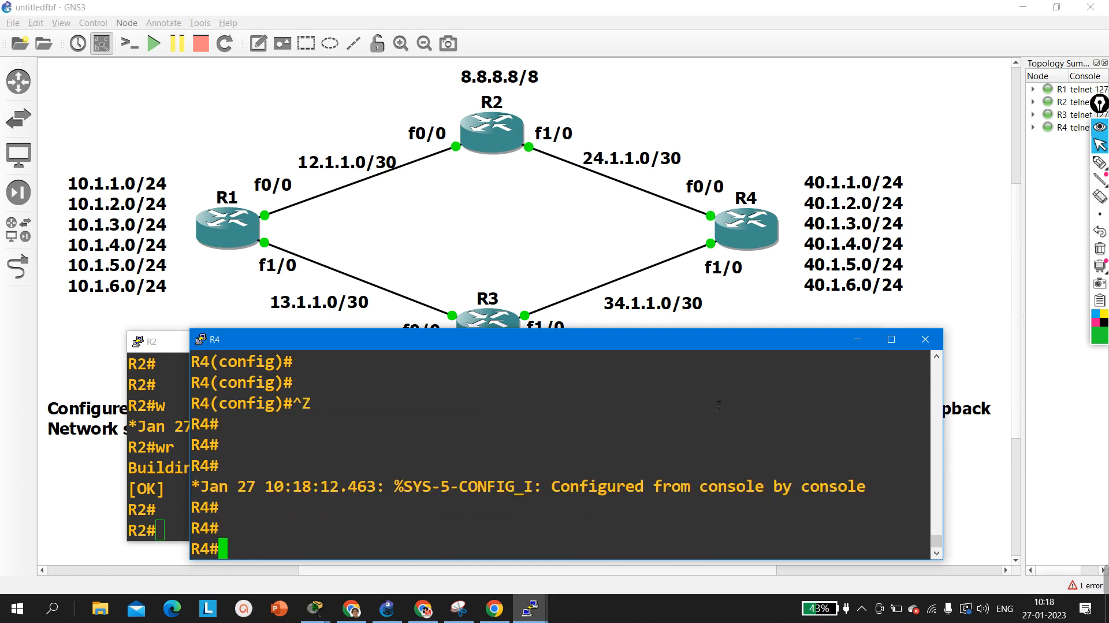
{"action": "left_click", "coordinate": [890, 344]}
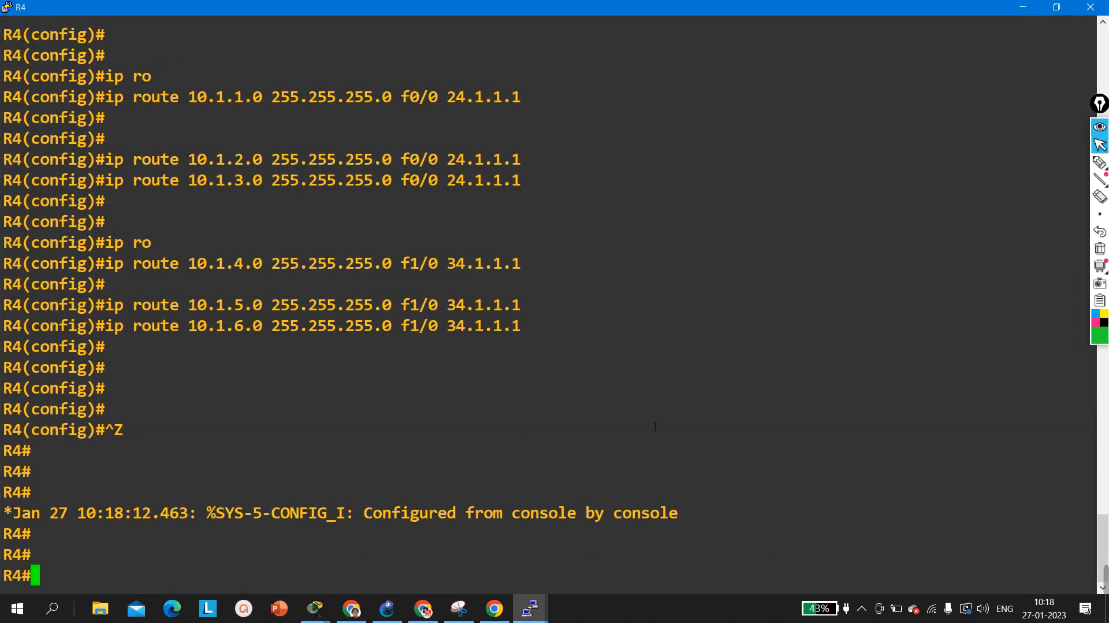
{"action": "type", "text": "sh"}
{"action": "key", "text": "Tab"}
{"action": "type", "text": "ip ro"}
{"action": "key", "text": "Tab"}
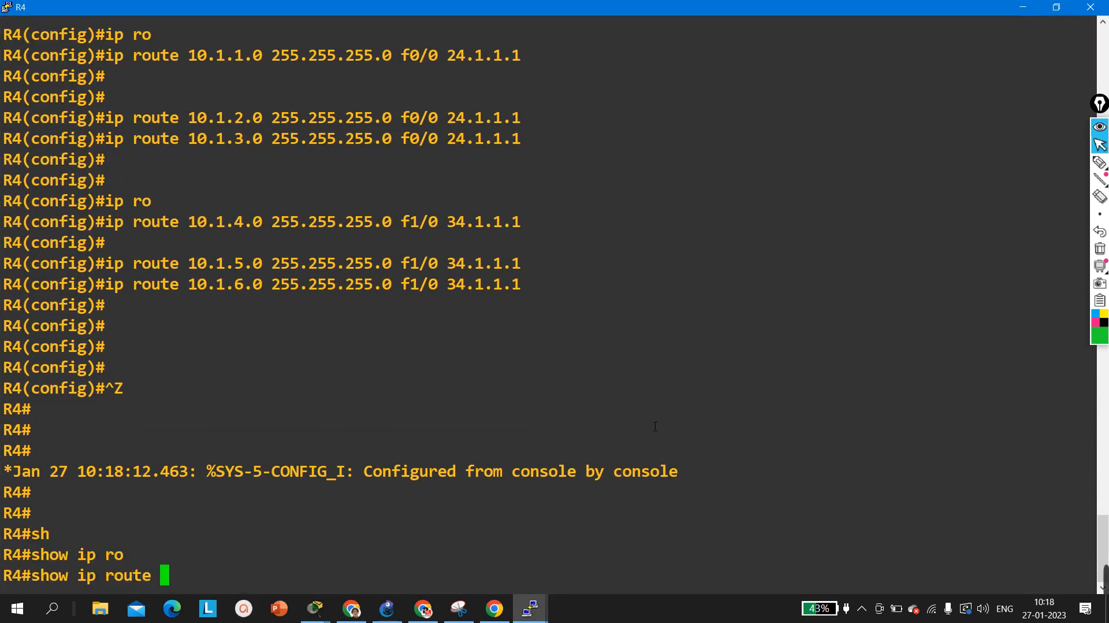
{"action": "key", "text": "Return"}
{"action": "key", "text": "Return"}
{"action": "key", "text": "Return"}
{"action": "key", "text": "Return"}
{"action": "key", "text": "Return"}
{"action": "key", "text": "Return"}
{"action": "key", "text": "Return"}
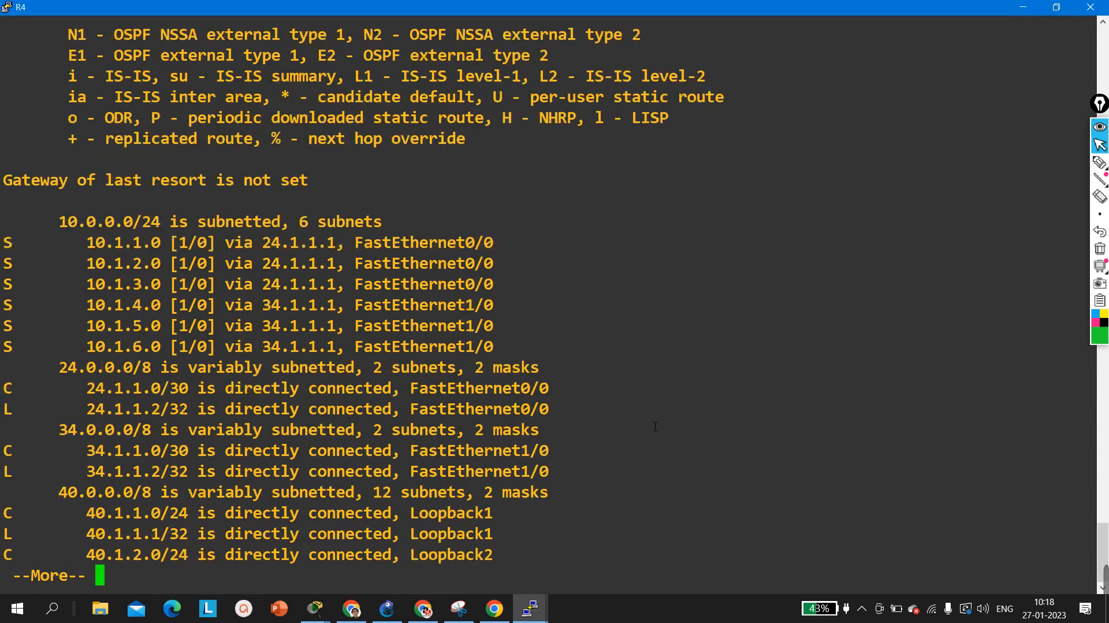
{"action": "key", "text": "space"}
{"action": "key", "text": "Return"}
{"action": "key", "text": "Return"}
{"action": "key", "text": "Return"}
{"action": "key", "text": "Return"}
- List the available show ip route options on R4 and display only the static routes
{"action": "type", "text": "s"}
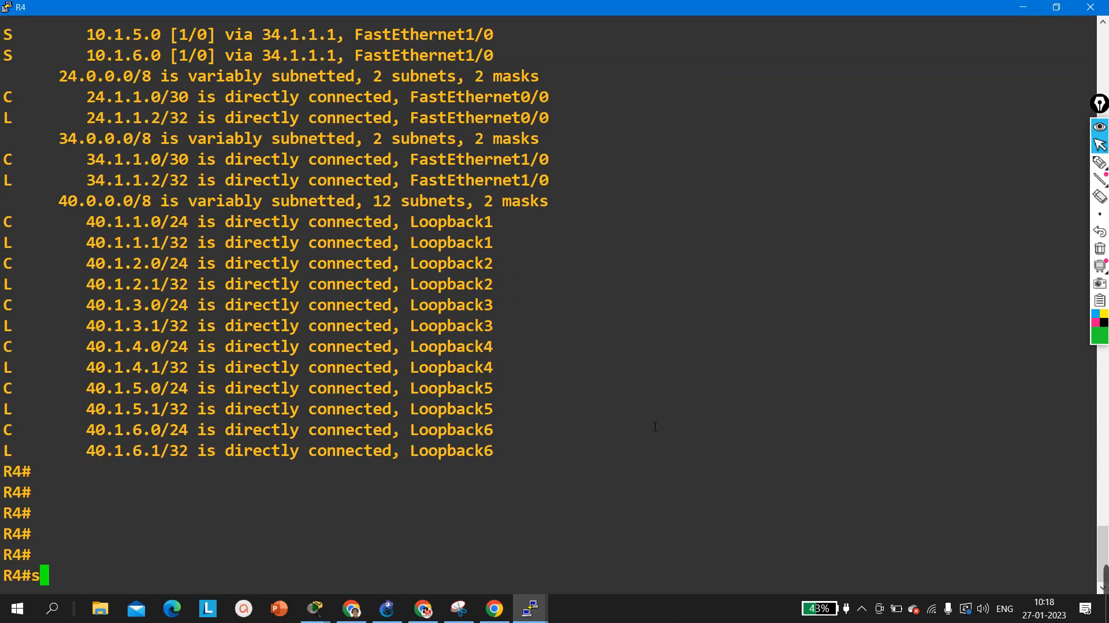
{"action": "type", "text": "h"}
{"action": "key", "text": "Tab"}
{"action": "type", "text": "ip "}
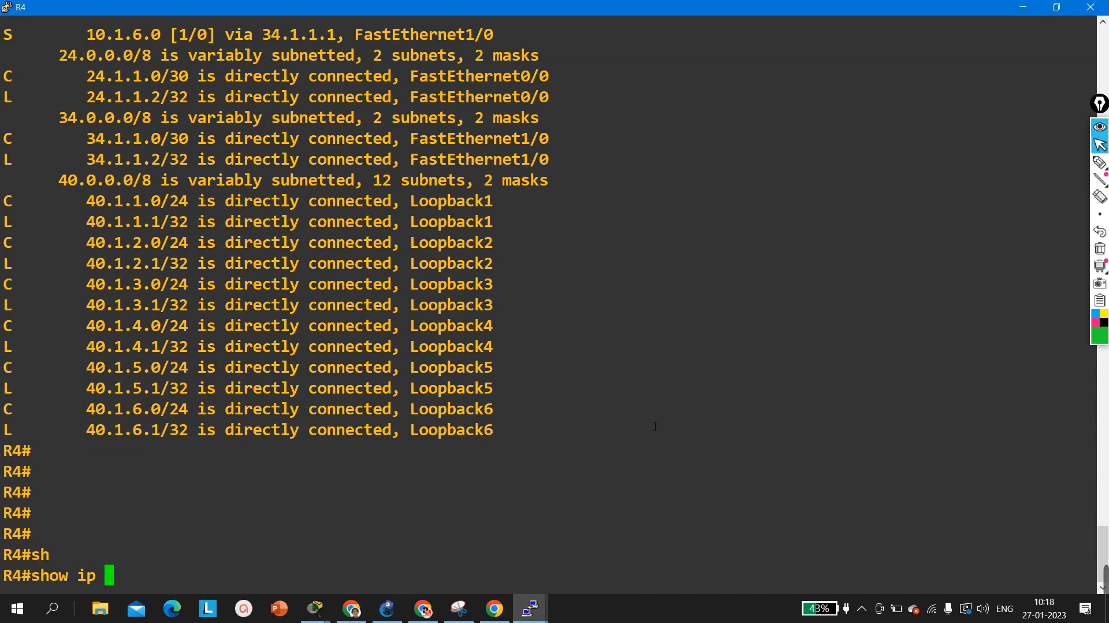
{"action": "type", "text": "ro"}
{"action": "key", "text": "Tab"}
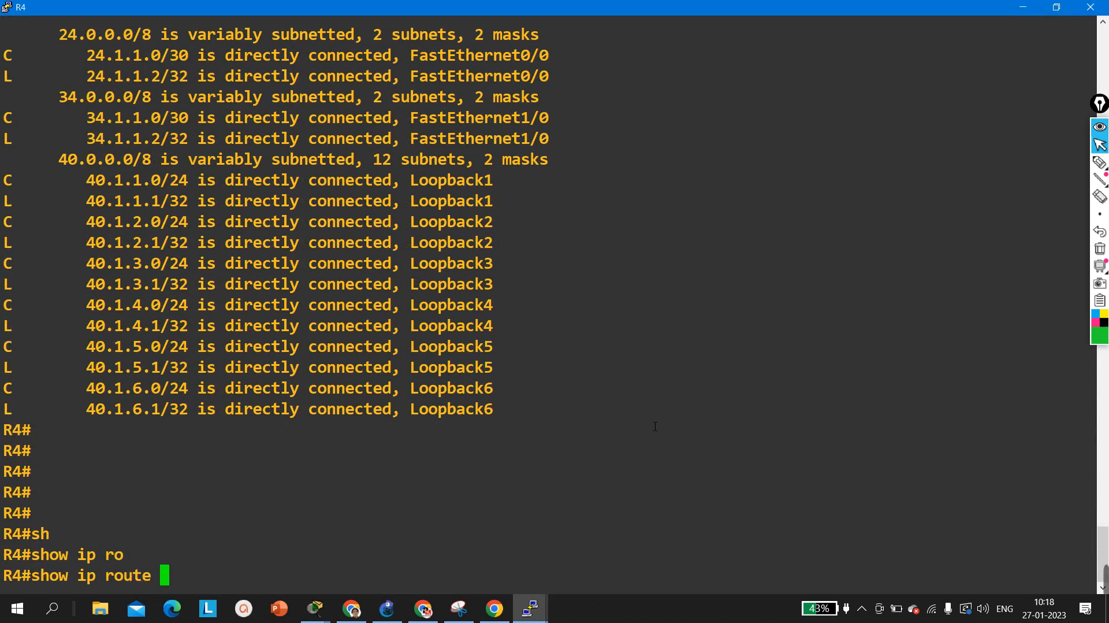
{"action": "type", "text": "?q"}
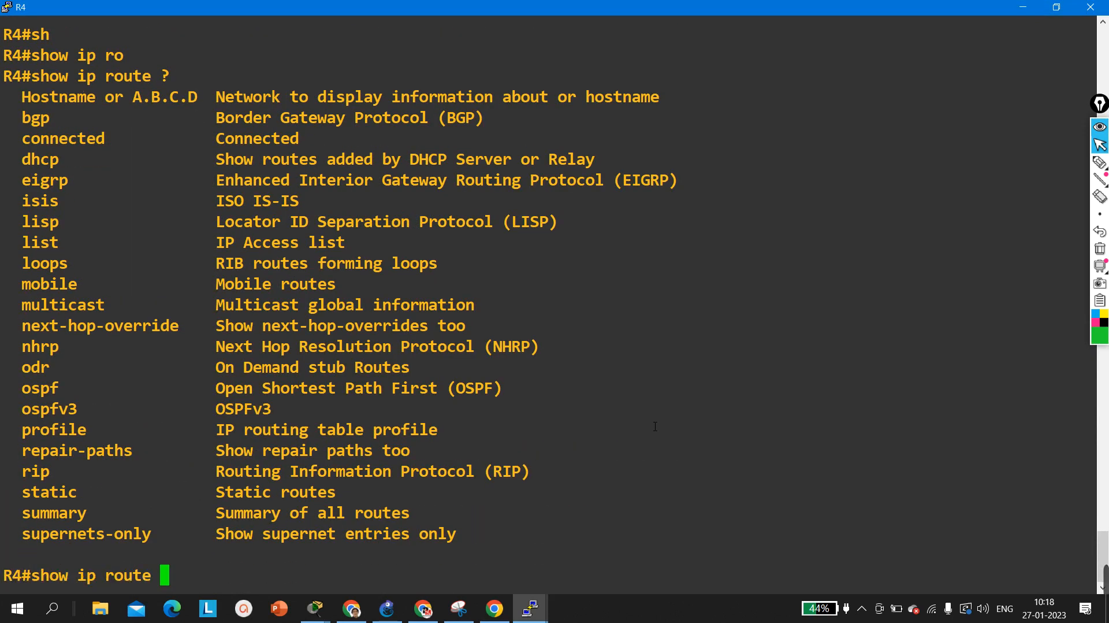
{"action": "type", "text": "st"}
{"action": "key", "text": "Tab"}
{"action": "key", "text": "Return"}
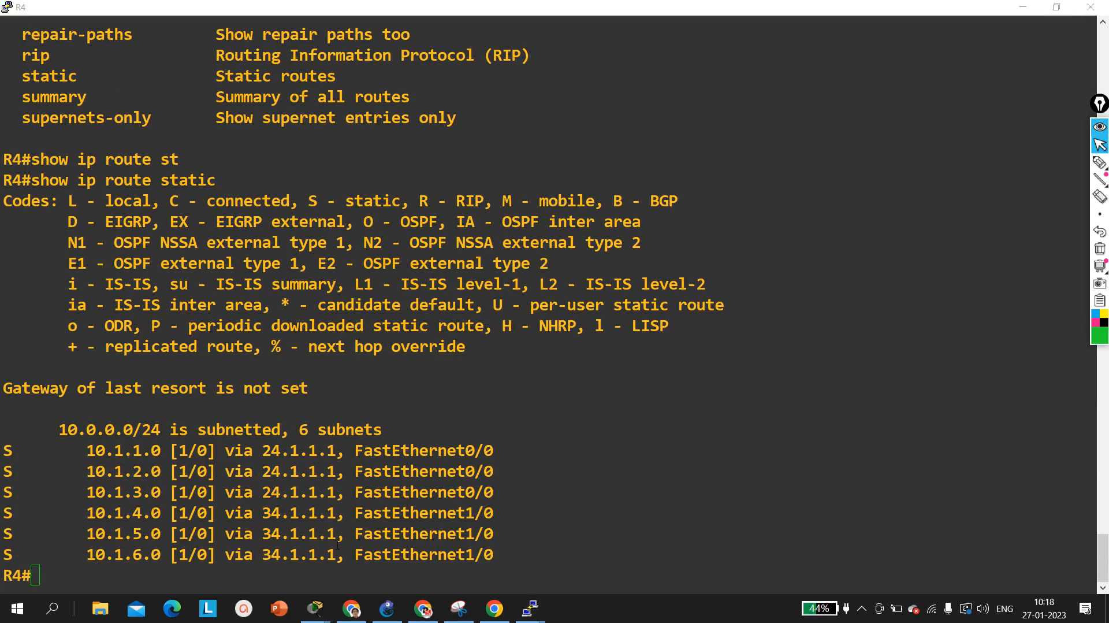
- Highlight R4's static routes via 24.1.1.1 and via 34.1.1.1 for review, and restore the console window to its smaller size
{"action": "left_click_drag", "start_coordinate": [338, 548], "coordinate": [4, 450]}
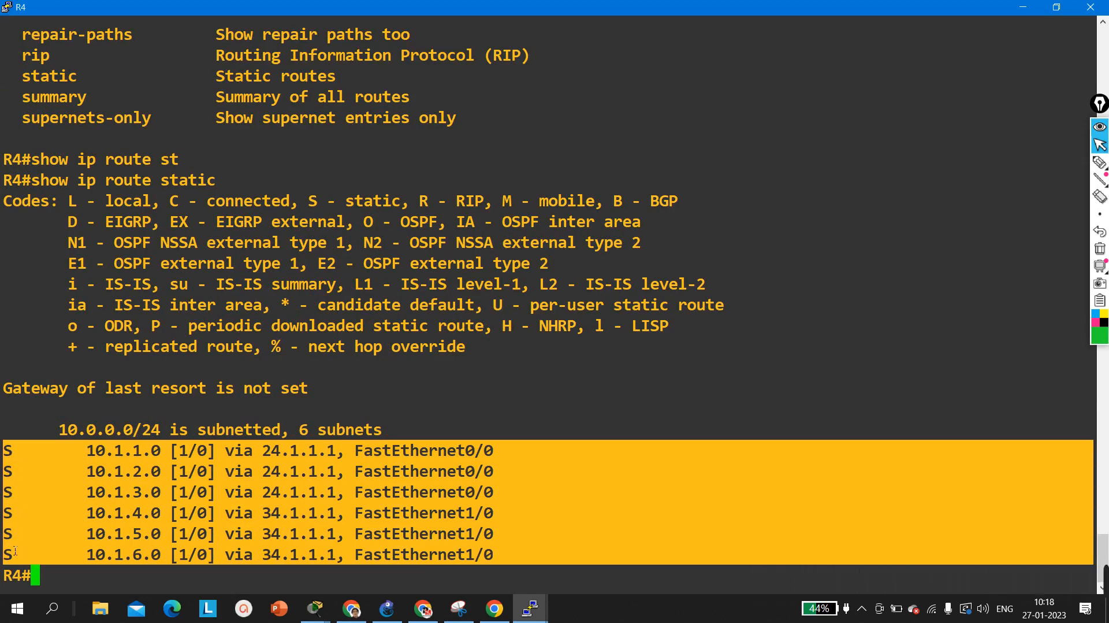
{"action": "left_click", "coordinate": [525, 567]}
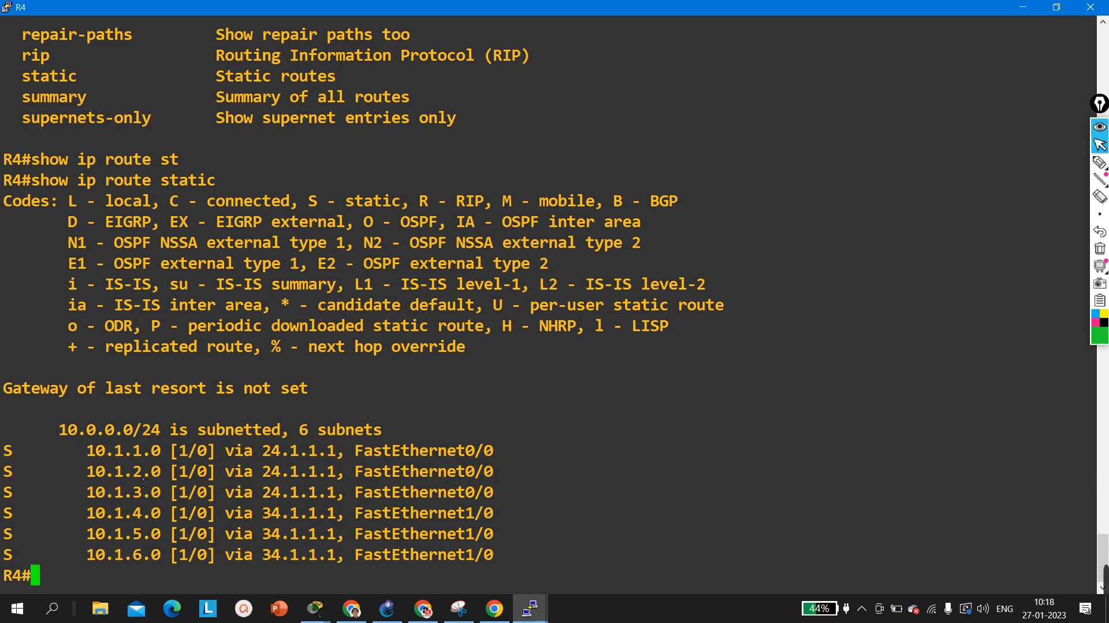
{"action": "left_click_drag", "start_coordinate": [92, 452], "coordinate": [525, 493]}
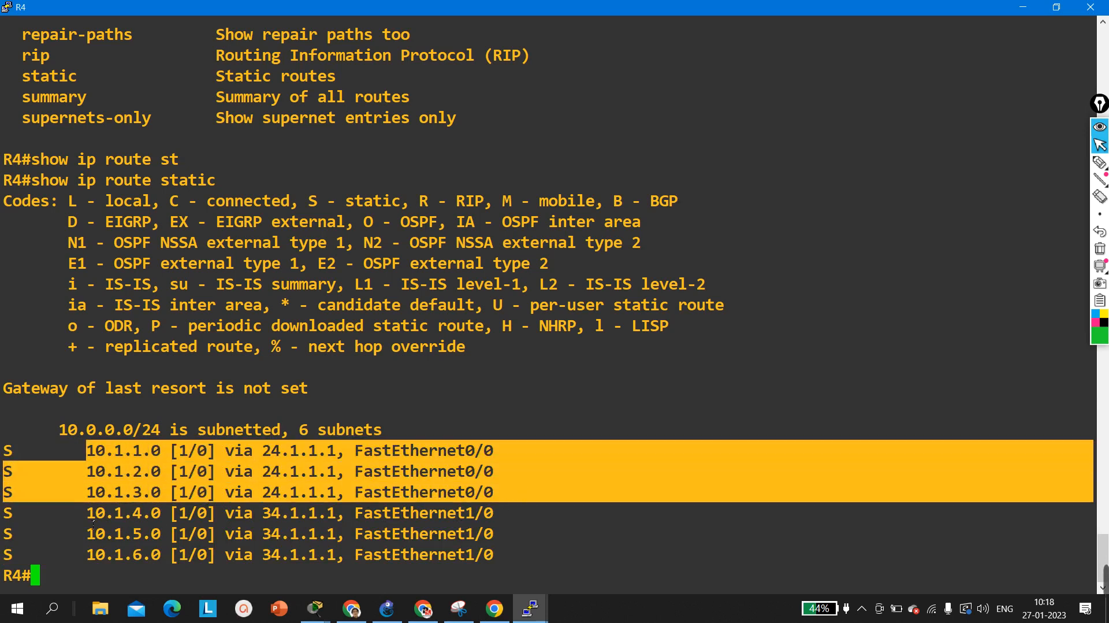
{"action": "left_click_drag", "start_coordinate": [82, 516], "coordinate": [502, 566]}
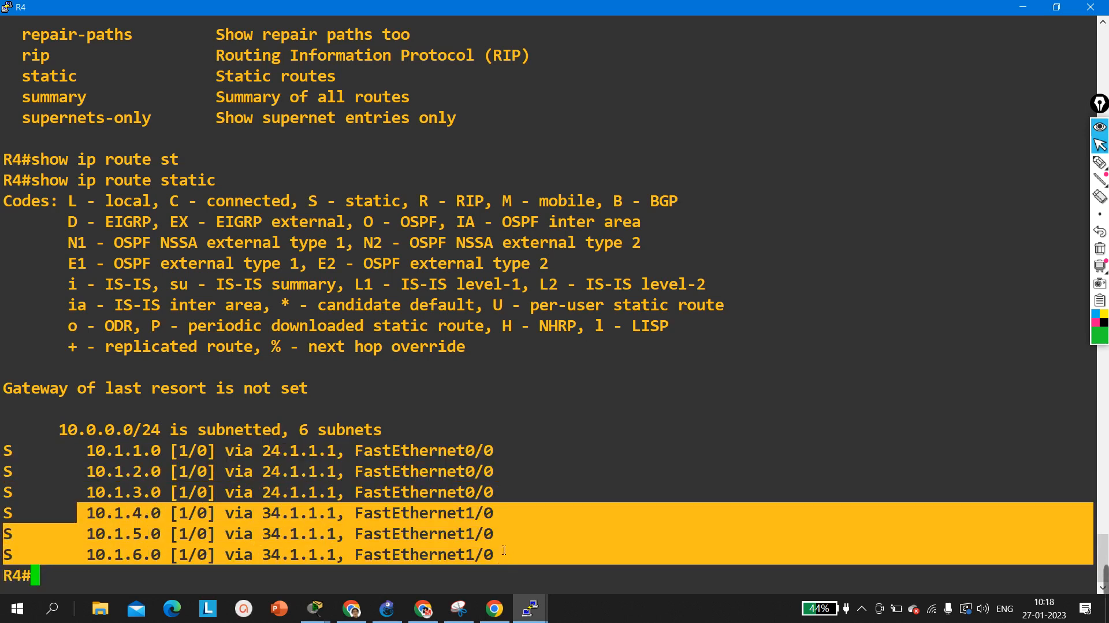
{"action": "left_click", "coordinate": [1056, 7]}
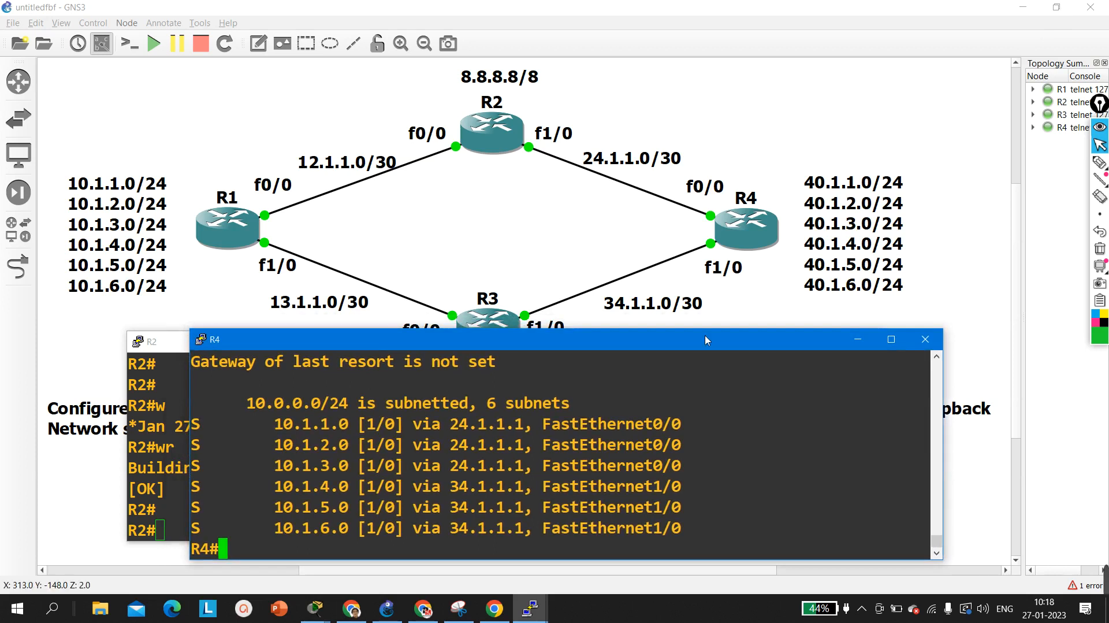
- Switch to R3's console and confirm the pending overwrite of its previous NVRAM configuration
{"action": "left_click", "coordinate": [799, 157]}
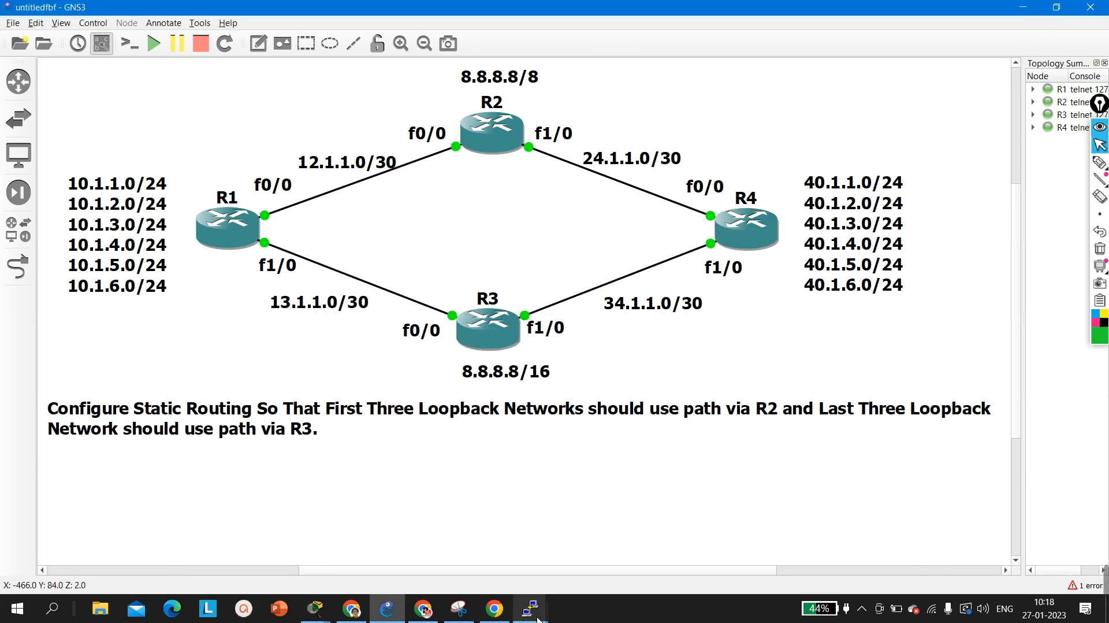
{"action": "mouse_move", "coordinate": [531, 609]}
{"action": "left_click", "coordinate": [765, 559]}
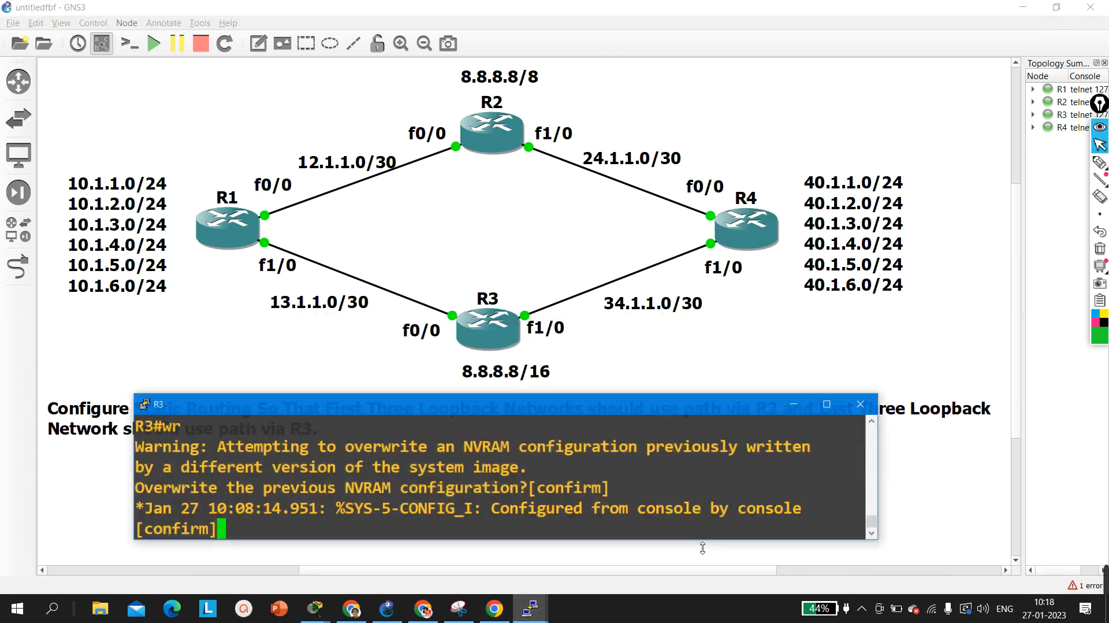
{"action": "key", "text": "Return"}
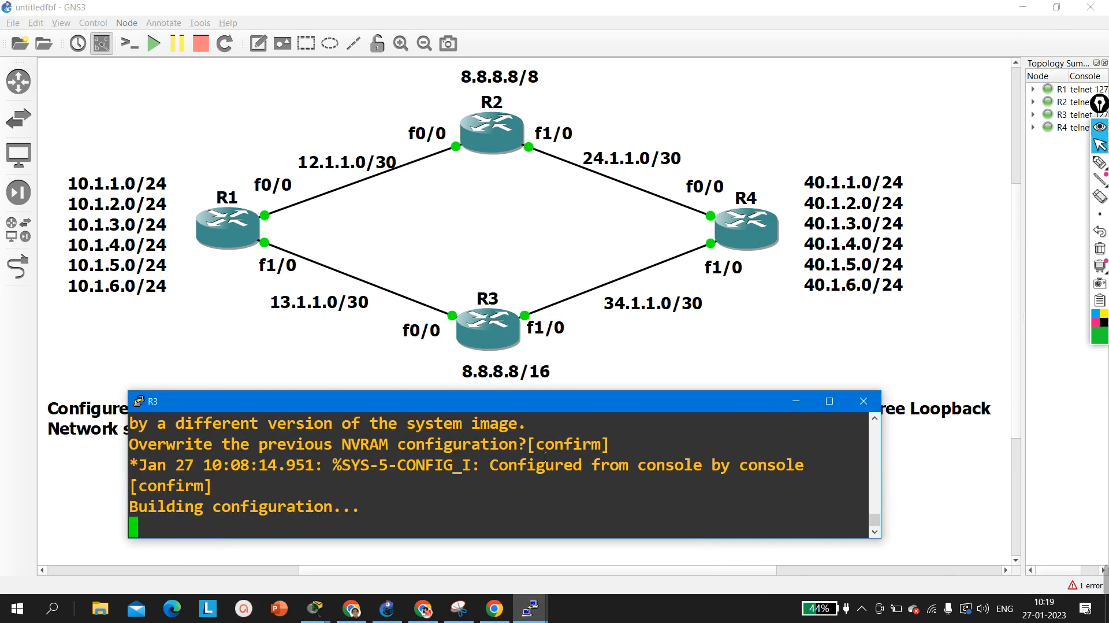
{"action": "key", "text": "Return"}
{"action": "key", "text": "Return"}
{"action": "key", "text": "Return"}
{"action": "key", "text": "Return"}
{"action": "key", "text": "Return"}
- Enter global configuration mode on R3
{"action": "type", "text": "conf"}
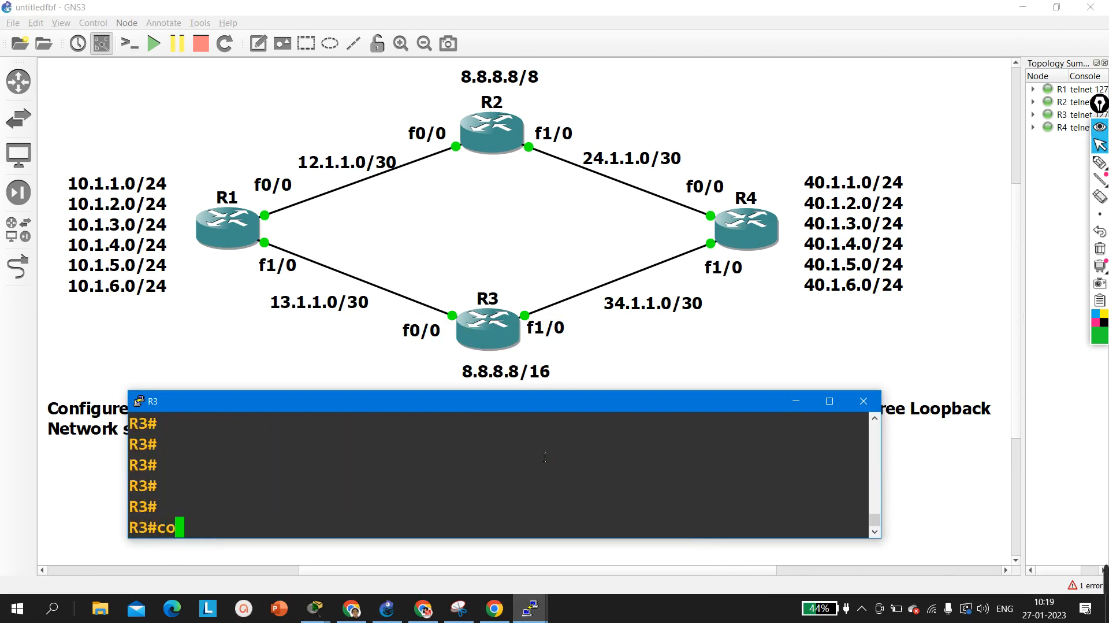
{"action": "key", "text": "Tab"}
{"action": "key", "text": "Return"}
{"action": "key", "text": "Return"}
{"action": "key", "text": "Return"}
{"action": "key", "text": "Return"}
{"action": "key", "text": "Return"}
{"action": "key", "text": "Return"}
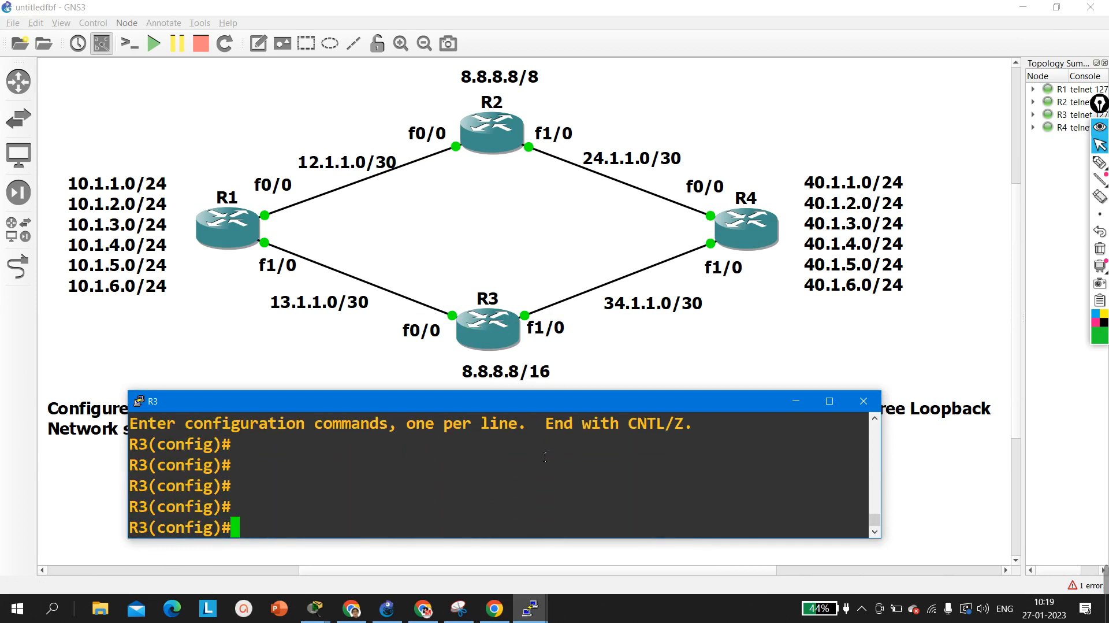
- Add a static route on R3 to 10.1.4.0 255.255.255.0 through f0/0 with next hop 13.1.1.1
{"action": "type", "text": "ip ro"}
{"action": "key", "text": "Tab"}
{"action": "type", "text": "ut"}
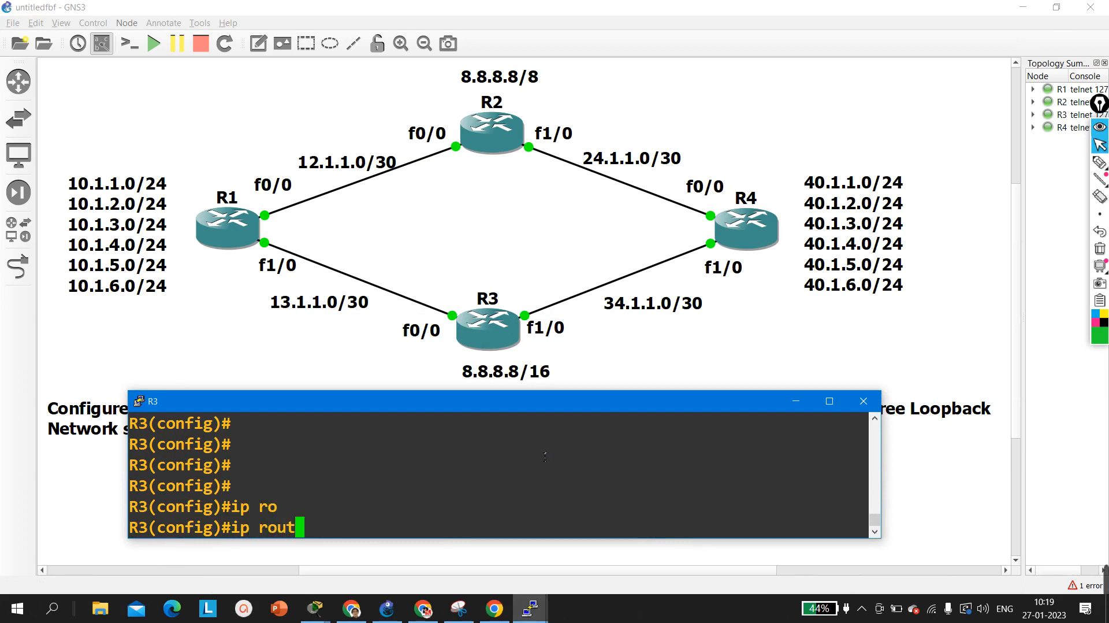
{"action": "type", "text": "e 10."}
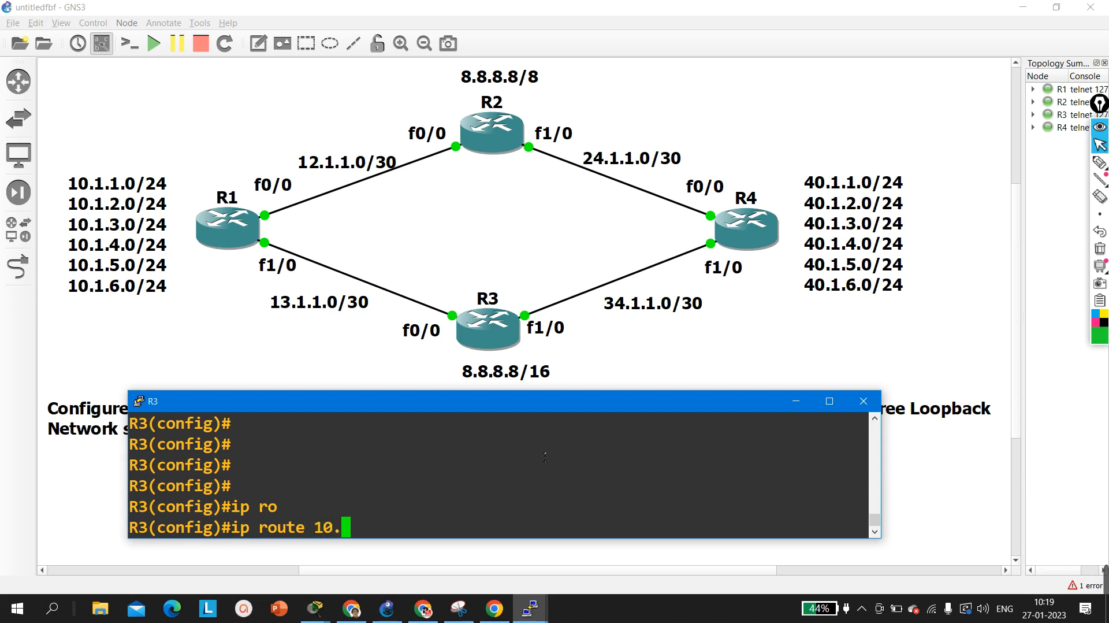
{"action": "type", "text": "1."}
{"action": "type", "text": "4.0"}
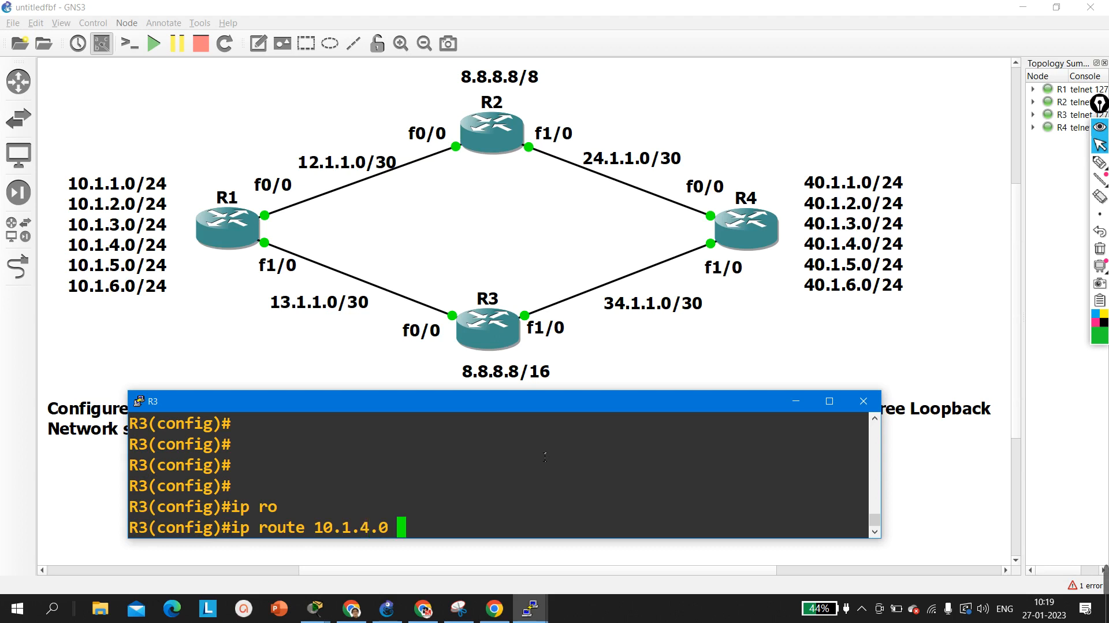
{"action": "type", "text": " 255.255."}
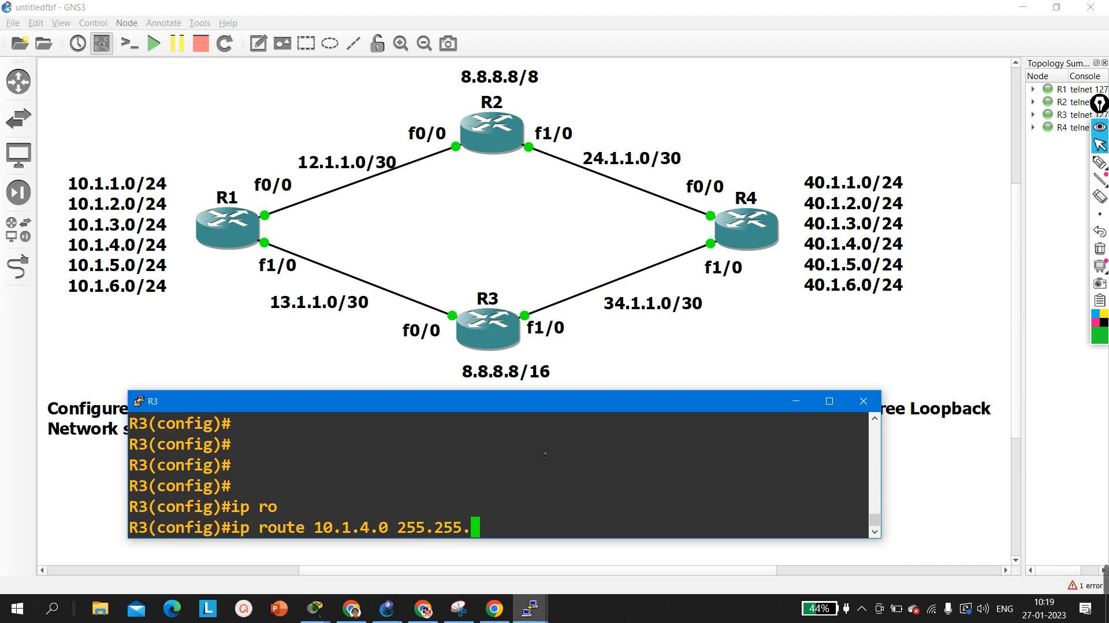
{"action": "type", "text": "255.0 "}
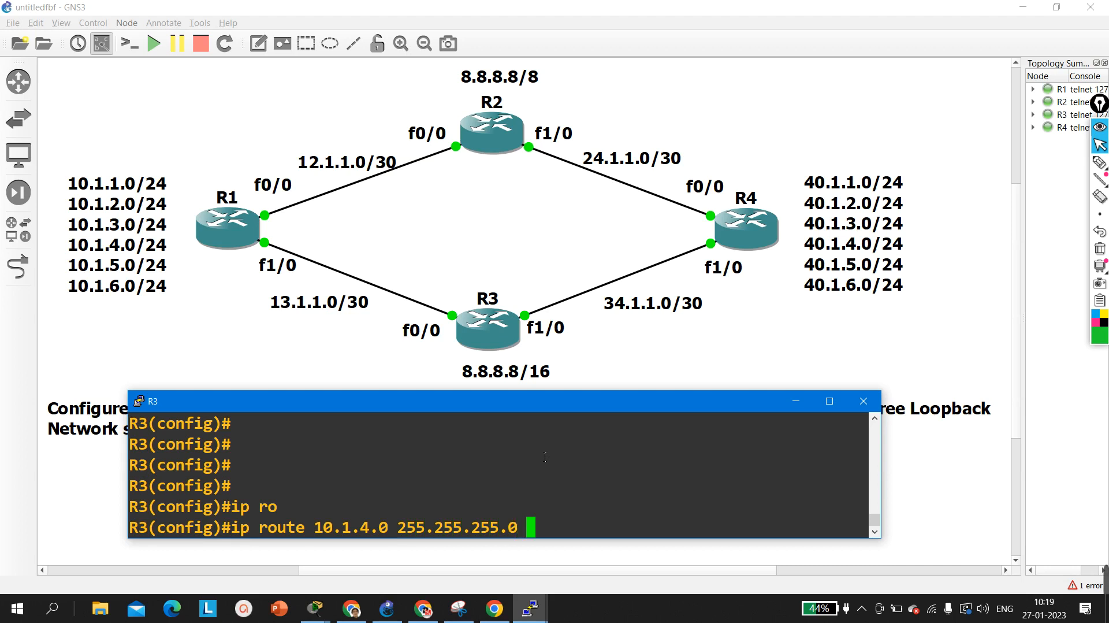
{"action": "type", "text": "f"}
{"action": "type", "text": "0/"}
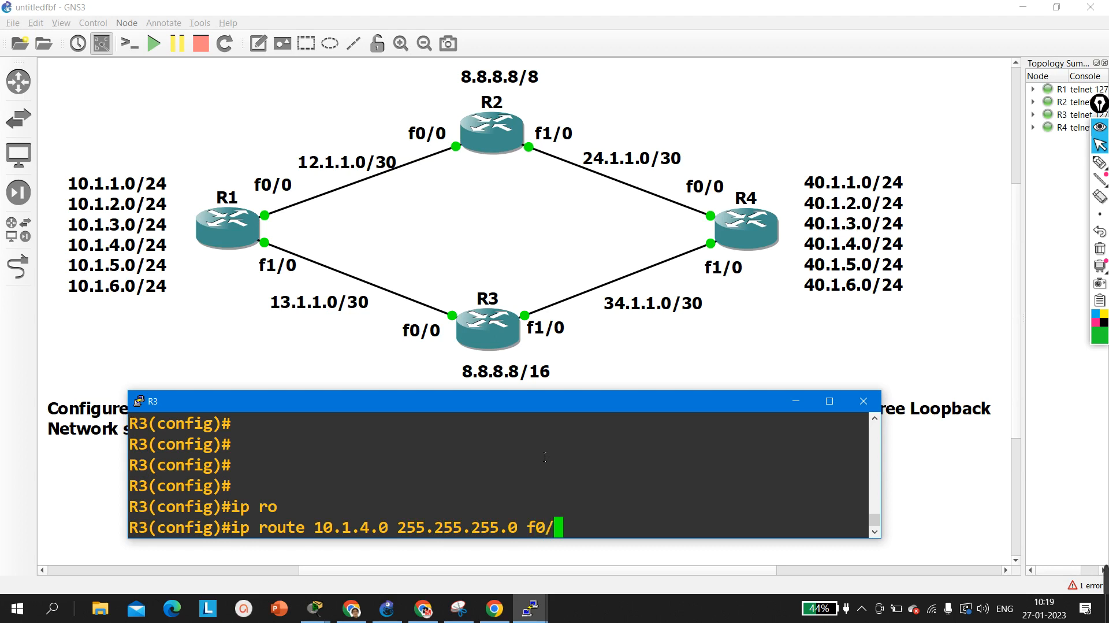
{"action": "type", "text": "0 13.1.1."}
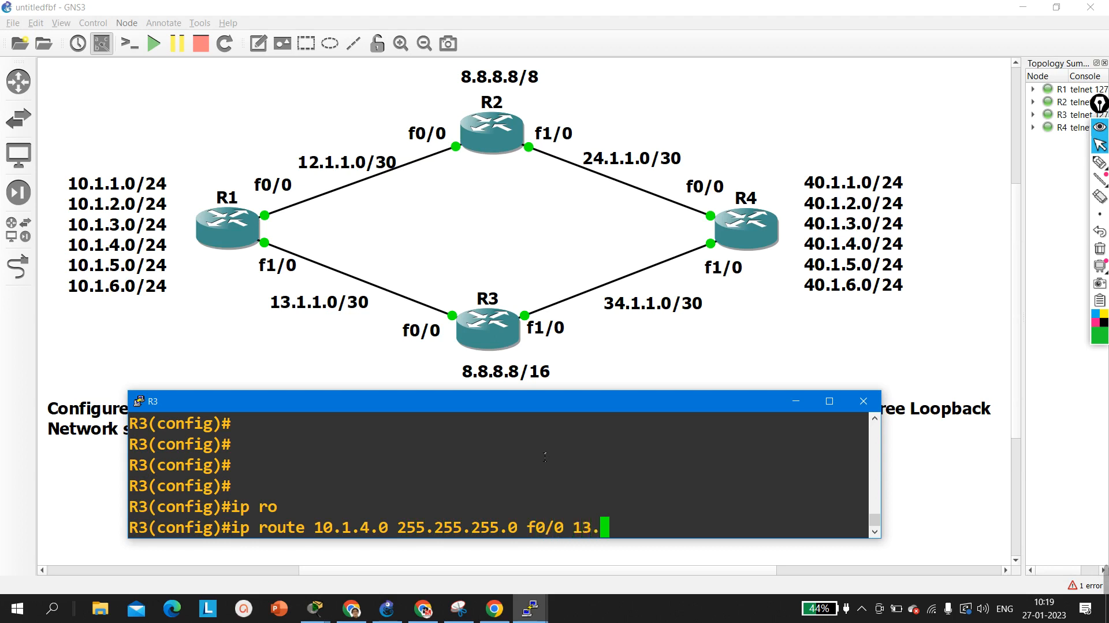
{"action": "type", "text": "1"}
{"action": "key", "text": "Return"}
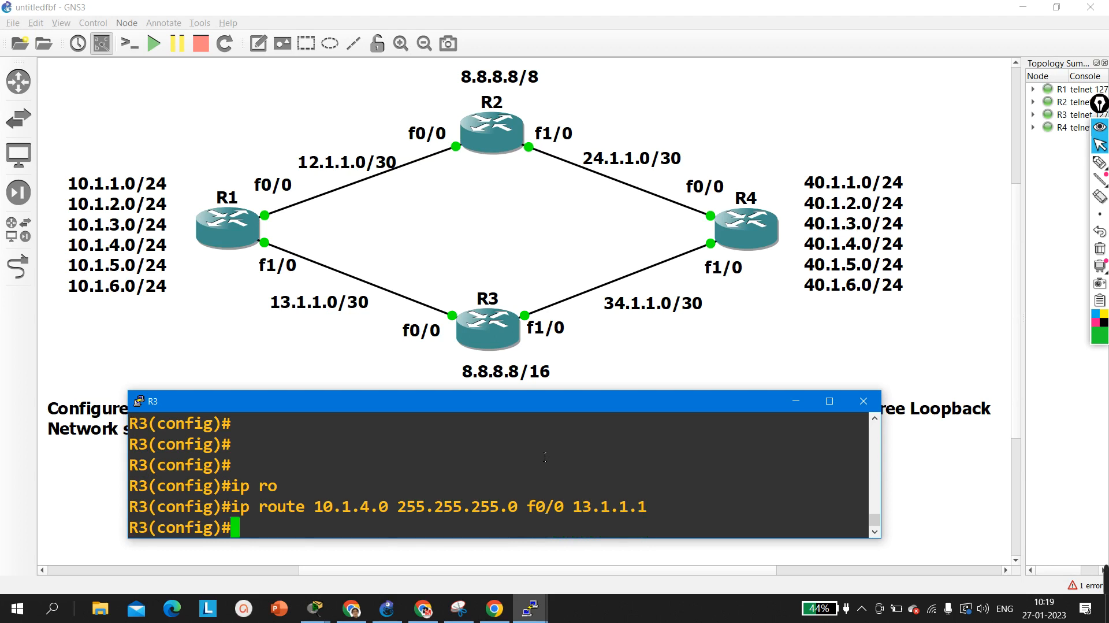
{"action": "key", "text": "Return"}
- Reuse the previous route command on R3 to add a static route to 10.1.5.0 255.255.255.0 through f0/0 with next hop 13.1.1.1
{"action": "key", "text": "Up"}
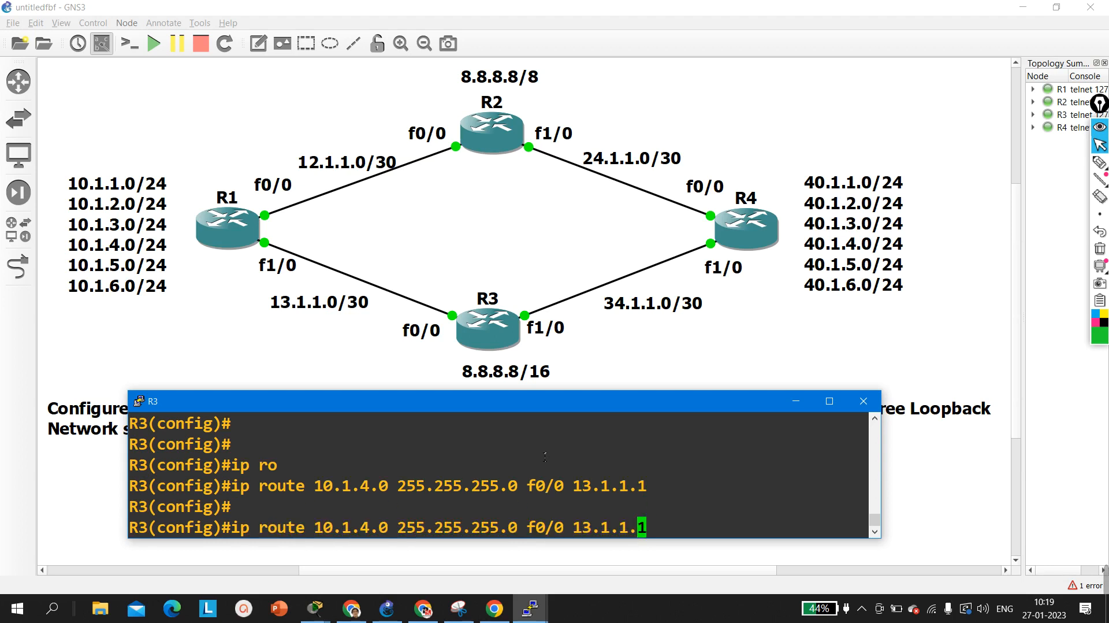
{"action": "key", "text": "Left"}
{"action": "key", "text": "Left"}
{"action": "key", "text": "Left"}
{"action": "key", "text": "Left"}
{"action": "key", "text": "Left"}
{"action": "key", "text": "Left"}
{"action": "key", "text": "Left"}
{"action": "key", "text": "Left"}
{"action": "key", "text": "Left"}
{"action": "key", "text": "Left"}
{"action": "key", "text": "Left"}
{"action": "key", "text": "Left"}
{"action": "key", "text": "Left"}
{"action": "key", "text": "Left"}
{"action": "key", "text": "Left"}
{"action": "key", "text": "Left"}
{"action": "key", "text": "Left"}
{"action": "key", "text": "Left"}
{"action": "key", "text": "Left"}
{"action": "key", "text": "Left"}
{"action": "key", "text": "BackSpace"}
{"action": "type", "text": "5"}
{"action": "key", "text": "Return"}
- Reuse the previous route command on R3 to add a static route to 10.1.6.0 255.255.255.0 through f0/0 with next hop 13.1.1.1
{"action": "key", "text": "Up"}
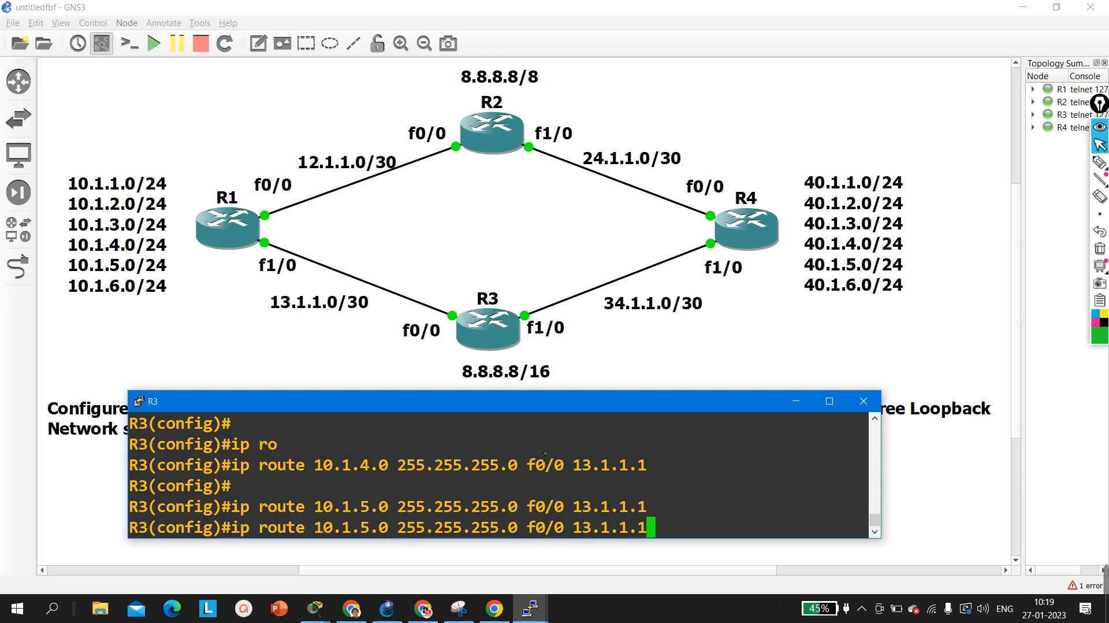
{"action": "key", "text": "Left"}
{"action": "key", "text": "Left"}
{"action": "key", "text": "Left"}
{"action": "key", "text": "Left"}
{"action": "key", "text": "Left"}
{"action": "key", "text": "Left"}
{"action": "key", "text": "Left"}
{"action": "key", "text": "Left"}
{"action": "key", "text": "Left"}
{"action": "key", "text": "Left"}
{"action": "key", "text": "Left"}
{"action": "key", "text": "Left"}
{"action": "key", "text": "Left"}
{"action": "key", "text": "Left"}
{"action": "key", "text": "Left"}
{"action": "key", "text": "Left"}
{"action": "key", "text": "Left"}
{"action": "key", "text": "Left"}
{"action": "key", "text": "Left"}
{"action": "key", "text": "Left"}
{"action": "key", "text": "Delete"}
{"action": "type", "text": "6"}
{"action": "key", "text": "Return"}
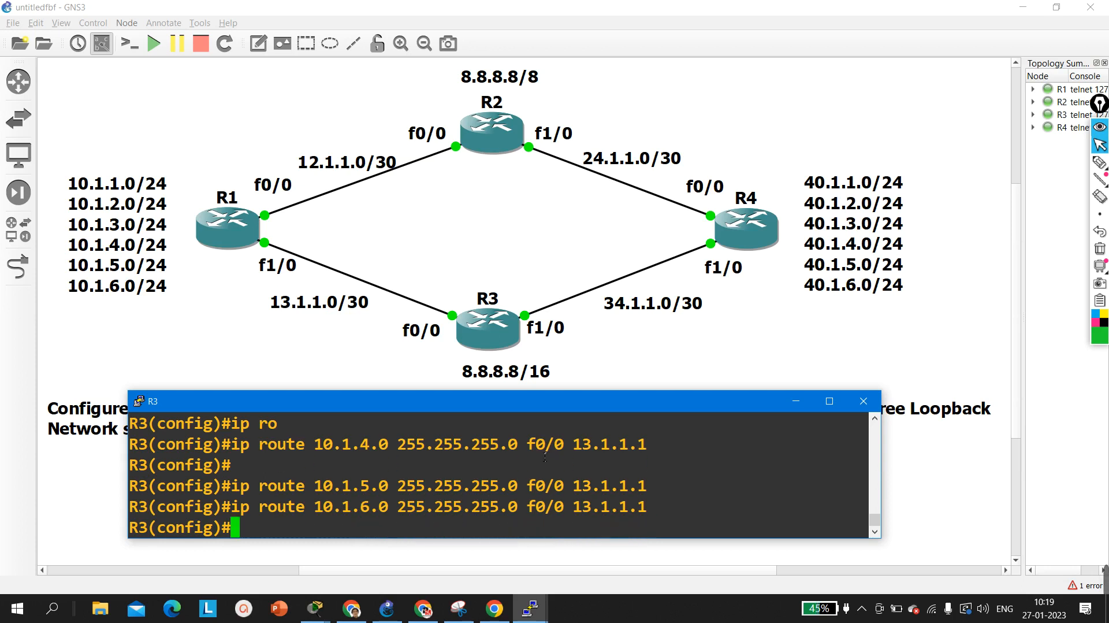
{"action": "key", "text": "Return"}
{"action": "key", "text": "Return"}
{"action": "key", "text": "Return"}
- Add a static route on R3 to 40.1.4.0 255.255.255.0 through f1/0 with next hop 34.1.1.2
{"action": "type", "text": "ip ro"}
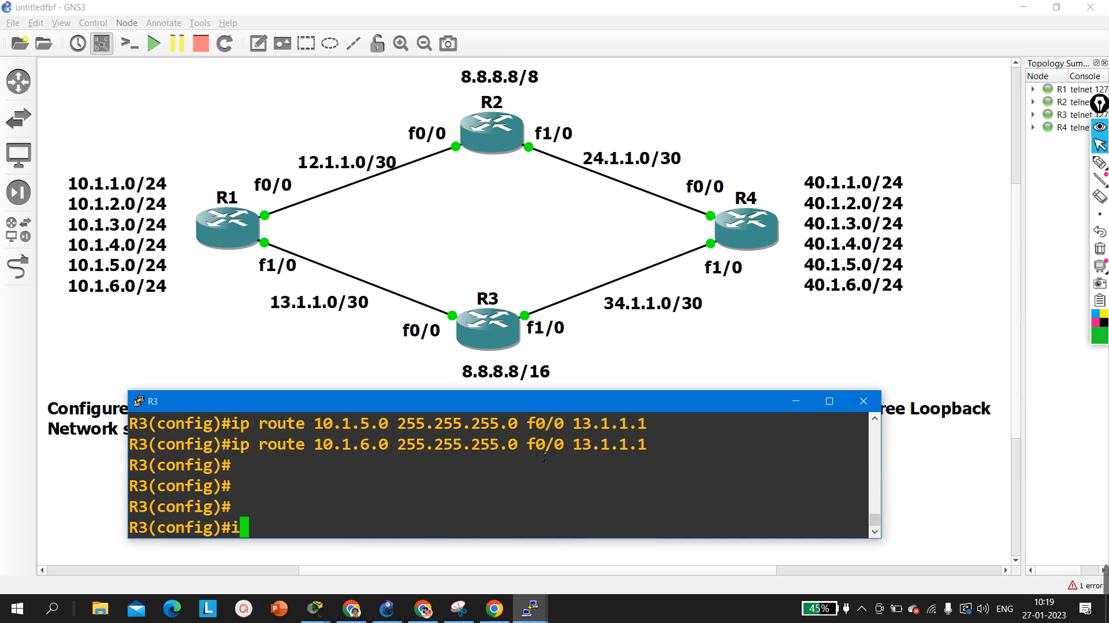
{"action": "key", "text": "Tab"}
{"action": "type", "text": "ute "}
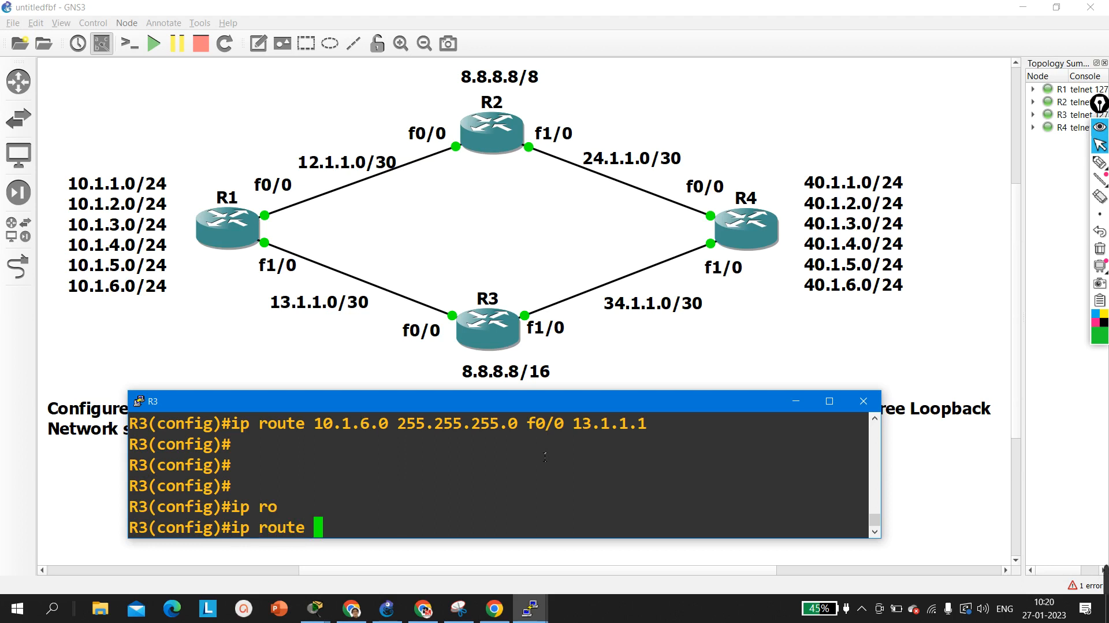
{"action": "type", "text": "40.1."}
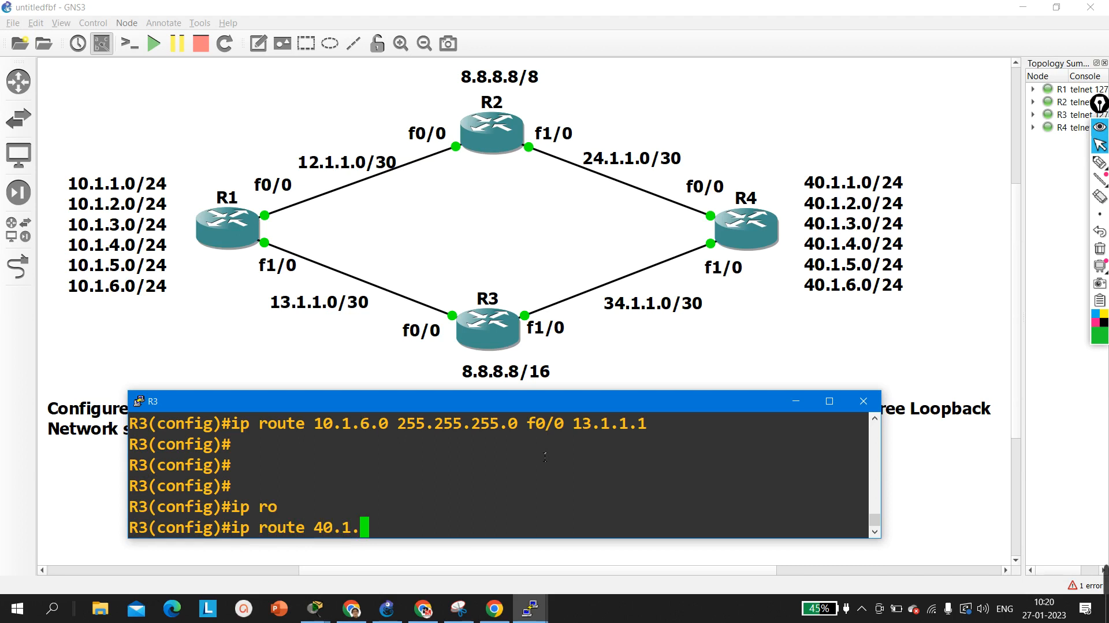
{"action": "type", "text": "4.0 255.2"}
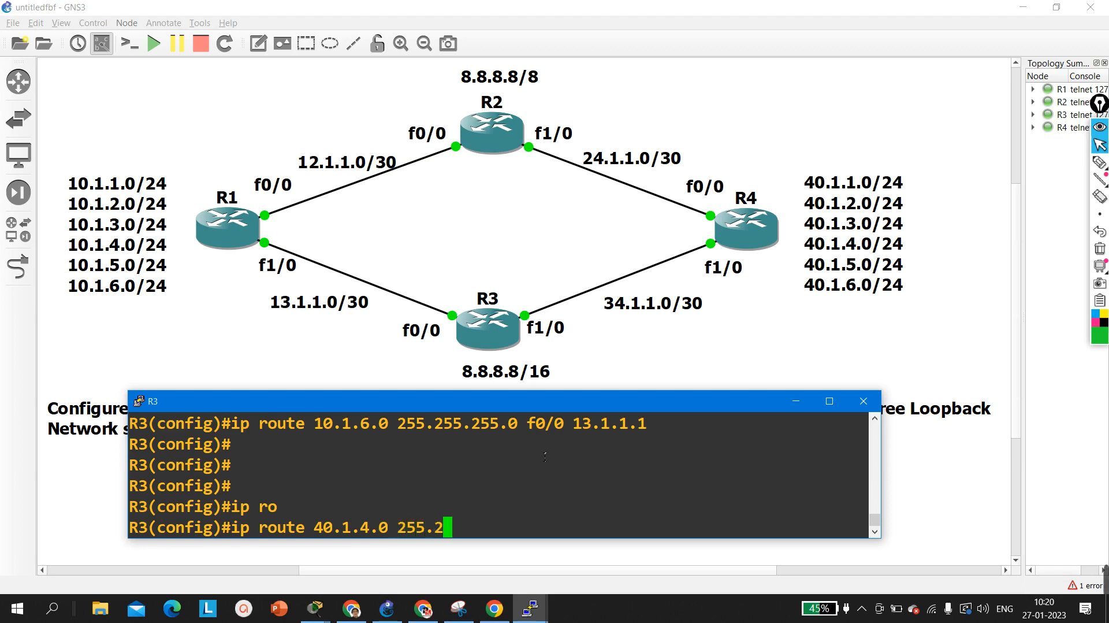
{"action": "type", "text": "55.255.0 "}
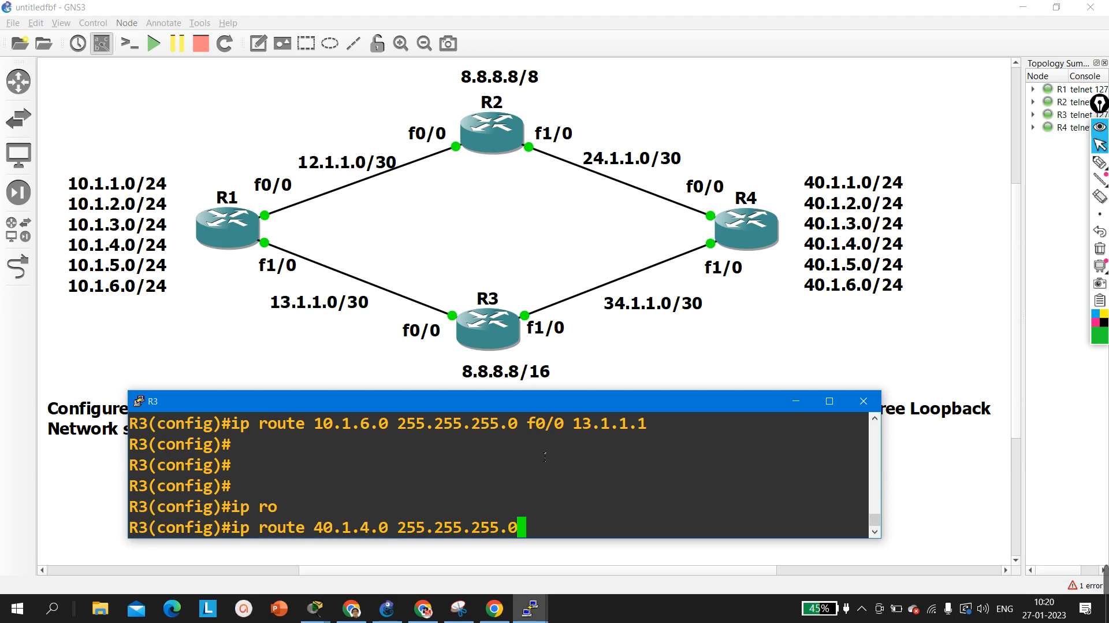
{"action": "type", "text": "f1/0"}
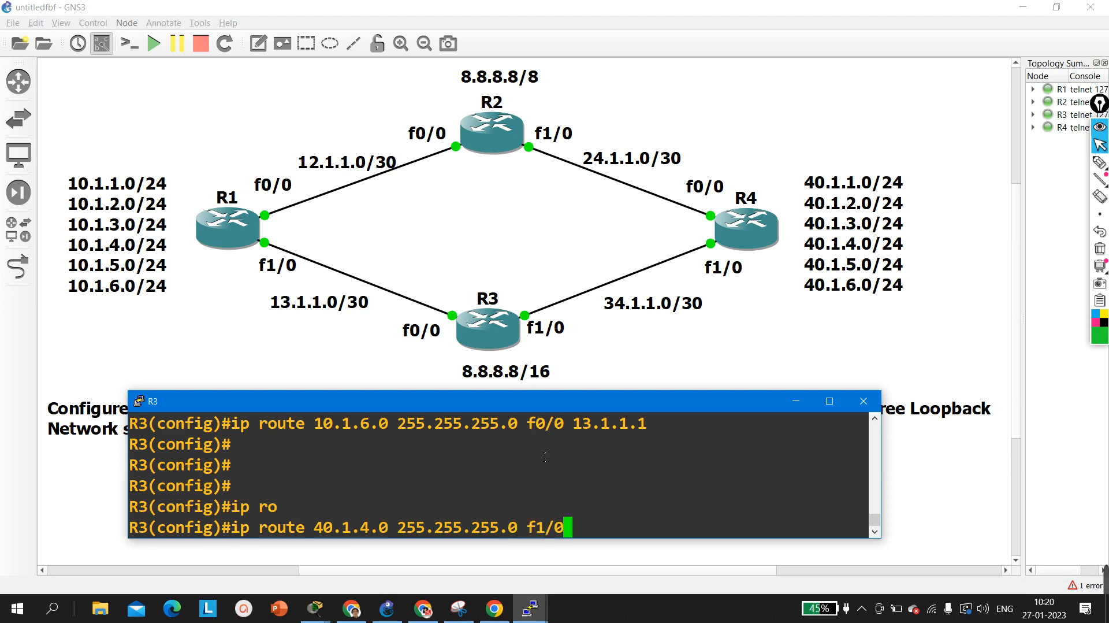
{"action": "type", "text": " 34.1.1.2"}
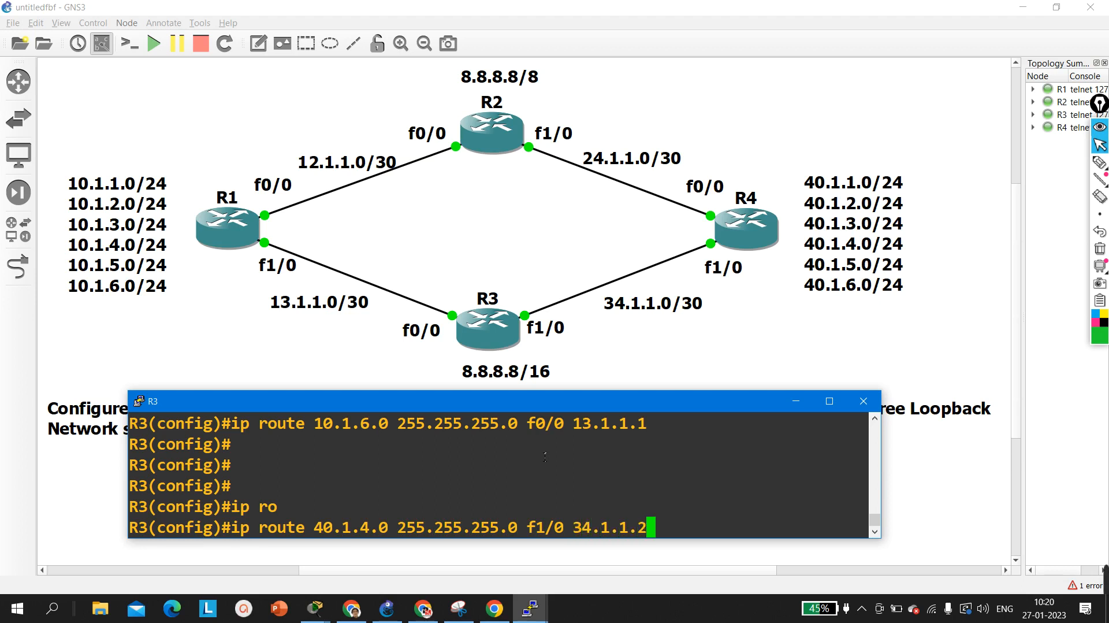
{"action": "key", "text": "Return"}
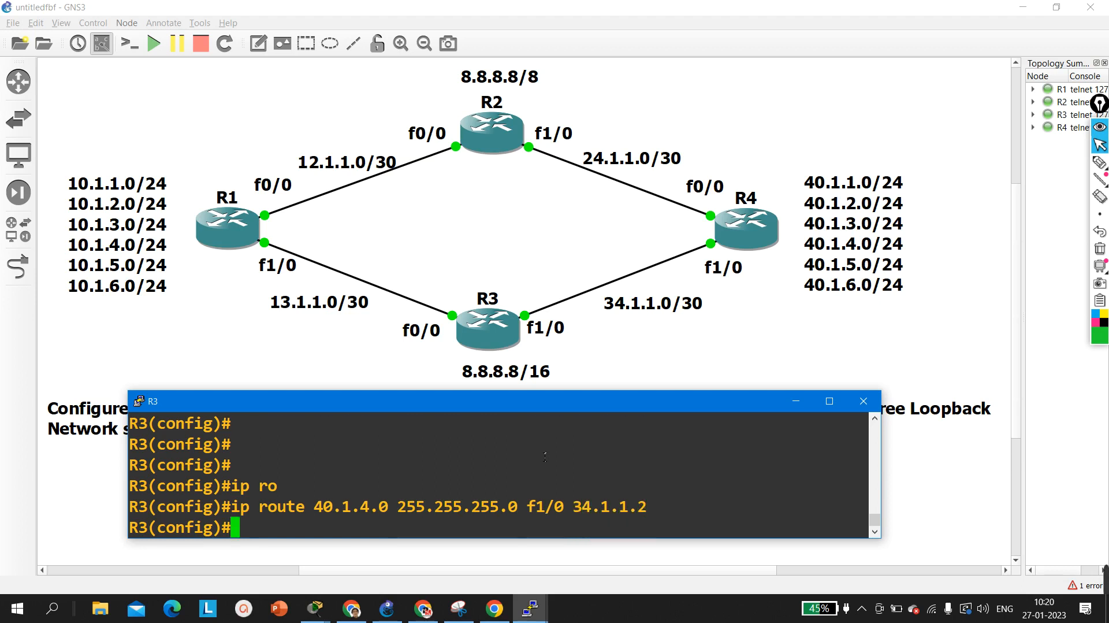
- Reuse the previous route command on R3 to add a static route to 40.1.5.0 255.255.255.0 through f1/0 with next hop 34.1.1.2
{"action": "key", "text": "Up"}
{"action": "key", "text": "Left"}
{"action": "key", "text": "Left"}
{"action": "key", "text": "Left"}
{"action": "key", "text": "Left"}
{"action": "key", "text": "Left"}
{"action": "key", "text": "Left"}
{"action": "key", "text": "Left"}
{"action": "key", "text": "Left"}
{"action": "key", "text": "Left"}
{"action": "key", "text": "Left"}
{"action": "key", "text": "Left"}
{"action": "key", "text": "Left"}
{"action": "key", "text": "Left"}
{"action": "key", "text": "Left"}
{"action": "key", "text": "Left"}
{"action": "key", "text": "Left"}
{"action": "key", "text": "Left"}
{"action": "key", "text": "Left"}
{"action": "key", "text": "Left"}
{"action": "key", "text": "Left"}
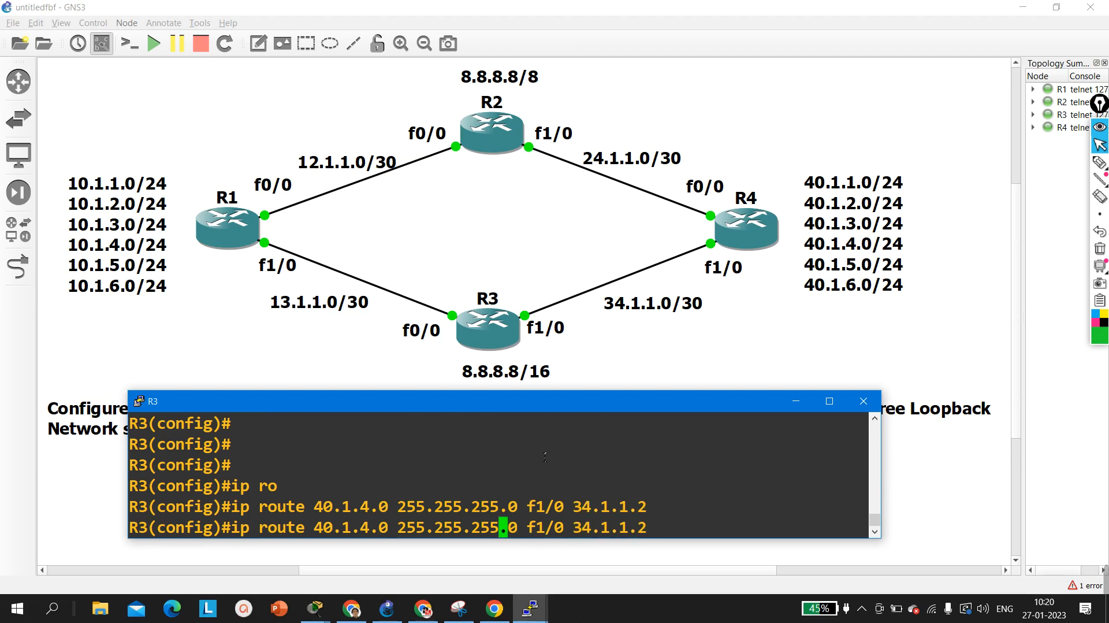
{"action": "key", "text": "BackSpace"}
{"action": "type", "text": "5"}
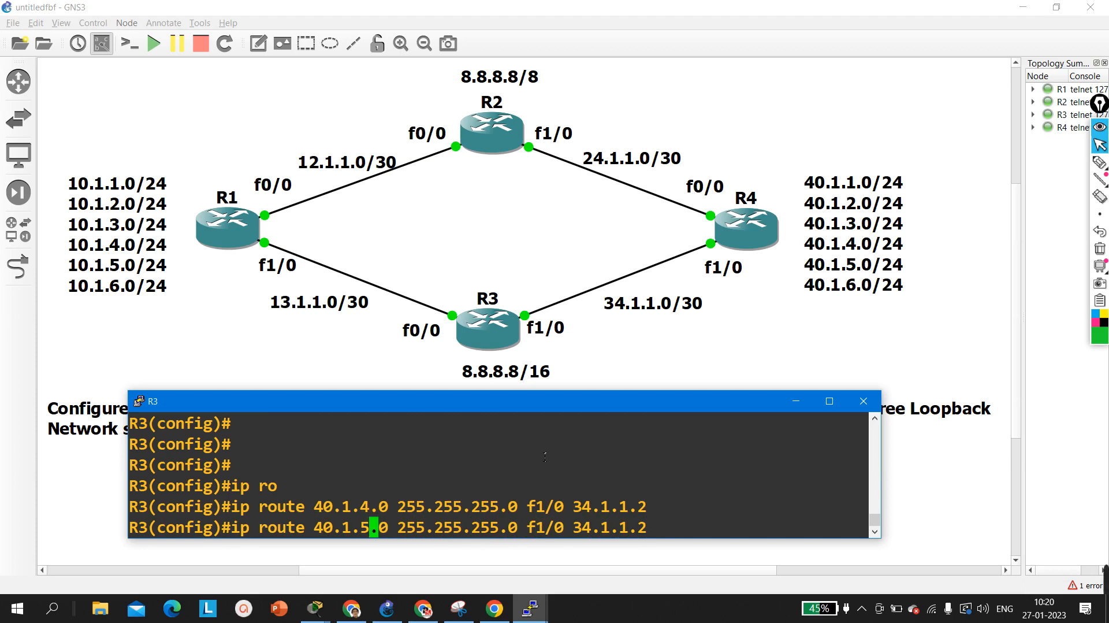
{"action": "key", "text": "Return"}
- Reuse the previous route command on R3 to add a static route to 40.1.6.0 255.255.255.0 through f1/0 with next hop 34.1.1.2
{"action": "key", "text": "Up"}
{"action": "key", "text": "Left"}
{"action": "key", "text": "Left"}
{"action": "key", "text": "Left"}
{"action": "key", "text": "Left"}
{"action": "key", "text": "Left"}
{"action": "key", "text": "Left"}
{"action": "key", "text": "Left"}
{"action": "key", "text": "Left"}
{"action": "key", "text": "Left"}
{"action": "key", "text": "Left"}
{"action": "key", "text": "Left"}
{"action": "key", "text": "Left"}
{"action": "key", "text": "Left"}
{"action": "key", "text": "Left"}
{"action": "key", "text": "Left"}
{"action": "key", "text": "Left"}
{"action": "key", "text": "Left"}
{"action": "key", "text": "Left"}
{"action": "key", "text": "Left"}
{"action": "key", "text": "Left"}
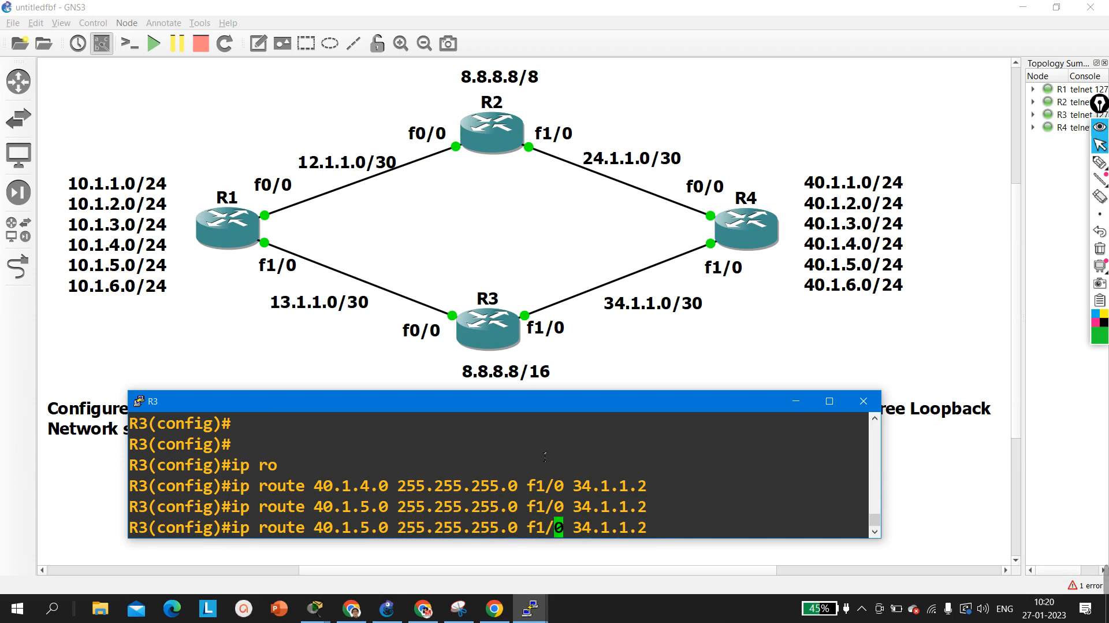
{"action": "key", "text": "BackSpace"}
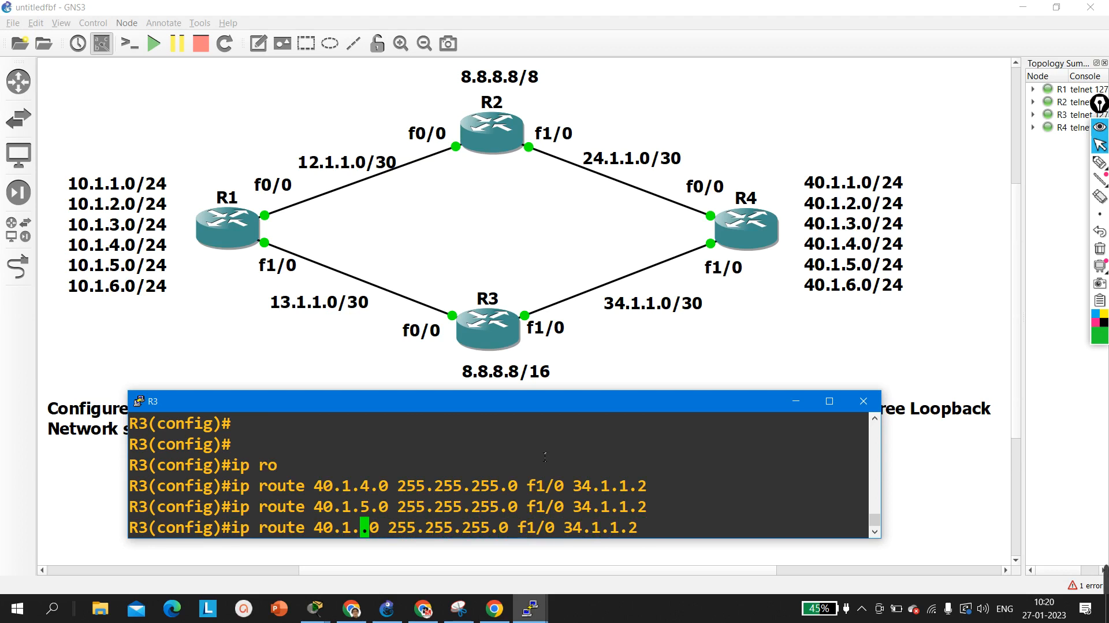
{"action": "type", "text": "6"}
{"action": "key", "text": "Return"}
{"action": "key", "text": "Return"}
{"action": "key", "text": "Return"}
{"action": "key", "text": "Return"}
{"action": "key", "text": "Return"}
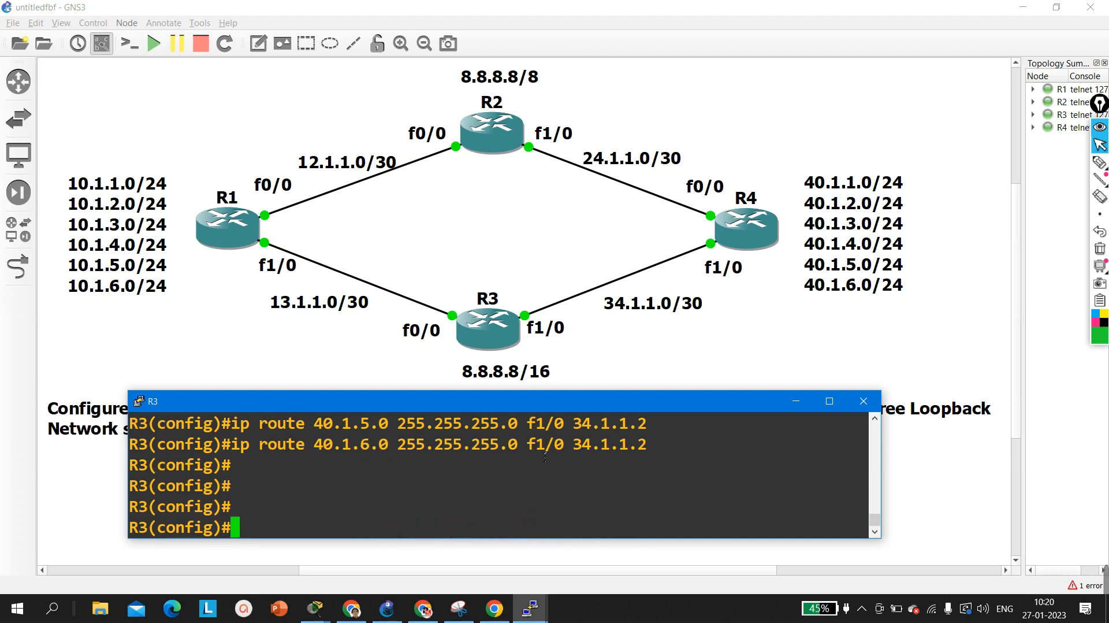
- Leave configuration mode on R3 and minimize its console
{"action": "key", "text": "ctrl+z"}
{"action": "key", "text": "Return"}
{"action": "key", "text": "Return"}
{"action": "key", "text": "Return"}
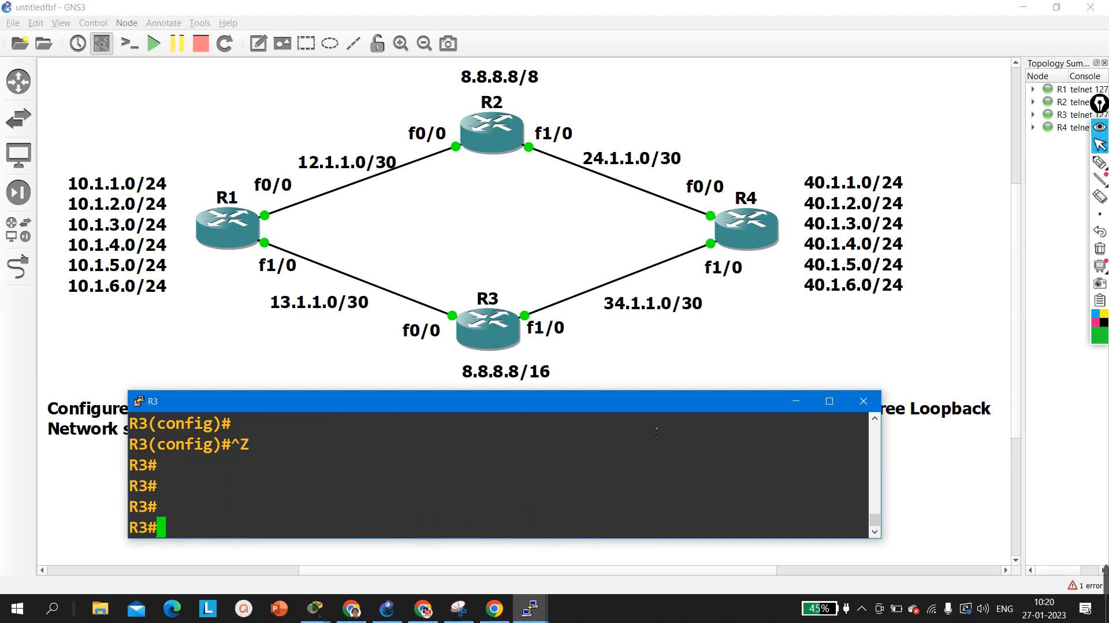
{"action": "left_click", "coordinate": [796, 401]}
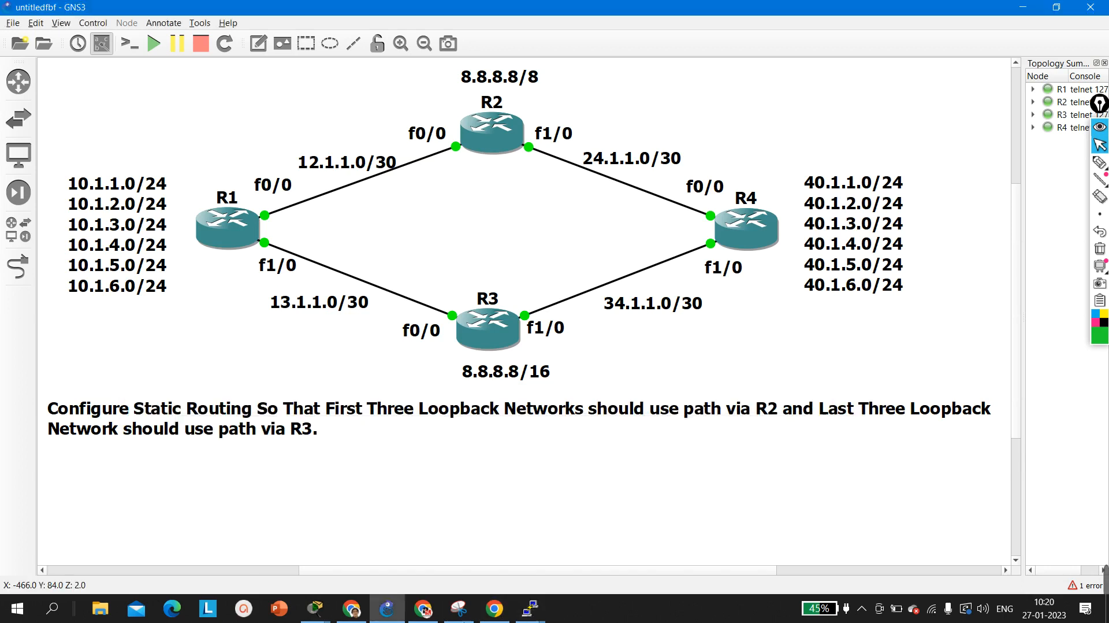
- Bring up R1's console full screen and return it to privileged EXEC mode
{"action": "left_click", "coordinate": [531, 608]}
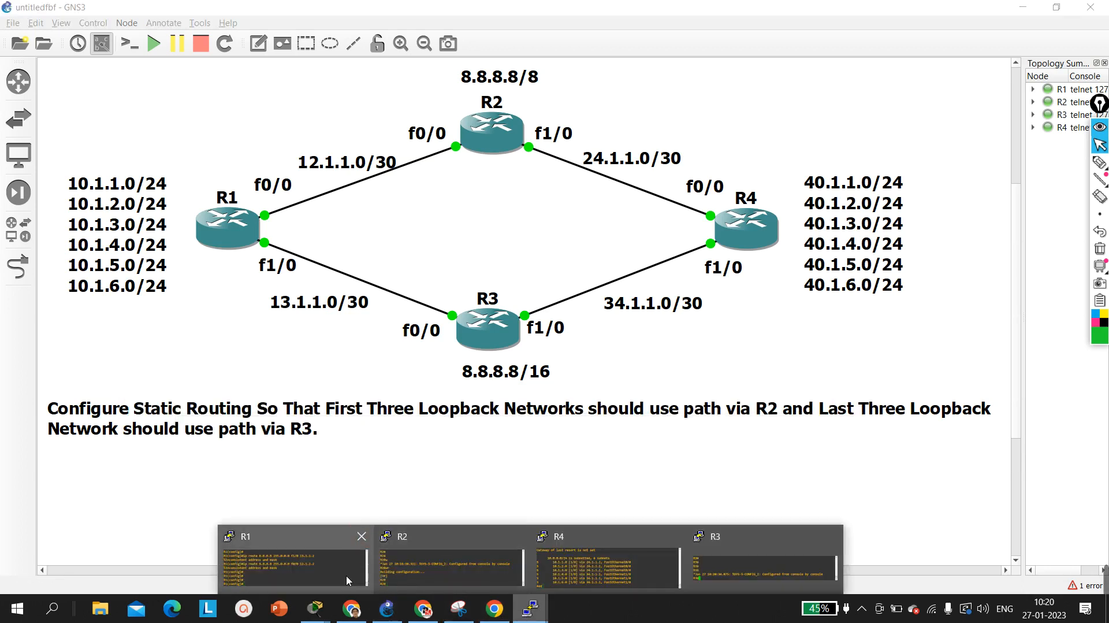
{"action": "left_click", "coordinate": [345, 575]}
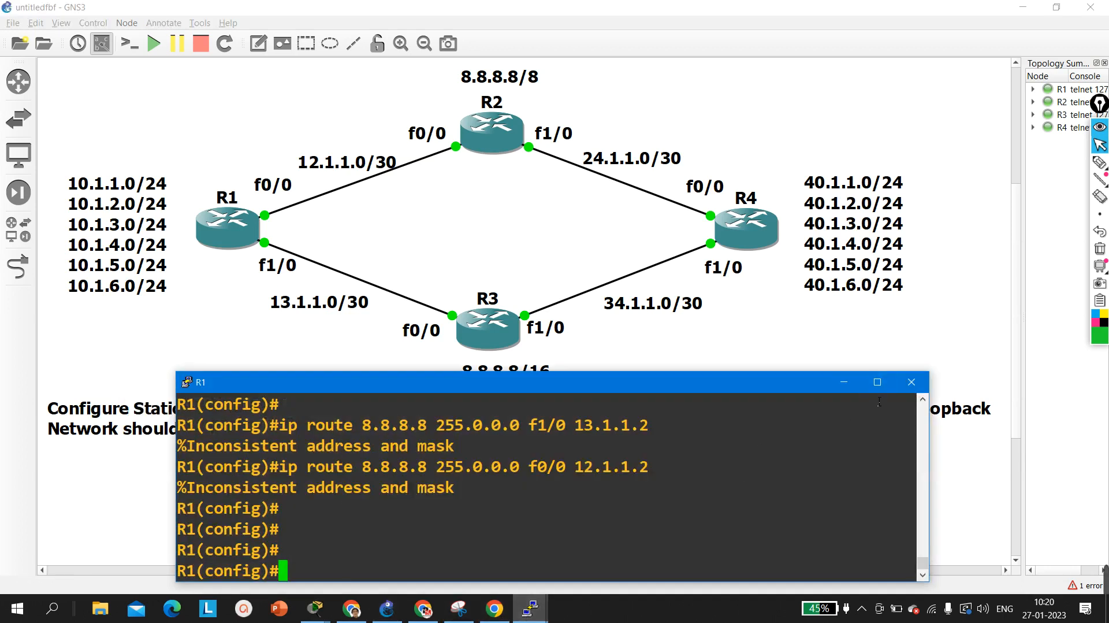
{"action": "left_click", "coordinate": [877, 381]}
{"action": "key", "text": "ctrl+z"}
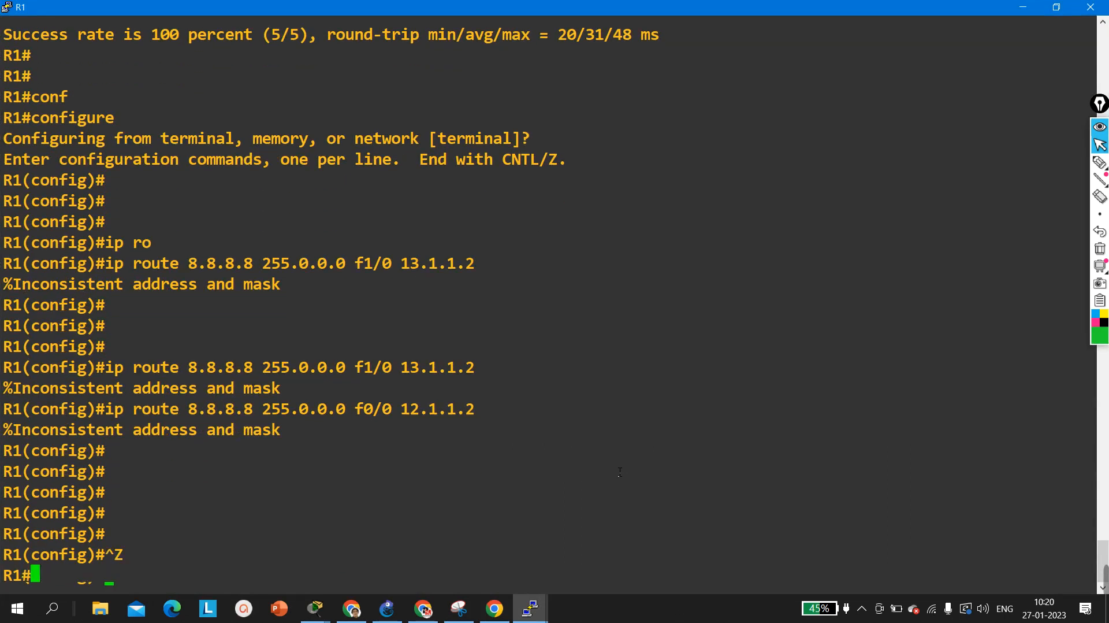
{"action": "key", "text": "Return"}
{"action": "key", "text": "Return"}
{"action": "key", "text": "Return"}
- Display only the static routes in R1's routing table with show ip route static
{"action": "type", "text": "sh"}
{"action": "key", "text": "Tab"}
{"action": "type", "text": "ip ro"}
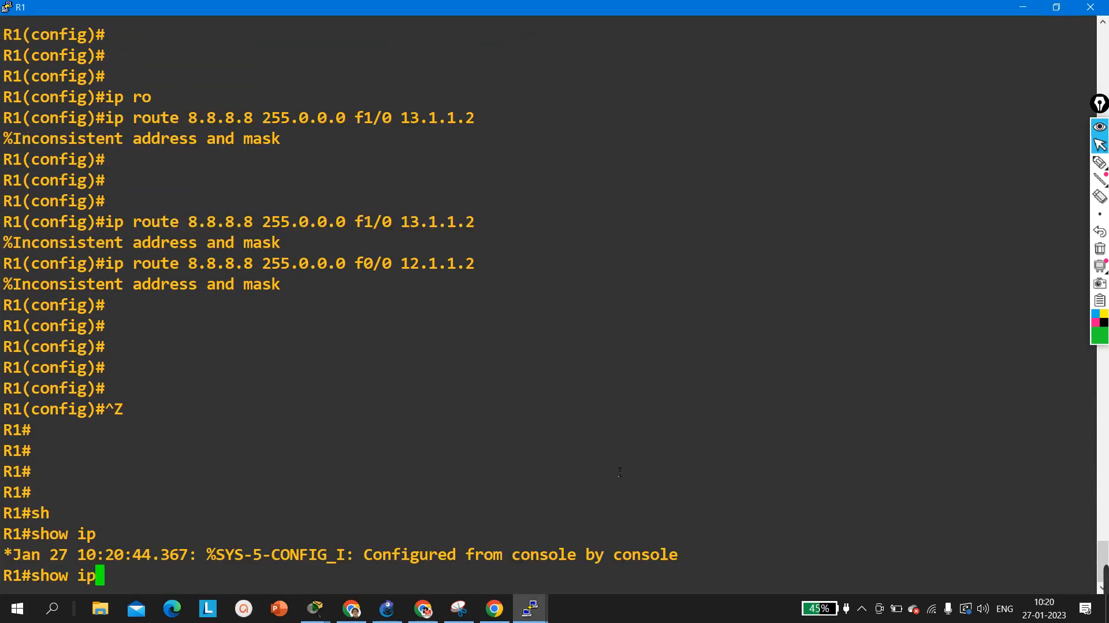
{"action": "key", "text": "Tab"}
{"action": "type", "text": "st"}
{"action": "key", "text": "Tab"}
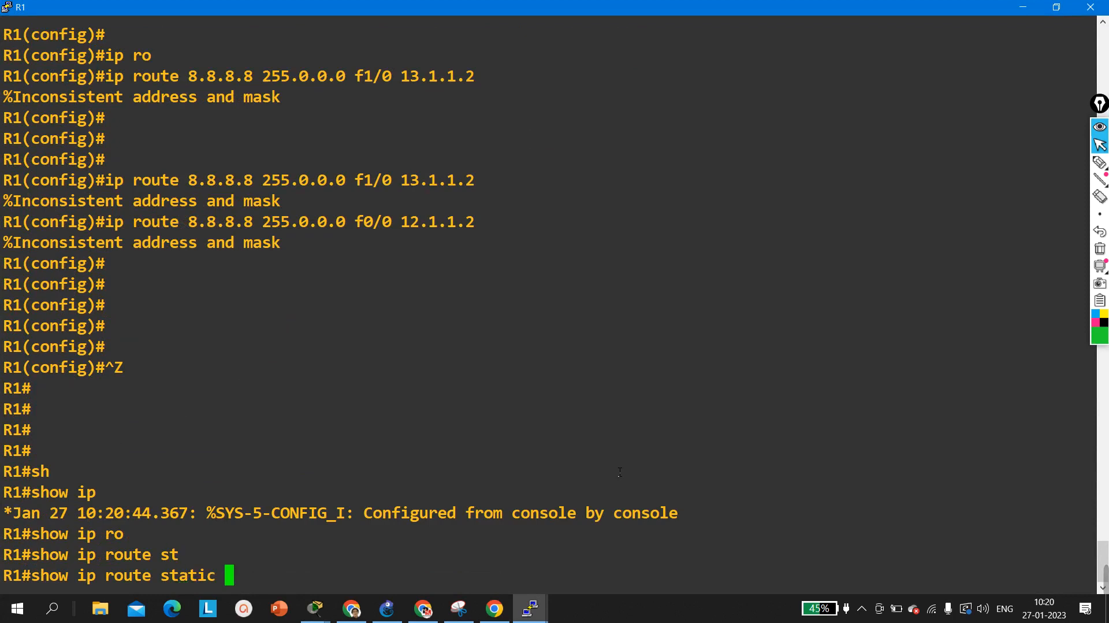
{"action": "key", "text": "Return"}
{"action": "key", "text": "Return"}
{"action": "key", "text": "Return"}
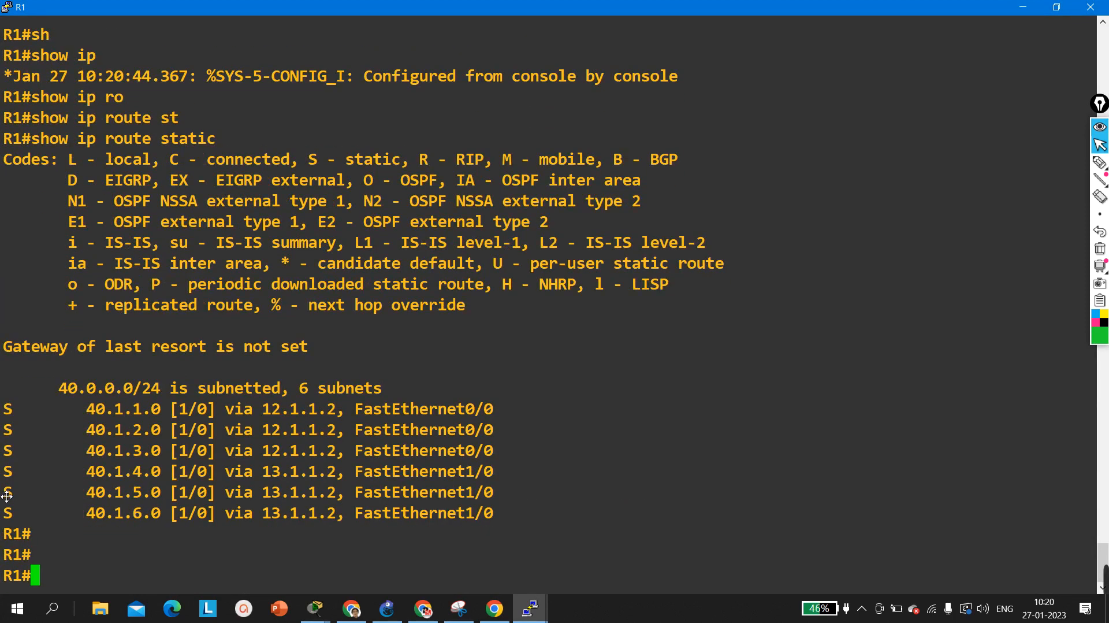
- Highlight all the static route entries on R1, then only those for 40.1.1.0 through 40.1.3.0, to check their next hops
{"action": "key", "text": "F10"}
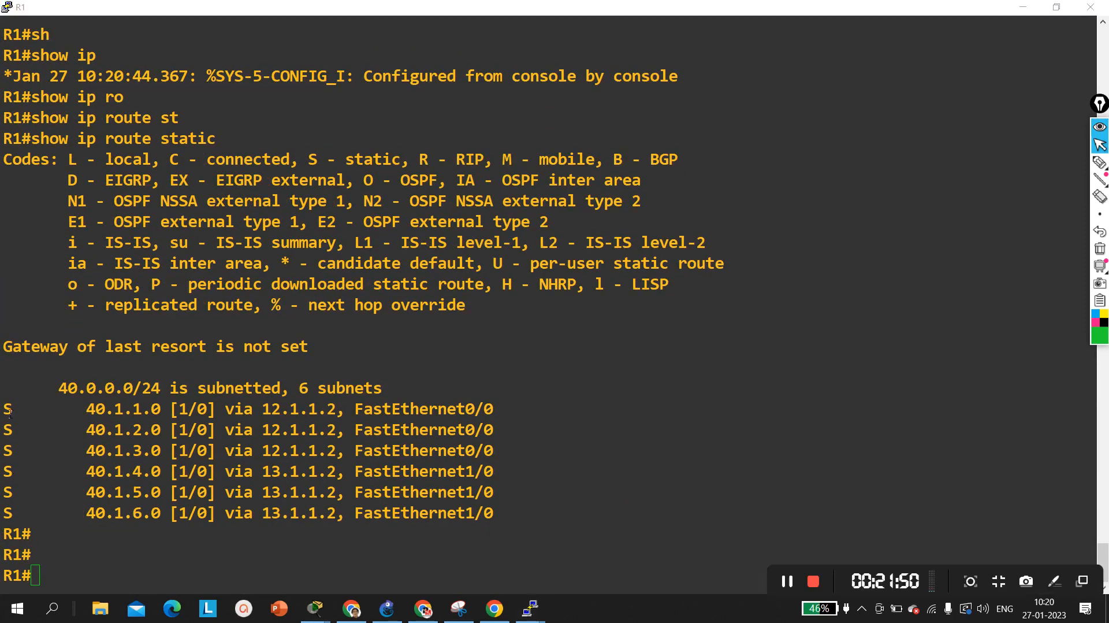
{"action": "left_click_drag", "start_coordinate": [10, 411], "coordinate": [520, 522]}
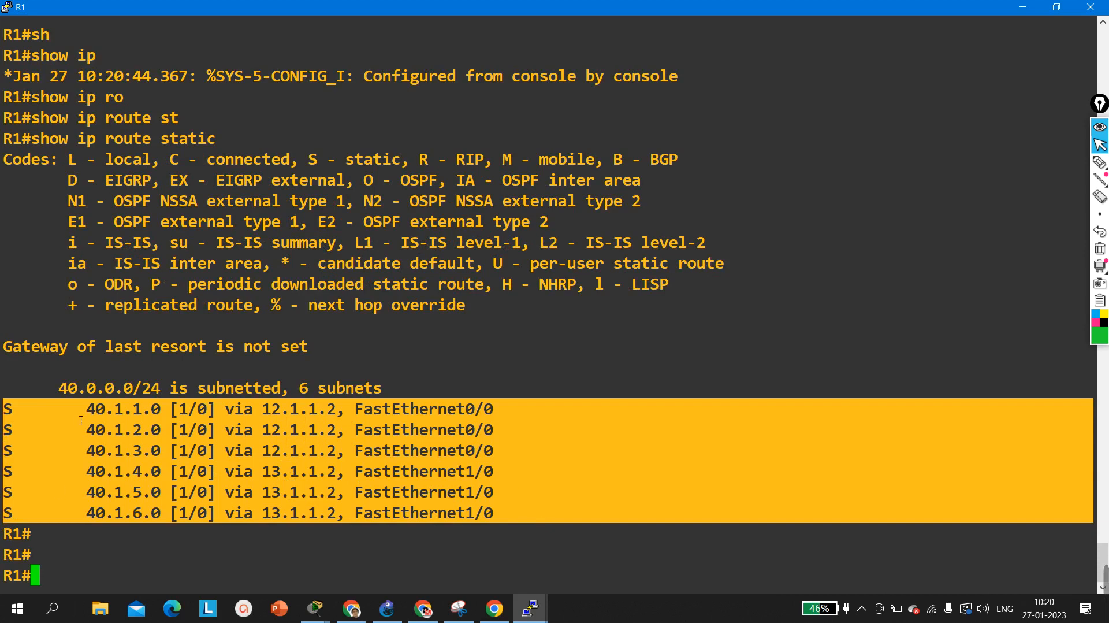
{"action": "left_click_drag", "start_coordinate": [69, 410], "coordinate": [520, 459]}
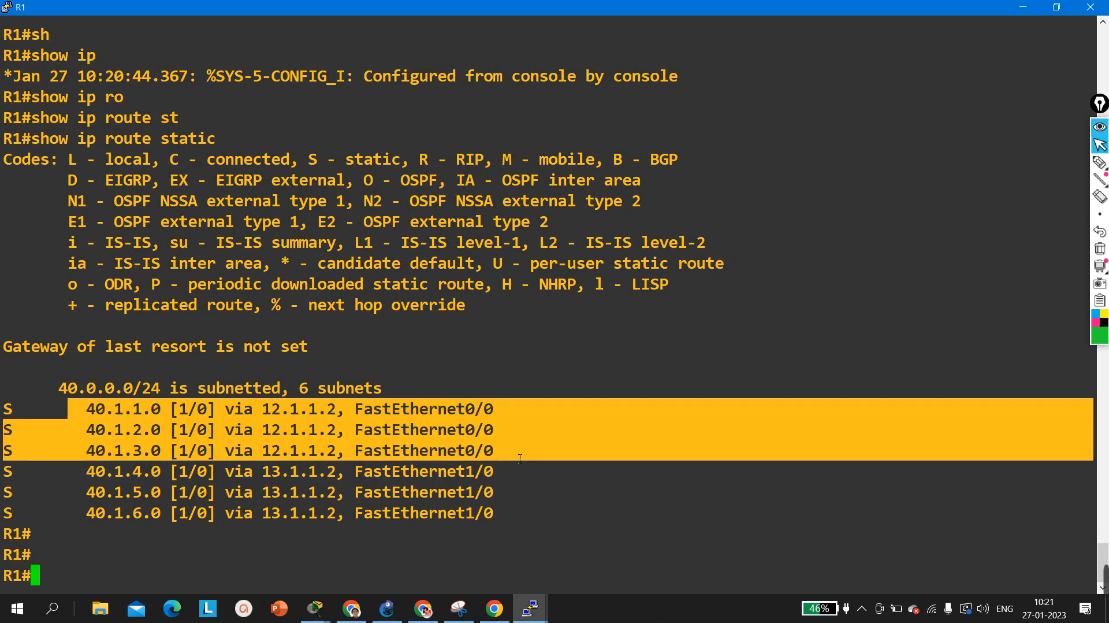
{"action": "left_click", "coordinate": [519, 459]}
{"action": "key", "text": "Return"}
{"action": "key", "text": "Return"}
{"action": "key", "text": "Return"}
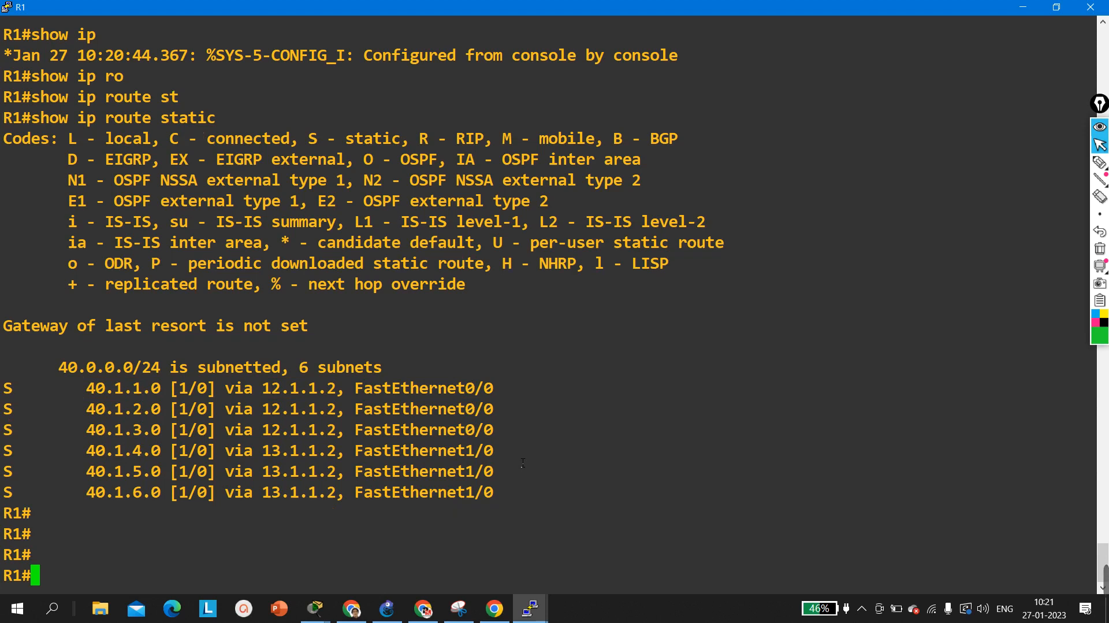
- Compose a ping command on R1 to 40.1.1.1 with the source option
{"action": "type", "text": "ping "}
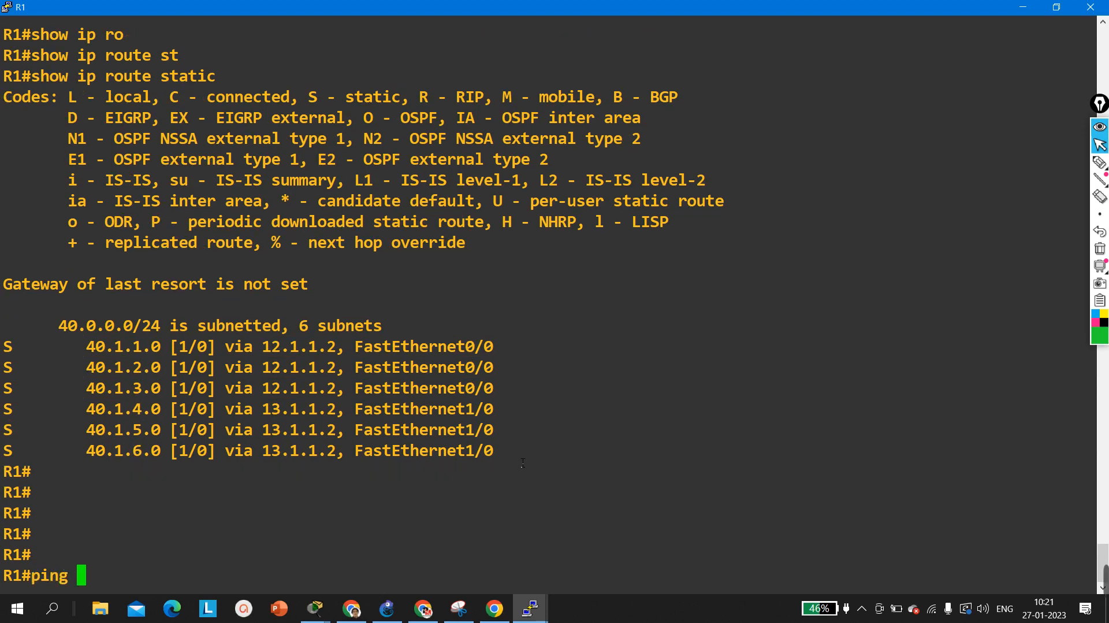
{"action": "type", "text": "40.1."}
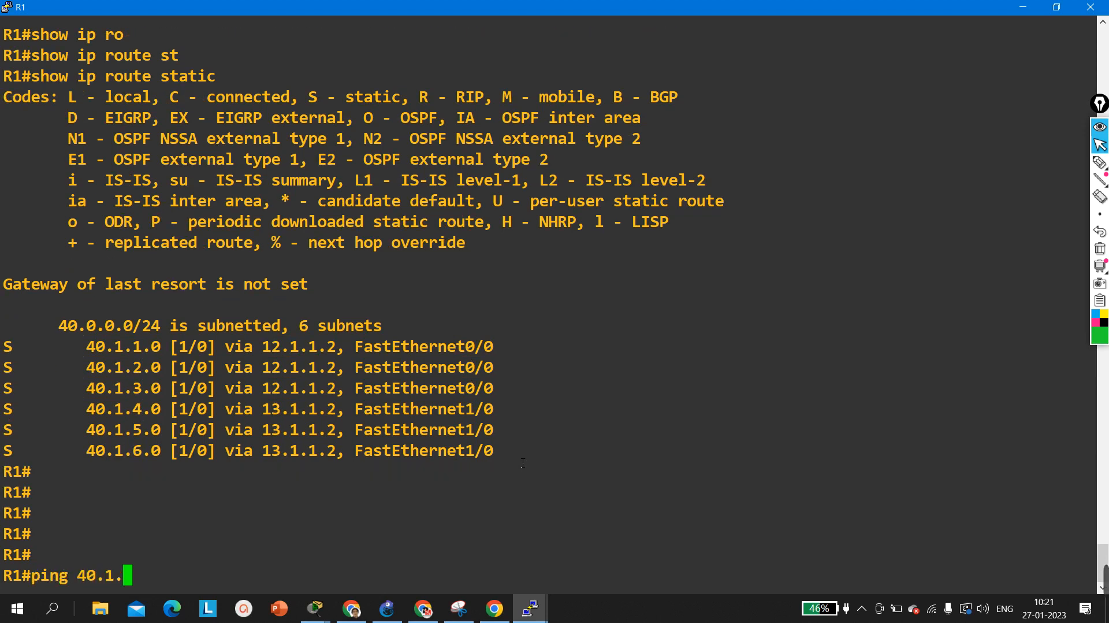
{"action": "type", "text": "1.1"}
{"action": "type", "text": " so"}
{"action": "key", "text": "Tab"}
{"action": "type", "text": "l"}
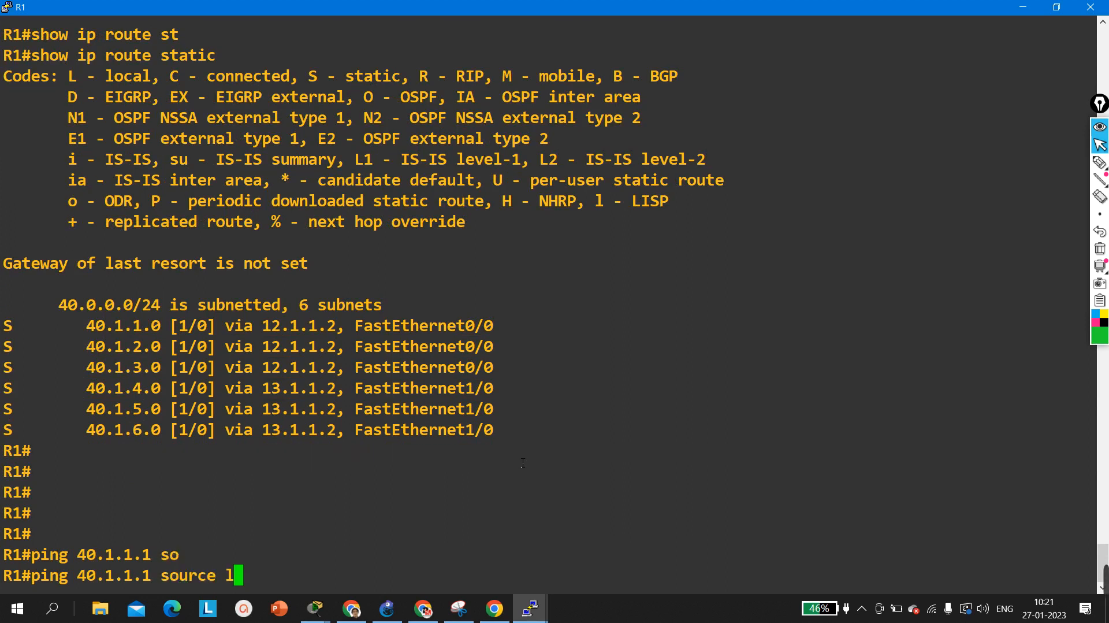
{"action": "key", "text": "Tab"}
{"action": "type", "text": "oob"}
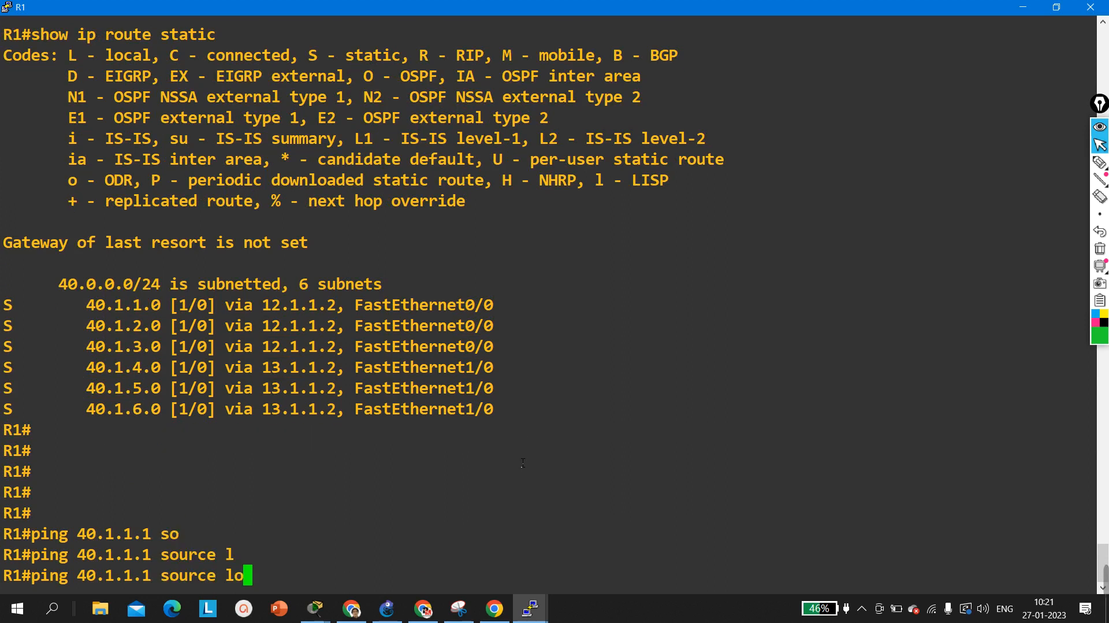
{"action": "key", "text": "Tab"}
{"action": "key", "text": "BackSpace"}
{"action": "key", "text": "BackSpace"}
{"action": "key", "text": "BackSpace"}
{"action": "key", "text": "BackSpace"}
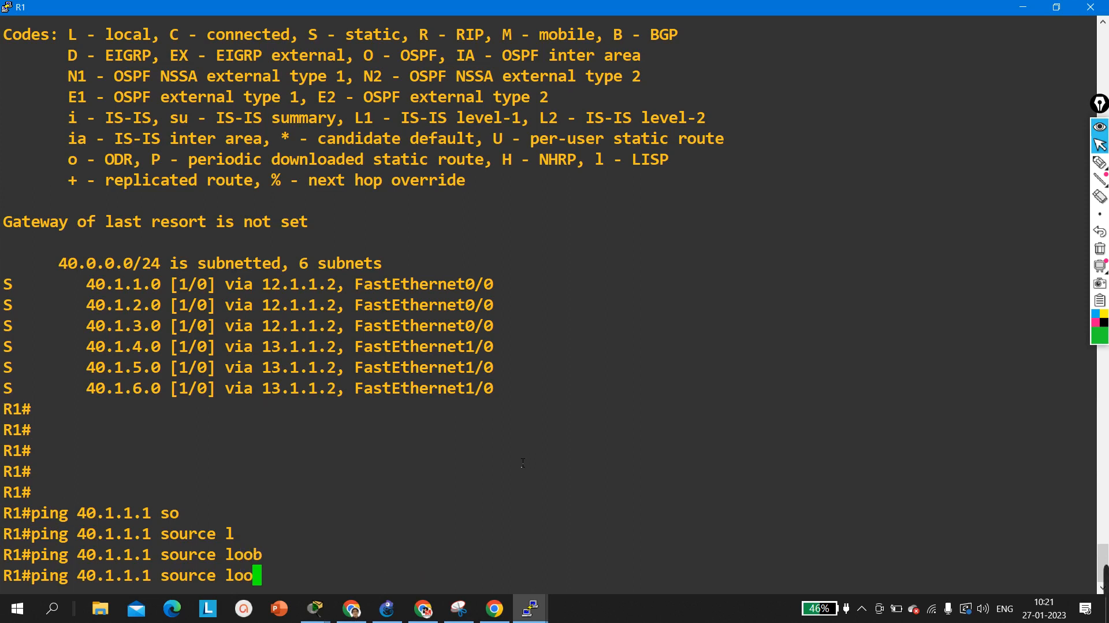
- List the available ping source options on R1 and complete the command to 40.1.1.1 with source address 10.1.1.1
{"action": "type", "text": "?"}
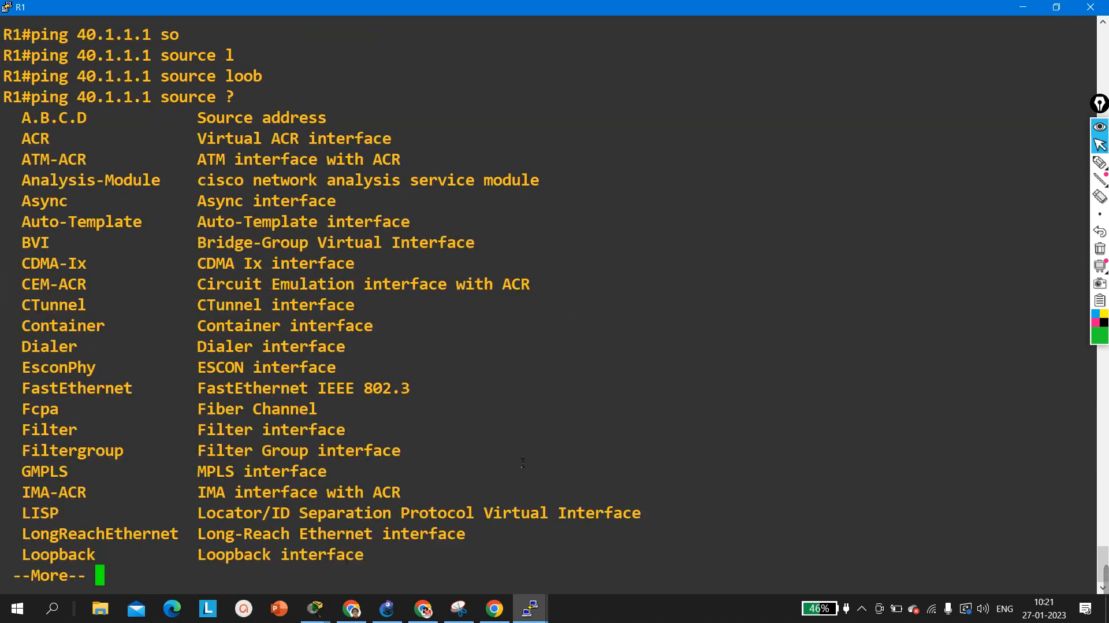
{"action": "type", "text": "q"}
{"action": "type", "text": "1"}
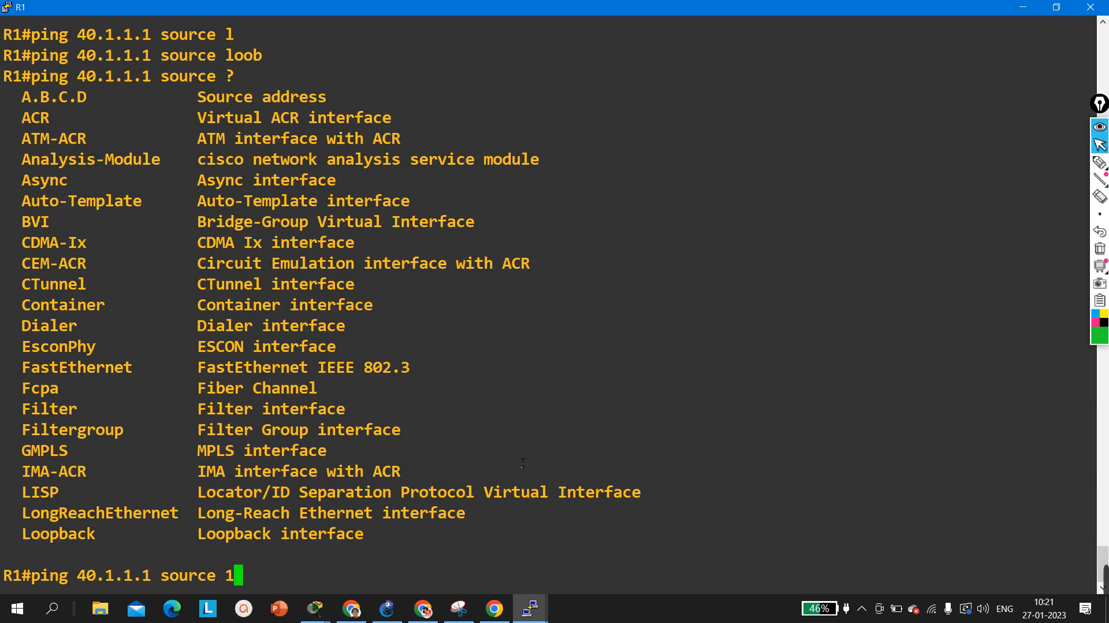
{"action": "type", "text": "0.1.1.1"}
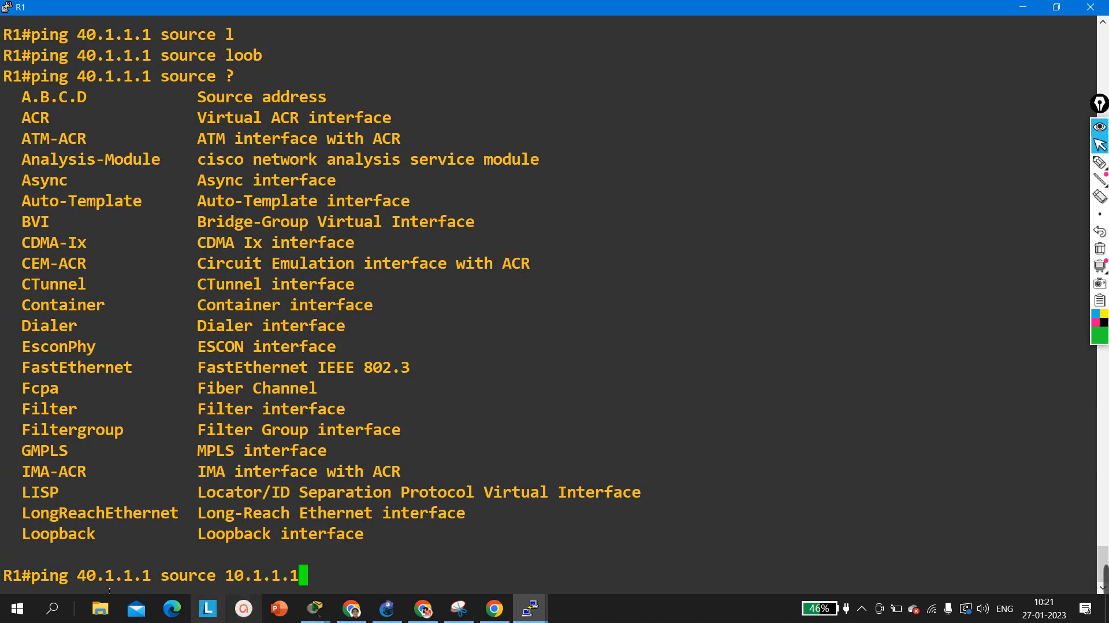
- Highlight the destination 40.1.1.1 and then the source address 10.1.1.1 in R1's ping command
{"action": "left_click_drag", "start_coordinate": [160, 577], "coordinate": [82, 580]}
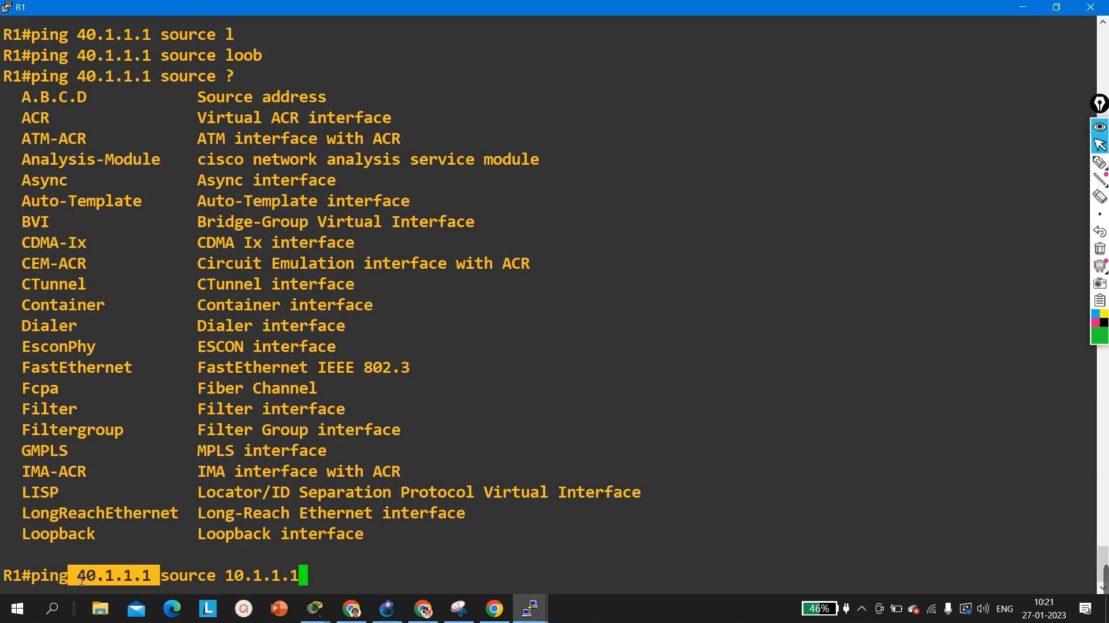
{"action": "left_click_drag", "start_coordinate": [225, 577], "coordinate": [347, 577]}
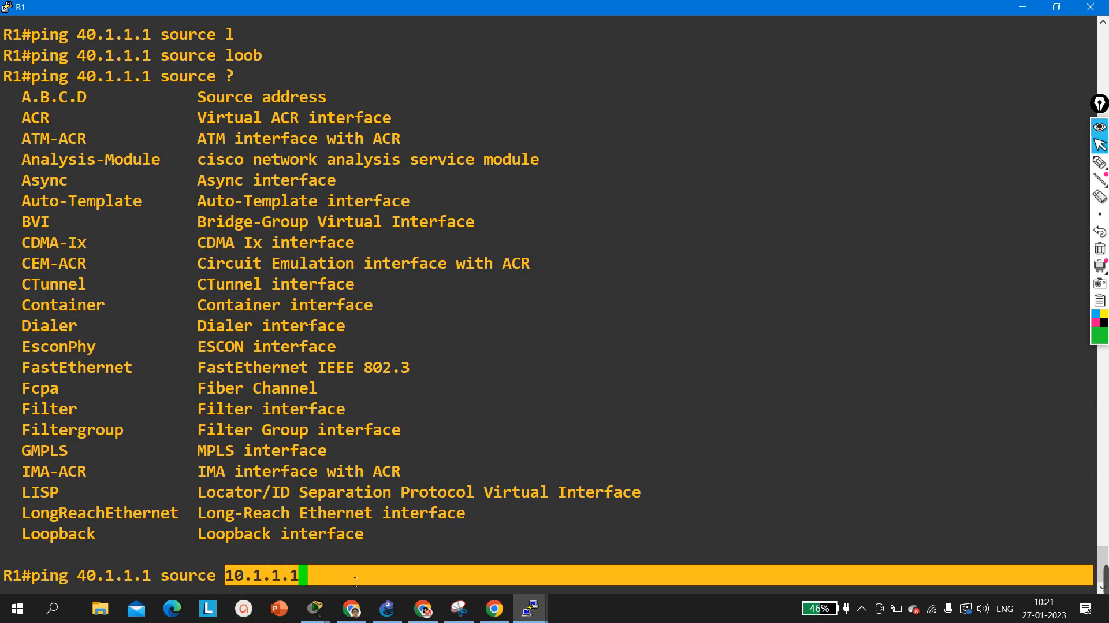
{"action": "left_click_drag", "start_coordinate": [323, 581], "coordinate": [226, 582]}
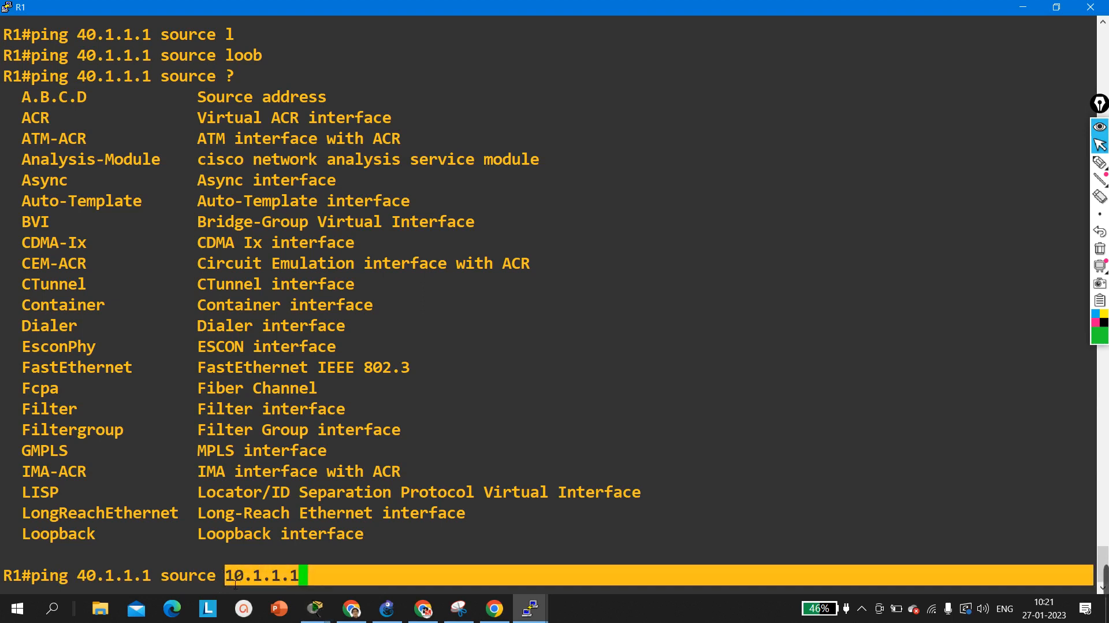
{"action": "left_click", "coordinate": [321, 581]}
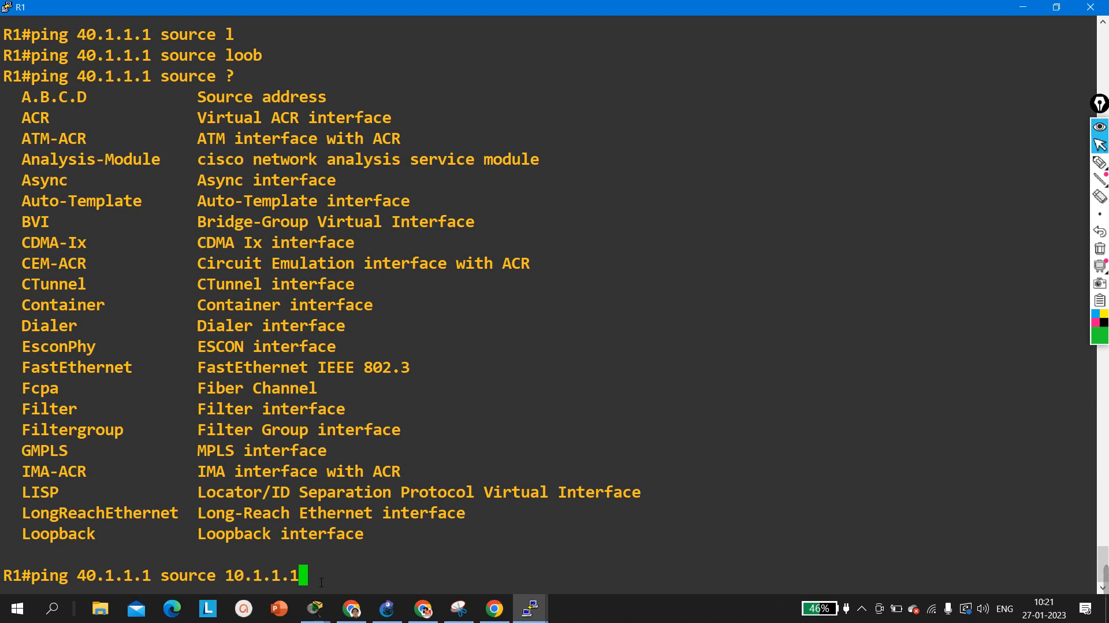
{"action": "left_click_drag", "start_coordinate": [321, 581], "coordinate": [225, 582]}
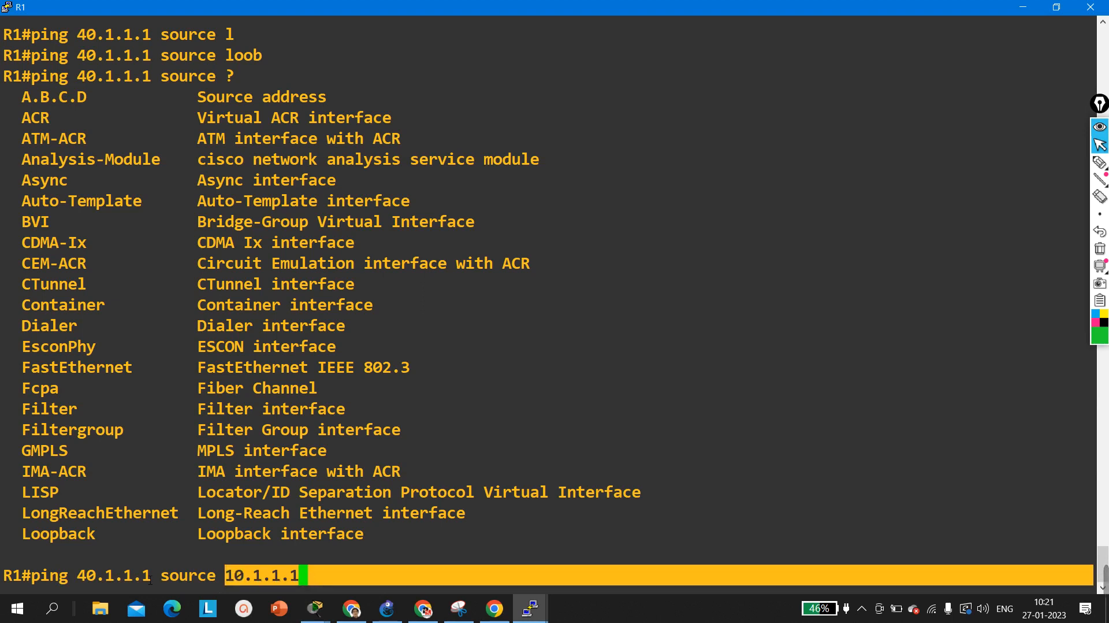
- Reveal the topology behind R1's console, circle R1's f0/0 interface with the pen, and clear the drawing
{"action": "left_click", "coordinate": [1056, 8]}
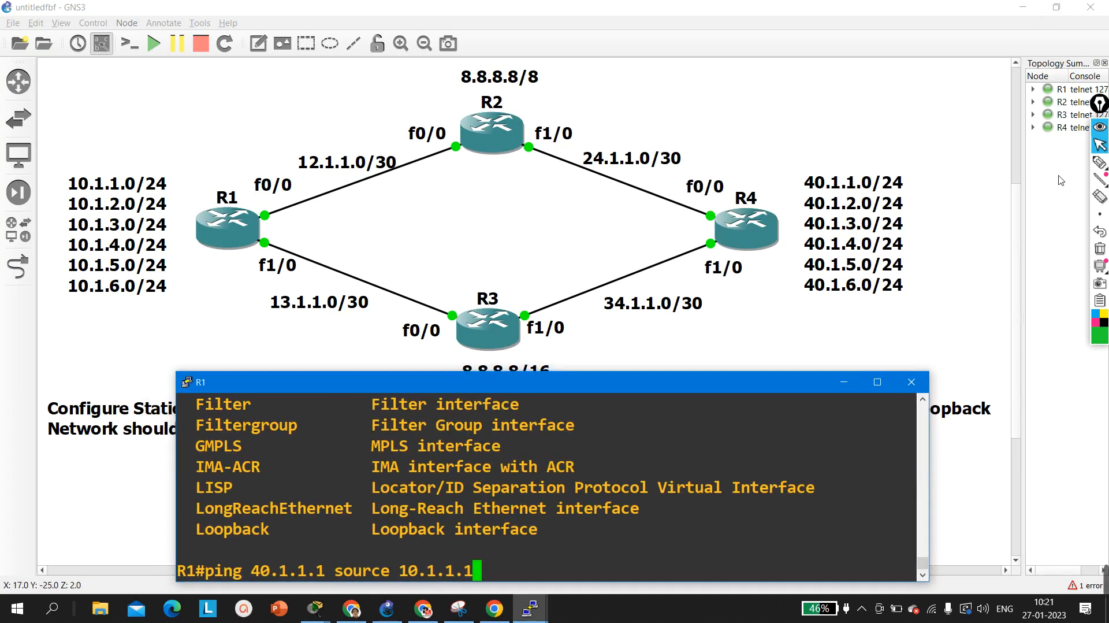
{"action": "left_click", "coordinate": [1099, 162]}
{"action": "mouse_move", "coordinate": [290, 201]}
{"action": "left_mouse_down"}
{"action": "mouse_move", "coordinate": [284, 218]}
{"action": "mouse_move", "coordinate": [278, 184]}
{"action": "left_mouse_up"}
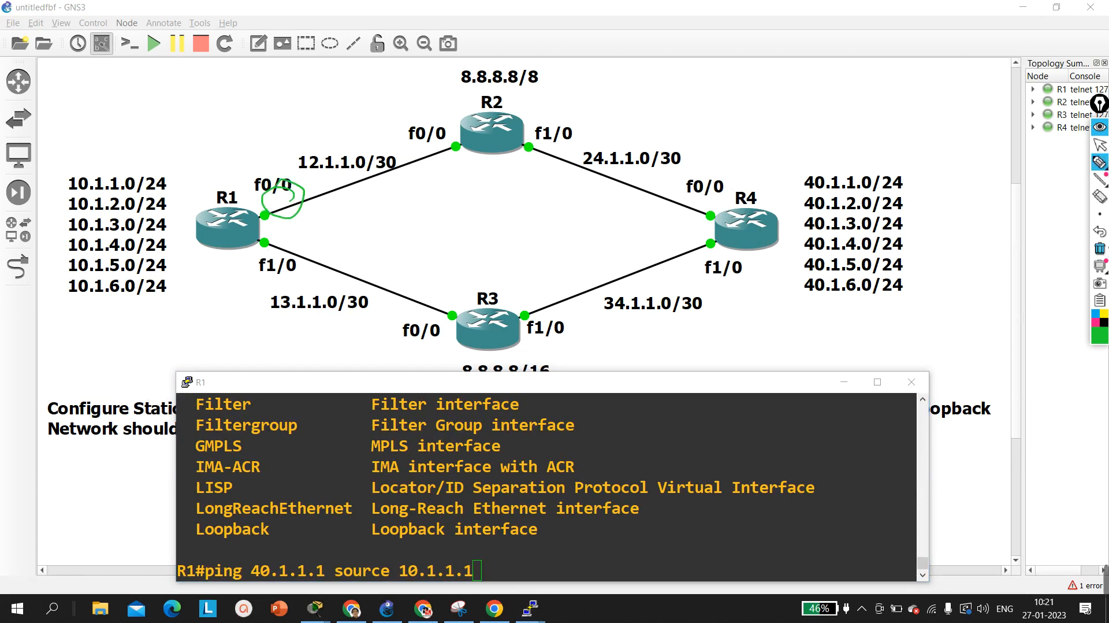
{"action": "left_click", "coordinate": [1099, 248]}
{"action": "left_click", "coordinate": [1099, 144]}
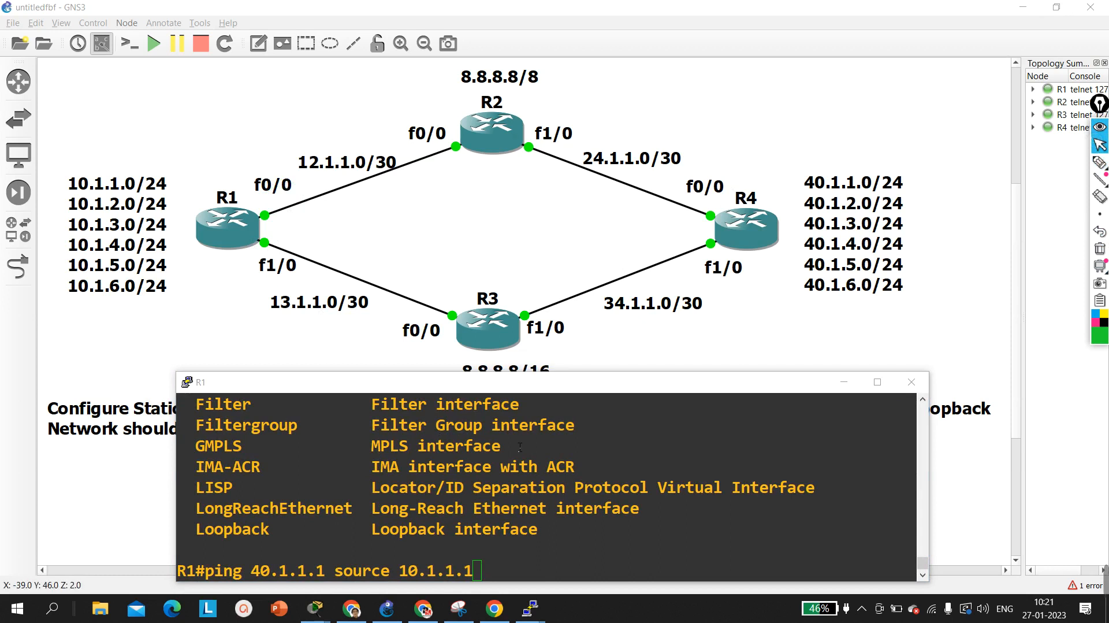
- Run the ping to 40.1.1.1 sourced from 10.1.1.1 in R1's maximized console and highlight its destination and source
{"action": "left_click", "coordinate": [877, 382]}
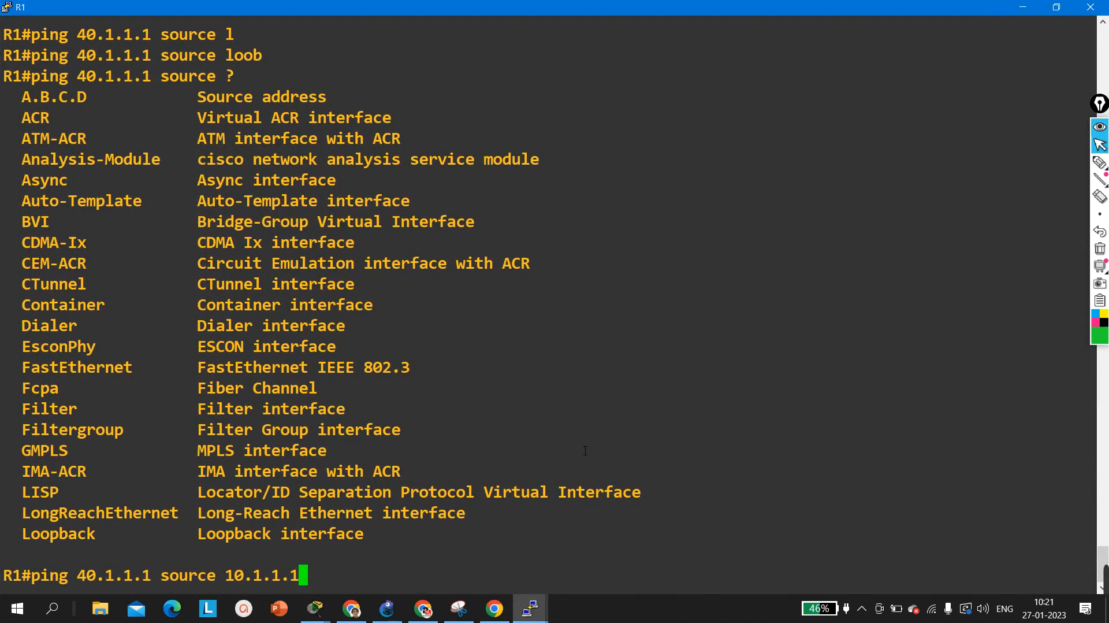
{"action": "key", "text": "Return"}
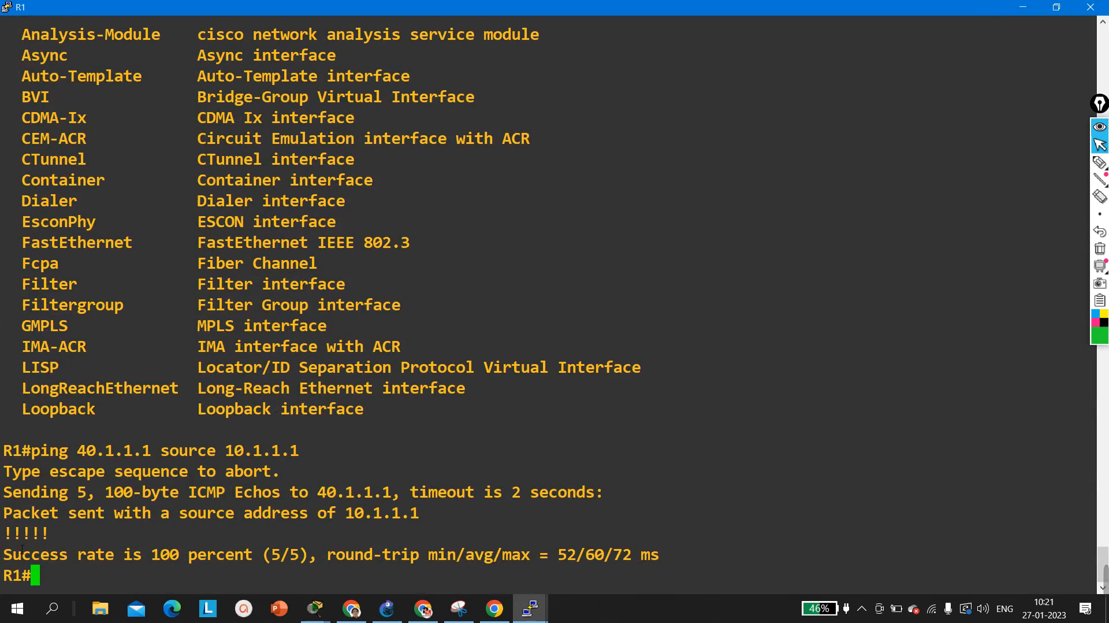
{"action": "left_click_drag", "start_coordinate": [107, 455], "coordinate": [319, 456]}
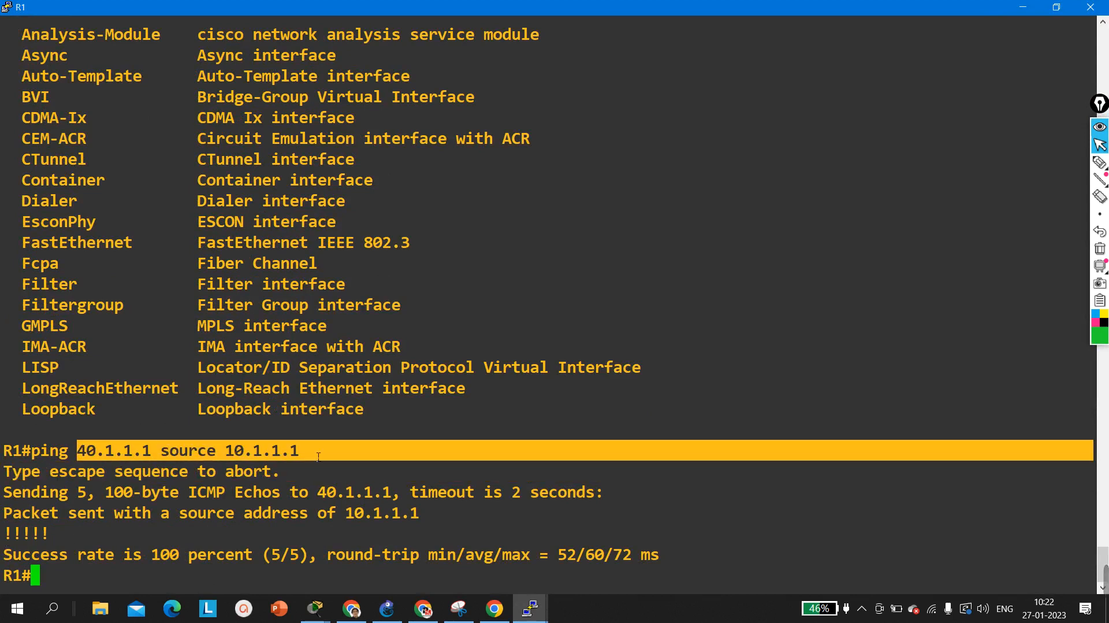
- Run a traceroute from R1 to 40.1.1.1
{"action": "key", "text": "Return"}
{"action": "key", "text": "Return"}
{"action": "type", "text": "tr"}
{"action": "key", "text": "Tab"}
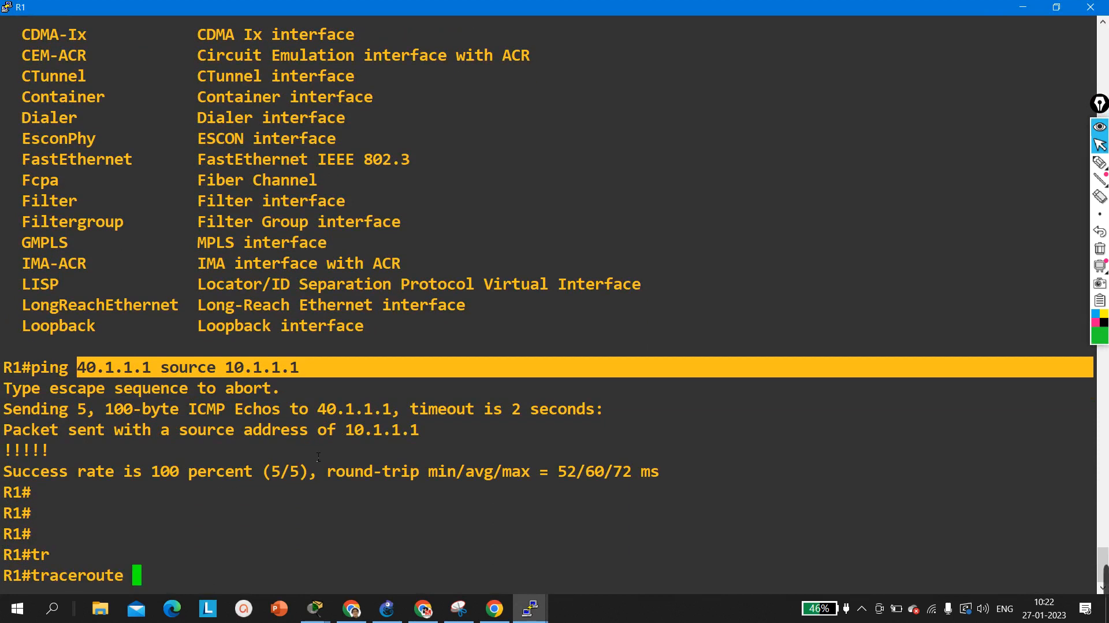
{"action": "type", "text": "40.1.1.1"}
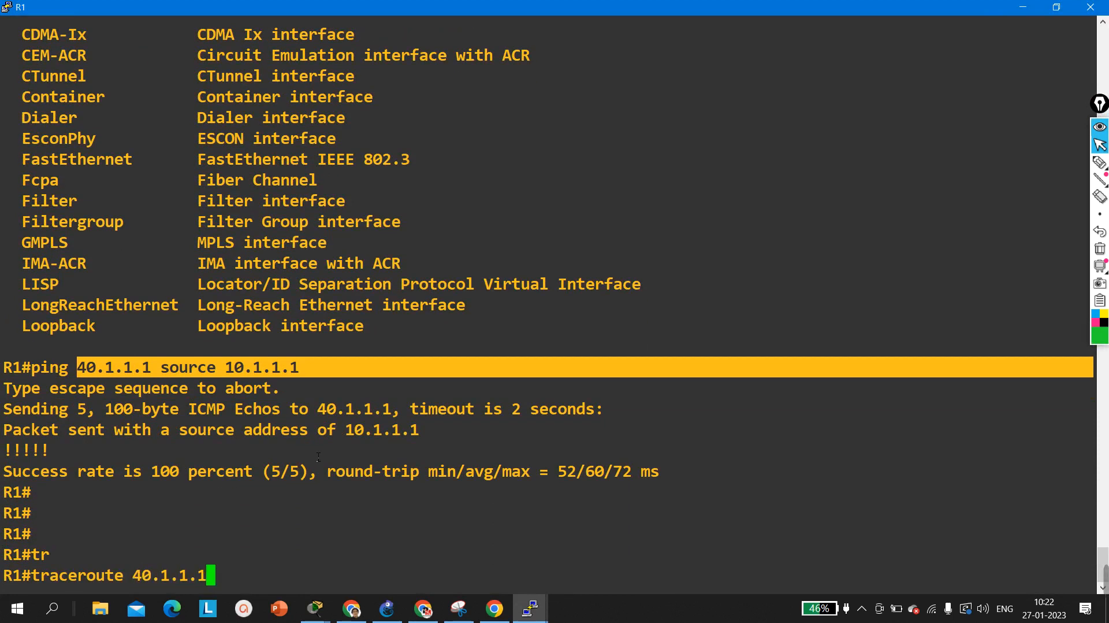
{"action": "key", "text": "Return"}
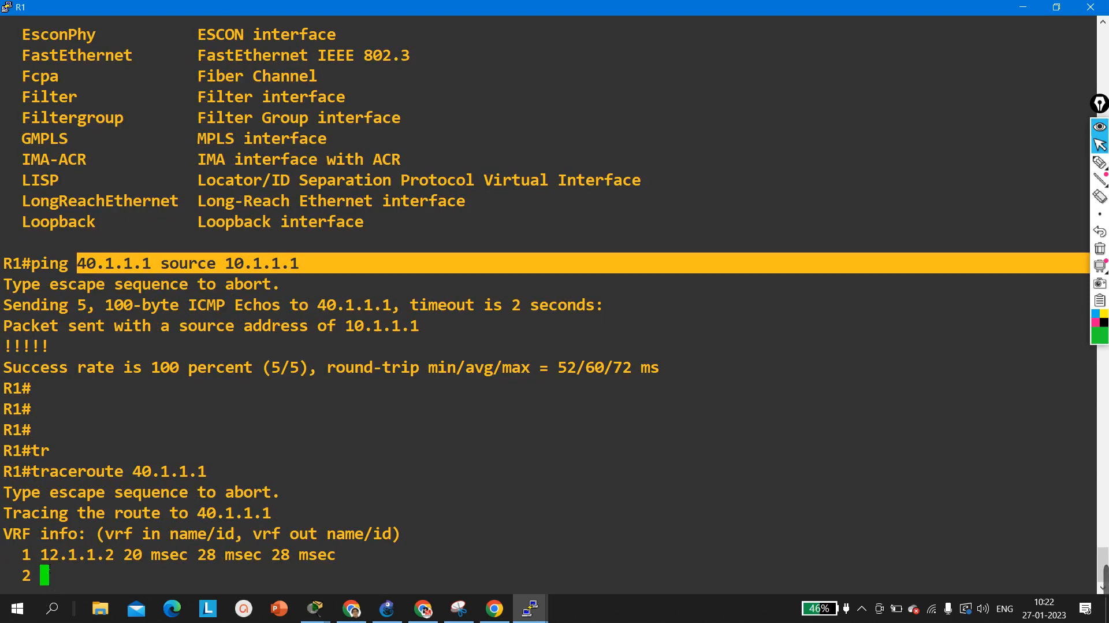
- Highlight the first hop address in R1's traceroute output and examine the hops that follow
{"action": "left_click_drag", "start_coordinate": [31, 556], "coordinate": [53, 553]}
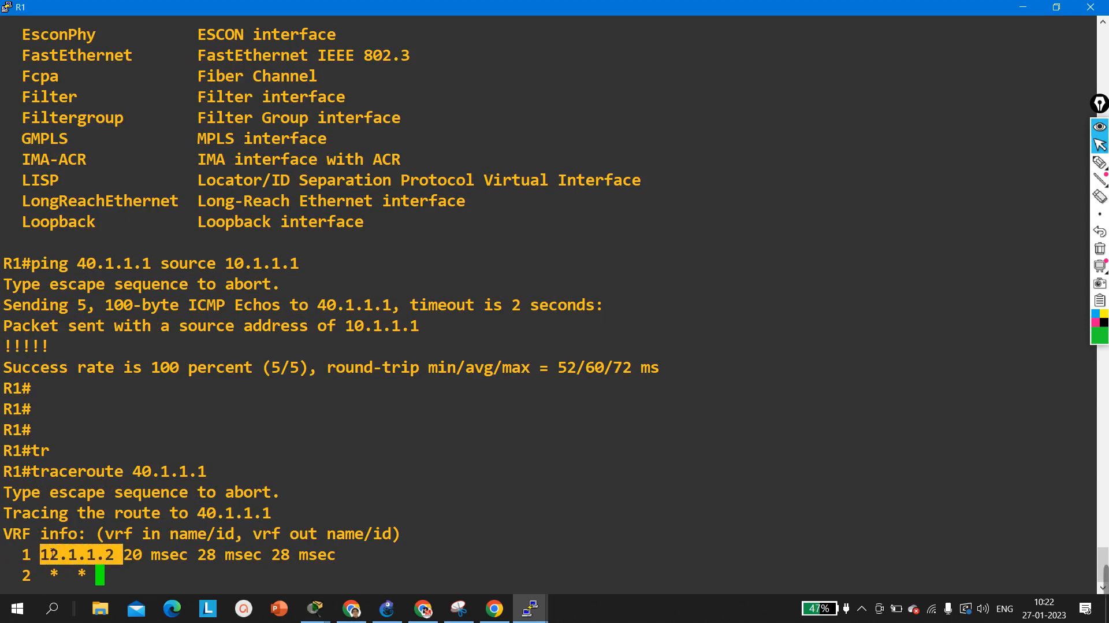
{"action": "left_click", "coordinate": [60, 553]}
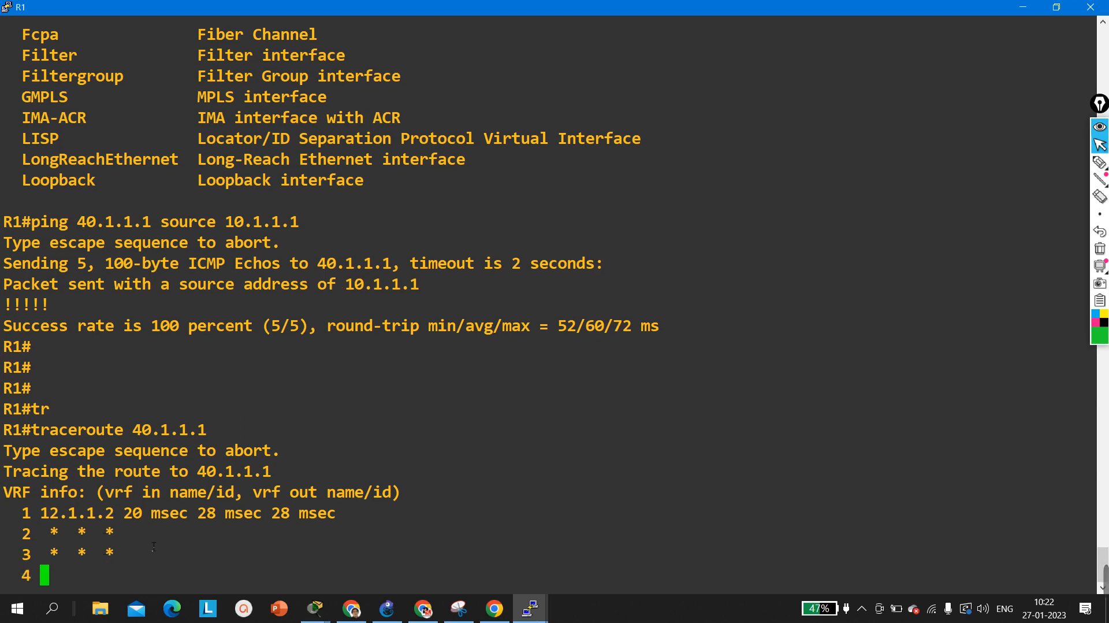
{"action": "left_click_drag", "start_coordinate": [112, 576], "coordinate": [9, 535]}
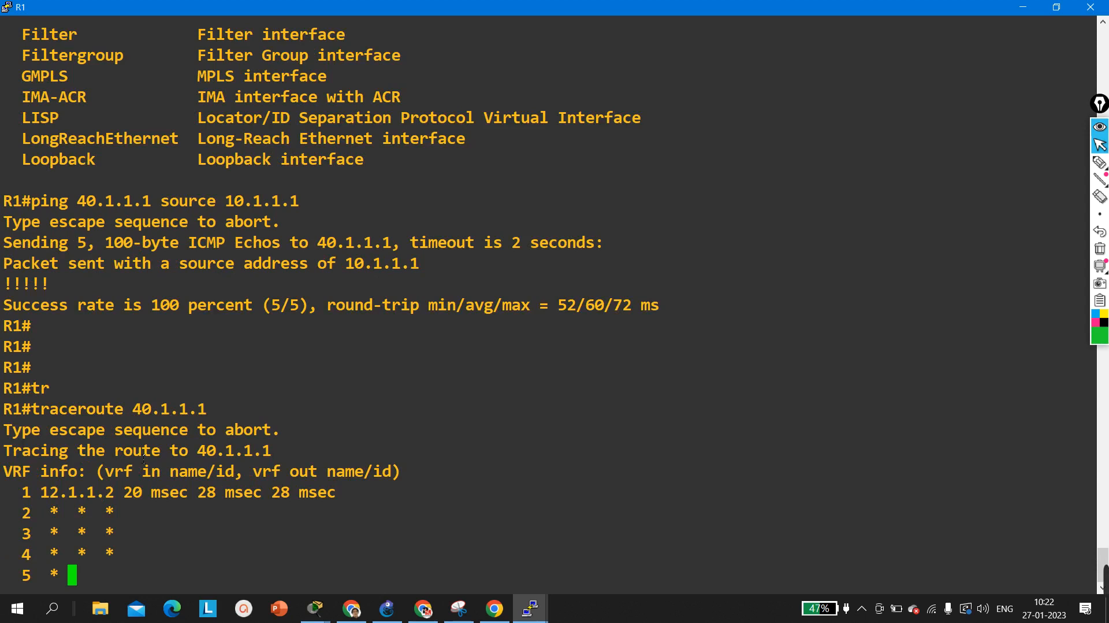
- Close R1's console session while the traceroute is running and reopen it from the topology
{"action": "left_click", "coordinate": [1090, 7]}
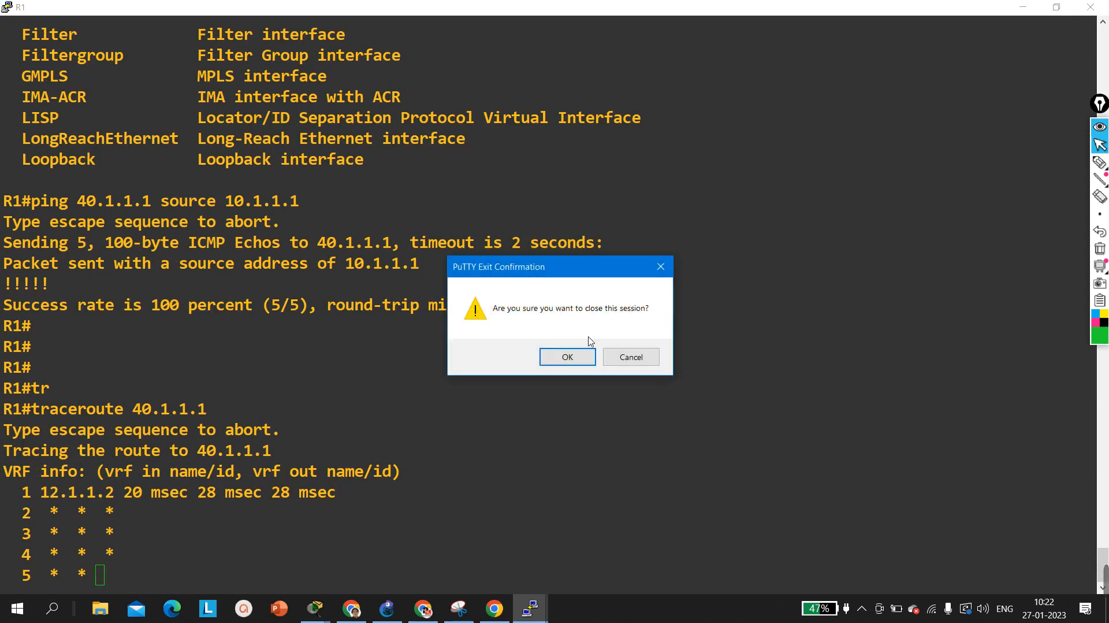
{"action": "left_click", "coordinate": [567, 357]}
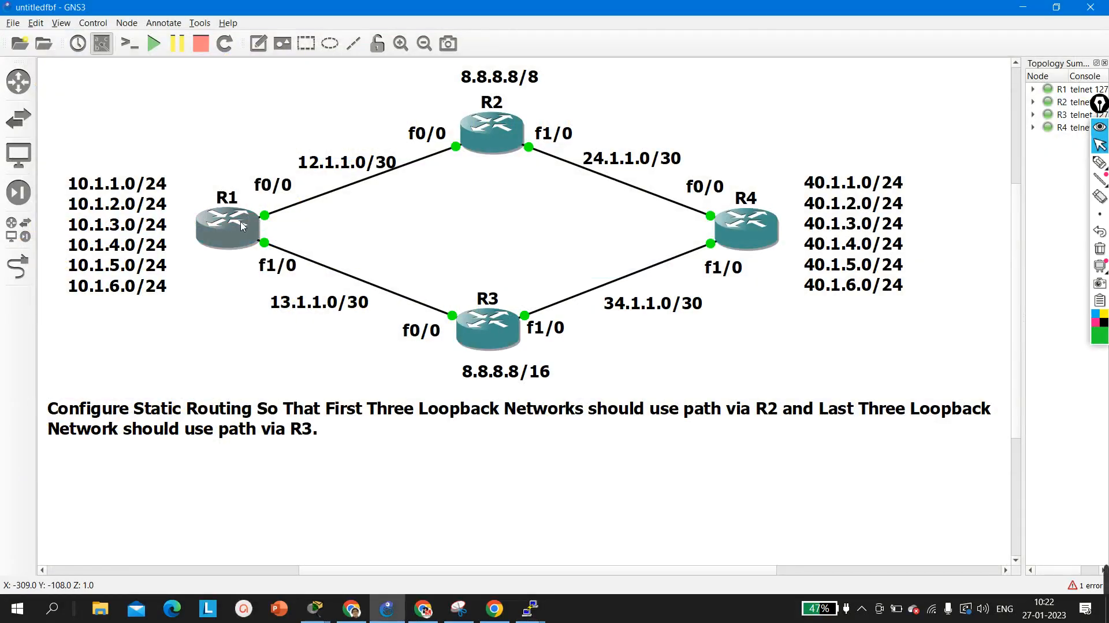
{"action": "double_click", "coordinate": [242, 226]}
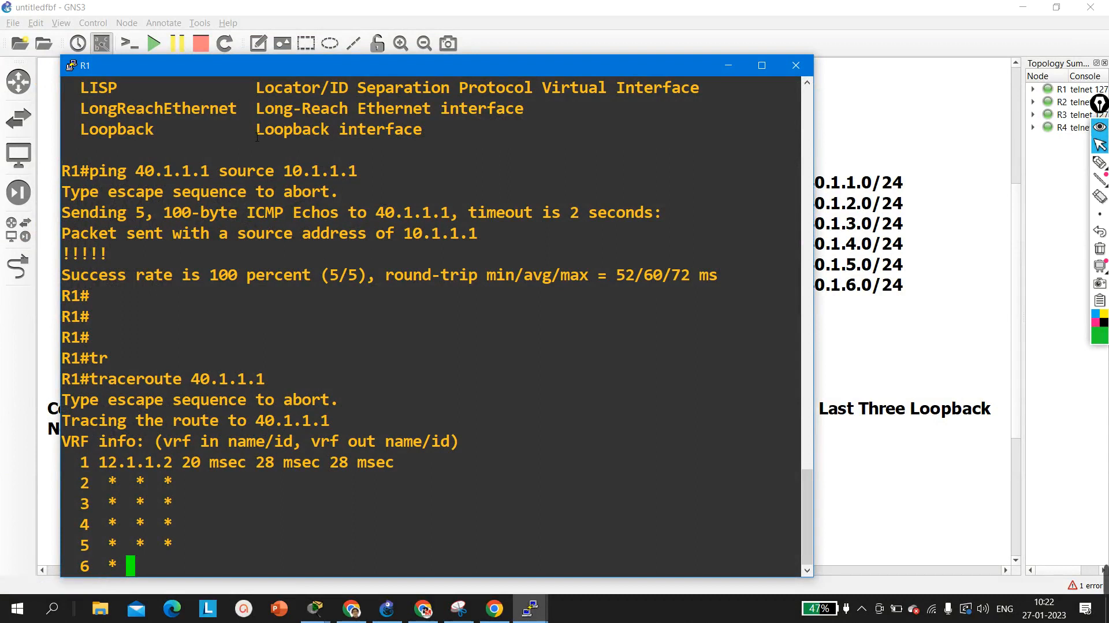
- Open a new Telnet session to 127.0.0.1 on port 5001 from R1's console, check its prompt, and minimize it
{"action": "right_click", "coordinate": [284, 66]}
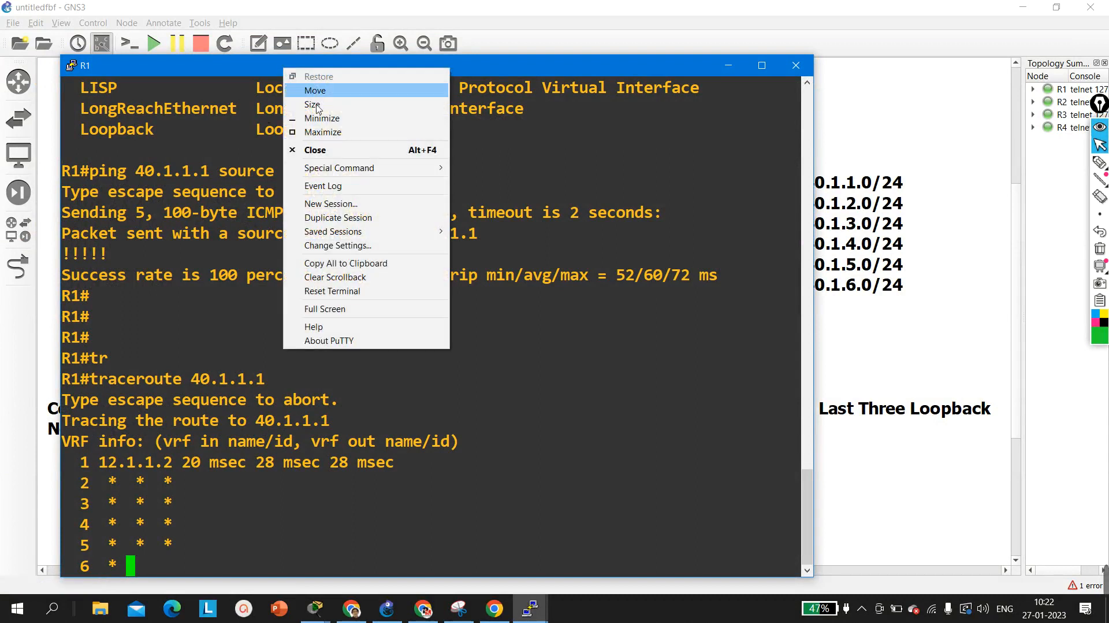
{"action": "left_click", "coordinate": [337, 208]}
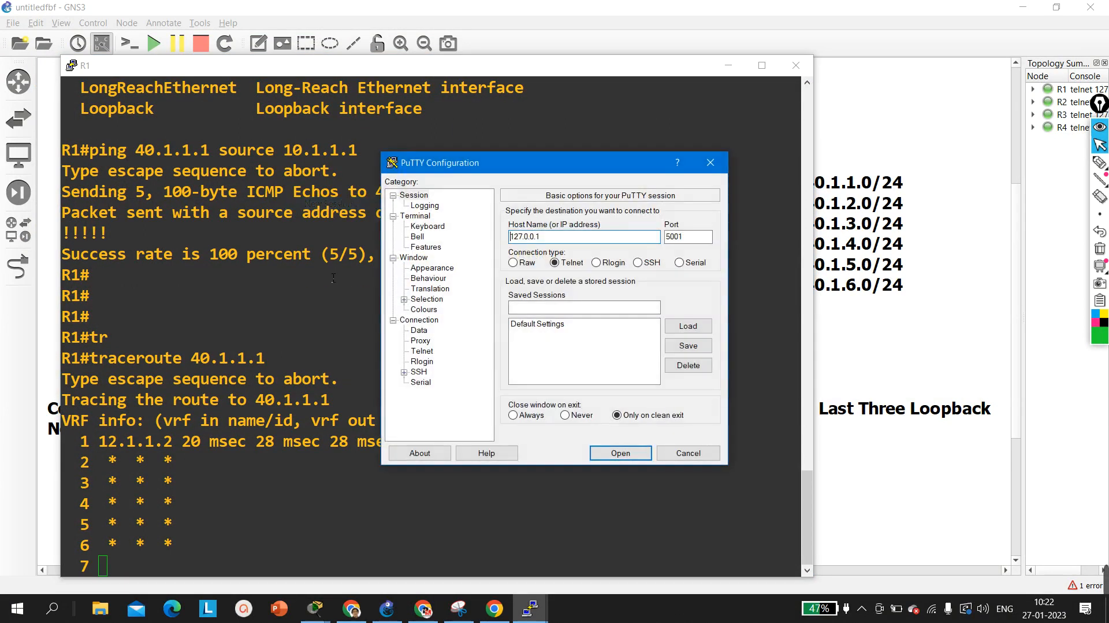
{"action": "left_click", "coordinate": [620, 453]}
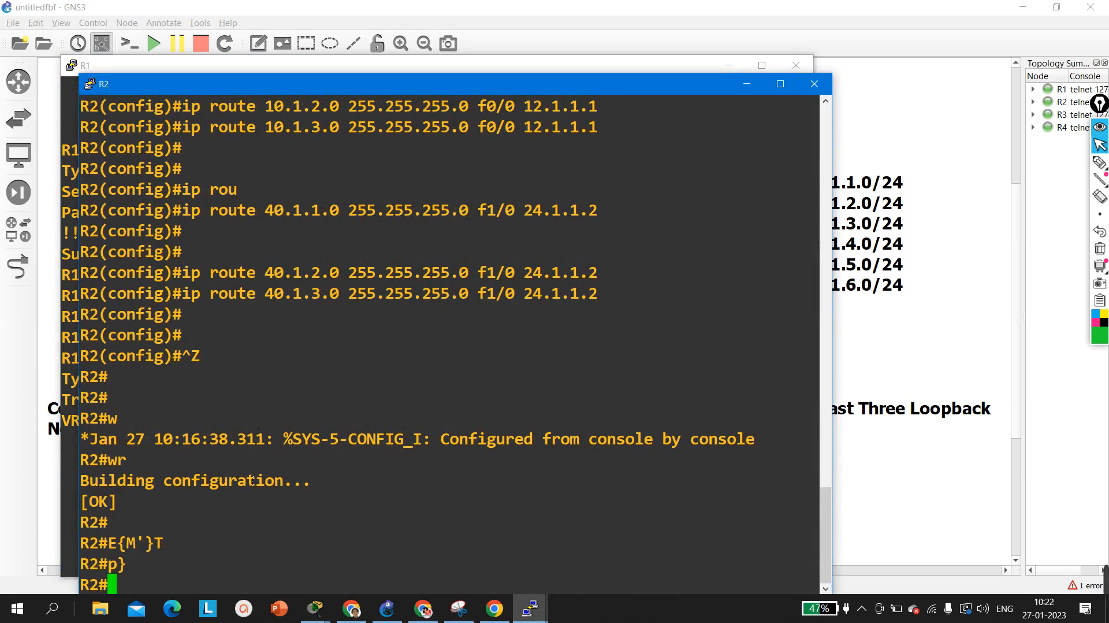
{"action": "key", "text": "Return"}
{"action": "key", "text": "Return"}
{"action": "key", "text": "Return"}
{"action": "key", "text": "Return"}
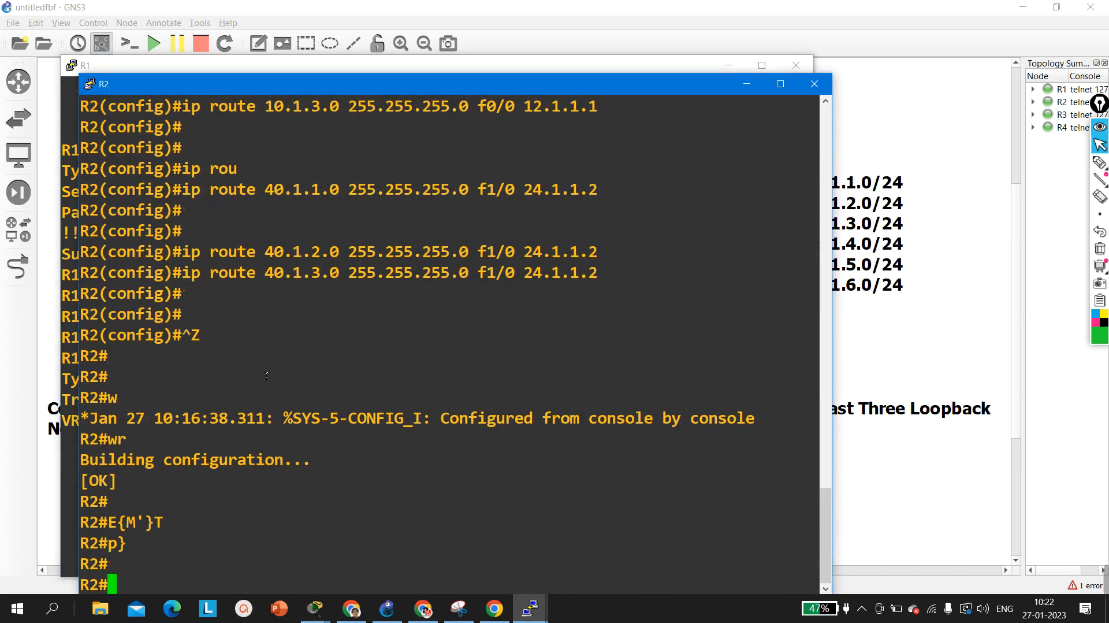
{"action": "left_click", "coordinate": [747, 84]}
- Review the ping and traceroute output on R1 and close R1's console session
{"action": "scroll", "coordinate": [254, 409], "scroll_direction": "up", "scroll_amount": 4}
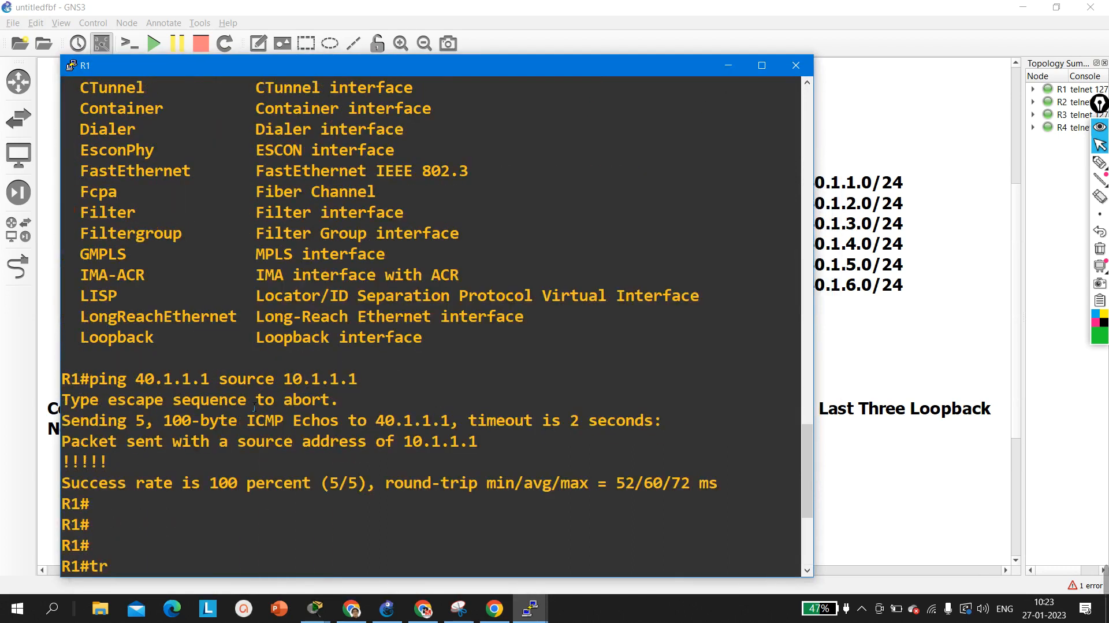
{"action": "double_click", "coordinate": [257, 400]}
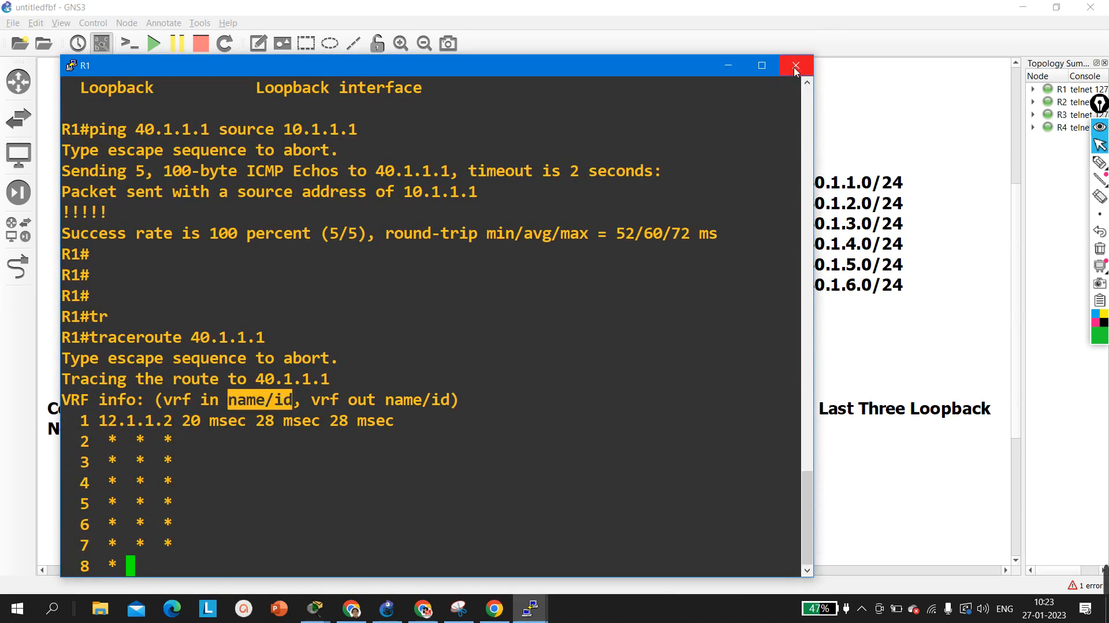
{"action": "left_click", "coordinate": [795, 66]}
{"action": "left_click", "coordinate": [555, 356]}
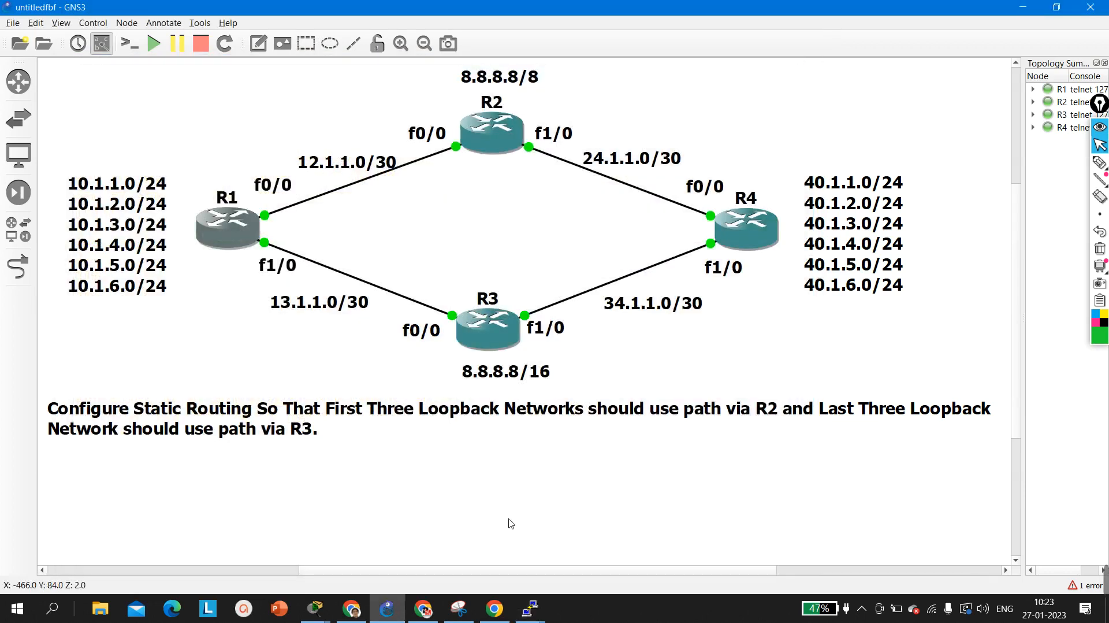
- Bring up R4's console over the topology and add blank prompt lines below its static routes
{"action": "mouse_move", "coordinate": [530, 608]}
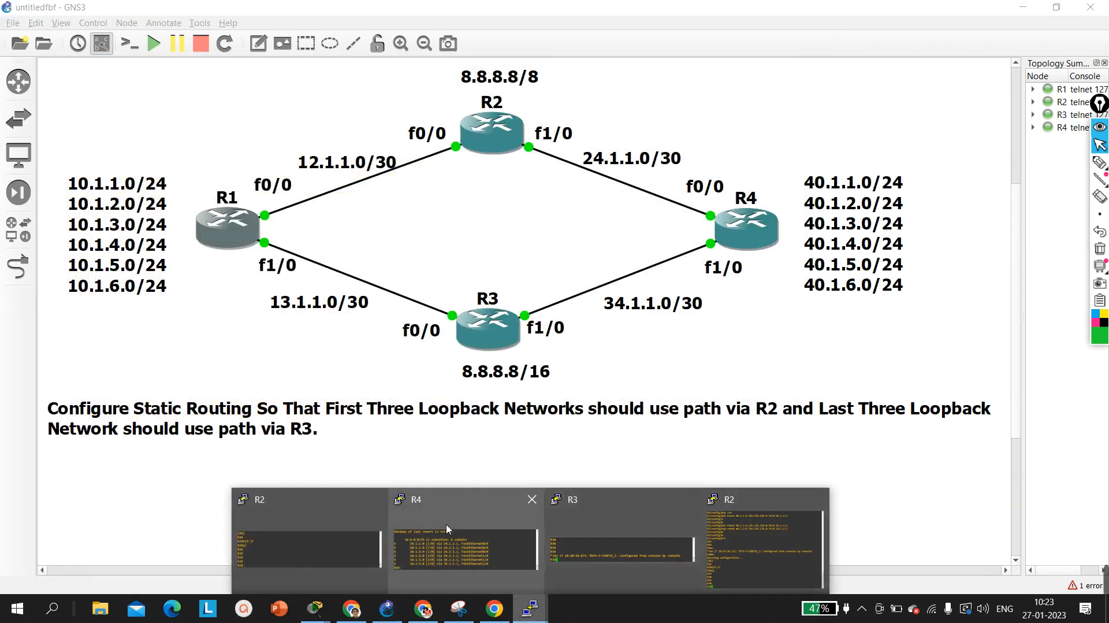
{"action": "left_click", "coordinate": [444, 543]}
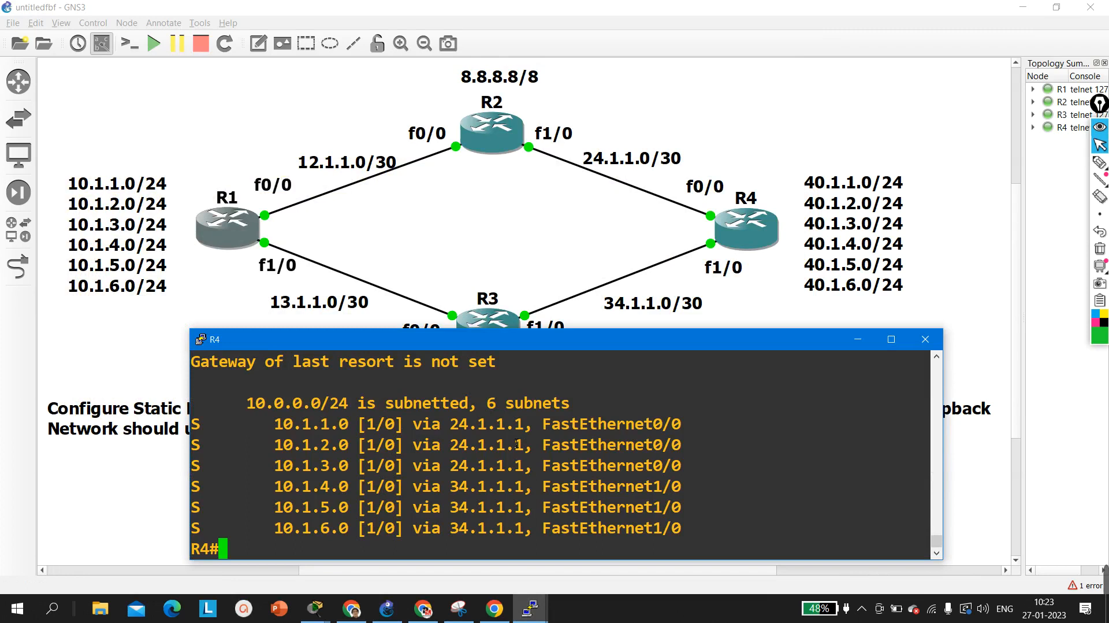
{"action": "key", "text": "Return"}
{"action": "key", "text": "Return"}
{"action": "key", "text": "Return"}
{"action": "key", "text": "Return"}
{"action": "key", "text": "Return"}
- Ping 10.1.1.1 from R4 using loopback interface l1 as the source
{"action": "type", "text": "ping "}
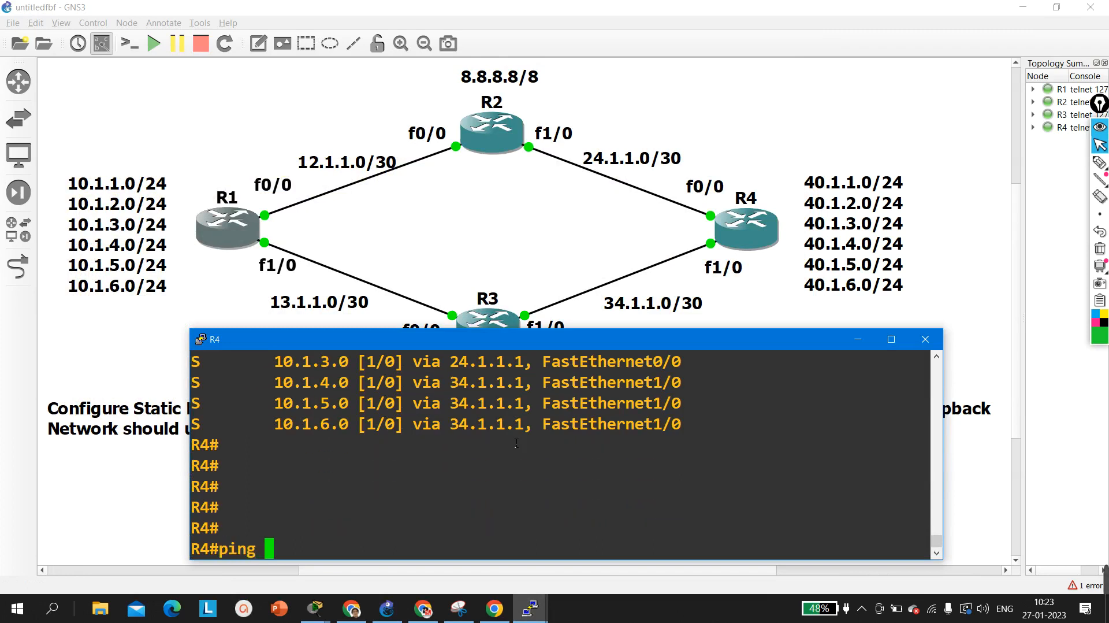
{"action": "type", "text": "10.1.1."}
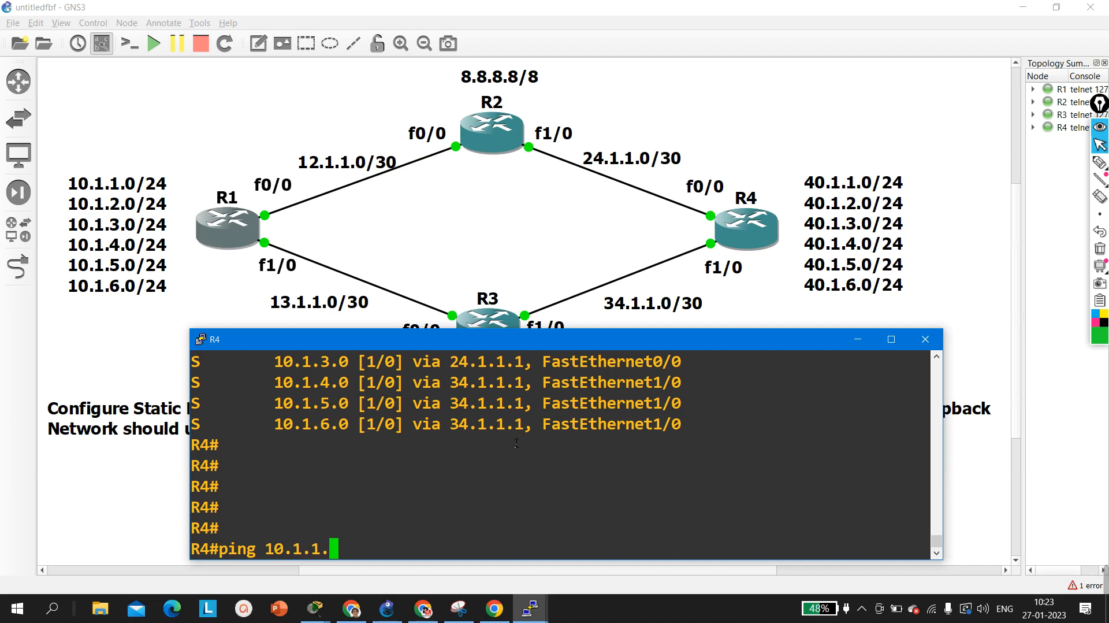
{"action": "type", "text": "1"}
{"action": "type", "text": " so"}
{"action": "key", "text": "Tab"}
{"action": "type", "text": "l"}
{"action": "type", "text": "1"}
{"action": "key", "text": "Return"}
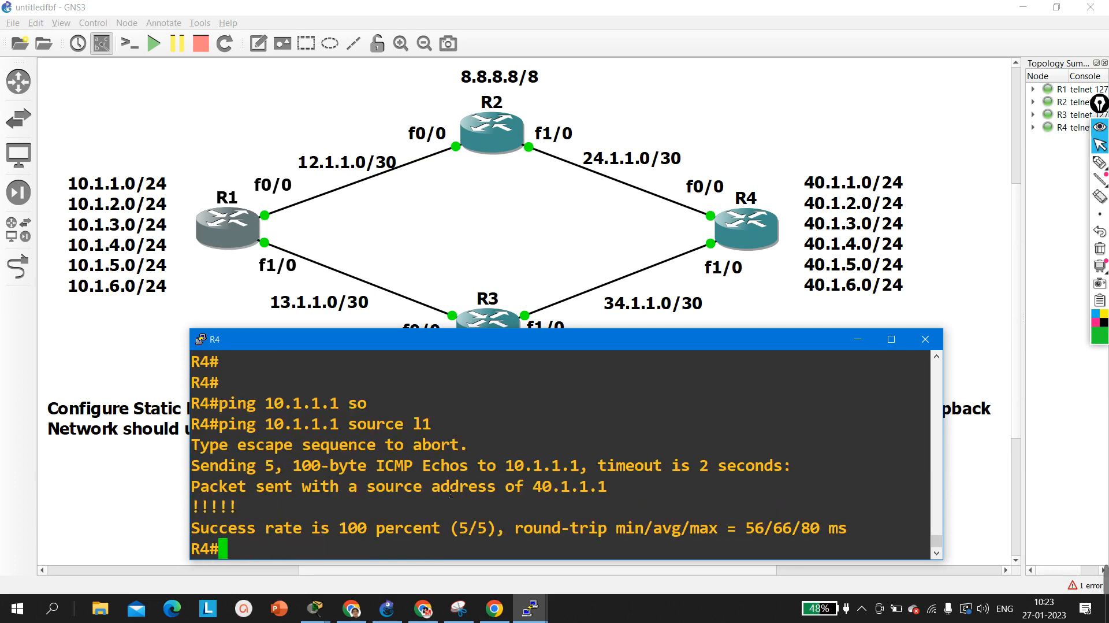
- Ping 10.1.4.1 from R4 using loopback interface l1 as the source, and minimize R4's console
{"action": "key", "text": "Return"}
{"action": "key", "text": "Return"}
{"action": "key", "text": "Return"}
{"action": "key", "text": "Up"}
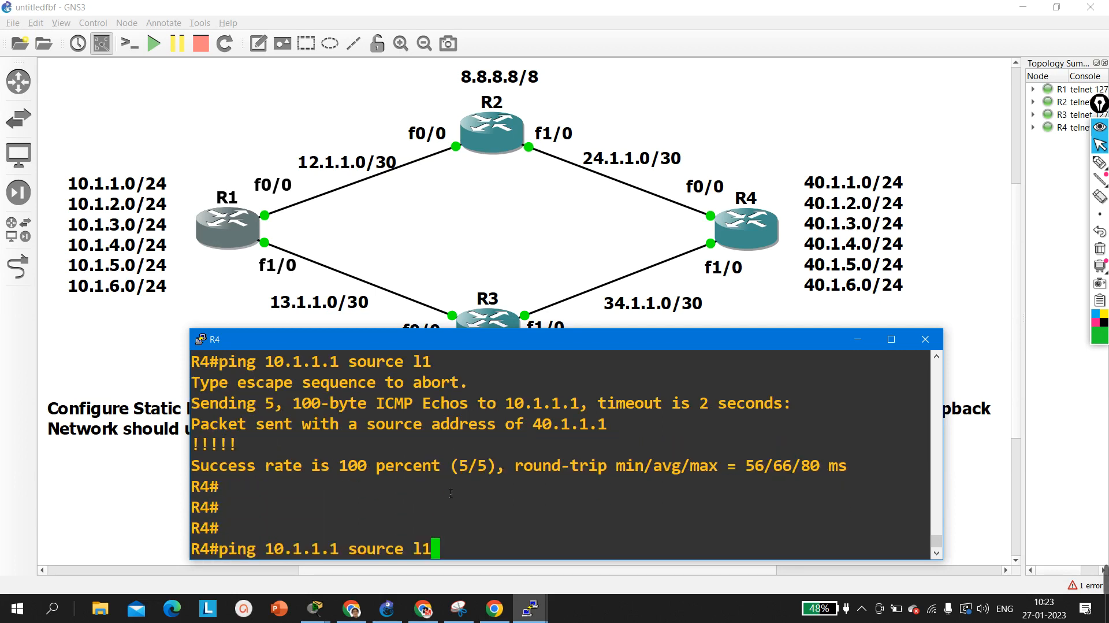
{"action": "key", "text": "Left"}
{"action": "key", "text": "Left"}
{"action": "key", "text": "Left"}
{"action": "key", "text": "Left"}
{"action": "key", "text": "Left"}
{"action": "key", "text": "Left"}
{"action": "key", "text": "Left"}
{"action": "key", "text": "Left"}
{"action": "key", "text": "Left"}
{"action": "key", "text": "Left"}
{"action": "key", "text": "Left"}
{"action": "key", "text": "Left"}
{"action": "key", "text": "BackSpace"}
{"action": "type", "text": "4"}
{"action": "key", "text": "Return"}
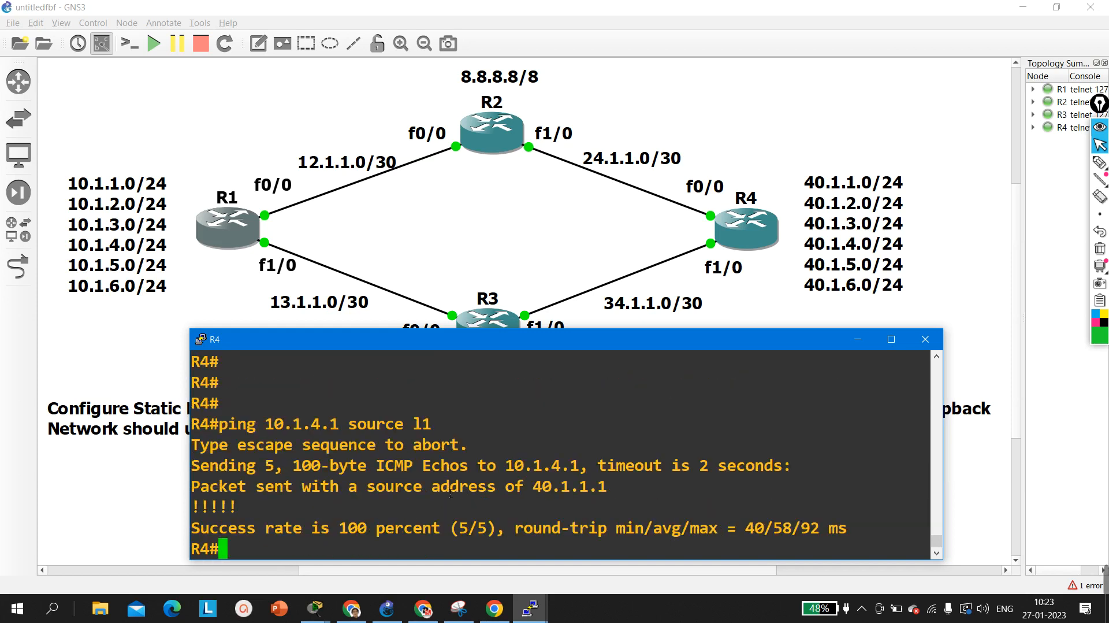
{"action": "key", "text": "Return"}
{"action": "key", "text": "Return"}
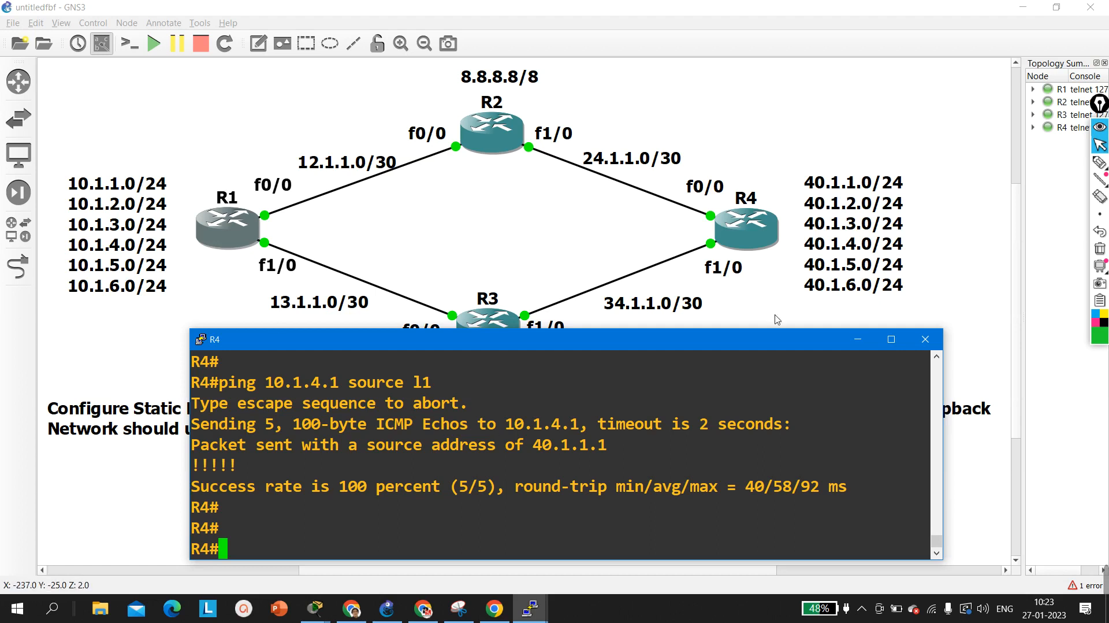
{"action": "left_click", "coordinate": [857, 339]}
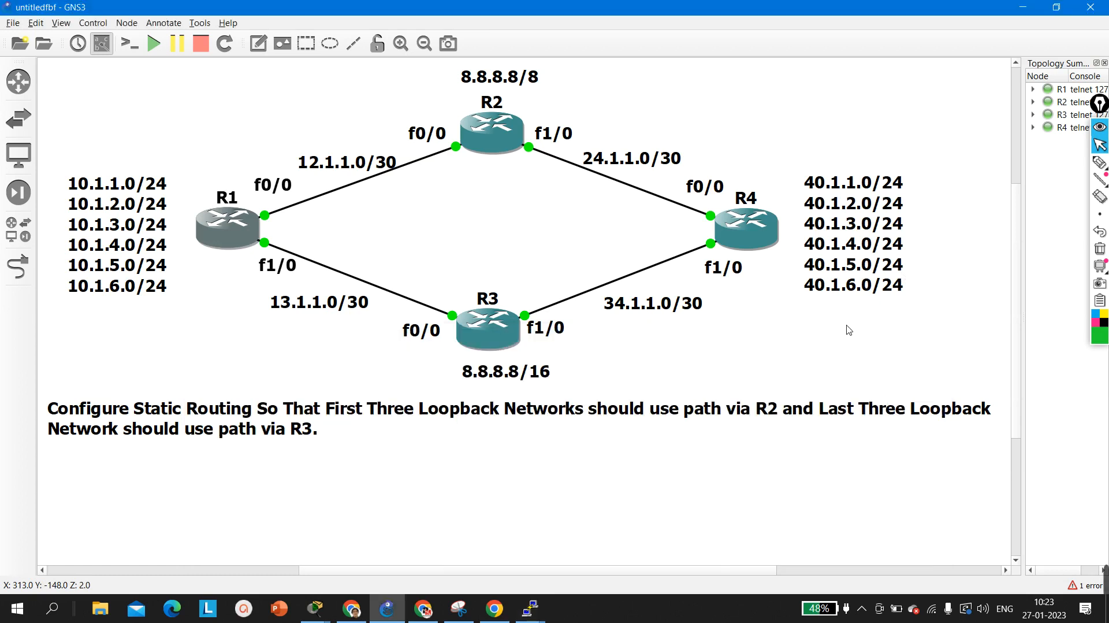
- Move the R1 name label slightly up so it sits level with the nearby f0/0 label
{"action": "left_click_drag", "start_coordinate": [136, 154], "coordinate": [115, 243]}
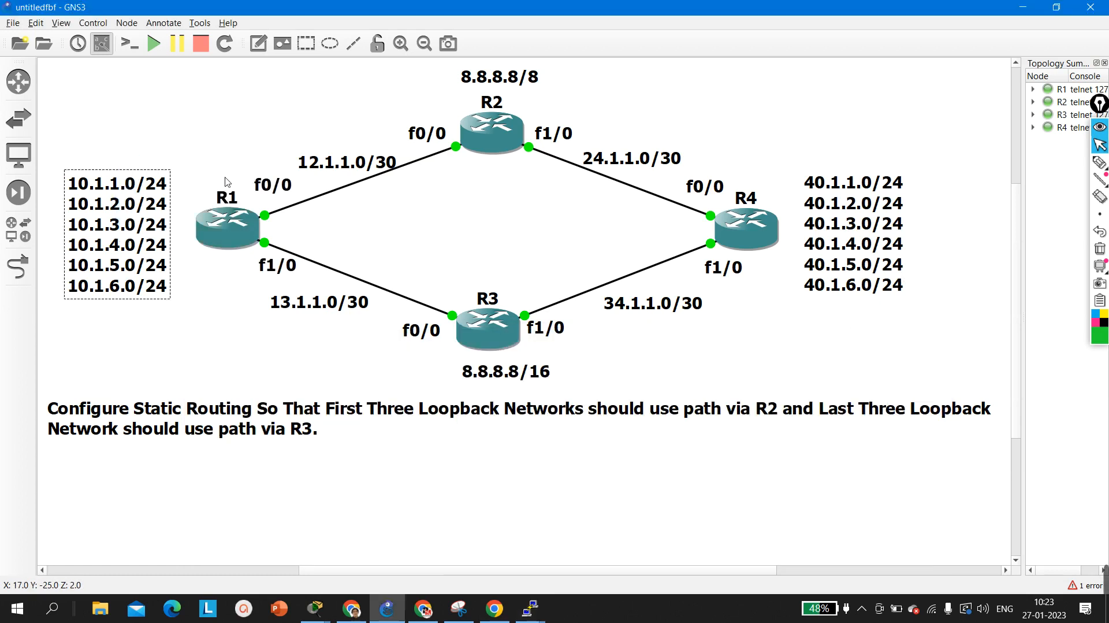
{"action": "mouse_move", "coordinate": [222, 197]}
{"action": "left_mouse_down"}
{"action": "mouse_move", "coordinate": [225, 185]}
{"action": "mouse_move", "coordinate": [417, 135]}
{"action": "mouse_move", "coordinate": [217, 185]}
{"action": "left_mouse_up"}
{"action": "left_click_drag", "start_coordinate": [151, 310], "coordinate": [153, 261]}
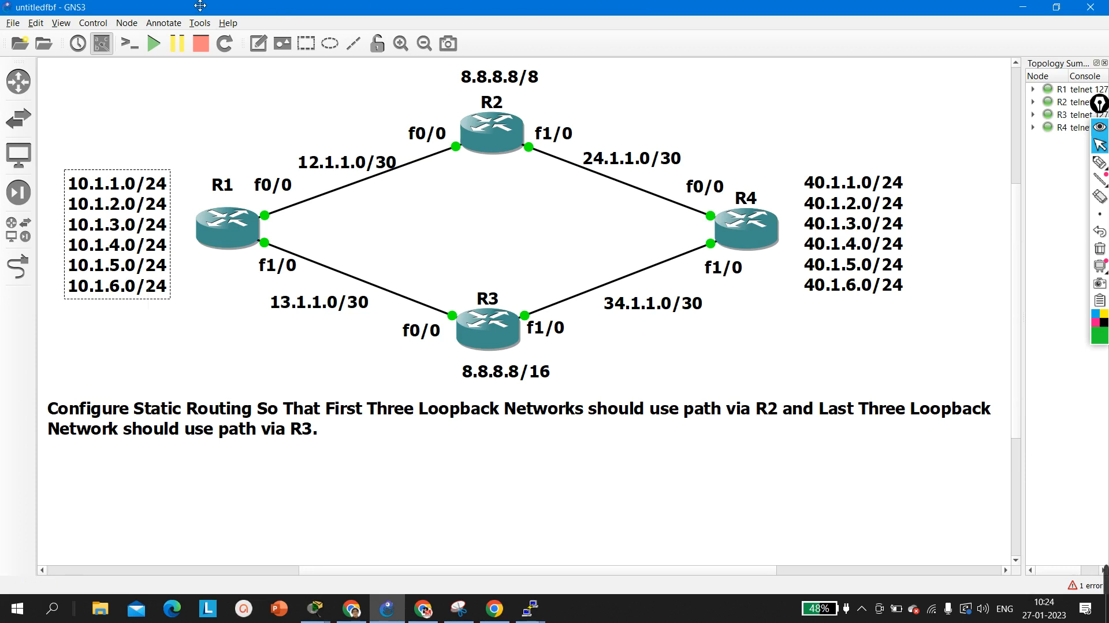
- Handwrite a circled "yes" in green above the R2–R4 link with the annotation pen, and clear the drawing
{"action": "left_click", "coordinate": [1099, 162]}
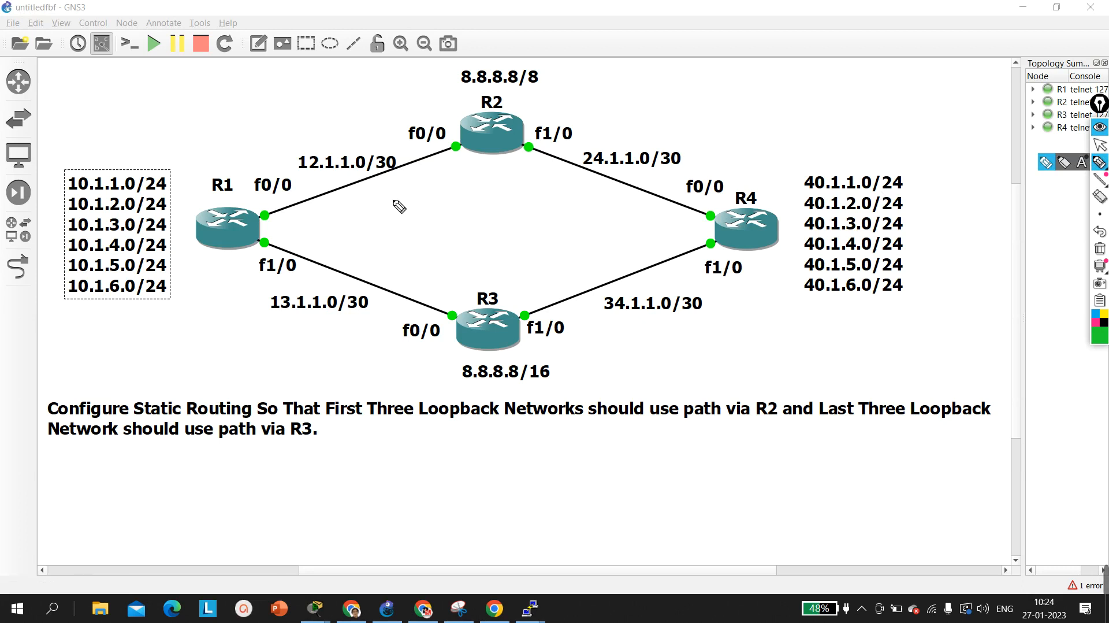
{"action": "left_click_drag", "start_coordinate": [727, 40], "coordinate": [708, 88]}
{"action": "left_click_drag", "start_coordinate": [751, 54], "coordinate": [776, 66]}
{"action": "mouse_move", "coordinate": [696, 93]}
{"action": "left_mouse_down"}
{"action": "mouse_move", "coordinate": [751, 88]}
{"action": "mouse_move", "coordinate": [727, 106]}
{"action": "left_mouse_up"}
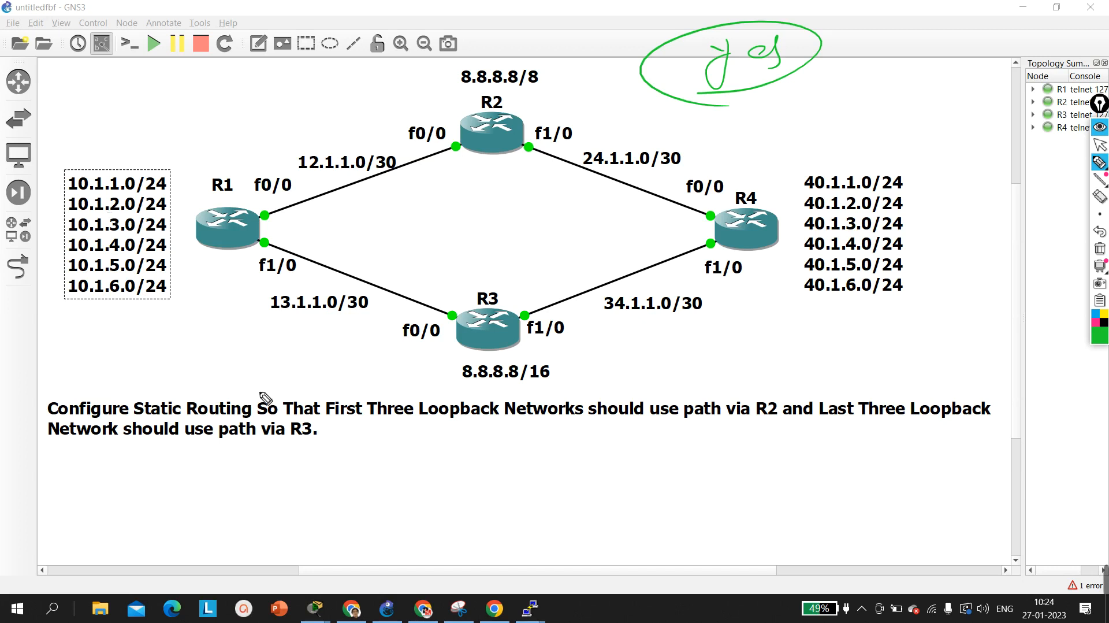
{"action": "left_click", "coordinate": [1099, 248]}
{"action": "left_click", "coordinate": [1100, 145]}
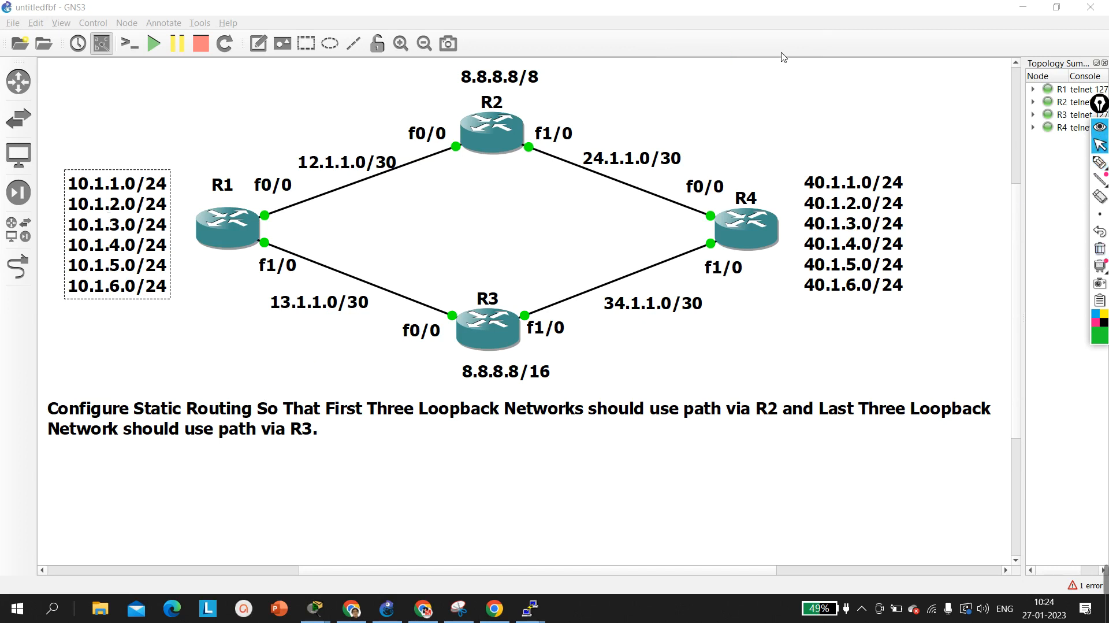
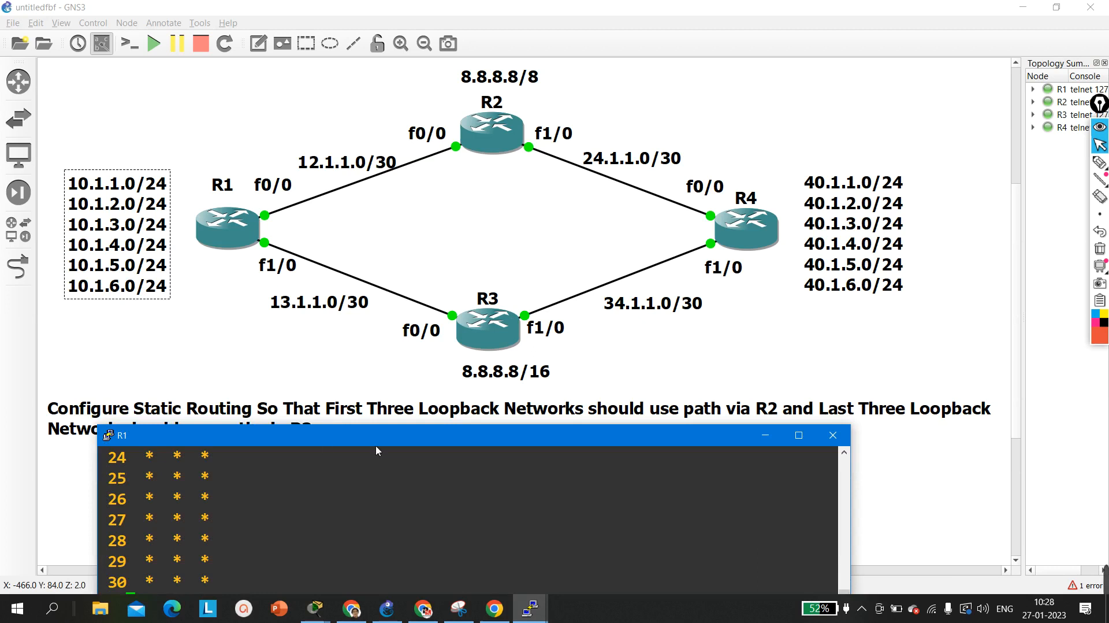
- Move R1's console up over the topology, heighten it, and enter global configuration mode on R1
{"action": "left_click_drag", "start_coordinate": [378, 444], "coordinate": [381, 282]}
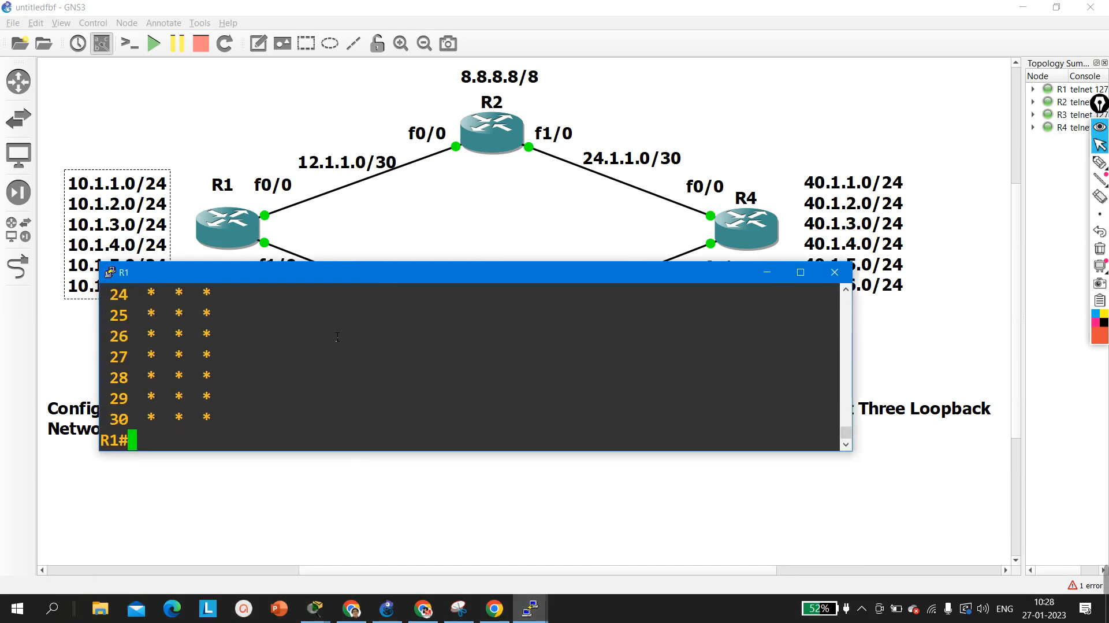
{"action": "key", "text": "Return"}
{"action": "key", "text": "Return"}
{"action": "key", "text": "Return"}
{"action": "key", "text": "Return"}
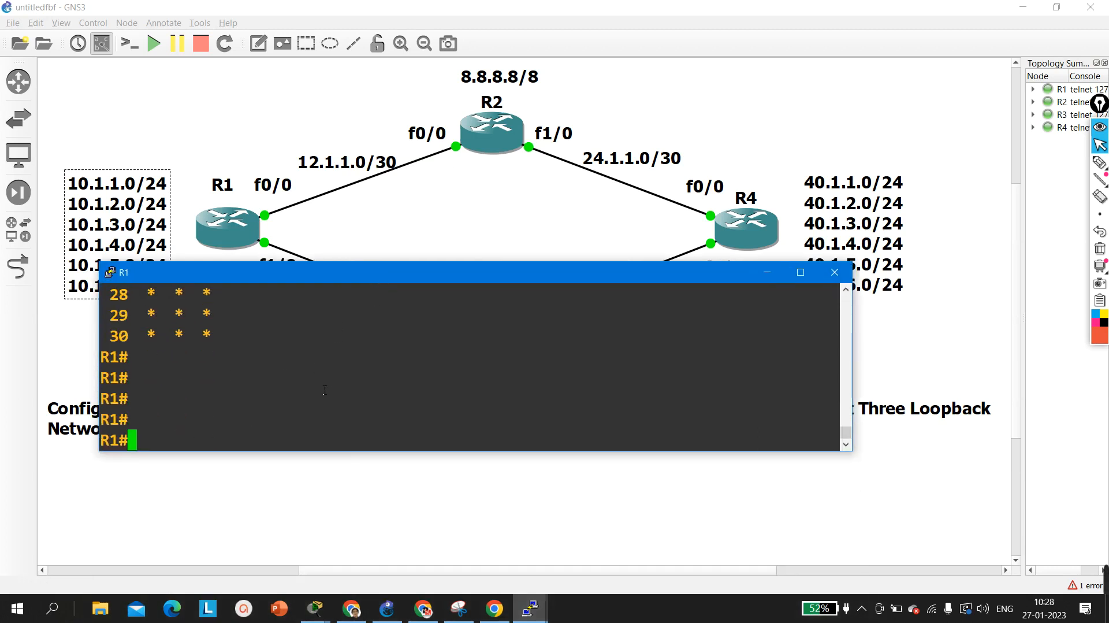
{"action": "type", "text": "conf"}
{"action": "key", "text": "Tab"}
{"action": "key", "text": "Return"}
{"action": "key", "text": "Return"}
{"action": "key", "text": "Return"}
{"action": "key", "text": "Return"}
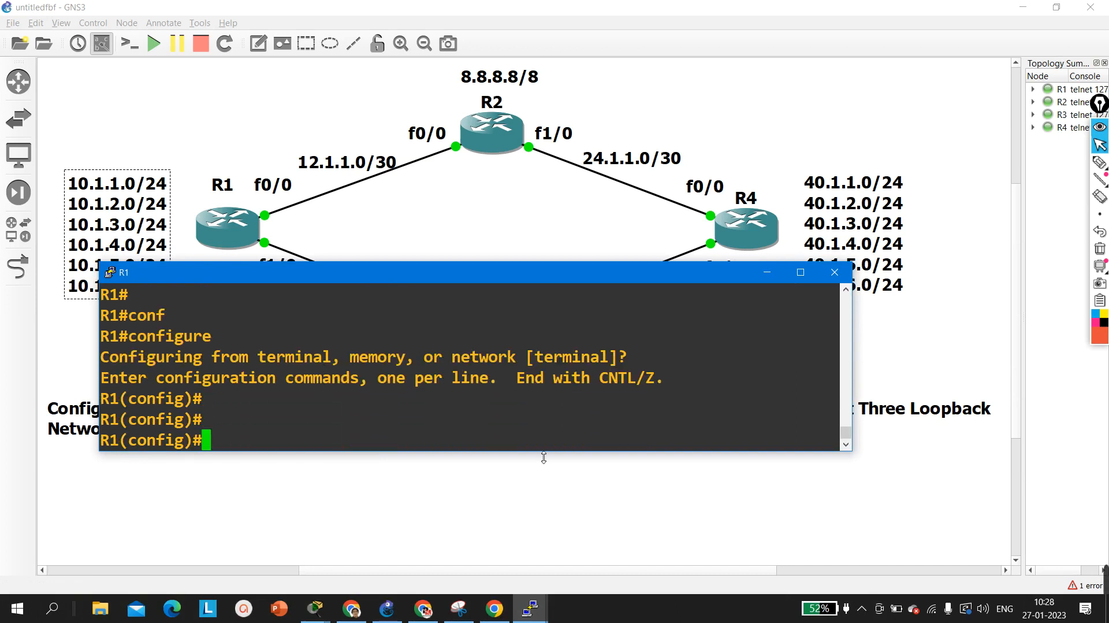
{"action": "left_click_drag", "start_coordinate": [543, 451], "coordinate": [547, 511]}
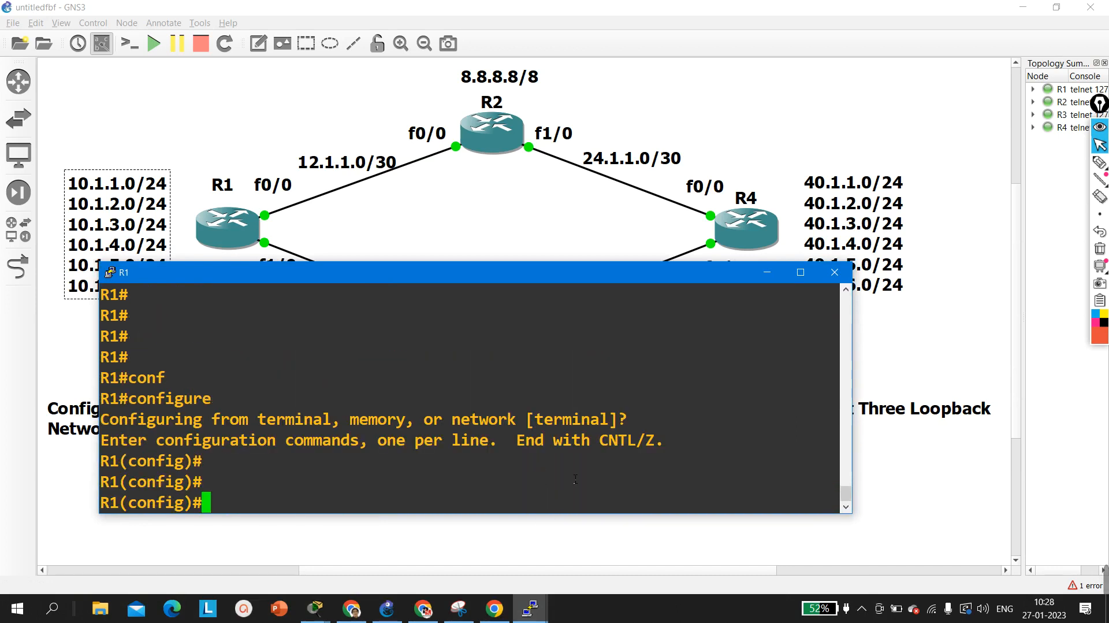
- Add a static route on R1 to 40.1.1.0 255.255.255.0 through f1/0 and 13.1.1.2 with administrative distance 5
{"action": "type", "text": "ip ro"}
{"action": "key", "text": "Tab"}
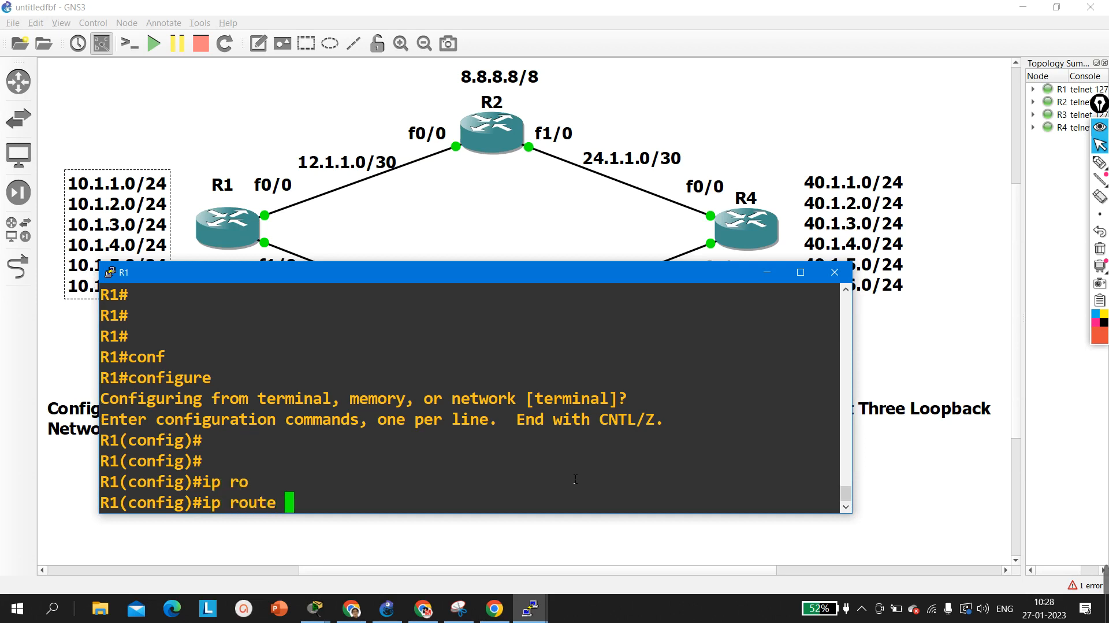
{"action": "type", "text": "40.1.1."}
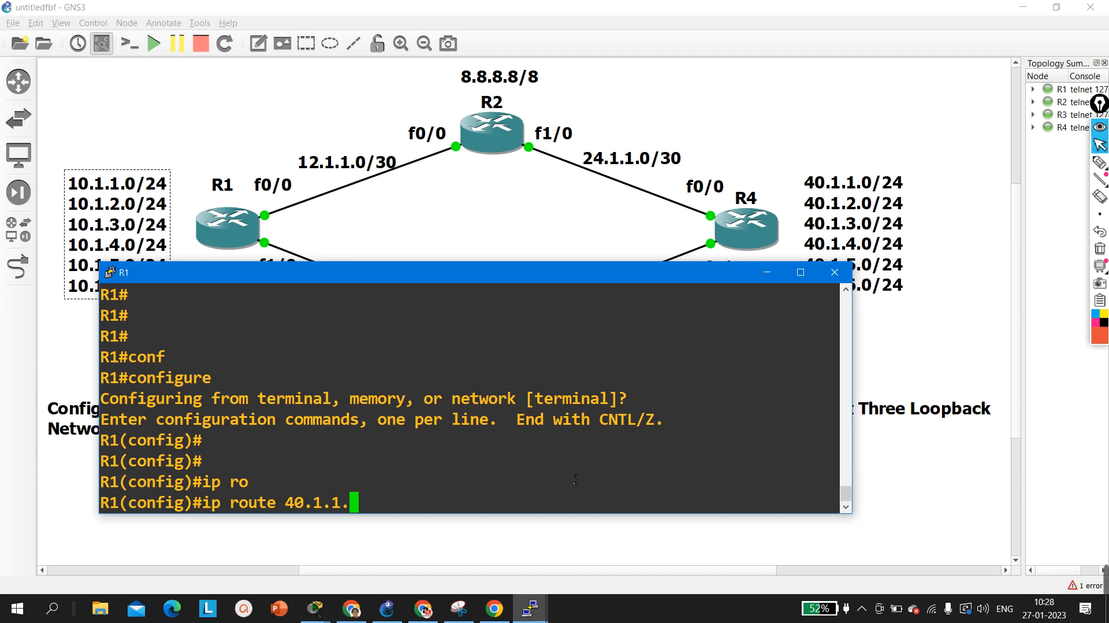
{"action": "type", "text": "0 255.2"}
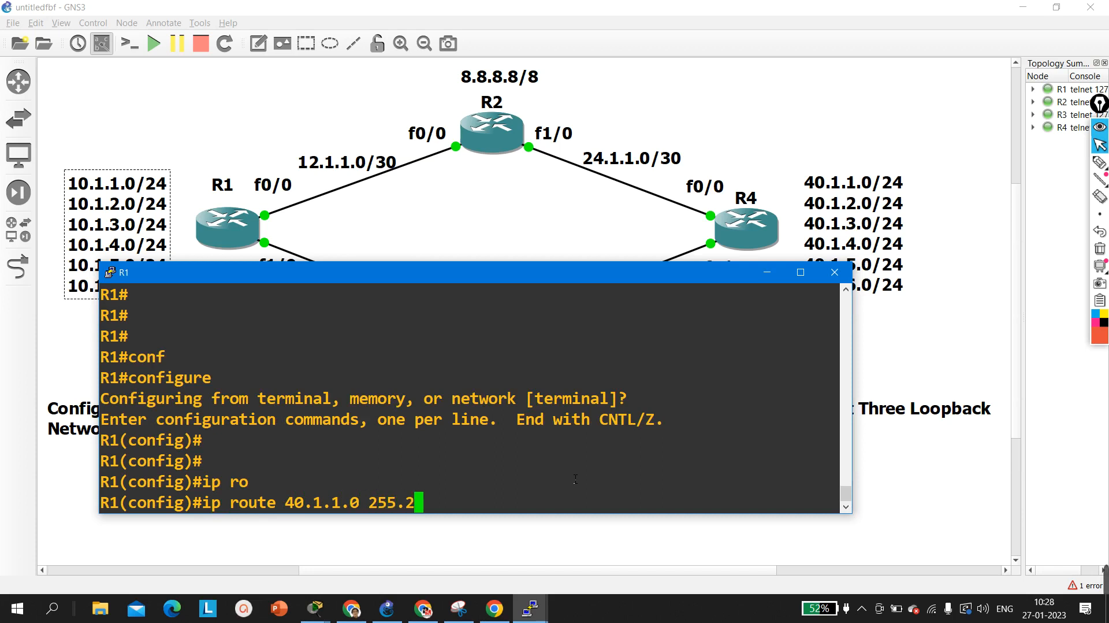
{"action": "type", "text": "55.255.0"}
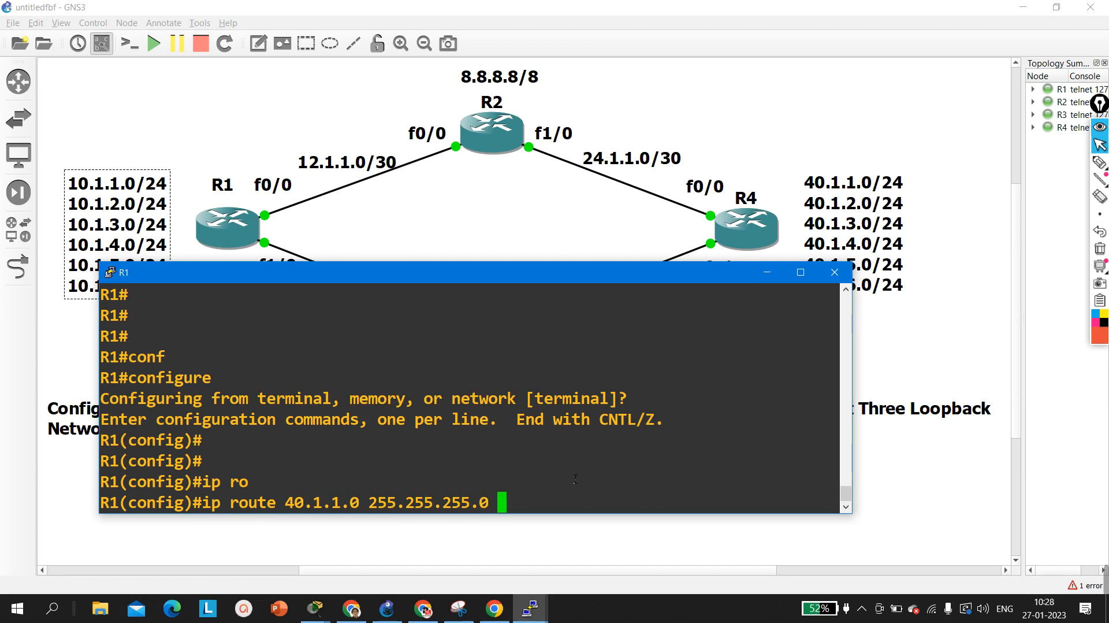
{"action": "type", "text": " f1/0"}
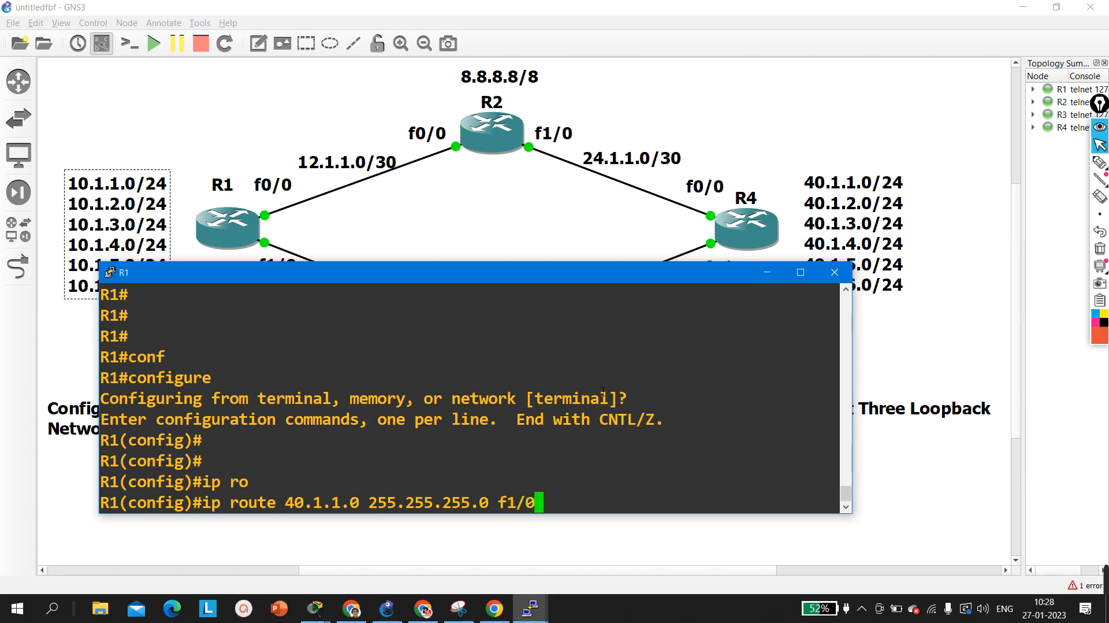
{"action": "left_click_drag", "start_coordinate": [567, 278], "coordinate": [571, 319]}
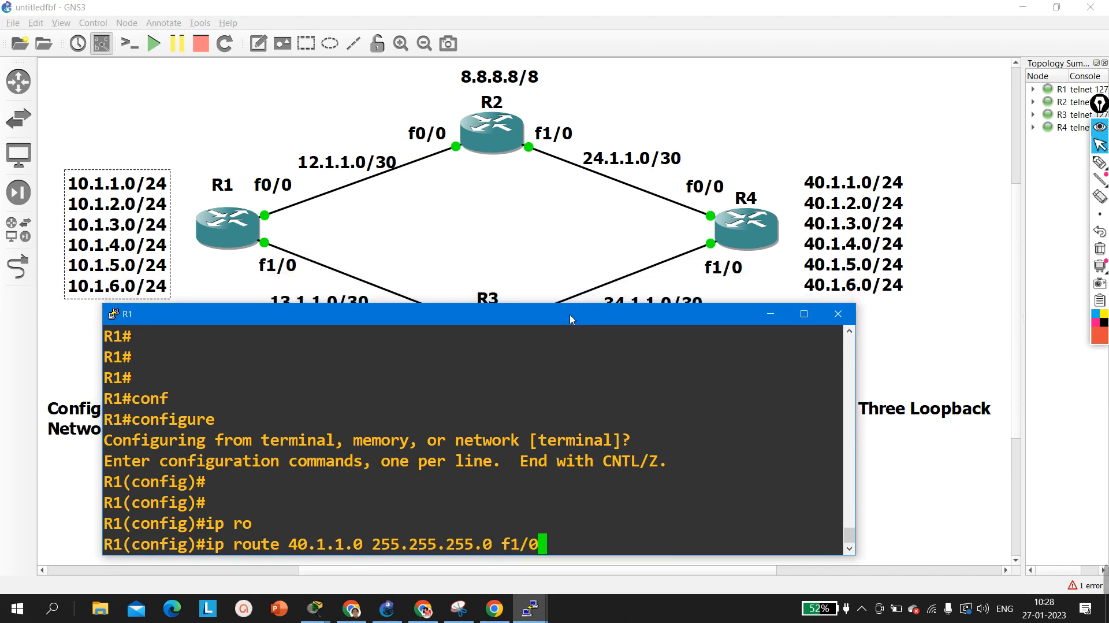
{"action": "type", "text": "13"}
{"action": "key", "text": "BackSpace"}
{"action": "key", "text": "BackSpace"}
{"action": "type", "text": "1"}
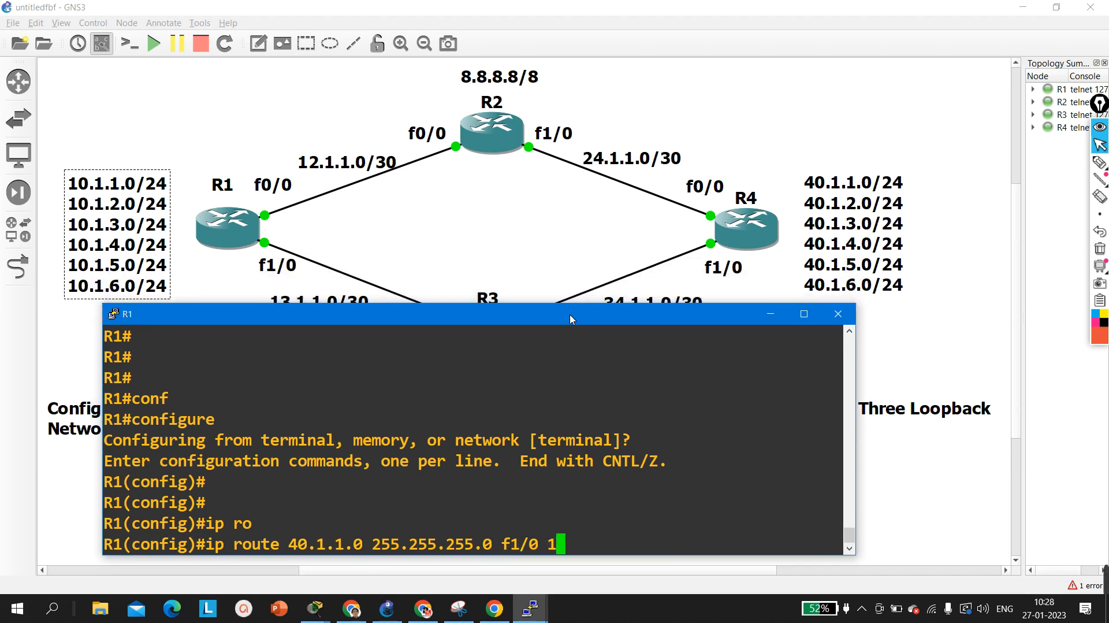
{"action": "type", "text": "3.1.1.2 "}
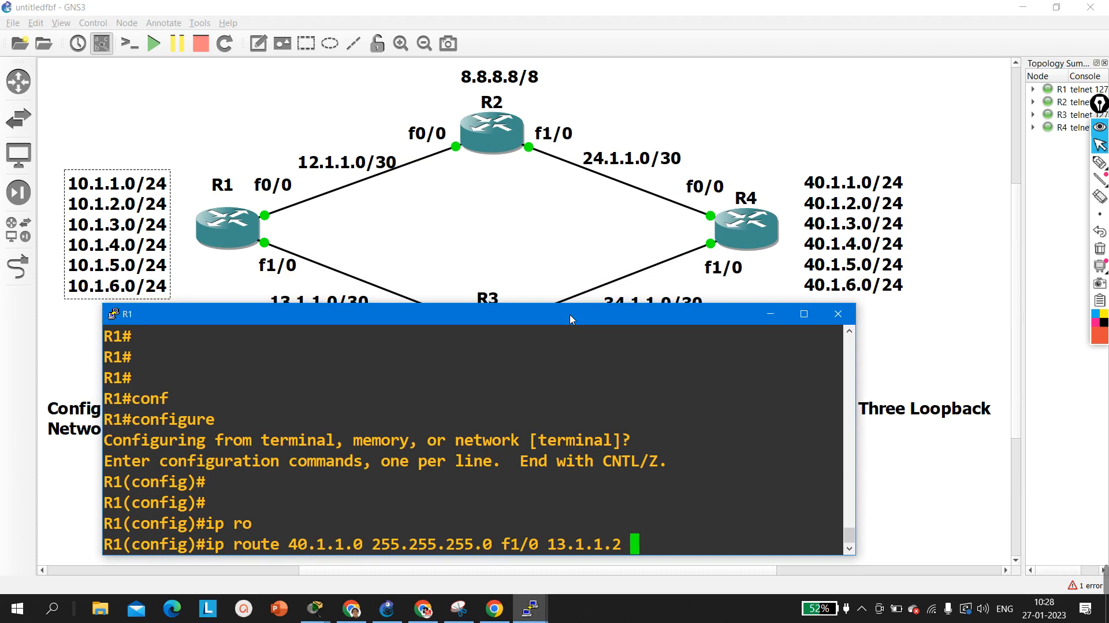
{"action": "type", "text": "5"}
{"action": "key", "text": "Return"}
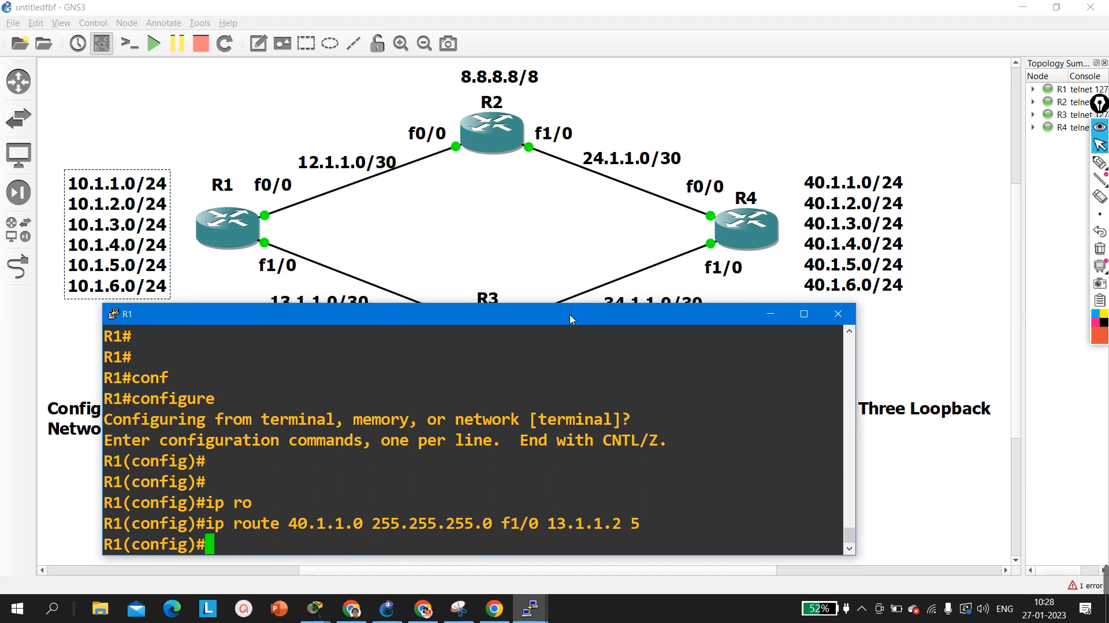
- Add a static route on R1 to 40.1.2.0 255.255.255.0 through f1/0 and 13.1.1.2 with administrative distance 5
{"action": "key", "text": "Up"}
{"action": "key", "text": "Left"}
{"action": "key", "text": "Left"}
{"action": "key", "text": "Left"}
{"action": "key", "text": "Left"}
{"action": "key", "text": "Left"}
{"action": "key", "text": "Left"}
{"action": "key", "text": "Left"}
{"action": "key", "text": "Left"}
{"action": "key", "text": "Left"}
{"action": "key", "text": "Left"}
{"action": "key", "text": "Left"}
{"action": "key", "text": "Left"}
{"action": "key", "text": "Left"}
{"action": "key", "text": "Left"}
{"action": "key", "text": "Left"}
{"action": "key", "text": "Left"}
{"action": "key", "text": "Left"}
{"action": "key", "text": "Left"}
{"action": "key", "text": "Left"}
{"action": "key", "text": "Left"}
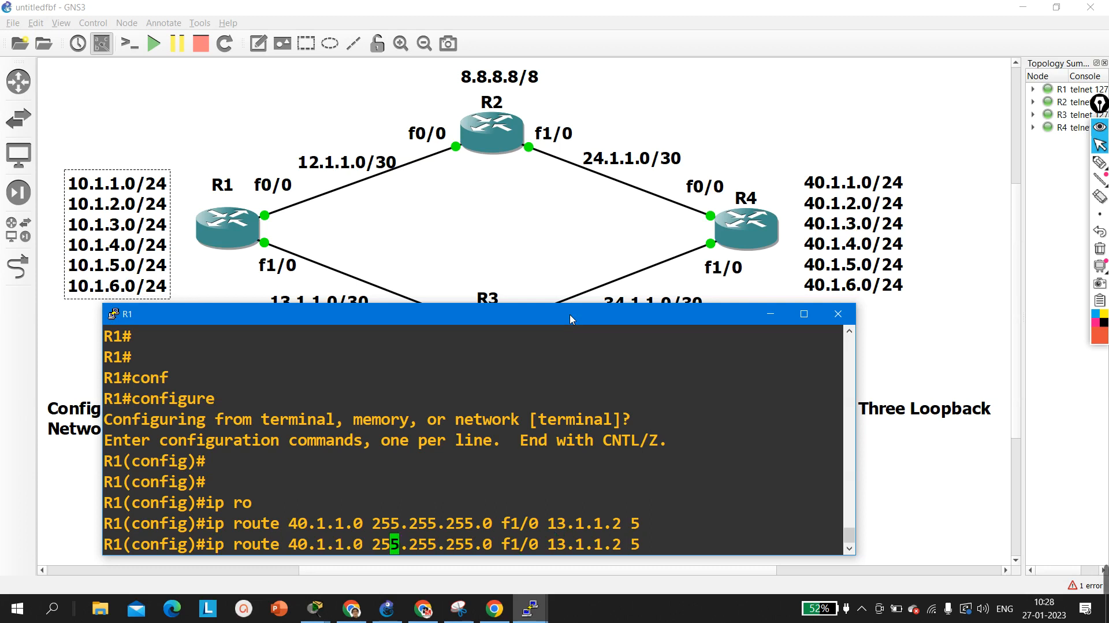
{"action": "key", "text": "Left"}
{"action": "key", "text": "Left"}
{"action": "key", "text": "Left"}
{"action": "key", "text": "Left"}
{"action": "key", "text": "Left"}
{"action": "key", "text": "BackSpace"}
{"action": "type", "text": "2"}
{"action": "key", "text": "Return"}
- Add a static route on R1 to 40.1.3.0 255.255.255.0 through f1/0 and 13.1.1.2 with administrative distance 5
{"action": "key", "text": "Up"}
{"action": "key", "text": "Left"}
{"action": "key", "text": "Left"}
{"action": "key", "text": "Left"}
{"action": "key", "text": "Left"}
{"action": "key", "text": "Left"}
{"action": "key", "text": "Left"}
{"action": "key", "text": "Left"}
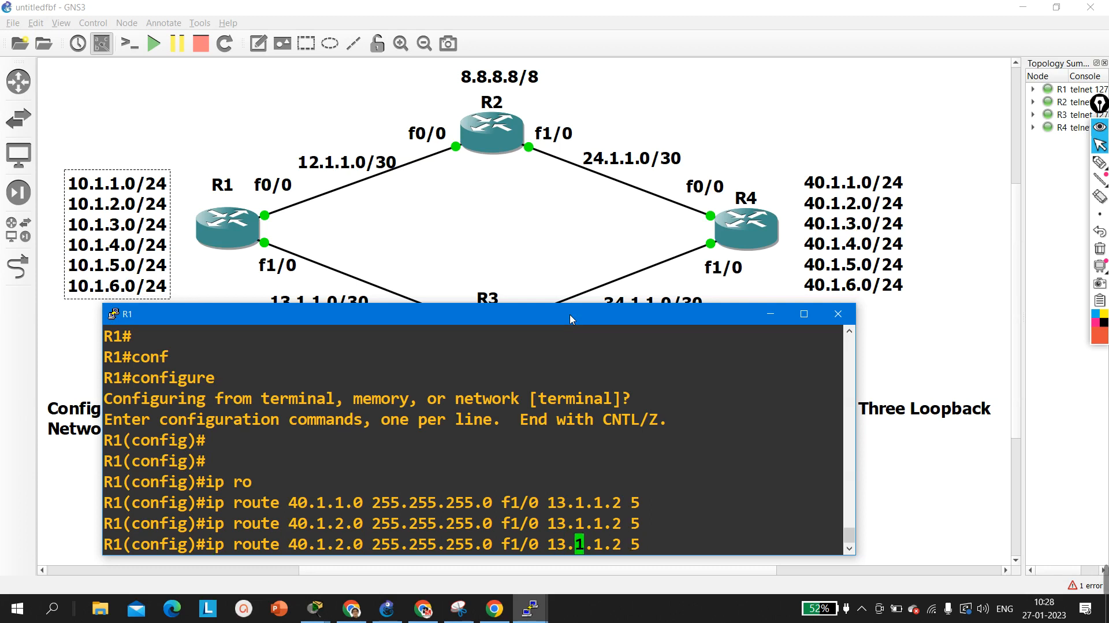
{"action": "key", "text": "Left"}
{"action": "key", "text": "Left"}
{"action": "key", "text": "Left"}
{"action": "key", "text": "Left"}
{"action": "key", "text": "Left"}
{"action": "key", "text": "Left"}
{"action": "key", "text": "Left"}
{"action": "key", "text": "Left"}
{"action": "key", "text": "Left"}
{"action": "key", "text": "Left"}
{"action": "key", "text": "Left"}
{"action": "key", "text": "Left"}
{"action": "key", "text": "Left"}
{"action": "key", "text": "Left"}
{"action": "key", "text": "Left"}
{"action": "key", "text": "Left"}
{"action": "key", "text": "Left"}
{"action": "key", "text": "Left"}
{"action": "key", "text": "Left"}
{"action": "key", "text": "Left"}
{"action": "key", "text": "BackSpace"}
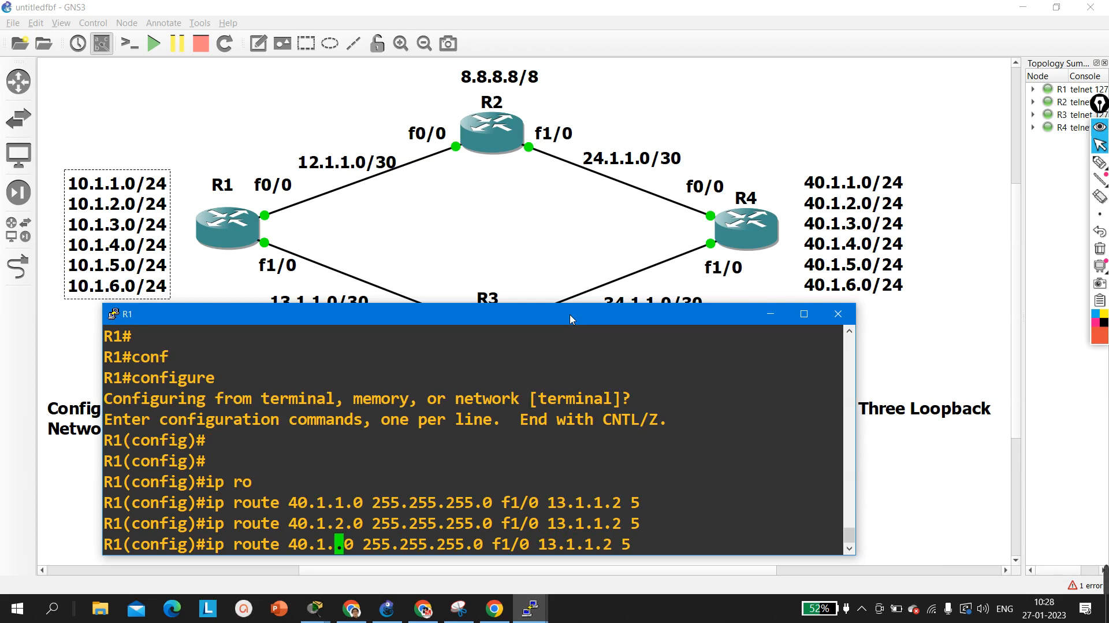
{"action": "type", "text": "3"}
{"action": "key", "text": "Return"}
- Submit R1's 40.1.3.0 route through f1/0 and 13.1.1.2 with distance 5 again, followed by blank prompt lines
{"action": "key", "text": "Up"}
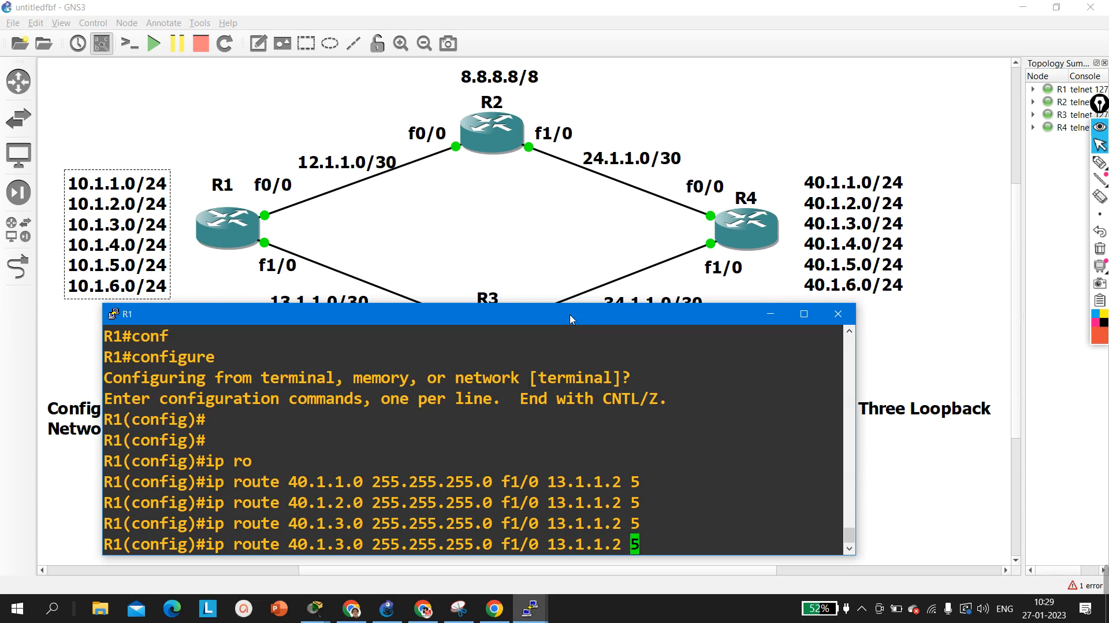
{"action": "key", "text": "Left"}
{"action": "key", "text": "Left"}
{"action": "key", "text": "Left"}
{"action": "key", "text": "Left"}
{"action": "key", "text": "Left"}
{"action": "key", "text": "Left"}
{"action": "key", "text": "Left"}
{"action": "key", "text": "Left"}
{"action": "key", "text": "Left"}
{"action": "key", "text": "Left"}
{"action": "key", "text": "Left"}
{"action": "key", "text": "Left"}
{"action": "key", "text": "Left"}
{"action": "key", "text": "Left"}
{"action": "key", "text": "Left"}
{"action": "key", "text": "Left"}
{"action": "key", "text": "Left"}
{"action": "key", "text": "Left"}
{"action": "key", "text": "Left"}
{"action": "key", "text": "Left"}
{"action": "key", "text": "Return"}
{"action": "key", "text": "Return"}
{"action": "key", "text": "Return"}
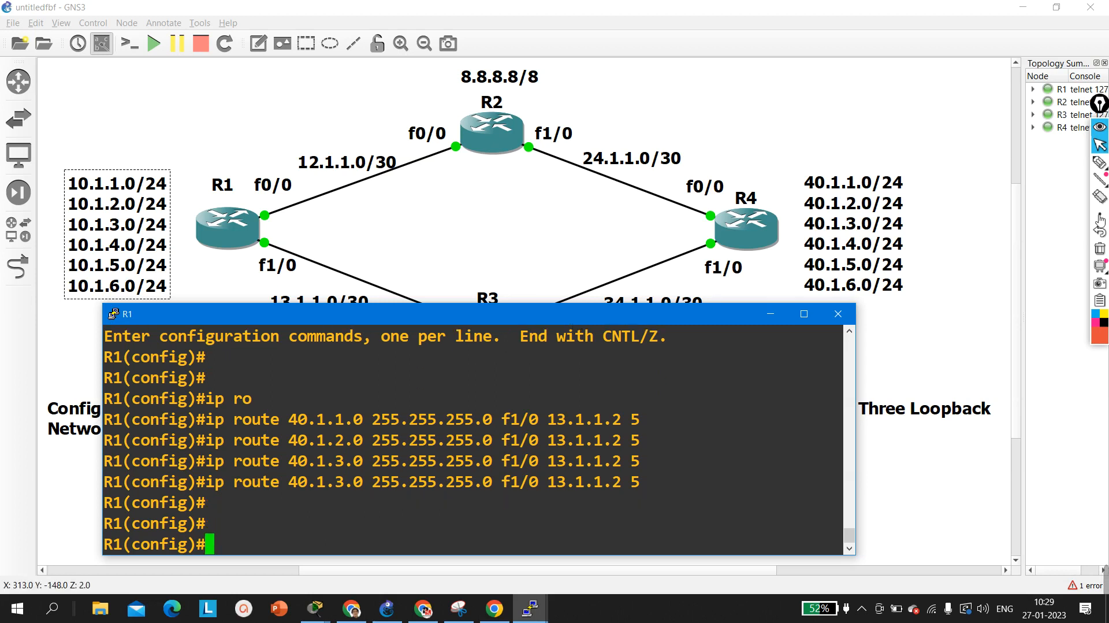
- Maximize R1's console and leave configuration mode to display the IP routing table
{"action": "left_click", "coordinate": [803, 314]}
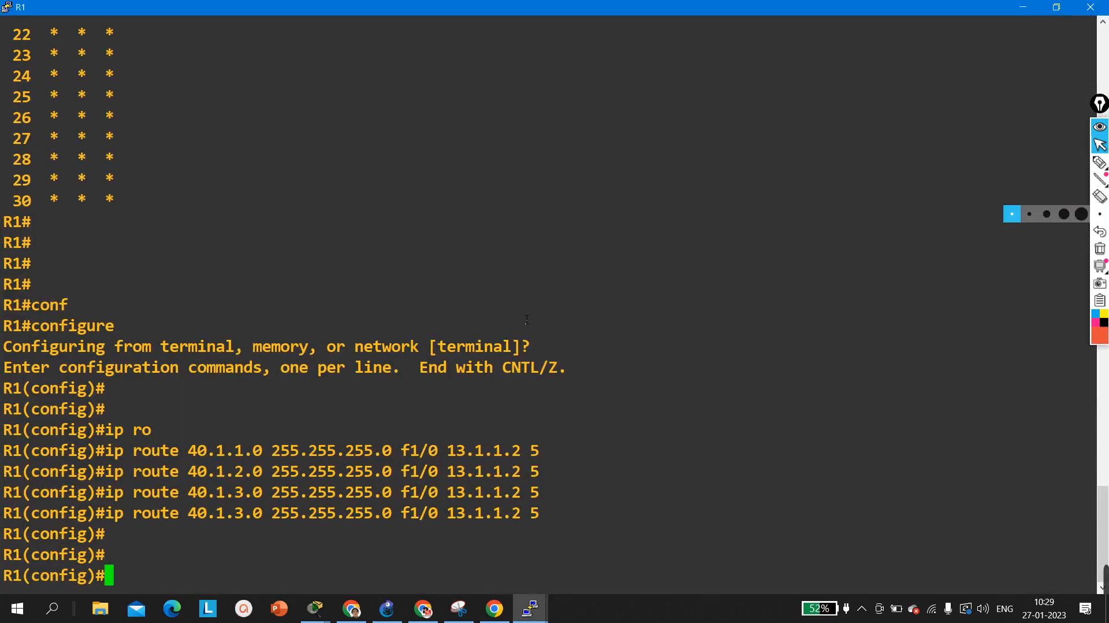
{"action": "key", "text": "Return"}
{"action": "key", "text": "ctrl+z"}
{"action": "key", "text": "Return"}
{"action": "key", "text": "Return"}
{"action": "key", "text": "Return"}
{"action": "type", "text": "sh"}
{"action": "key", "text": "Tab"}
{"action": "type", "text": "ip"}
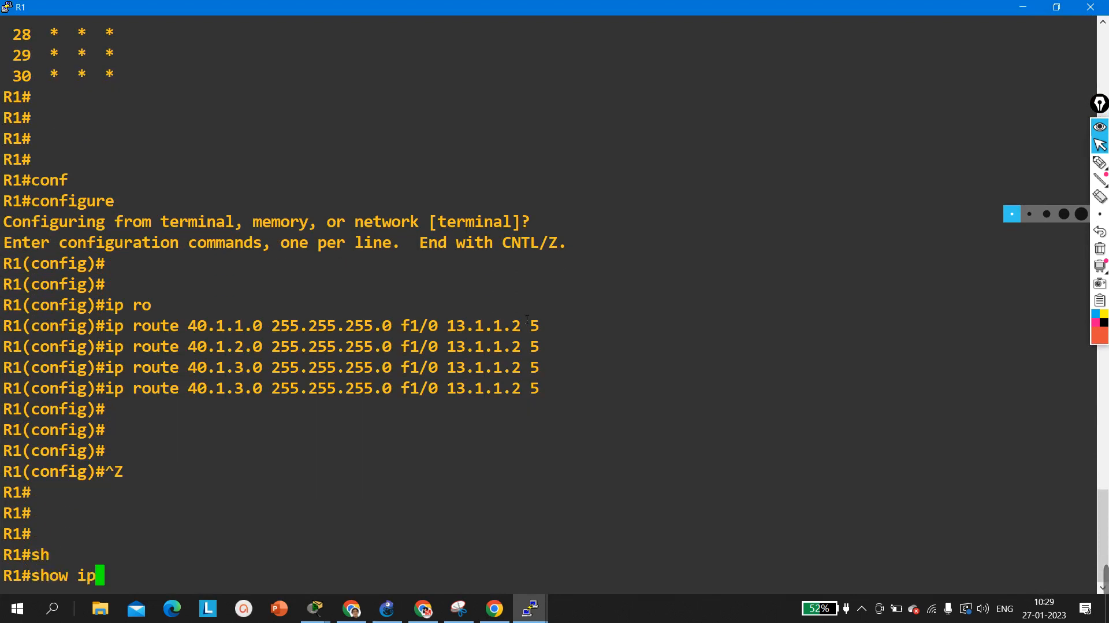
{"action": "type", "text": " ro"}
{"action": "key", "text": "Tab"}
{"action": "key", "text": "Return"}
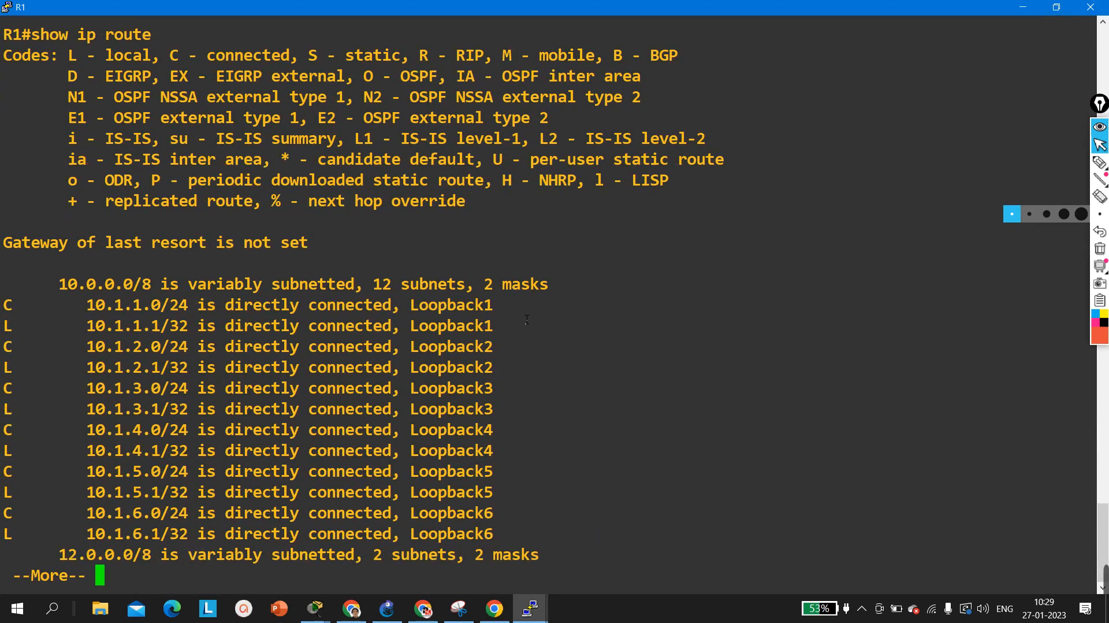
- Page further through R1's IP routing table, then quit the listing
{"action": "key", "text": "Return"}
{"action": "key", "text": "Return"}
{"action": "key", "text": "Return"}
{"action": "key", "text": "q"}
{"action": "key", "text": "Return"}
{"action": "key", "text": "Return"}
- Display only R1's static routes and highlight the 40.1.x.0 entries and the first route's exit interface
{"action": "type", "text": "sh"}
{"action": "key", "text": "Tab"}
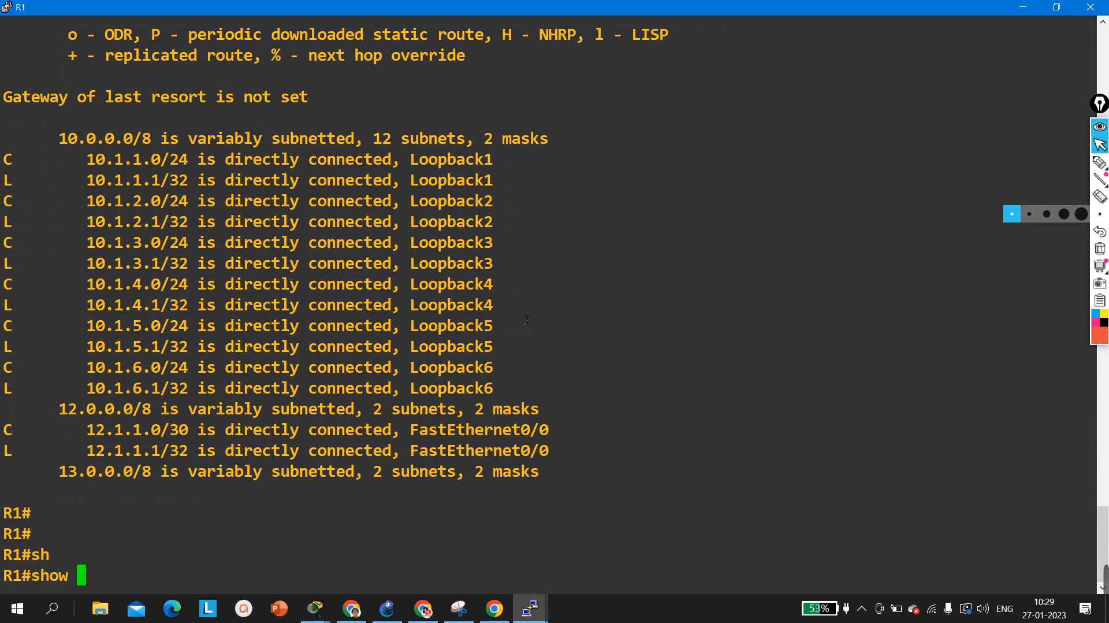
{"action": "type", "text": "ip r"}
{"action": "key", "text": "Tab"}
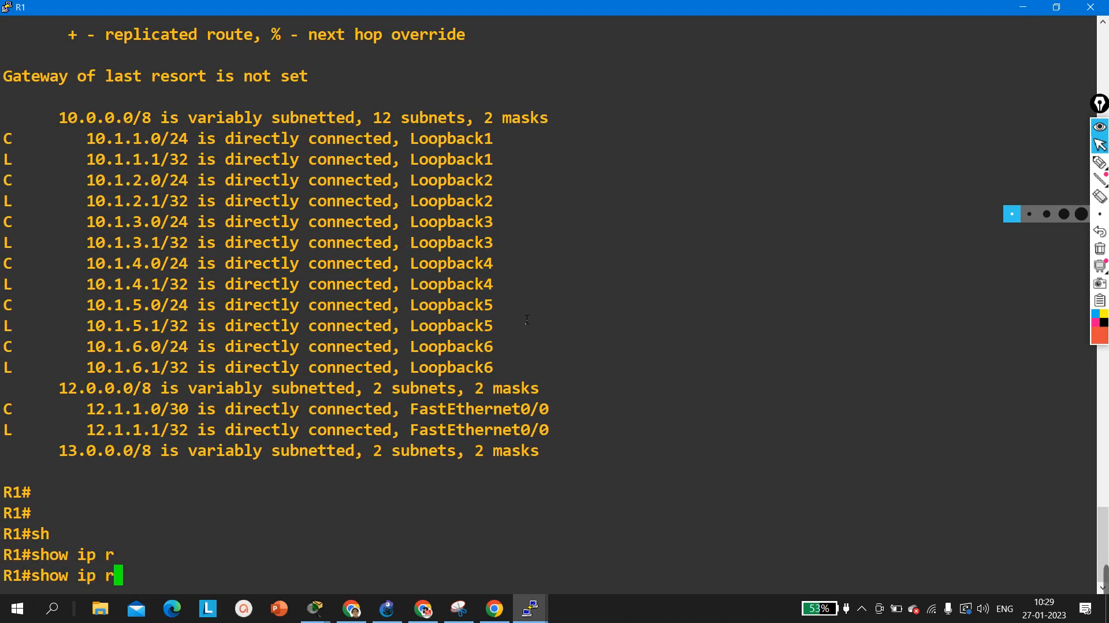
{"action": "type", "text": "o"}
{"action": "key", "text": "Tab"}
{"action": "type", "text": "st"}
{"action": "key", "text": "Tab"}
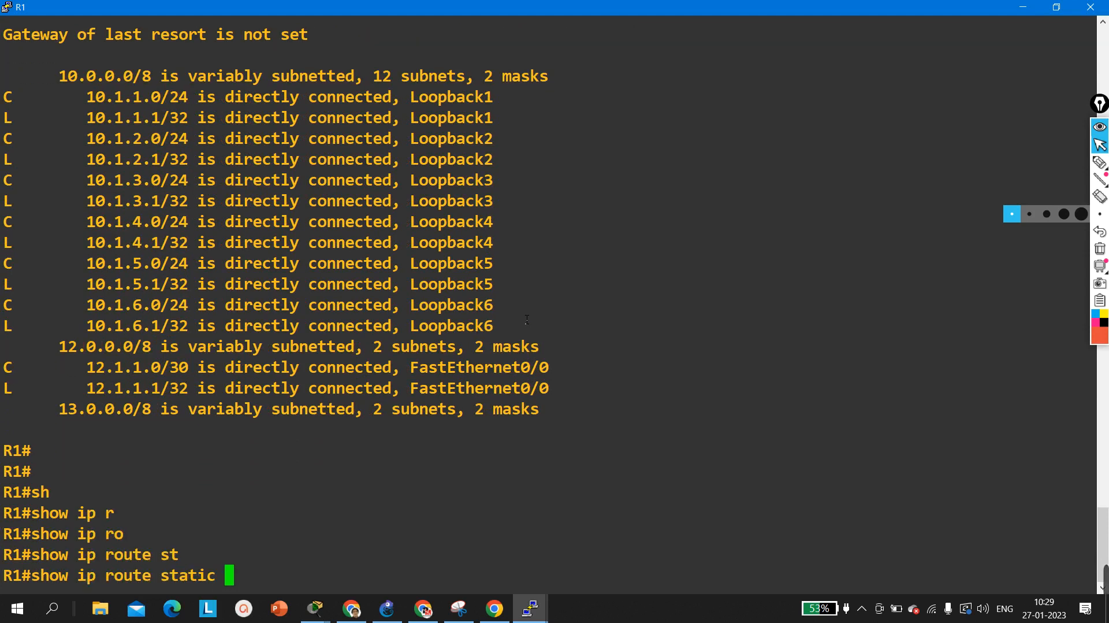
{"action": "key", "text": "Return"}
{"action": "key", "text": "Return"}
{"action": "key", "text": "Return"}
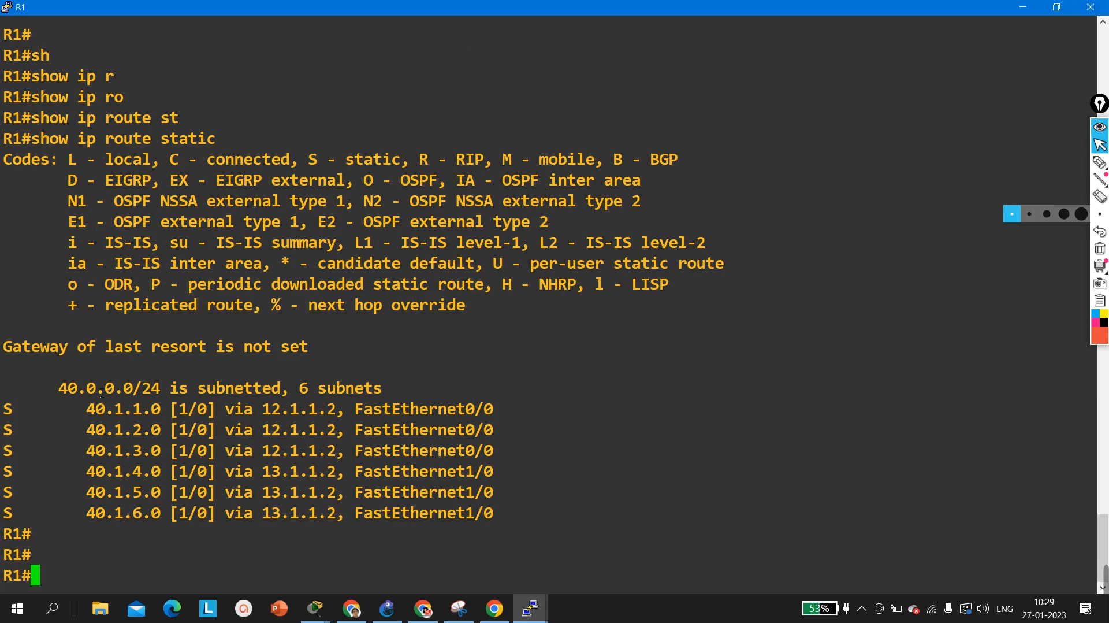
{"action": "left_click_drag", "start_coordinate": [12, 412], "coordinate": [501, 518]}
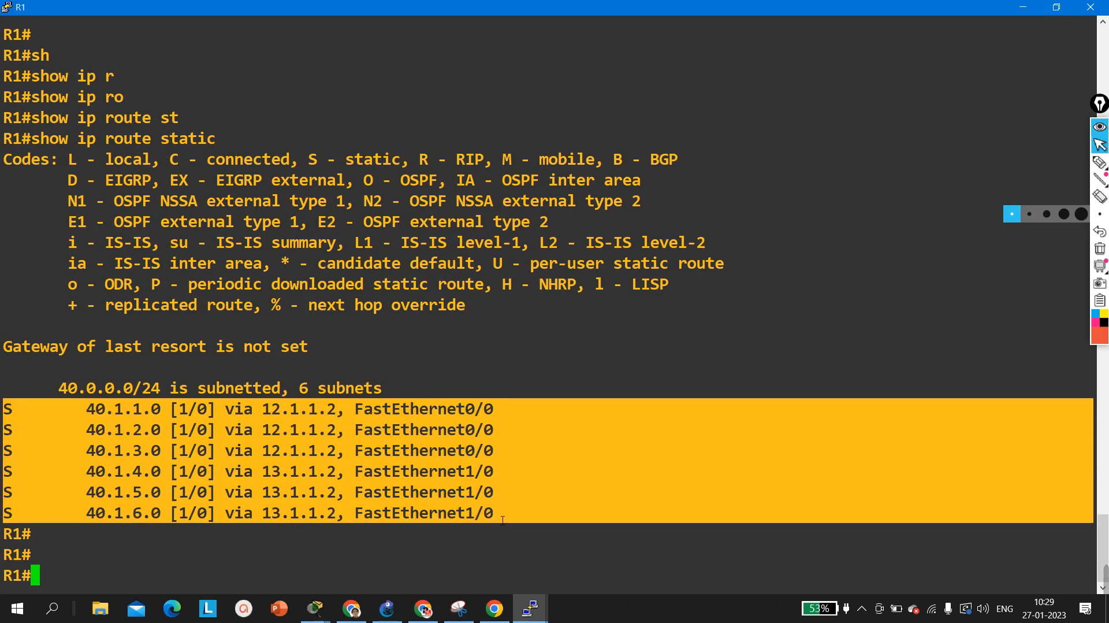
{"action": "left_click_drag", "start_coordinate": [474, 410], "coordinate": [484, 414]}
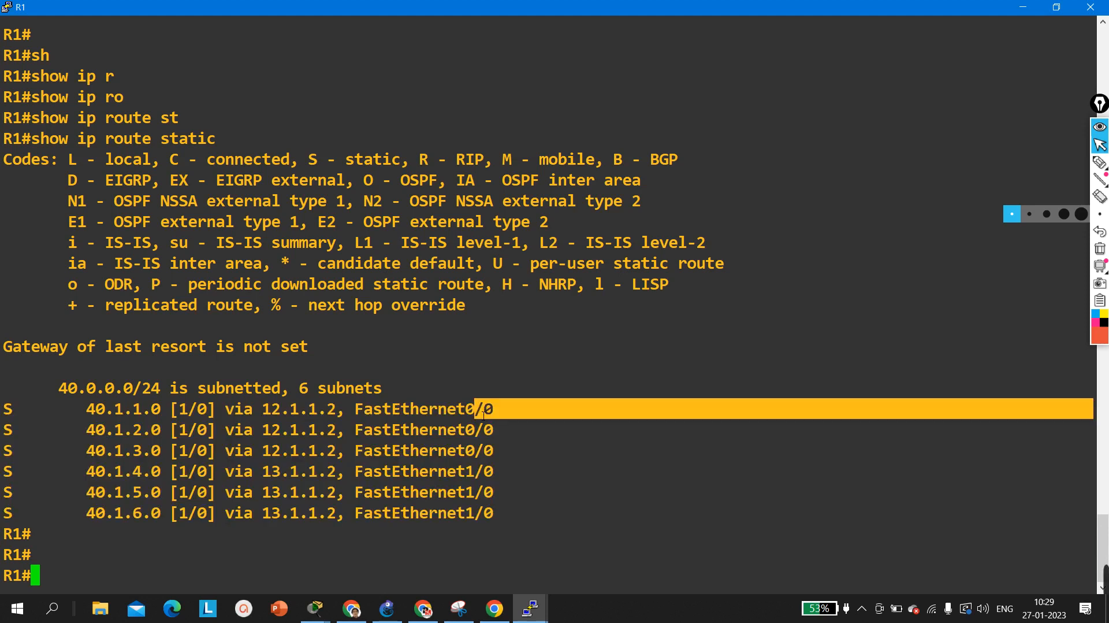
- Shut down interface f0/0 on R1 and leave configuration mode
{"action": "key", "text": "Return"}
{"action": "type", "text": "conf"}
{"action": "key", "text": "Tab"}
{"action": "key", "text": "Return"}
{"action": "key", "text": "Return"}
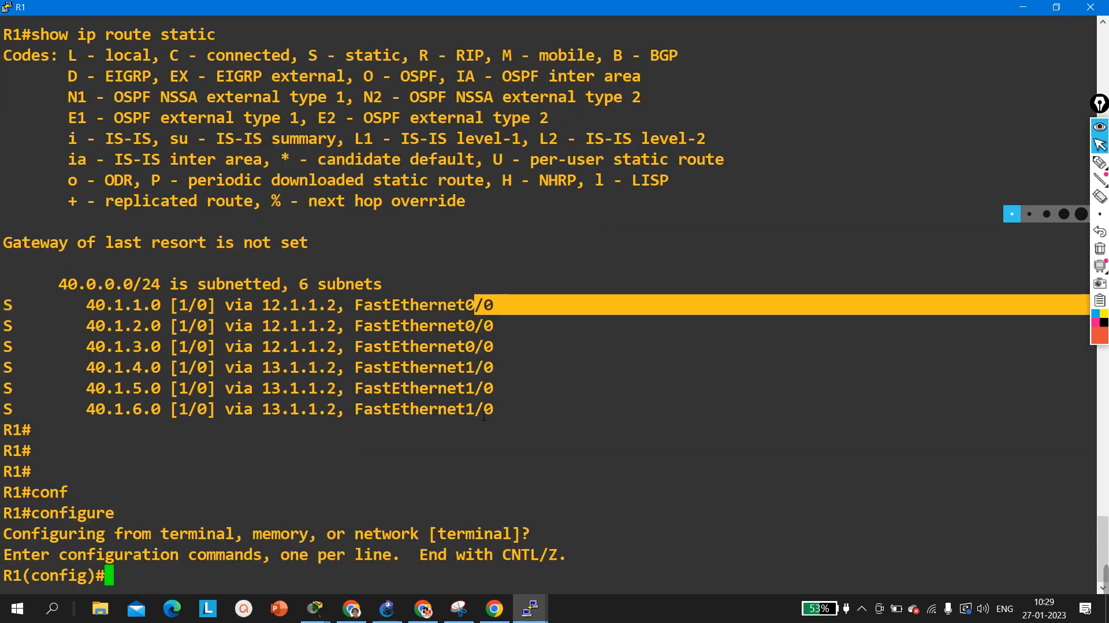
{"action": "key", "text": "Return"}
{"action": "type", "text": "int f0"}
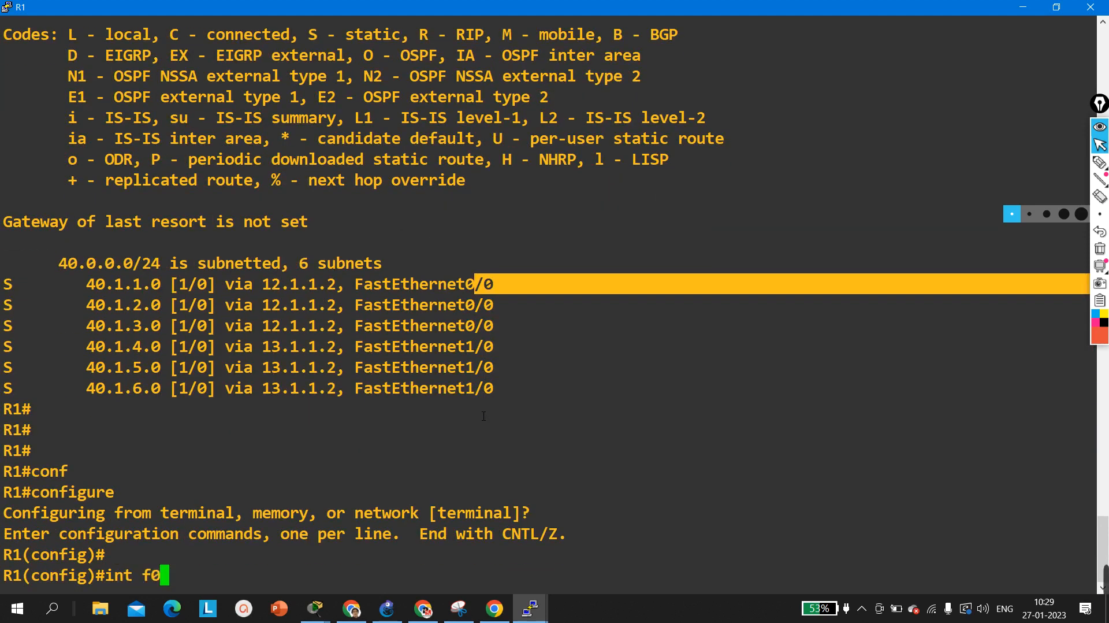
{"action": "type", "text": "/0"}
{"action": "key", "text": "Return"}
{"action": "type", "text": "sh"}
{"action": "key", "text": "Tab"}
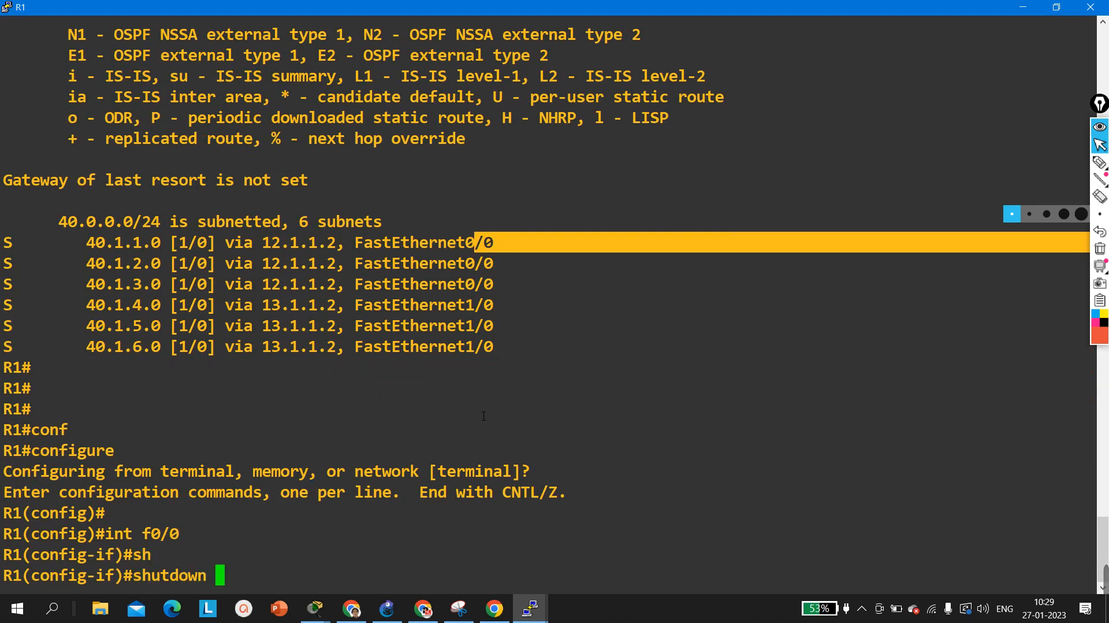
{"action": "key", "text": "Return"}
{"action": "key", "text": "ctrl+z"}
{"action": "key", "text": "Return"}
{"action": "key", "text": "Return"}
{"action": "key", "text": "Return"}
{"action": "key", "text": "Return"}
- Display R1's full IP routing table with f0/0 shut down and quit the listing
{"action": "type", "text": "s"}
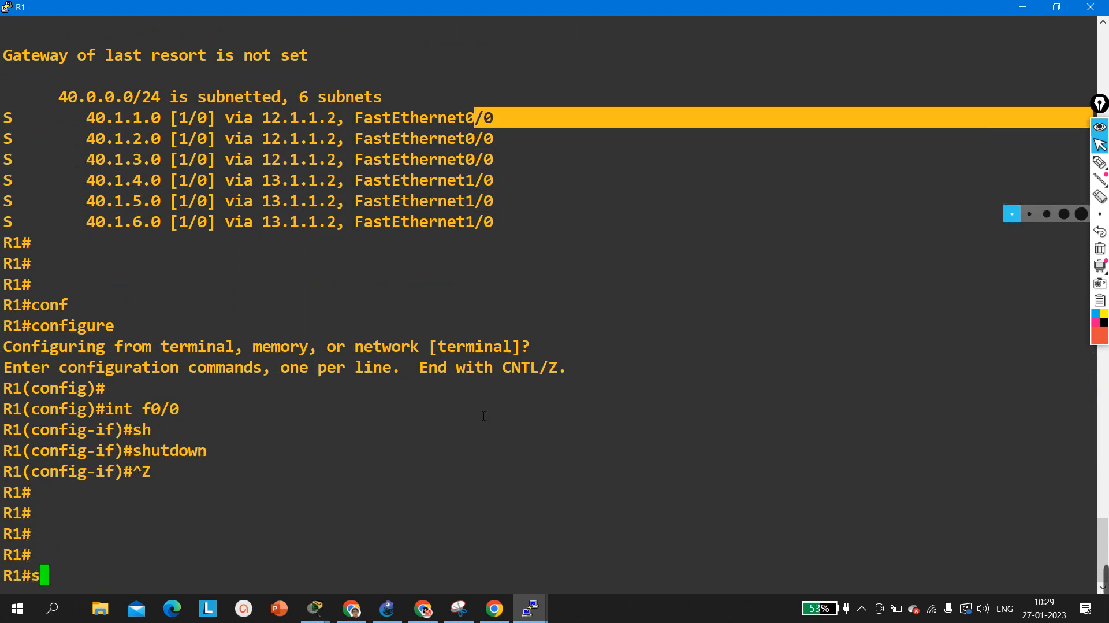
{"action": "type", "text": "h"}
{"action": "key", "text": "Tab"}
{"action": "type", "text": "ip ro"}
{"action": "key", "text": "Tab"}
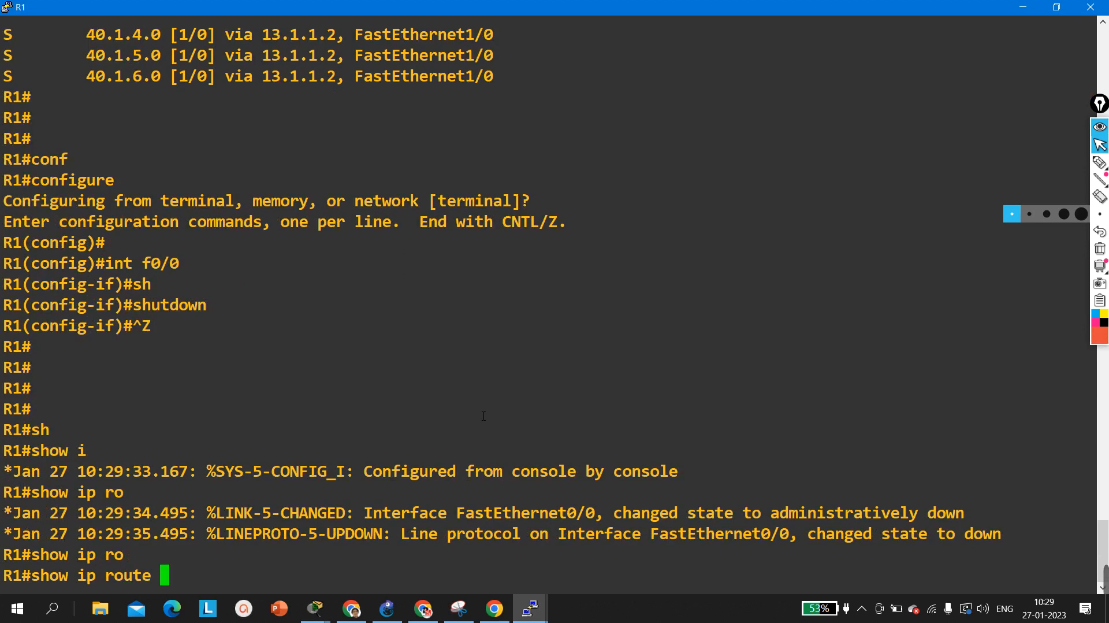
{"action": "key", "text": "Return"}
{"action": "type", "text": "`"}
{"action": "key", "text": "Return"}
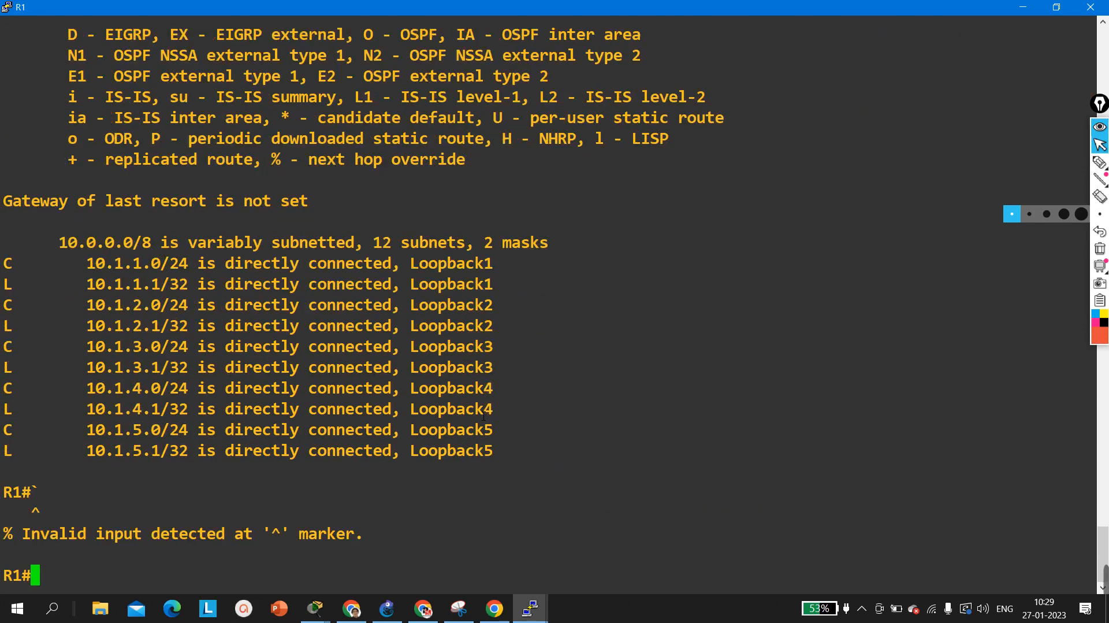
{"action": "key", "text": "Return"}
{"action": "key", "text": "Return"}
{"action": "type", "text": "`"}
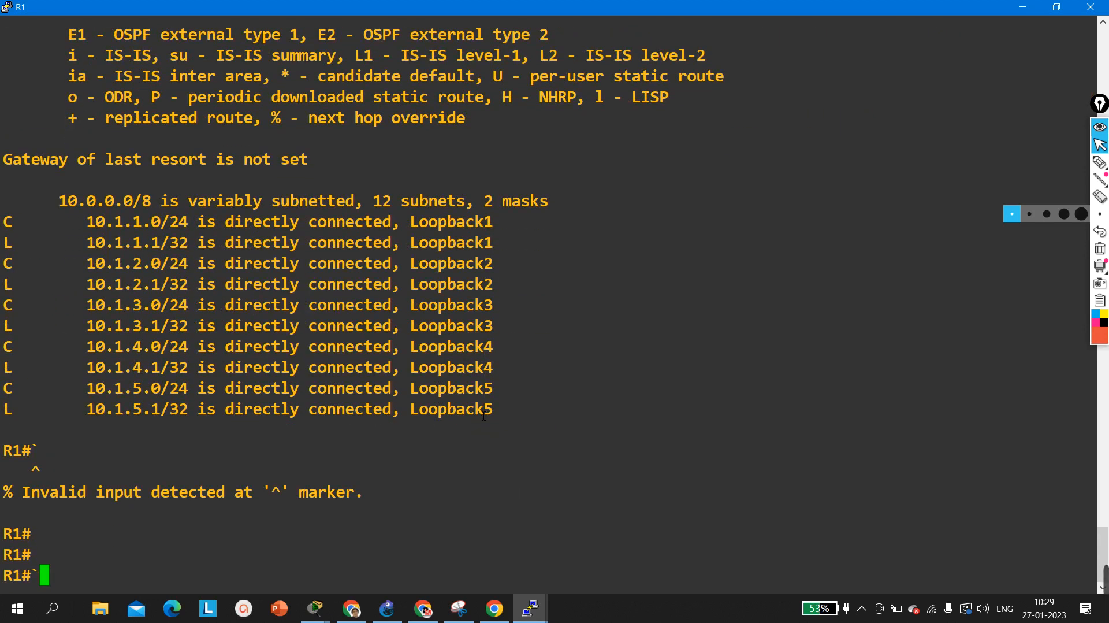
- Display R1's static routes with f0/0 shut down and highlight the exit interface of the 40.1.1.0 route
{"action": "key", "text": "Up"}
{"action": "type", "text": "st"}
{"action": "key", "text": "Tab"}
{"action": "key", "text": "Return"}
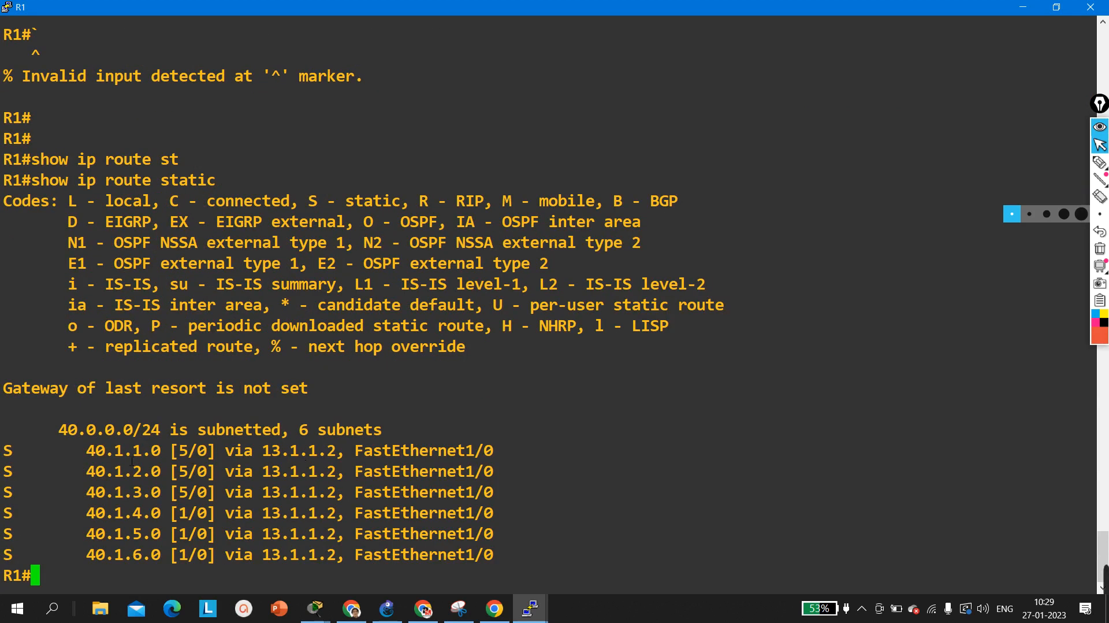
{"action": "left_click_drag", "start_coordinate": [347, 456], "coordinate": [546, 460]}
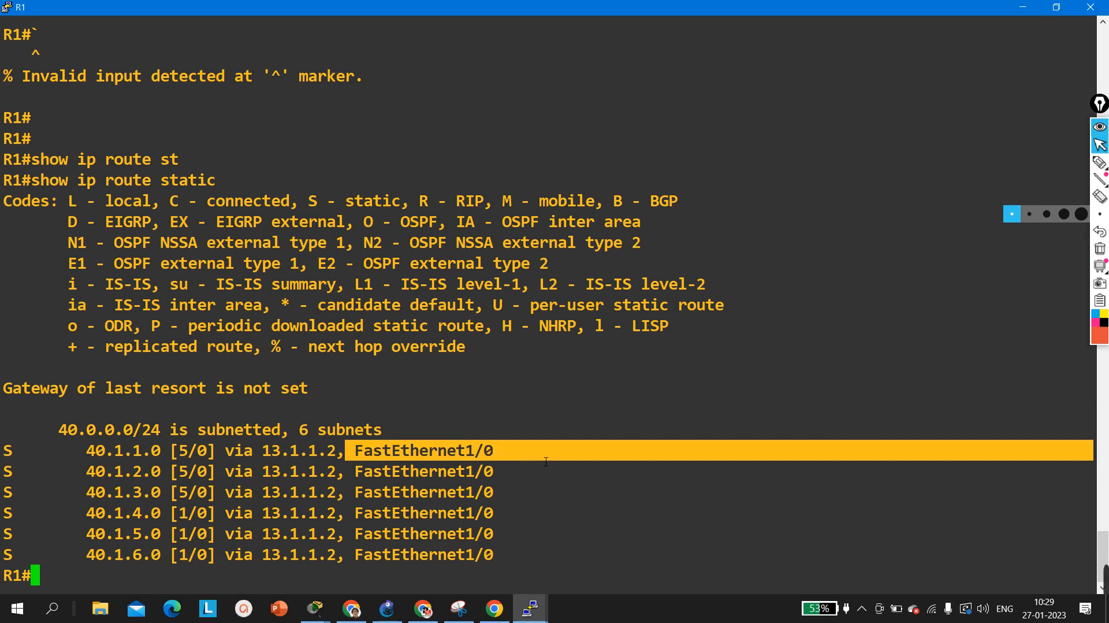
{"action": "left_click", "coordinate": [546, 461]}
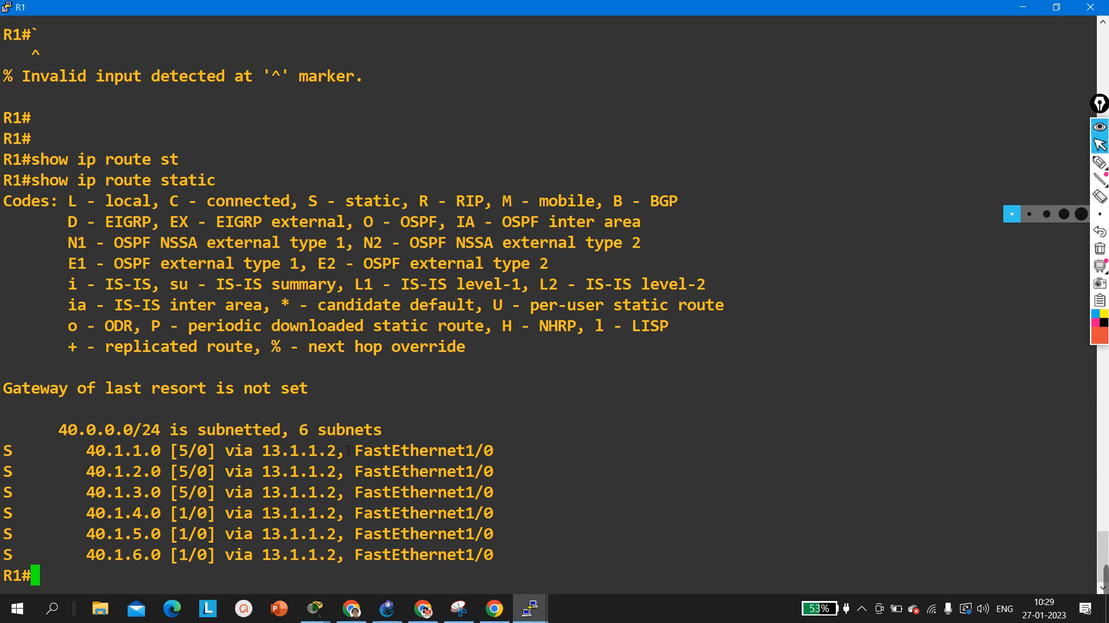
{"action": "key", "text": "Return"}
{"action": "key", "text": "Return"}
{"action": "key", "text": "Return"}
{"action": "key", "text": "Return"}
{"action": "key", "text": "Return"}
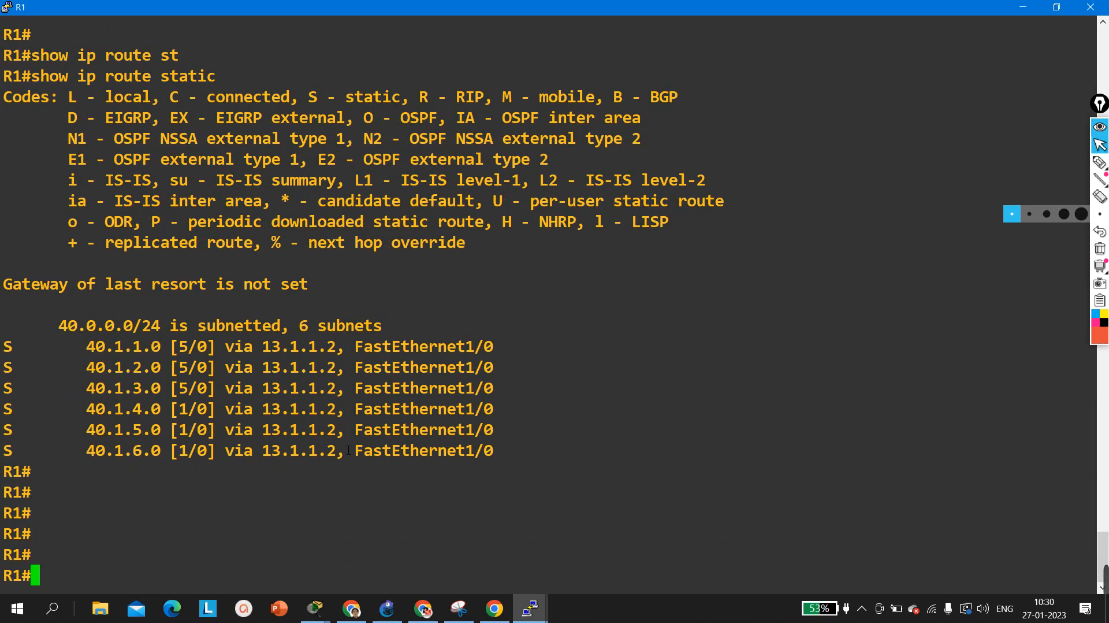
- Re-enable interface f0/0 on R1 and leave configuration mode
{"action": "type", "text": "conf"}
{"action": "key", "text": "Tab"}
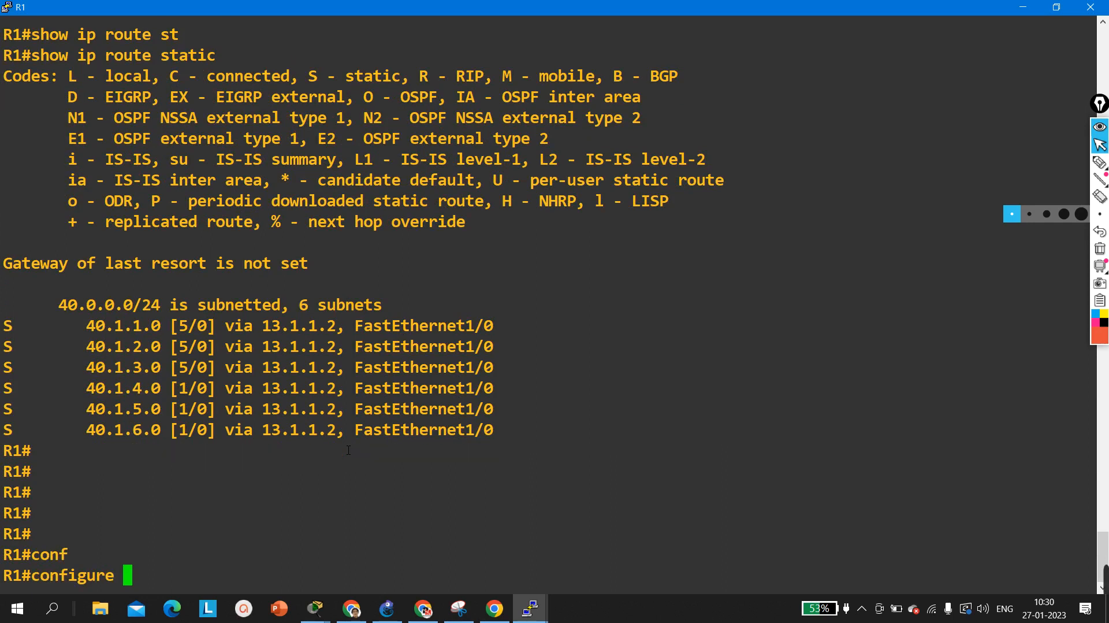
{"action": "key", "text": "Return"}
{"action": "key", "text": "Return"}
{"action": "key", "text": "Return"}
{"action": "type", "text": "in"}
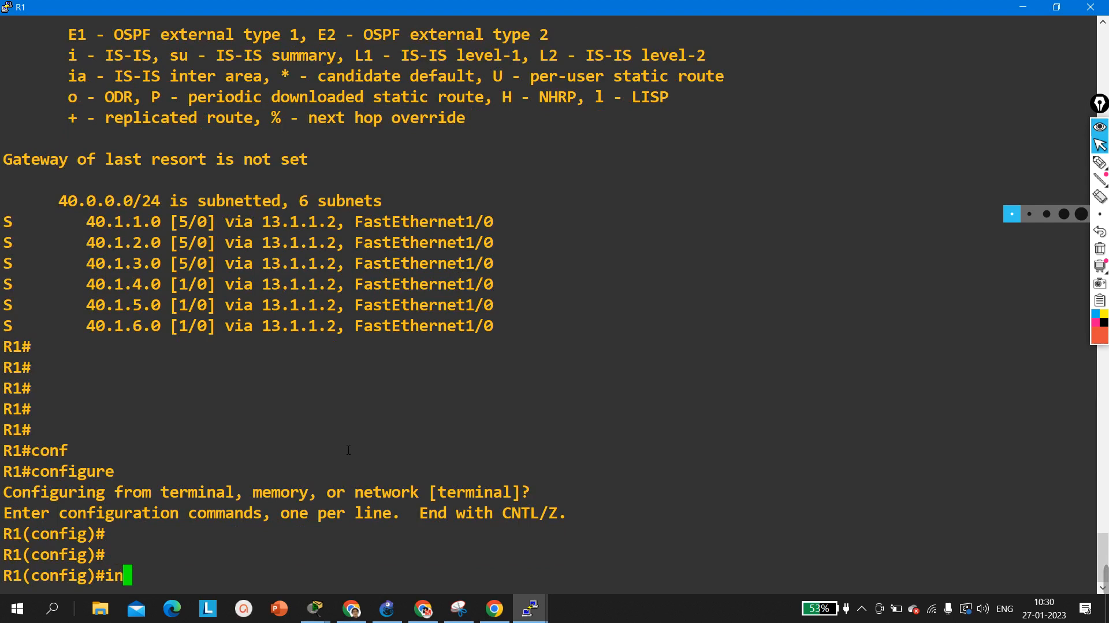
{"action": "type", "text": "t f0/0"}
{"action": "key", "text": "Return"}
{"action": "type", "text": "no sh"}
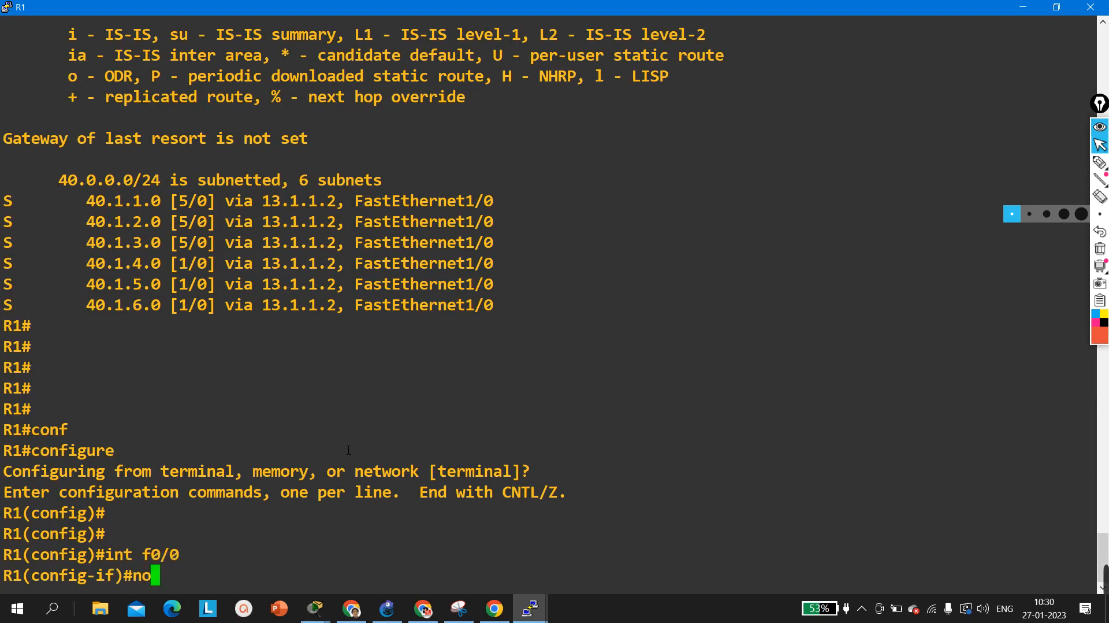
{"action": "key", "text": "Tab"}
{"action": "key", "text": "Return"}
{"action": "key", "text": "Return"}
{"action": "key", "text": "Return"}
{"action": "key", "text": "Return"}
{"action": "key", "text": "ctrl+z"}
{"action": "key", "text": "Return"}
{"action": "key", "text": "Return"}
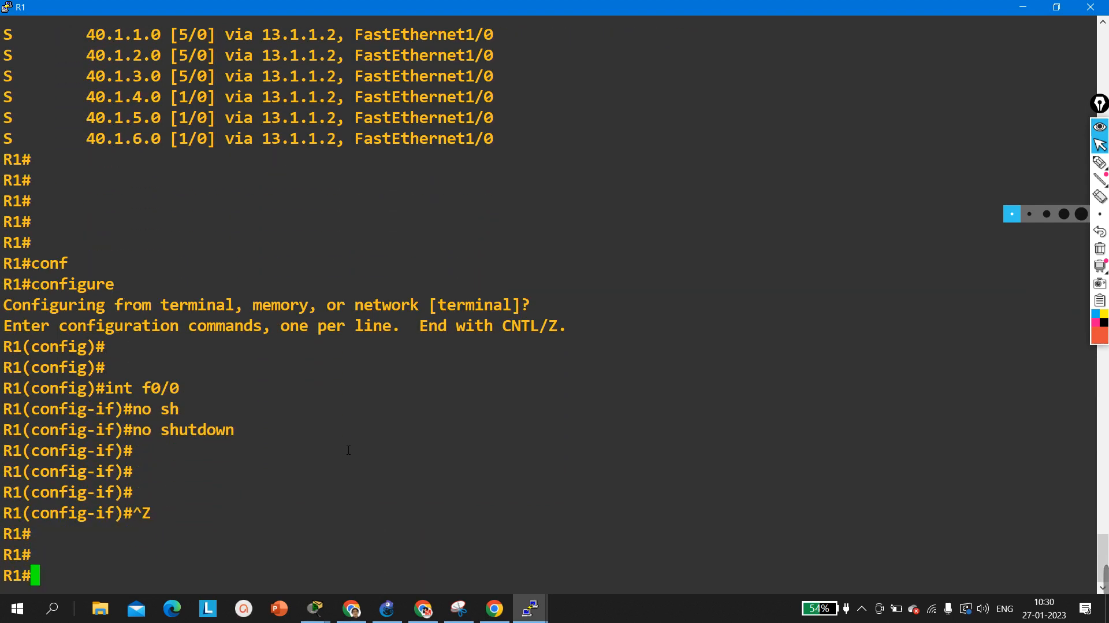
- Display R1's static routes with f0/0 re-enabled and highlight the distance, next hop and interface of the 40.1.1.0 route
{"action": "type", "text": "sh"}
{"action": "key", "text": "Tab"}
{"action": "type", "text": "ip ro"}
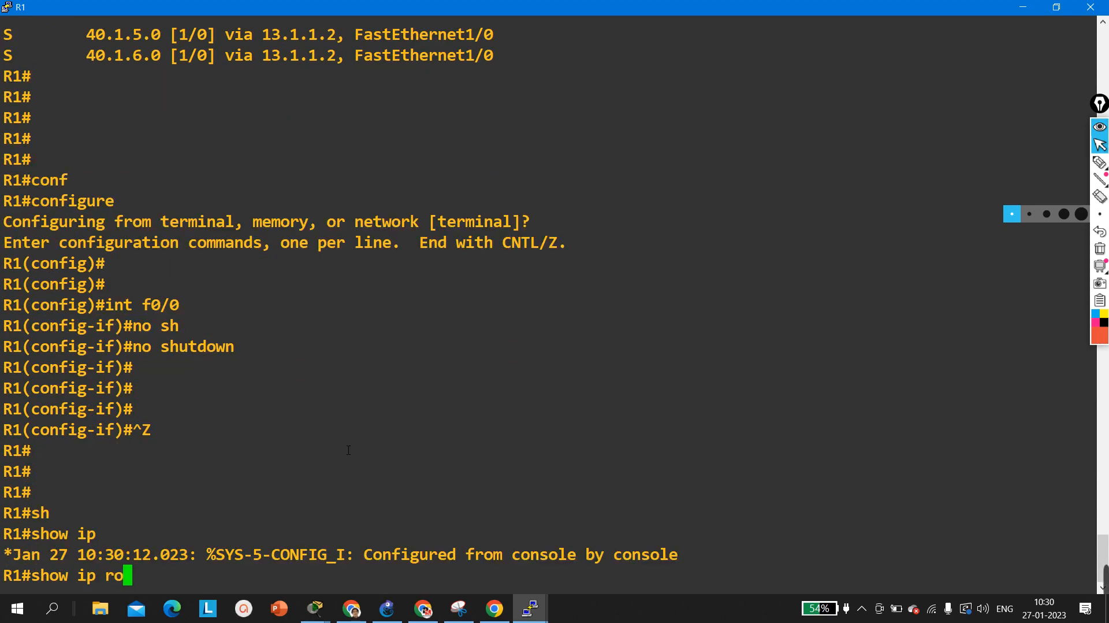
{"action": "key", "text": "Tab"}
{"action": "type", "text": "st"}
{"action": "key", "text": "Tab"}
{"action": "key", "text": "Return"}
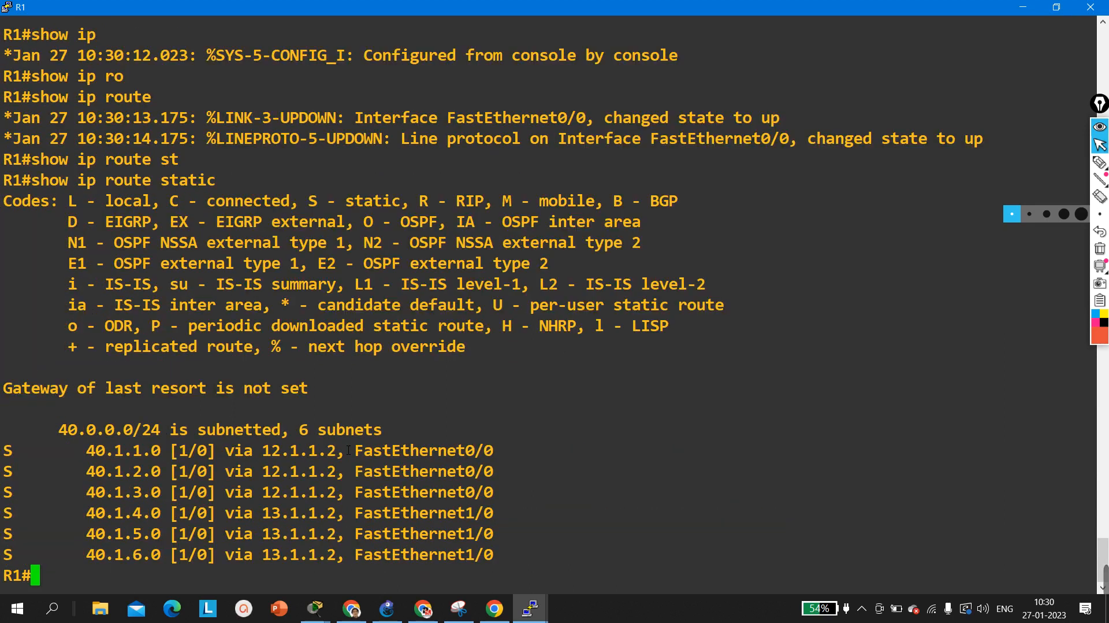
{"action": "key", "text": "Return"}
{"action": "key", "text": "Return"}
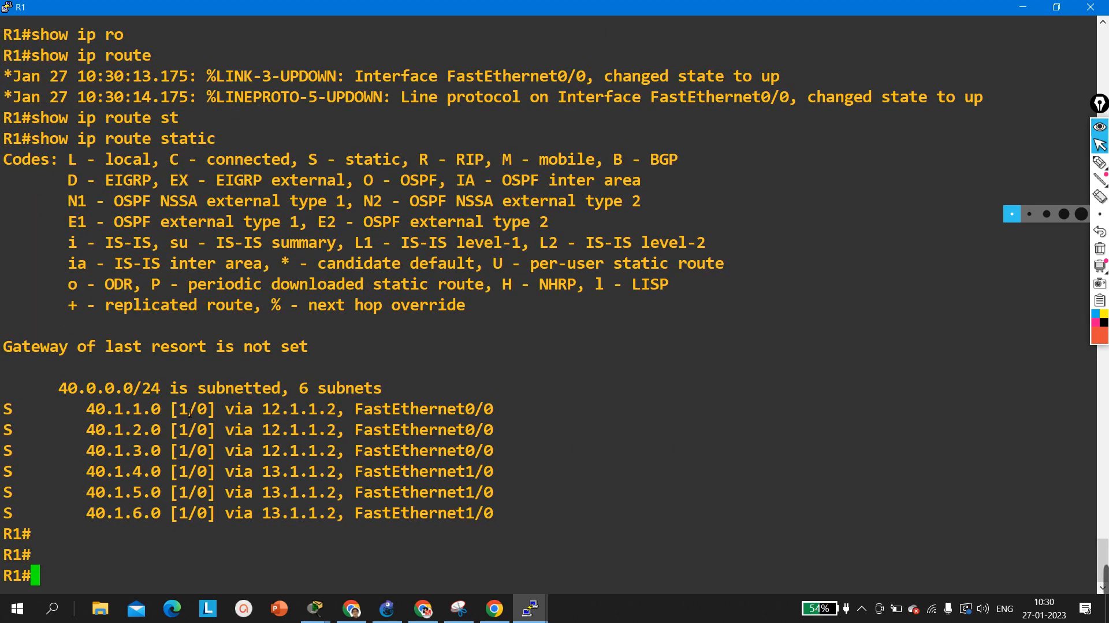
{"action": "left_click_drag", "start_coordinate": [190, 412], "coordinate": [536, 405]}
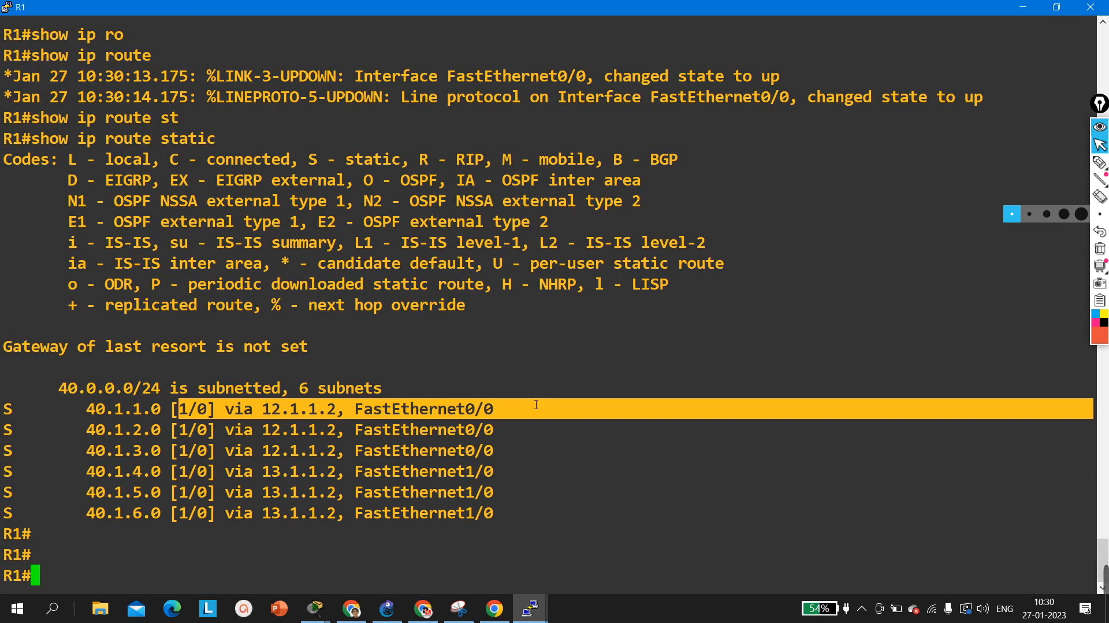
{"action": "left_click", "coordinate": [535, 450]}
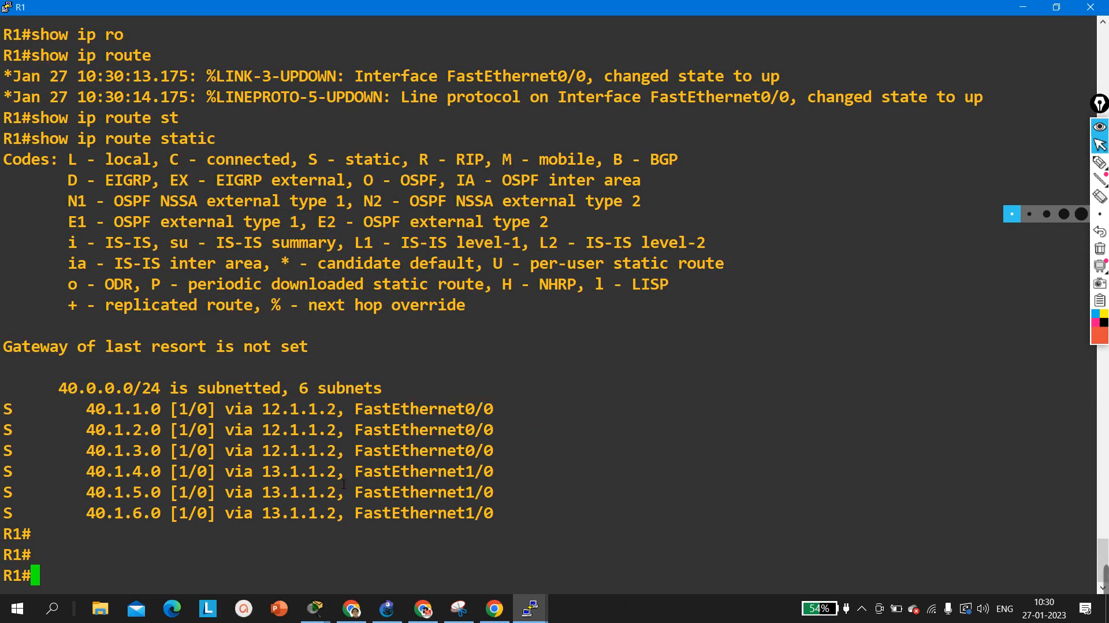
- Restore R1's console to its smaller window, then switch to R4's console and enter configuration mode
{"action": "left_click", "coordinate": [1057, 7]}
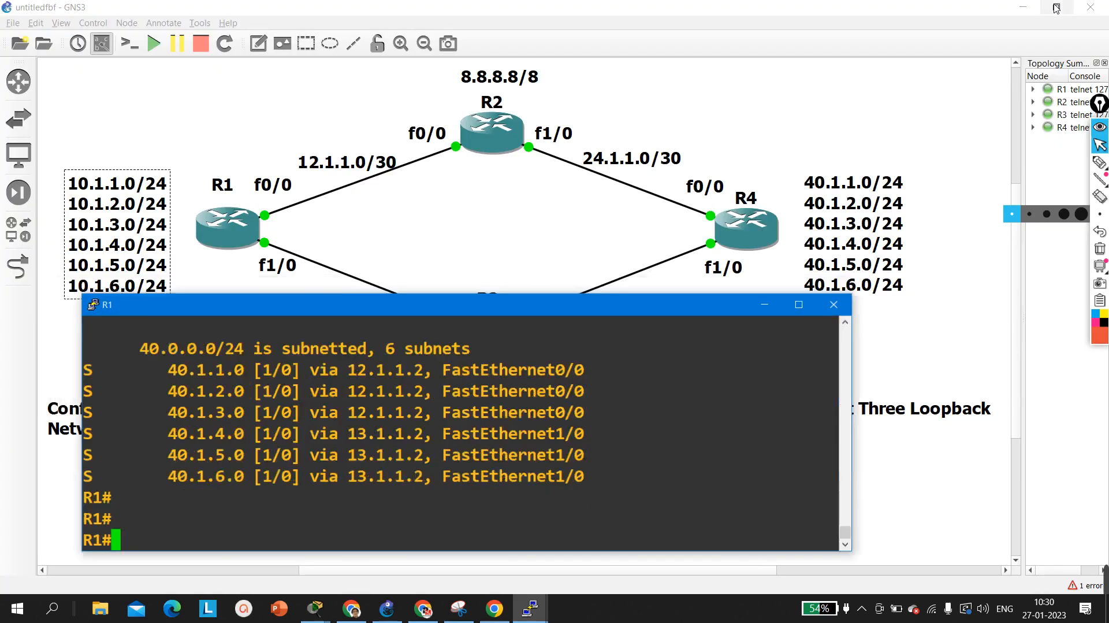
{"action": "left_click", "coordinate": [773, 106]}
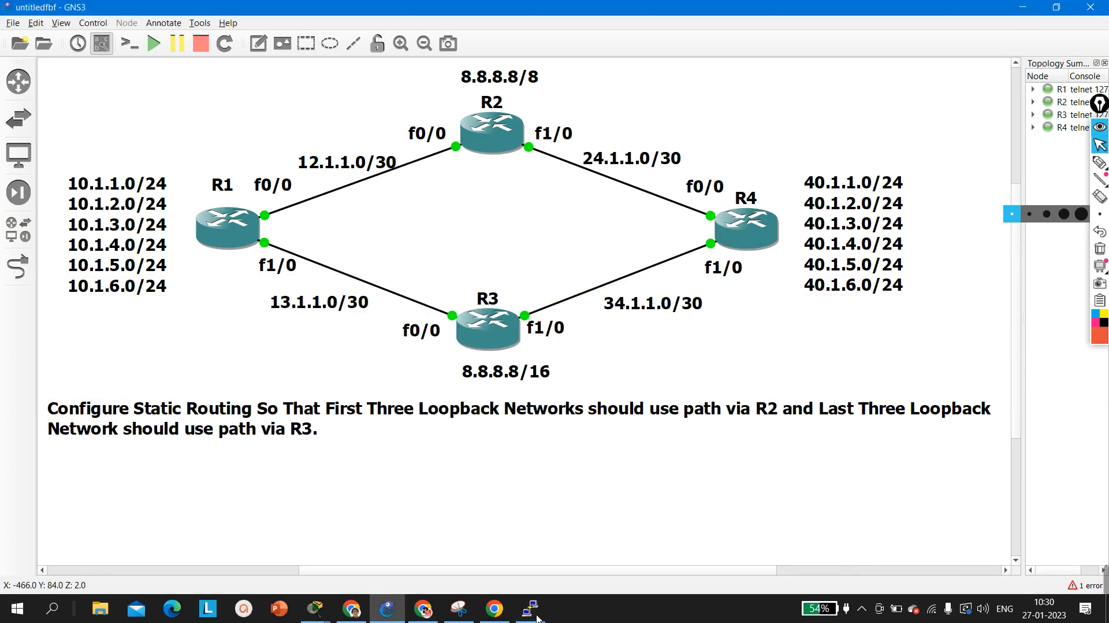
{"action": "mouse_move", "coordinate": [535, 609]}
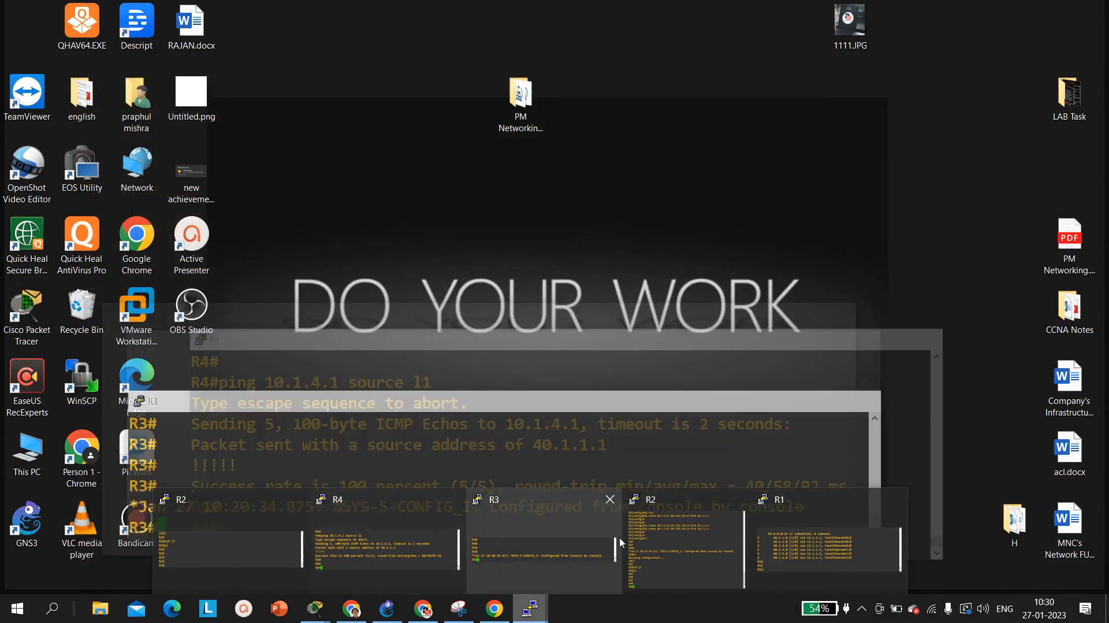
{"action": "left_click", "coordinate": [400, 539]}
{"action": "key", "text": "Return"}
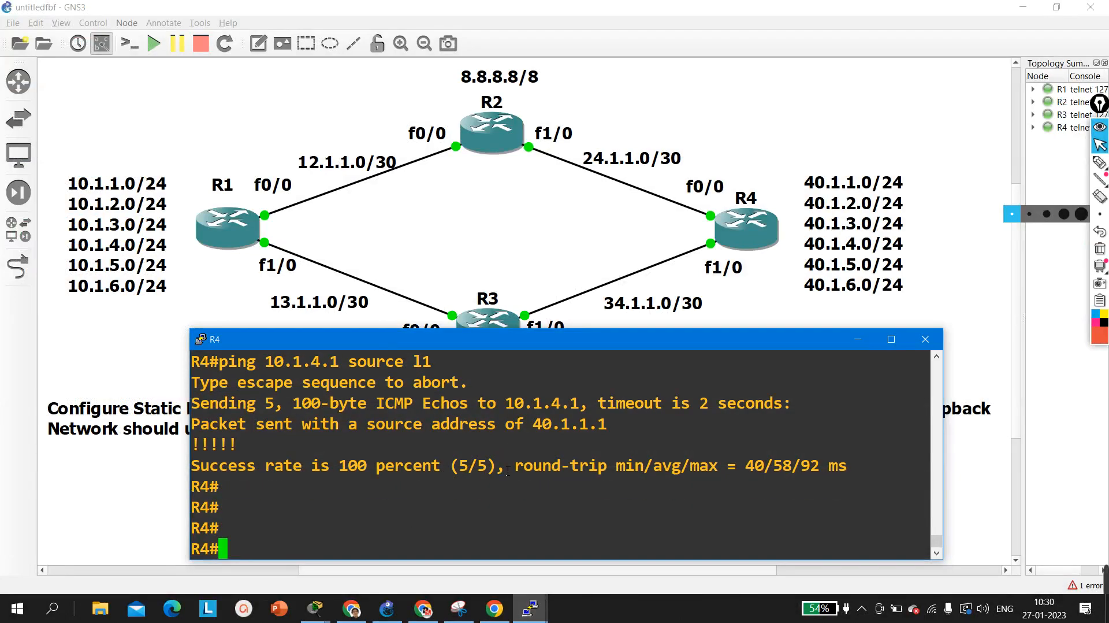
{"action": "key", "text": "Return"}
{"action": "type", "text": "conf"}
{"action": "key", "text": "Tab"}
{"action": "key", "text": "Return"}
{"action": "key", "text": "Return"}
{"action": "key", "text": "Return"}
{"action": "key", "text": "Return"}
{"action": "key", "text": "Return"}
{"action": "key", "text": "Return"}
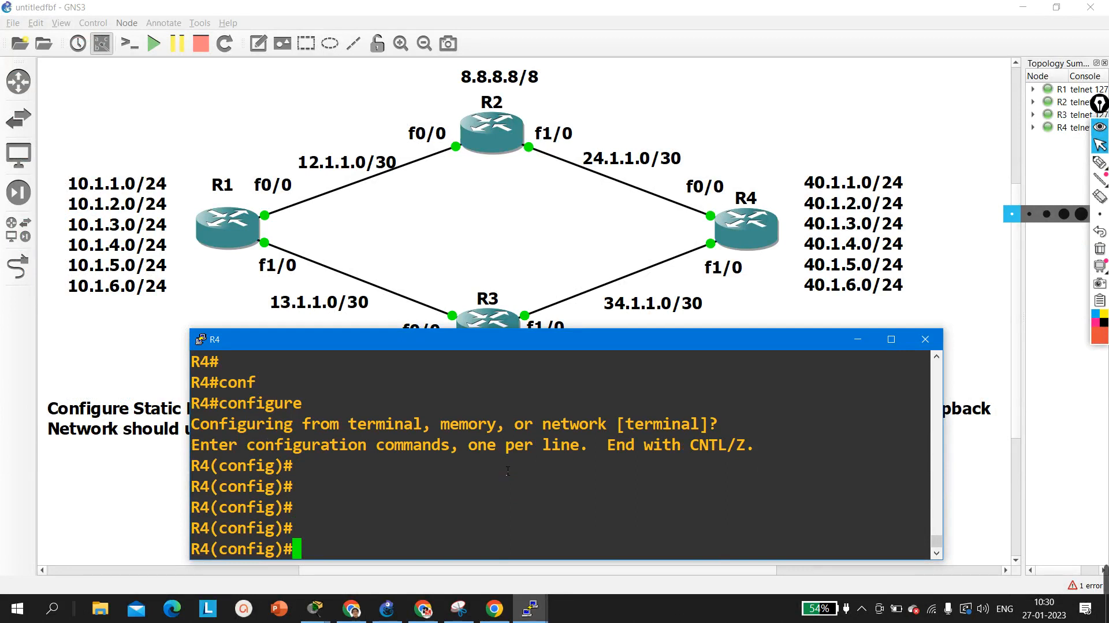
- Add a static route on R4 to 10.1.1.0 255.255.255.0 through f1/0 and next hop 34.1.1.1 with distance 5
{"action": "type", "text": "ip ro"}
{"action": "key", "text": "Tab"}
{"action": "type", "text": "ute "}
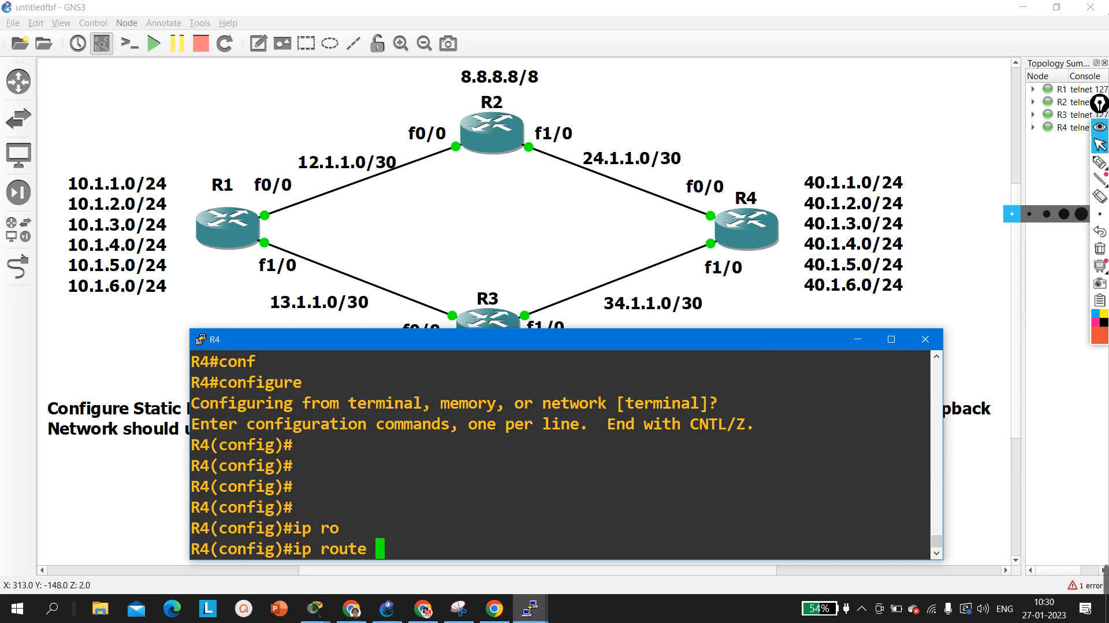
{"action": "type", "text": "10.1.1."}
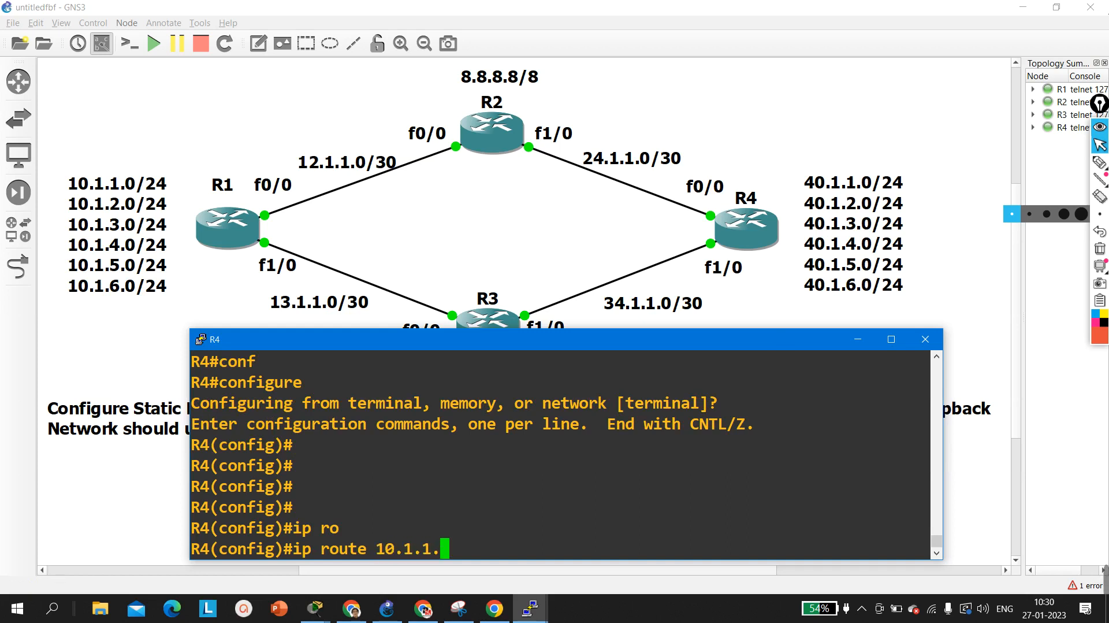
{"action": "type", "text": "0"}
{"action": "type", "text": " 255"}
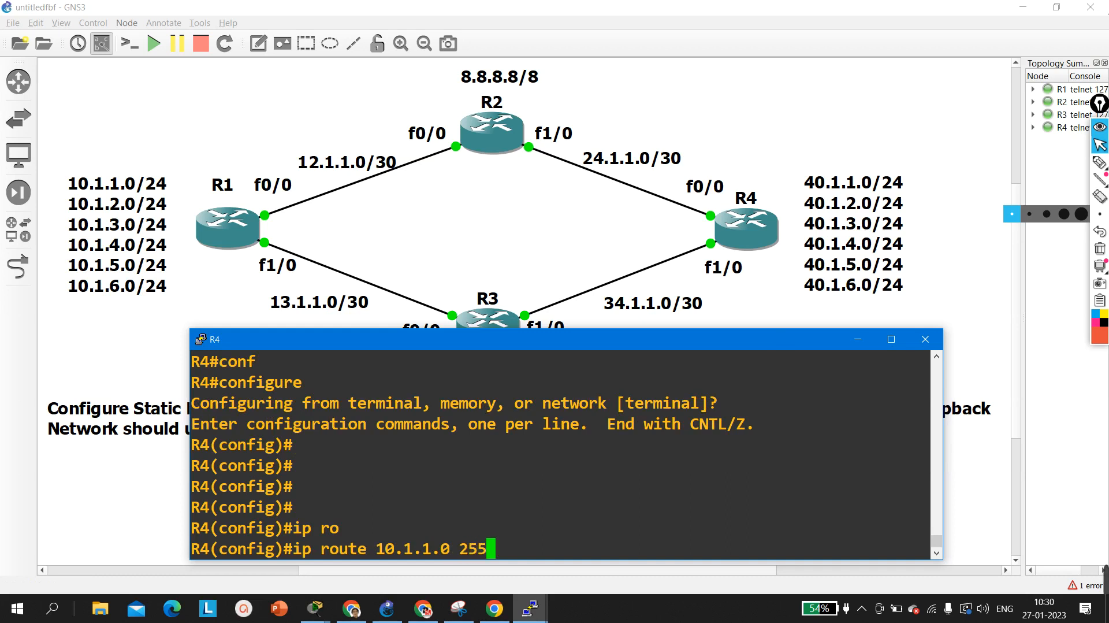
{"action": "type", "text": ".255.255.0 "}
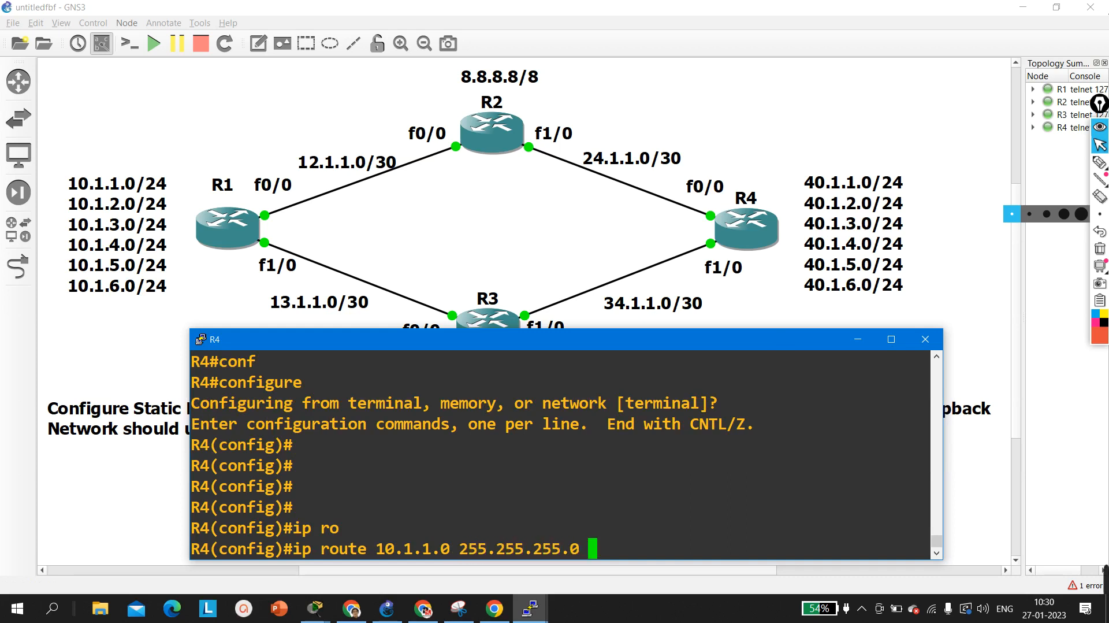
{"action": "type", "text": "f1/0"}
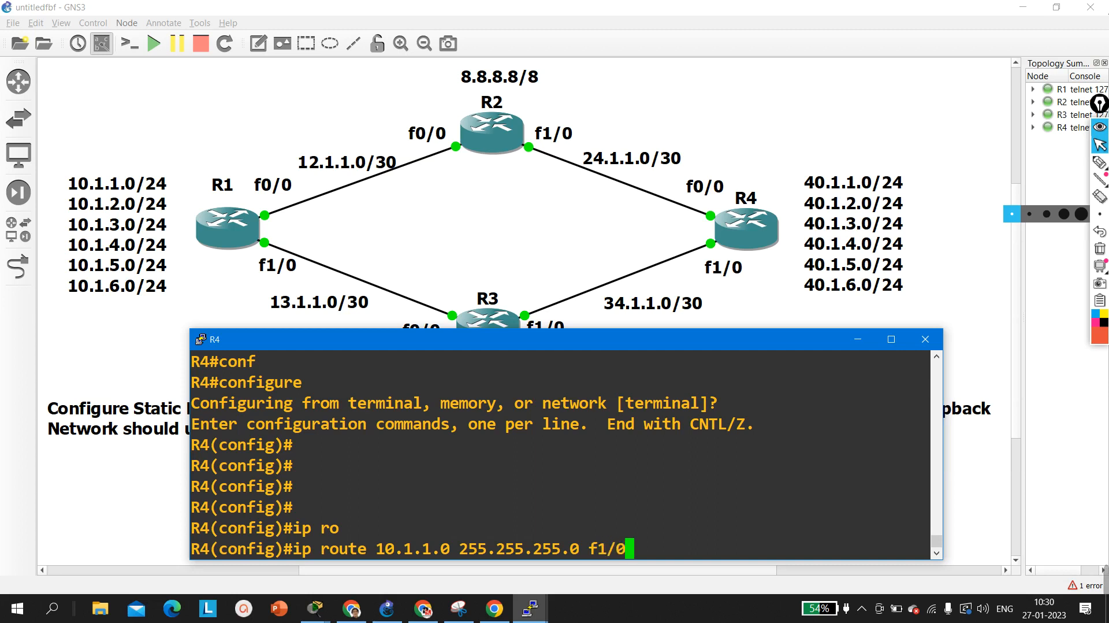
{"action": "type", "text": " 34.1.1.1 "}
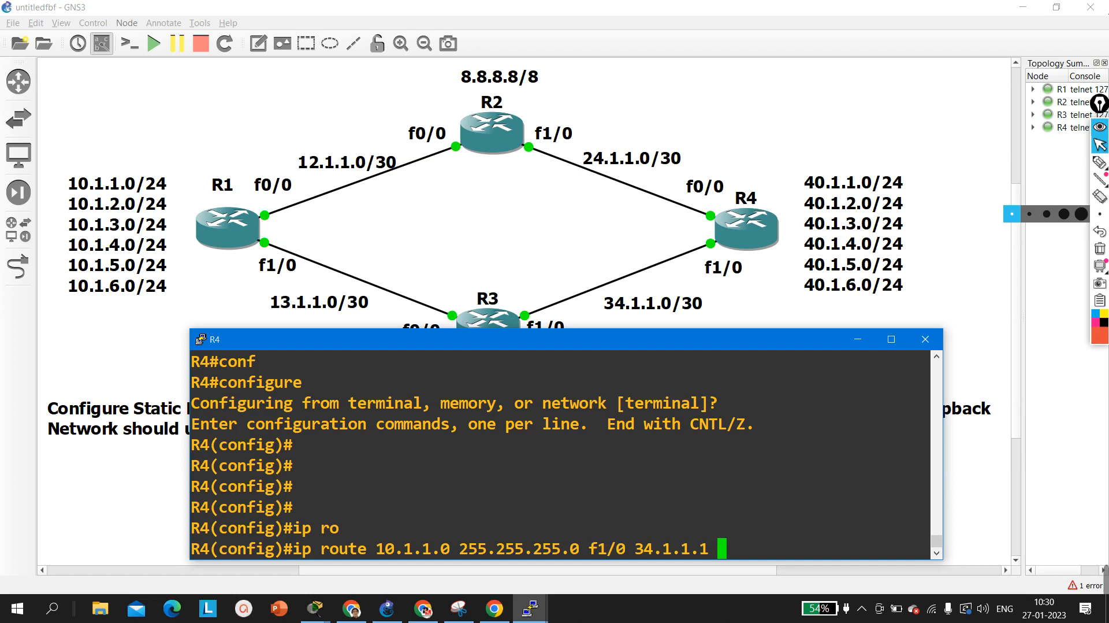
{"action": "type", "text": "5"}
{"action": "key", "text": "Return"}
- Add the same distance-5 backup route on R4 for network 10.1.2.0 through f1/0 and next hop 34.1.1.1
{"action": "key", "text": "Up"}
{"action": "key", "text": "Left"}
{"action": "key", "text": "Left"}
{"action": "key", "text": "Left"}
{"action": "key", "text": "Left"}
{"action": "key", "text": "Left"}
{"action": "key", "text": "Left"}
{"action": "key", "text": "Left"}
{"action": "key", "text": "Left"}
{"action": "key", "text": "Left"}
{"action": "key", "text": "Left"}
{"action": "key", "text": "Left"}
{"action": "key", "text": "Left"}
{"action": "key", "text": "Left"}
{"action": "key", "text": "Left"}
{"action": "key", "text": "Left"}
{"action": "key", "text": "Left"}
{"action": "key", "text": "Left"}
{"action": "key", "text": "Left"}
{"action": "key", "text": "Left"}
{"action": "key", "text": "Left"}
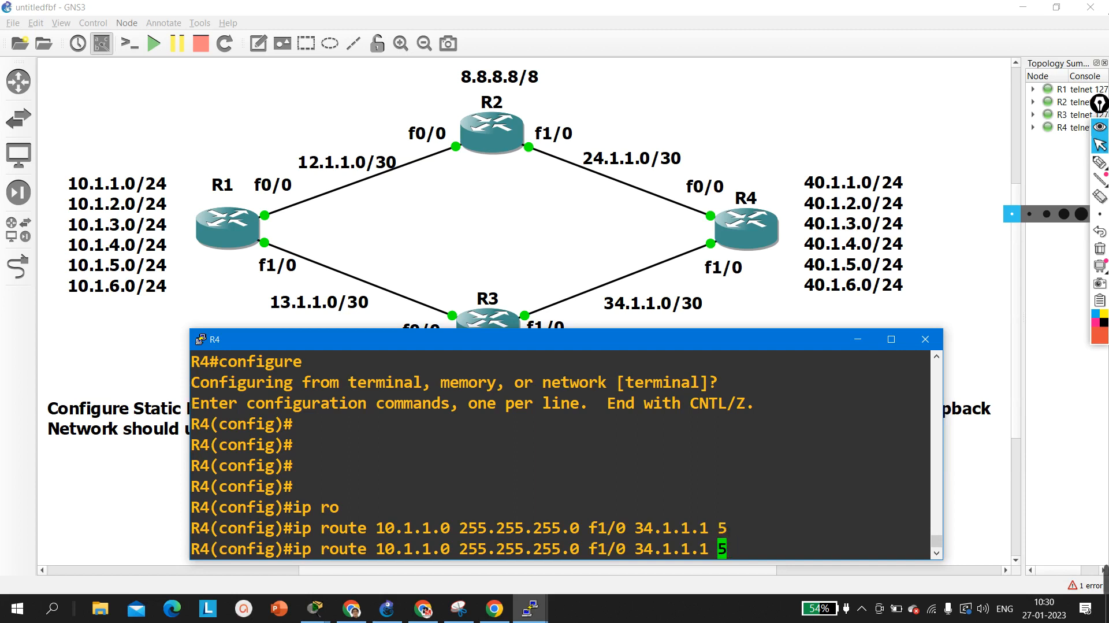
{"action": "key", "text": "Left"}
{"action": "key", "text": "Left"}
{"action": "key", "text": "Left"}
{"action": "key", "text": "Left"}
{"action": "key", "text": "Left"}
{"action": "key", "text": "Left"}
{"action": "key", "text": "Left"}
{"action": "key", "text": "BackSpace"}
{"action": "type", "text": "2"}
{"action": "key", "text": "Return"}
- Add the same distance-5 backup route on R4 for network 10.1.3.0 through f1/0 and next hop 34.1.1.1
{"action": "key", "text": "Up"}
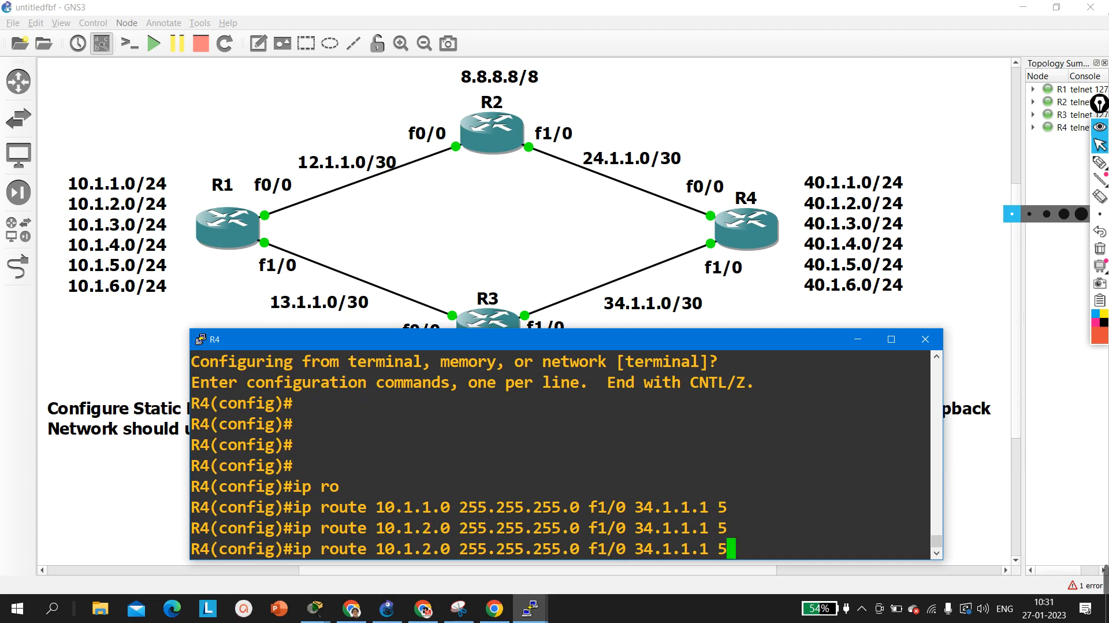
{"action": "key", "text": "Left"}
{"action": "key", "text": "Left"}
{"action": "key", "text": "Left"}
{"action": "key", "text": "Left"}
{"action": "key", "text": "Left"}
{"action": "key", "text": "Left"}
{"action": "key", "text": "Left"}
{"action": "key", "text": "Left"}
{"action": "key", "text": "Left"}
{"action": "key", "text": "Left"}
{"action": "key", "text": "Left"}
{"action": "key", "text": "Left"}
{"action": "key", "text": "Left"}
{"action": "key", "text": "Left"}
{"action": "key", "text": "Left"}
{"action": "key", "text": "Left"}
{"action": "key", "text": "Left"}
{"action": "key", "text": "Left"}
{"action": "key", "text": "Left"}
{"action": "key", "text": "Left"}
{"action": "key", "text": "Left"}
{"action": "key", "text": "Left"}
{"action": "key", "text": "Left"}
{"action": "key", "text": "Left"}
{"action": "key", "text": "Left"}
{"action": "key", "text": "Left"}
{"action": "key", "text": "Left"}
{"action": "key", "text": "Left"}
{"action": "key", "text": "Left"}
{"action": "key", "text": "Left"}
{"action": "key", "text": "Left"}
{"action": "key", "text": "Left"}
{"action": "key", "text": "BackSpace"}
{"action": "type", "text": "3"}
{"action": "key", "text": "Return"}
- Add a static route on R4 to 10.1.4.0 255.255.255.0 through f0/0 and next hop 34.1.1.1 with distance 5
{"action": "key", "text": "Up"}
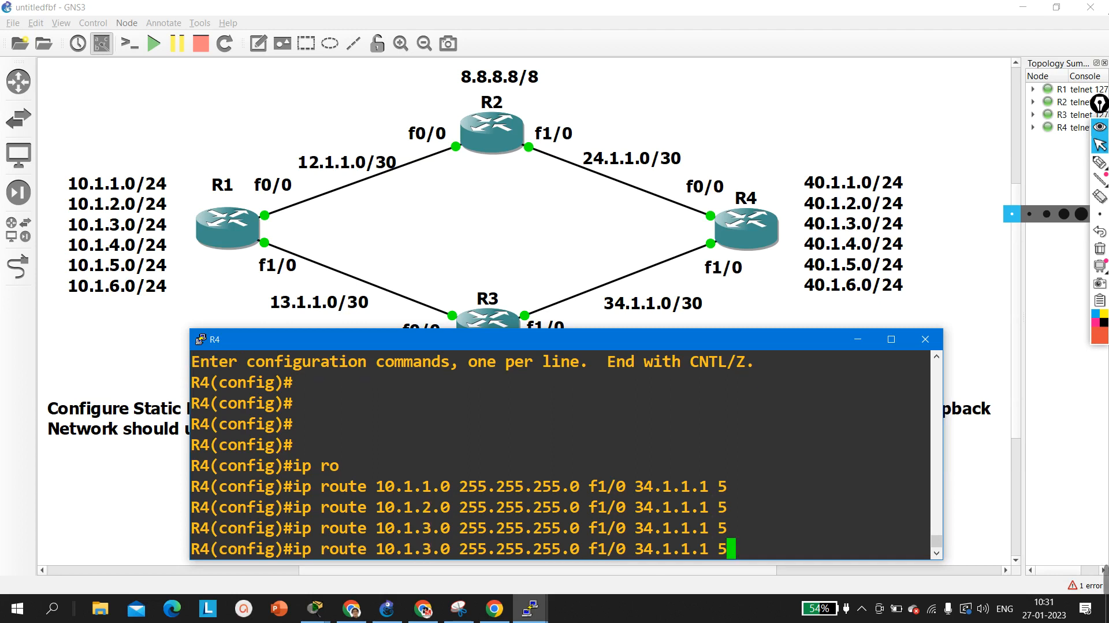
{"action": "key", "text": "Left"}
{"action": "key", "text": "Left"}
{"action": "key", "text": "Left"}
{"action": "key", "text": "Left"}
{"action": "key", "text": "Left"}
{"action": "key", "text": "Left"}
{"action": "key", "text": "Left"}
{"action": "key", "text": "Left"}
{"action": "key", "text": "Left"}
{"action": "key", "text": "Left"}
{"action": "key", "text": "Left"}
{"action": "key", "text": "Left"}
{"action": "key", "text": "Left"}
{"action": "key", "text": "Left"}
{"action": "key", "text": "Left"}
{"action": "key", "text": "Left"}
{"action": "key", "text": "Left"}
{"action": "key", "text": "Left"}
{"action": "key", "text": "Left"}
{"action": "key", "text": "Left"}
{"action": "key", "text": "Right"}
{"action": "key", "text": "BackSpace"}
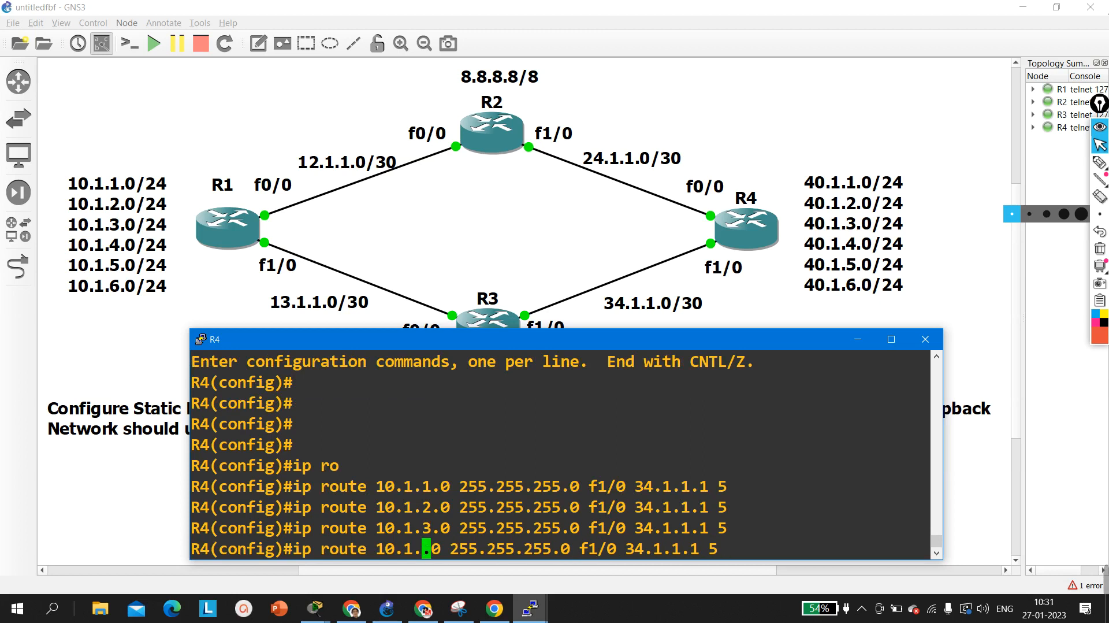
{"action": "type", "text": "4"}
{"action": "key", "text": "Right"}
{"action": "key", "text": "Right"}
{"action": "key", "text": "Right"}
{"action": "key", "text": "Right"}
{"action": "key", "text": "Right"}
{"action": "key", "text": "Right"}
{"action": "key", "text": "Right"}
{"action": "key", "text": "Right"}
{"action": "key", "text": "Right"}
{"action": "key", "text": "Right"}
{"action": "key", "text": "Right"}
{"action": "key", "text": "Right"}
{"action": "key", "text": "Right"}
{"action": "key", "text": "Right"}
{"action": "key", "text": "Right"}
{"action": "key", "text": "Right"}
{"action": "key", "text": "Right"}
{"action": "key", "text": "Right"}
{"action": "key", "text": "Right"}
{"action": "key", "text": "Right"}
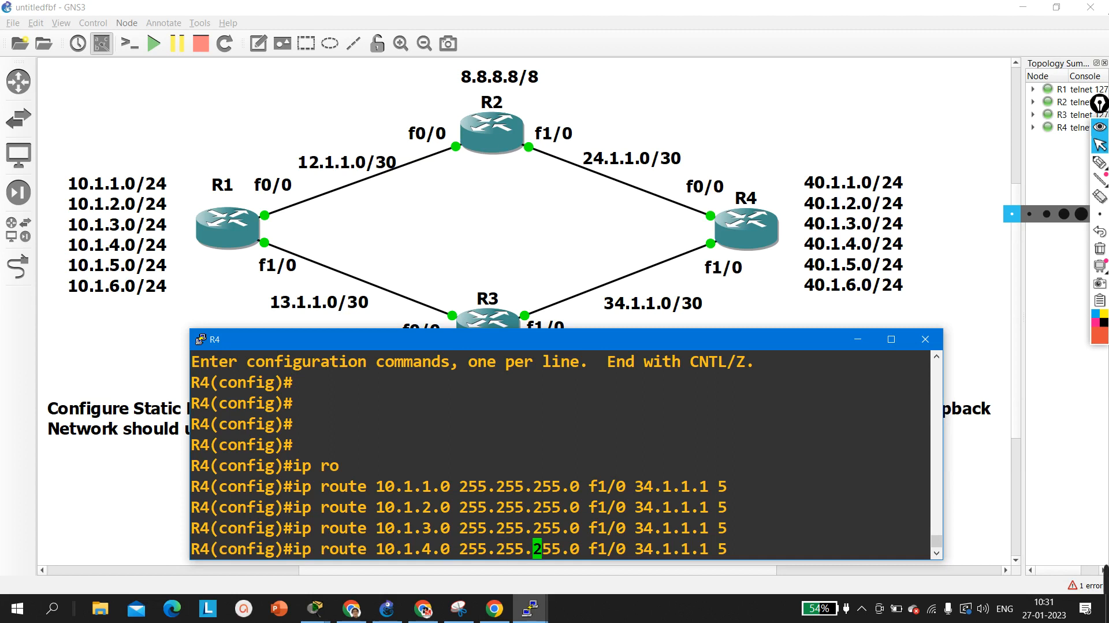
{"action": "key", "text": "BackSpace"}
{"action": "key", "text": "BackSpace"}
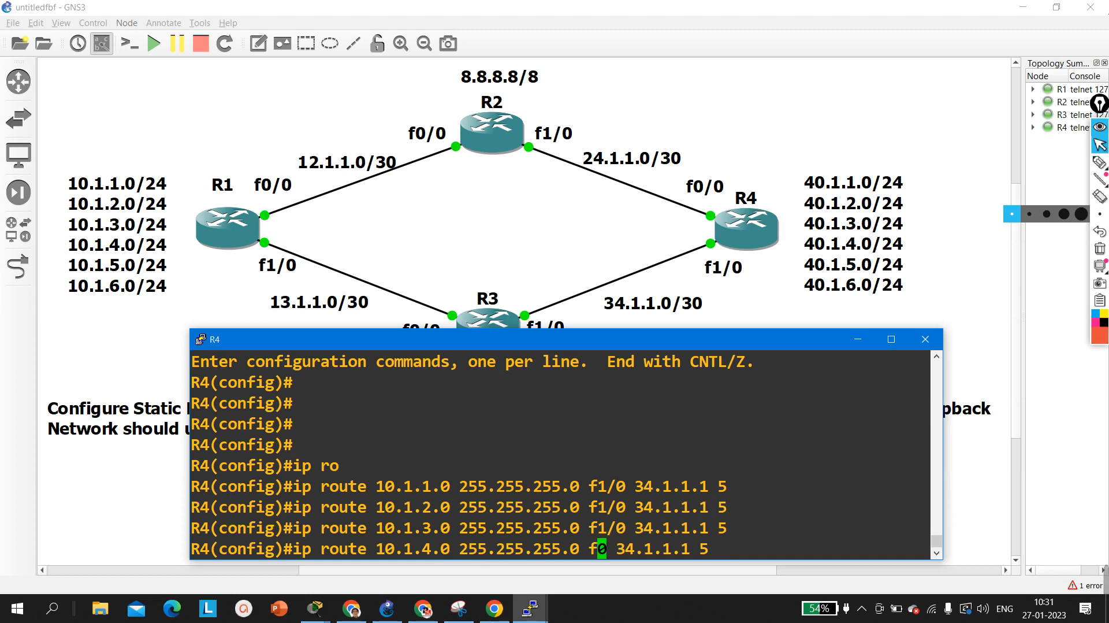
{"action": "type", "text": "0/"}
{"action": "left_click_drag", "start_coordinate": [751, 557], "coordinate": [714, 556]}
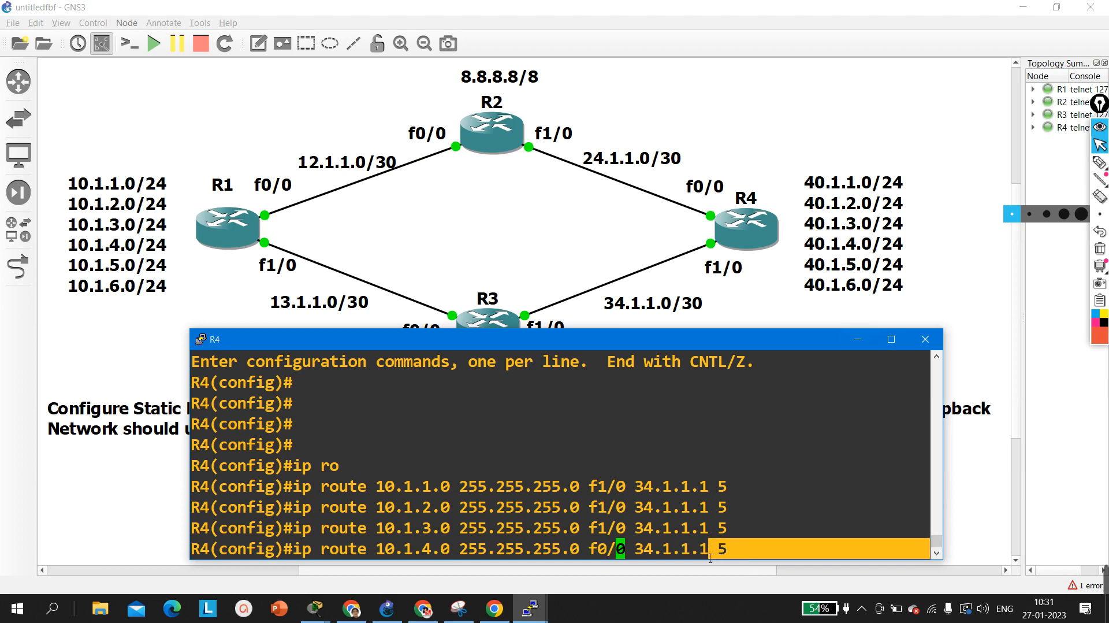
{"action": "left_click_drag", "start_coordinate": [386, 554], "coordinate": [728, 571]}
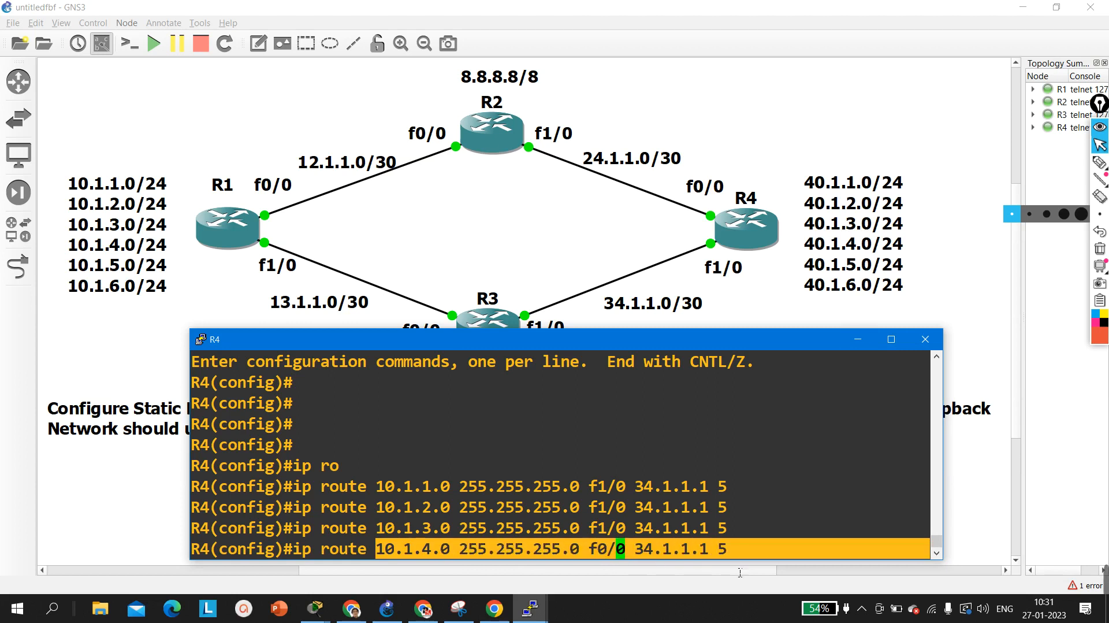
{"action": "left_click", "coordinate": [743, 553]}
{"action": "key", "text": "Return"}
{"action": "key", "text": "Return"}
{"action": "key", "text": "Return"}
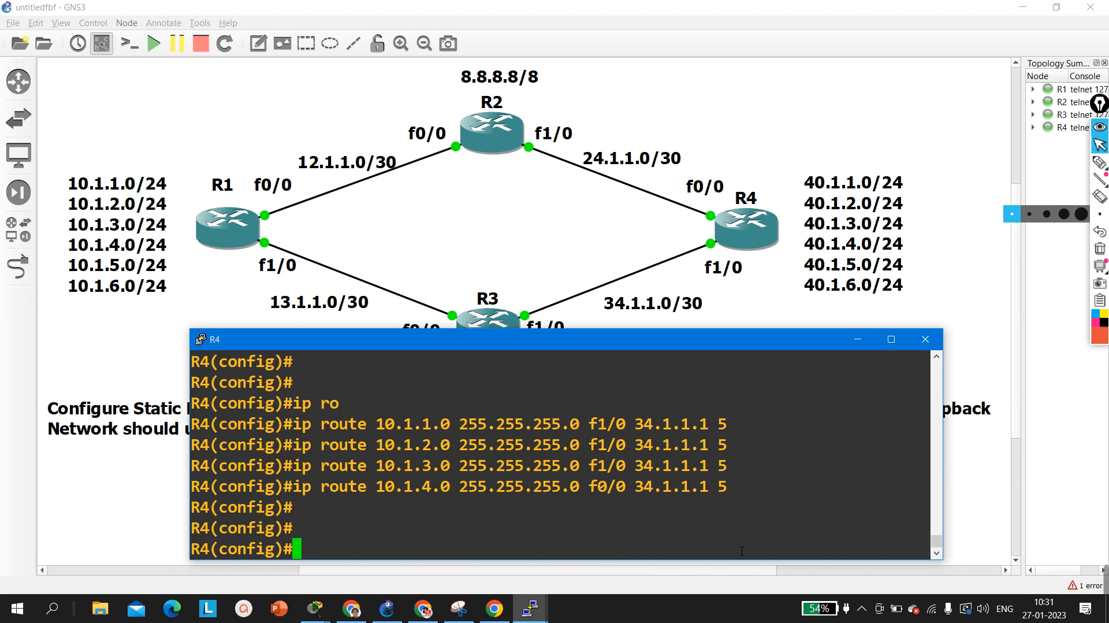
- Add a static route on R4 to 10.1.5.0 255.255.255.0 through f0/0 and next hop 34.1.1.1 with distance 5
{"action": "key", "text": "Up"}
{"action": "key", "text": "Left"}
{"action": "key", "text": "Left"}
{"action": "key", "text": "Left"}
{"action": "key", "text": "Left"}
{"action": "key", "text": "Left"}
{"action": "key", "text": "Left"}
{"action": "key", "text": "Left"}
{"action": "key", "text": "Left"}
{"action": "key", "text": "Left"}
{"action": "key", "text": "Left"}
{"action": "key", "text": "Left"}
{"action": "key", "text": "Left"}
{"action": "key", "text": "Left"}
{"action": "key", "text": "Left"}
{"action": "key", "text": "Left"}
{"action": "key", "text": "Left"}
{"action": "key", "text": "Left"}
{"action": "key", "text": "Left"}
{"action": "key", "text": "Left"}
{"action": "key", "text": "Left"}
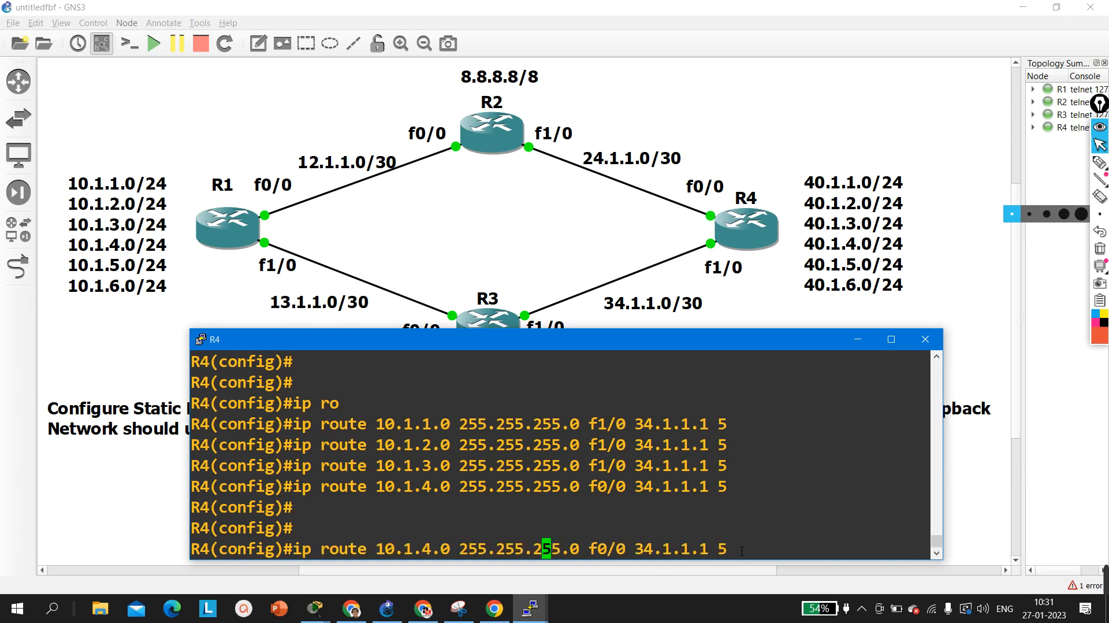
{"action": "key", "text": "Left"}
{"action": "key", "text": "Left"}
{"action": "key", "text": "Left"}
{"action": "key", "text": "Left"}
{"action": "key", "text": "Left"}
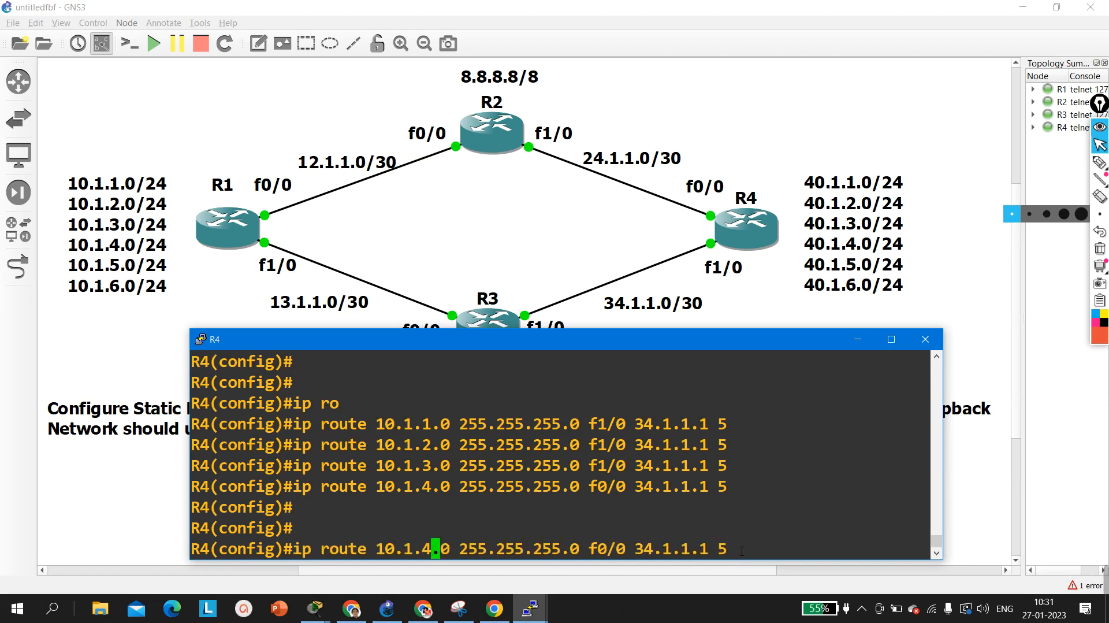
{"action": "key", "text": "BackSpace"}
{"action": "type", "text": "5"}
{"action": "key", "text": "Return"}
- Add the same distance-5 route on R4 for network 10.1.6.0 through f0/0 and next hop 34.1.1.1, and leave configuration mode
{"action": "key", "text": "Up"}
{"action": "key", "text": "Left"}
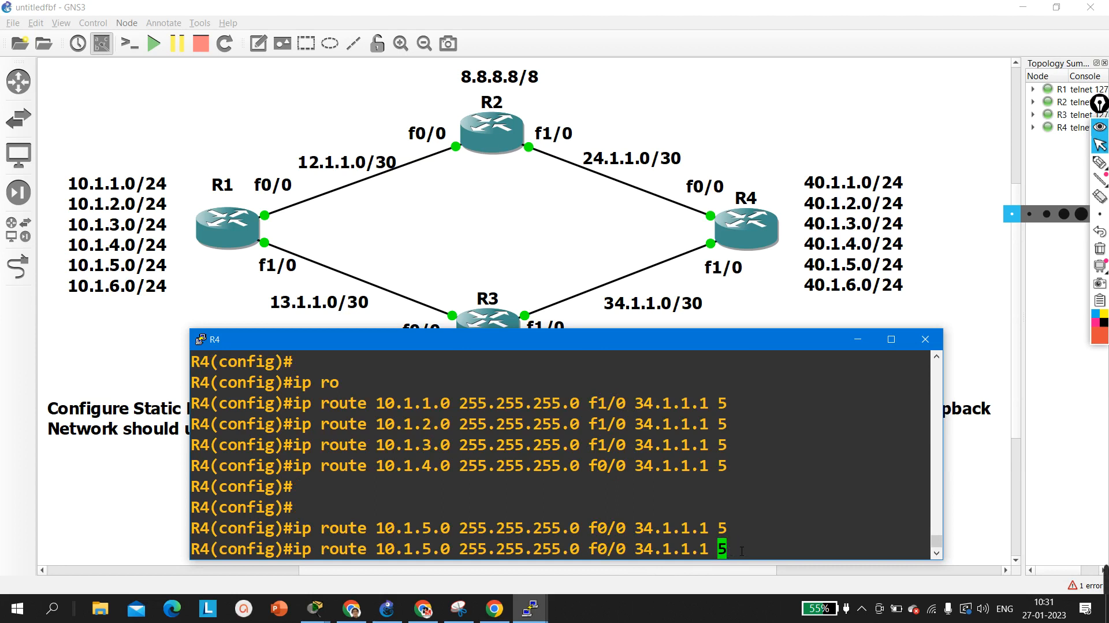
{"action": "key", "text": "Left"}
{"action": "key", "text": "Left"}
{"action": "key", "text": "Left"}
{"action": "key", "text": "Left"}
{"action": "key", "text": "Left"}
{"action": "key", "text": "Left"}
{"action": "key", "text": "Left"}
{"action": "key", "text": "Left"}
{"action": "key", "text": "Left"}
{"action": "key", "text": "Left"}
{"action": "key", "text": "Left"}
{"action": "key", "text": "Left"}
{"action": "key", "text": "Left"}
{"action": "key", "text": "Left"}
{"action": "key", "text": "Left"}
{"action": "key", "text": "Left"}
{"action": "key", "text": "Left"}
{"action": "key", "text": "Left"}
{"action": "key", "text": "Left"}
{"action": "key", "text": "Left"}
{"action": "key", "text": "Delete"}
{"action": "type", "text": "6"}
{"action": "key", "text": "Return"}
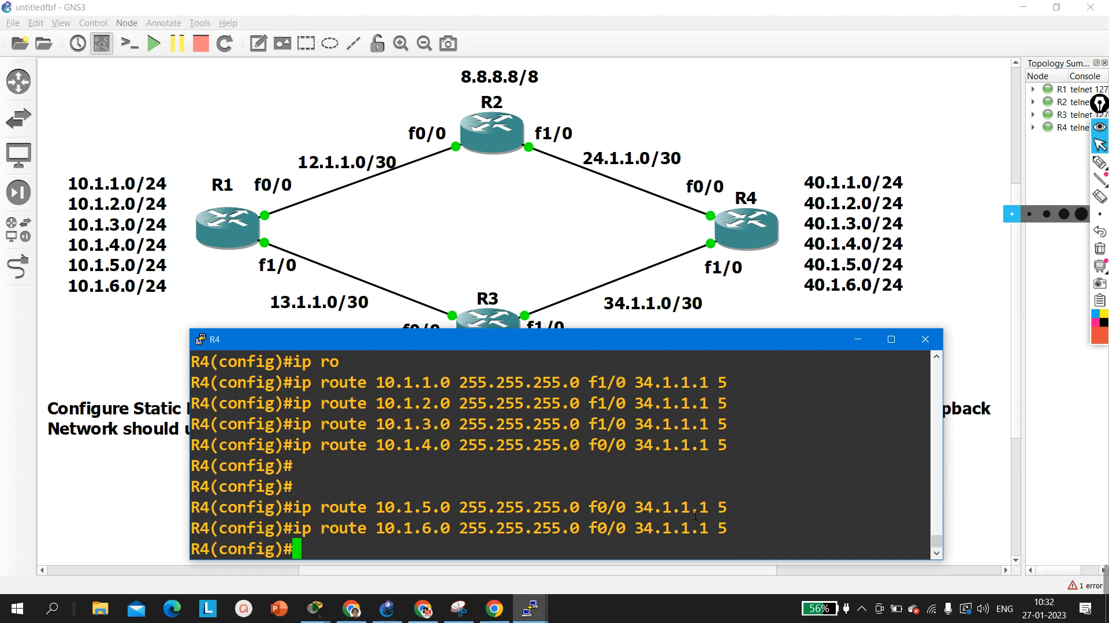
{"action": "key", "text": "Return"}
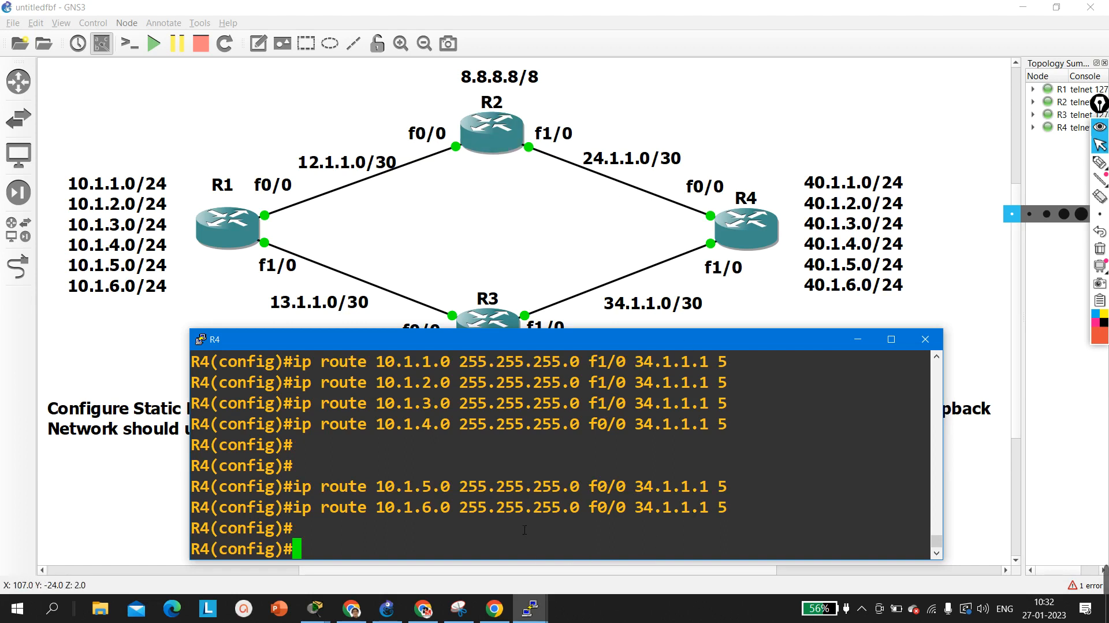
{"action": "key", "text": "ctrl+z"}
{"action": "key", "text": "Return"}
{"action": "key", "text": "Return"}
{"action": "key", "text": "Return"}
{"action": "key", "text": "Return"}
{"action": "key", "text": "Return"}
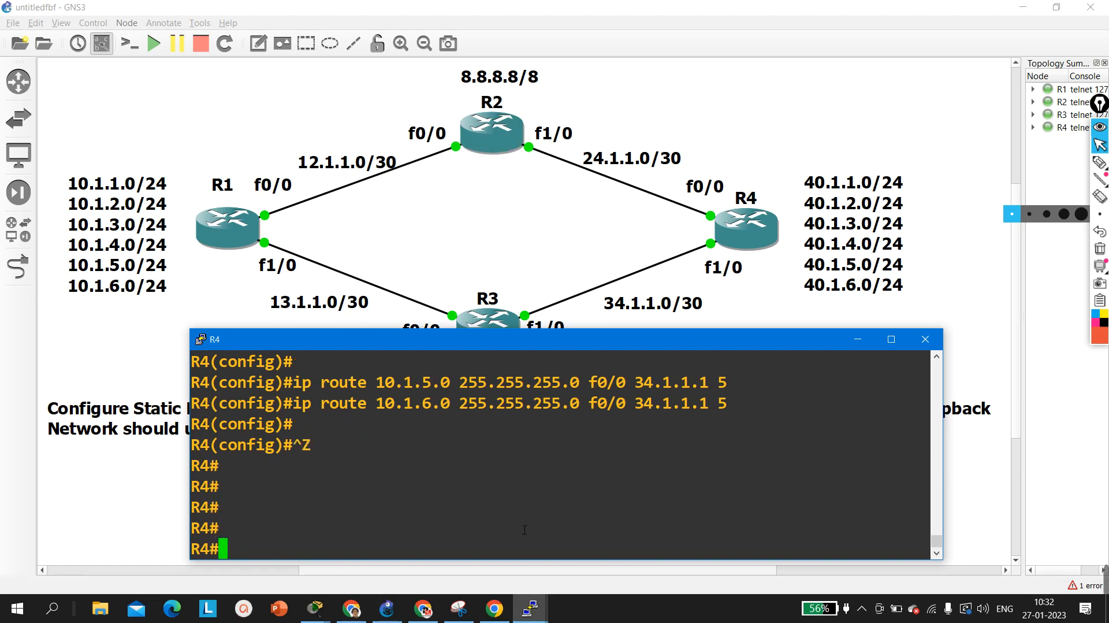
- Display R4's static routing table and examine the next hops for networks 10.1.1.0 to 10.1.3.0
{"action": "type", "text": "sh"}
{"action": "key", "text": "Tab"}
{"action": "type", "text": "ip ro"}
{"action": "key", "text": "Tab"}
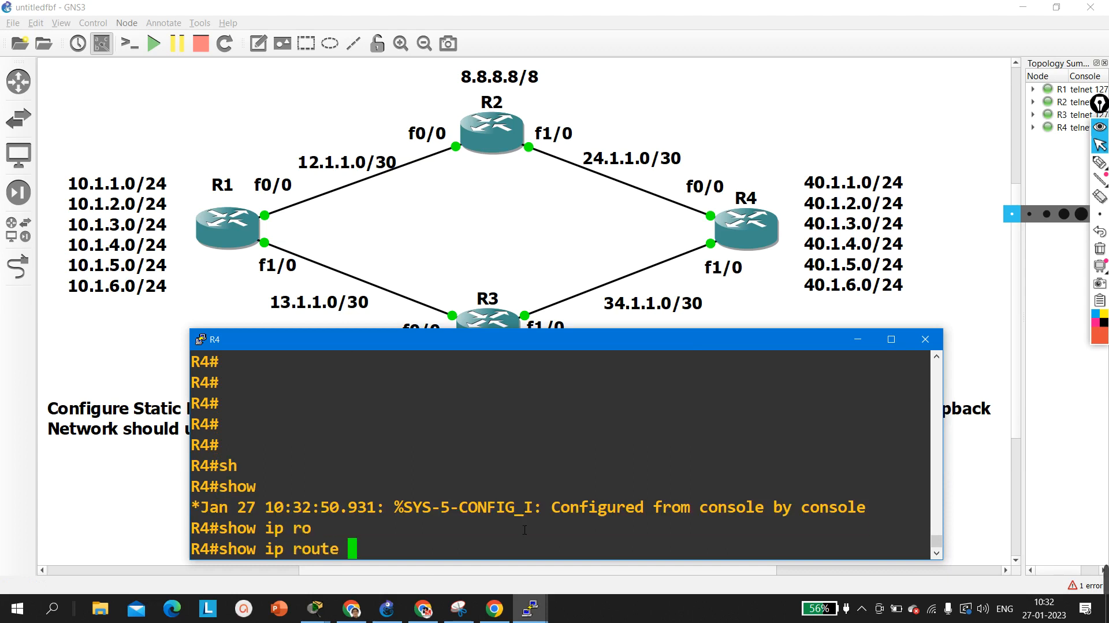
{"action": "type", "text": "st"}
{"action": "key", "text": "Tab"}
{"action": "key", "text": "Return"}
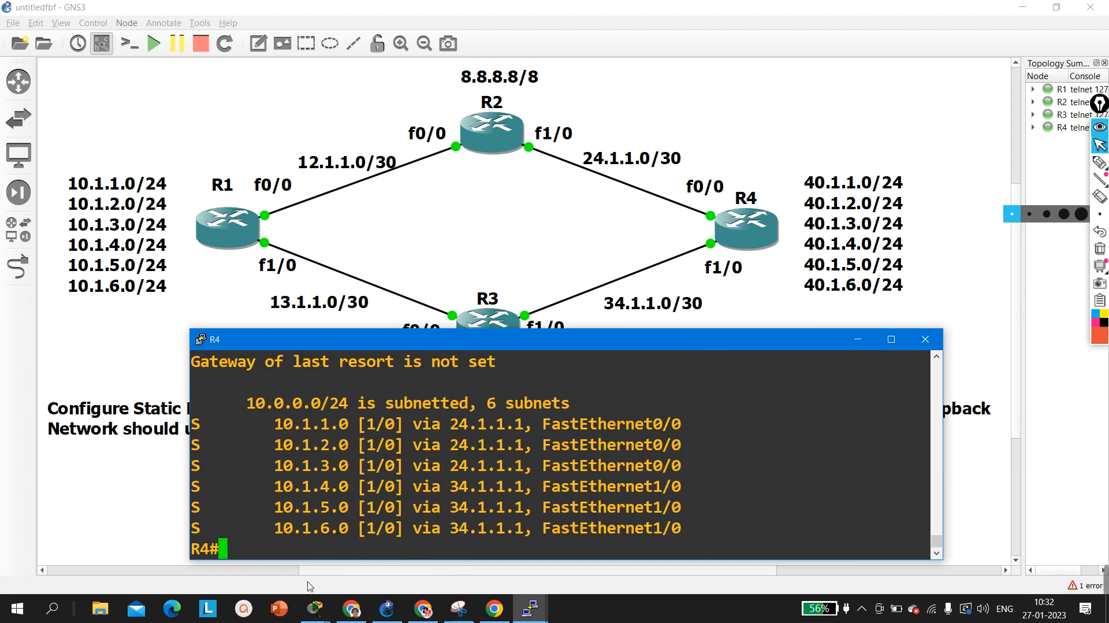
{"action": "left_click_drag", "start_coordinate": [238, 428], "coordinate": [700, 469]}
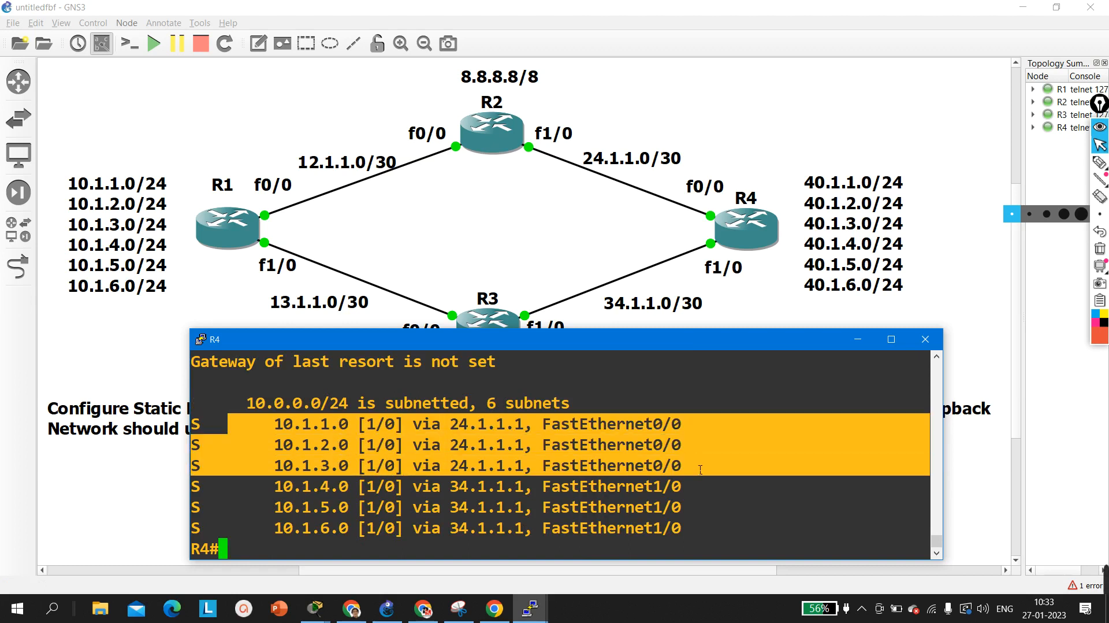
{"action": "left_click", "coordinate": [700, 469]}
- Shut down interface f0/0 on R4 and return to privileged mode
{"action": "type", "text": "conf"}
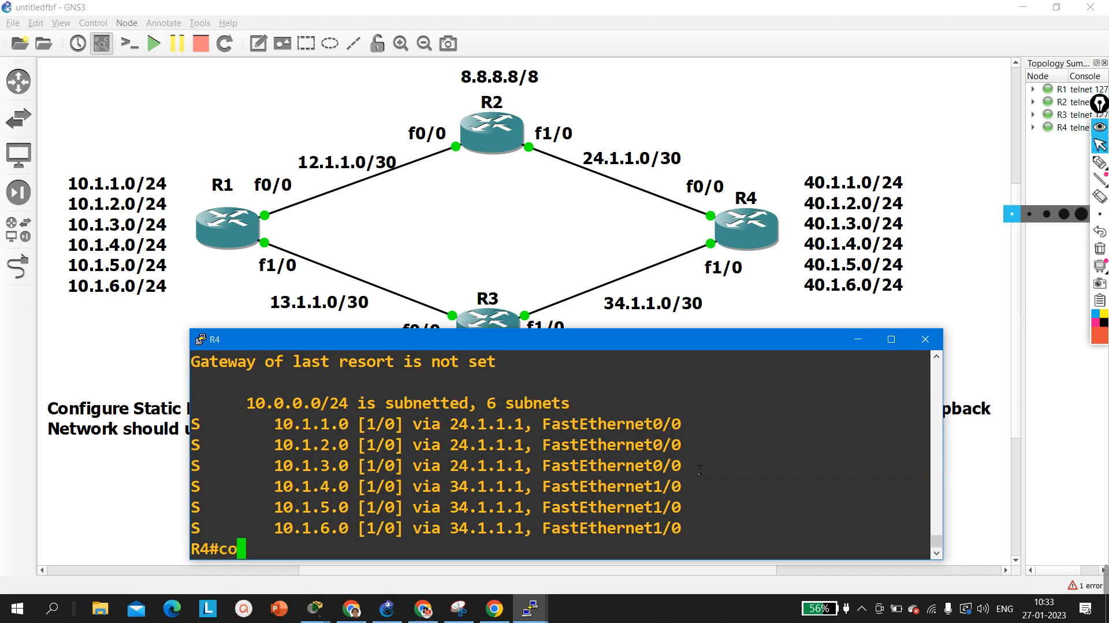
{"action": "key", "text": "Tab"}
{"action": "key", "text": "Return"}
{"action": "key", "text": "Return"}
{"action": "key", "text": "Return"}
{"action": "type", "text": "int f0/0"}
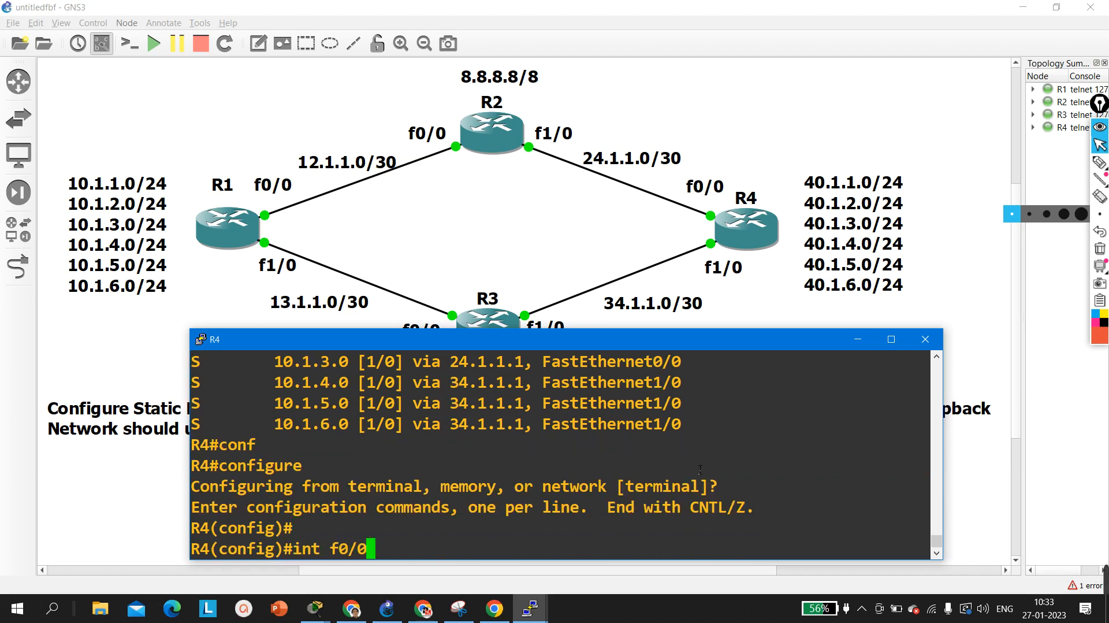
{"action": "key", "text": "Return"}
{"action": "type", "text": "sgh"}
{"action": "key", "text": "Tab"}
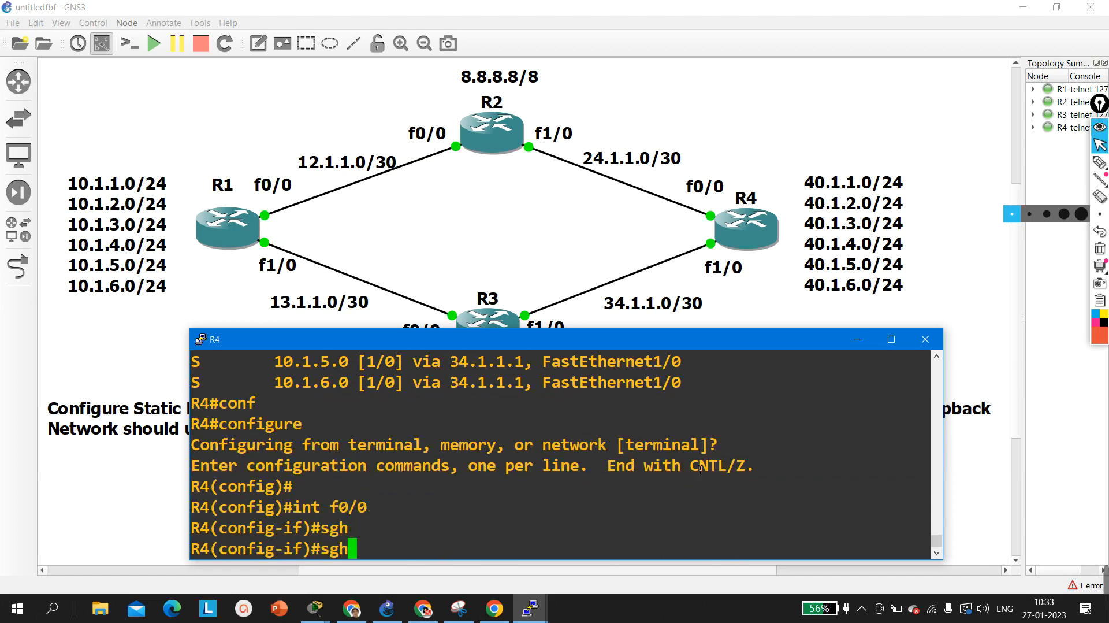
{"action": "key", "text": "BackSpace"}
{"action": "key", "text": "BackSpace"}
{"action": "type", "text": "h"}
{"action": "key", "text": "Tab"}
{"action": "key", "text": "Return"}
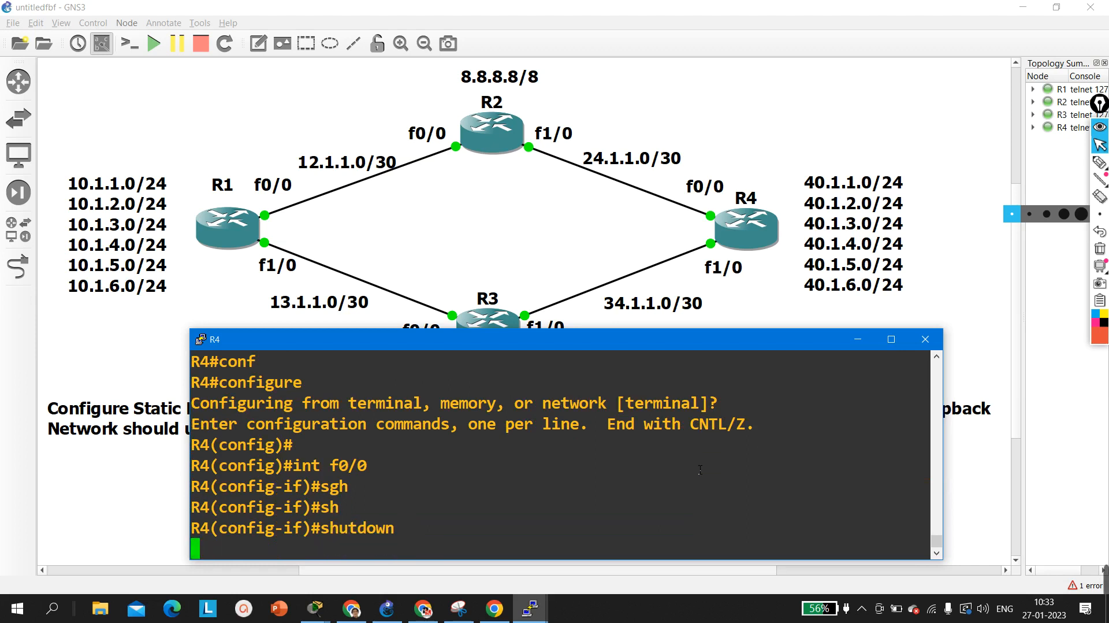
{"action": "key", "text": "ctrl+z"}
{"action": "key", "text": "Return"}
{"action": "key", "text": "Return"}
- Display R4's static routes again and check the distance and next hop of all six 10.1.x.0 networks
{"action": "key", "text": "Up"}
{"action": "key", "text": "Up"}
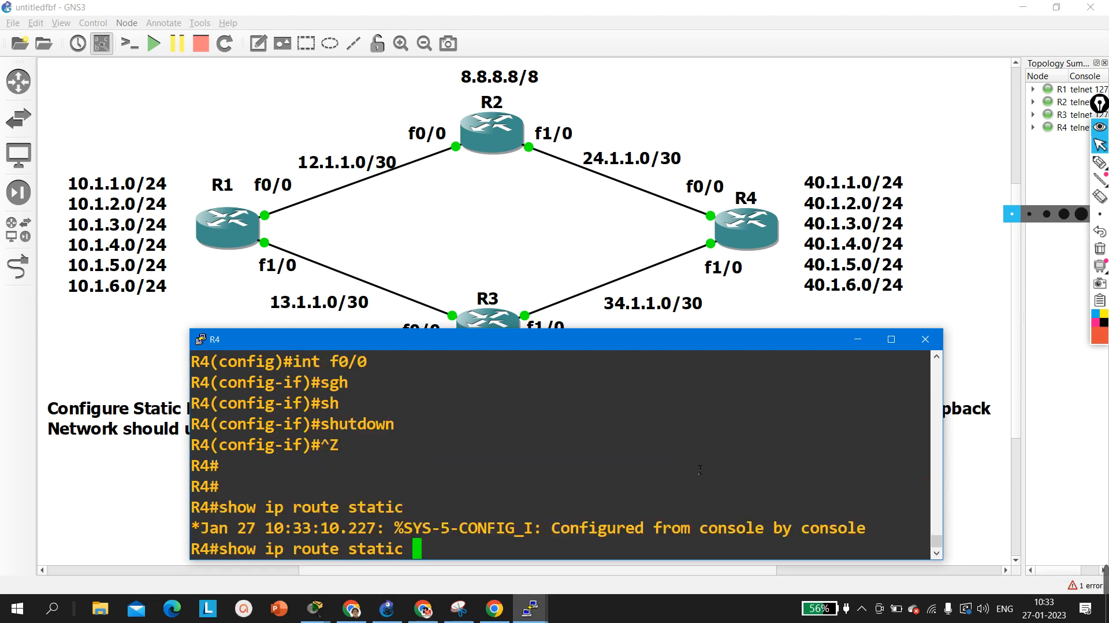
{"action": "key", "text": "Return"}
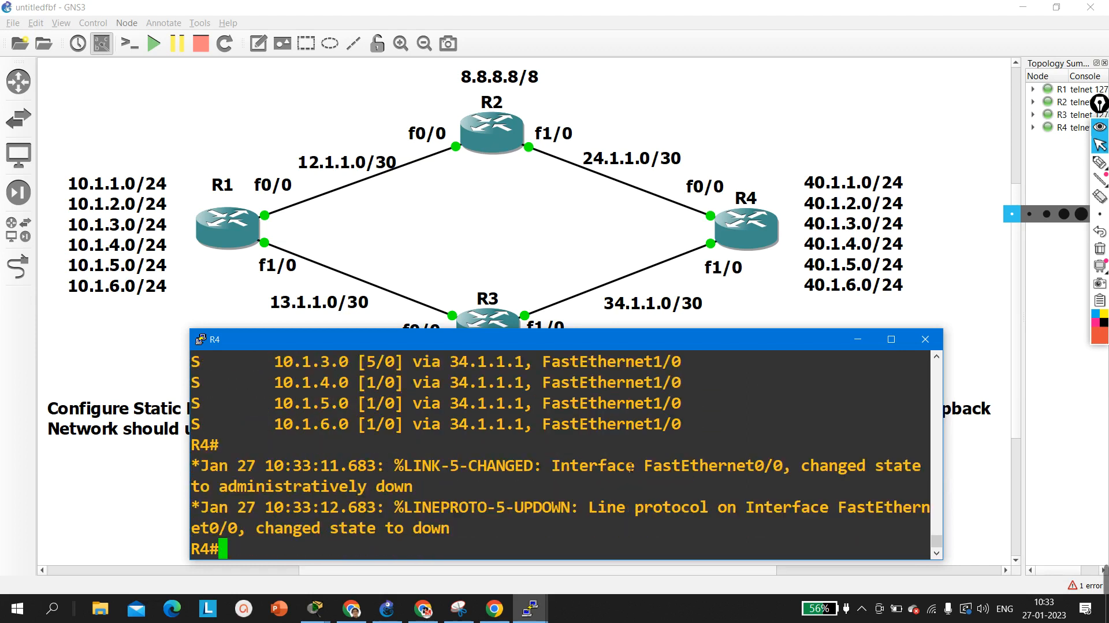
{"action": "key", "text": "Up"}
{"action": "key", "text": "Return"}
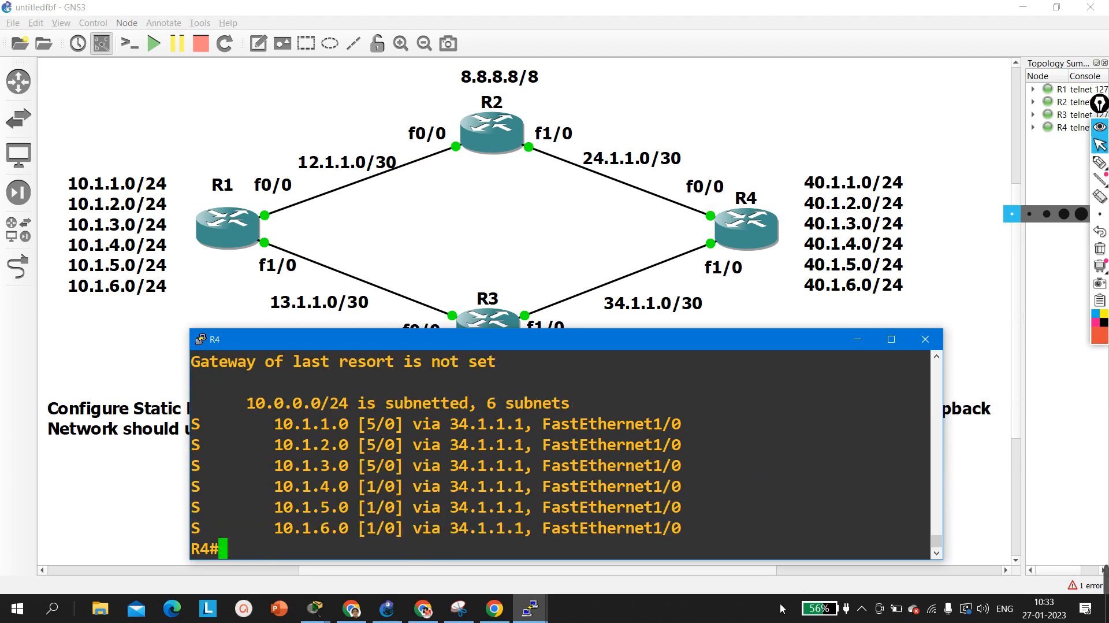
{"action": "left_click_drag", "start_coordinate": [693, 534], "coordinate": [207, 425]}
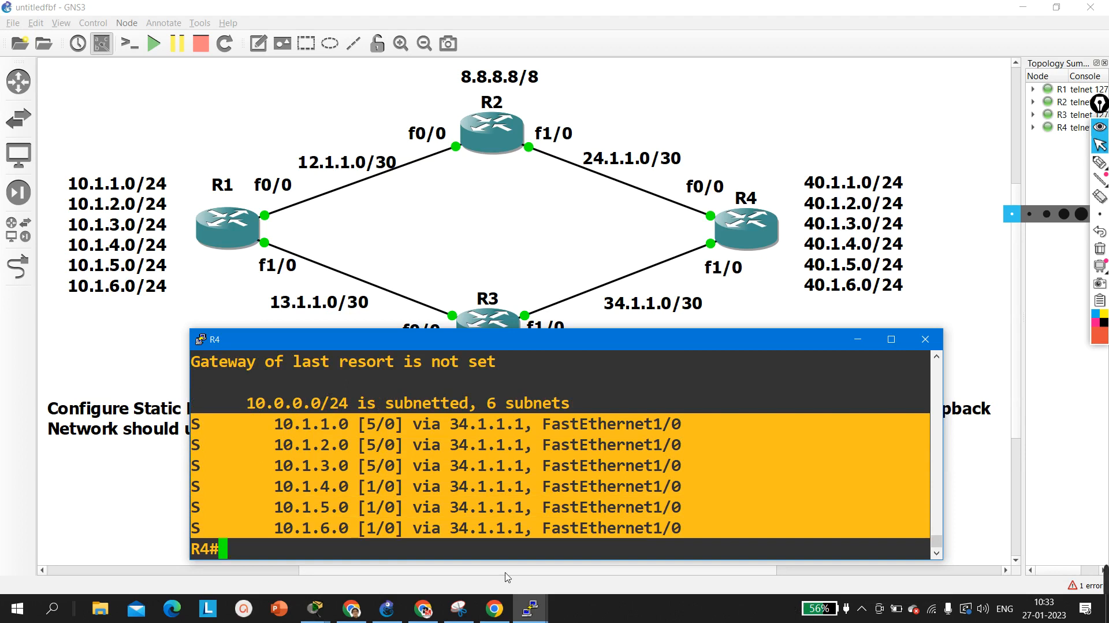
{"action": "left_click", "coordinate": [530, 612]}
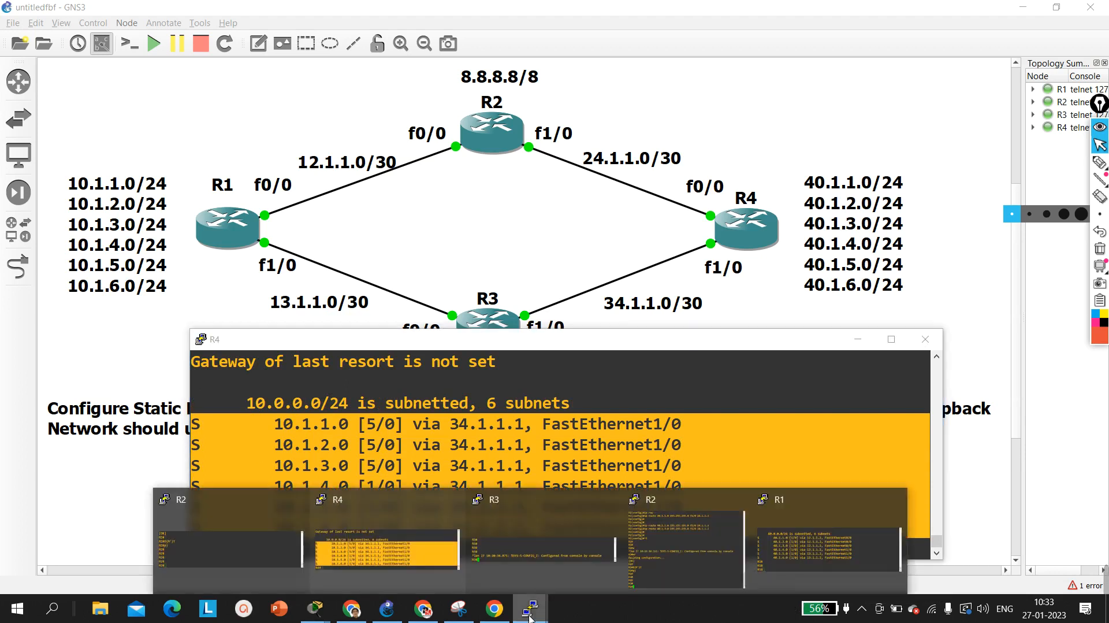
{"action": "left_click", "coordinate": [440, 464]}
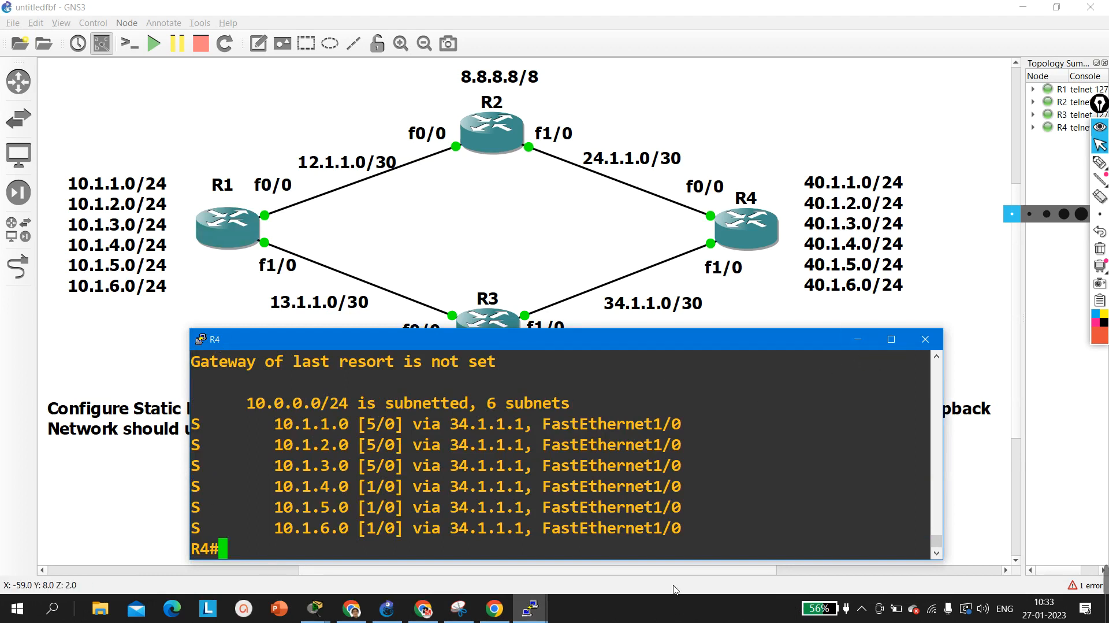
- Re-enable interface f0/0 on R4 with no shutdown and return to privileged mode
{"action": "key", "text": "Return"}
{"action": "type", "text": "conf"}
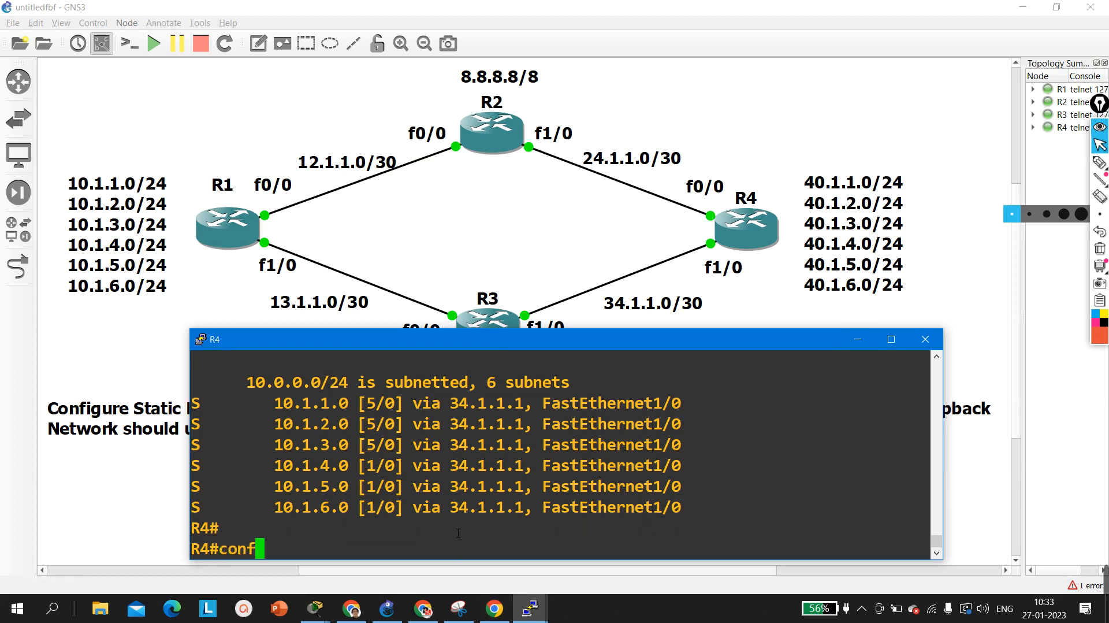
{"action": "key", "text": "Tab"}
{"action": "key", "text": "Return"}
{"action": "key", "text": "Return"}
{"action": "key", "text": "Return"}
{"action": "key", "text": "Return"}
{"action": "type", "text": "int f0/0"}
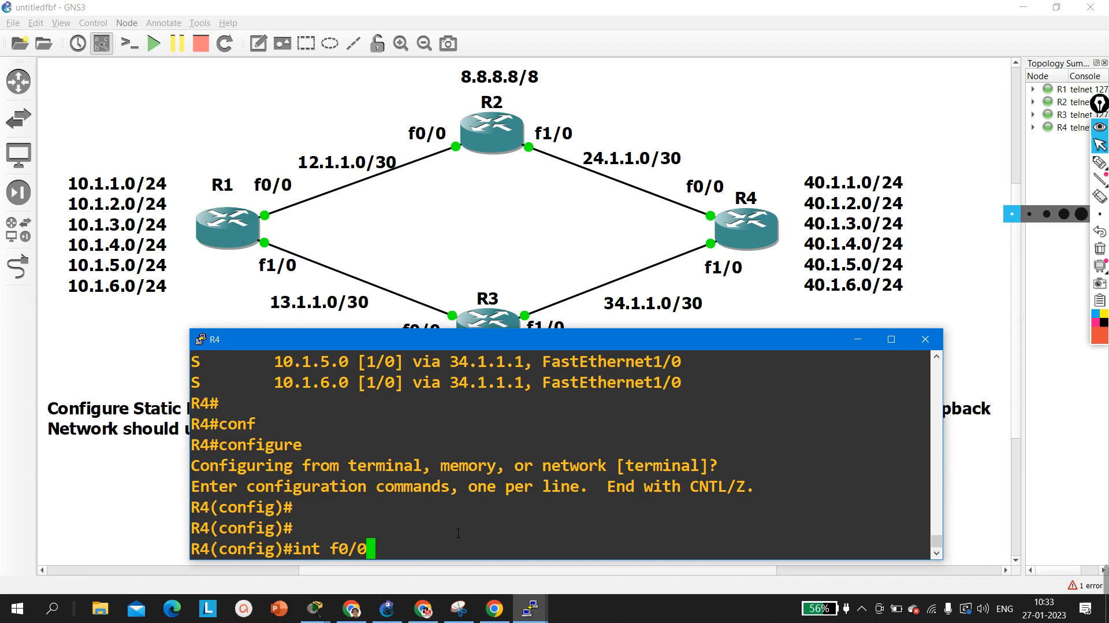
{"action": "key", "text": "Return"}
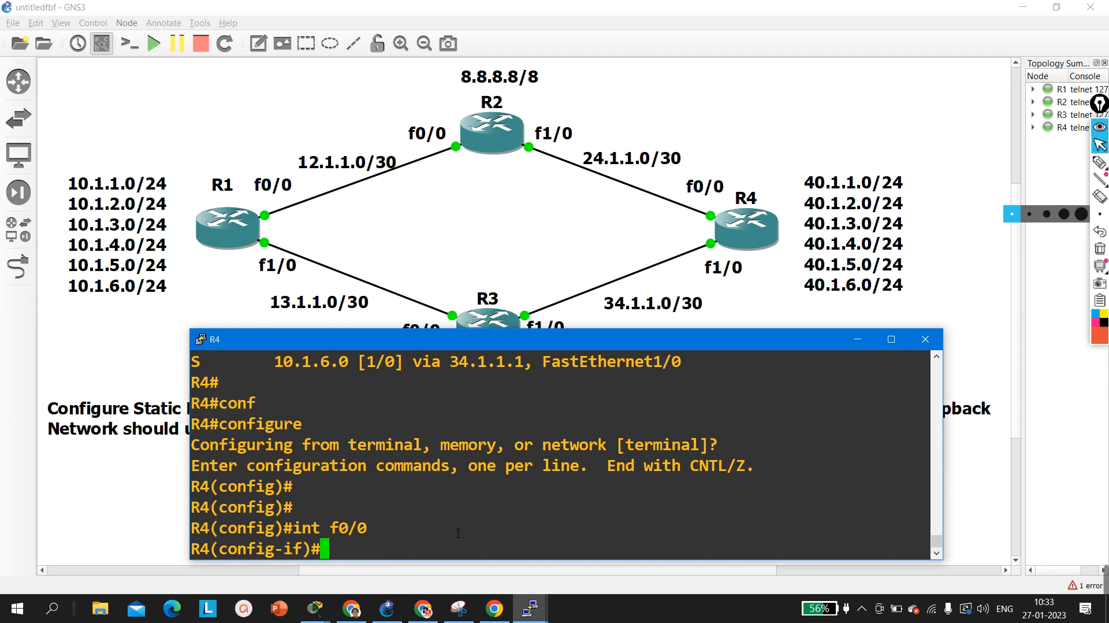
{"action": "type", "text": "no sh"}
{"action": "key", "text": "Tab"}
{"action": "key", "text": "Return"}
{"action": "key", "text": "Return"}
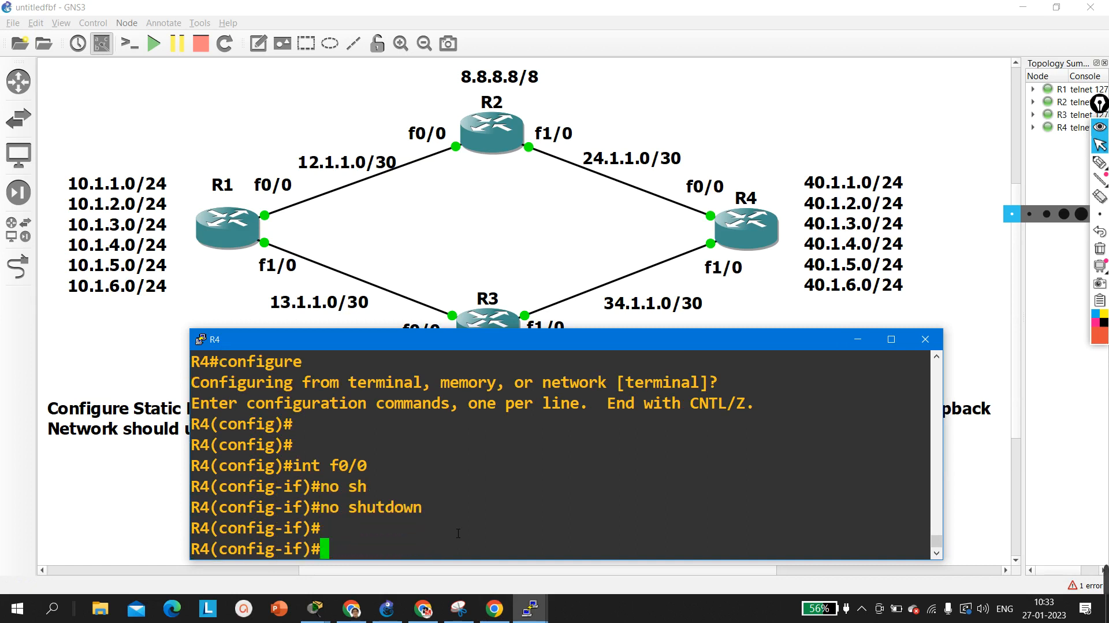
{"action": "key", "text": "ctrl+z"}
{"action": "key", "text": "Return"}
{"action": "key", "text": "Return"}
{"action": "key", "text": "Return"}
- Switch to R1's console, shut down its interface f0/0, and return to privileged mode
{"action": "left_click", "coordinate": [528, 608]}
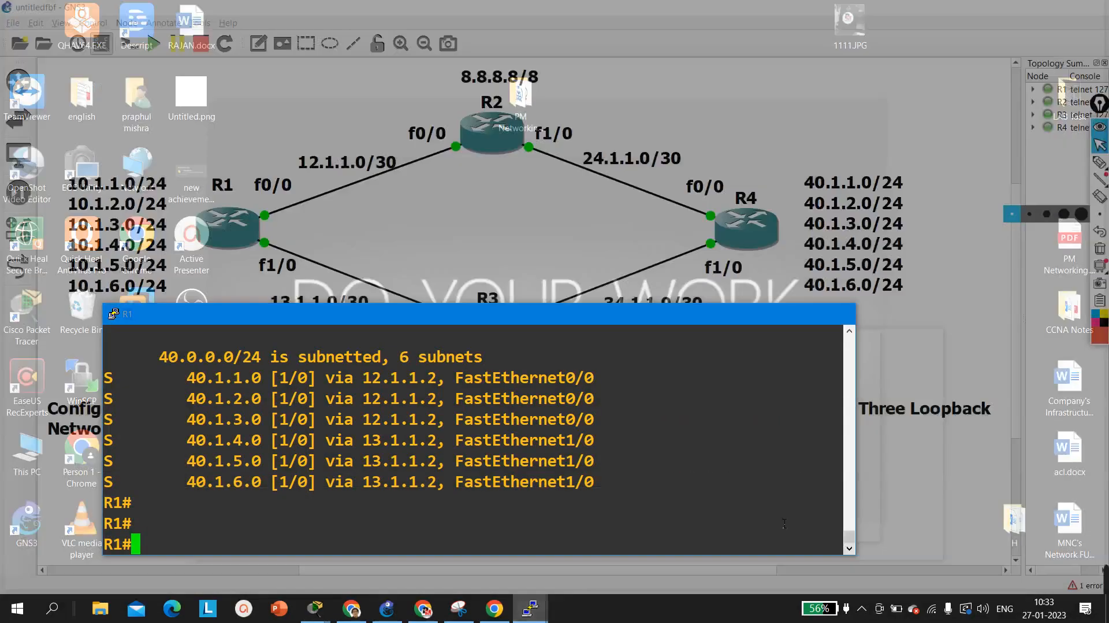
{"action": "left_click", "coordinate": [766, 545]}
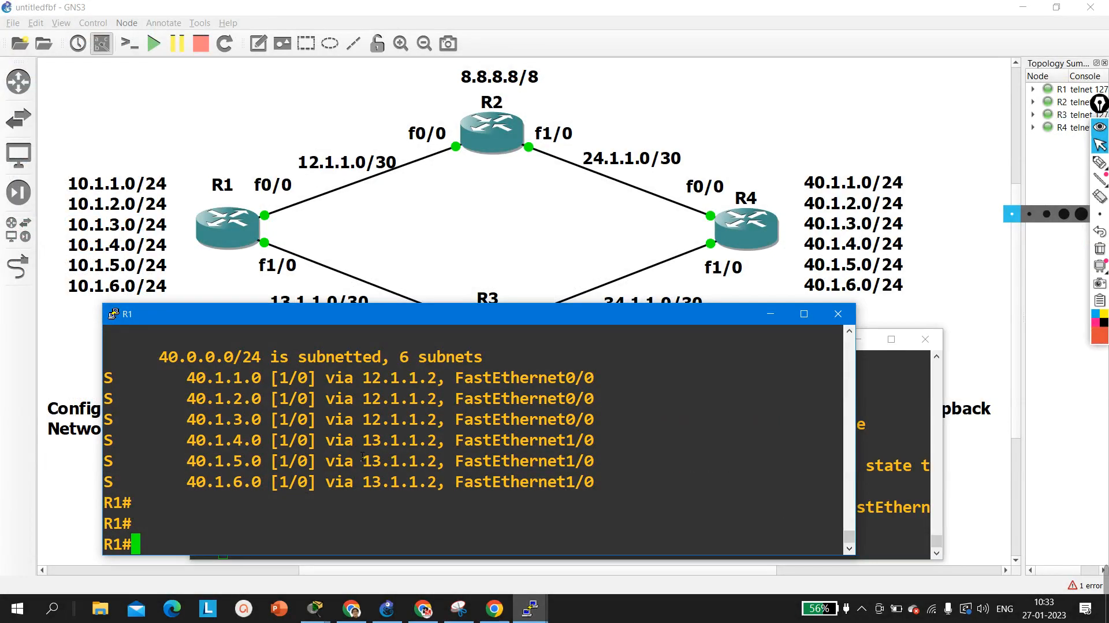
{"action": "key", "text": "Return"}
{"action": "key", "text": "Return"}
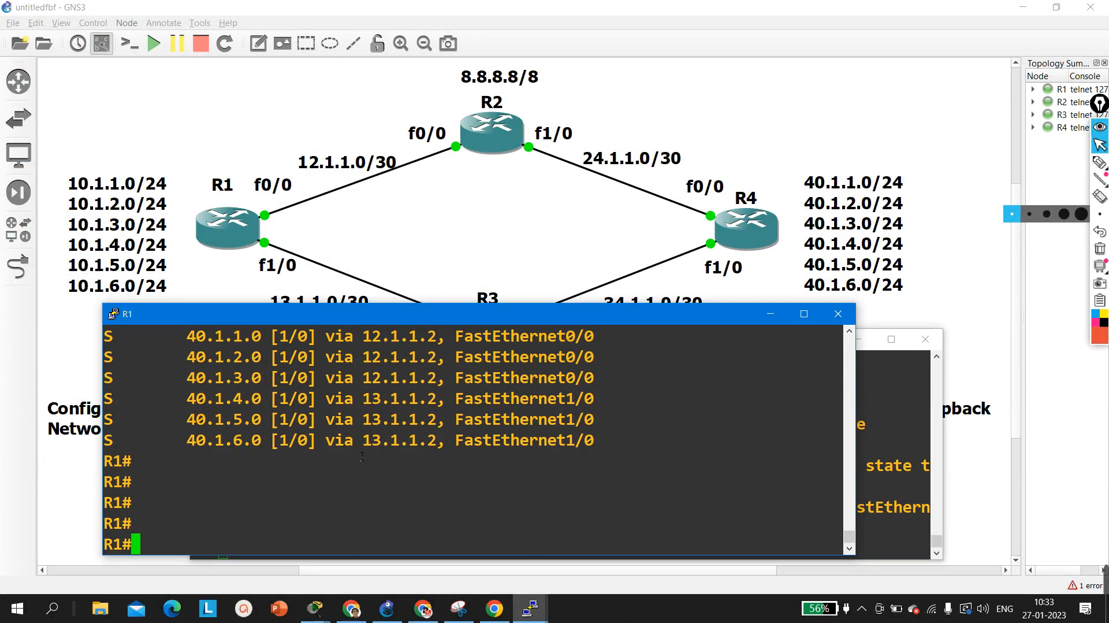
{"action": "type", "text": "co"}
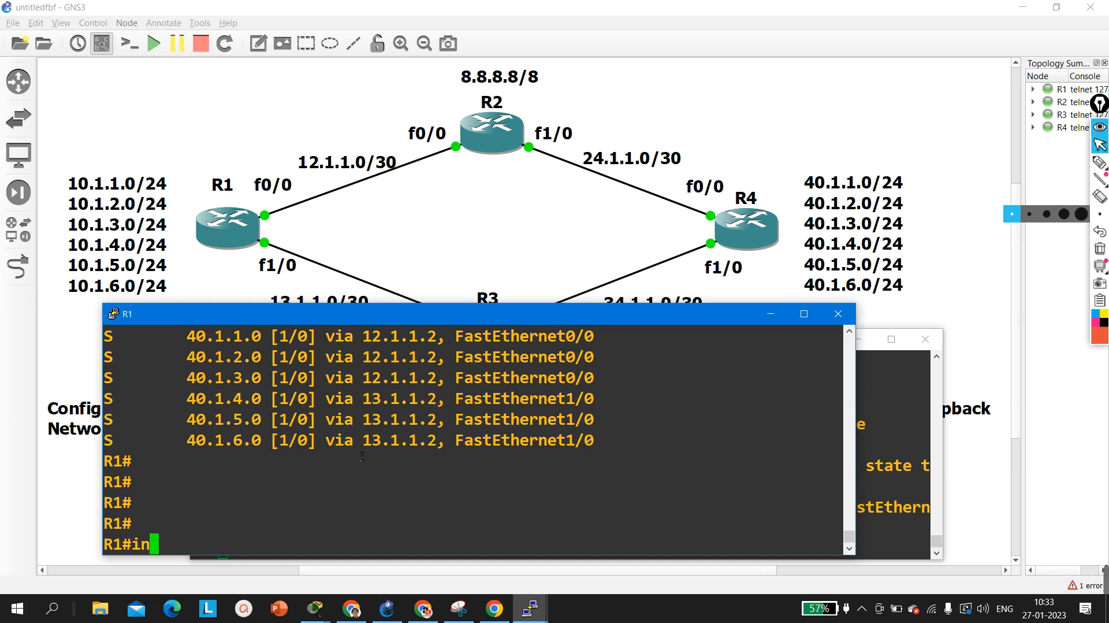
{"action": "type", "text": "nf"}
{"action": "key", "text": "Tab"}
{"action": "key", "text": "Return"}
{"action": "key", "text": "Return"}
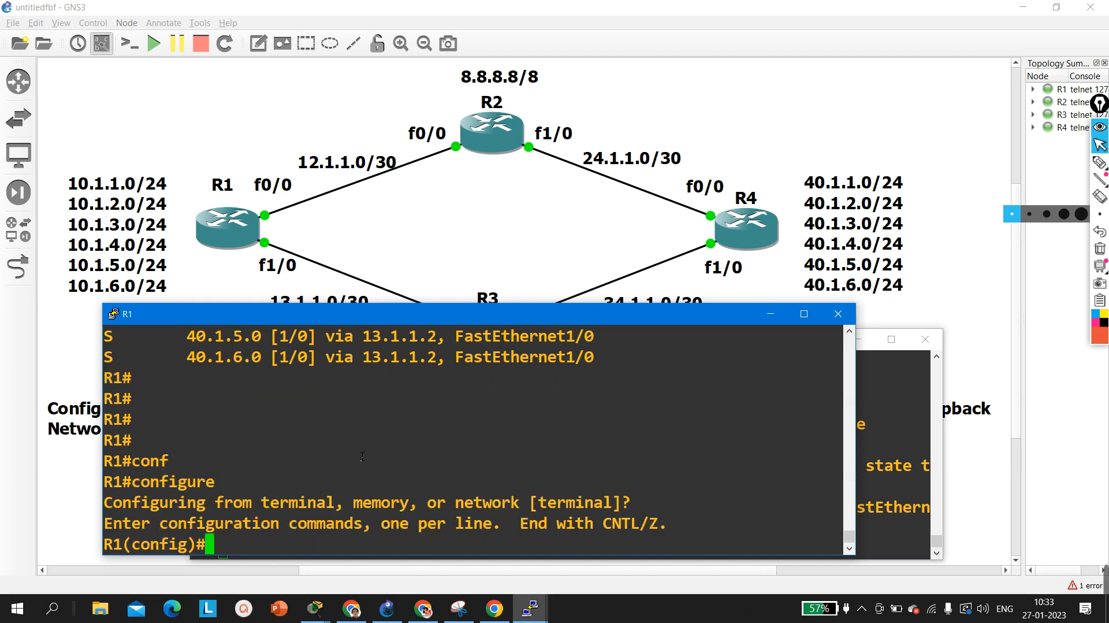
{"action": "key", "text": "Return"}
{"action": "key", "text": "Return"}
{"action": "type", "text": "int f0/0"}
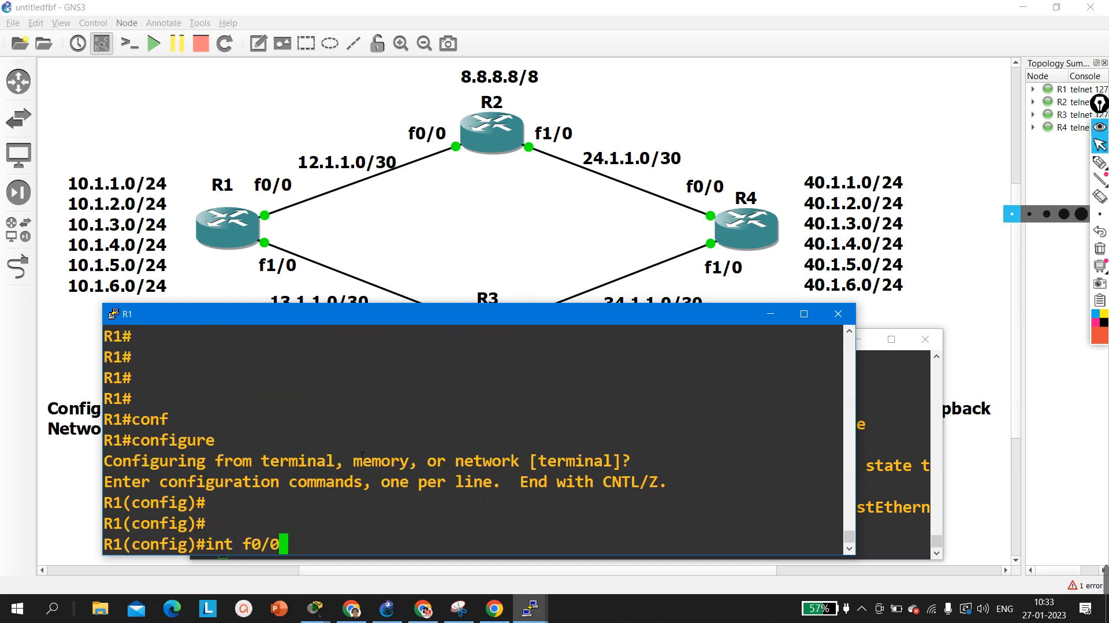
{"action": "key", "text": "Return"}
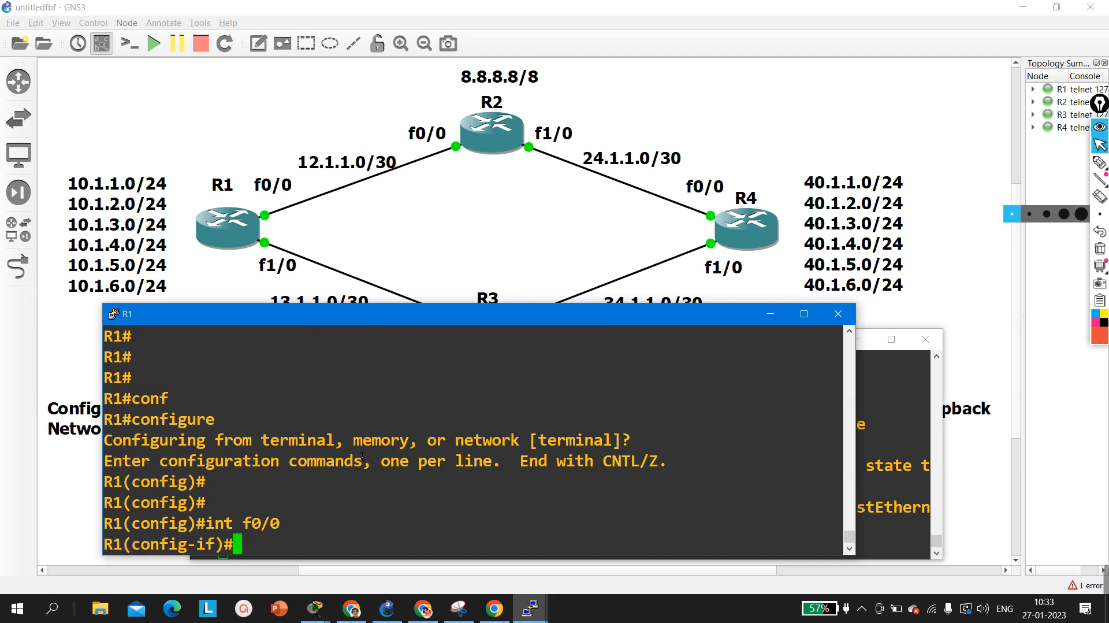
{"action": "type", "text": "sh"}
{"action": "key", "text": "Tab"}
{"action": "key", "text": "Return"}
{"action": "key", "text": "Return"}
{"action": "key", "text": "Return"}
{"action": "key", "text": "Return"}
{"action": "key", "text": "ctrl+z"}
{"action": "key", "text": "Return"}
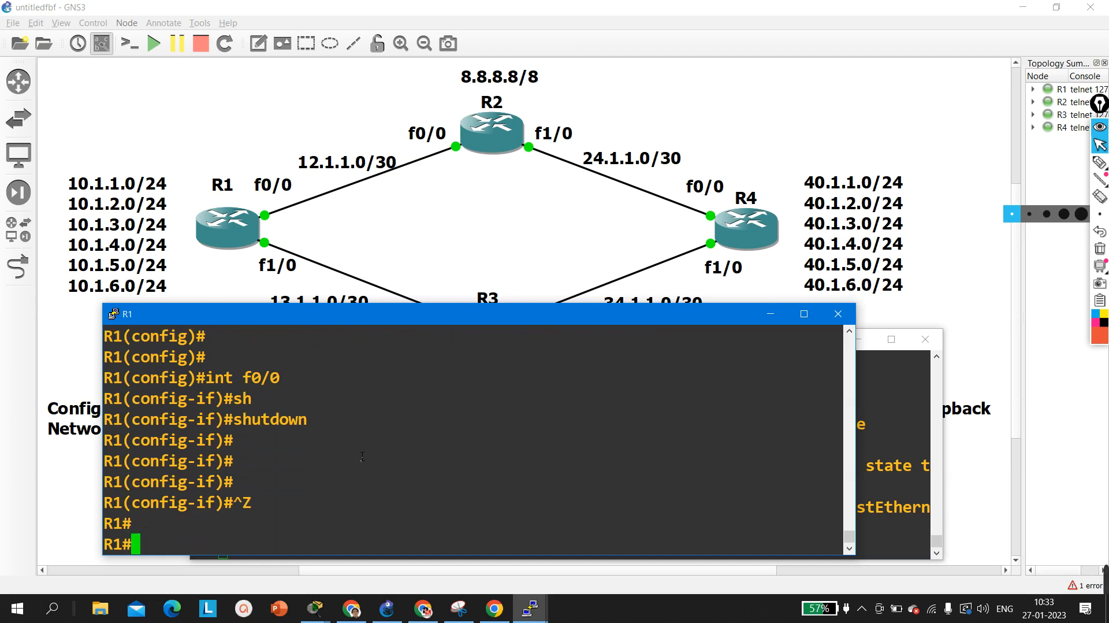
{"action": "key", "text": "Return"}
{"action": "key", "text": "Return"}
- Display R1's static routing table and examine the distance and next hop of the 40.1.1.0 route
{"action": "type", "text": "sh"}
{"action": "key", "text": "Tab"}
{"action": "type", "text": "ip ro"}
{"action": "key", "text": "Tab"}
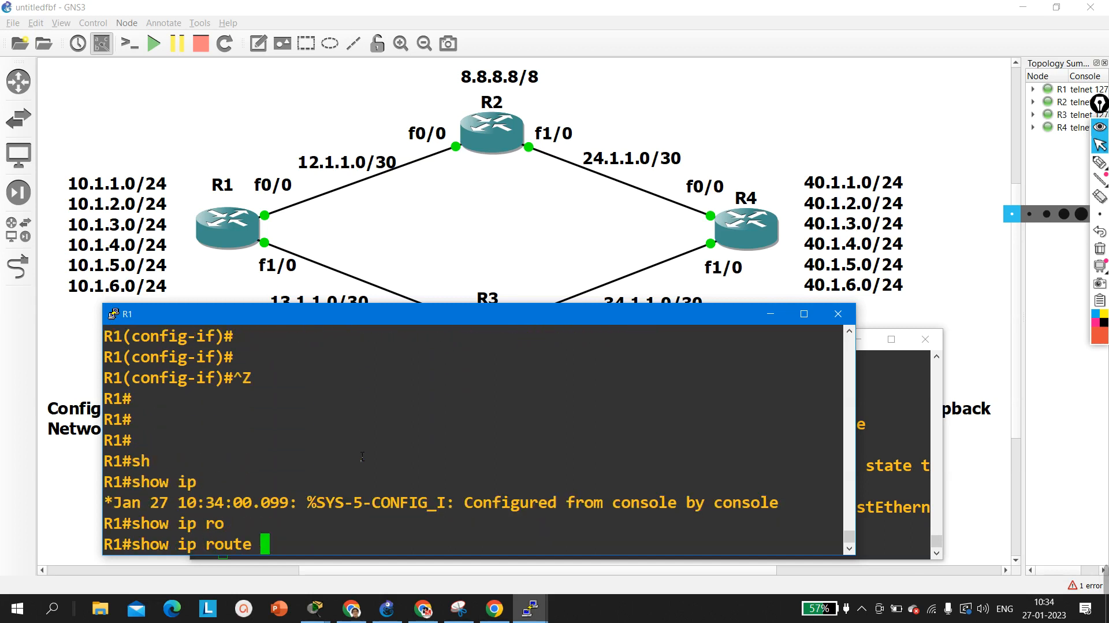
{"action": "type", "text": "st"}
{"action": "key", "text": "Tab"}
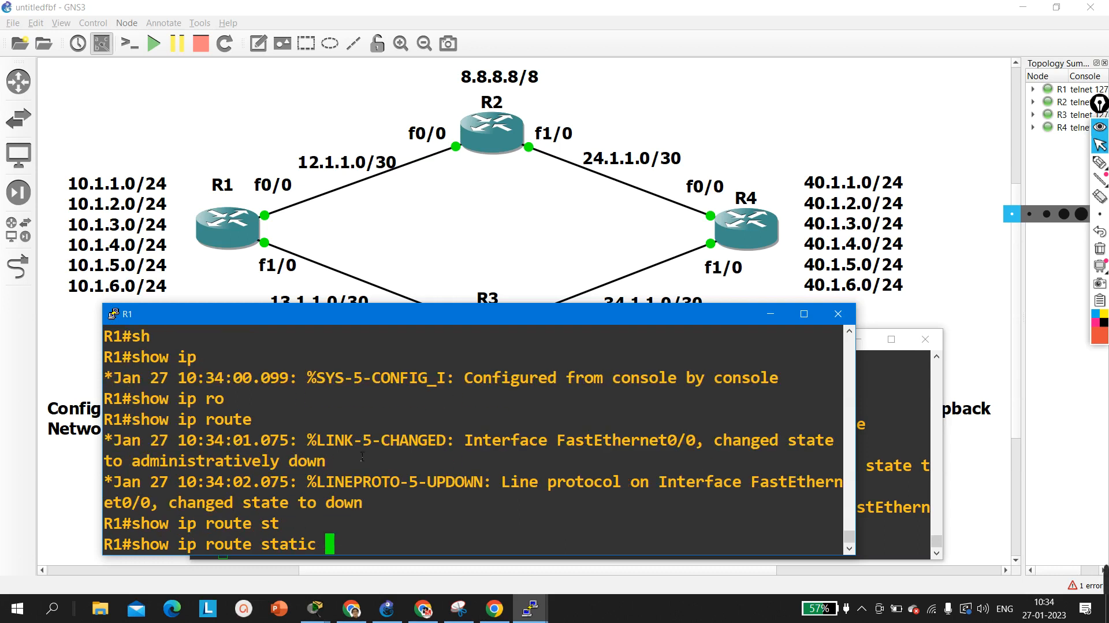
{"action": "key", "text": "Return"}
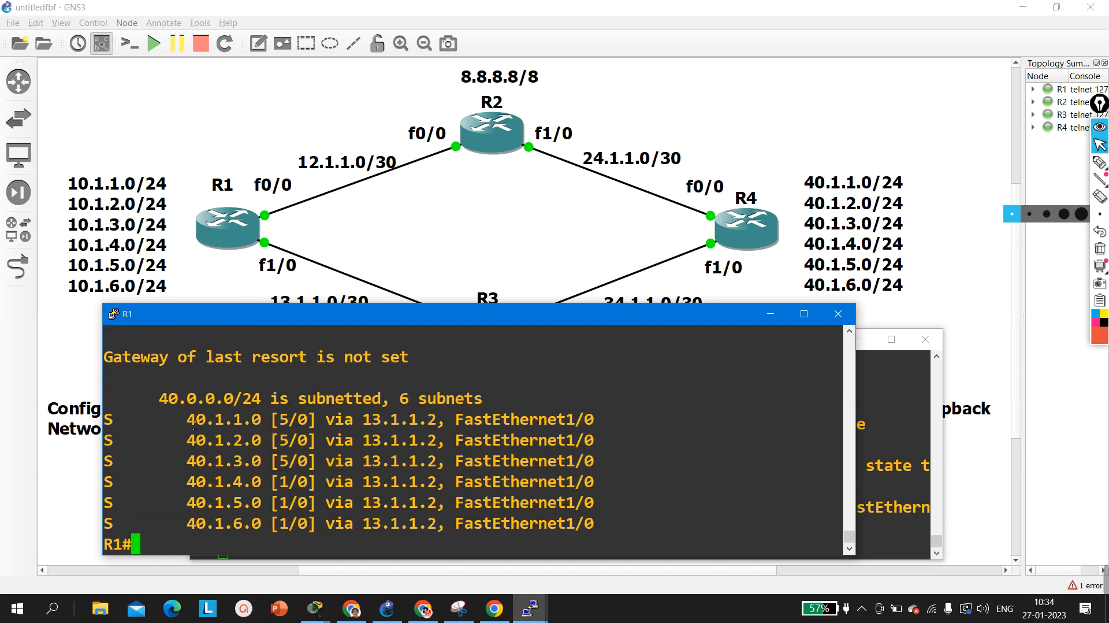
{"action": "left_click_drag", "start_coordinate": [195, 426], "coordinate": [420, 428]}
{"action": "left_click", "coordinate": [419, 428]}
- Ping 40.1.1.1 from R1 using loopback l1 as the source, and recall the same ping command
{"action": "key", "text": "Return"}
{"action": "type", "text": "ping "}
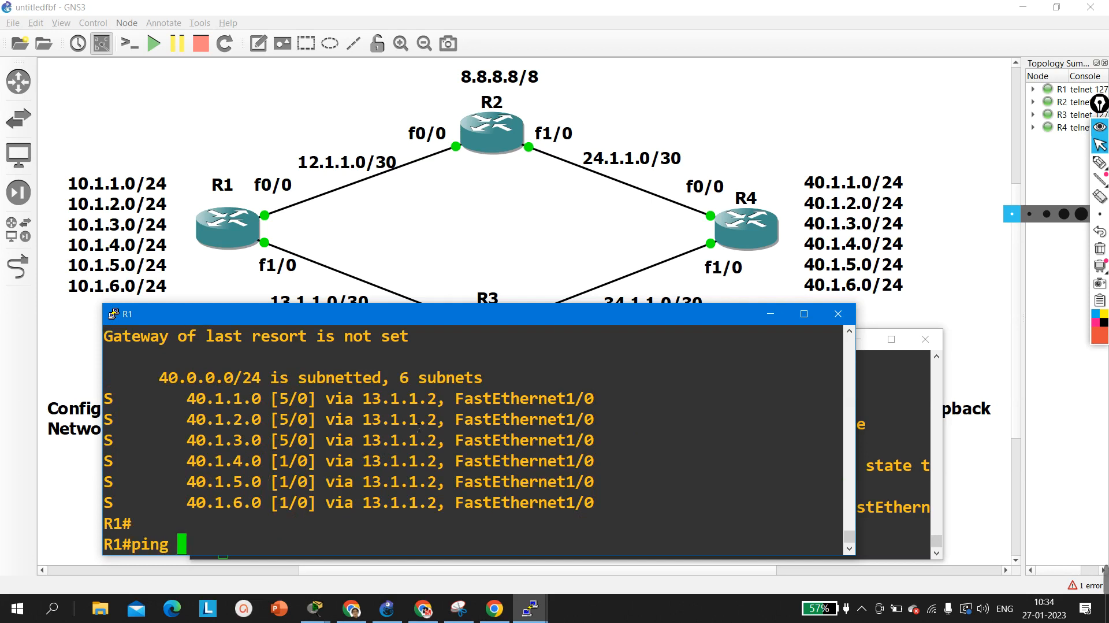
{"action": "type", "text": "40.1.1."}
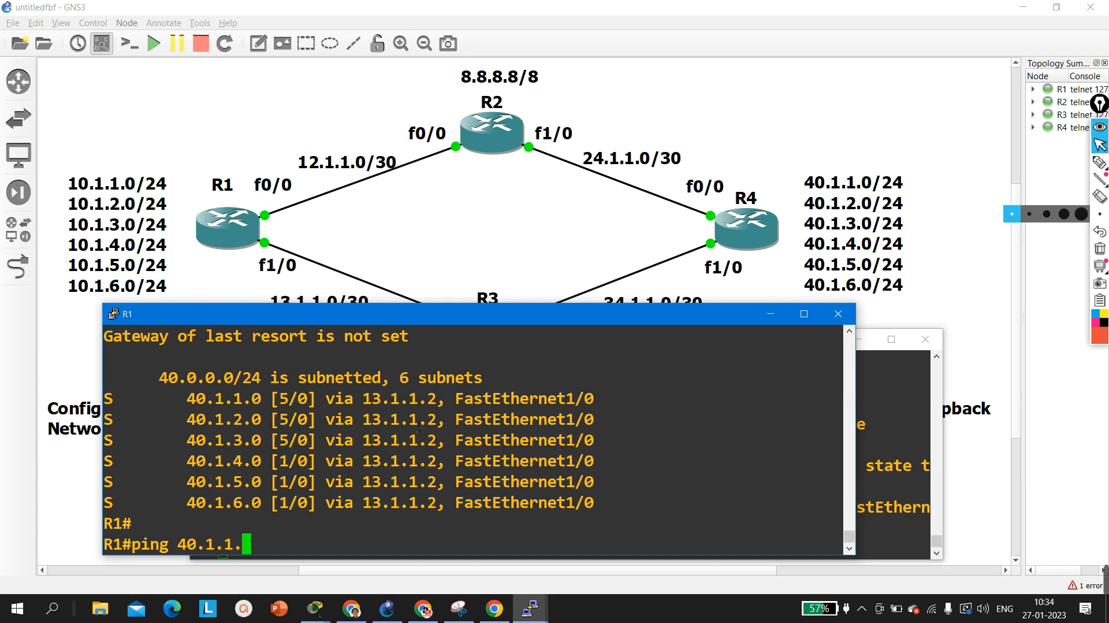
{"action": "type", "text": "1 so"}
{"action": "key", "text": "Tab"}
{"action": "type", "text": "l1"}
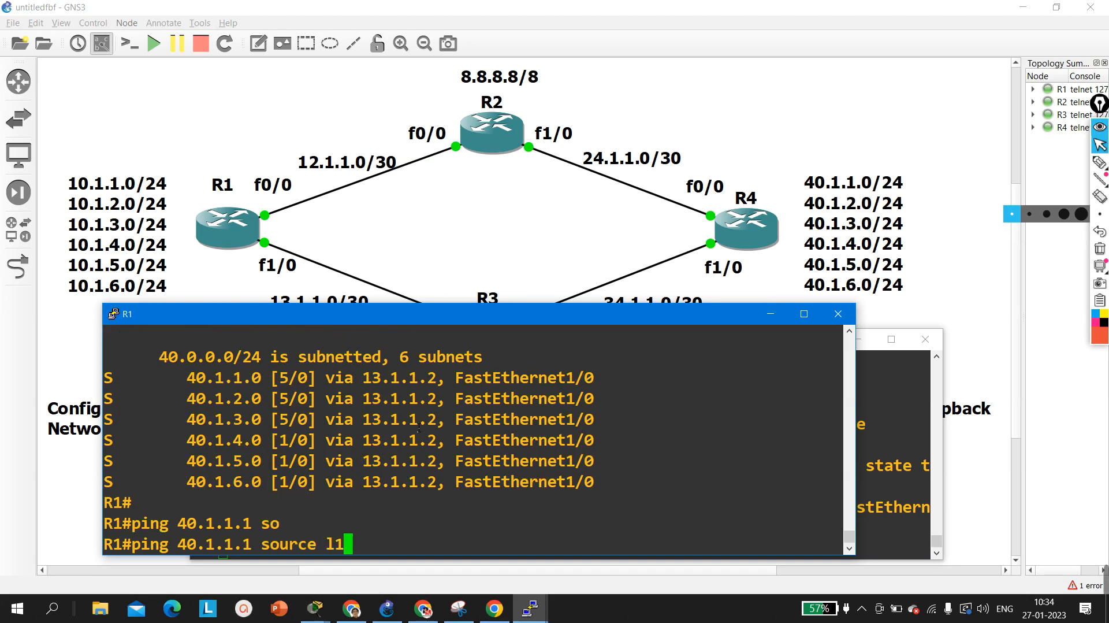
{"action": "key", "text": "Return"}
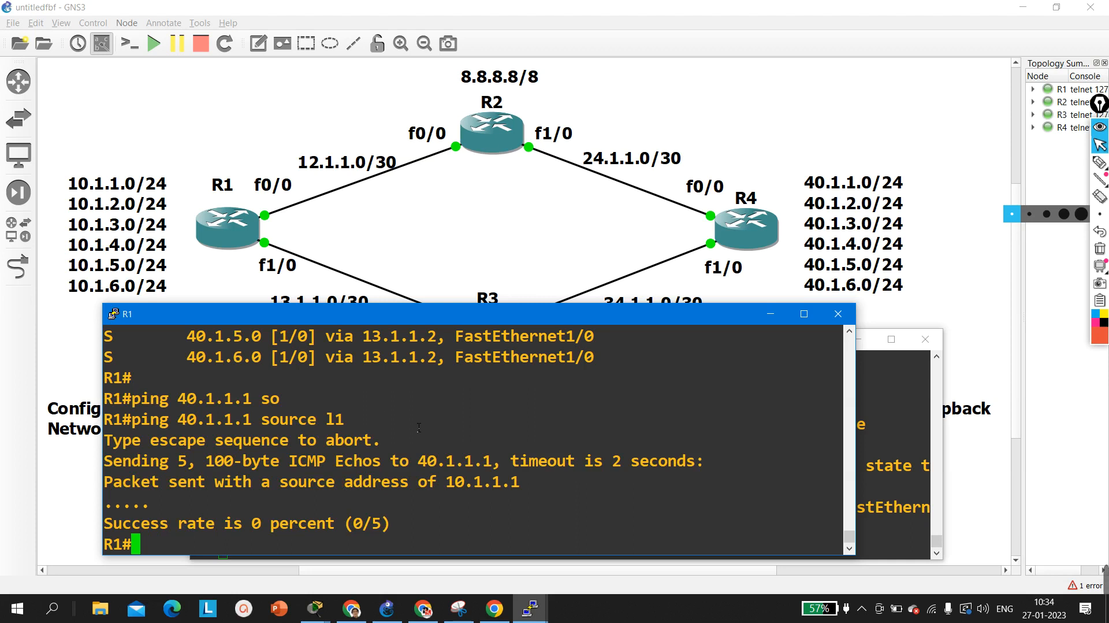
{"action": "key", "text": "Up"}
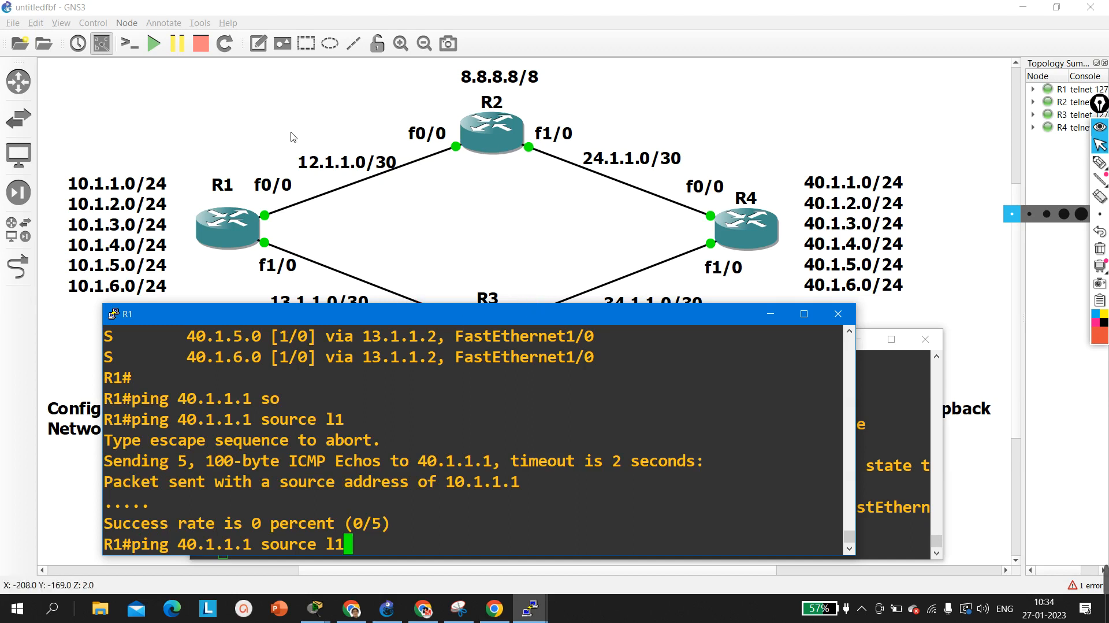
- Examine the topology path from R1 through R3 to R4, including the 10.1.x.0 and 40.1.x.0 loopback networks at both ends
{"action": "left_click", "coordinate": [267, 167]}
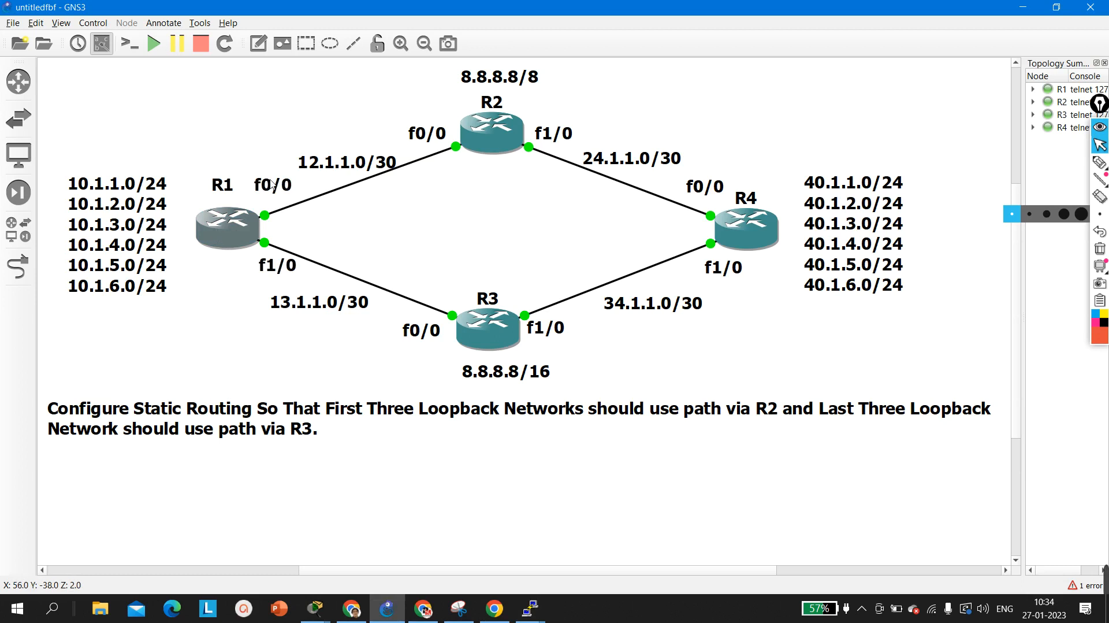
{"action": "left_click_drag", "start_coordinate": [799, 160], "coordinate": [906, 328]}
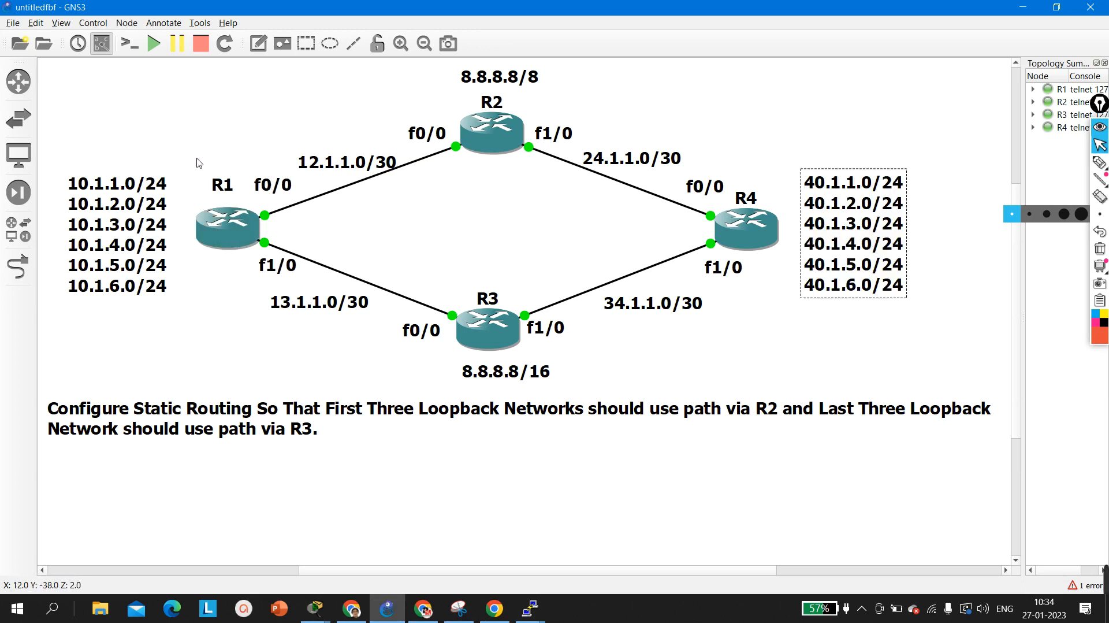
{"action": "left_click_drag", "start_coordinate": [196, 158], "coordinate": [248, 257]}
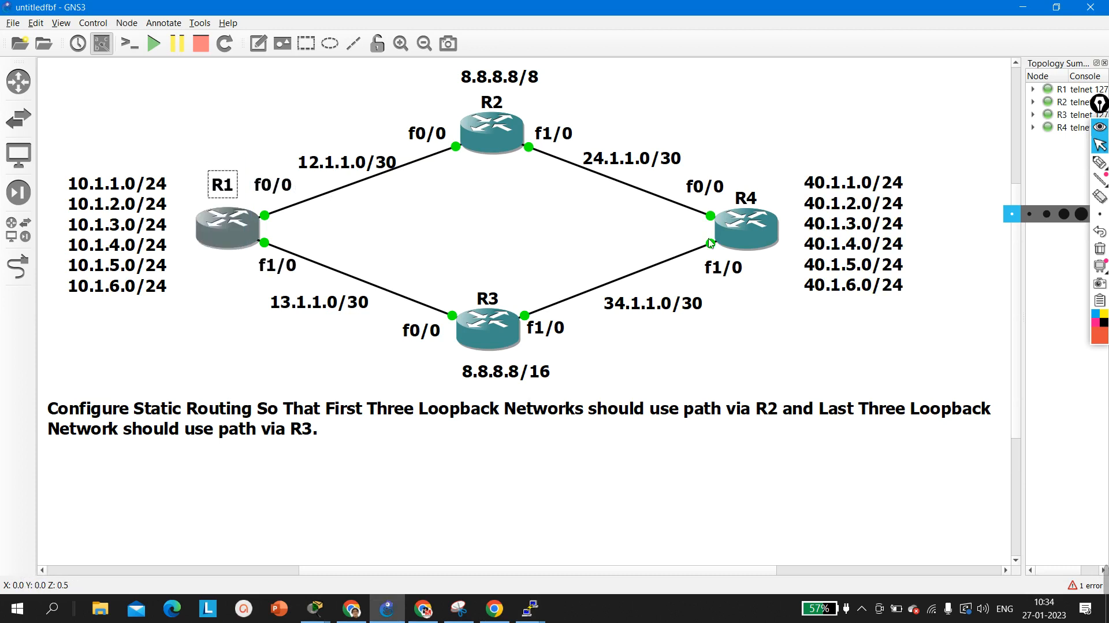
{"action": "left_click_drag", "start_coordinate": [806, 134], "coordinate": [931, 351]}
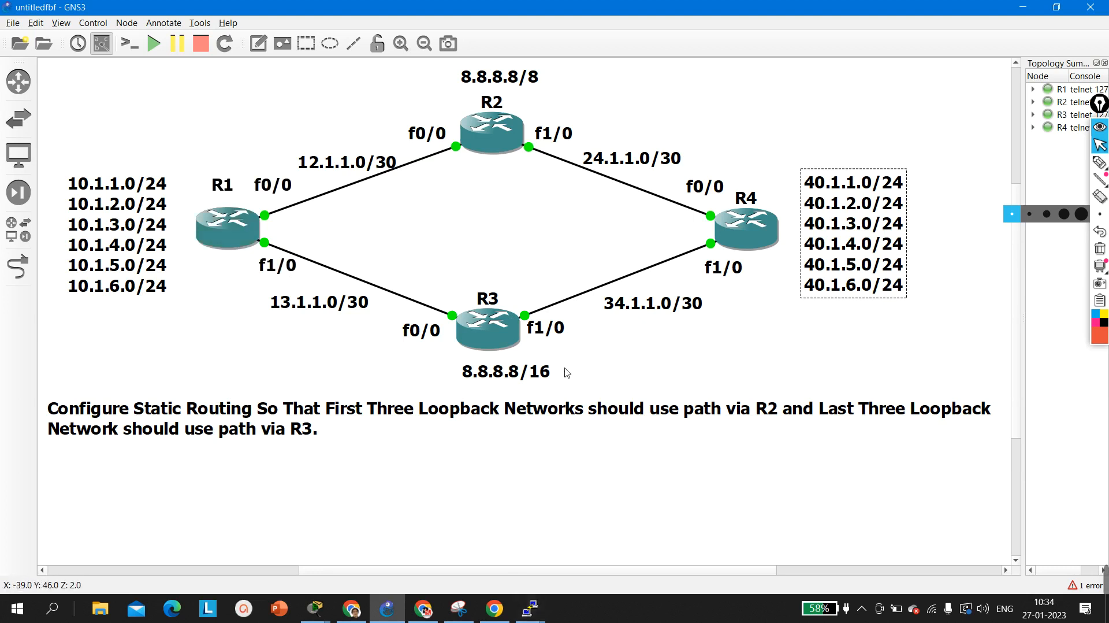
{"action": "left_click_drag", "start_coordinate": [576, 361], "coordinate": [448, 346]}
{"action": "left_click_drag", "start_coordinate": [428, 300], "coordinate": [414, 306]}
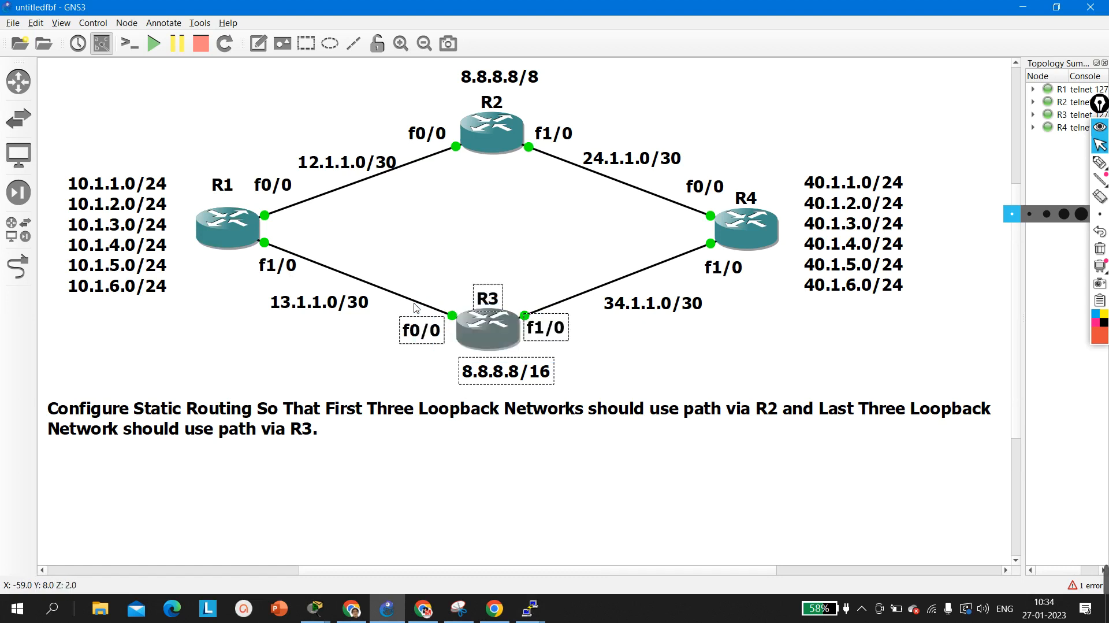
{"action": "left_click_drag", "start_coordinate": [796, 167], "coordinate": [873, 228]}
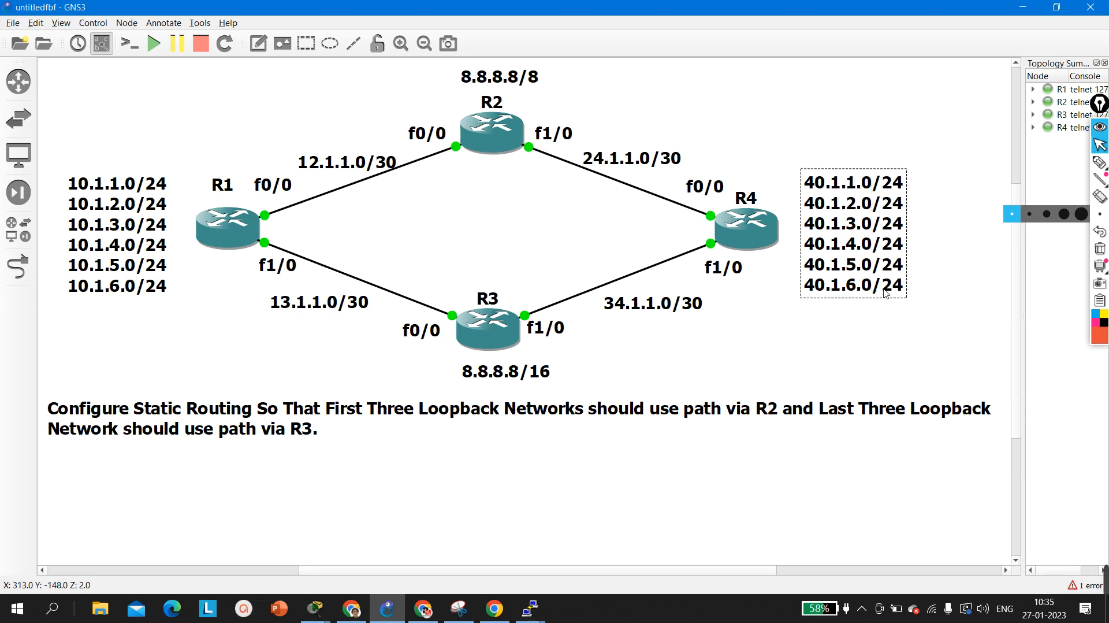
{"action": "left_click_drag", "start_coordinate": [836, 321], "coordinate": [817, 242]}
{"action": "left_click_drag", "start_coordinate": [139, 326], "coordinate": [132, 238]}
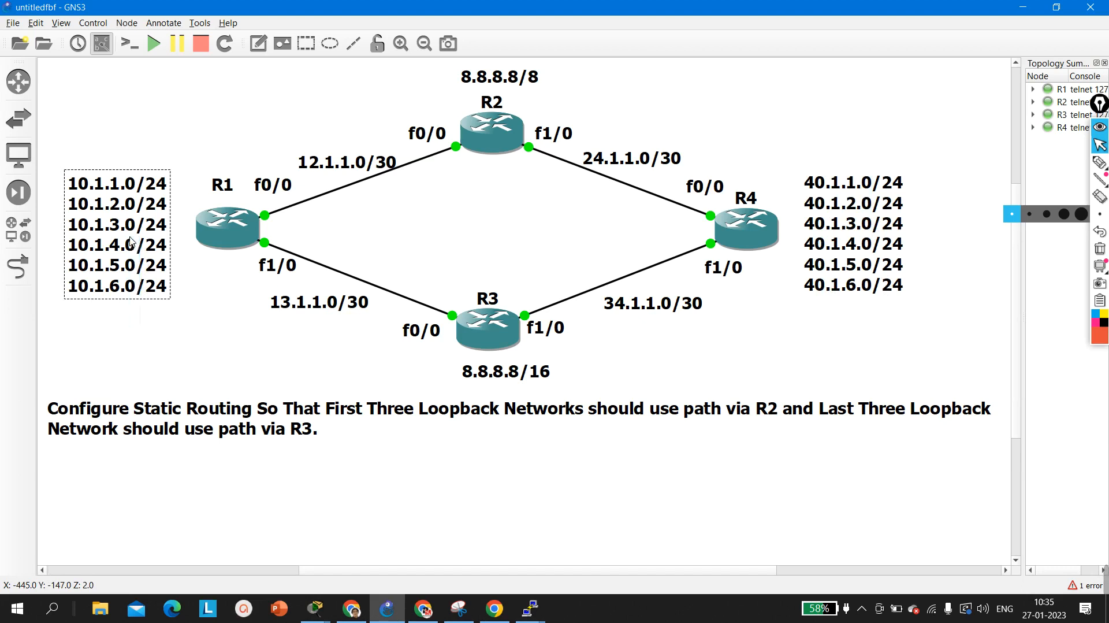
{"action": "left_click", "coordinate": [535, 489]}
- Switch to R3's console and enter global configuration mode from the terminal
{"action": "left_click", "coordinate": [525, 611]}
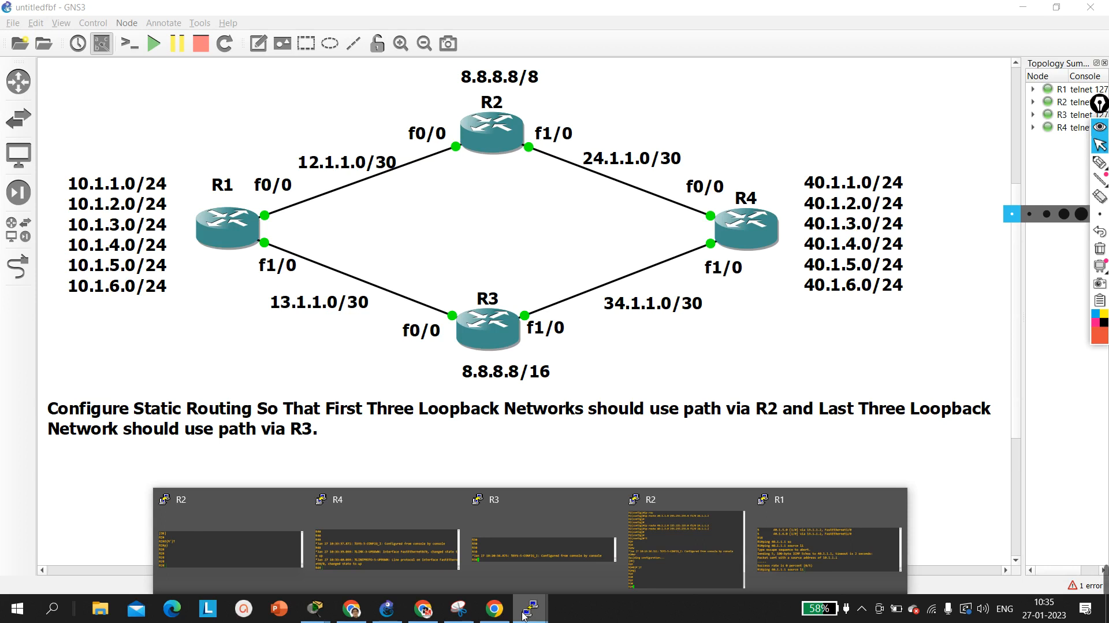
{"action": "left_click", "coordinate": [505, 533]}
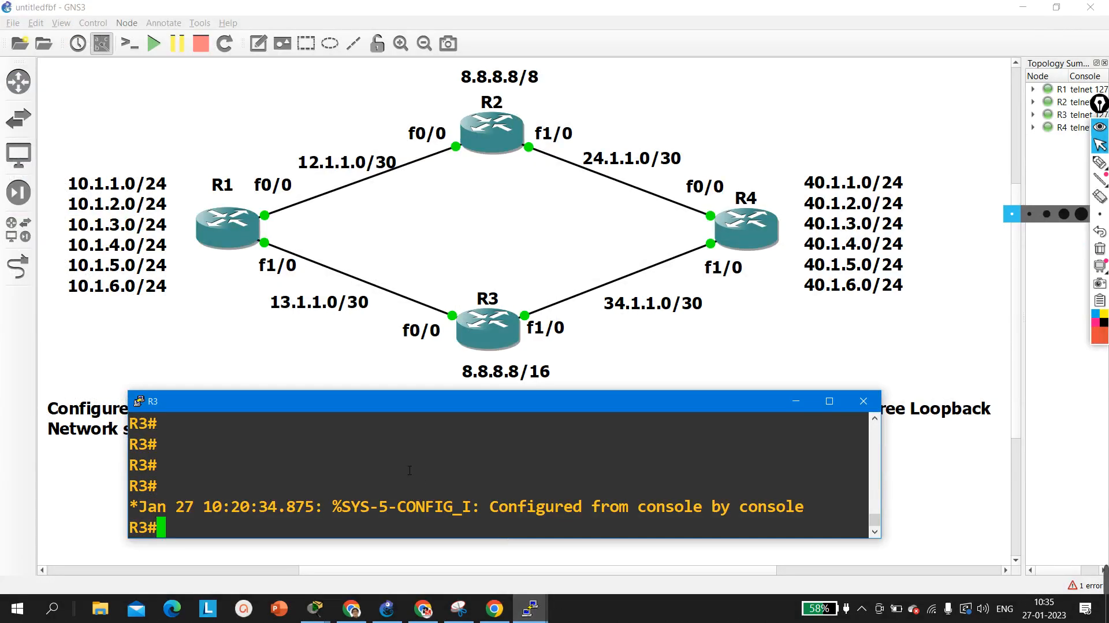
{"action": "key", "text": "Return"}
{"action": "key", "text": "Return"}
{"action": "key", "text": "Return"}
{"action": "type", "text": "conf"}
{"action": "key", "text": "Tab"}
{"action": "key", "text": "Return"}
{"action": "key", "text": "Return"}
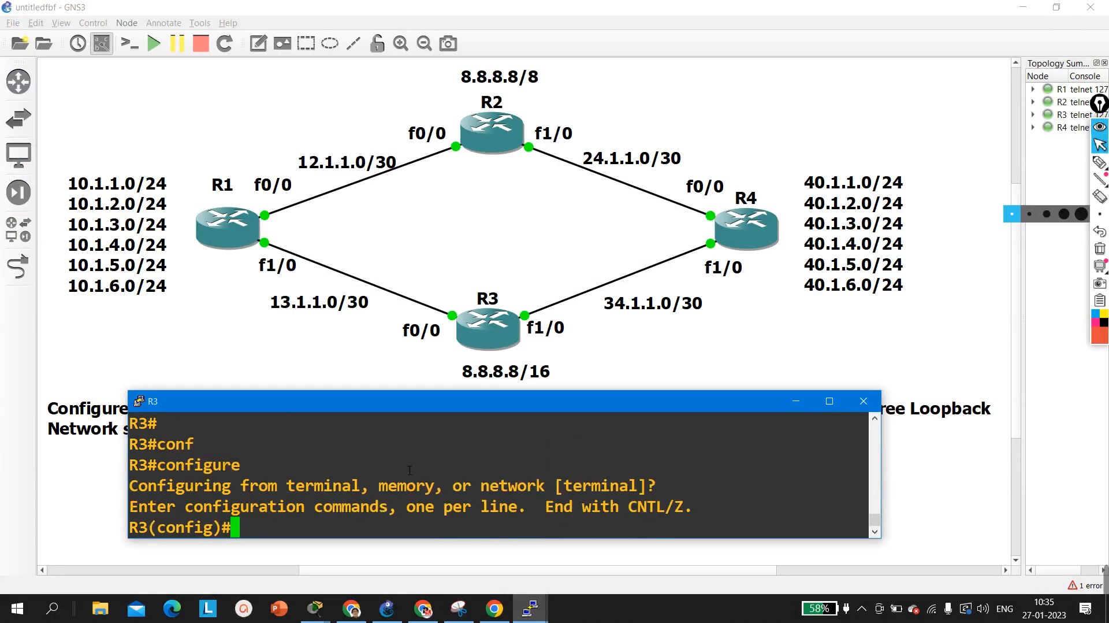
{"action": "key", "text": "Return"}
{"action": "key", "text": "Return"}
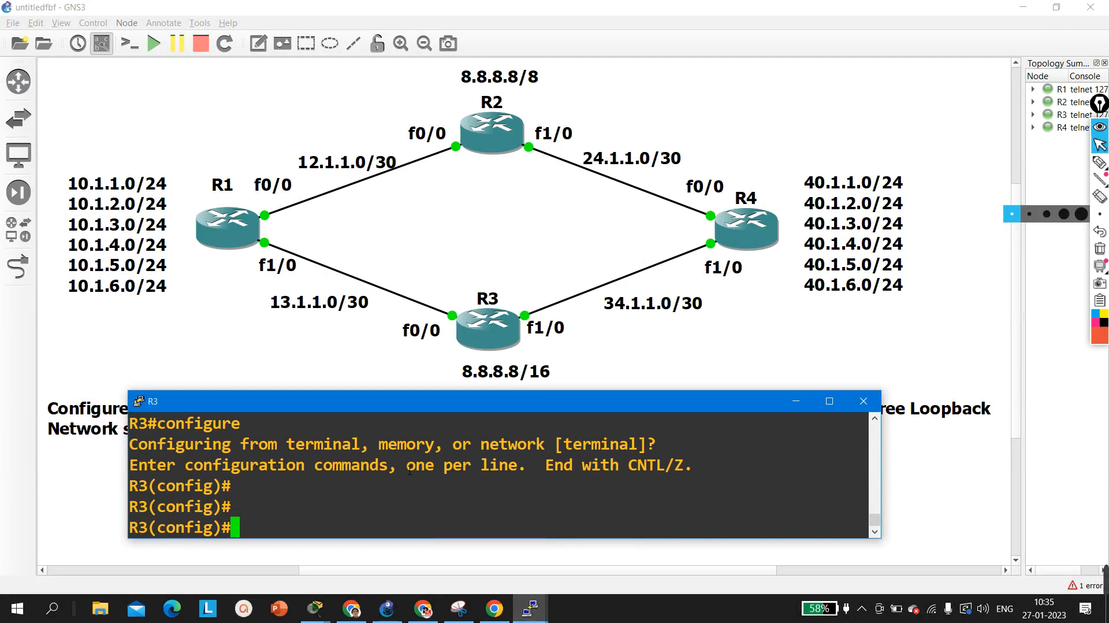
- Add a static route on R3 to 40.1.1.0 255.255.255.0 through f1/0 with next hop 34.1.1.2
{"action": "type", "text": "ip ro"}
{"action": "key", "text": "Tab"}
{"action": "type", "text": "ut"}
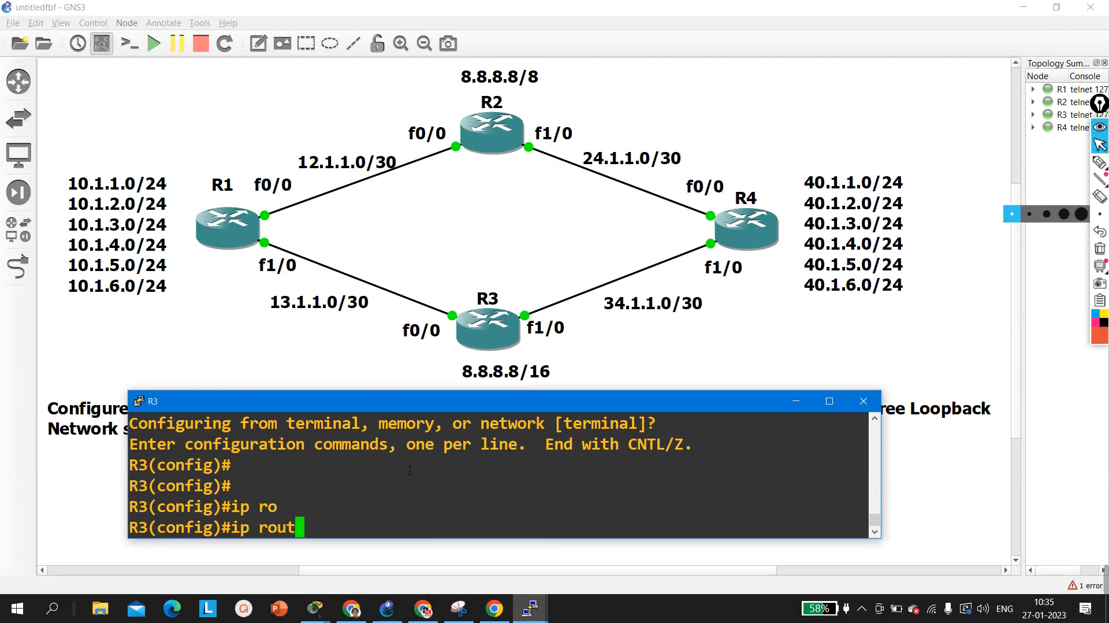
{"action": "type", "text": "e 40.1"}
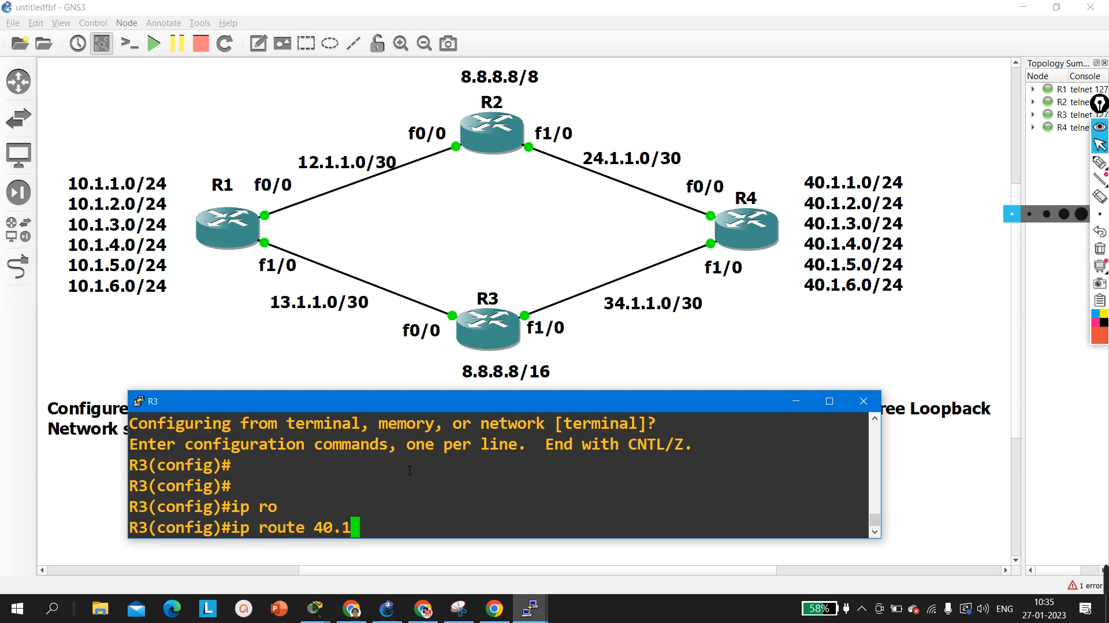
{"action": "type", "text": ".1.0"}
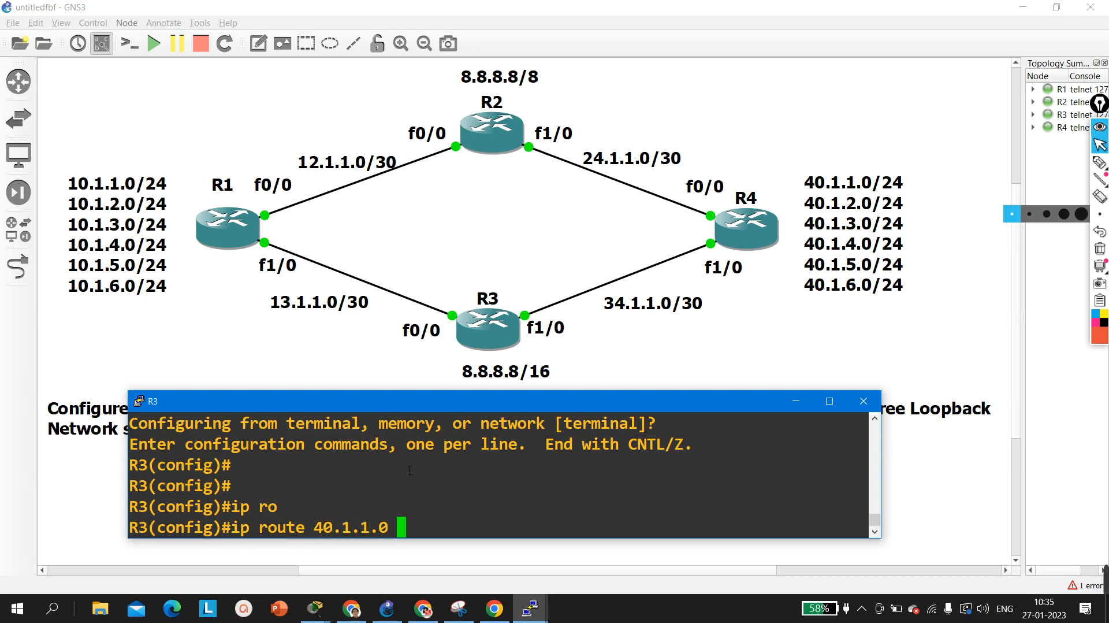
{"action": "type", "text": " 255.255"}
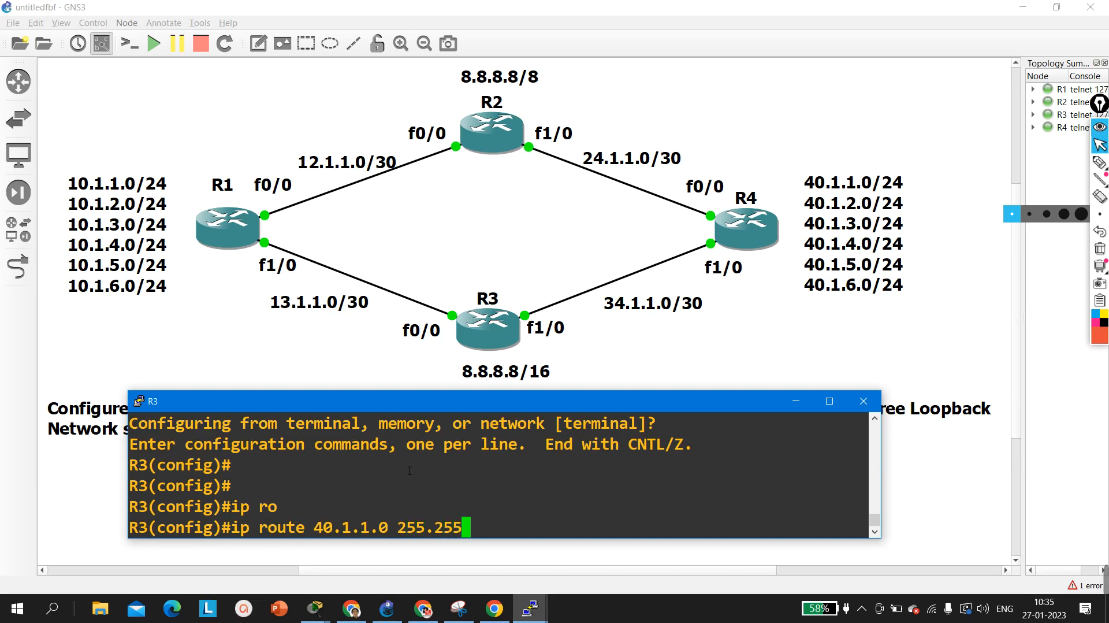
{"action": "type", "text": ".255.0 "}
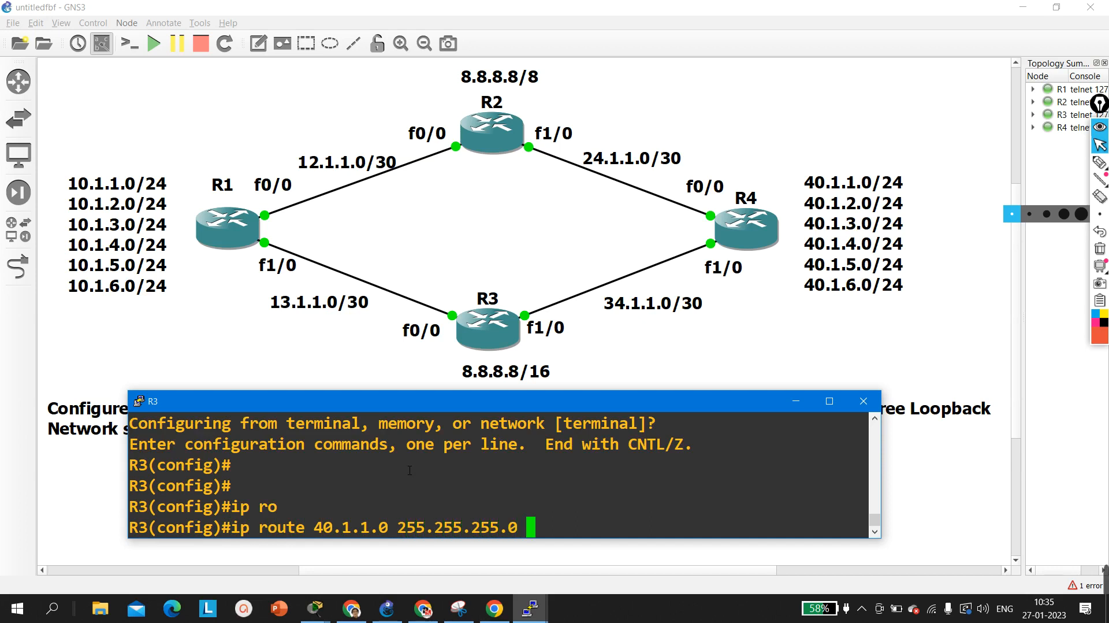
{"action": "type", "text": "f1/0"}
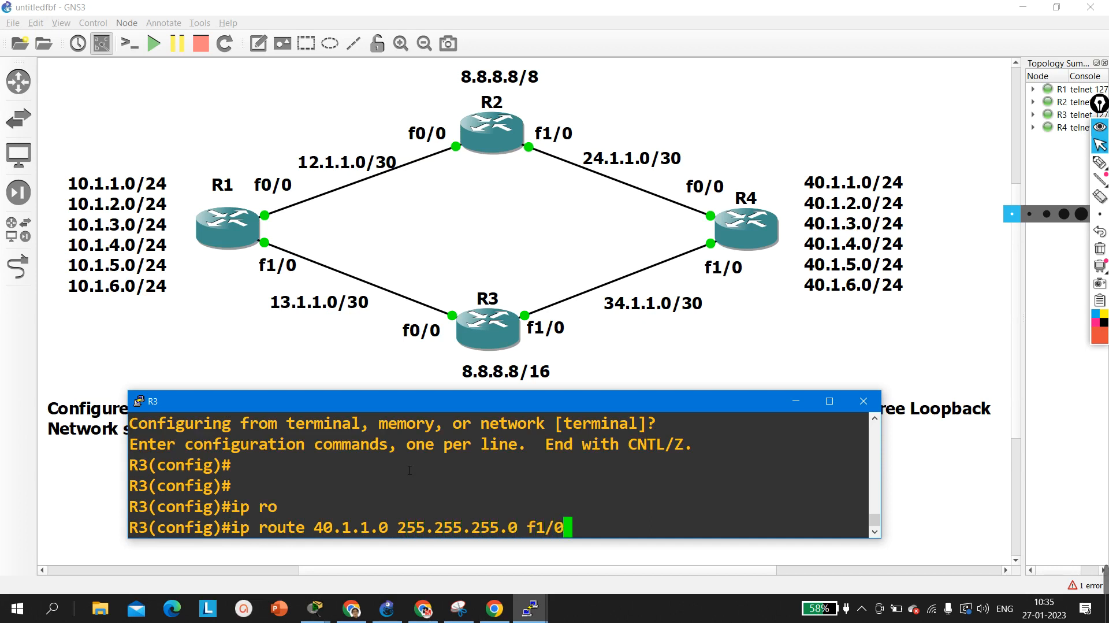
{"action": "type", "text": " 34.1.1.2"}
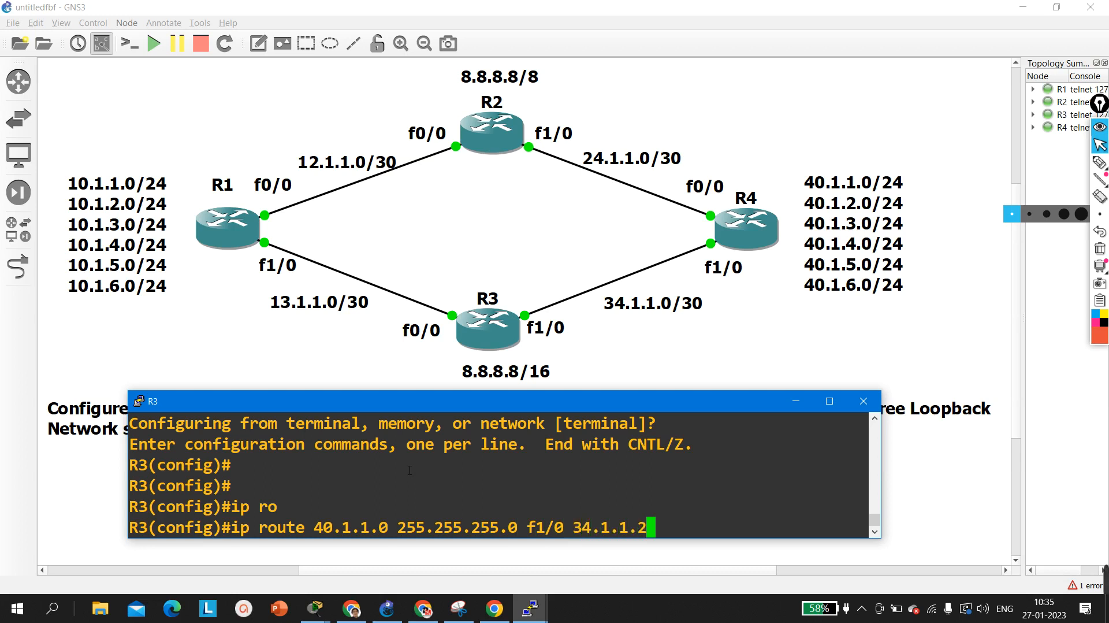
{"action": "key", "text": "Return"}
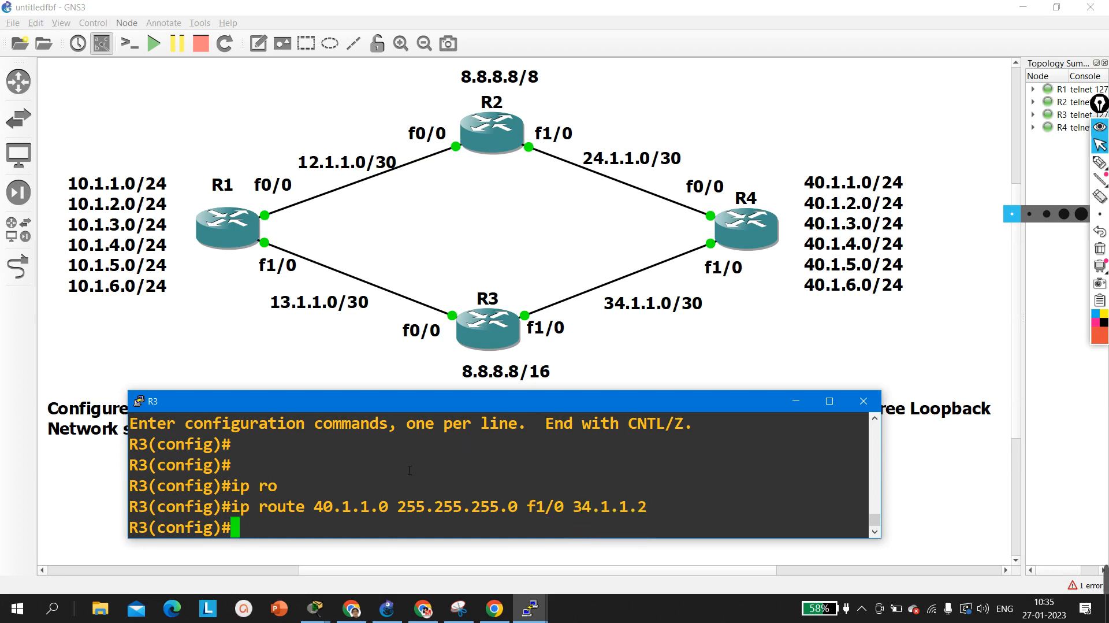
{"action": "key", "text": "Return"}
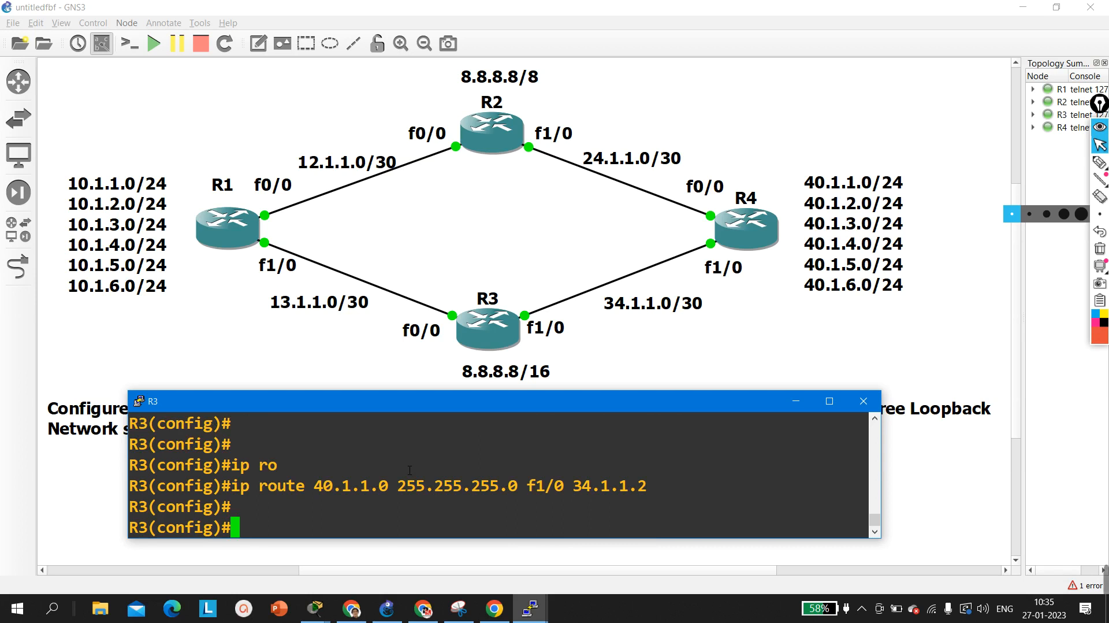
- Reuse the previous route command on R3 to add 40.1.2.0 255.255.255.0 through f1/0 with next hop 34.1.1.2
{"action": "key", "text": "Up"}
{"action": "key", "text": "Left"}
{"action": "key", "text": "Left"}
{"action": "key", "text": "Left"}
{"action": "key", "text": "Left"}
{"action": "key", "text": "Left"}
{"action": "key", "text": "Left"}
{"action": "key", "text": "Left"}
{"action": "key", "text": "Left"}
{"action": "key", "text": "Left"}
{"action": "key", "text": "Left"}
{"action": "key", "text": "Left"}
{"action": "key", "text": "Left"}
{"action": "key", "text": "Left"}
{"action": "key", "text": "Left"}
{"action": "key", "text": "Left"}
{"action": "key", "text": "Left"}
{"action": "key", "text": "Left"}
{"action": "key", "text": "Left"}
{"action": "key", "text": "Left"}
{"action": "key", "text": "Left"}
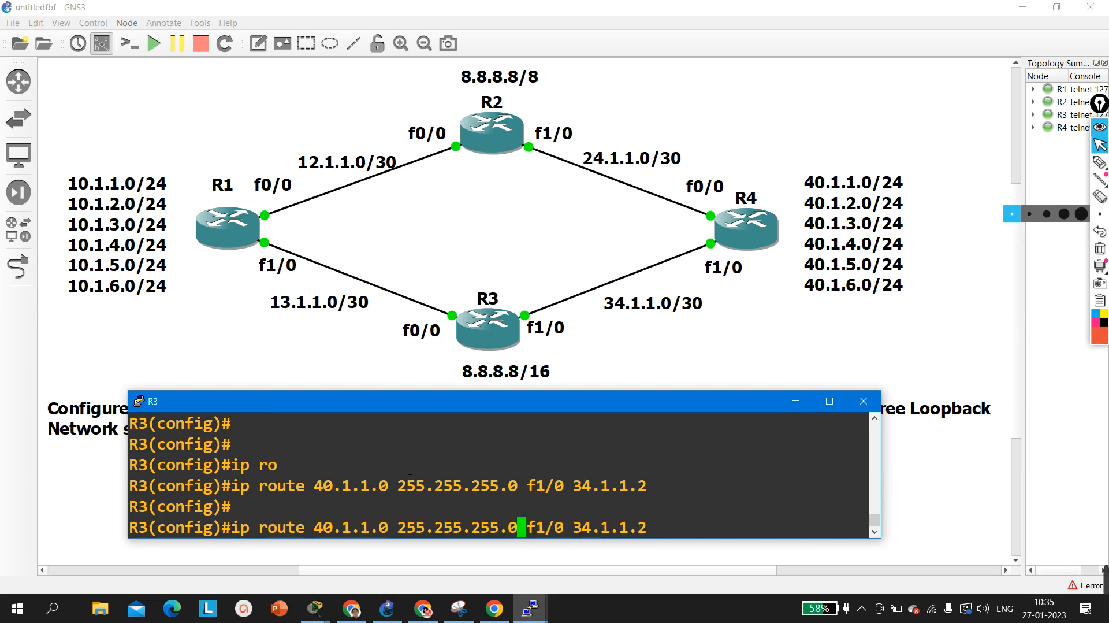
{"action": "key", "text": "BackSpace"}
{"action": "type", "text": "2"}
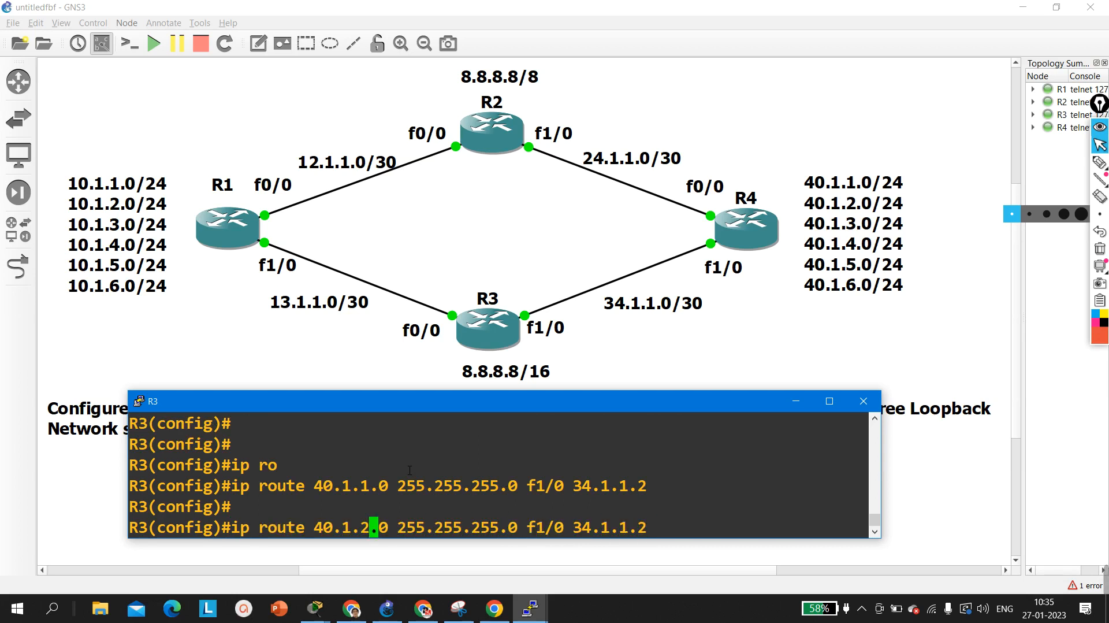
{"action": "key", "text": "Return"}
- Reuse the previous route command on R3 to add 40.1.3.0 255.255.255.0 through f1/0 with next hop 34.1.1.2
{"action": "key", "text": "Up"}
{"action": "key", "text": "Left"}
{"action": "key", "text": "Left"}
{"action": "key", "text": "Left"}
{"action": "key", "text": "Left"}
{"action": "key", "text": "Left"}
{"action": "key", "text": "Left"}
{"action": "key", "text": "Left"}
{"action": "key", "text": "Left"}
{"action": "key", "text": "Left"}
{"action": "key", "text": "Left"}
{"action": "key", "text": "Left"}
{"action": "key", "text": "Left"}
{"action": "key", "text": "Left"}
{"action": "key", "text": "Left"}
{"action": "key", "text": "Left"}
{"action": "key", "text": "Left"}
{"action": "key", "text": "Left"}
{"action": "key", "text": "Left"}
{"action": "key", "text": "Left"}
{"action": "key", "text": "Left"}
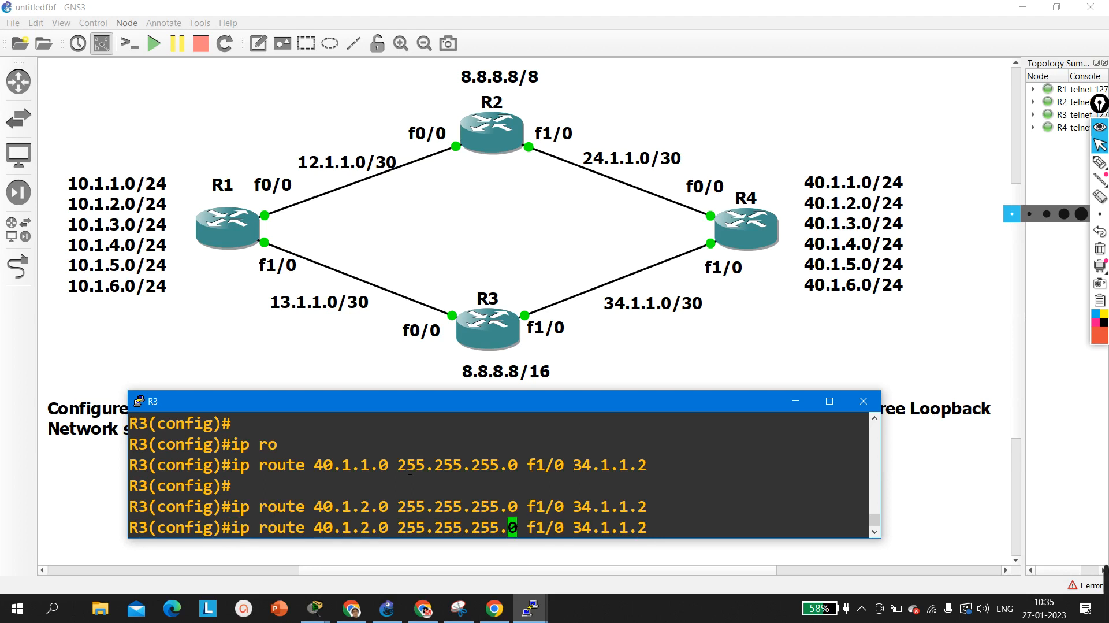
{"action": "key", "text": "BackSpace"}
{"action": "type", "text": "3"}
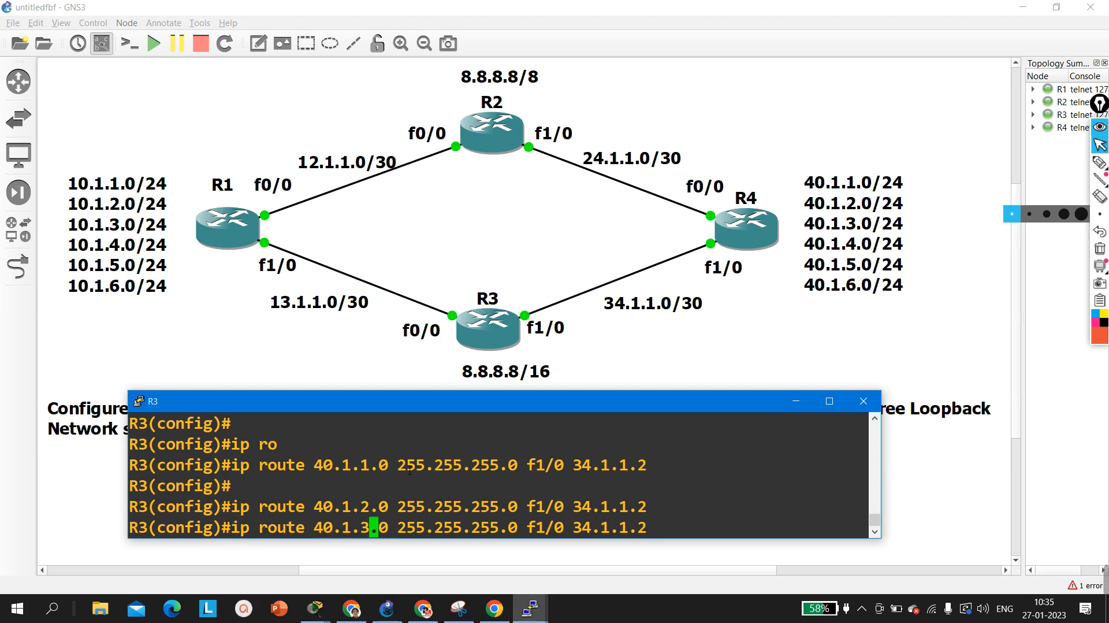
{"action": "key", "text": "Return"}
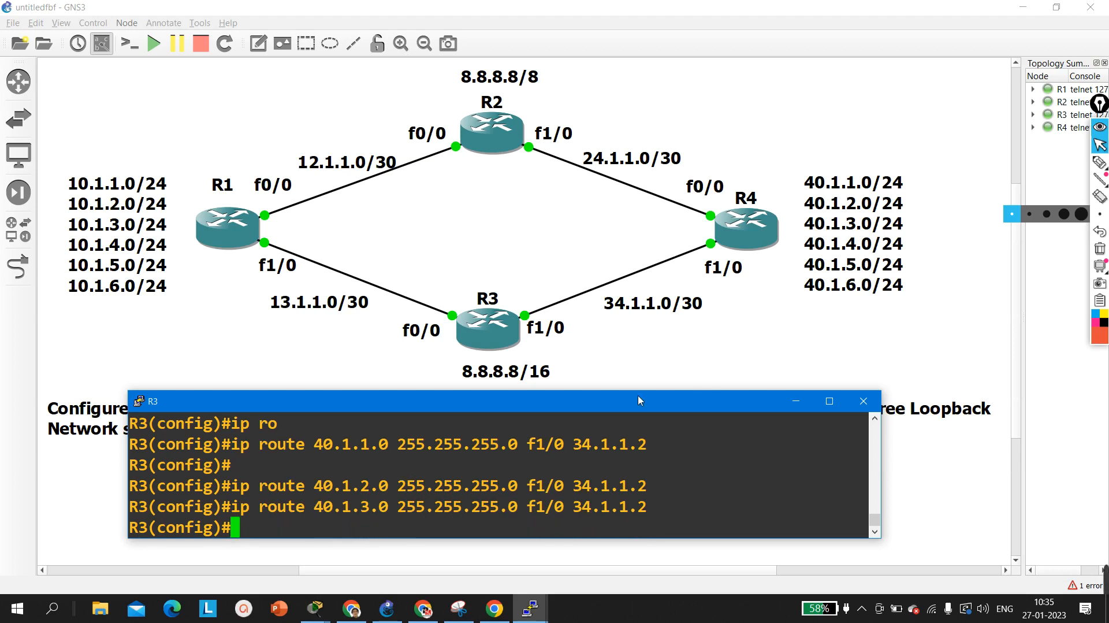
- Add a static route on R3 to 10.1.1.0 255.255.255.0 through f0/0 with next hop 13.1.1.1
{"action": "type", "text": "ip rou"}
{"action": "key", "text": "Tab"}
{"action": "type", "text": "te"}
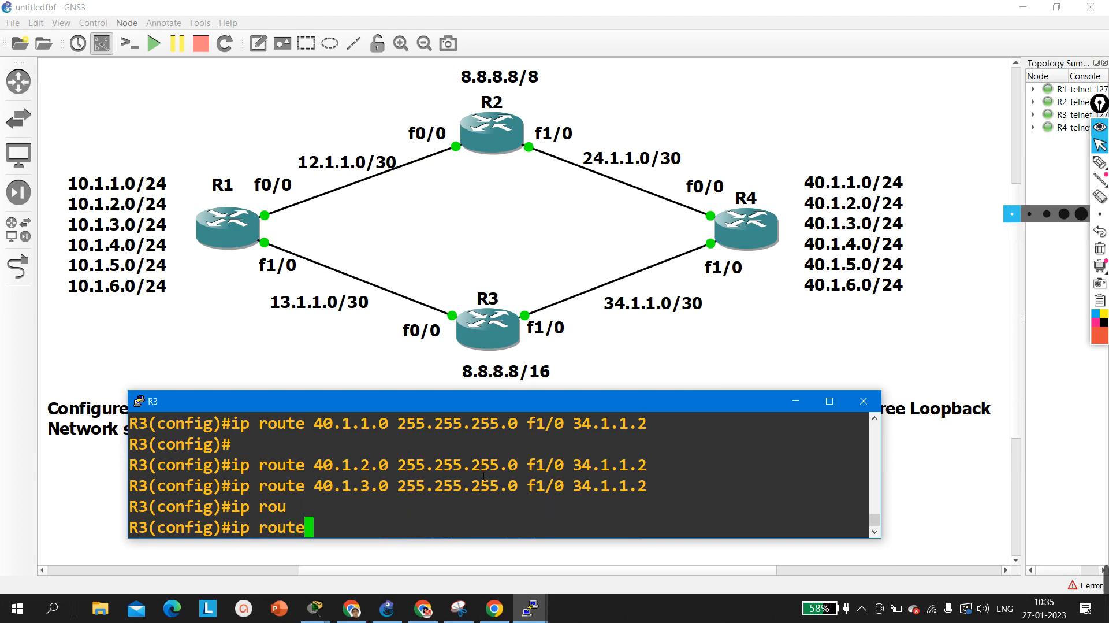
{"action": "type", "text": " 10.1.1."}
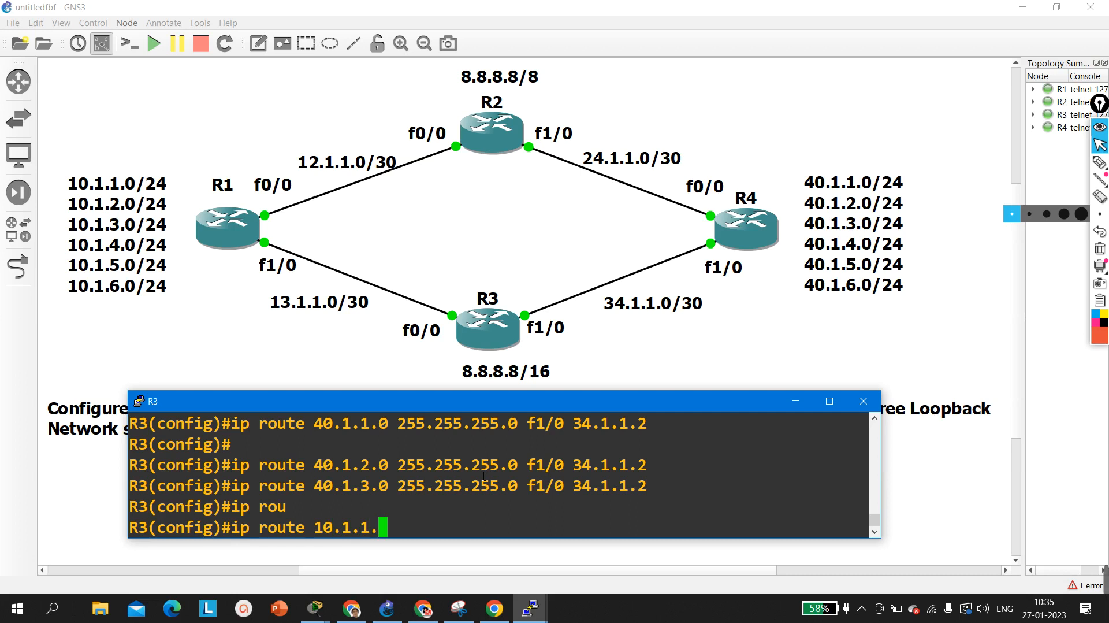
{"action": "type", "text": "0 255.2"}
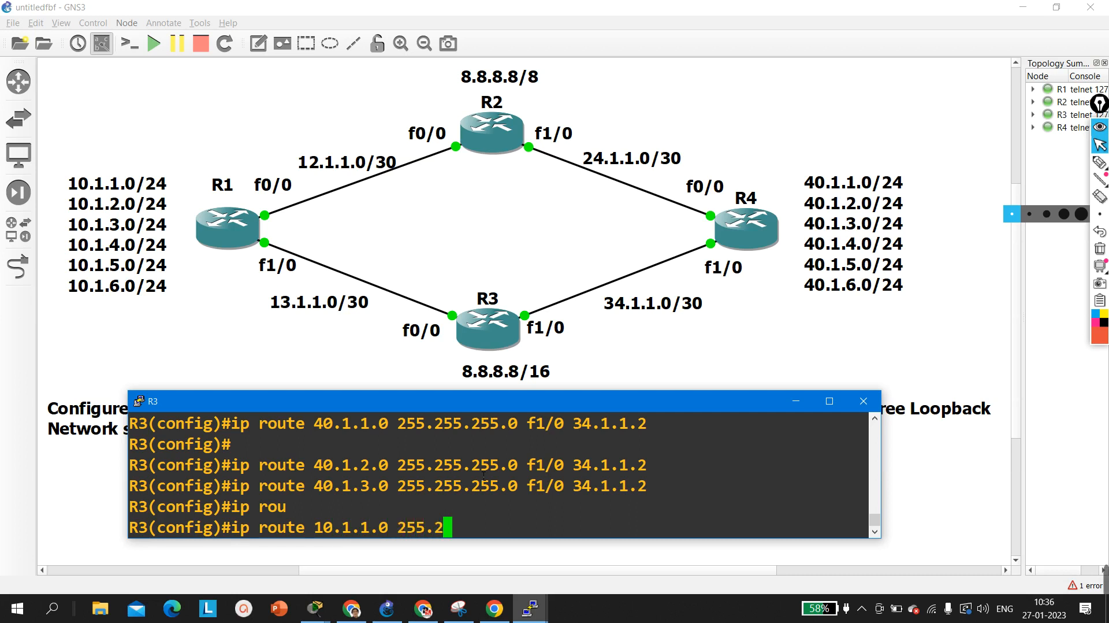
{"action": "type", "text": "55.255.0 f0/0"}
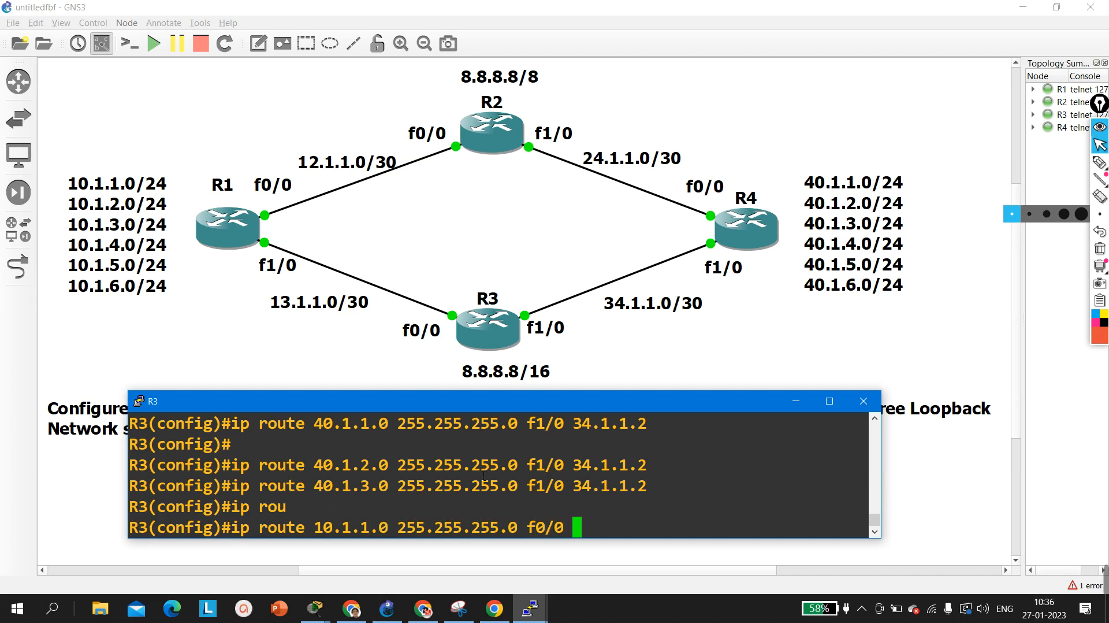
{"action": "type", "text": " 13.1.1.1"}
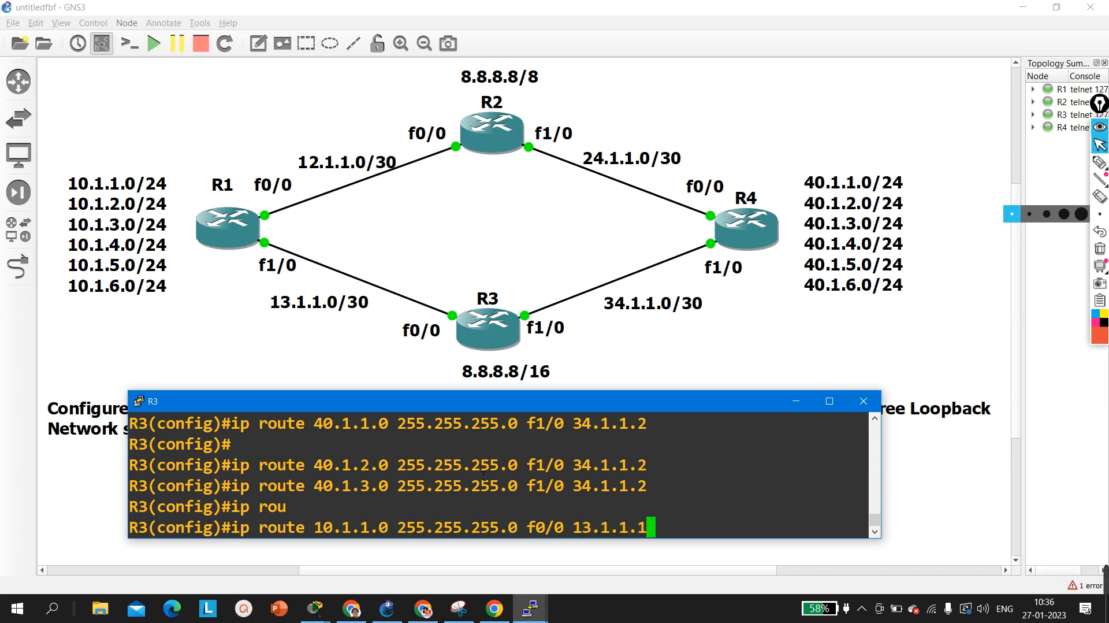
{"action": "key", "text": "Return"}
- Reuse the previous route command on R3 to add 10.1.2.0 255.255.255.0 through f0/0 with next hop 13.1.1.1
{"action": "key", "text": "Up"}
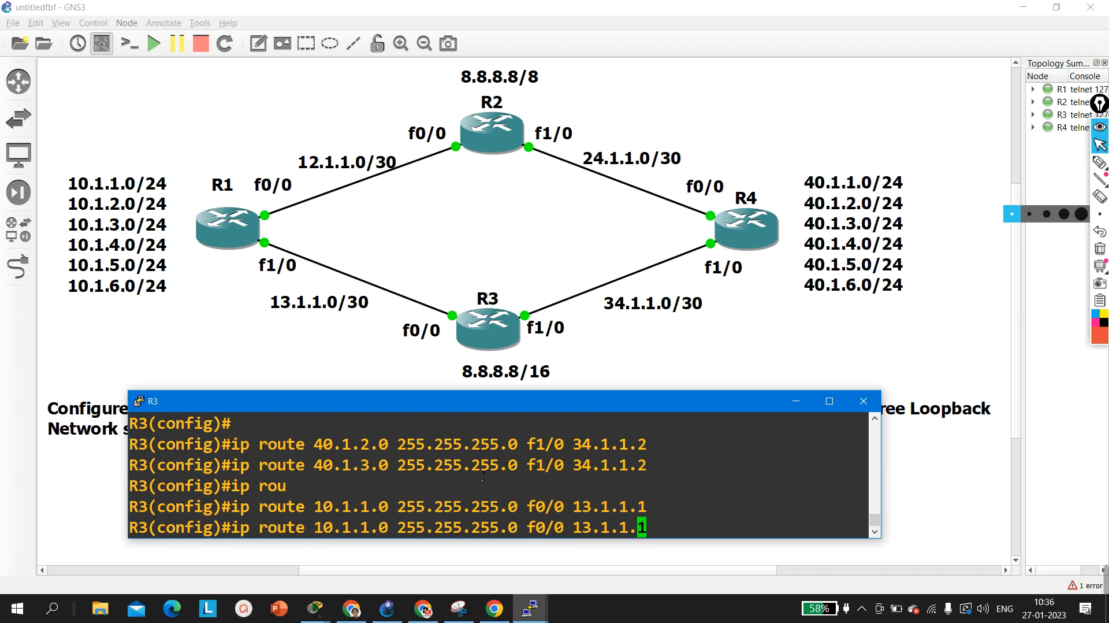
{"action": "key", "text": "Left"}
{"action": "key", "text": "Left"}
{"action": "key", "text": "Left"}
{"action": "key", "text": "Left"}
{"action": "key", "text": "Left"}
{"action": "key", "text": "Left"}
{"action": "key", "text": "Left"}
{"action": "key", "text": "Left"}
{"action": "key", "text": "Left"}
{"action": "key", "text": "Left"}
{"action": "key", "text": "Left"}
{"action": "key", "text": "Left"}
{"action": "key", "text": "Left"}
{"action": "key", "text": "Left"}
{"action": "key", "text": "Left"}
{"action": "key", "text": "Left"}
{"action": "key", "text": "Left"}
{"action": "key", "text": "Left"}
{"action": "key", "text": "Left"}
{"action": "key", "text": "Left"}
{"action": "key", "text": "Left"}
{"action": "key", "text": "BackSpace"}
{"action": "type", "text": "2"}
{"action": "key", "text": "Return"}
- Reuse the previous route command on R3 to add 10.1.3.0 255.255.255.0 through f0/0 with next hop 13.1.1.1
{"action": "key", "text": "Up"}
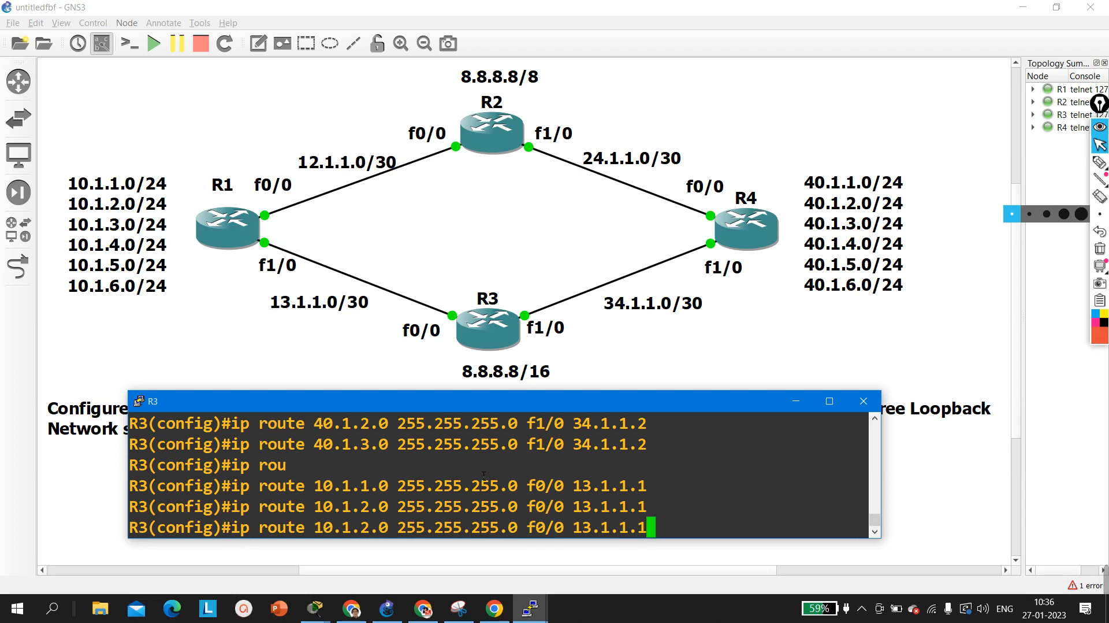
{"action": "key", "text": "Left"}
{"action": "key", "text": "Left"}
{"action": "key", "text": "Left"}
{"action": "key", "text": "Left"}
{"action": "key", "text": "Left"}
{"action": "key", "text": "Left"}
{"action": "key", "text": "Left"}
{"action": "key", "text": "Left"}
{"action": "key", "text": "Left"}
{"action": "key", "text": "Left"}
{"action": "key", "text": "Left"}
{"action": "key", "text": "Left"}
{"action": "key", "text": "Left"}
{"action": "key", "text": "Left"}
{"action": "key", "text": "Left"}
{"action": "key", "text": "Left"}
{"action": "key", "text": "Left"}
{"action": "key", "text": "Left"}
{"action": "key", "text": "Left"}
{"action": "key", "text": "Left"}
{"action": "key", "text": "Left"}
{"action": "key", "text": "Left"}
{"action": "key", "text": "Left"}
{"action": "key", "text": "Left"}
{"action": "key", "text": "Left"}
{"action": "key", "text": "Left"}
{"action": "key", "text": "Left"}
{"action": "key", "text": "Left"}
{"action": "key", "text": "Left"}
{"action": "key", "text": "BackSpace"}
{"action": "type", "text": "3"}
{"action": "key", "text": "Return"}
{"action": "key", "text": "Return"}
{"action": "key", "text": "Return"}
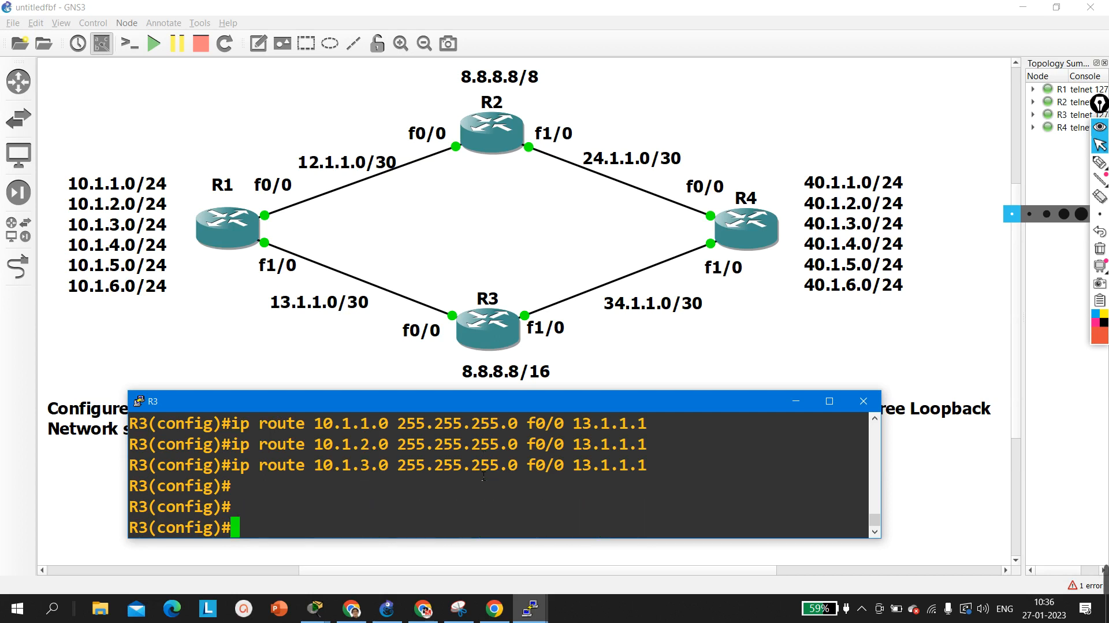
- Switch to R1's console and repeat the ping to 40.1.1.1 with source l1
{"action": "left_click", "coordinate": [527, 615]}
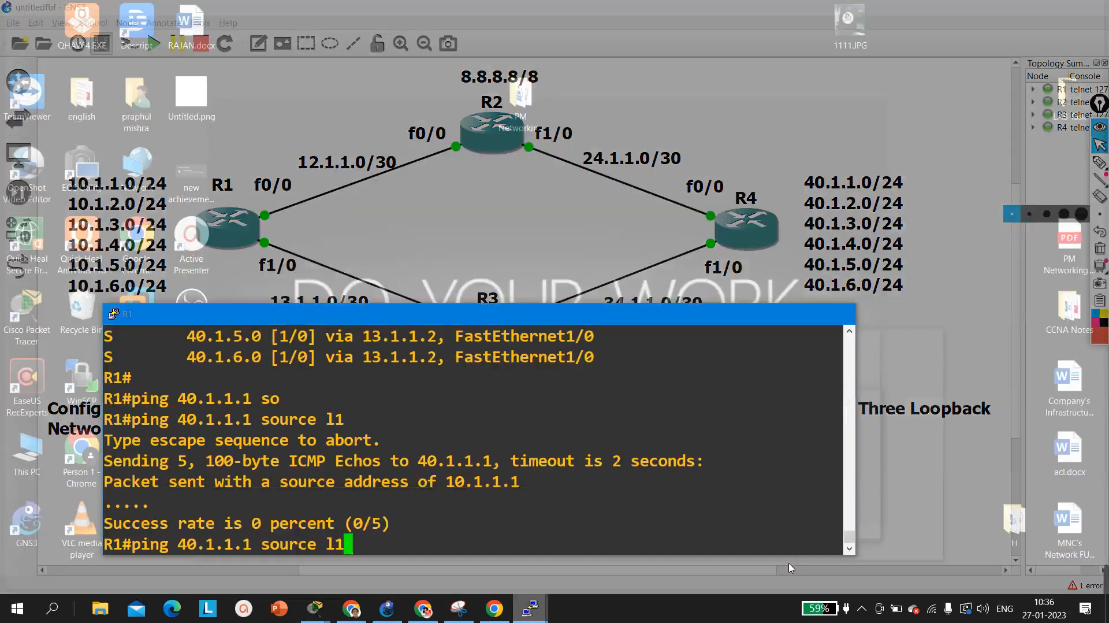
{"action": "left_click", "coordinate": [791, 567]}
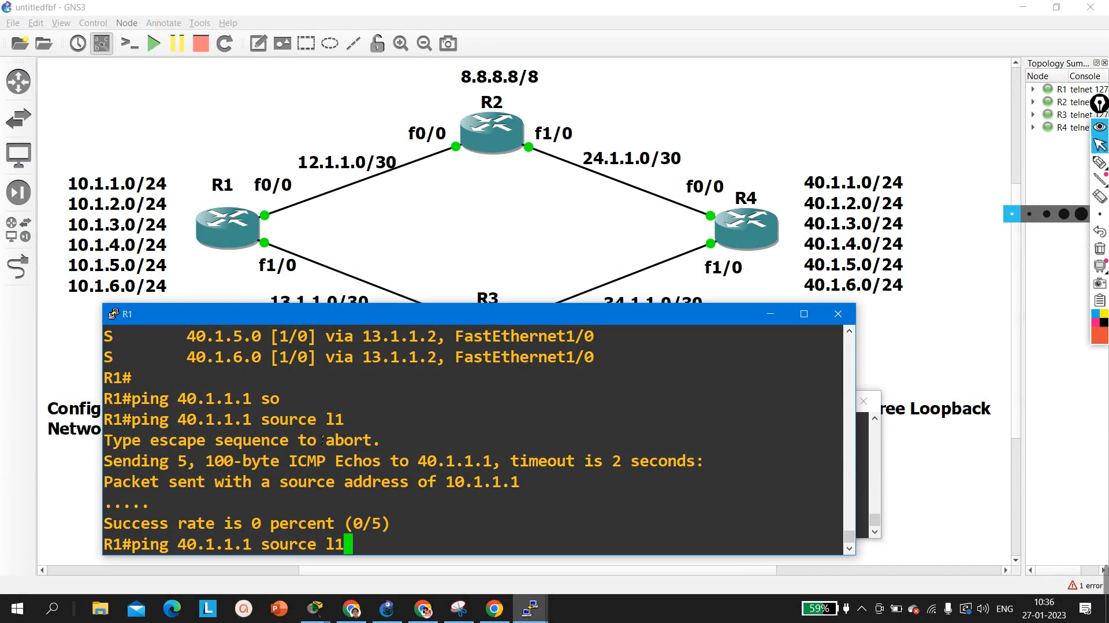
{"action": "key", "text": "Return"}
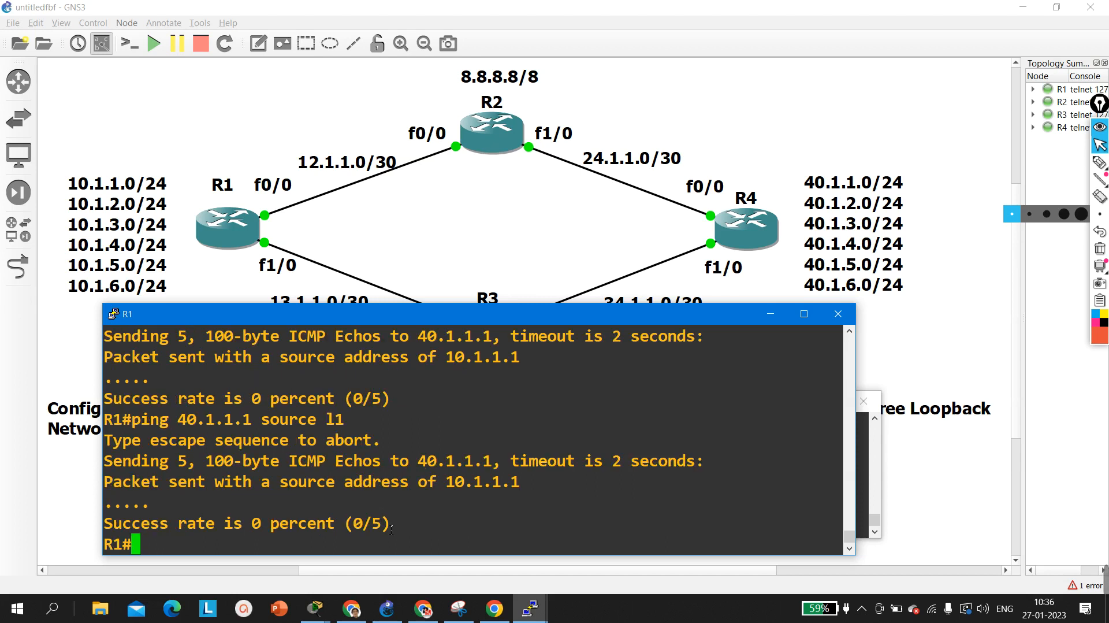
{"action": "key", "text": "Up"}
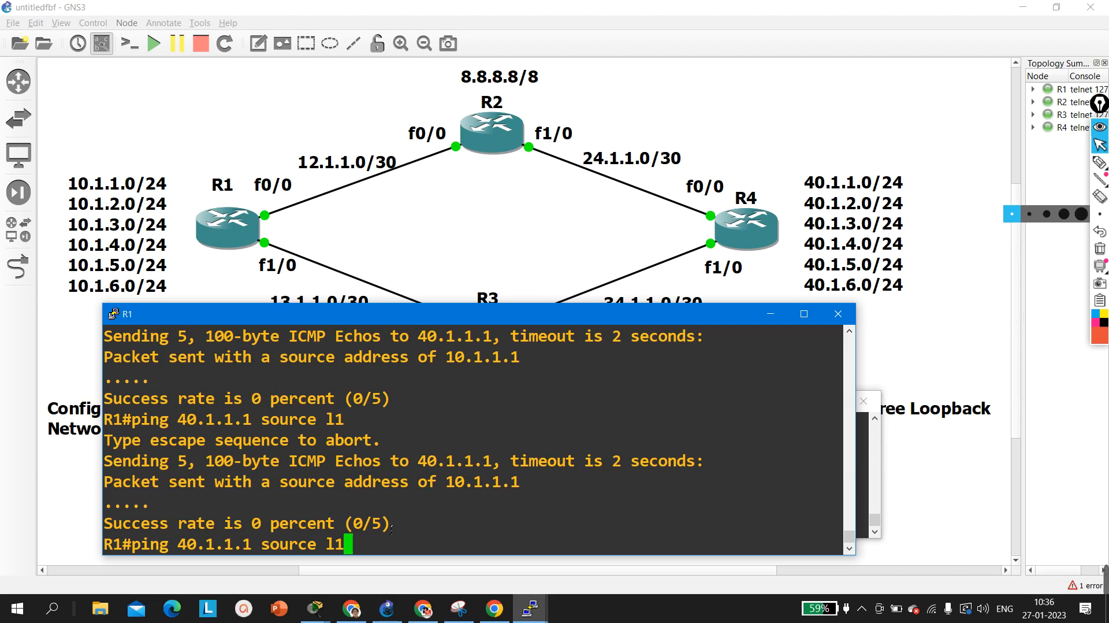
{"action": "key", "text": "BackSpace"}
{"action": "key", "text": "BackSpace"}
{"action": "key", "text": "BackSpace"}
{"action": "key", "text": "BackSpace"}
{"action": "key", "text": "BackSpace"}
{"action": "key", "text": "BackSpace"}
{"action": "key", "text": "BackSpace"}
{"action": "key", "text": "BackSpace"}
{"action": "key", "text": "BackSpace"}
{"action": "key", "text": "BackSpace"}
{"action": "key", "text": "BackSpace"}
{"action": "key", "text": "BackSpace"}
{"action": "key", "text": "BackSpace"}
{"action": "key", "text": "BackSpace"}
{"action": "key", "text": "BackSpace"}
{"action": "key", "text": "BackSpace"}
{"action": "key", "text": "BackSpace"}
{"action": "key", "text": "BackSpace"}
{"action": "key", "text": "BackSpace"}
{"action": "key", "text": "BackSpace"}
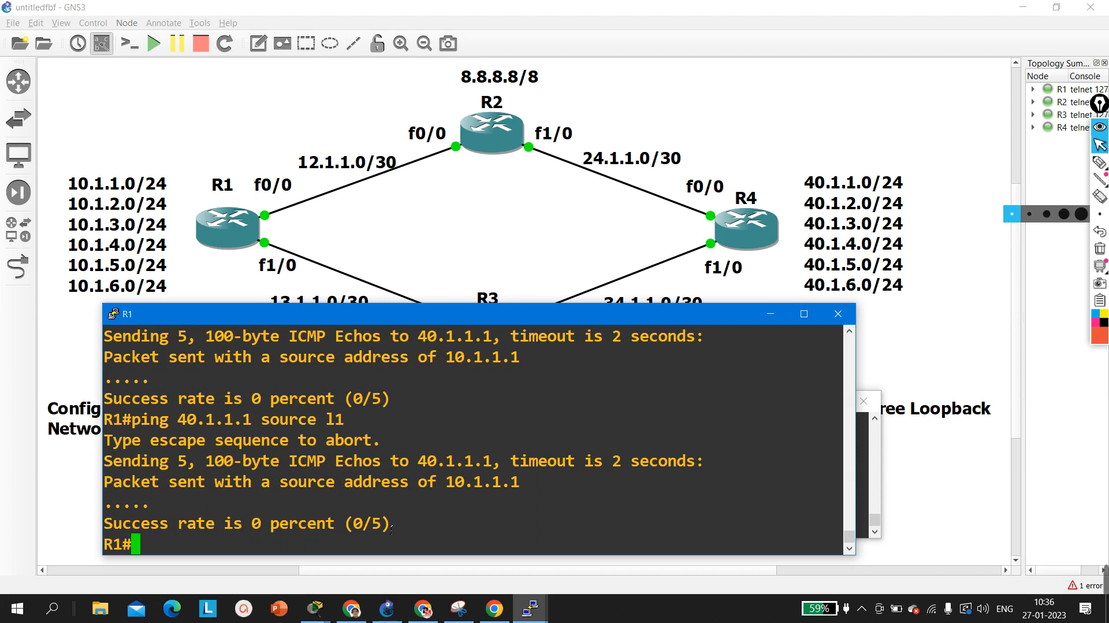
- Display R1's full routing table with show ip route and quit the paged listing
{"action": "type", "text": "sh"}
{"action": "key", "text": "Tab"}
{"action": "type", "text": "ip ro"}
{"action": "key", "text": "Tab"}
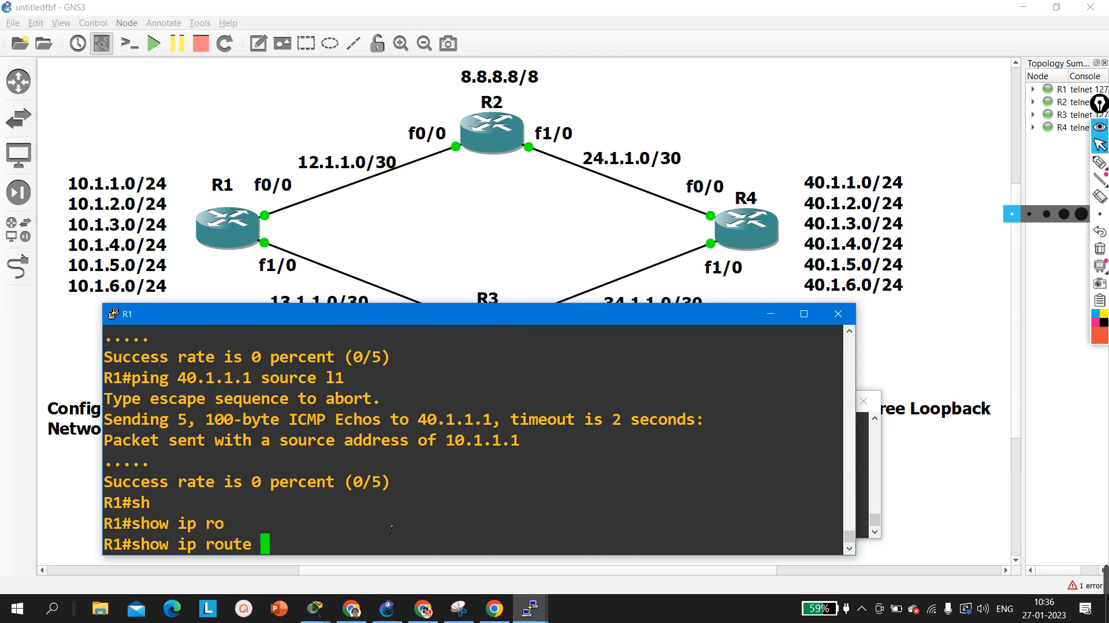
{"action": "key", "text": "Return"}
{"action": "key", "text": "q"}
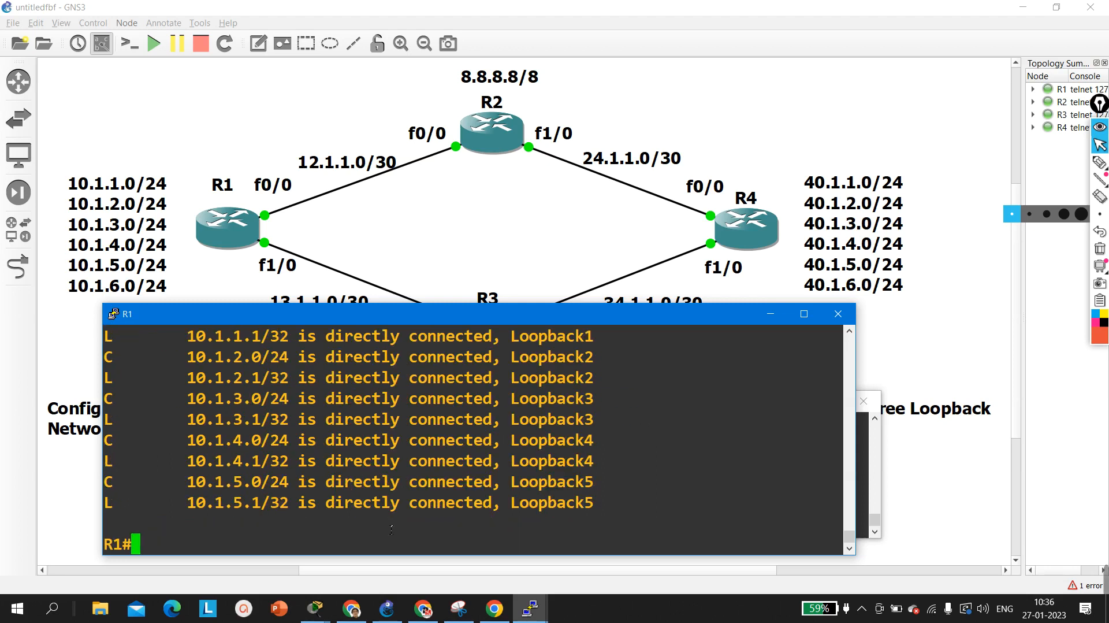
- List only the static routes on R1 with show ip route static and examine the 40.1.1.0 entry
{"action": "key", "text": "Up"}
{"action": "type", "text": "st"}
{"action": "key", "text": "Tab"}
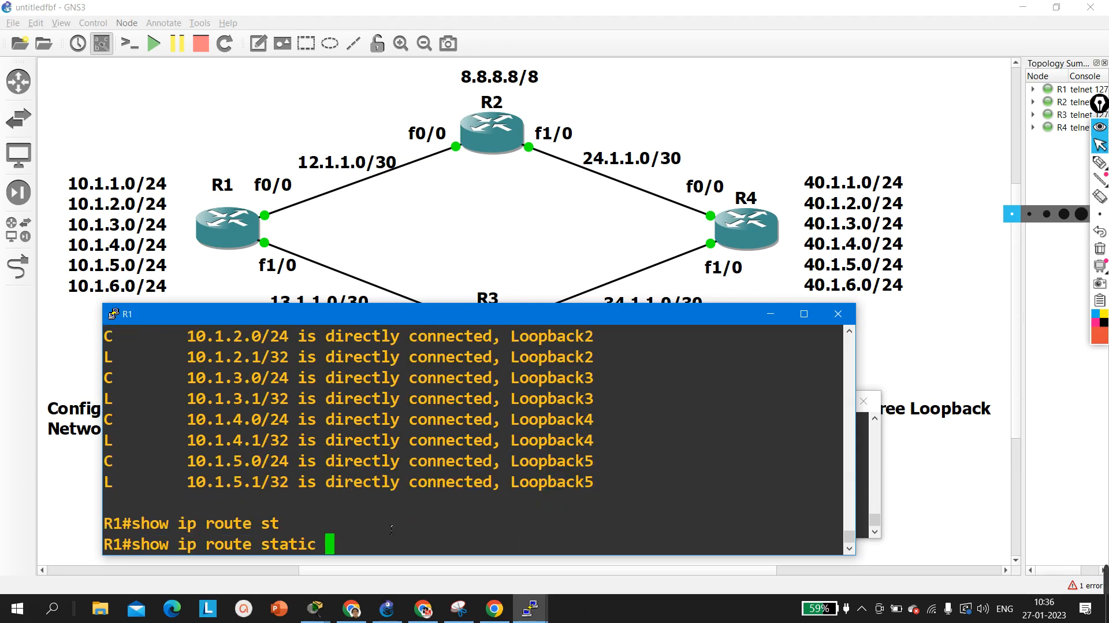
{"action": "key", "text": "Return"}
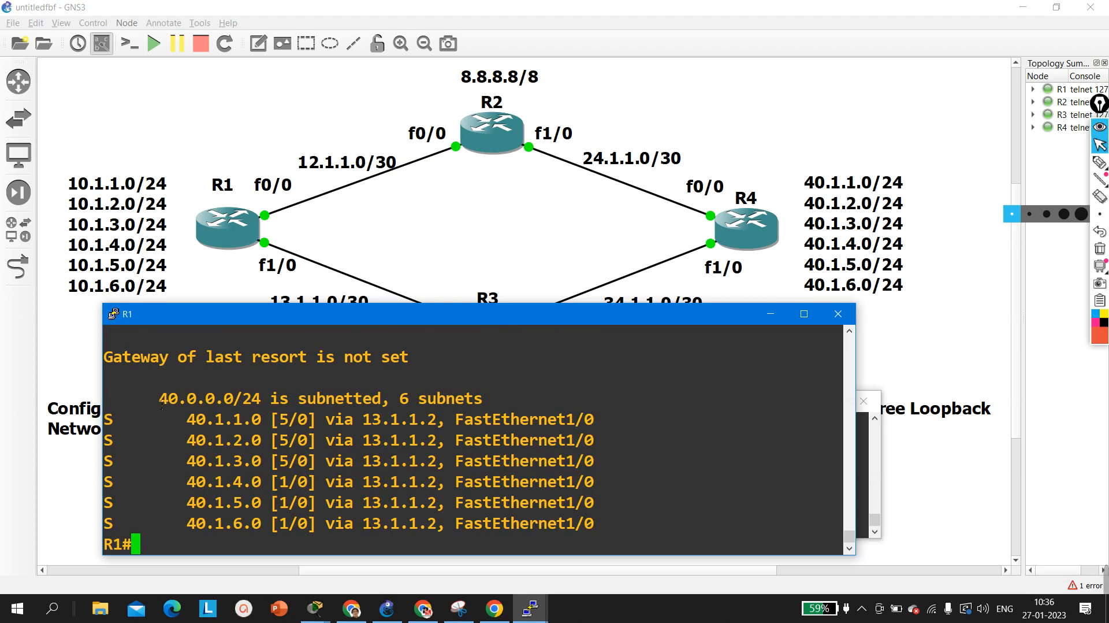
{"action": "left_click_drag", "start_coordinate": [173, 429], "coordinate": [820, 422]}
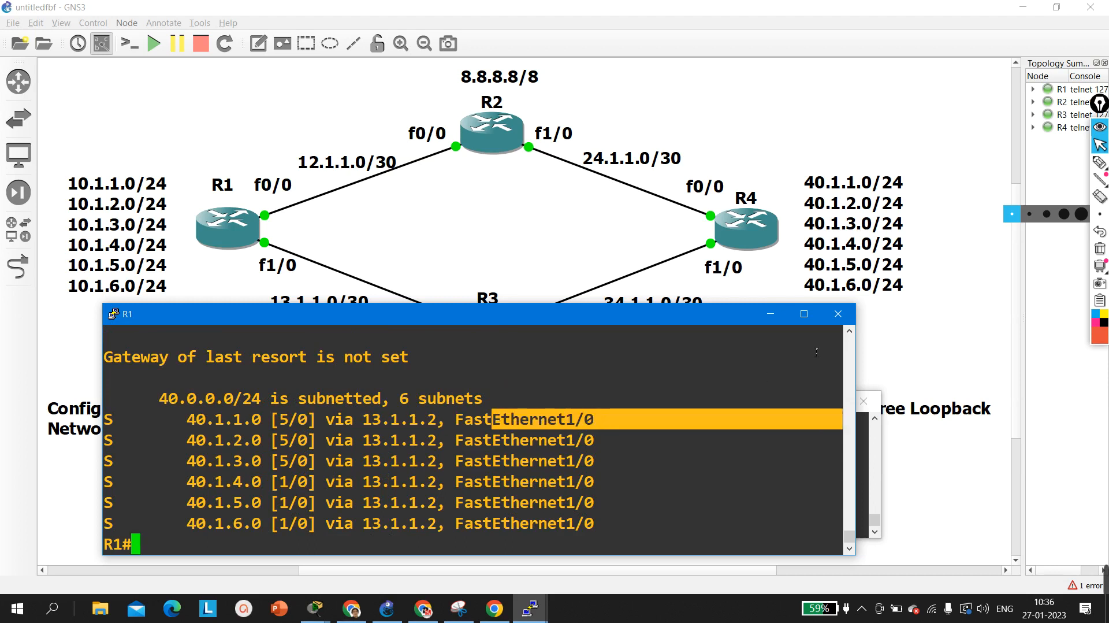
- Minimize R1's console and exit R3's configuration mode to the privileged prompt
{"action": "left_click", "coordinate": [769, 314]}
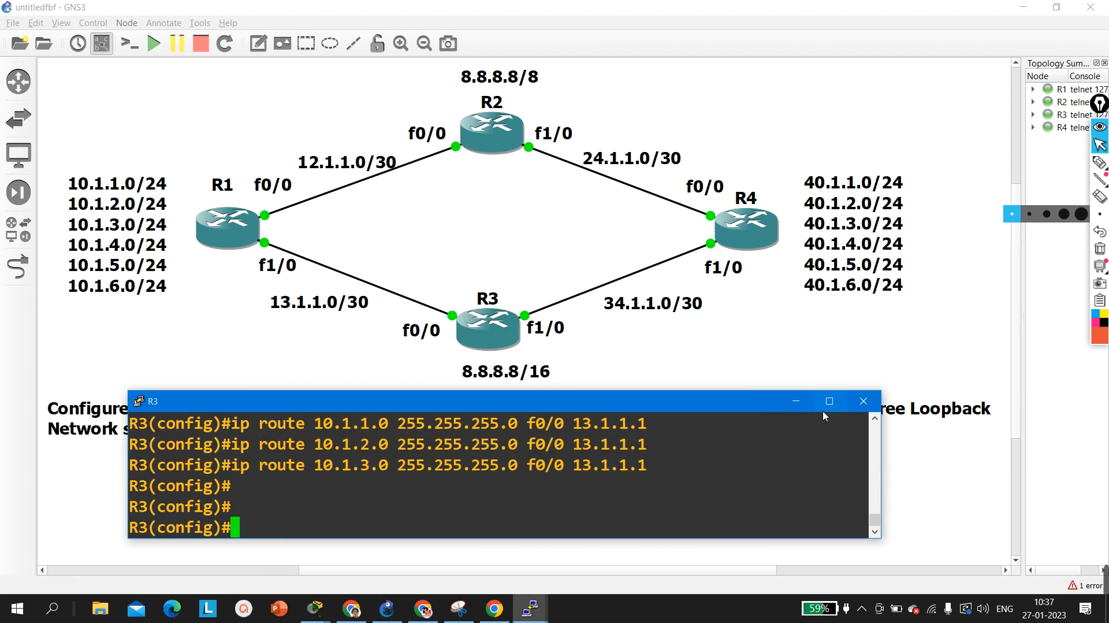
{"action": "key", "text": "ctrl+z"}
{"action": "key", "text": "Return"}
{"action": "key", "text": "Return"}
{"action": "key", "text": "Return"}
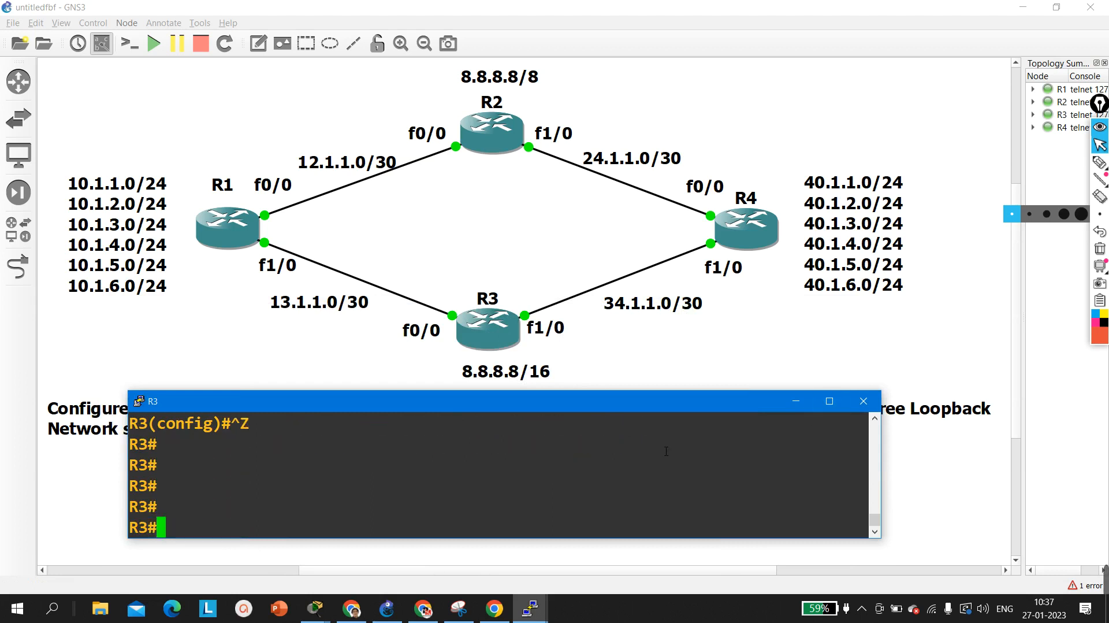
- Display R3's full routing table with show ip route and quit the paged listing
{"action": "type", "text": "show ip ro"}
{"action": "key", "text": "Tab"}
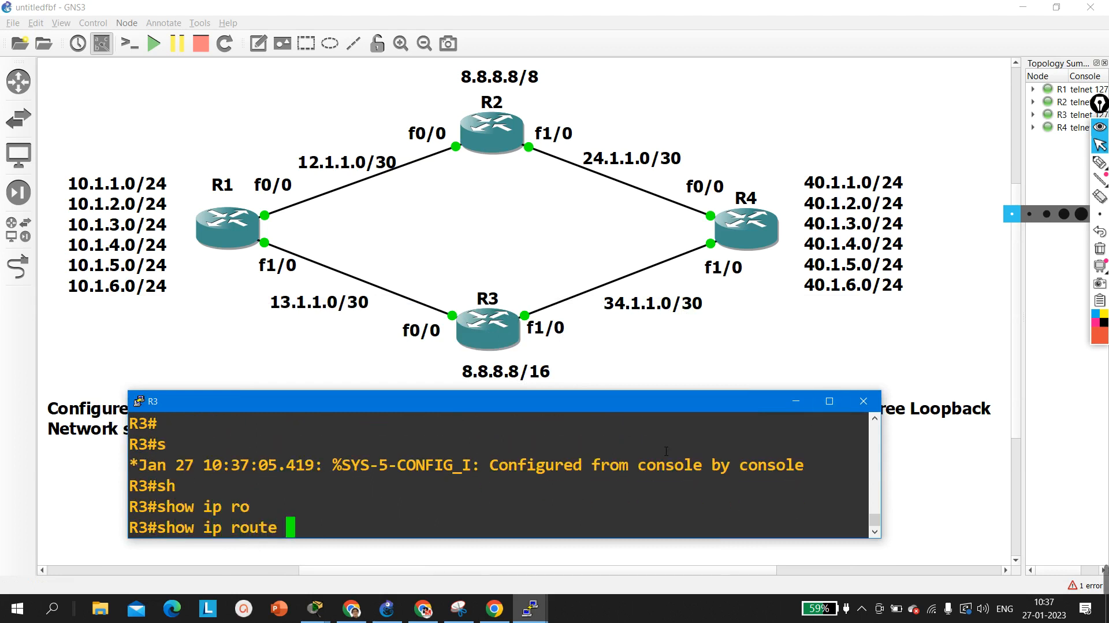
{"action": "key", "text": "Return"}
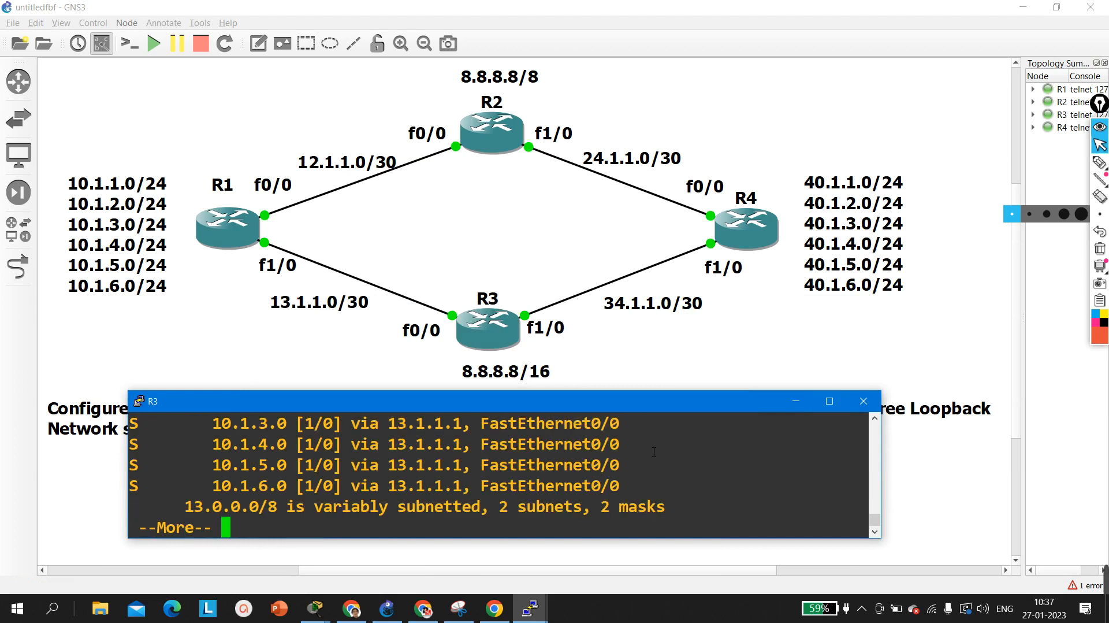
{"action": "key", "text": "q"}
- List only the static routes on R3 with show ip route static and enlarge the console to read them
{"action": "key", "text": "Up"}
{"action": "type", "text": "st"}
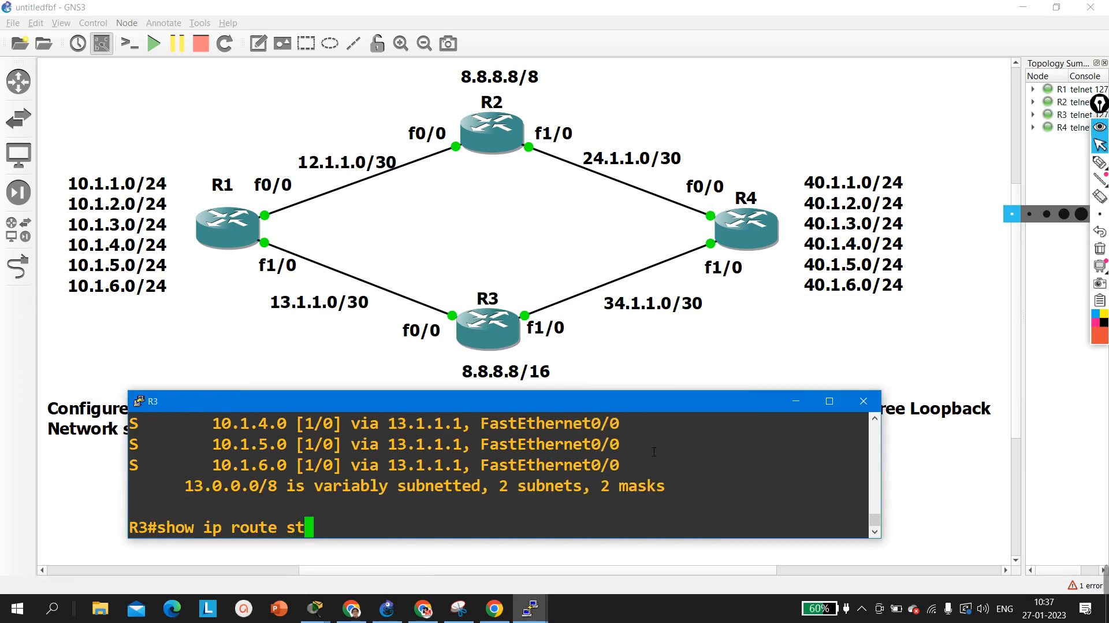
{"action": "key", "text": "Tab"}
{"action": "key", "text": "Return"}
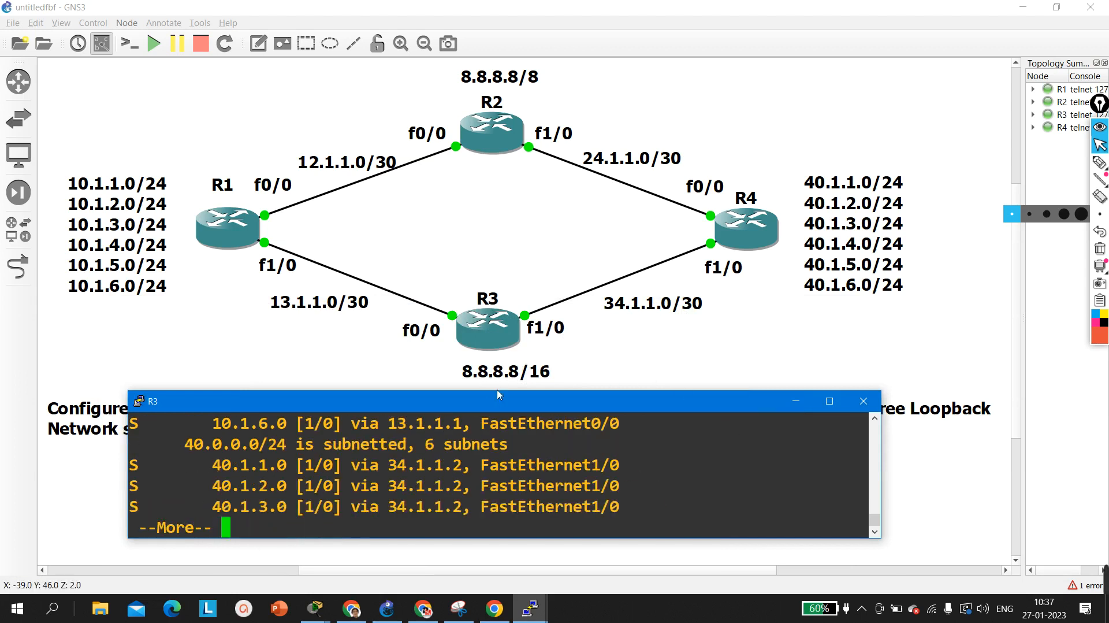
{"action": "left_click_drag", "start_coordinate": [503, 400], "coordinate": [503, 330]}
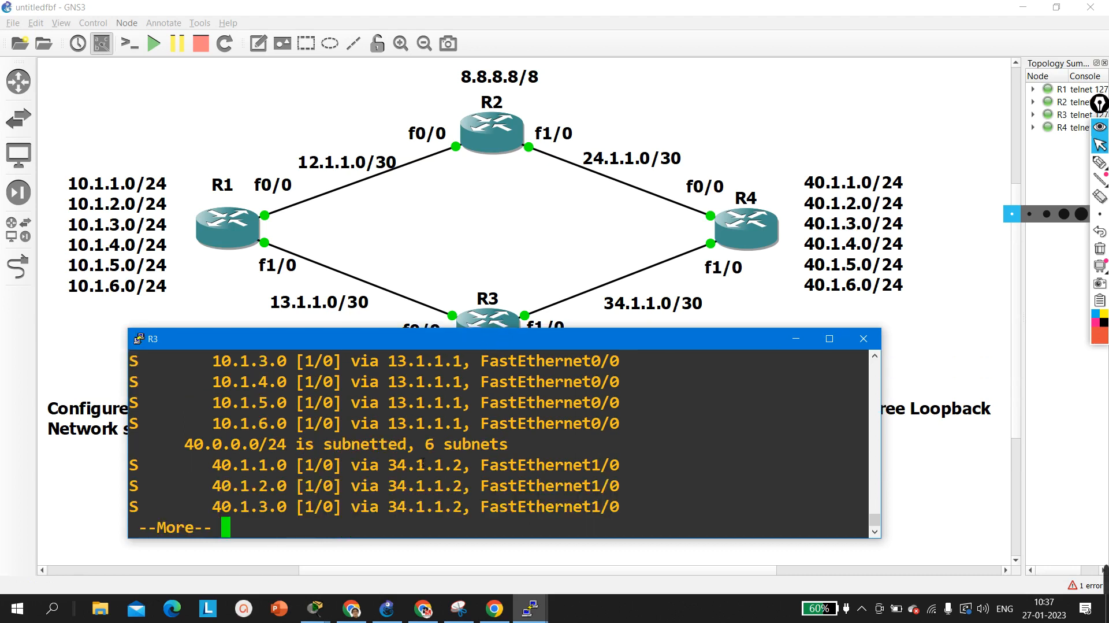
- Compare the 40.1.1.0 static route entries on R1 and R3 against the topology diagram
{"action": "left_click", "coordinate": [490, 327]}
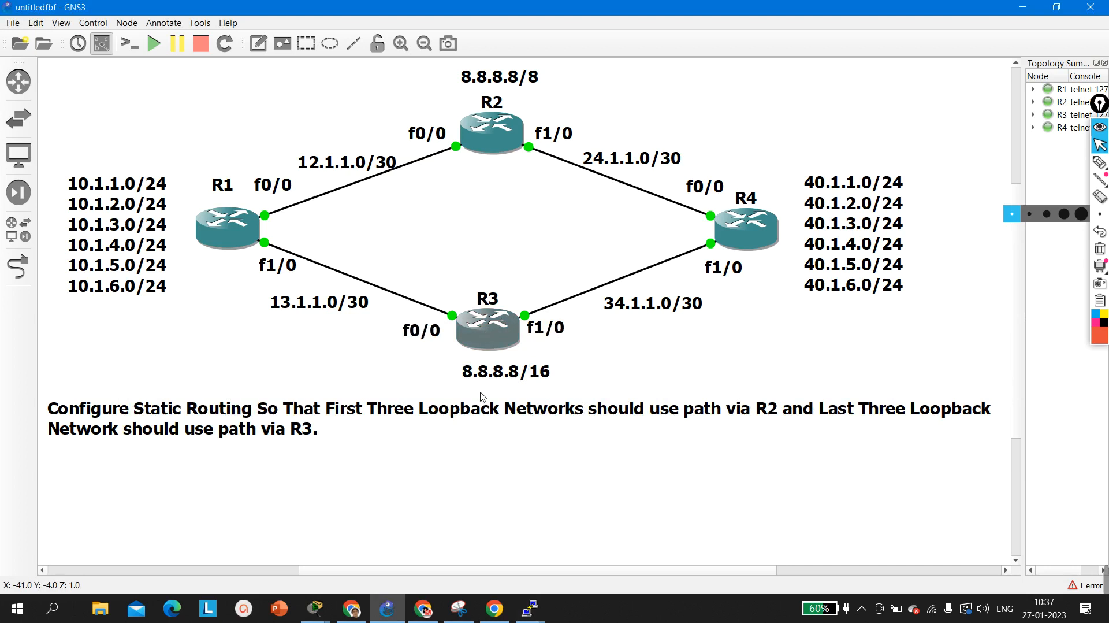
{"action": "mouse_move", "coordinate": [530, 608]}
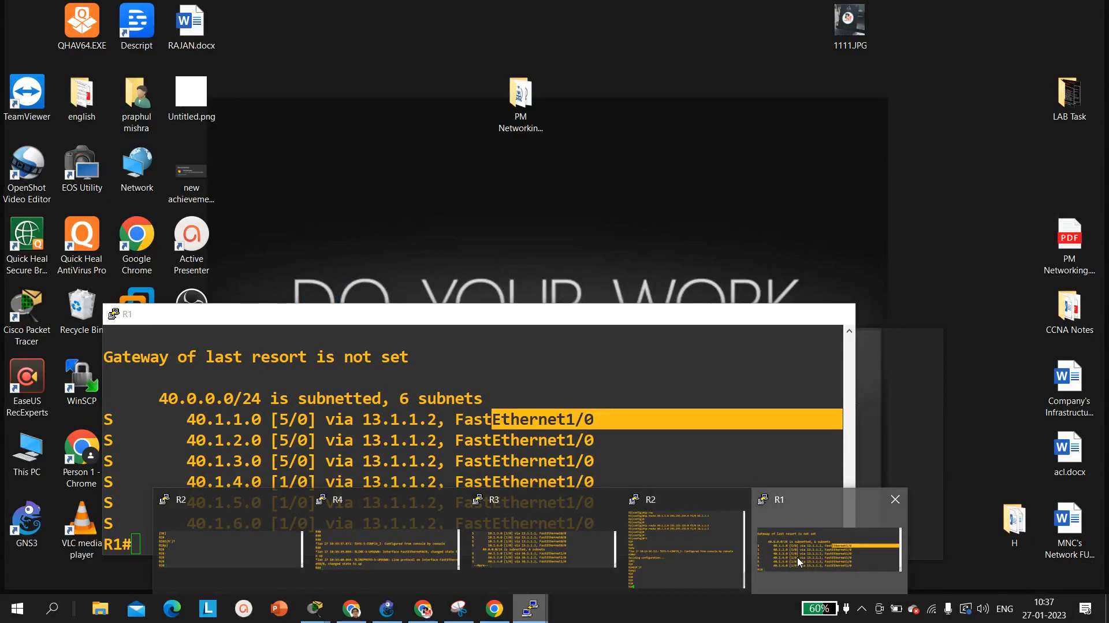
{"action": "left_click", "coordinate": [799, 562]}
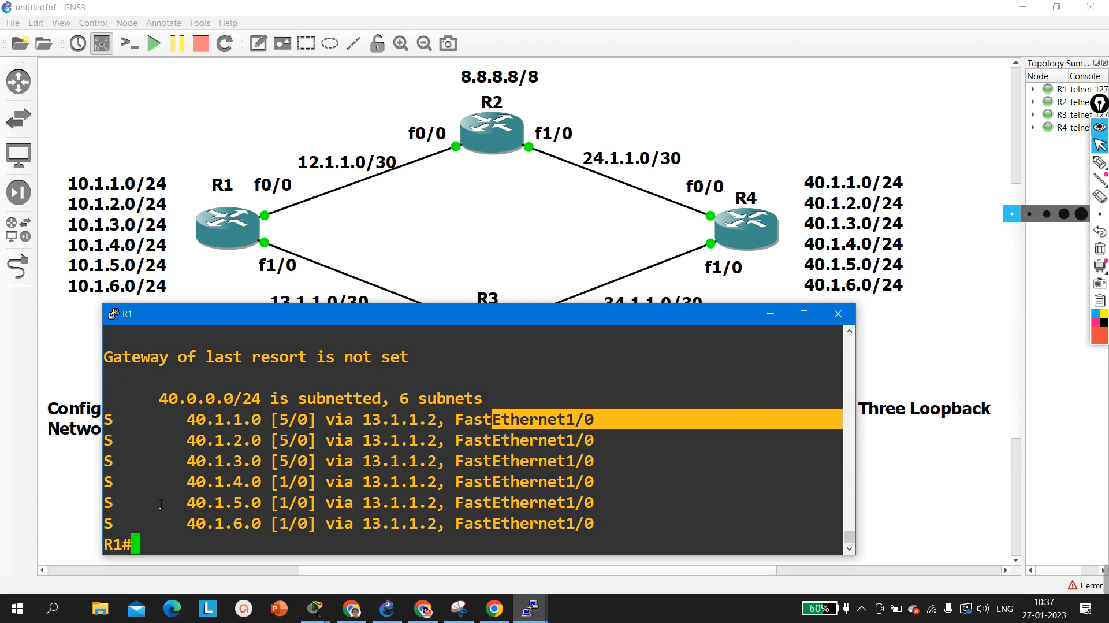
{"action": "left_click", "coordinate": [530, 607]}
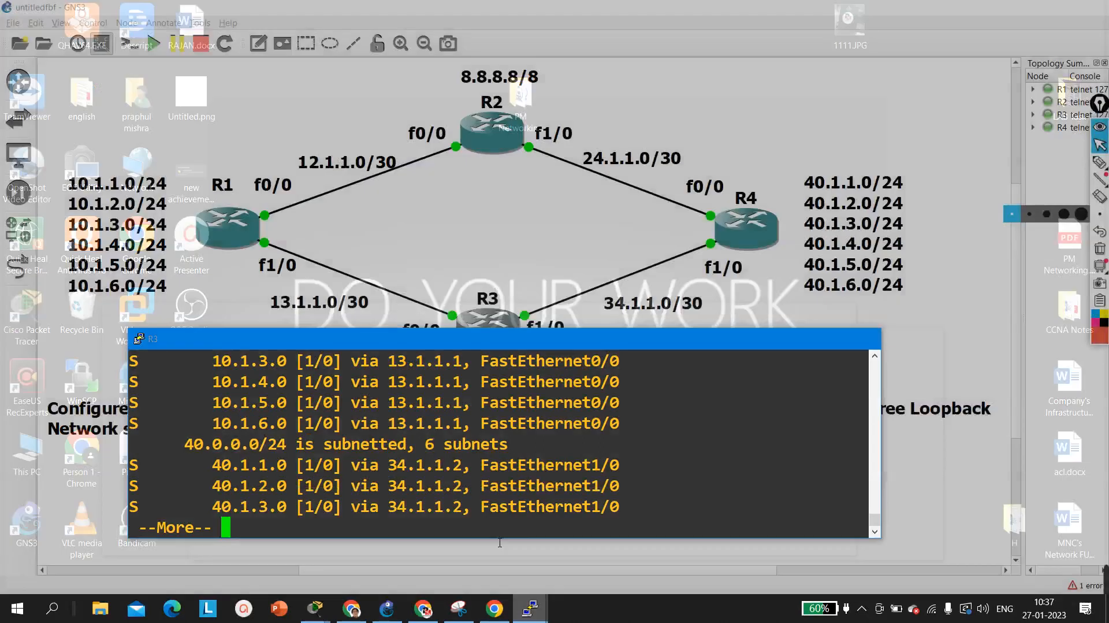
{"action": "left_click", "coordinate": [498, 545]}
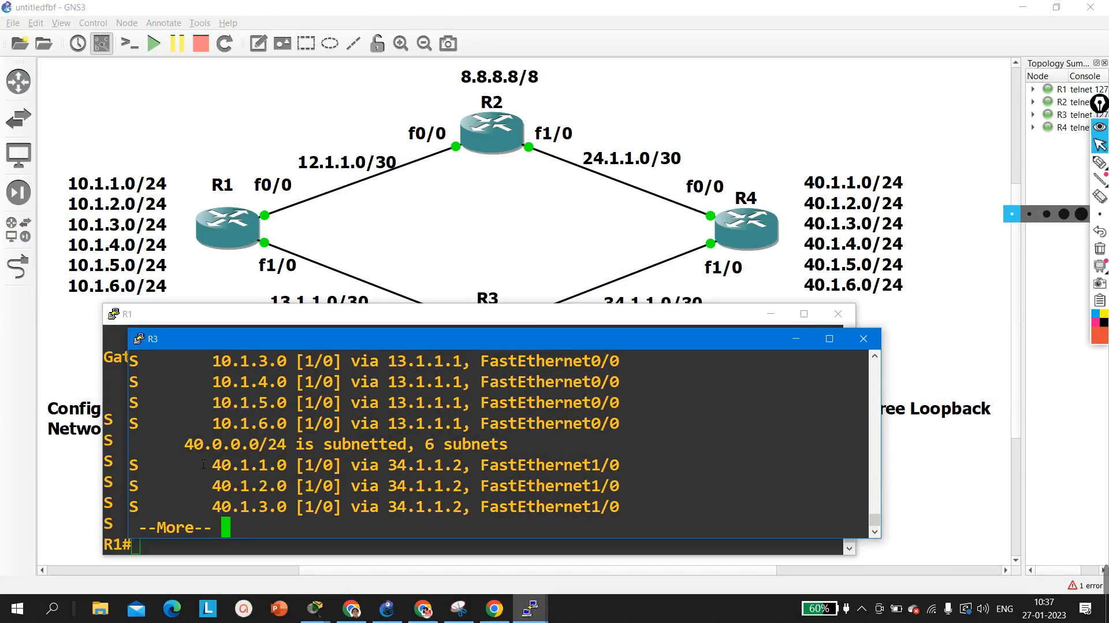
{"action": "left_click_drag", "start_coordinate": [220, 472], "coordinate": [634, 464]}
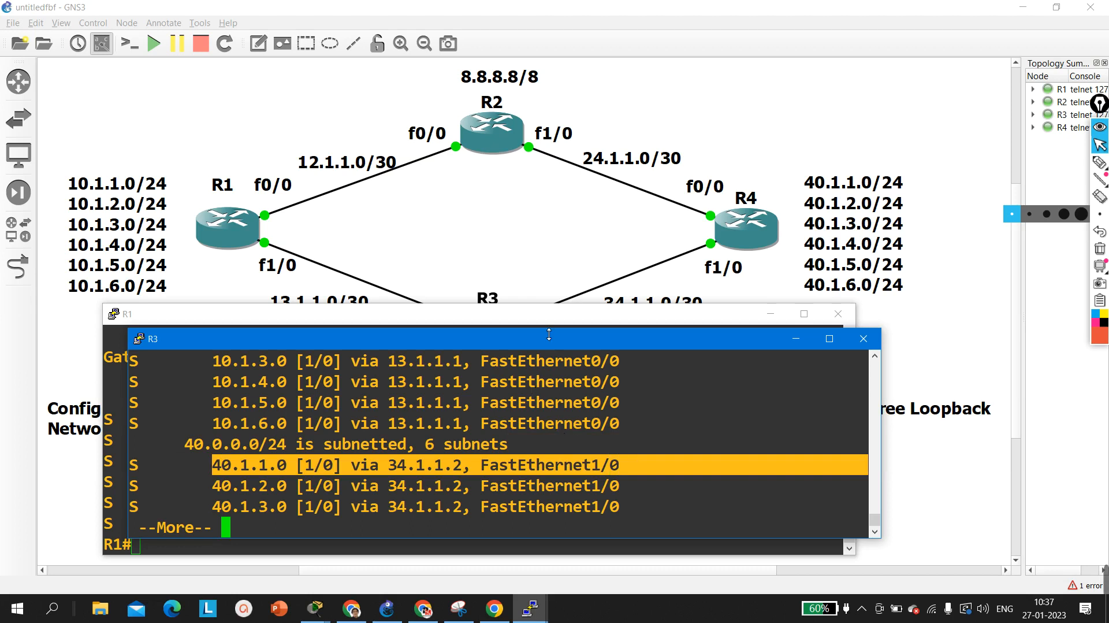
{"action": "left_click_drag", "start_coordinate": [546, 336], "coordinate": [549, 390]}
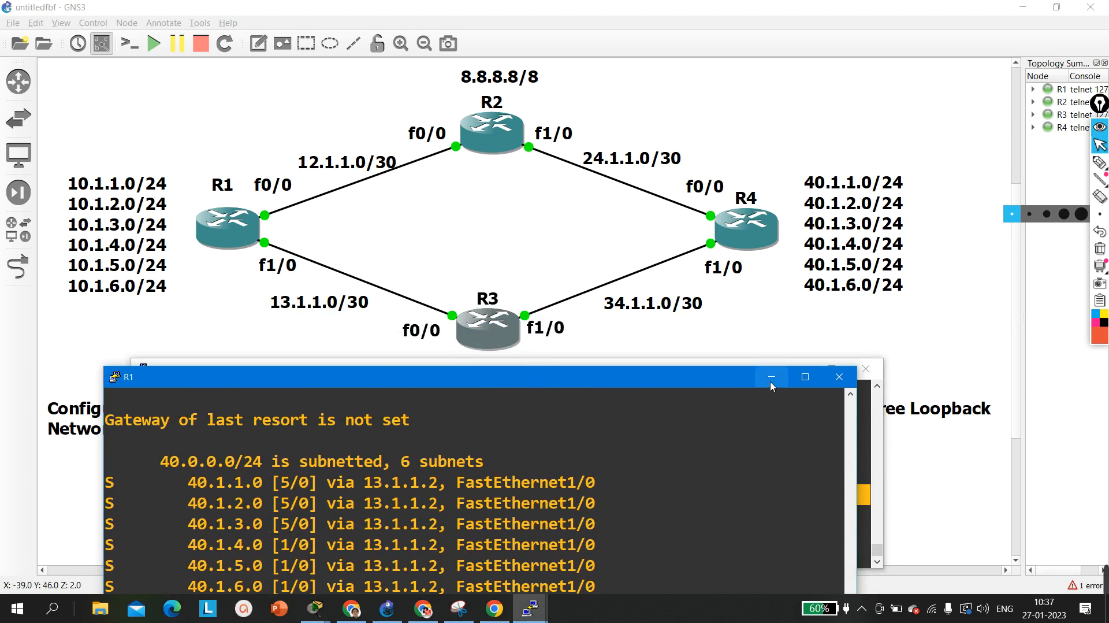
{"action": "left_click", "coordinate": [772, 362]}
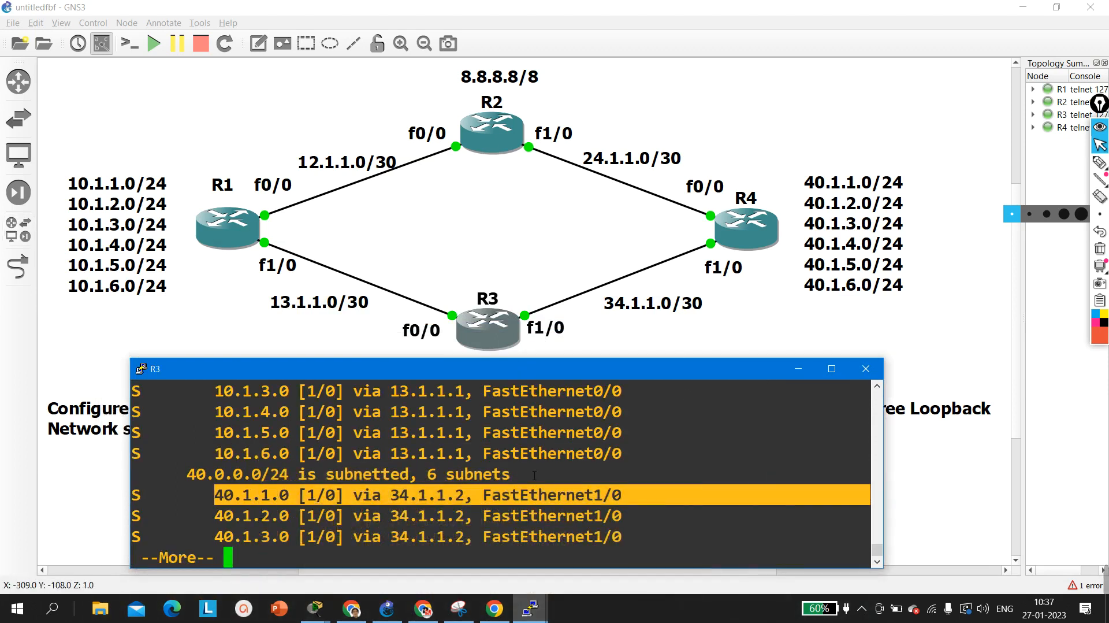
- Switch to R4's console and list only its static routes with show ip route static
{"action": "left_click", "coordinate": [530, 608]}
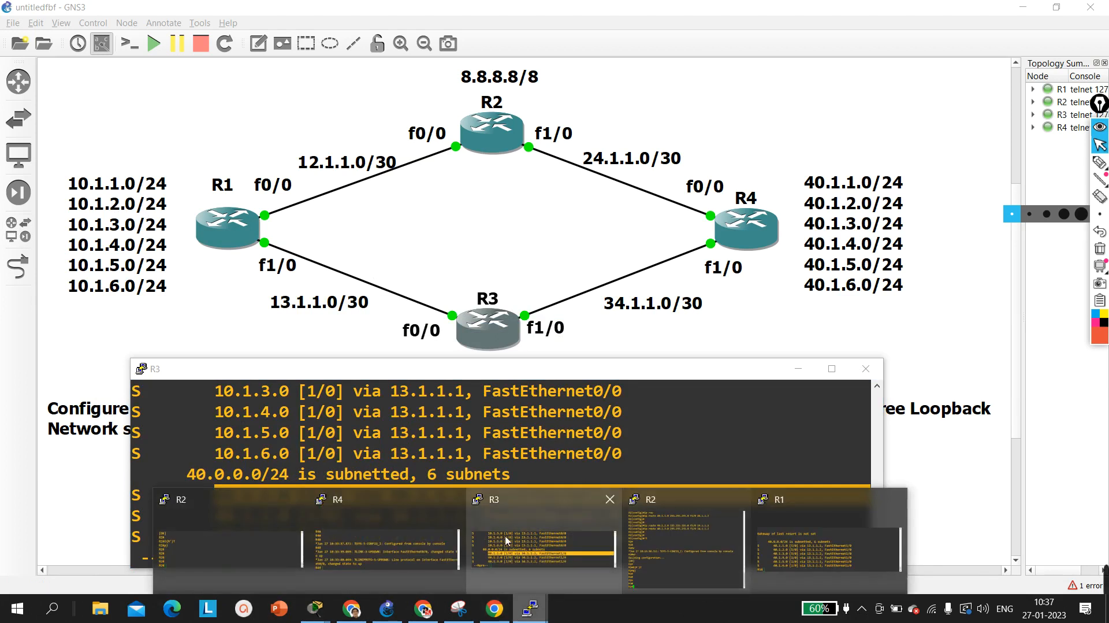
{"action": "left_click", "coordinate": [346, 543]}
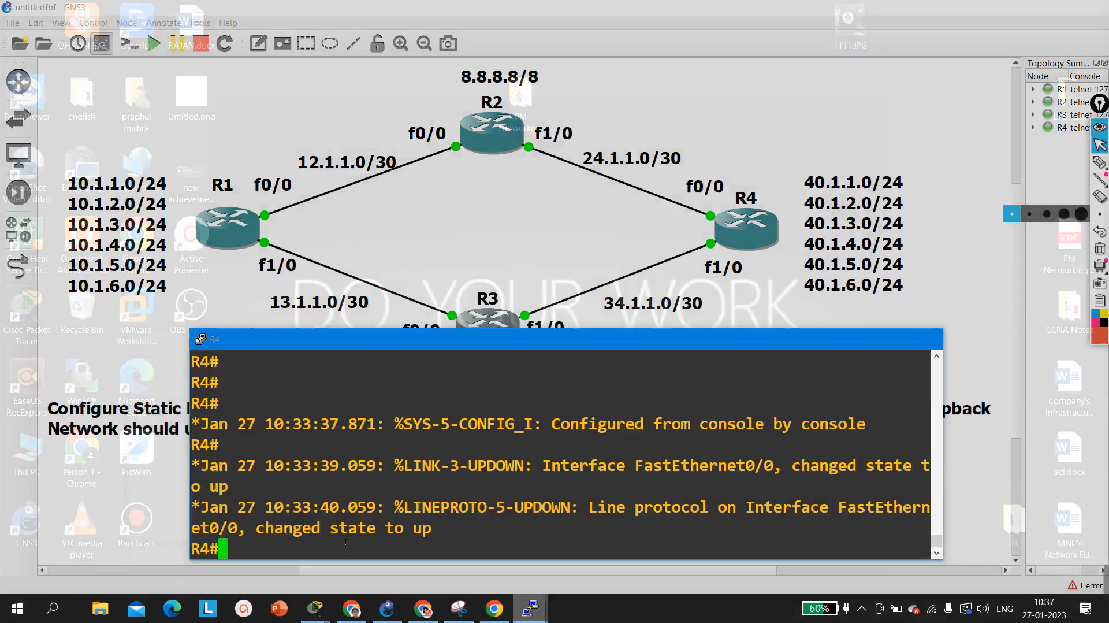
{"action": "left_click_drag", "start_coordinate": [432, 423], "coordinate": [439, 436]}
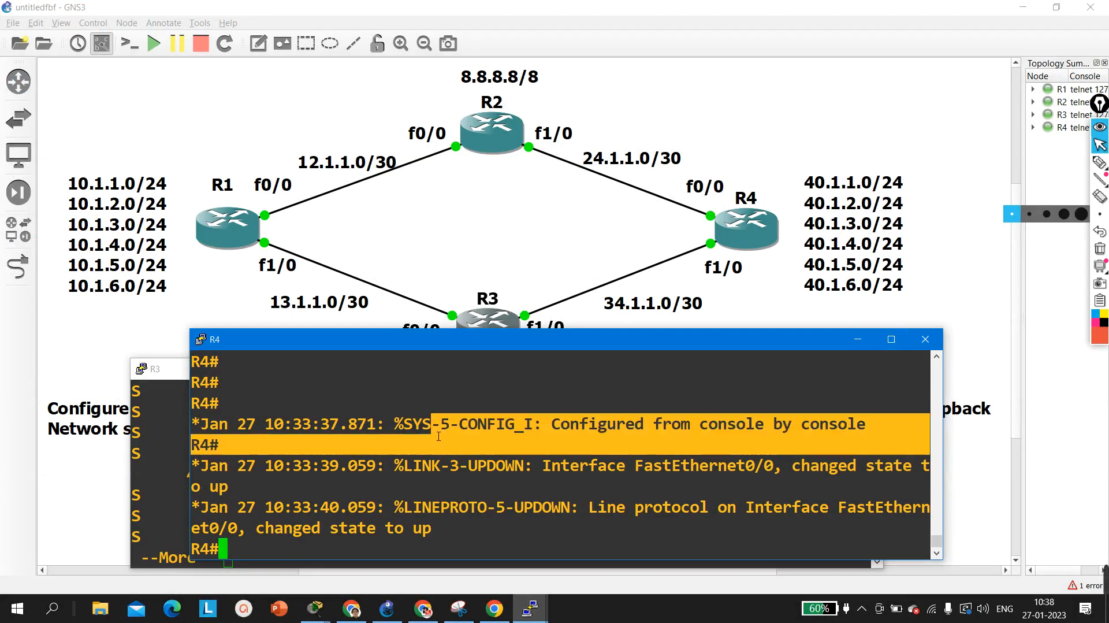
{"action": "type", "text": "sh"}
{"action": "key", "text": "Tab"}
{"action": "type", "text": "ip ro"}
{"action": "key", "text": "Tab"}
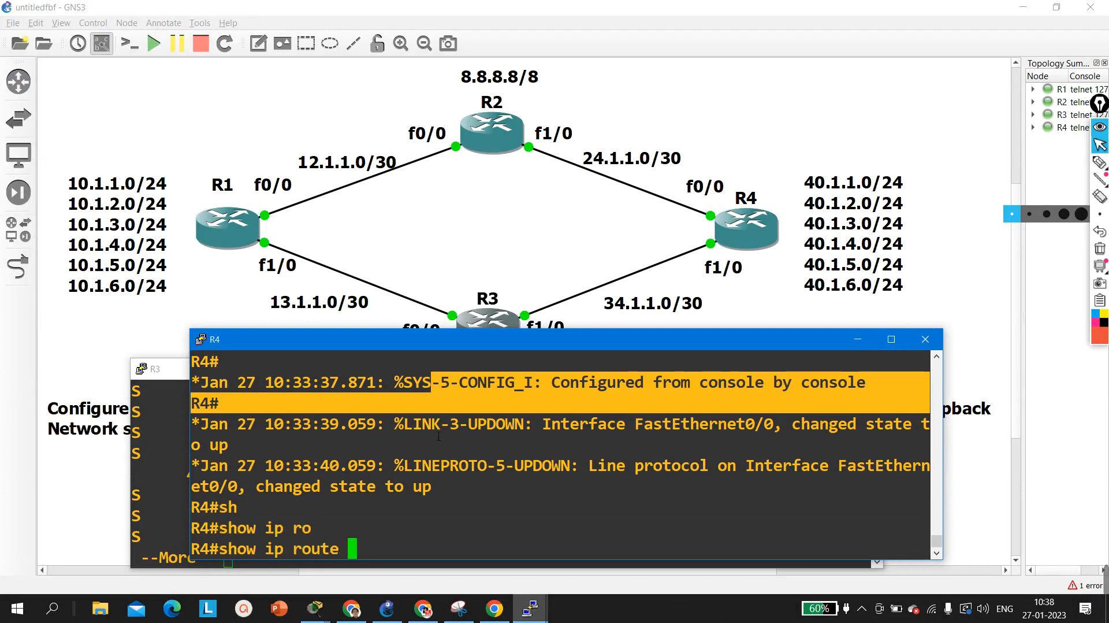
{"action": "type", "text": "st"}
{"action": "key", "text": "Tab"}
{"action": "key", "text": "Return"}
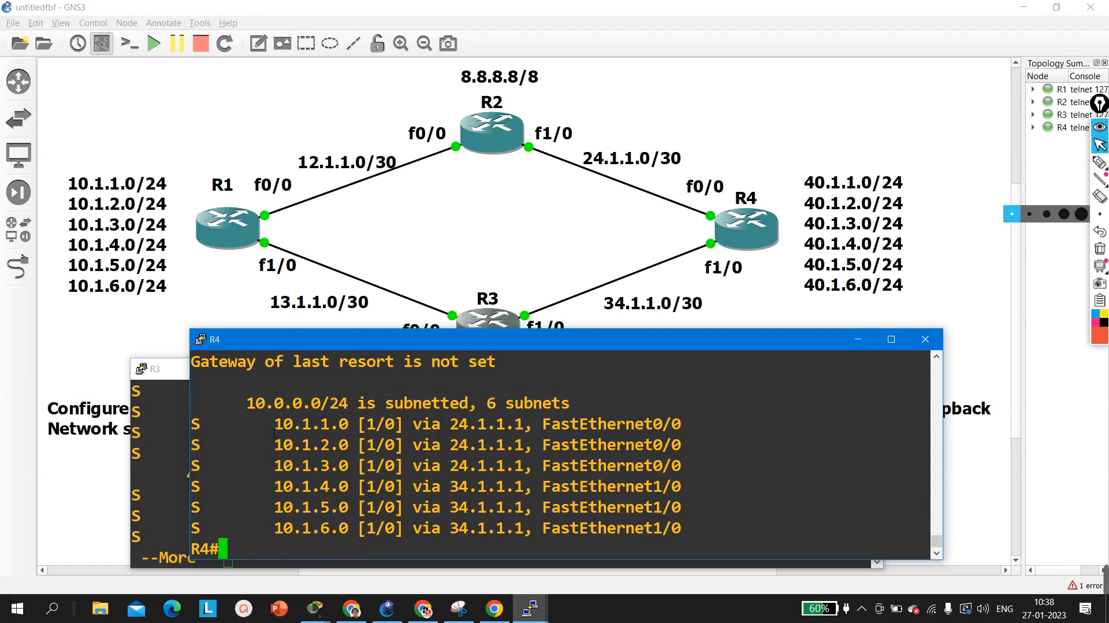
- Examine the exit interface of R4's 10.1.1.0 static route and add blank prompt lines below the listing
{"action": "left_click_drag", "start_coordinate": [274, 432], "coordinate": [339, 435]}
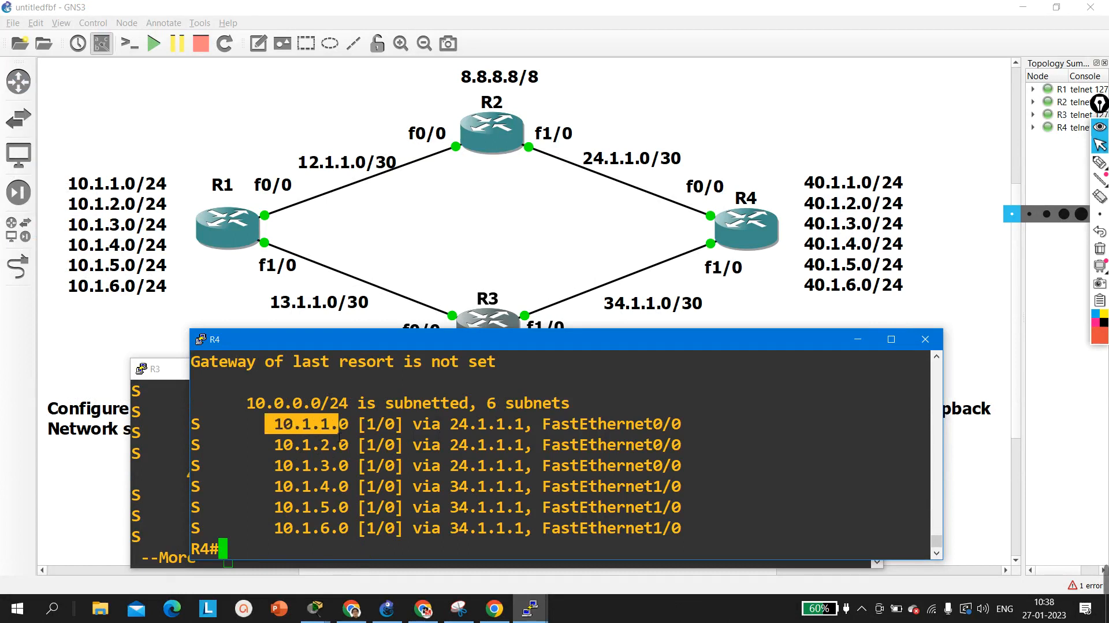
{"action": "left_click_drag", "start_coordinate": [557, 435], "coordinate": [688, 432]}
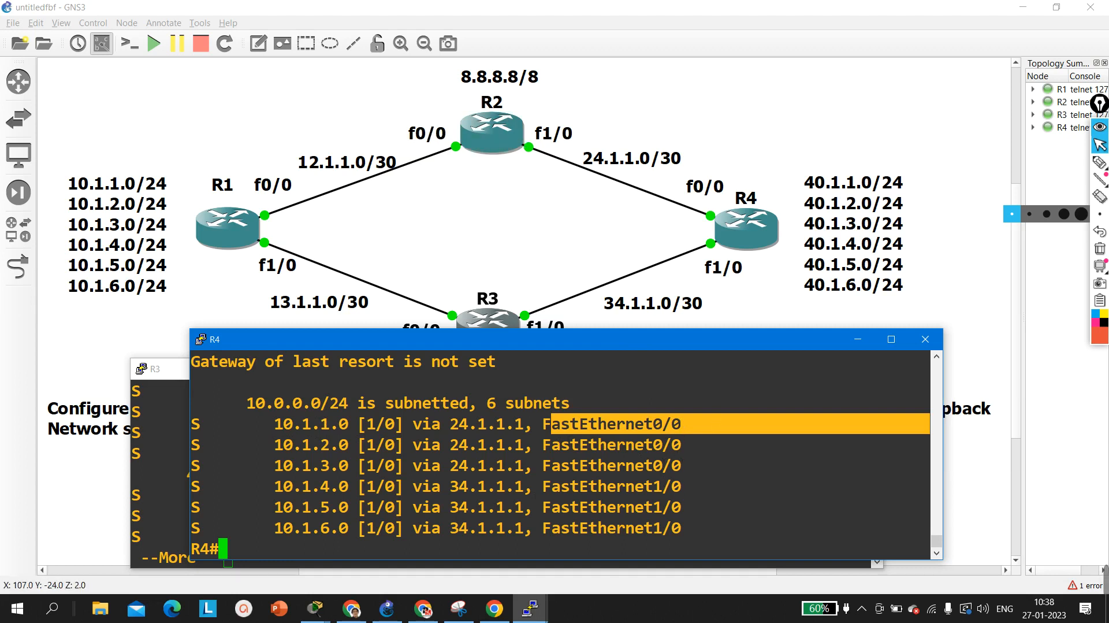
{"action": "left_click_drag", "start_coordinate": [535, 425], "coordinate": [701, 420]}
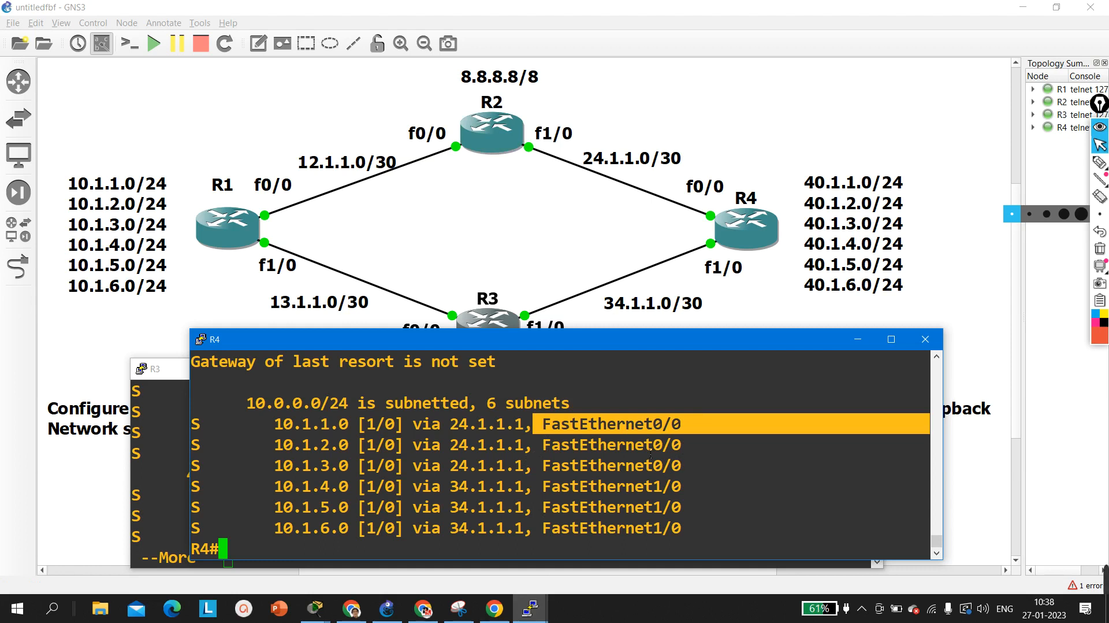
{"action": "left_click", "coordinate": [710, 433]}
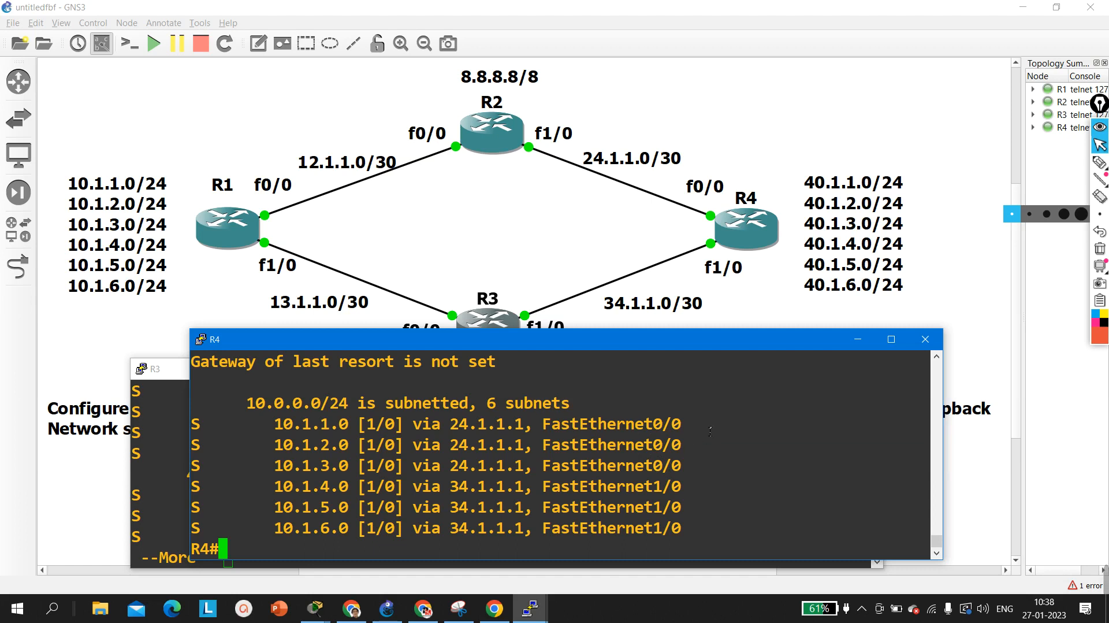
{"action": "left_click_drag", "start_coordinate": [710, 432], "coordinate": [550, 432]}
{"action": "left_click", "coordinate": [430, 463]}
{"action": "key", "text": "Return"}
{"action": "key", "text": "Return"}
{"action": "key", "text": "Return"}
{"action": "key", "text": "Return"}
{"action": "key", "text": "Return"}
{"action": "key", "text": "Return"}
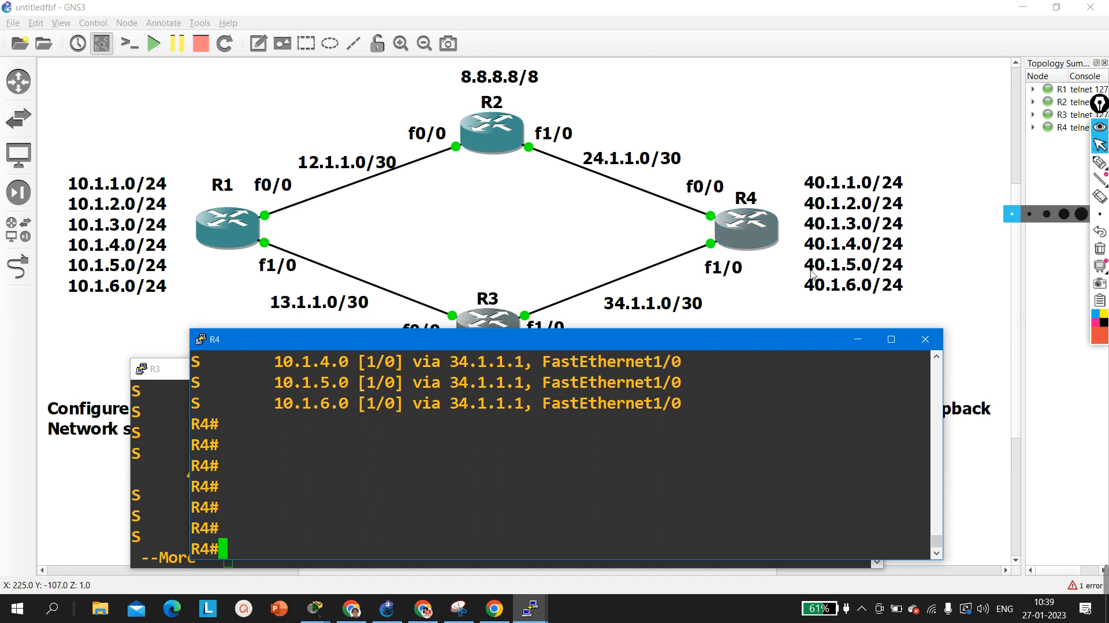
- Minimize the R4 and R3 consoles to uncover the topology and switch back to R1's console
{"action": "left_click", "coordinate": [858, 339]}
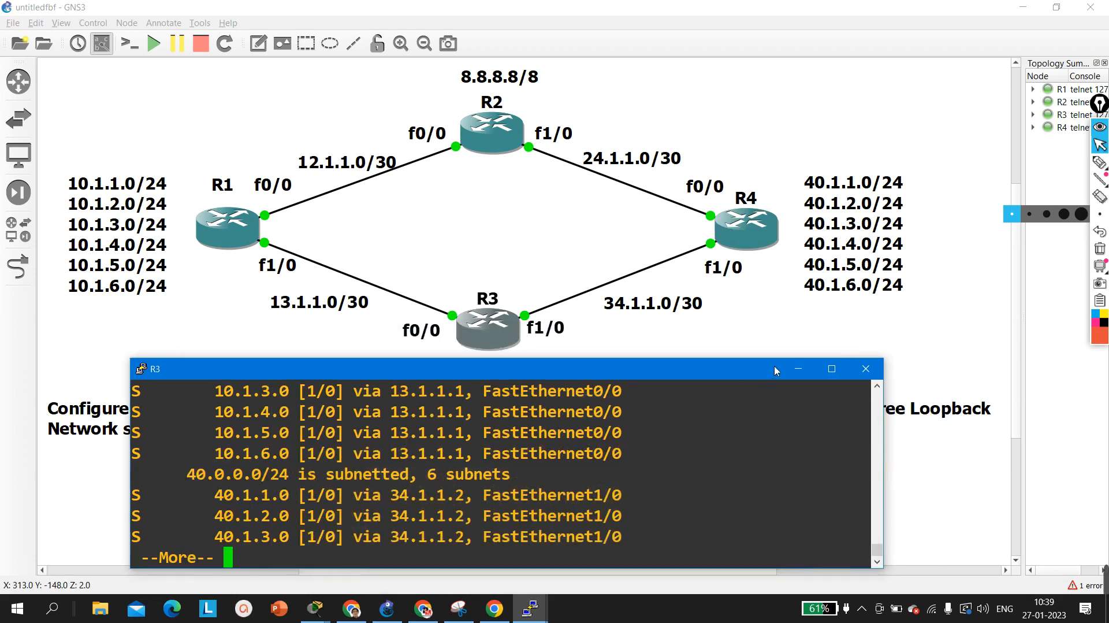
{"action": "left_click", "coordinate": [797, 367]}
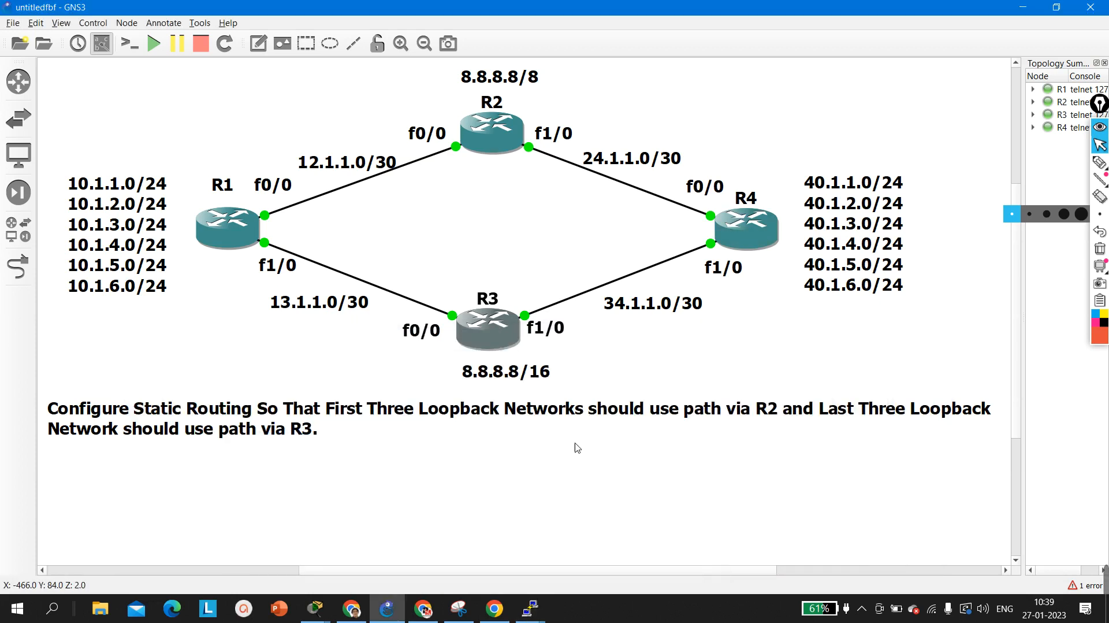
{"action": "left_click", "coordinate": [530, 608]}
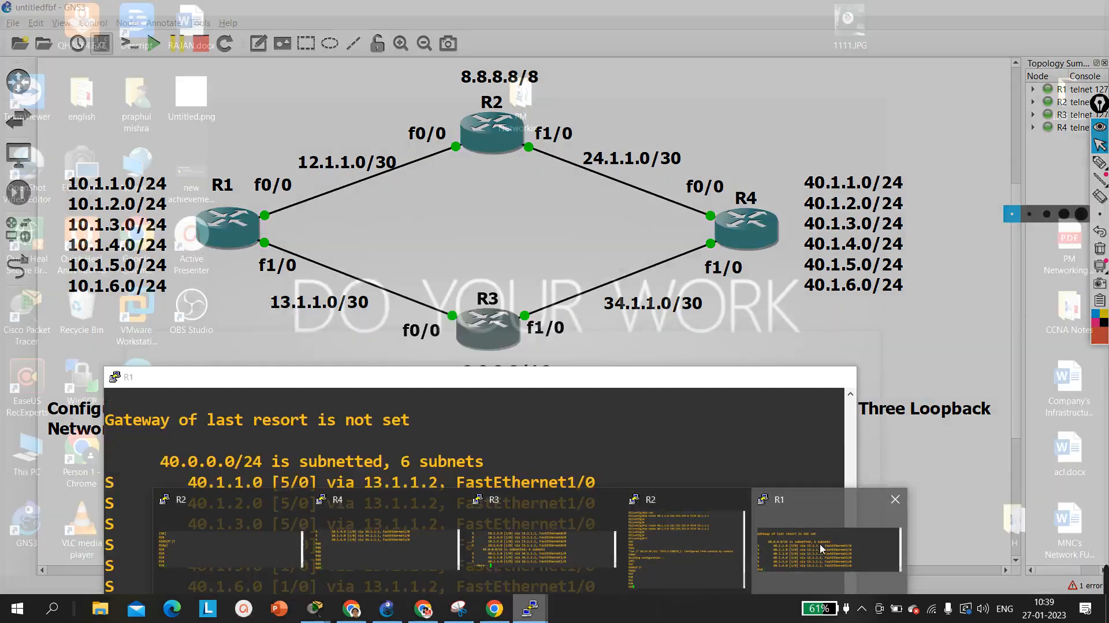
- Bring up the R1 console and enter global configuration mode
{"action": "left_click", "coordinate": [827, 549]}
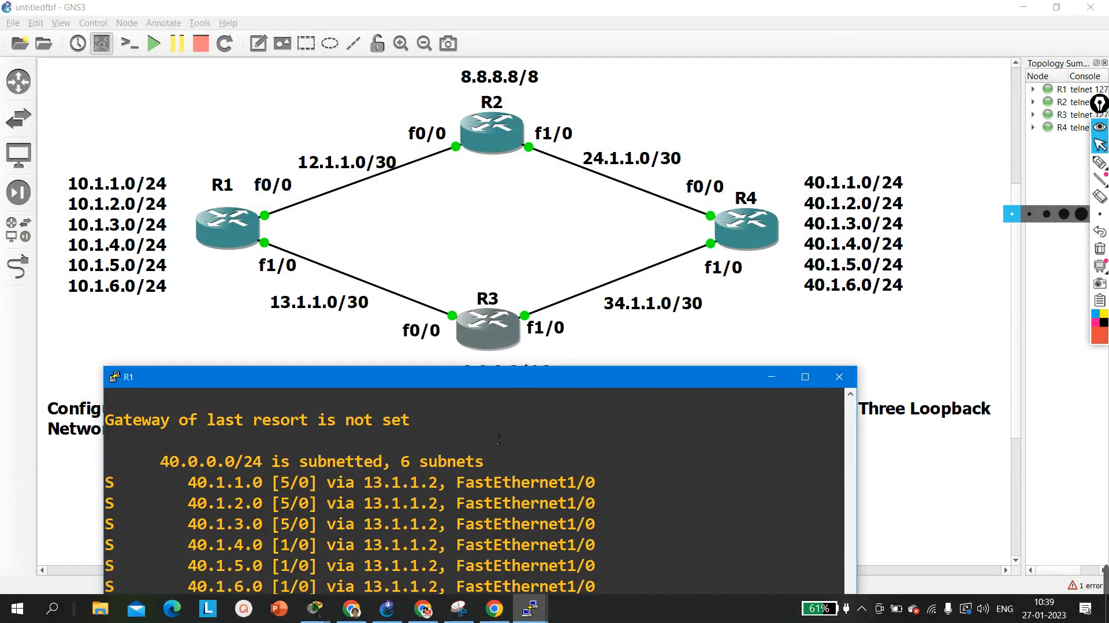
{"action": "key", "text": "Return"}
{"action": "key", "text": "Return"}
{"action": "key", "text": "Return"}
{"action": "key", "text": "Return"}
{"action": "key", "text": "Return"}
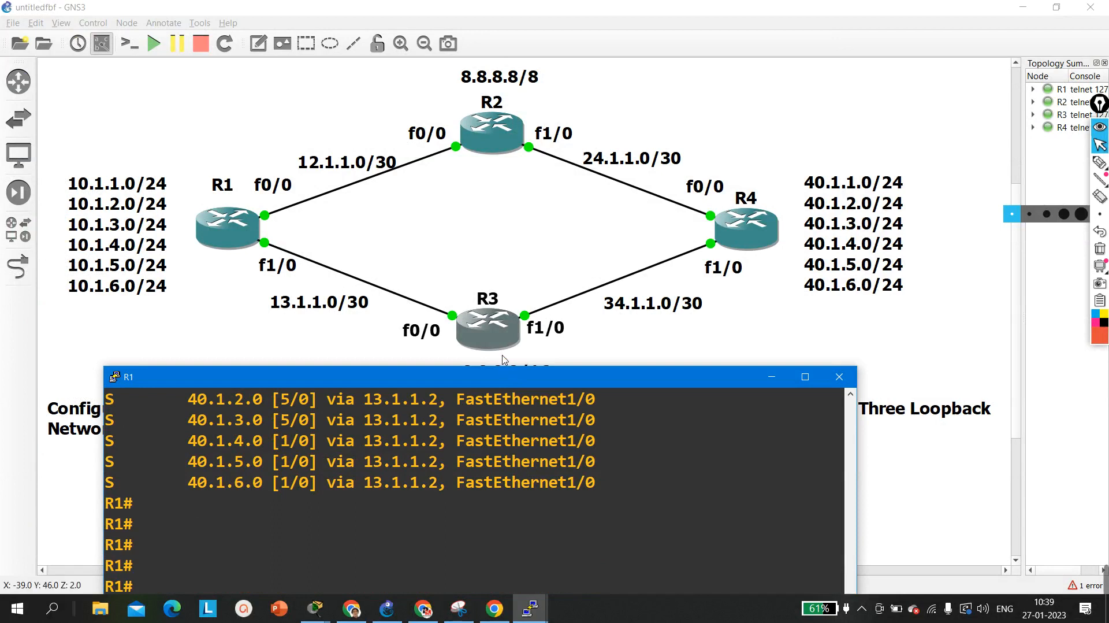
{"action": "mouse_move", "coordinate": [507, 381]}
{"action": "left_mouse_down"}
{"action": "mouse_move", "coordinate": [508, 431]}
{"action": "mouse_move", "coordinate": [517, 369]}
{"action": "left_mouse_up"}
{"action": "type", "text": "conf"}
{"action": "key", "text": "Tab"}
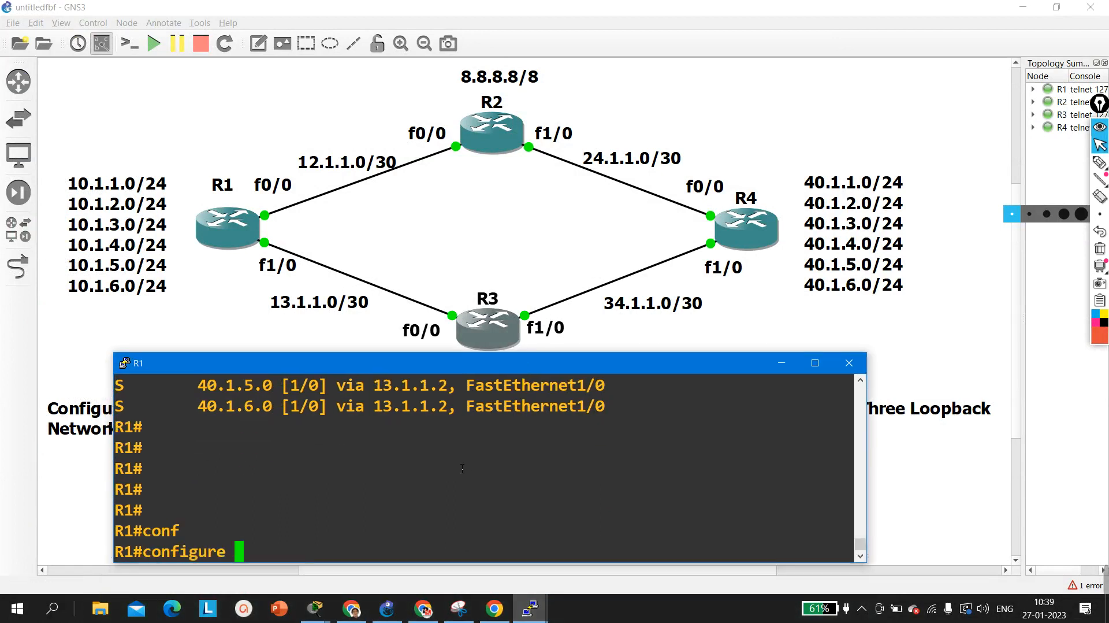
{"action": "key", "text": "Return"}
{"action": "key", "text": "Return"}
{"action": "key", "text": "Return"}
{"action": "key", "text": "Return"}
- Try to add a static route on R1 to 8.8.8.8 with mask 255.0.0.0 via f0/0
{"action": "type", "text": "ip ro"}
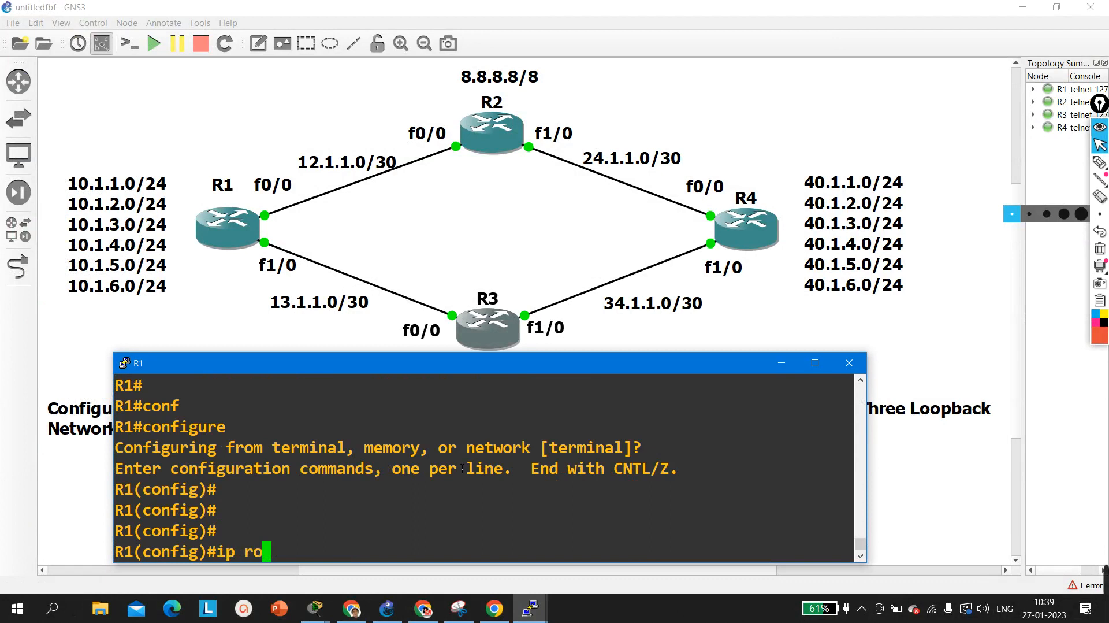
{"action": "key", "text": "Tab"}
{"action": "type", "text": "ute 8."}
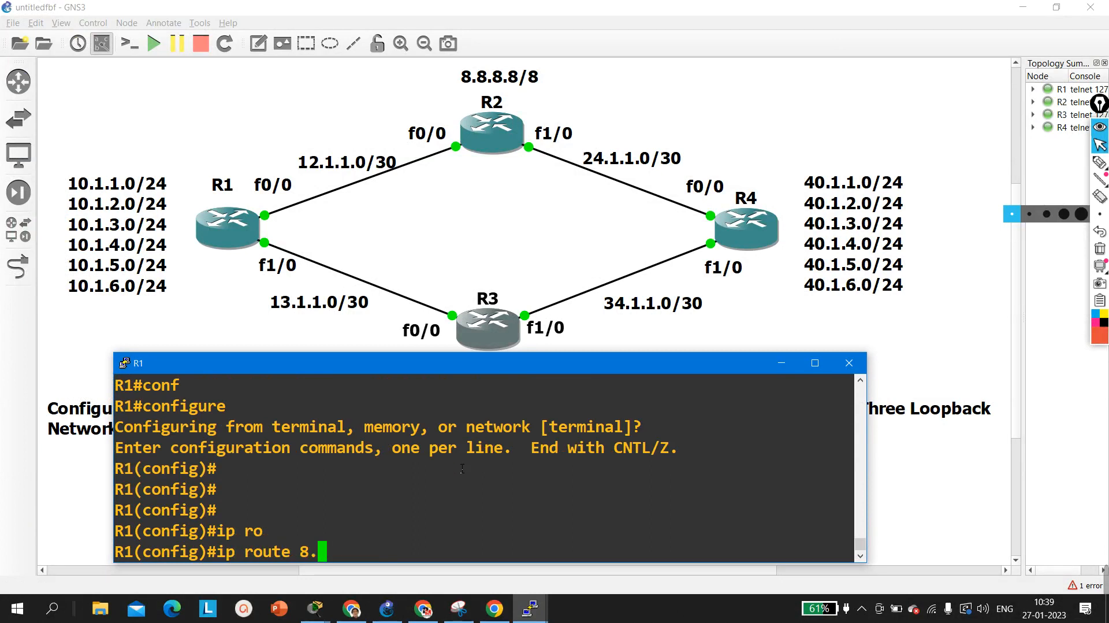
{"action": "type", "text": "8.8.8 255."}
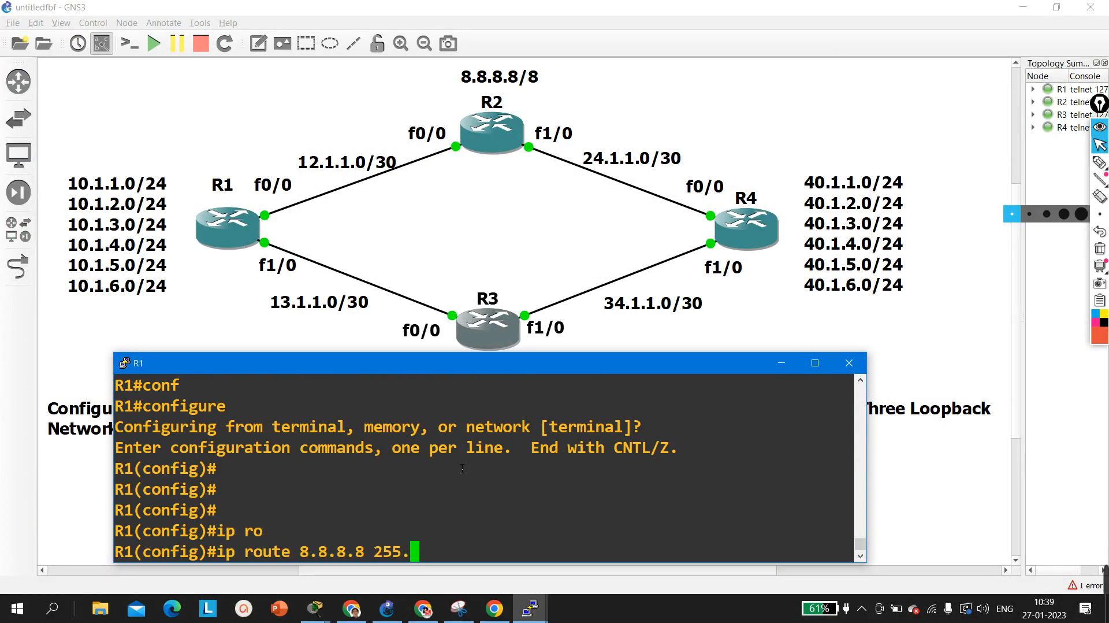
{"action": "type", "text": "0.0.0 f0/0"}
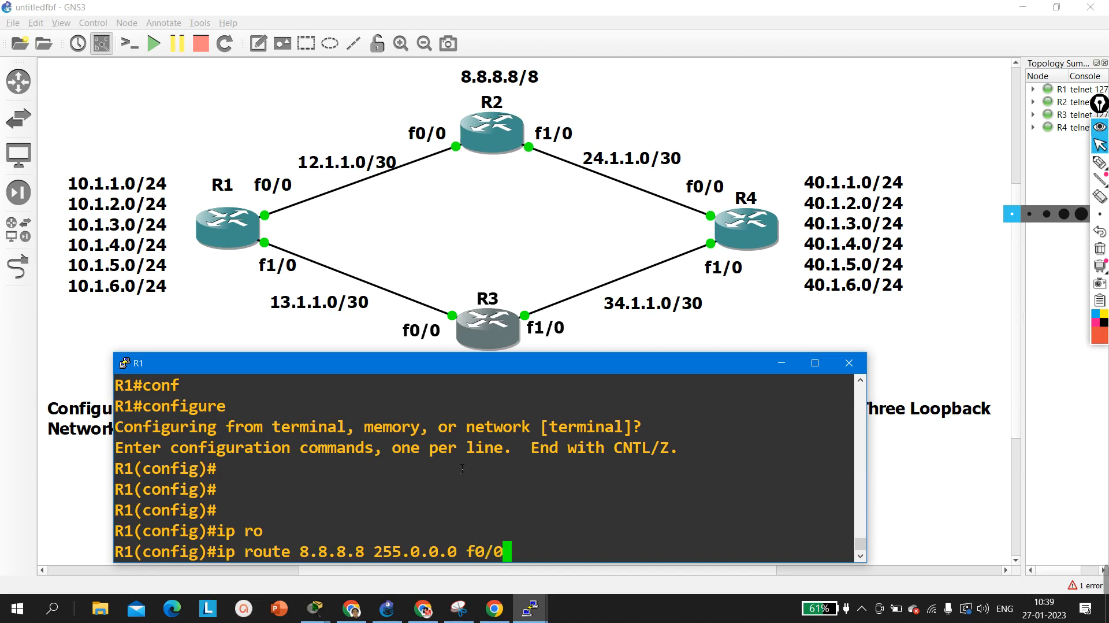
{"action": "key", "text": "Return"}
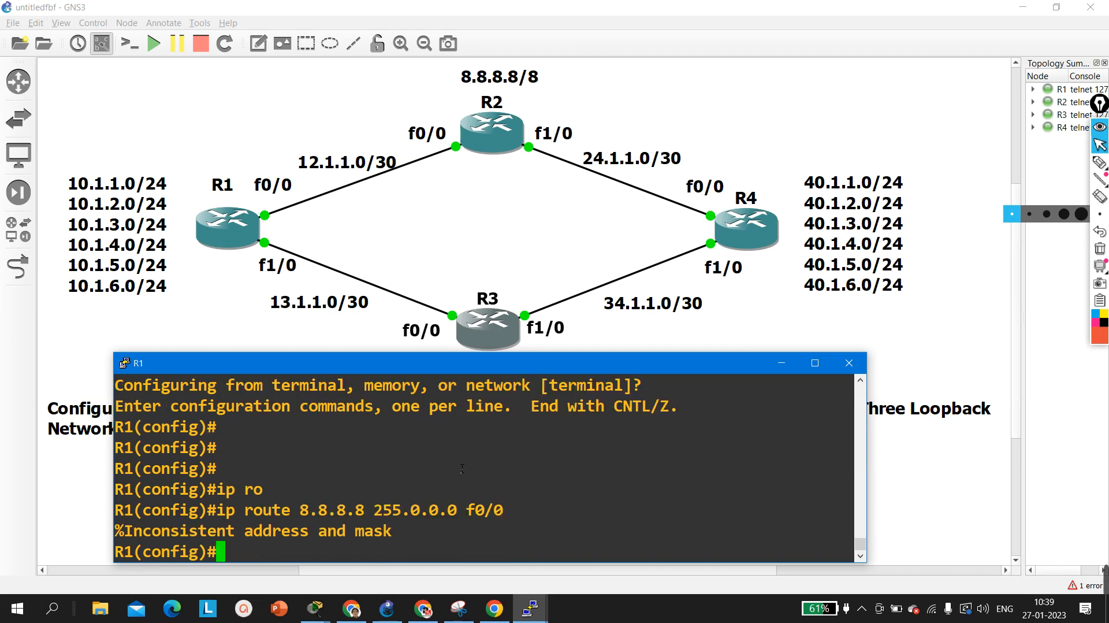
{"action": "key", "text": "Return"}
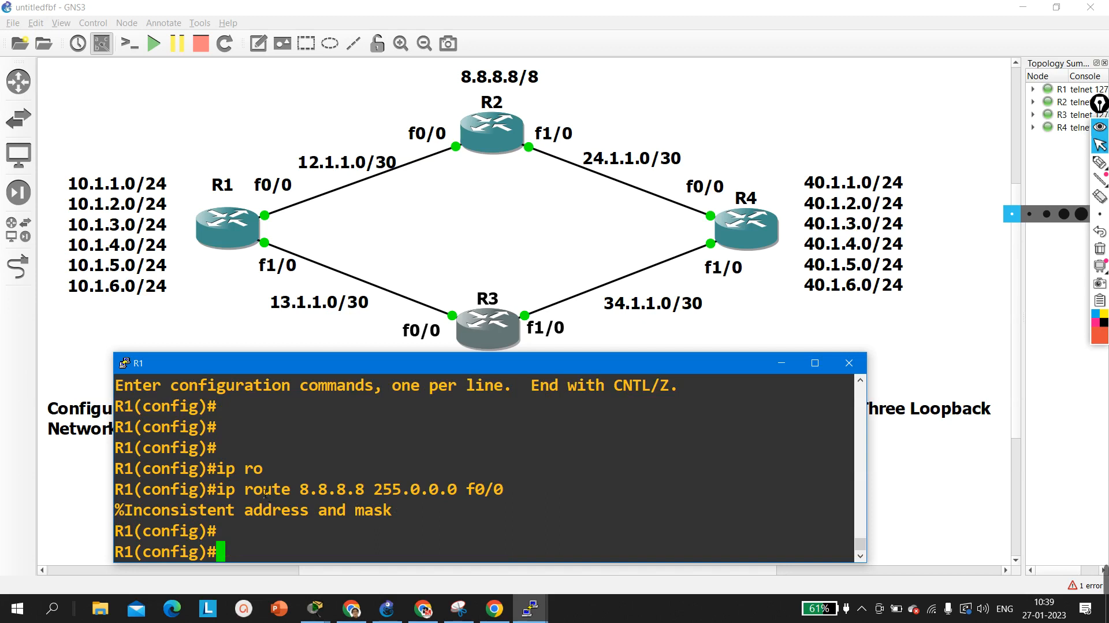
{"action": "key", "text": "Up"}
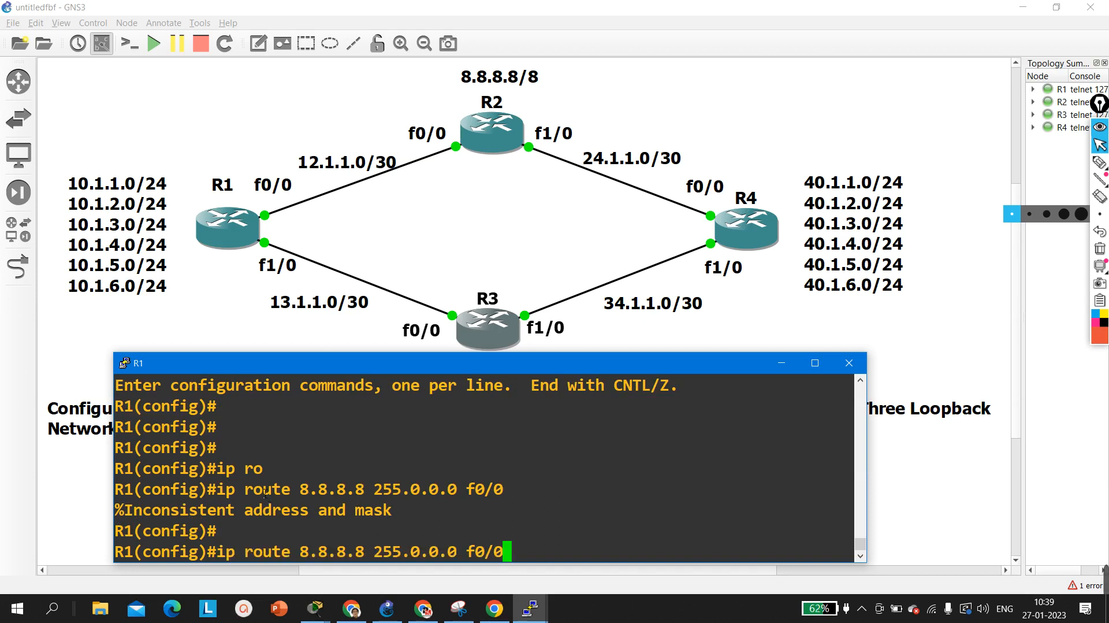
{"action": "key", "text": "BackSpace"}
{"action": "key", "text": "BackSpace"}
{"action": "key", "text": "BackSpace"}
{"action": "key", "text": "BackSpace"}
{"action": "key", "text": "BackSpace"}
{"action": "key", "text": "BackSpace"}
{"action": "key", "text": "BackSpace"}
{"action": "key", "text": "BackSpace"}
{"action": "key", "text": "BackSpace"}
{"action": "key", "text": "BackSpace"}
{"action": "key", "text": "BackSpace"}
{"action": "key", "text": "BackSpace"}
{"action": "key", "text": "BackSpace"}
{"action": "key", "text": "BackSpace"}
{"action": "key", "text": "BackSpace"}
{"action": "key", "text": "BackSpace"}
{"action": "key", "text": "BackSpace"}
{"action": "key", "text": "BackSpace"}
{"action": "key", "text": "BackSpace"}
{"action": "key", "text": "BackSpace"}
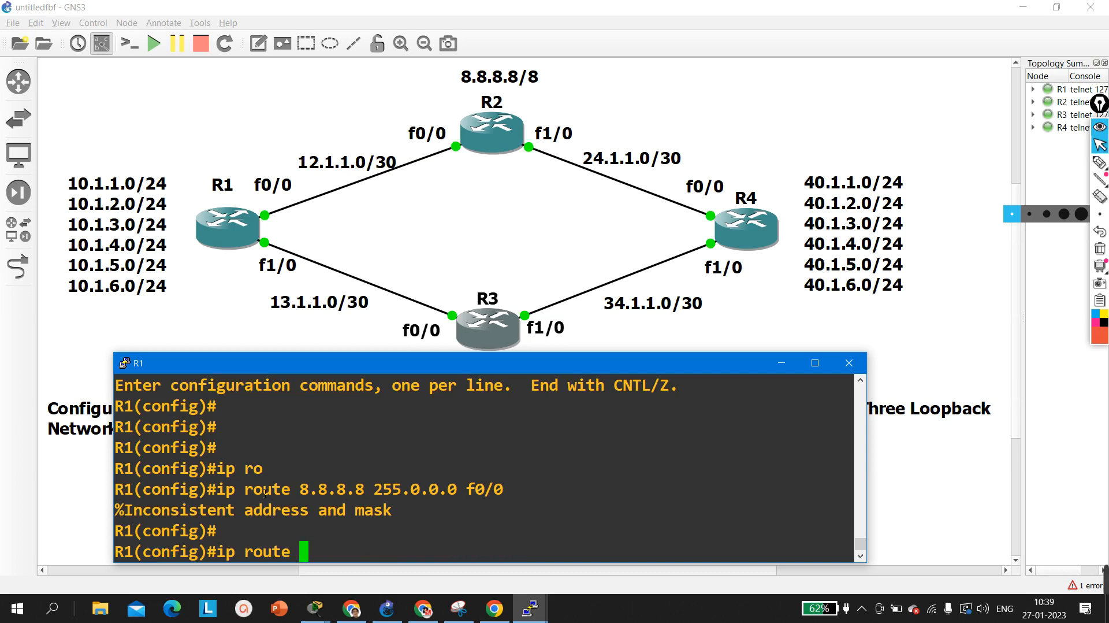
{"action": "type", "text": "10.10."}
{"action": "key", "text": "Return"}
{"action": "type", "text": "1(config)#1"}
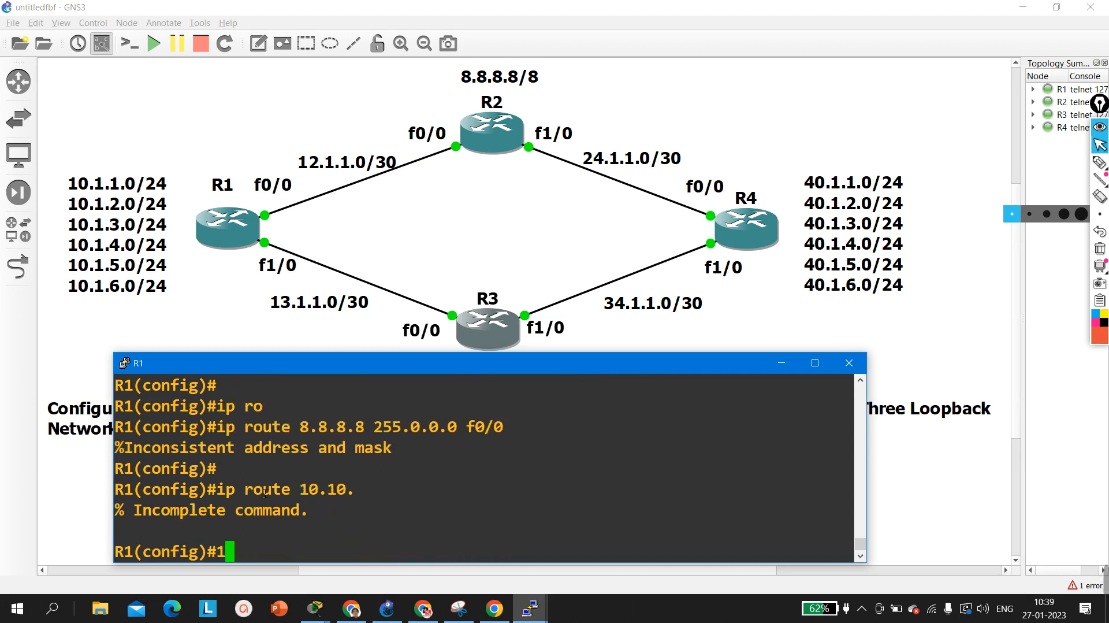
{"action": "key", "text": "Up"}
{"action": "type", "text": "10"}
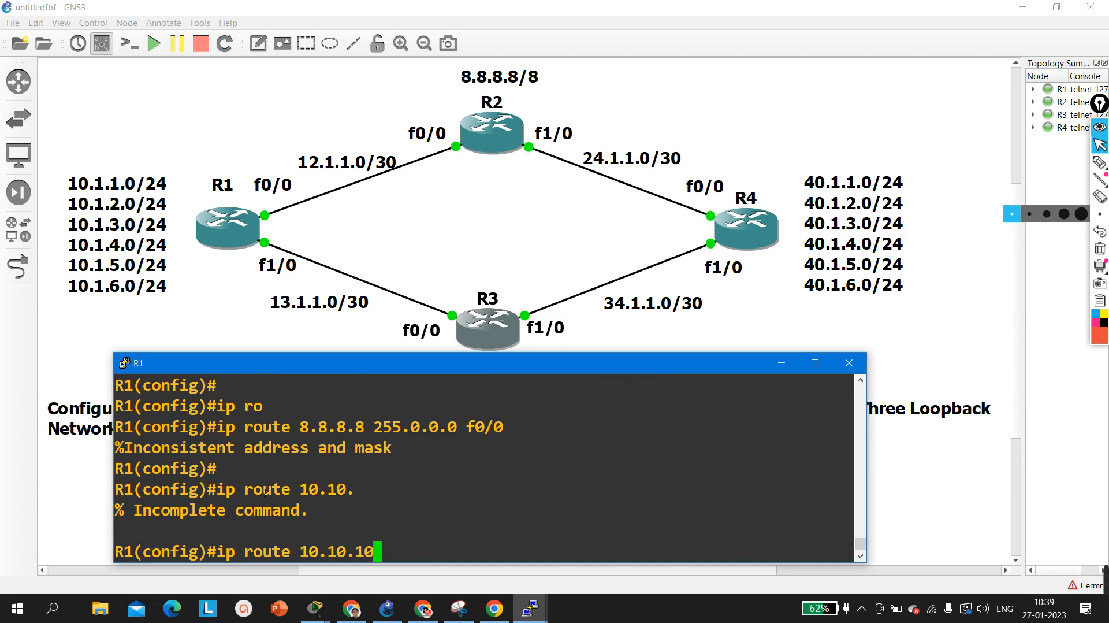
{"action": "key", "text": "BackSpace"}
{"action": "key", "text": "BackSpace"}
{"action": "key", "text": "BackSpace"}
{"action": "key", "text": "BackSpace"}
{"action": "key", "text": "BackSpace"}
{"action": "key", "text": "BackSpace"}
{"action": "key", "text": "BackSpace"}
{"action": "key", "text": "BackSpace"}
{"action": "key", "text": "BackSpace"}
{"action": "key", "text": "BackSpace"}
{"action": "key", "text": "BackSpace"}
{"action": "key", "text": "BackSpace"}
{"action": "key", "text": "BackSpace"}
{"action": "key", "text": "BackSpace"}
{"action": "key", "text": "BackSpace"}
{"action": "key", "text": "BackSpace"}
{"action": "key", "text": "BackSpace"}
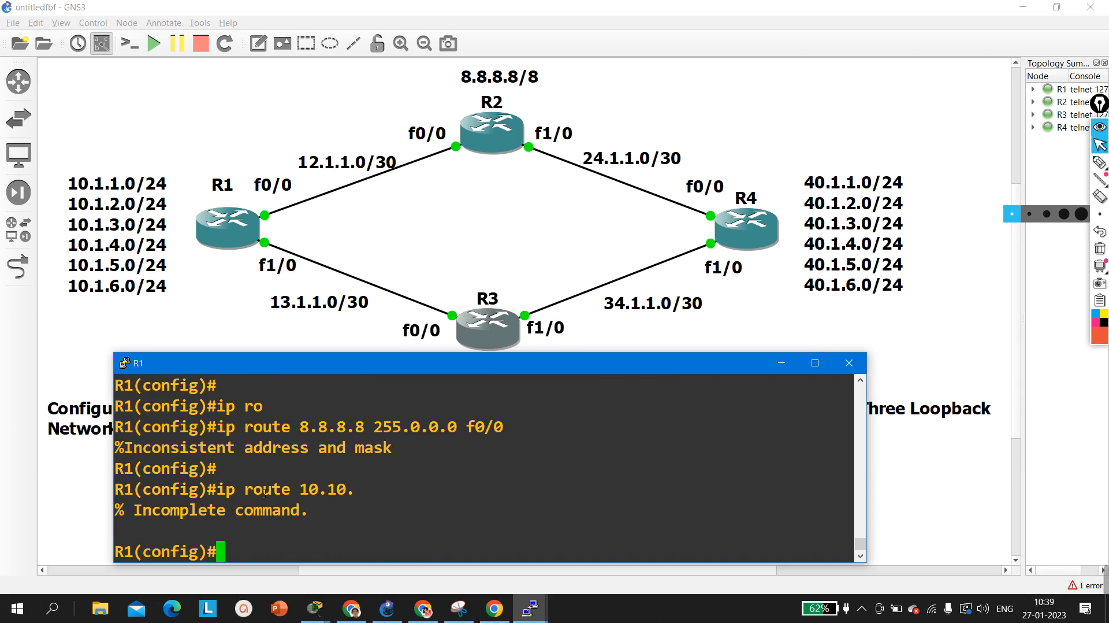
- Recall the 8.8.8.8 static route command on R1 and change its destination to 8.0.0.0
{"action": "key", "text": "Up"}
{"action": "key", "text": "Up"}
{"action": "key", "text": "Left"}
{"action": "key", "text": "Left"}
{"action": "key", "text": "Left"}
{"action": "key", "text": "Left"}
{"action": "key", "text": "Left"}
{"action": "key", "text": "Left"}
{"action": "key", "text": "Left"}
{"action": "key", "text": "Left"}
{"action": "key", "text": "Left"}
{"action": "key", "text": "Left"}
{"action": "key", "text": "Left"}
{"action": "key", "text": "Left"}
{"action": "key", "text": "Left"}
{"action": "key", "text": "Left"}
{"action": "key", "text": "Left"}
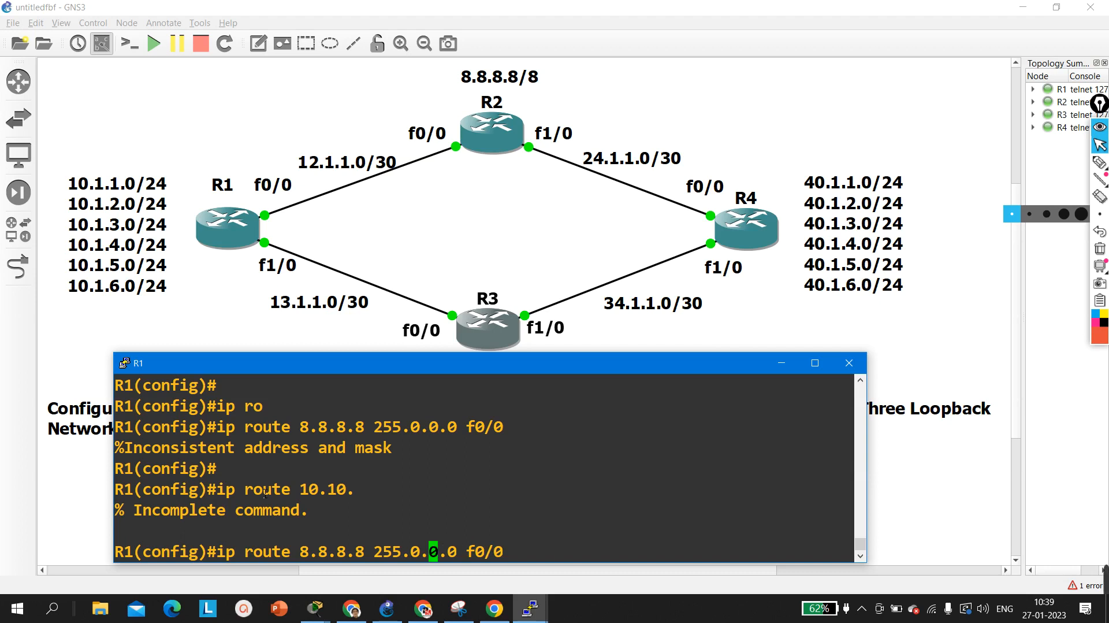
{"action": "key", "text": "BackSpace"}
{"action": "key", "text": "BackSpace"}
{"action": "key", "text": "BackSpace"}
{"action": "key", "text": "BackSpace"}
{"action": "key", "text": "BackSpace"}
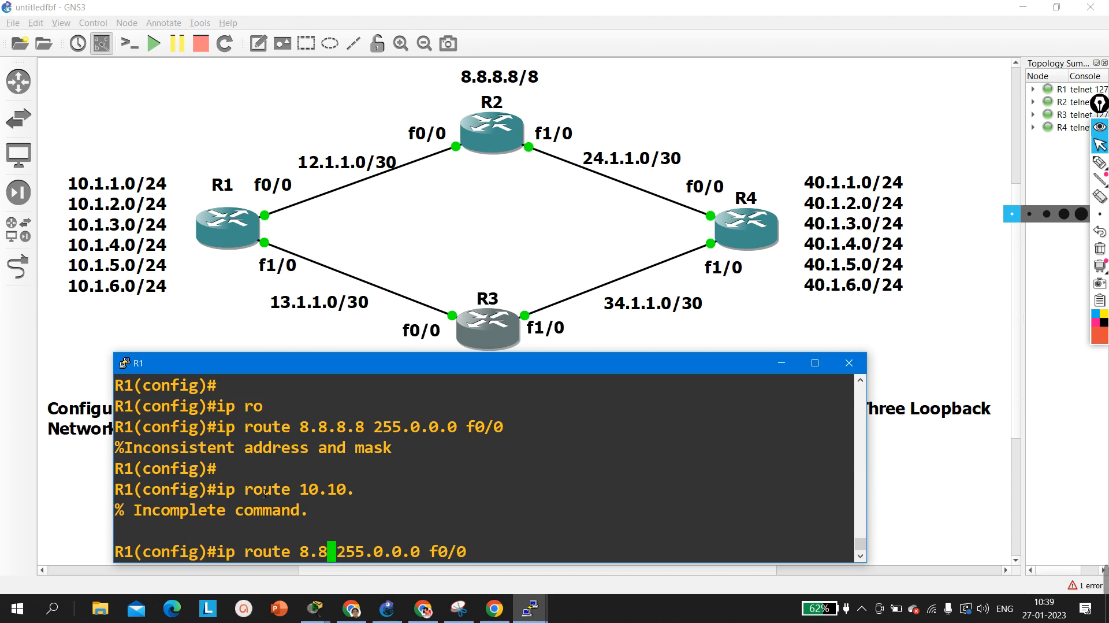
{"action": "type", "text": "0.0.0"}
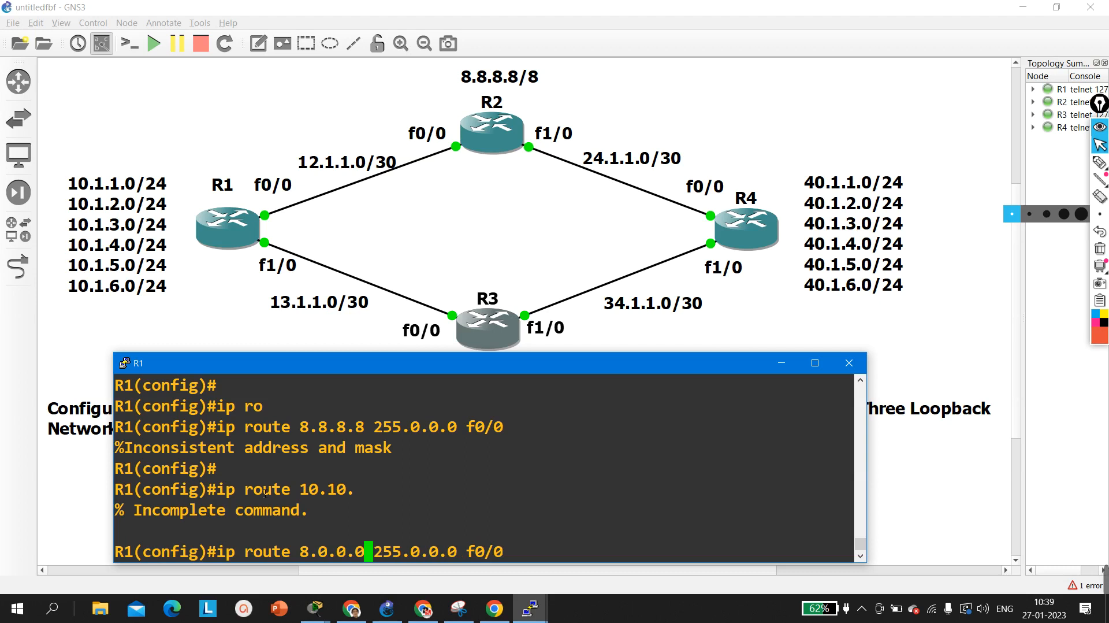
- Rewrite the pending command and add a static route on R1 to 8.8.0.0 with mask 255.255.0.0 via f0/0
{"action": "key", "text": "BackSpace"}
{"action": "key", "text": "BackSpace"}
{"action": "key", "text": "BackSpace"}
{"action": "key", "text": "BackSpace"}
{"action": "key", "text": "BackSpace"}
{"action": "key", "text": "BackSpace"}
{"action": "key", "text": "BackSpace"}
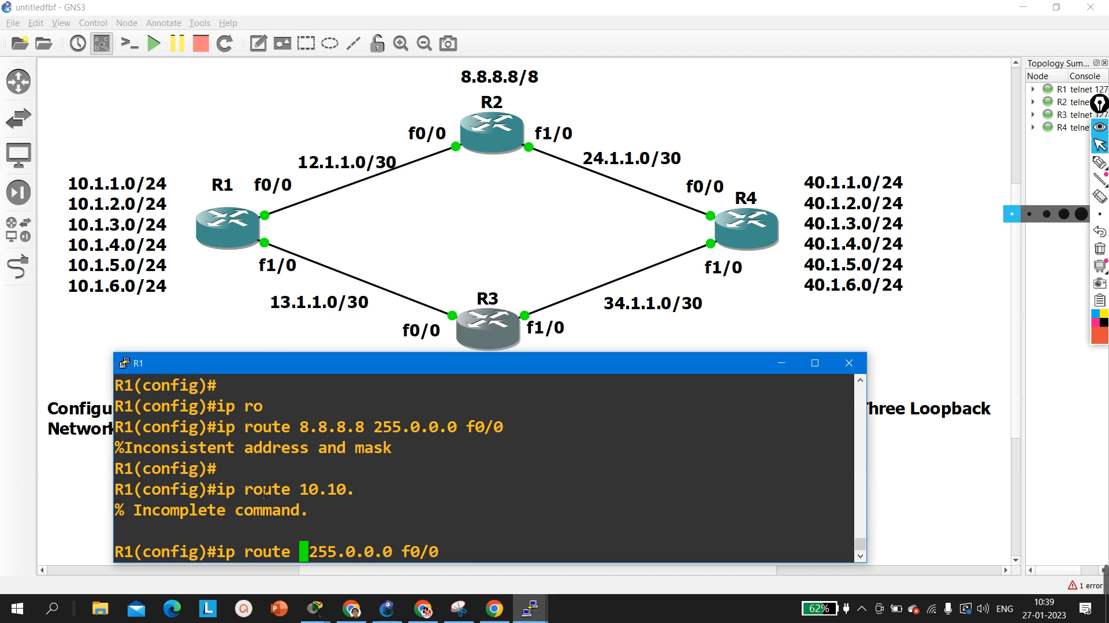
{"action": "type", "text": "8.8."}
{"action": "type", "text": "0.0"}
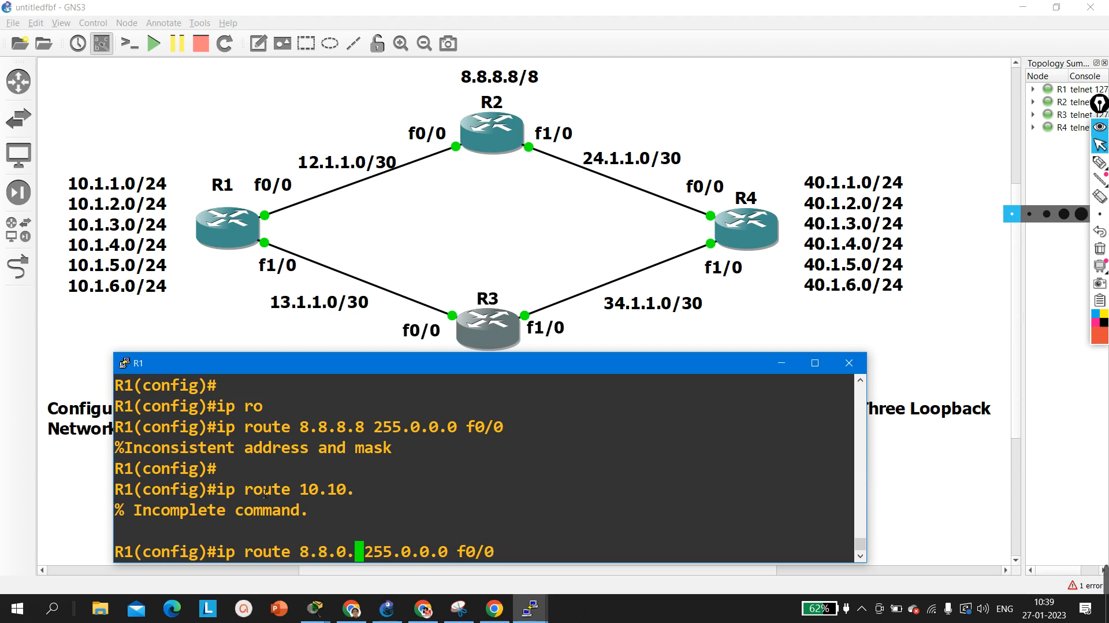
{"action": "key", "text": "Right"}
{"action": "key", "text": "Right"}
{"action": "key", "text": "Right"}
{"action": "key", "text": "Right"}
{"action": "key", "text": "Right"}
{"action": "key", "text": "Right"}
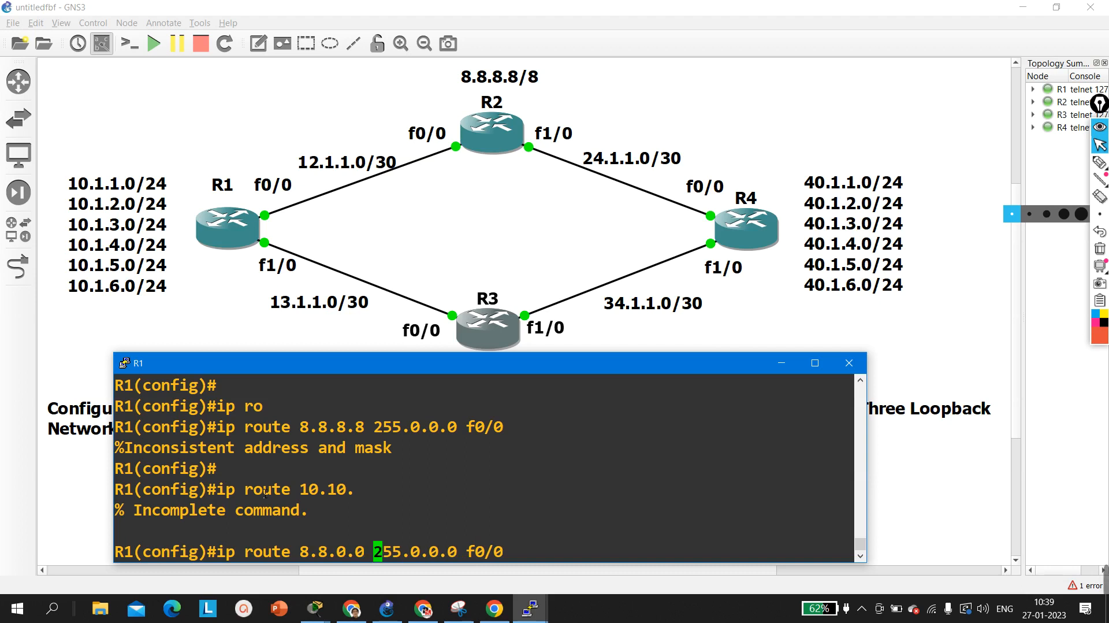
{"action": "key", "text": "BackSpace"}
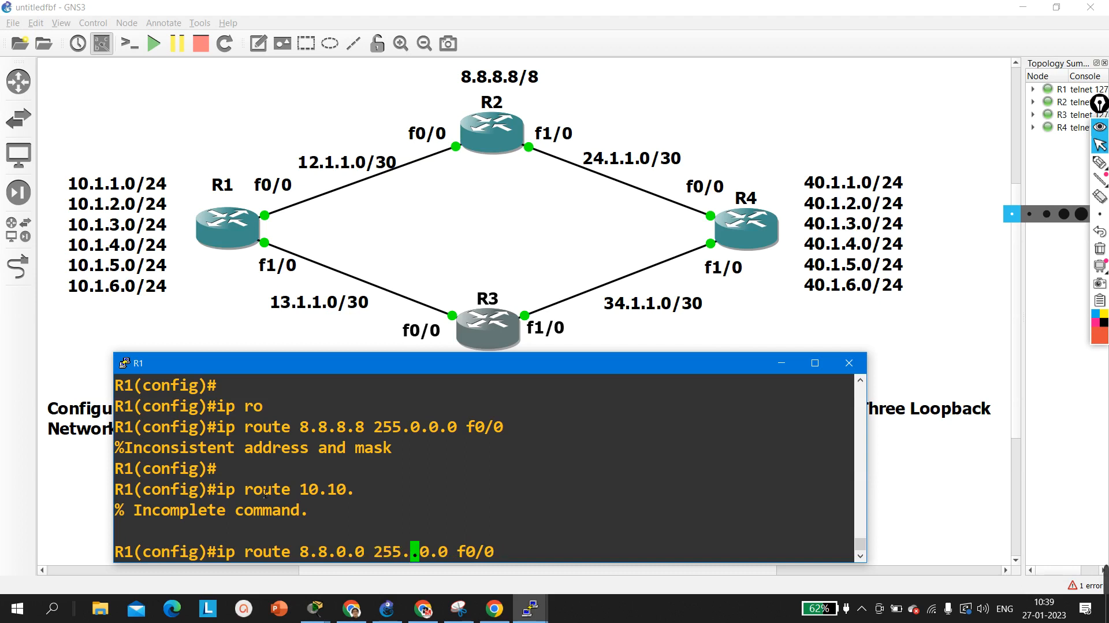
{"action": "type", "text": "255"}
{"action": "key", "text": "Return"}
{"action": "key", "text": "Return"}
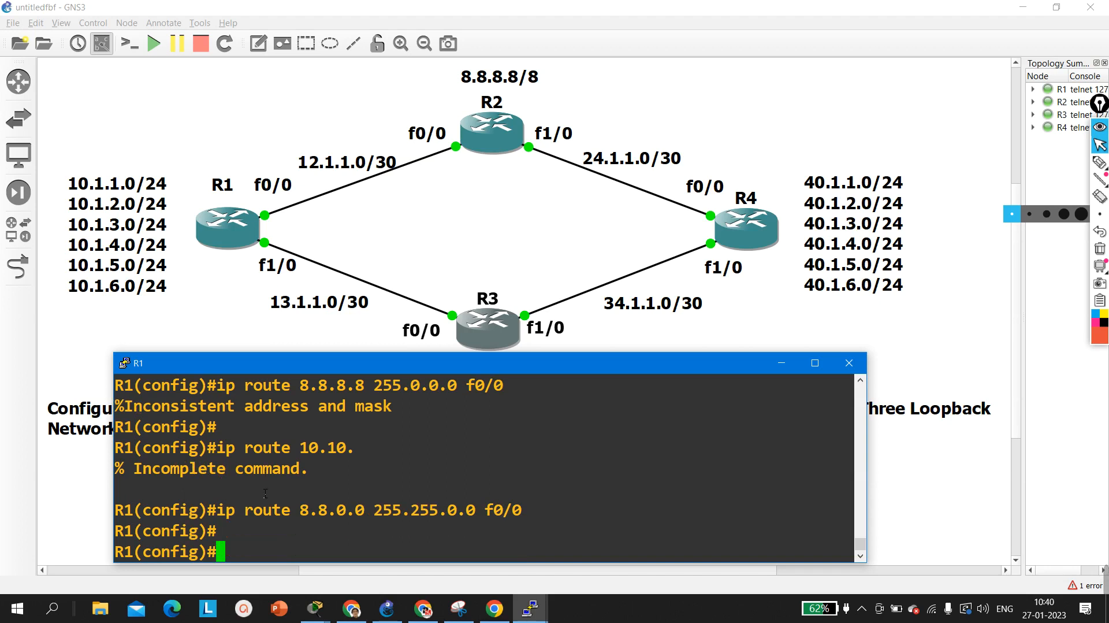
- Remove R1's static route to 8.8.0.0 255.255.0.0 via f0/0
{"action": "key", "text": "Up"}
{"action": "key", "text": "Left"}
{"action": "key", "text": "Left"}
{"action": "key", "text": "Left"}
{"action": "key", "text": "Left"}
{"action": "key", "text": "Left"}
{"action": "key", "text": "Left"}
{"action": "key", "text": "Left"}
{"action": "key", "text": "Left"}
{"action": "key", "text": "Left"}
{"action": "key", "text": "Left"}
{"action": "key", "text": "Left"}
{"action": "key", "text": "Left"}
{"action": "key", "text": "Left"}
{"action": "key", "text": "Left"}
{"action": "key", "text": "Left"}
{"action": "key", "text": "Left"}
{"action": "key", "text": "Left"}
{"action": "key", "text": "Left"}
{"action": "key", "text": "Left"}
{"action": "key", "text": "Left"}
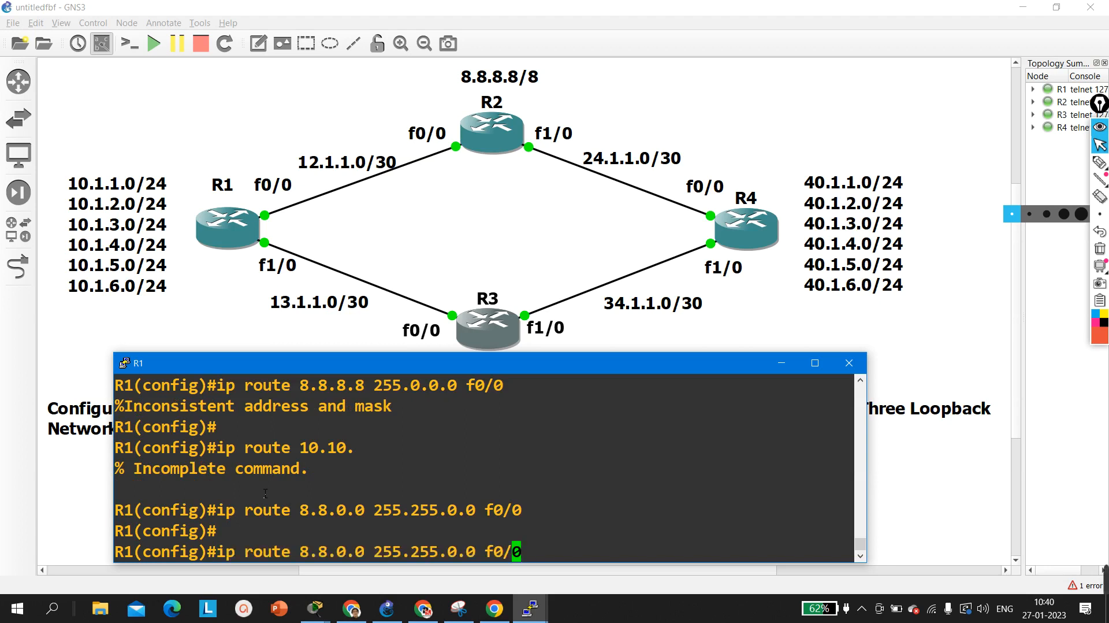
{"action": "key", "text": "Left"}
{"action": "key", "text": "Left"}
{"action": "key", "text": "Left"}
{"action": "type", "text": "no"}
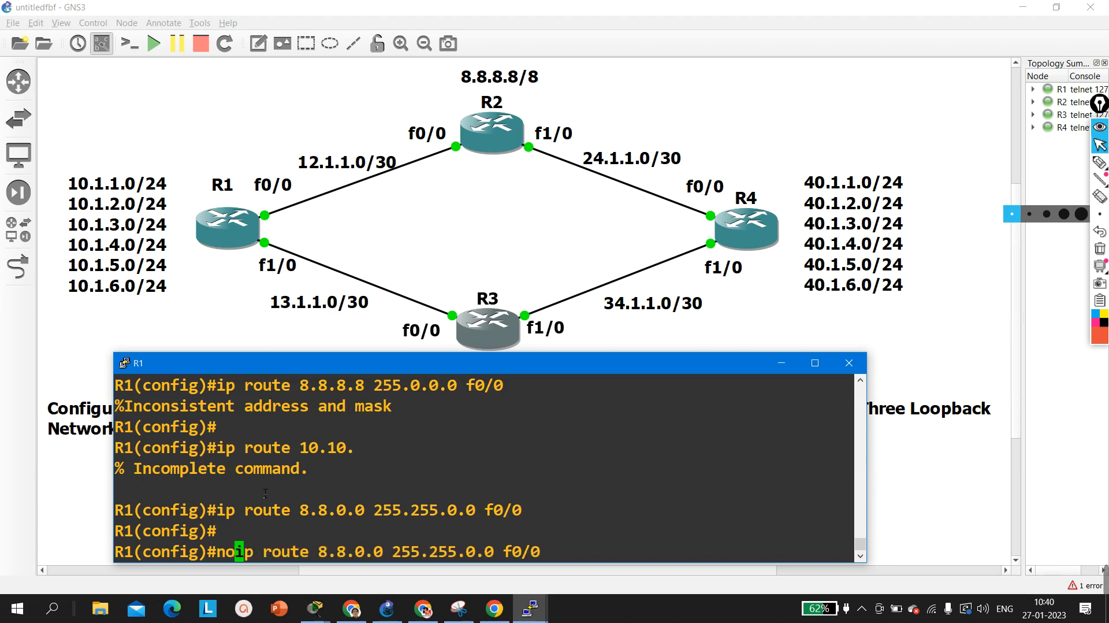
{"action": "key", "text": "Return"}
{"action": "key", "text": "Return"}
{"action": "key", "text": "Return"}
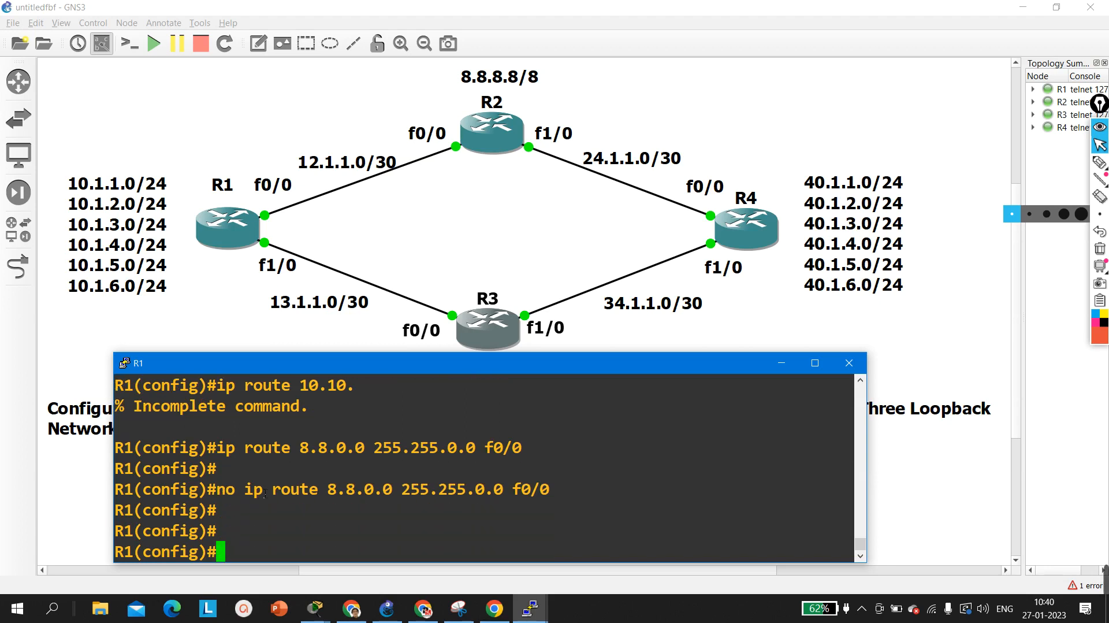
- Add a static route on R1 to 8.8.0.0 with mask 255.255.0.0 via f1/0
{"action": "key", "text": "Up"}
{"action": "key", "text": "Up"}
{"action": "key", "text": "BackSpace"}
{"action": "key", "text": "BackSpace"}
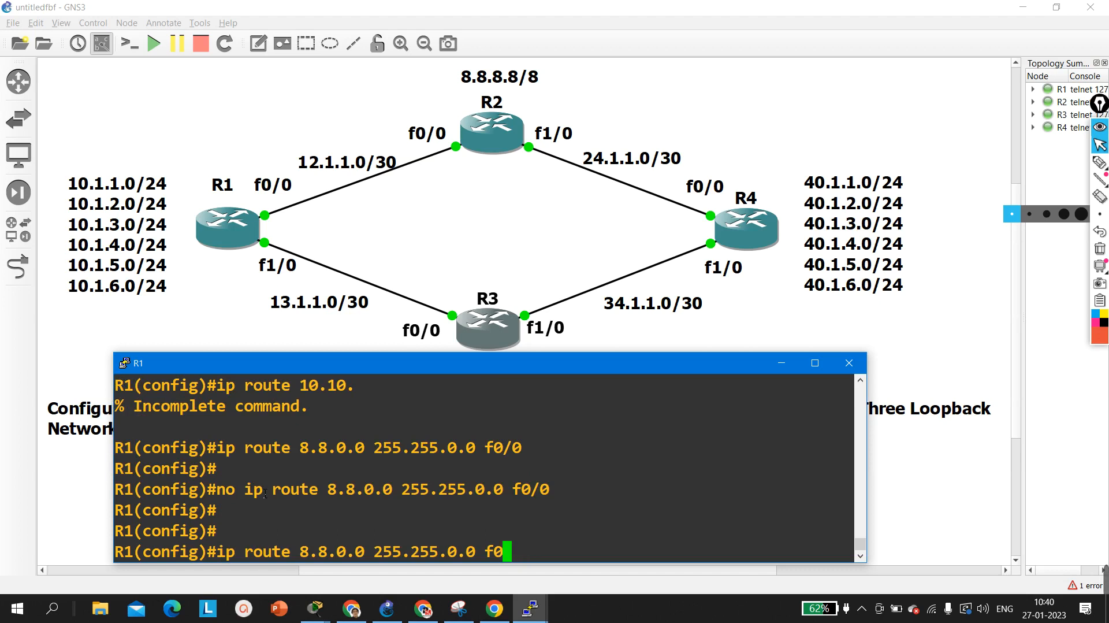
{"action": "key", "text": "BackSpace"}
{"action": "type", "text": "1/0"}
{"action": "key", "text": "Return"}
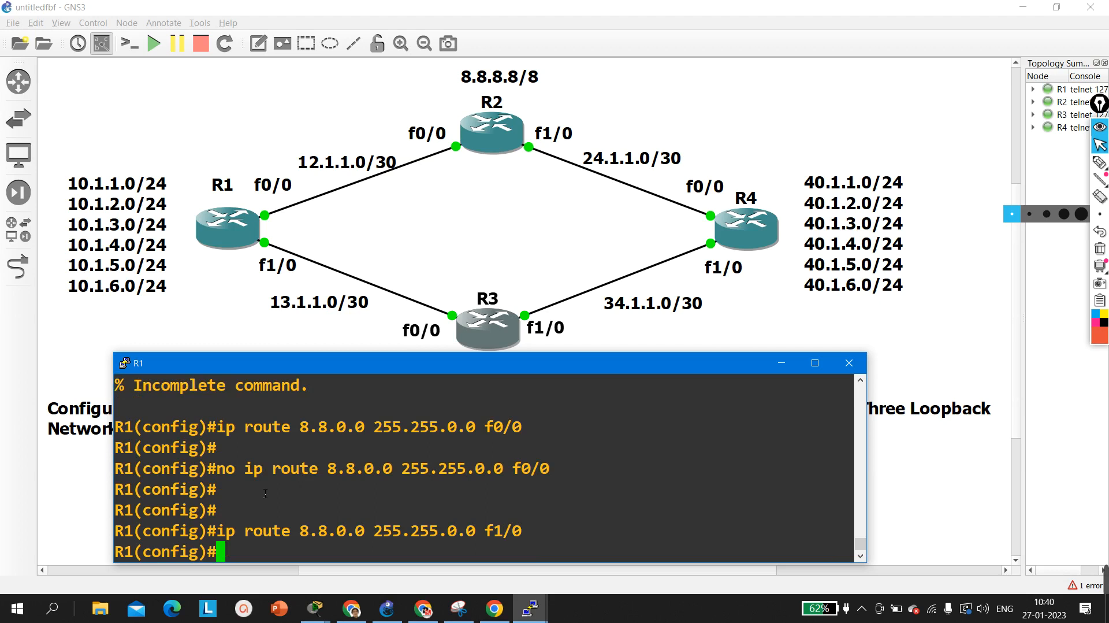
{"action": "key", "text": "Return"}
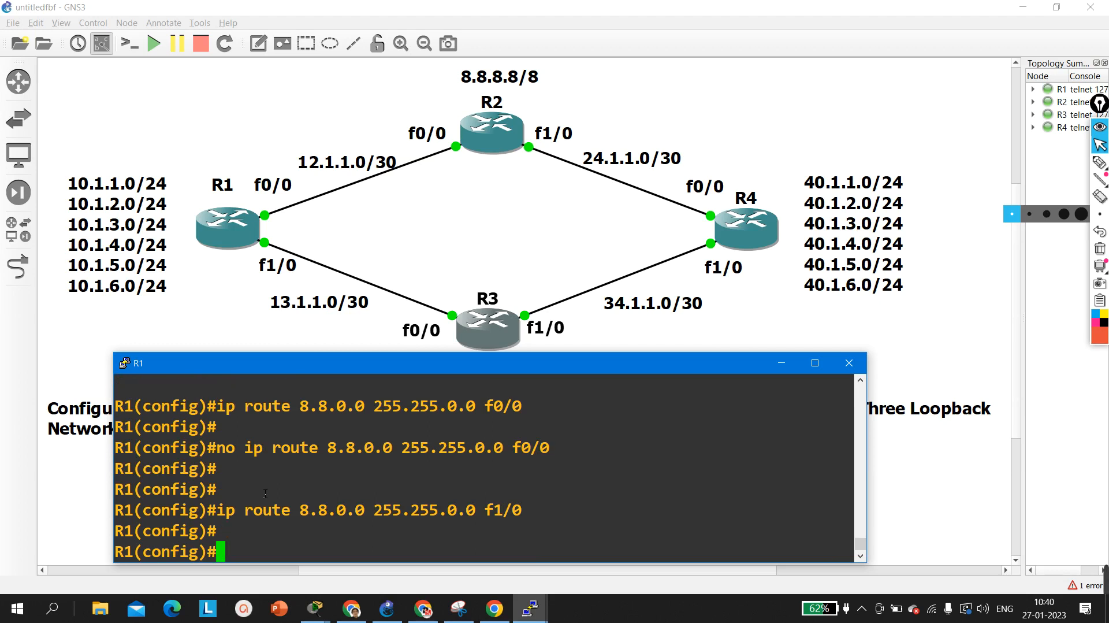
- Add a backup static route on R1 to 8.8.0.0 255.255.0.0 via f0/0 with administrative distance 5
{"action": "key", "text": "Up"}
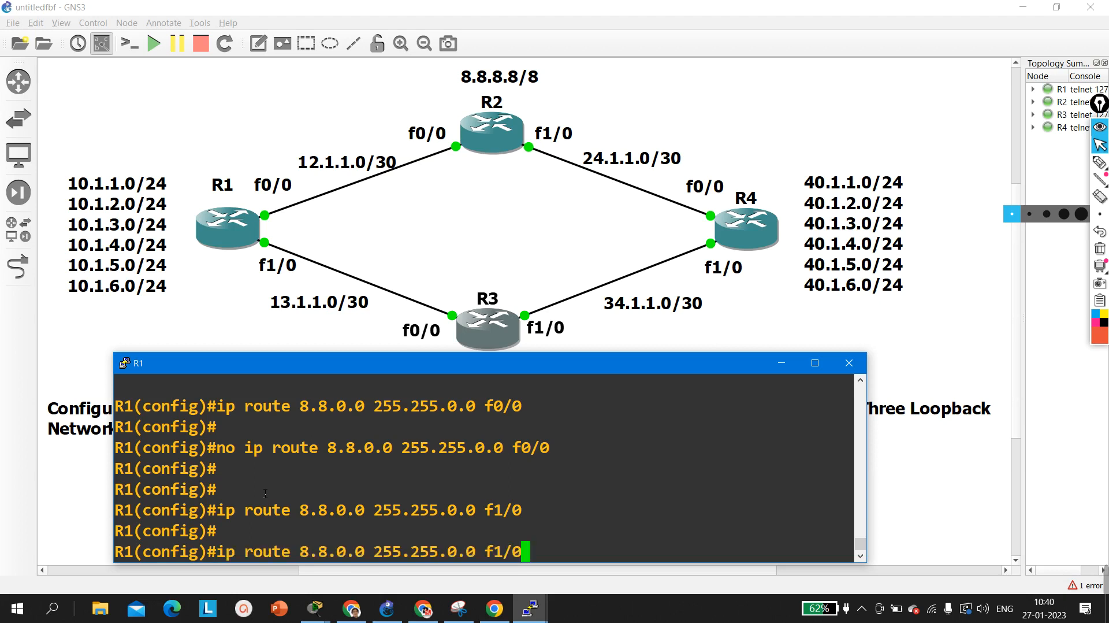
{"action": "key", "text": "BackSpace"}
{"action": "key", "text": "BackSpace"}
{"action": "key", "text": "BackSpace"}
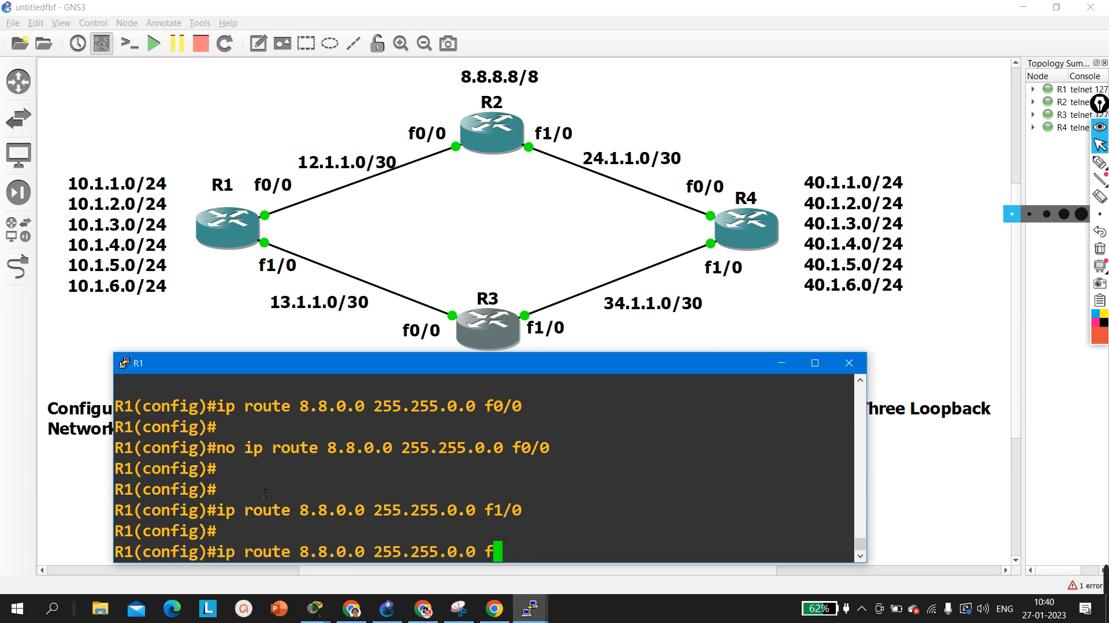
{"action": "type", "text": "0/0 5"}
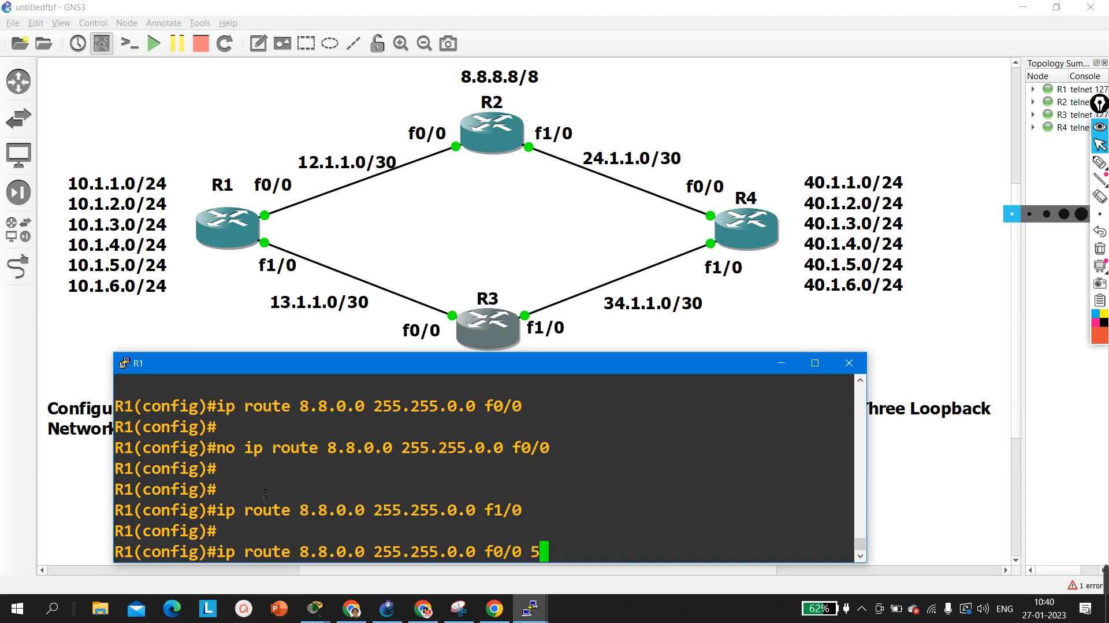
{"action": "key", "text": "Return"}
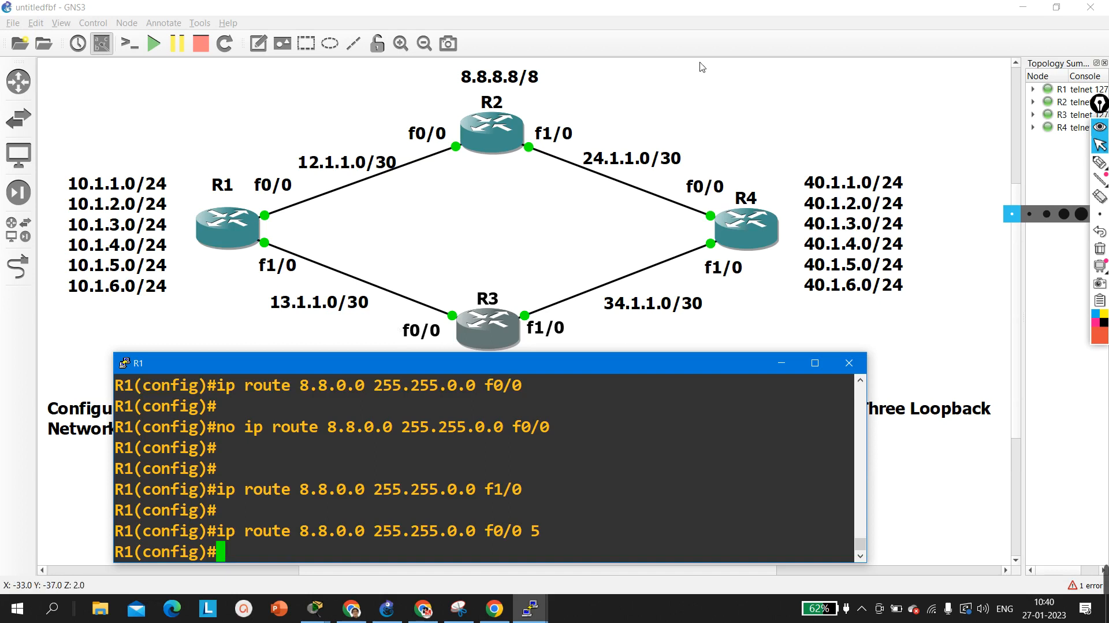
- Add a c7200 router to the topology, placed in the empty area above R4
{"action": "left_click", "coordinate": [706, 136]}
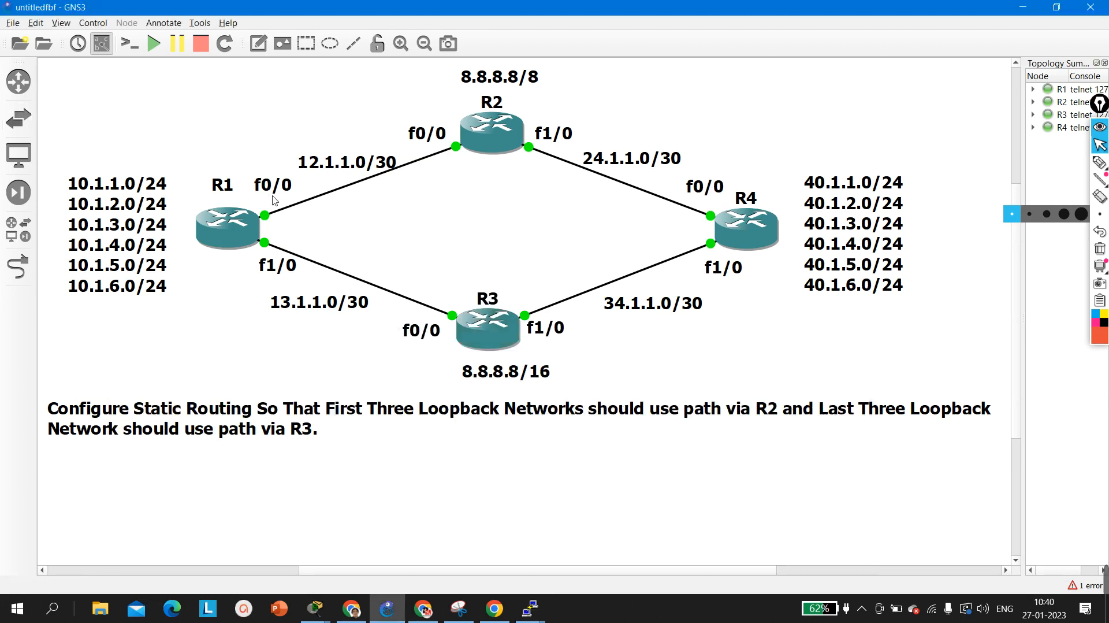
{"action": "left_click_drag", "start_coordinate": [176, 103], "coordinate": [242, 122]}
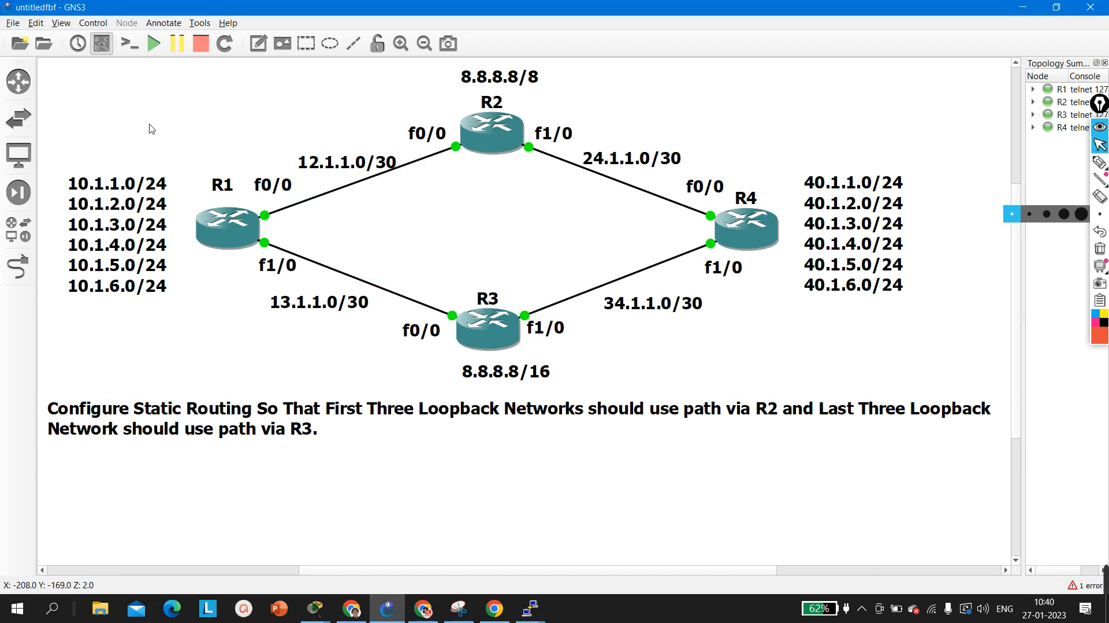
{"action": "left_click", "coordinate": [18, 82]}
{"action": "left_click_drag", "start_coordinate": [75, 111], "coordinate": [265, 147]}
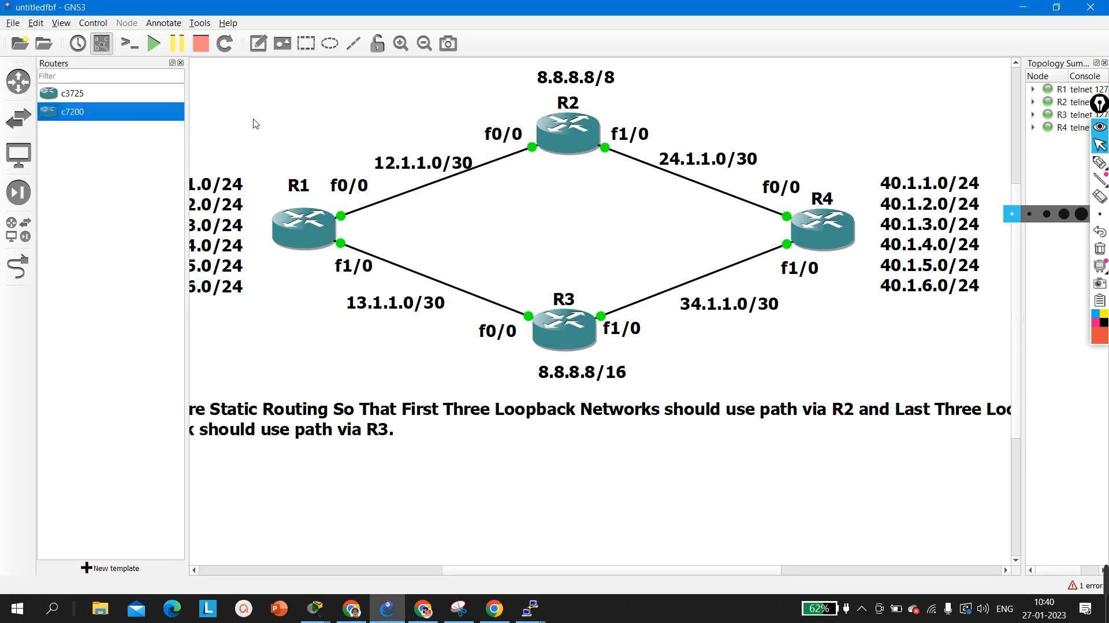
{"action": "left_click", "coordinate": [180, 62]}
{"action": "left_click_drag", "start_coordinate": [211, 126], "coordinate": [800, 101]}
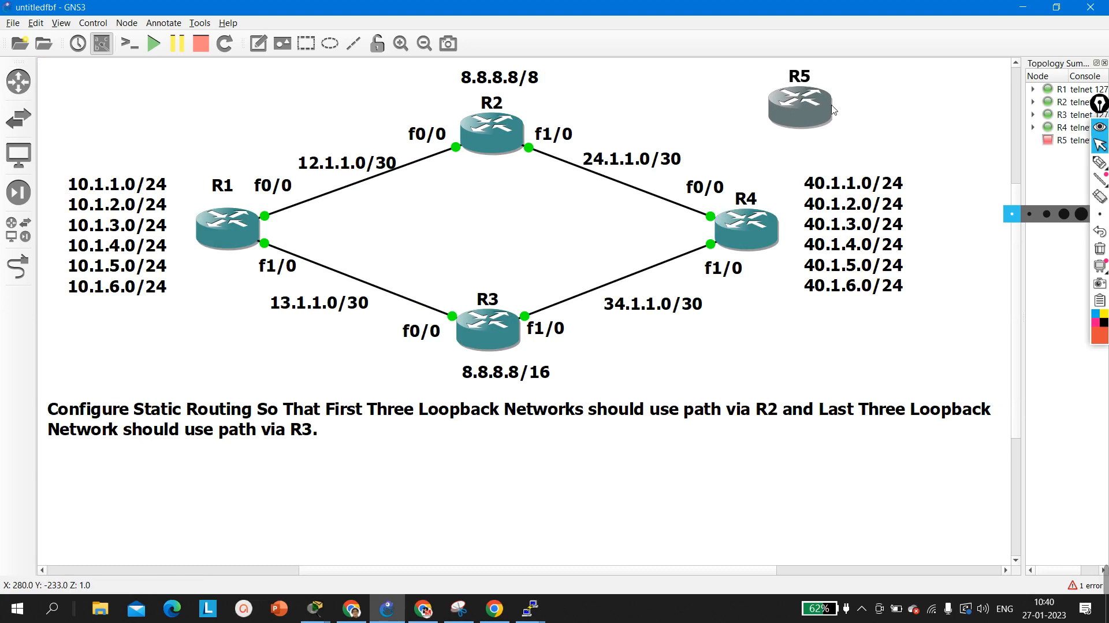
{"action": "left_click_drag", "start_coordinate": [866, 90], "coordinate": [802, 134]}
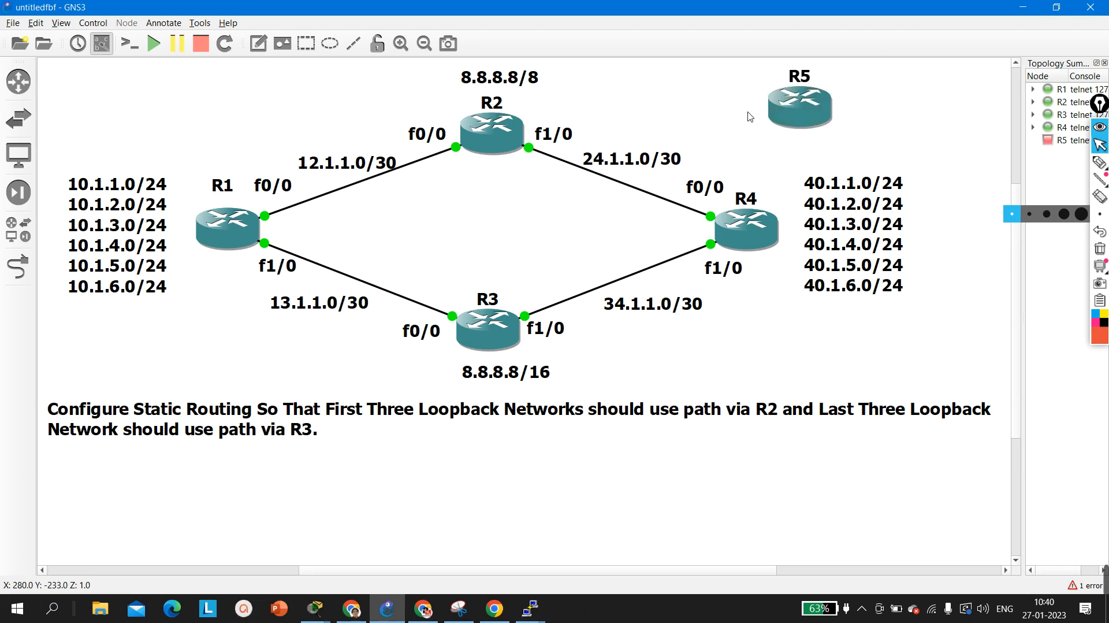
- Link R5's FastEthernet0/0 to R4's FastEthernet1/1
{"action": "left_click", "coordinate": [19, 264]}
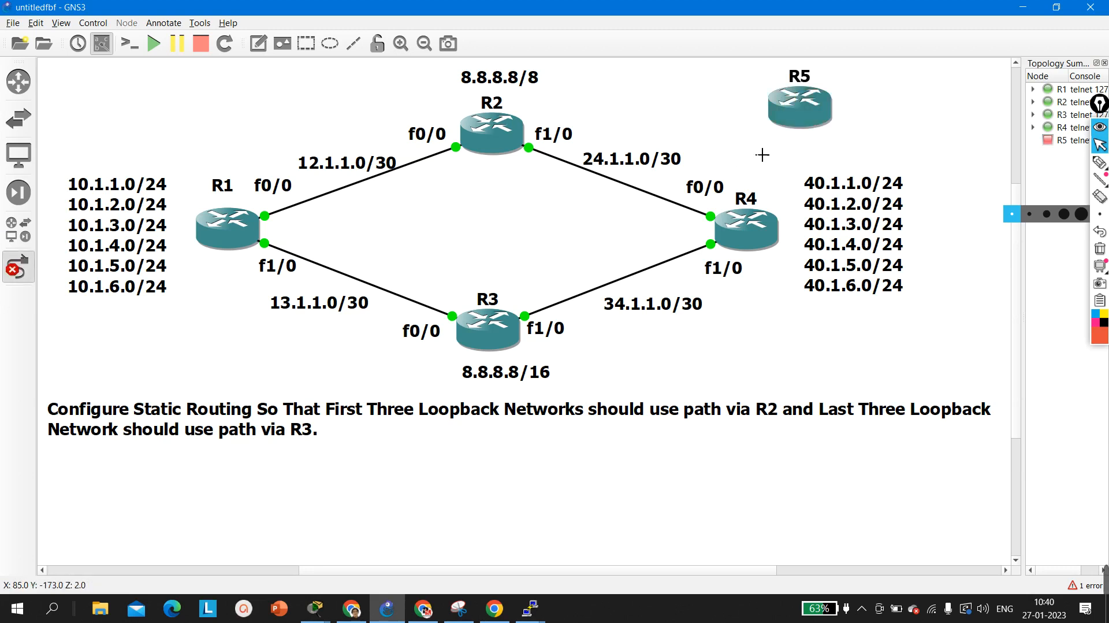
{"action": "left_click", "coordinate": [797, 126]}
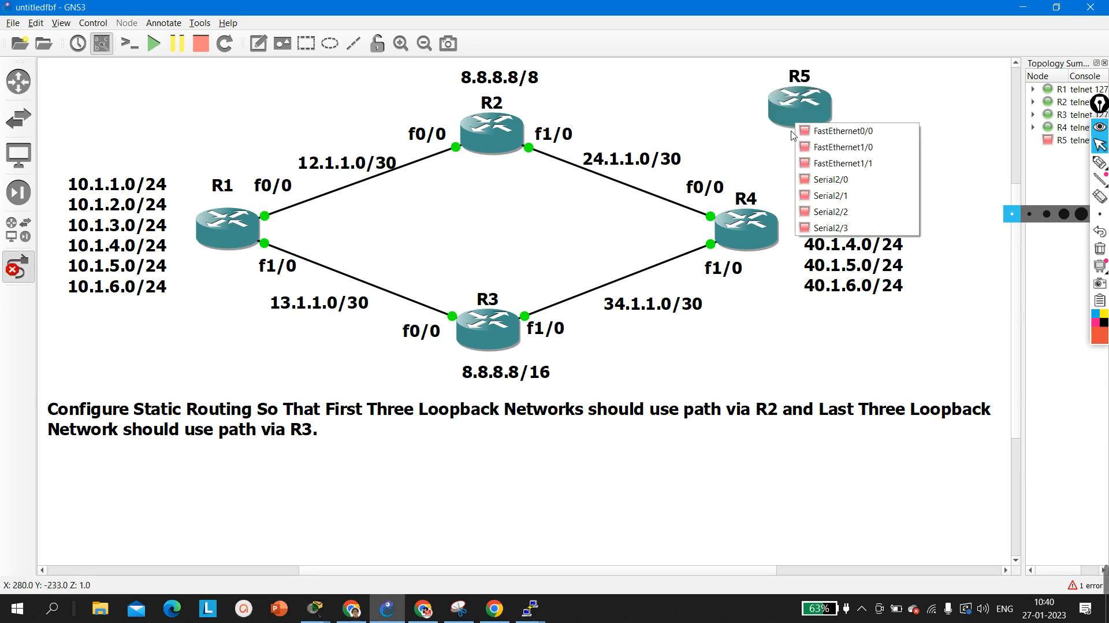
{"action": "left_click", "coordinate": [815, 132]}
{"action": "left_click", "coordinate": [767, 224]}
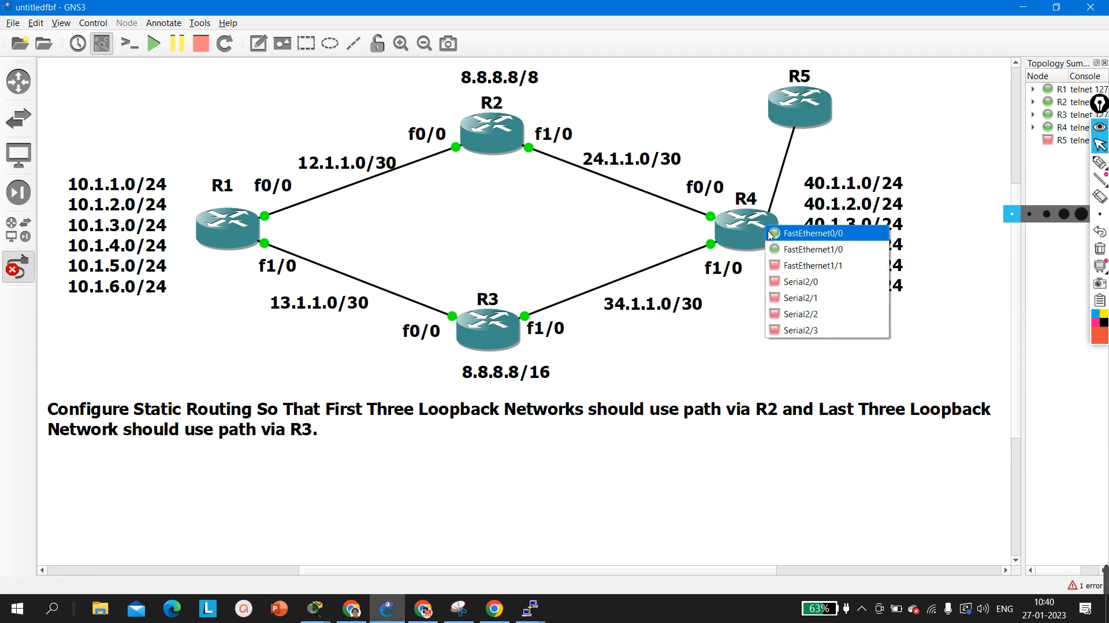
{"action": "left_click", "coordinate": [784, 277]}
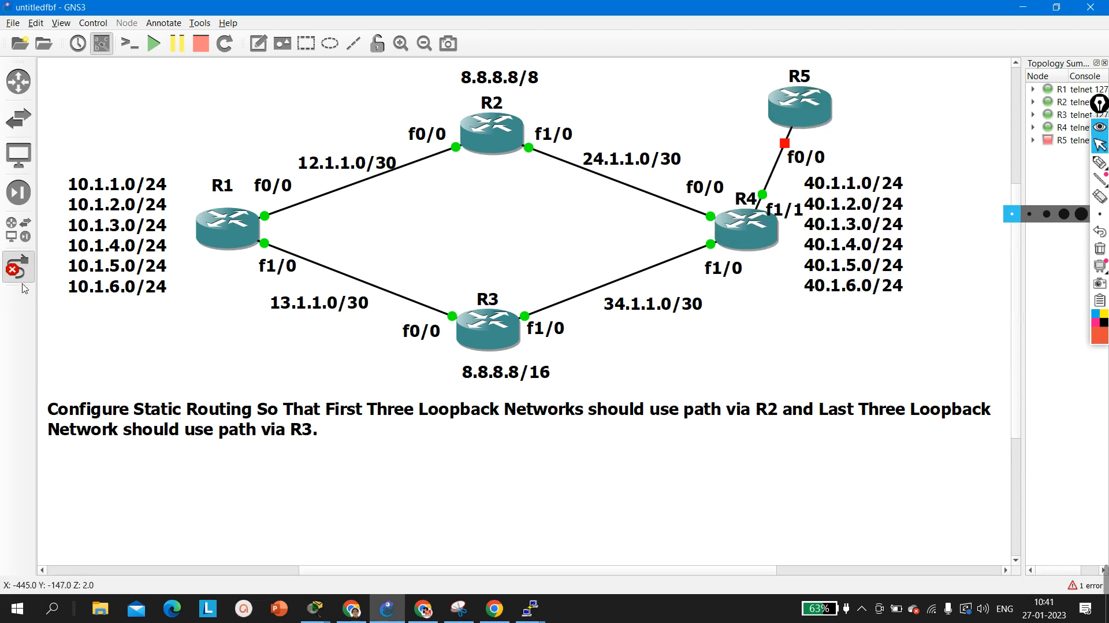
{"action": "left_click", "coordinate": [19, 264]}
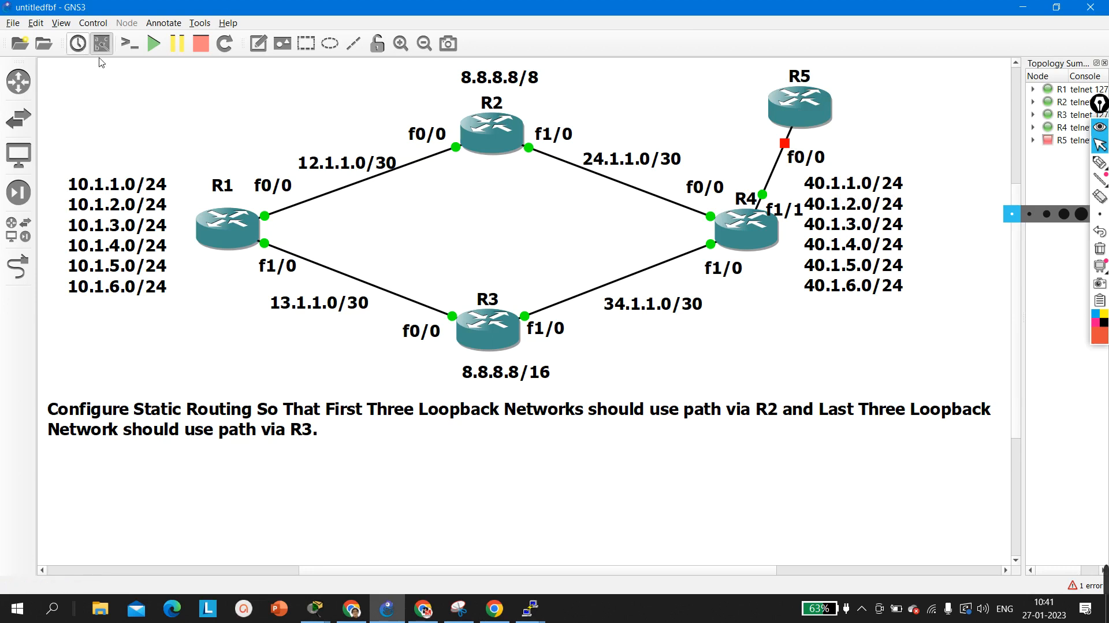
- Add the text note 5.5.5.0/24 to the topology and place it right beside R5
{"action": "left_click", "coordinate": [269, 40]}
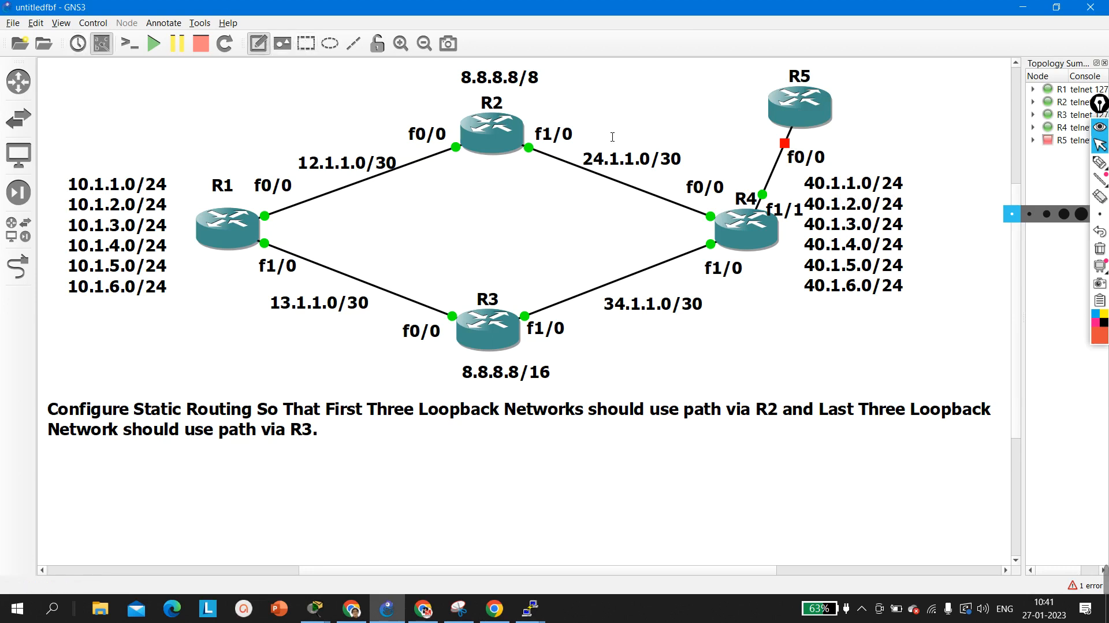
{"action": "left_click", "coordinate": [860, 94]}
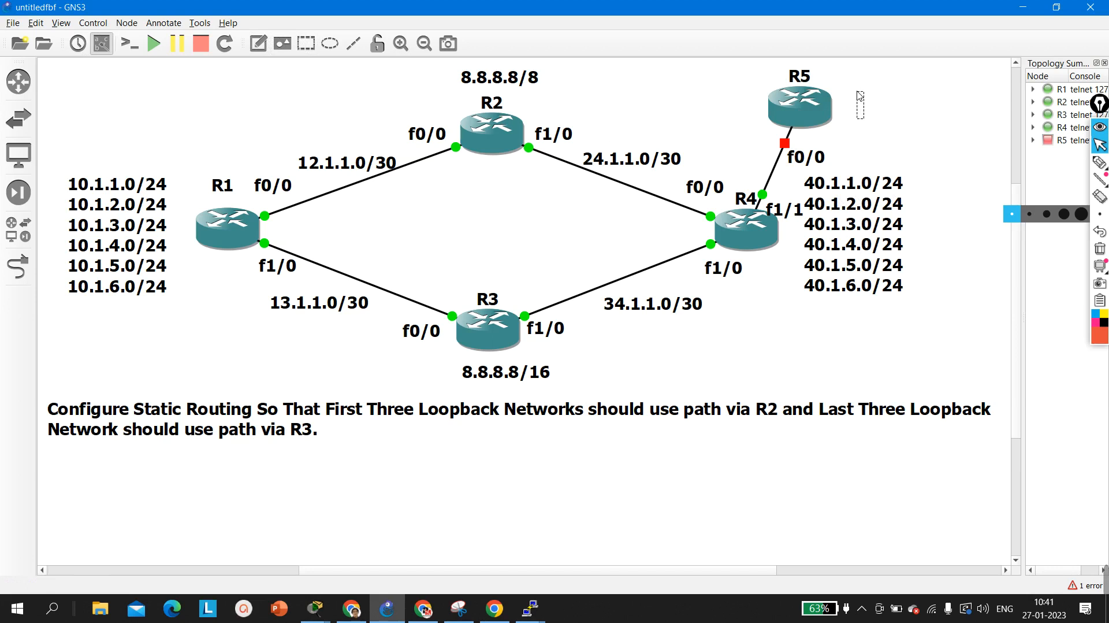
{"action": "type", "text": "5.5.5."}
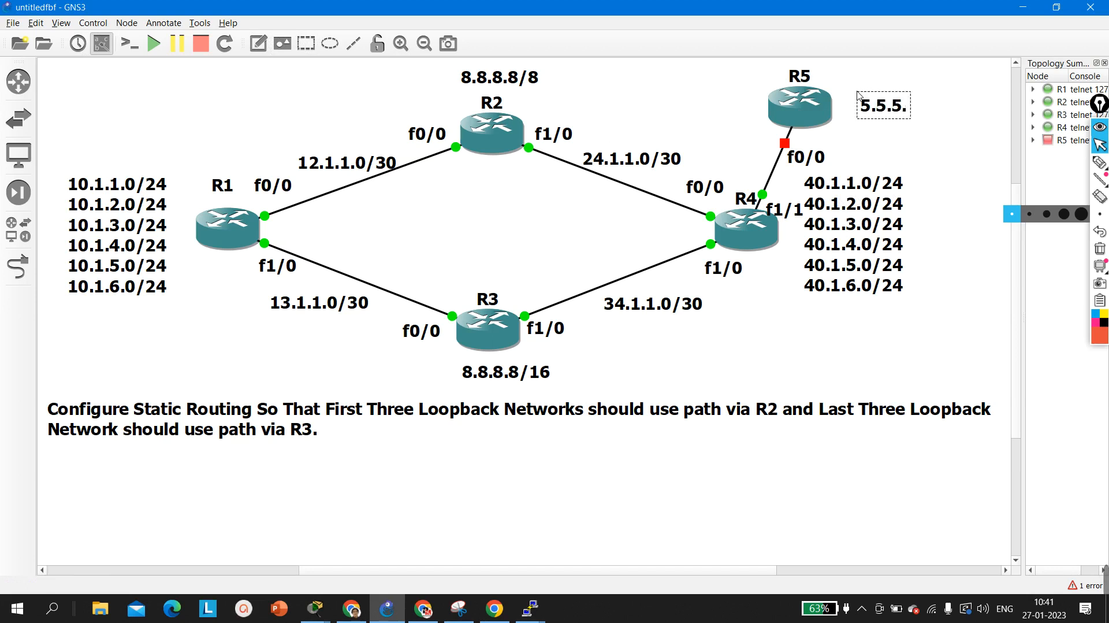
{"action": "type", "text": "0/24"}
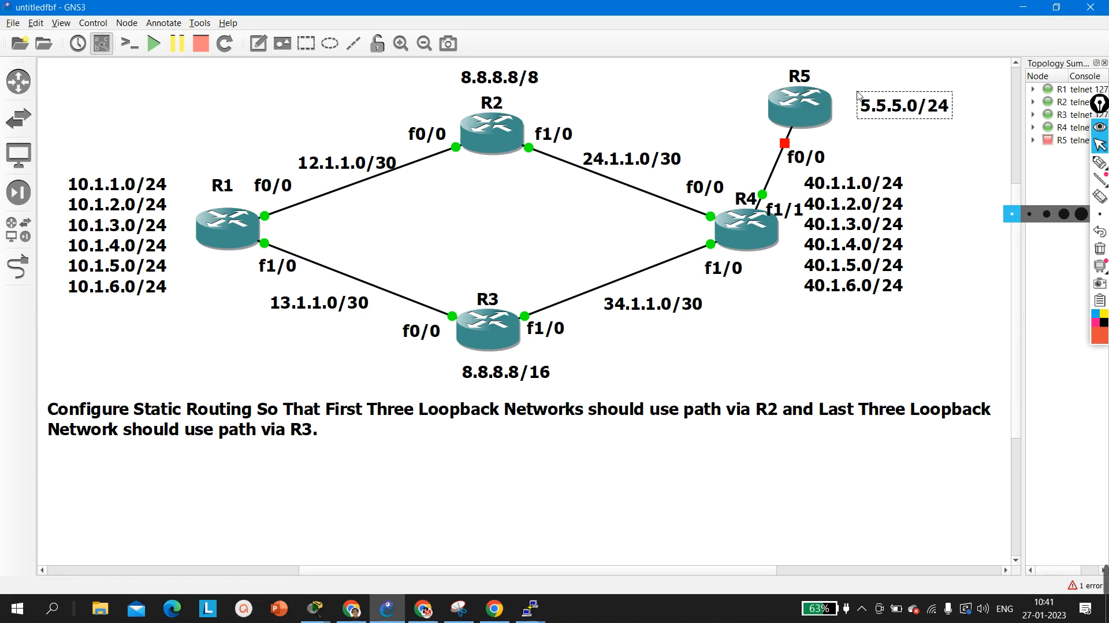
{"action": "left_click", "coordinate": [921, 139]}
{"action": "left_click_drag", "start_coordinate": [912, 113], "coordinate": [892, 99]}
{"action": "left_click", "coordinate": [892, 132]}
- Move R5's f0/0 label to the other side of its link and start all devices
{"action": "left_click_drag", "start_coordinate": [830, 124], "coordinate": [756, 126]}
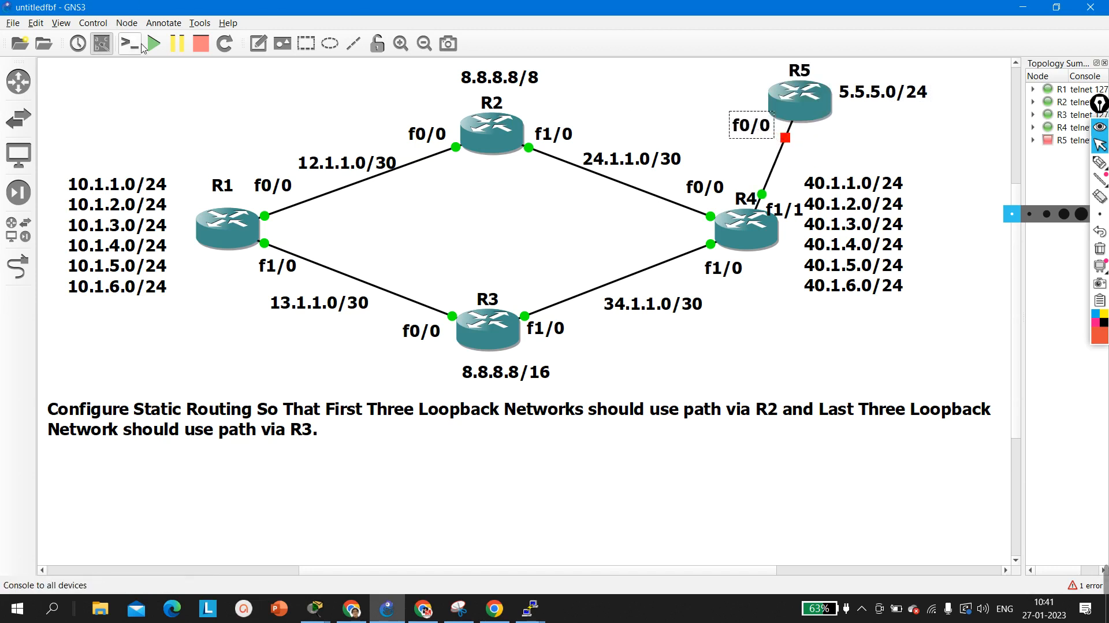
{"action": "left_click", "coordinate": [153, 43]}
{"action": "left_click", "coordinate": [578, 318]}
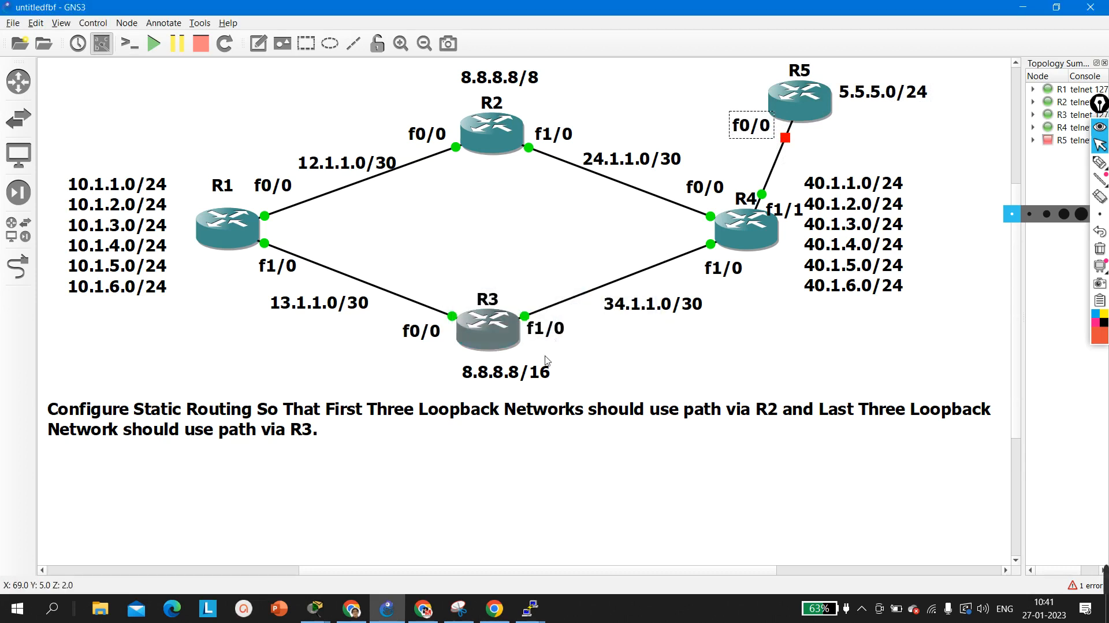
- Add a second line reading "1000 prefixes" to the 5.5.5.0/24 note beside R5
{"action": "left_click", "coordinate": [899, 95]}
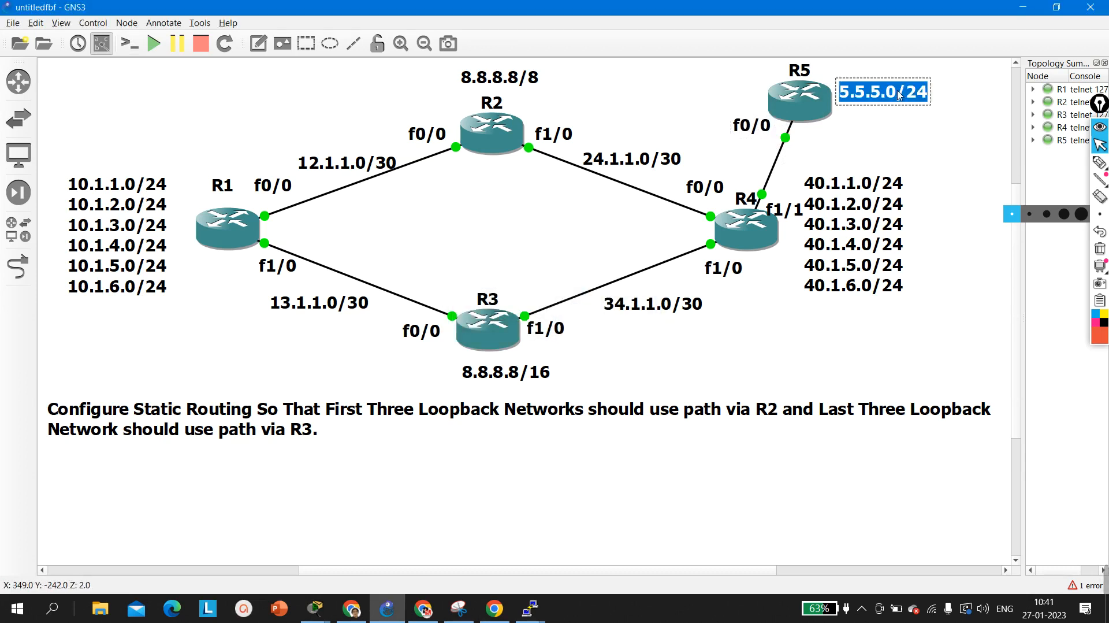
{"action": "key", "text": "Return"}
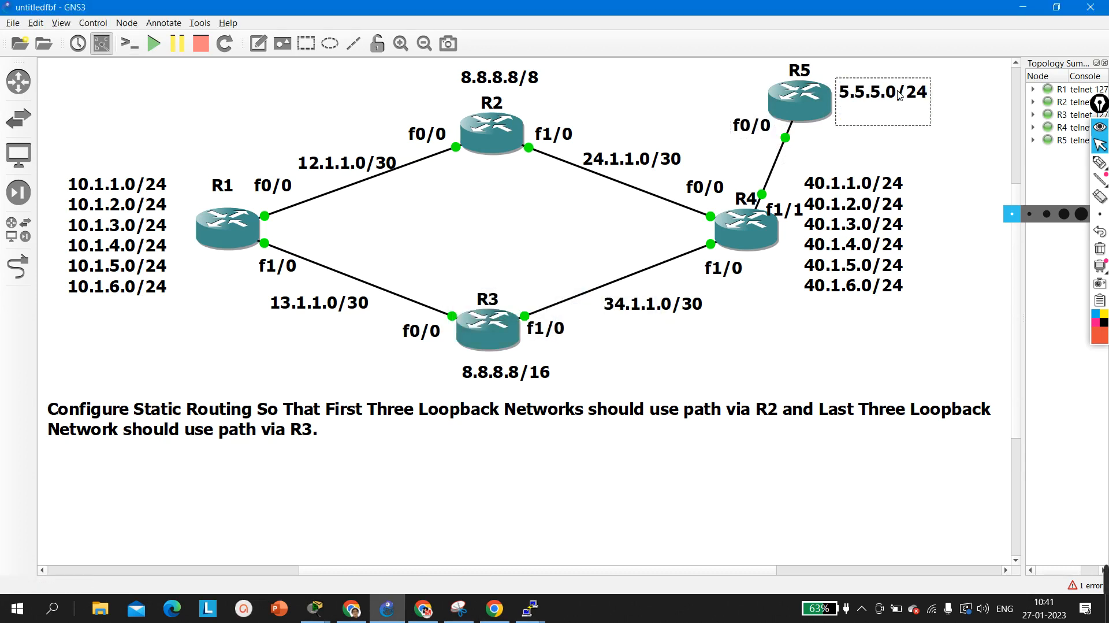
{"action": "type", "text": "1000 "}
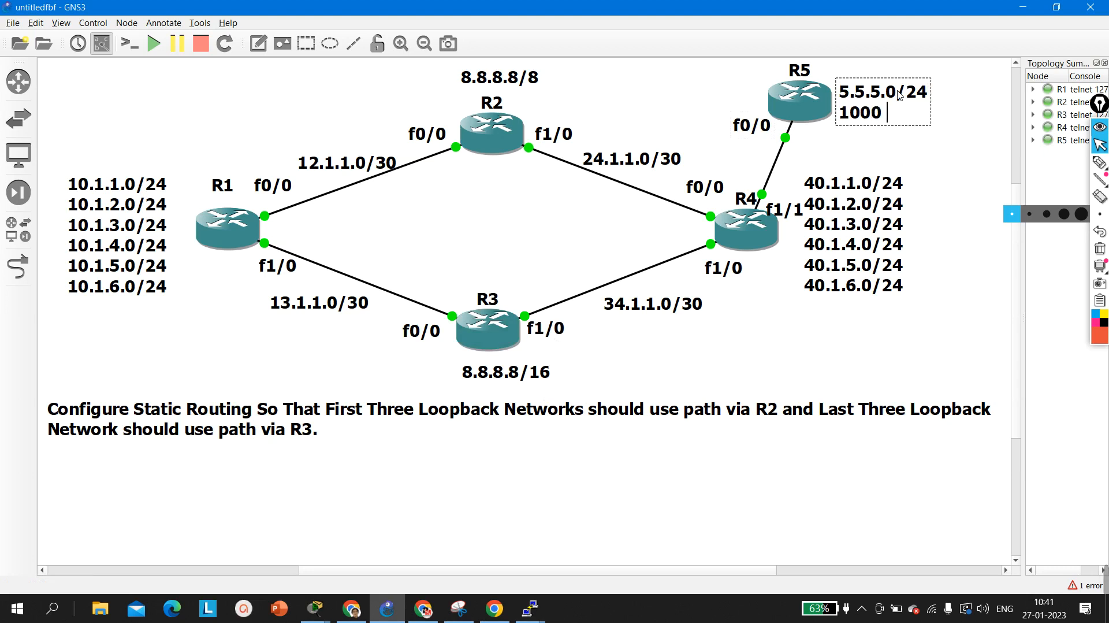
{"action": "type", "text": "prefixes"}
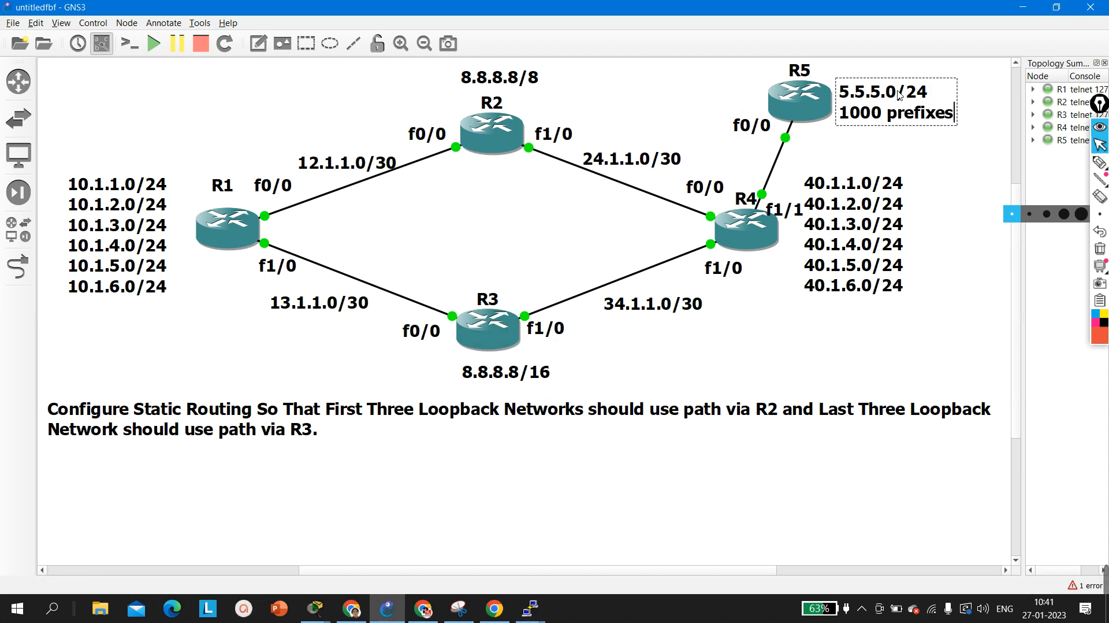
{"action": "left_click", "coordinate": [950, 150]}
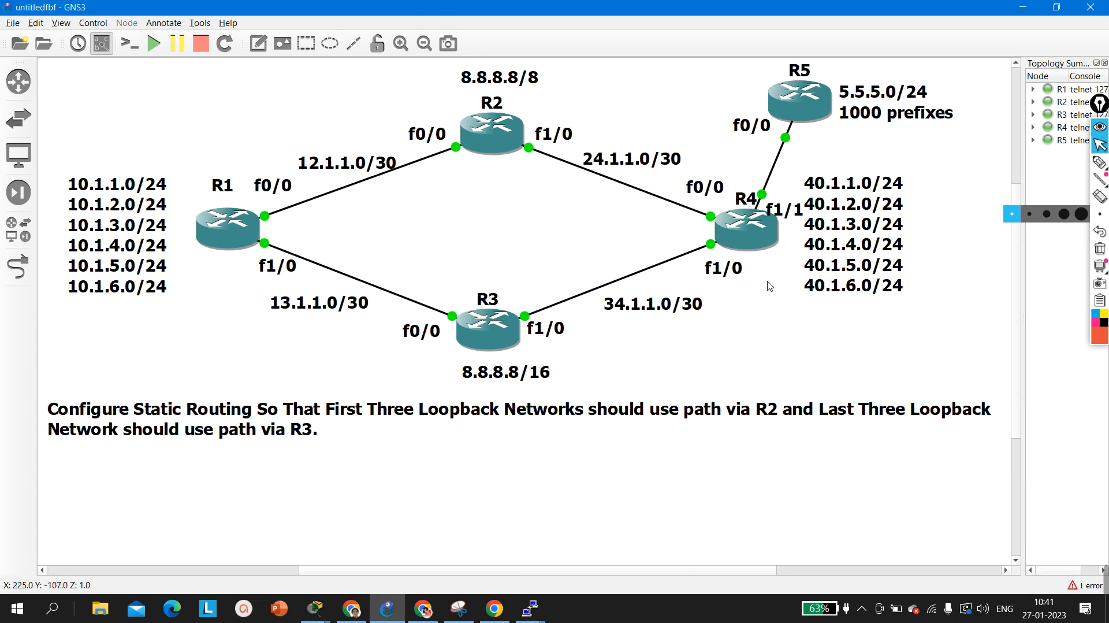
- Open R5's console, place its window below R4, and enter global configuration mode from the terminal
{"action": "double_click", "coordinate": [813, 114]}
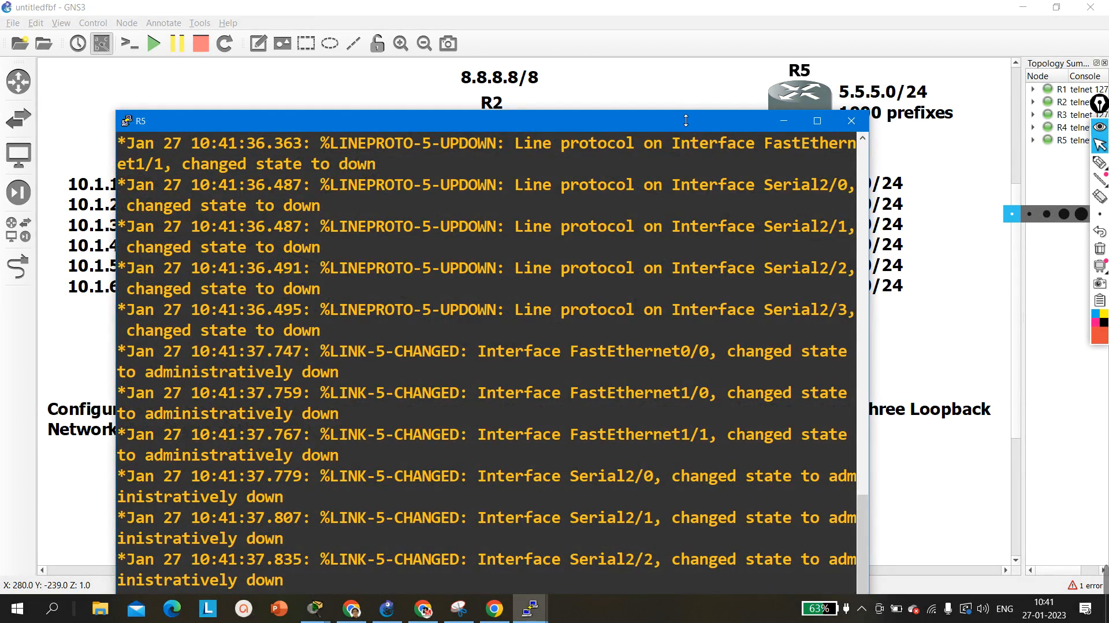
{"action": "left_click_drag", "start_coordinate": [686, 120], "coordinate": [709, 302]}
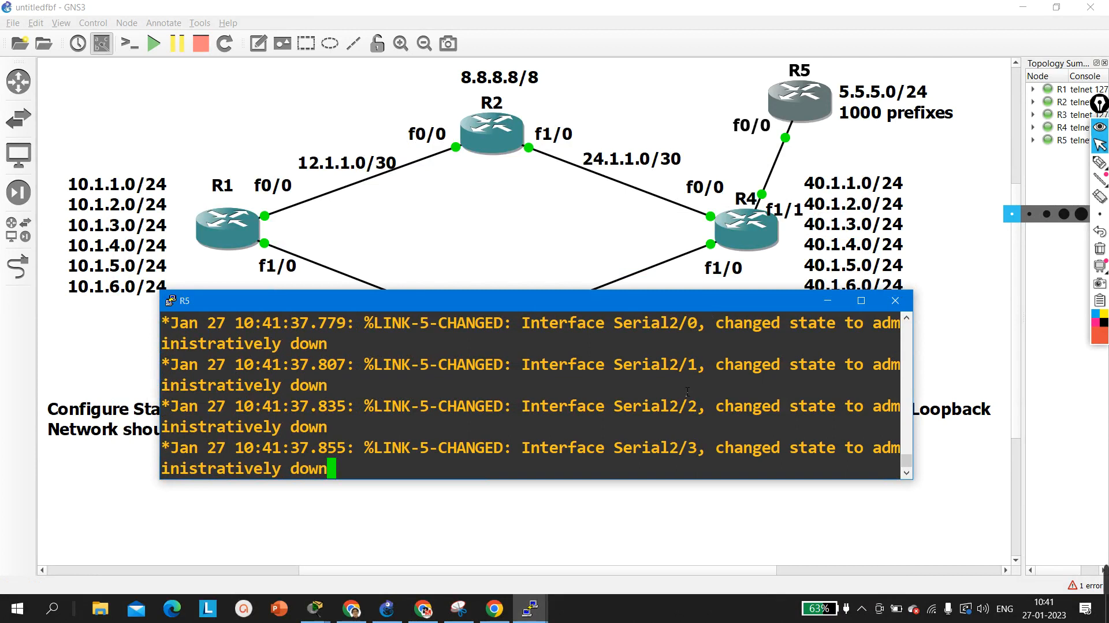
{"action": "key", "text": "Return"}
{"action": "key", "text": "Return"}
{"action": "key", "text": "Return"}
{"action": "type", "text": "conf"}
{"action": "key", "text": "Tab"}
{"action": "key", "text": "Return"}
{"action": "key", "text": "Return"}
{"action": "key", "text": "Return"}
{"action": "key", "text": "Return"}
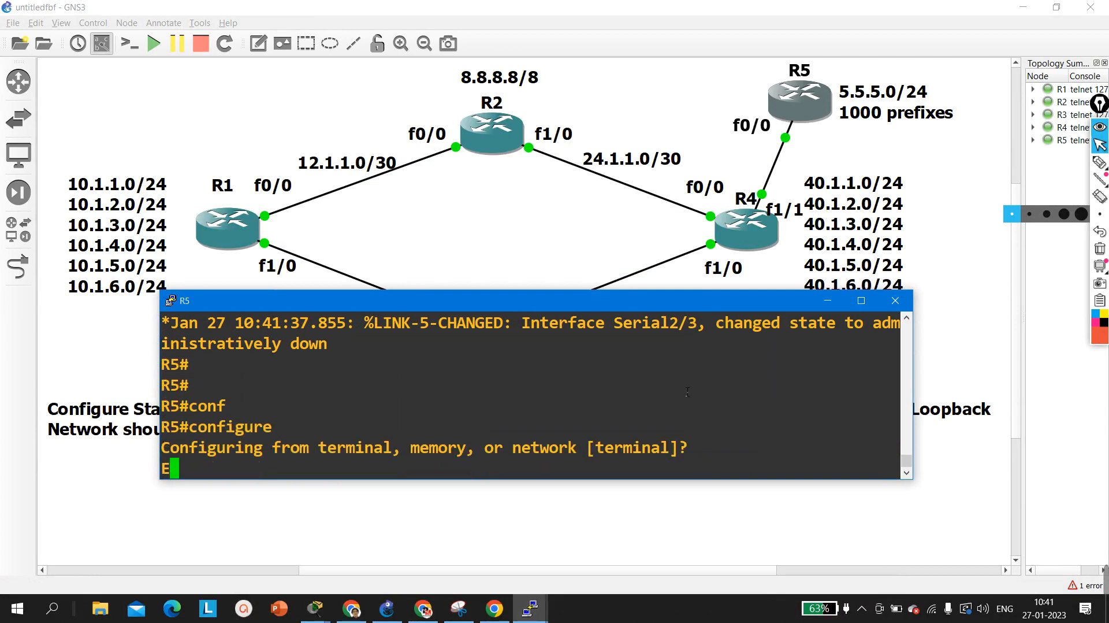
- Create loopback interface 1 on R5 with int l1
{"action": "type", "text": "int "}
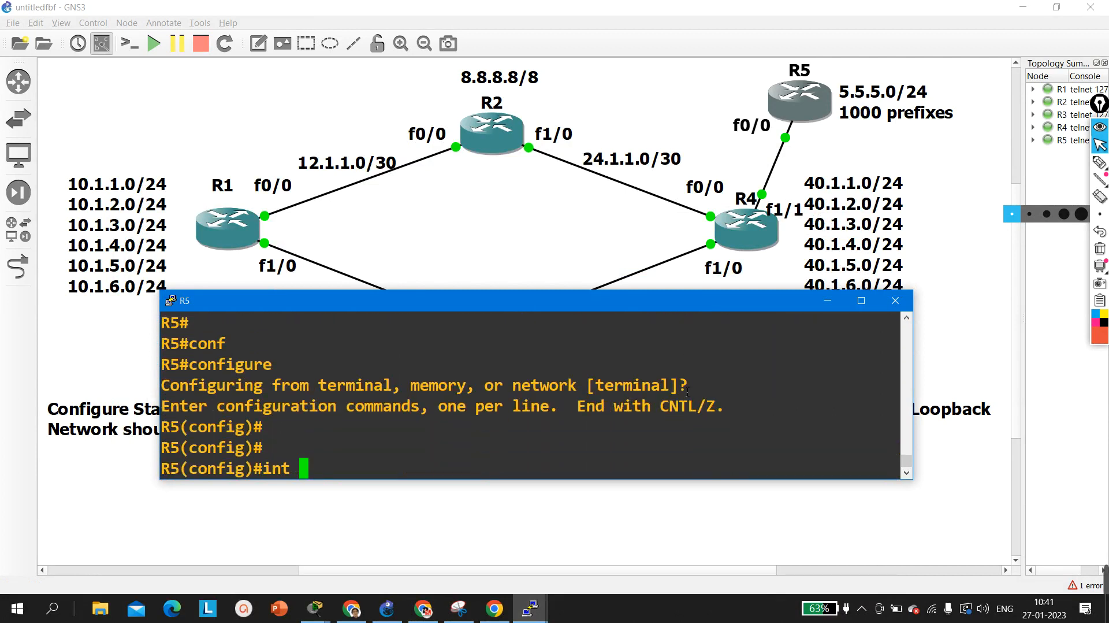
{"action": "type", "text": "l1"}
{"action": "key", "text": "Return"}
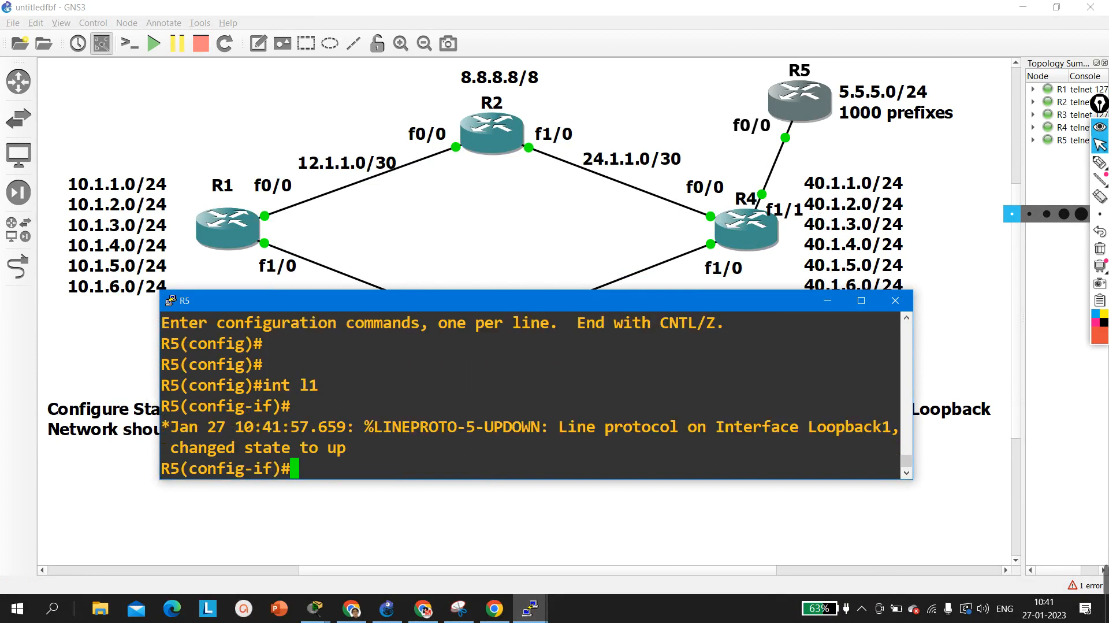
- Switch to R1's console, enlarge it, and review the static route commands to 8.8.0.0 via f1/0 and via f0/0 with distance 5
{"action": "left_click", "coordinate": [530, 608]}
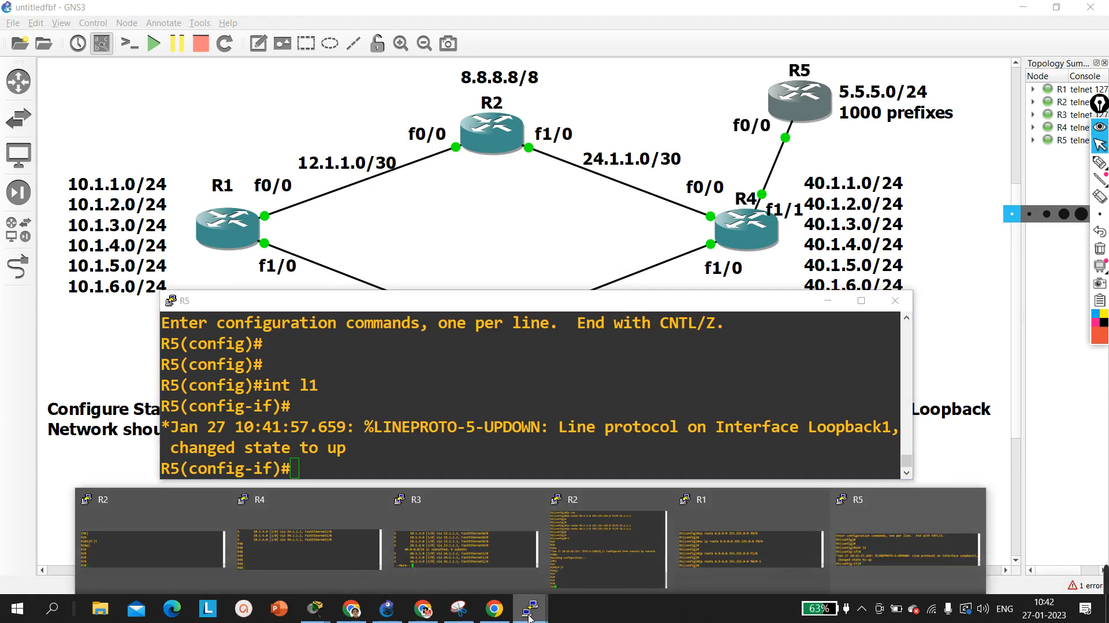
{"action": "left_click", "coordinate": [687, 546]}
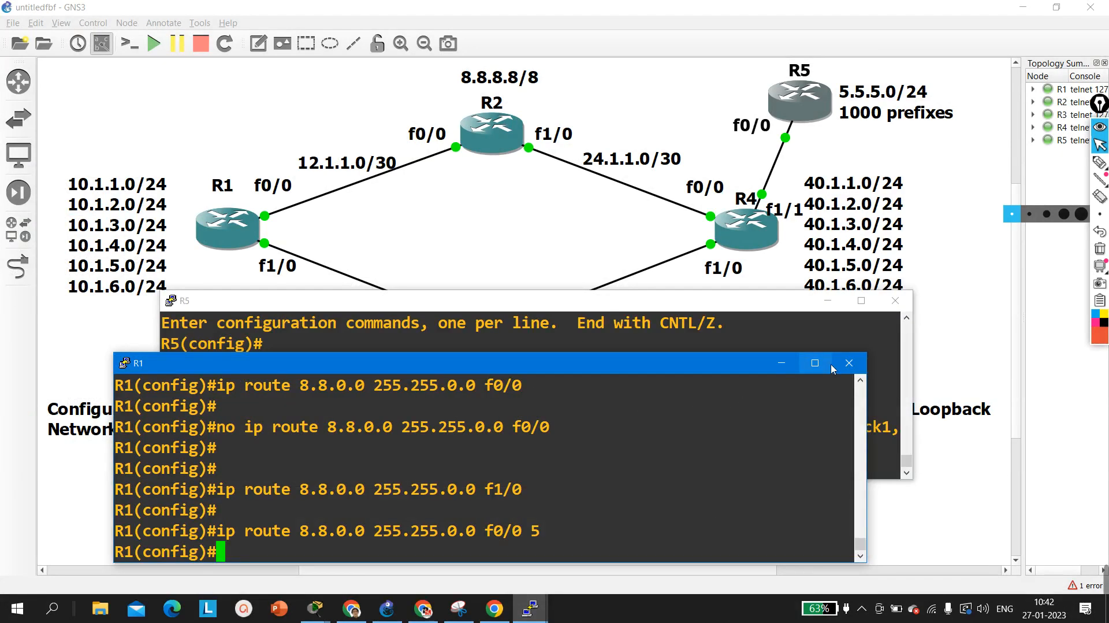
{"action": "left_click", "coordinate": [816, 364]}
{"action": "key", "text": "Return"}
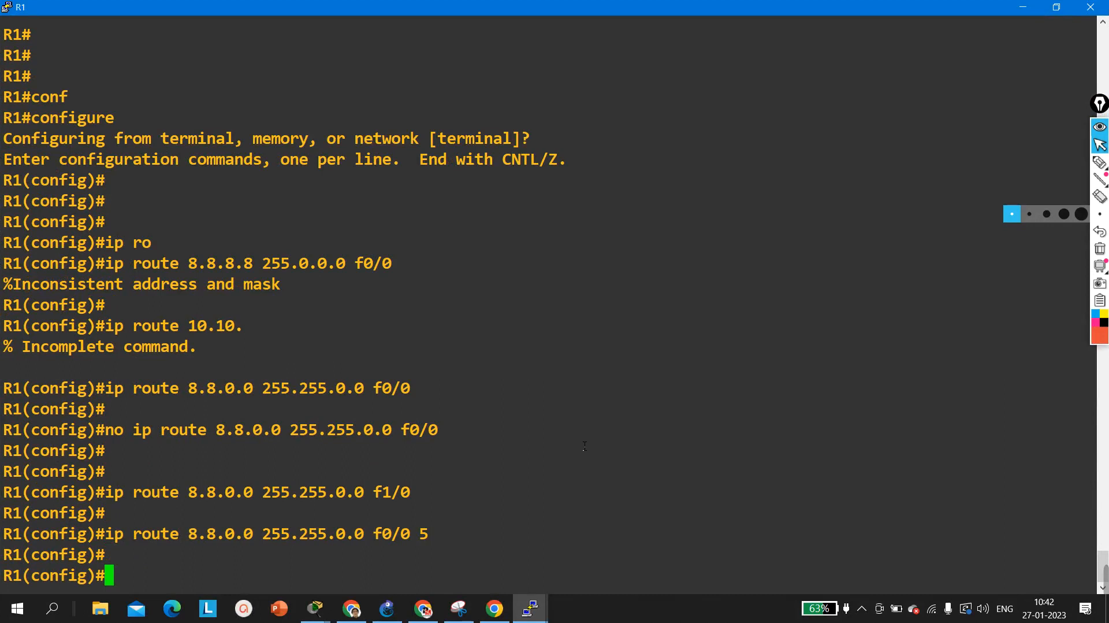
{"action": "left_click_drag", "start_coordinate": [197, 540], "coordinate": [445, 539]}
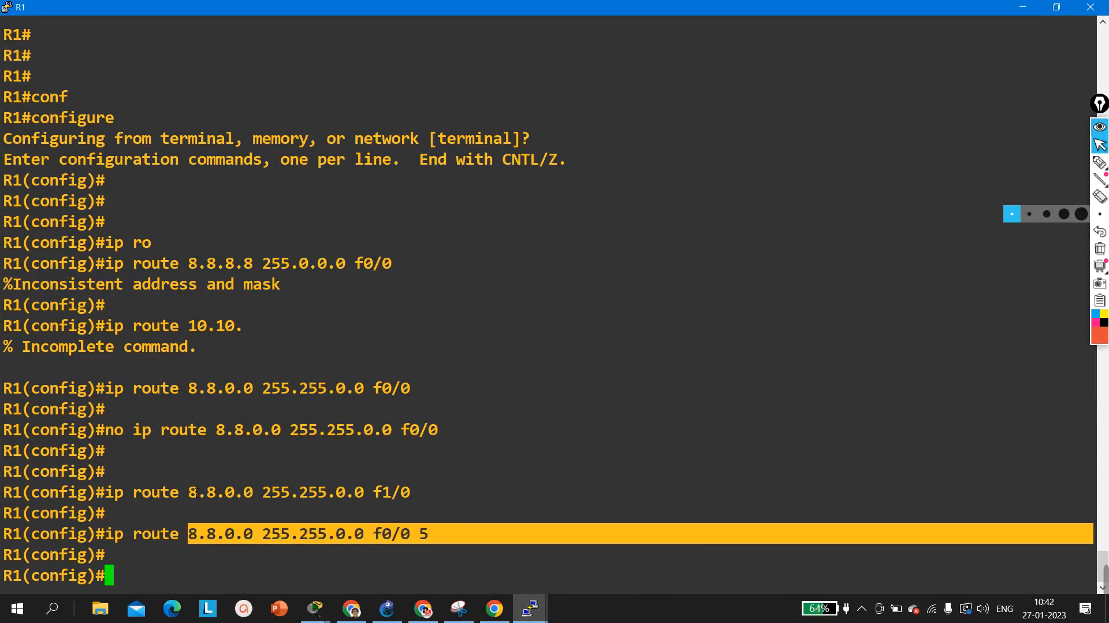
{"action": "left_click_drag", "start_coordinate": [191, 491], "coordinate": [422, 502]}
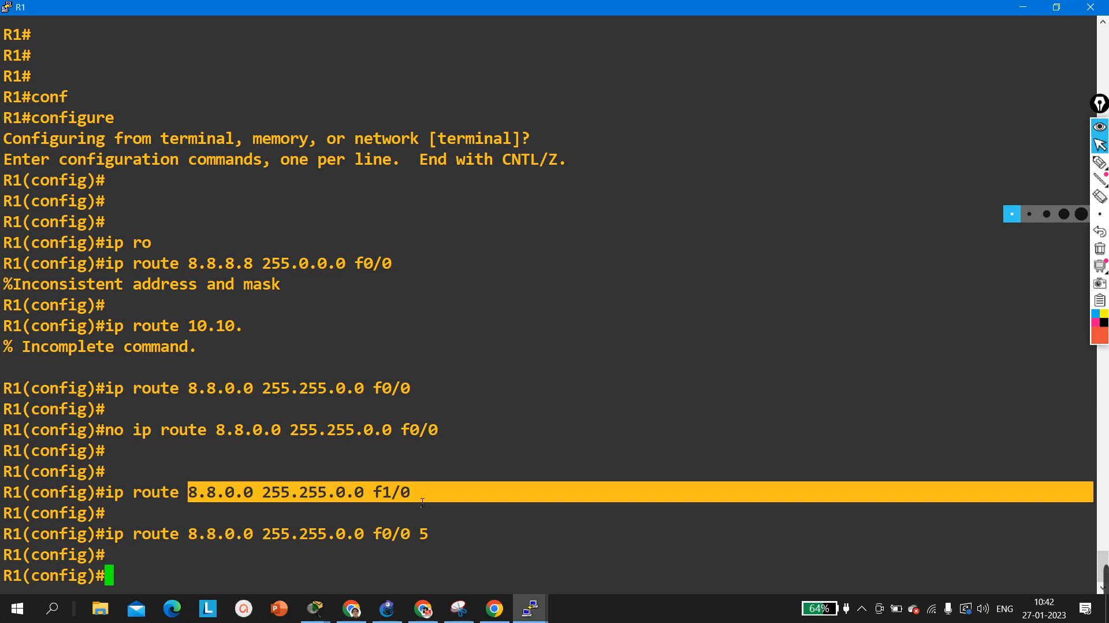
{"action": "left_click", "coordinate": [423, 503]}
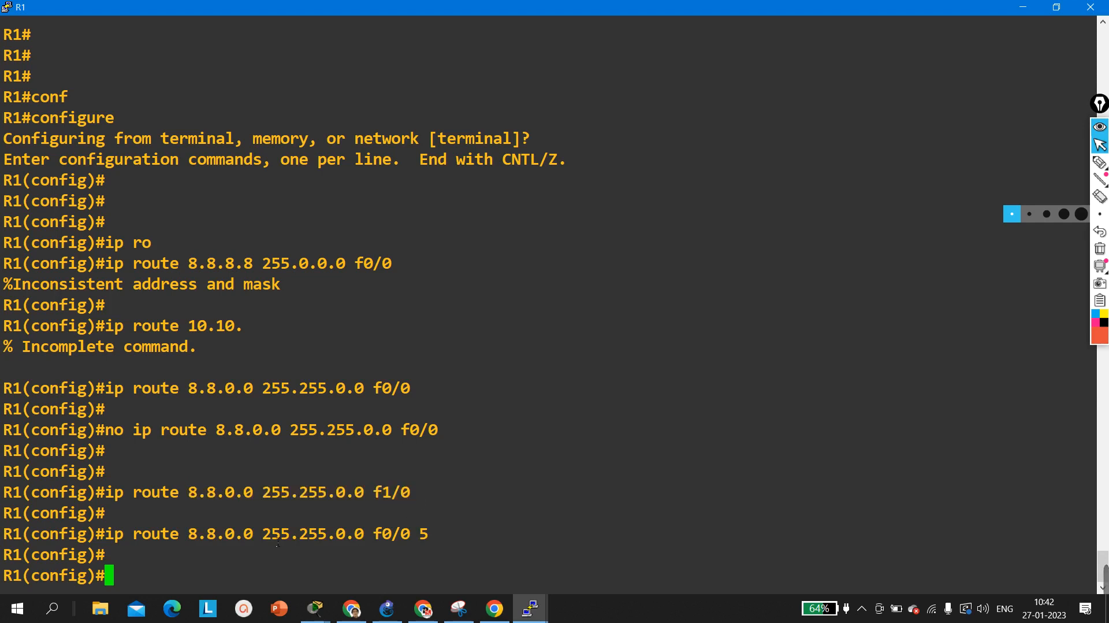
{"action": "left_click_drag", "start_coordinate": [248, 540], "coordinate": [463, 547]}
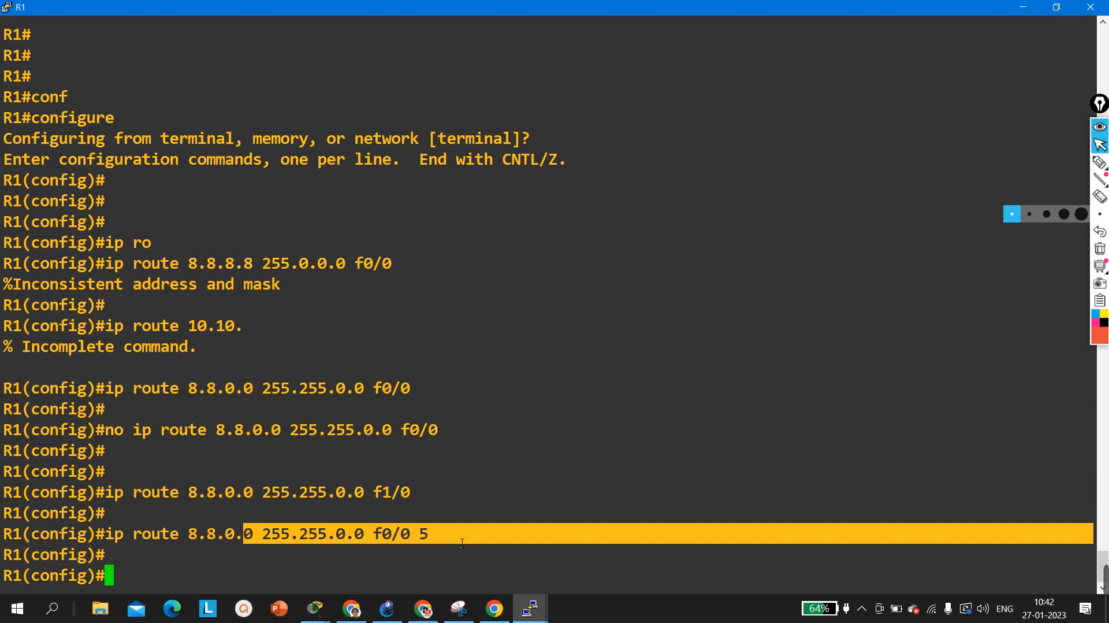
- Restore R1's console size and minimize the R1 and R5 consoles to return to the full topology
{"action": "left_click", "coordinate": [1056, 7]}
{"action": "left_click", "coordinate": [774, 368]}
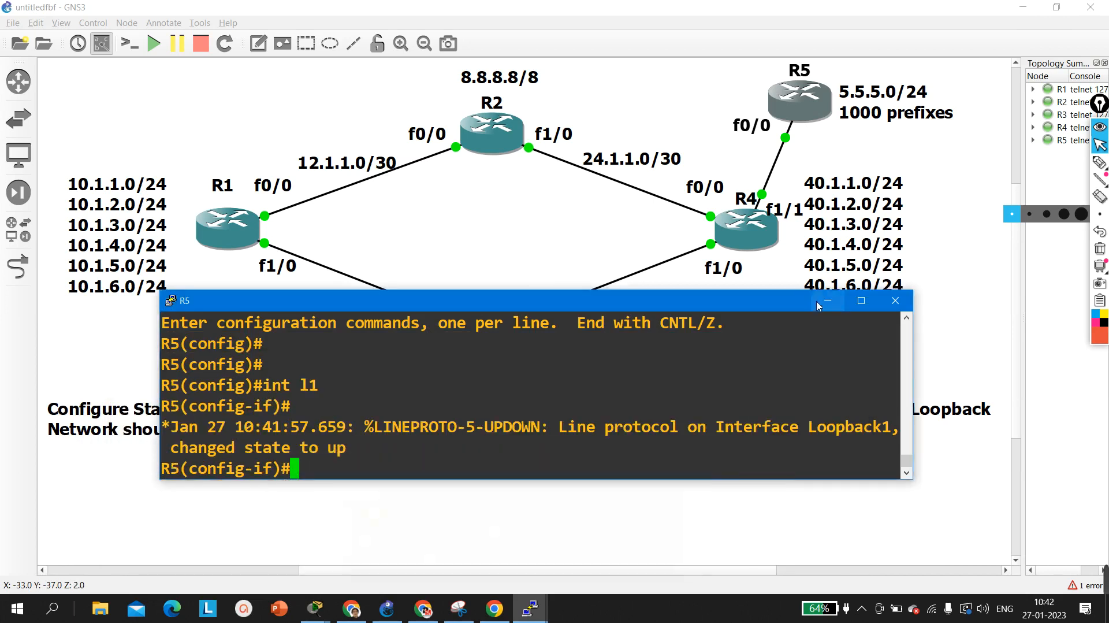
{"action": "left_click", "coordinate": [828, 300]}
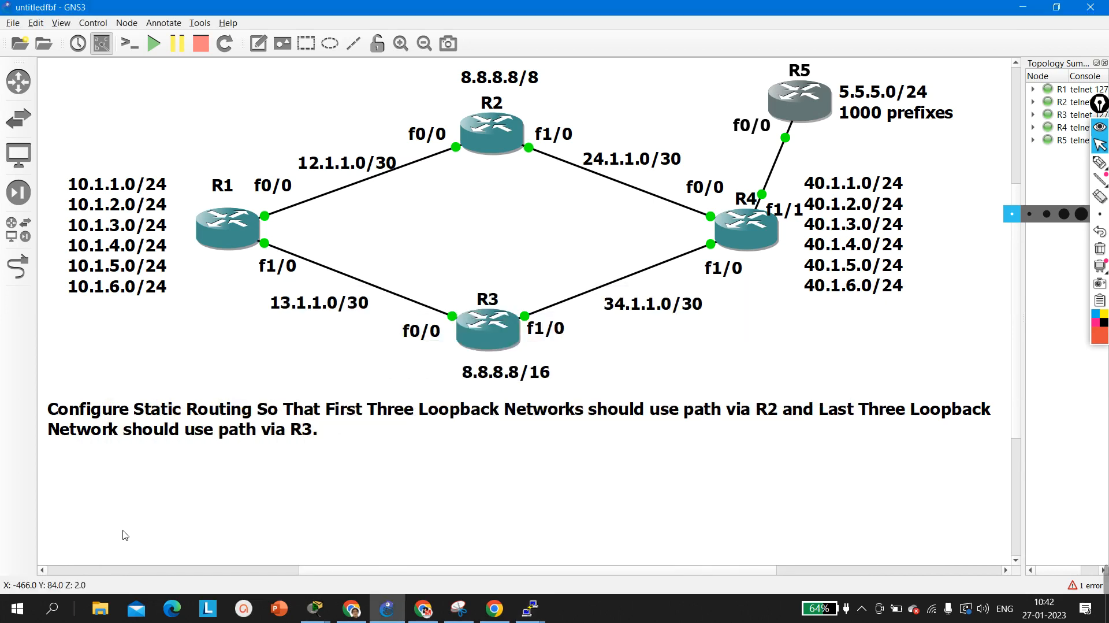
- Circle the 8.8.8.8/16 label at R3 and the 8.8.8.8/8 label at R2 freehand, and draw an arrow pointing at R2's label
{"action": "left_click", "coordinate": [1099, 162]}
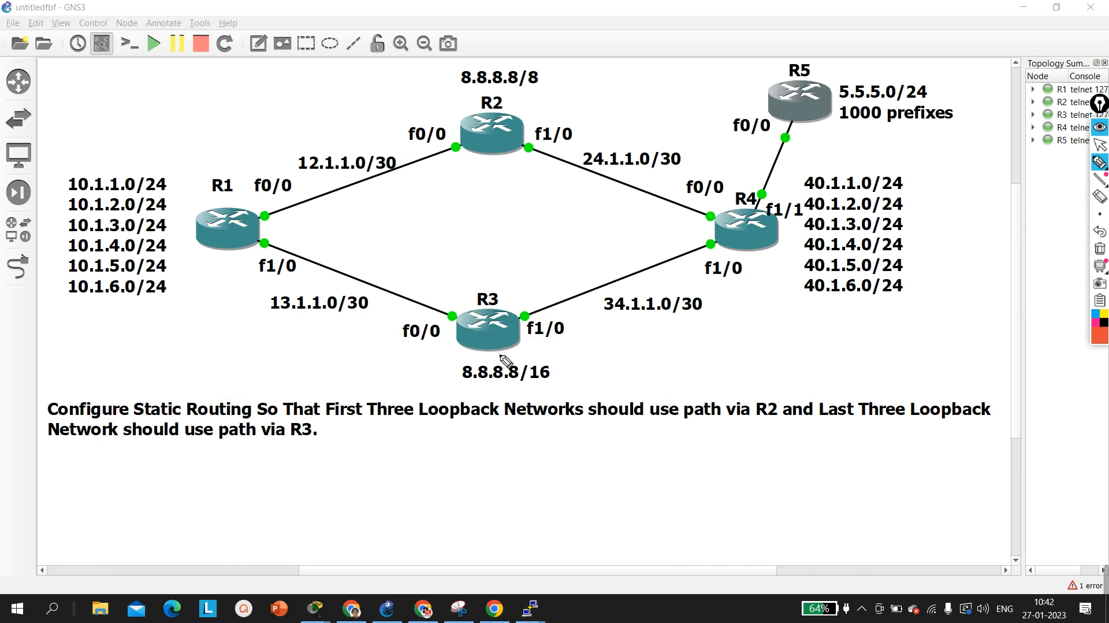
{"action": "mouse_move", "coordinate": [506, 361]}
{"action": "left_mouse_down"}
{"action": "mouse_move", "coordinate": [455, 377]}
{"action": "mouse_move", "coordinate": [534, 397]}
{"action": "mouse_move", "coordinate": [543, 353]}
{"action": "mouse_move", "coordinate": [487, 362]}
{"action": "left_mouse_up"}
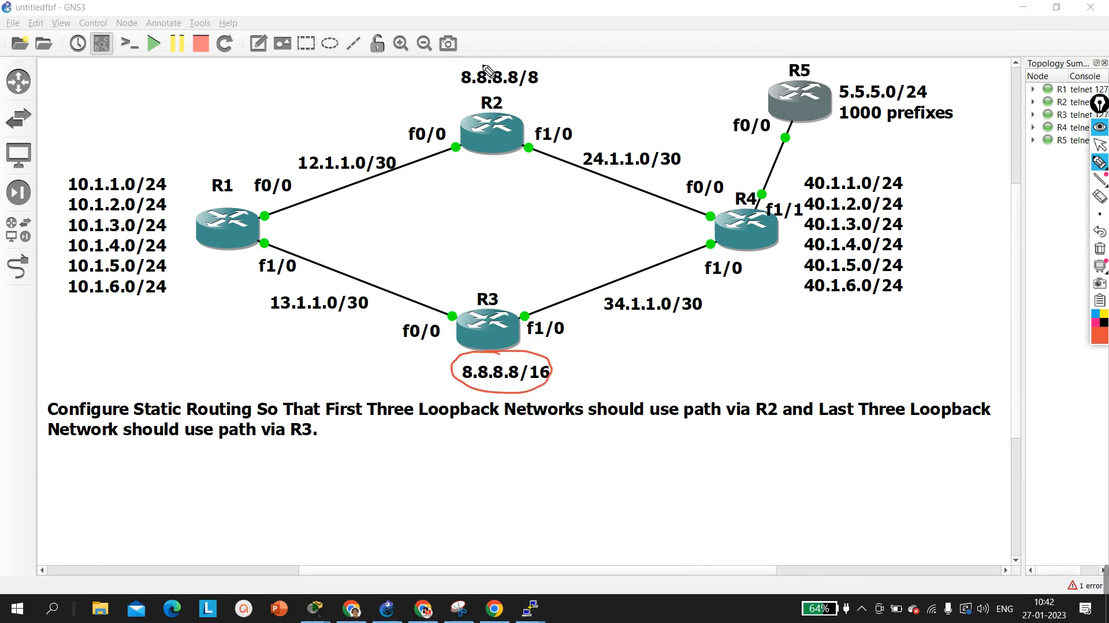
{"action": "mouse_move", "coordinate": [484, 66]}
{"action": "left_mouse_down"}
{"action": "mouse_move", "coordinate": [455, 81]}
{"action": "mouse_move", "coordinate": [541, 81]}
{"action": "mouse_move", "coordinate": [477, 58]}
{"action": "left_mouse_up"}
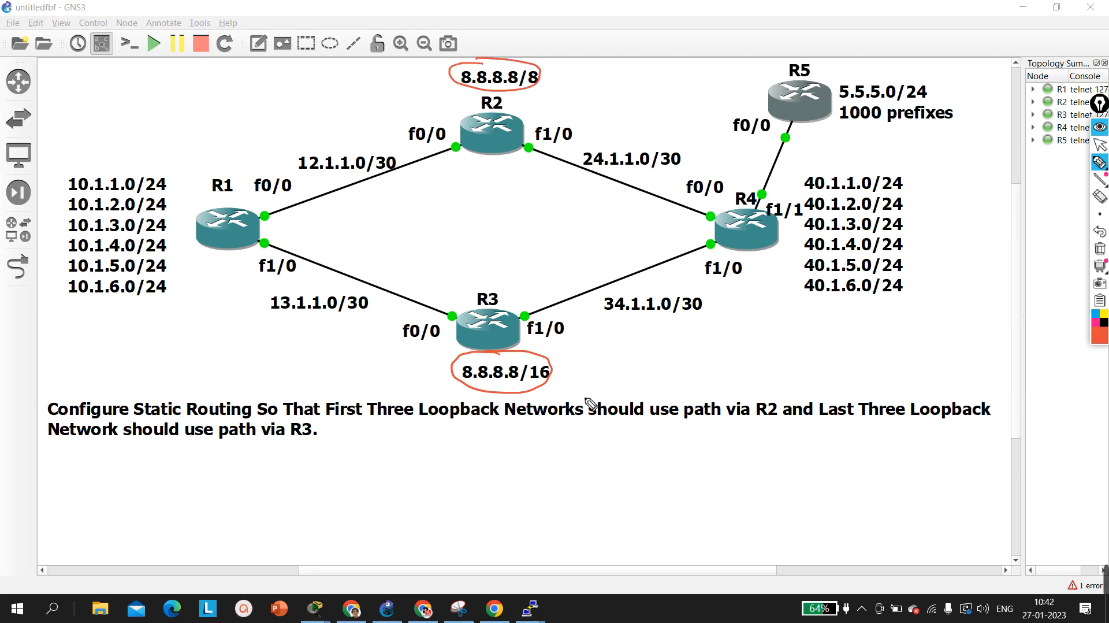
{"action": "mouse_move", "coordinate": [550, 81]}
{"action": "left_mouse_down"}
{"action": "mouse_move", "coordinate": [575, 88]}
{"action": "mouse_move", "coordinate": [556, 96]}
{"action": "left_mouse_up"}
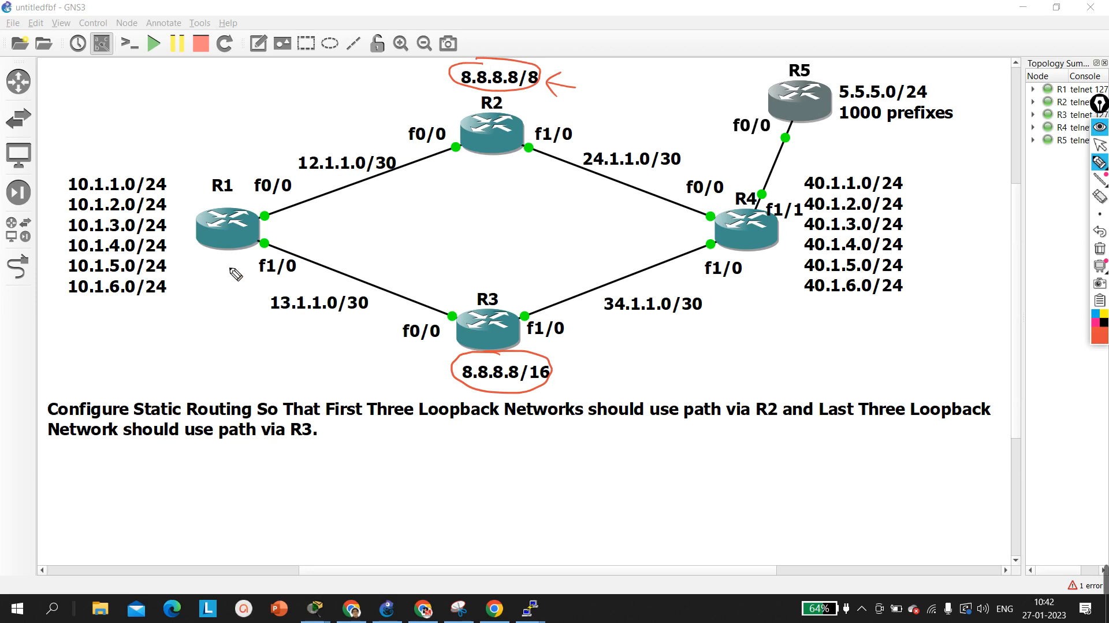
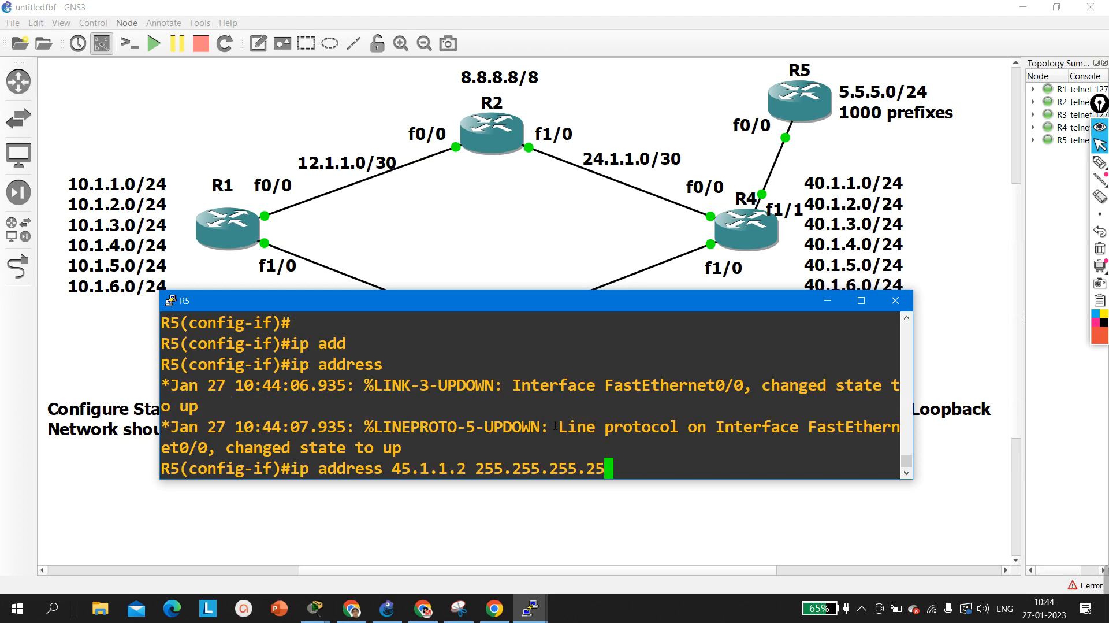
- Apply ip address 45.1.1.2 255.255.255.252 on R5's FastEthernet0/0 and close the R5 console session
{"action": "key", "text": "Return"}
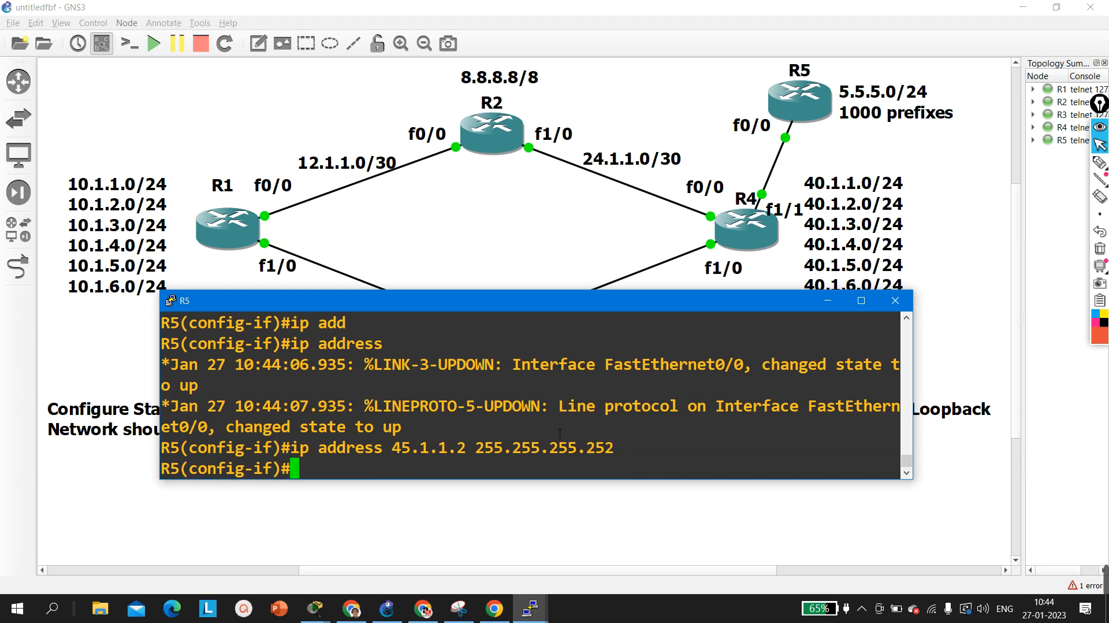
{"action": "left_click", "coordinate": [530, 607]}
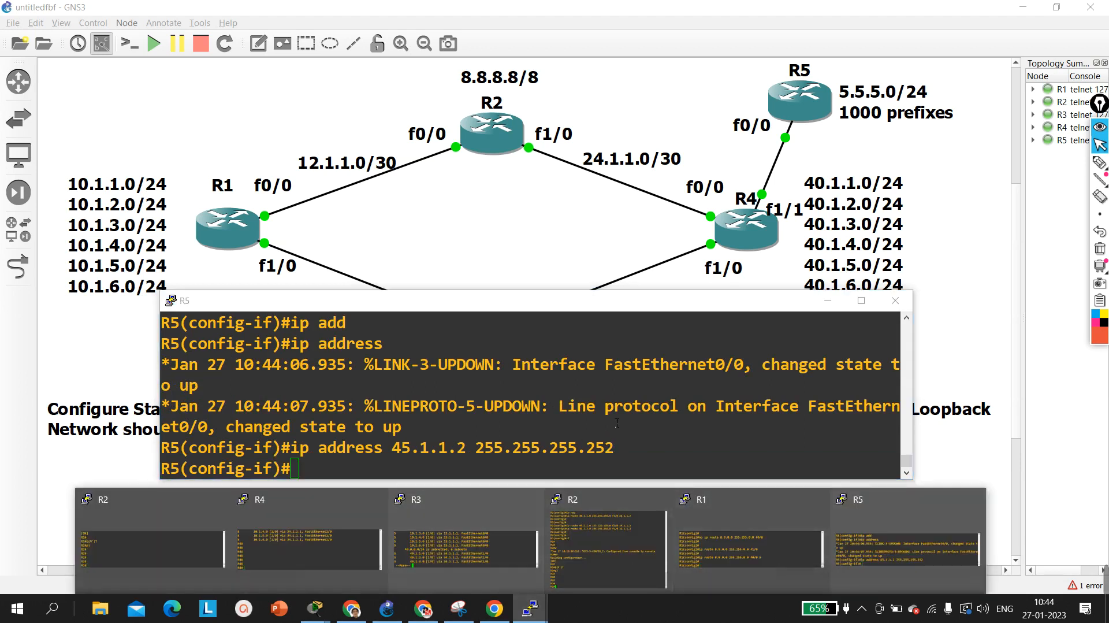
{"action": "left_click", "coordinate": [627, 417]}
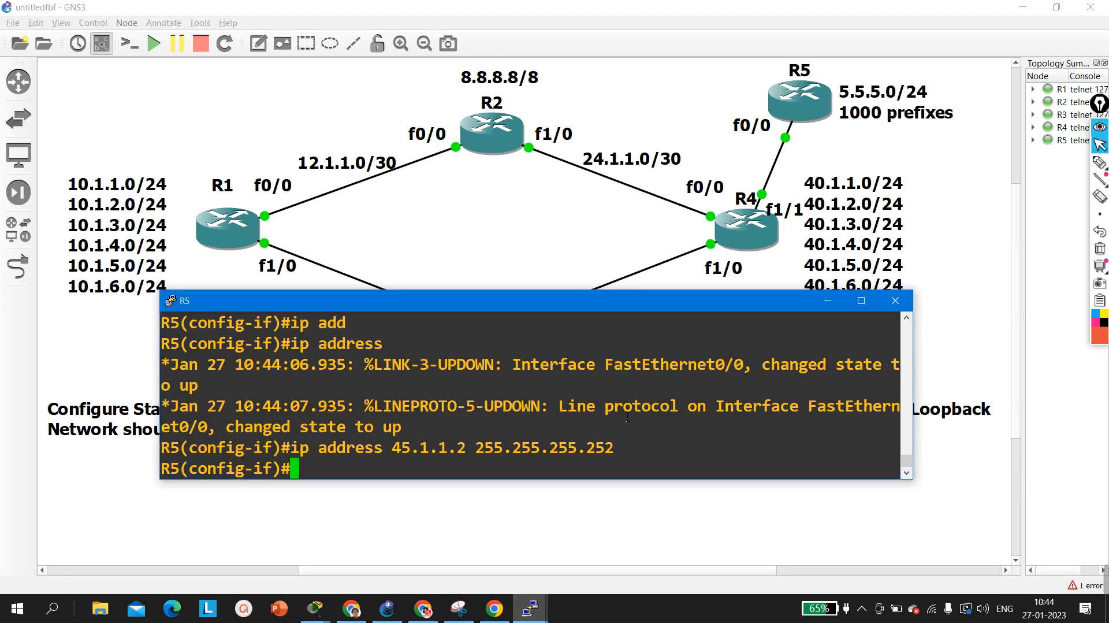
{"action": "left_click", "coordinate": [894, 301]}
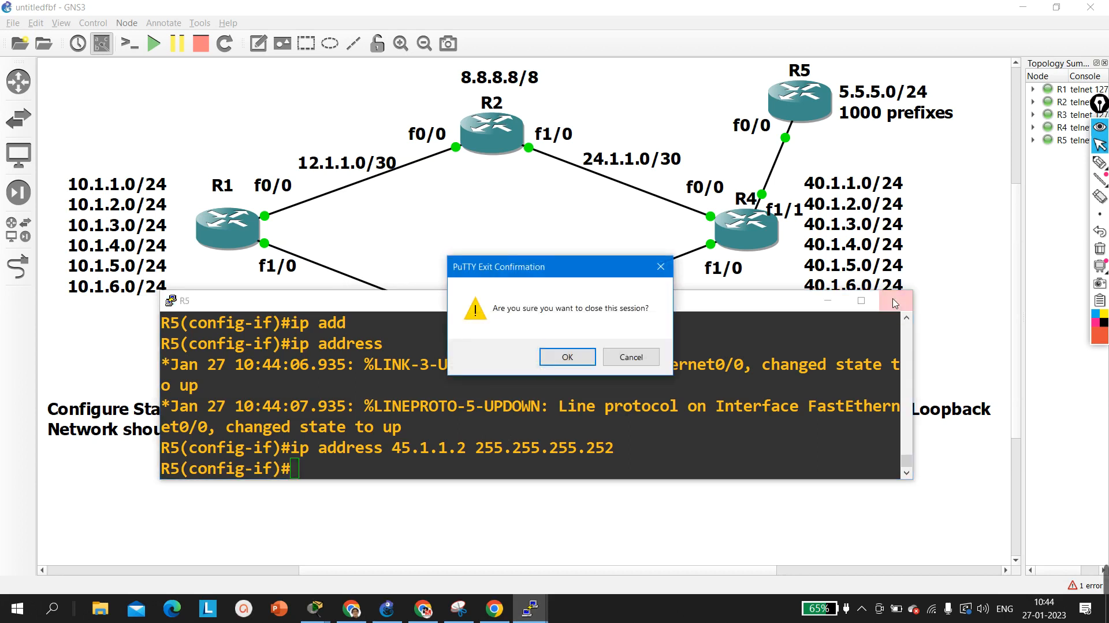
{"action": "left_click", "coordinate": [566, 357]}
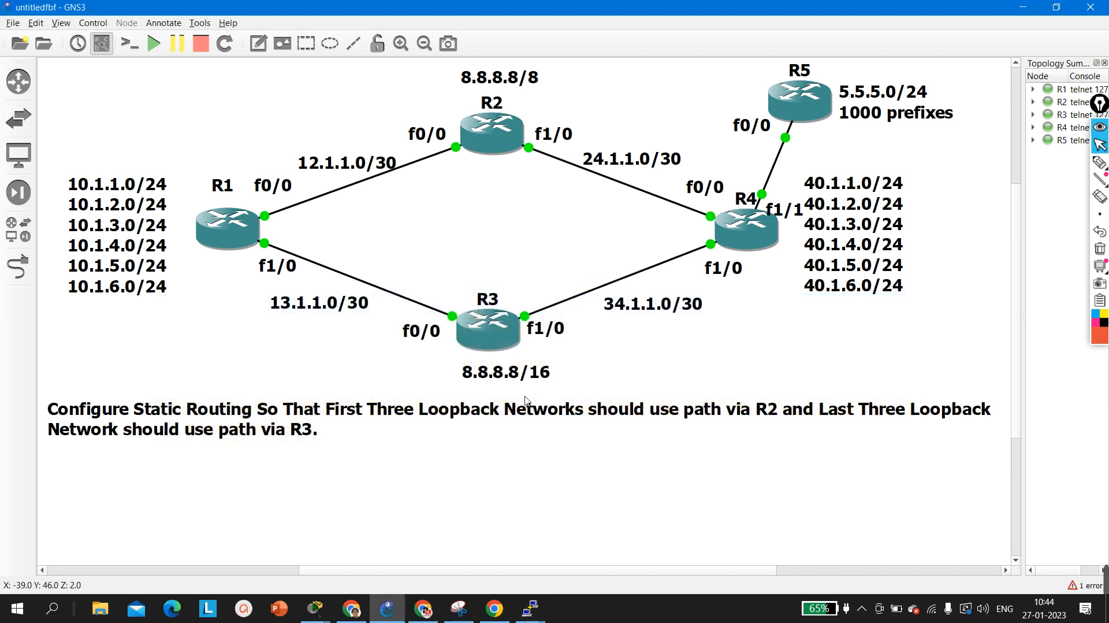
- Bring up R4's console and enter global configuration mode from the terminal
{"action": "left_click", "coordinate": [530, 615]}
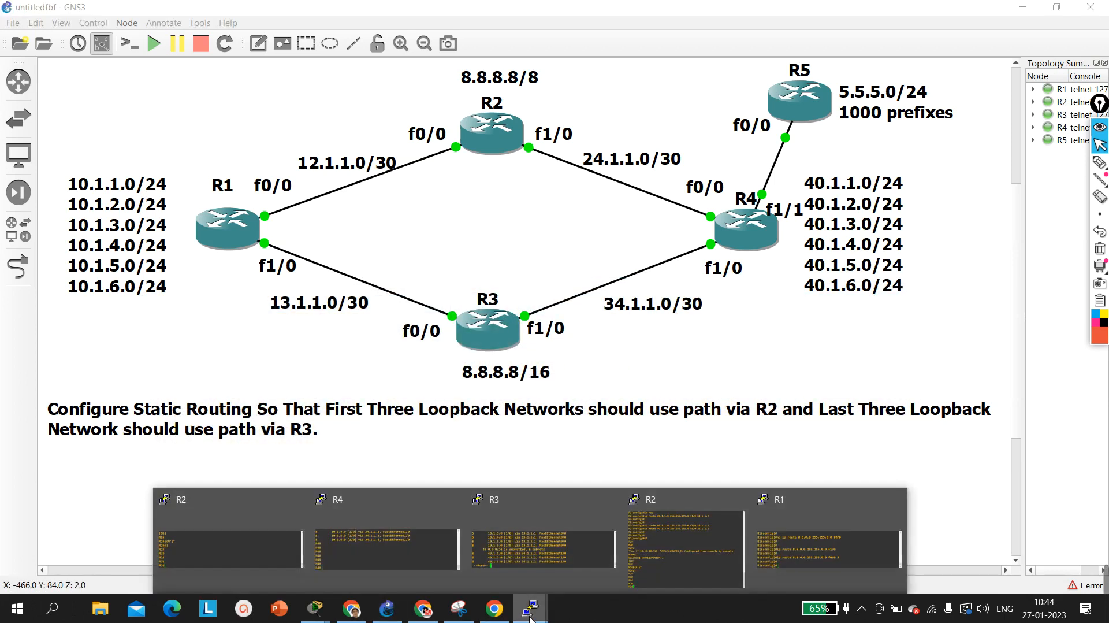
{"action": "left_click", "coordinate": [358, 532]}
{"action": "key", "text": "Return"}
{"action": "type", "text": "conf"}
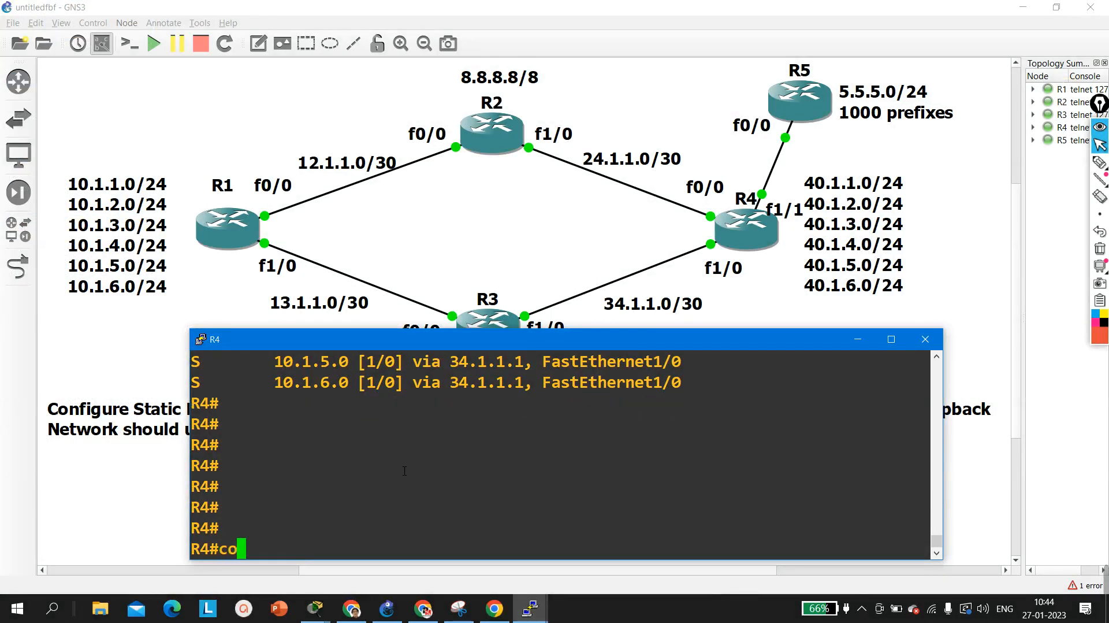
{"action": "key", "text": "Tab"}
{"action": "key", "text": "Return"}
{"action": "key", "text": "Return"}
{"action": "key", "text": "Return"}
{"action": "key", "text": "Return"}
- Enter interface f1/1 on R4 and enable it with no shutdown
{"action": "type", "text": "in"}
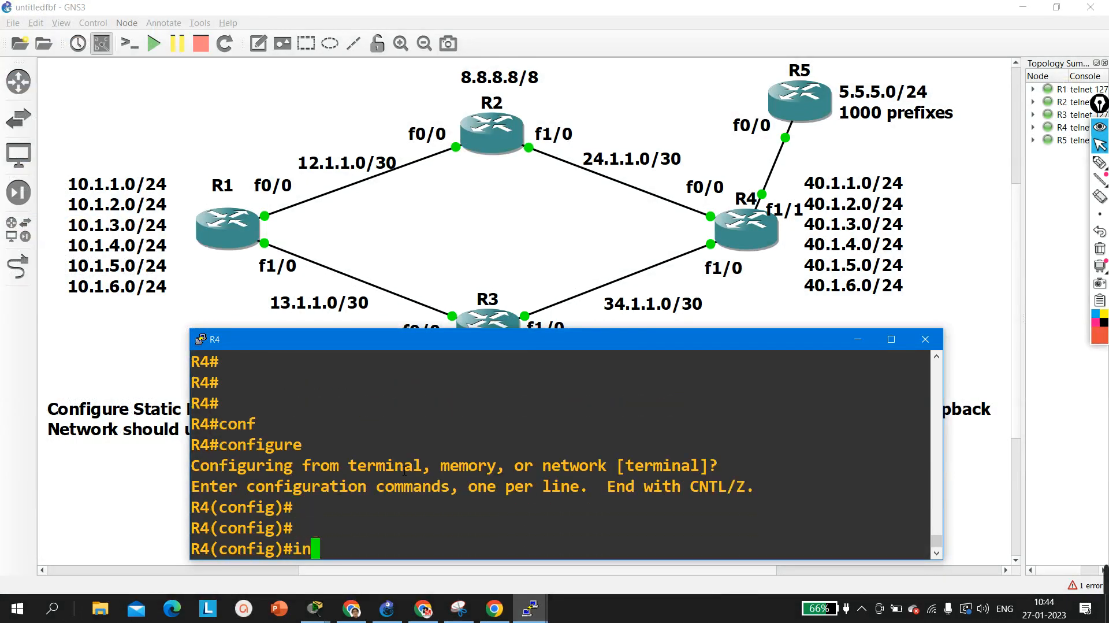
{"action": "type", "text": "t f1/1"}
{"action": "key", "text": "Return"}
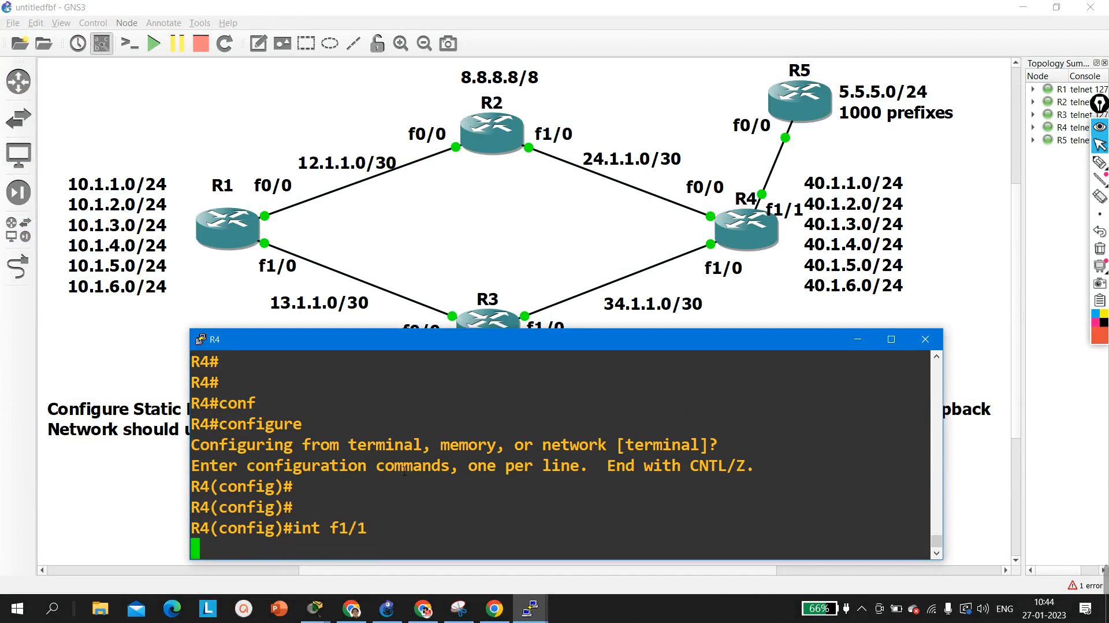
{"action": "type", "text": "no sh"}
{"action": "key", "text": "Tab"}
{"action": "key", "text": "Return"}
- Assign IP address 45.1.1.1 with mask 255.255.255.252 to R4's f1/1 and return to privileged mode
{"action": "type", "text": "ip add"}
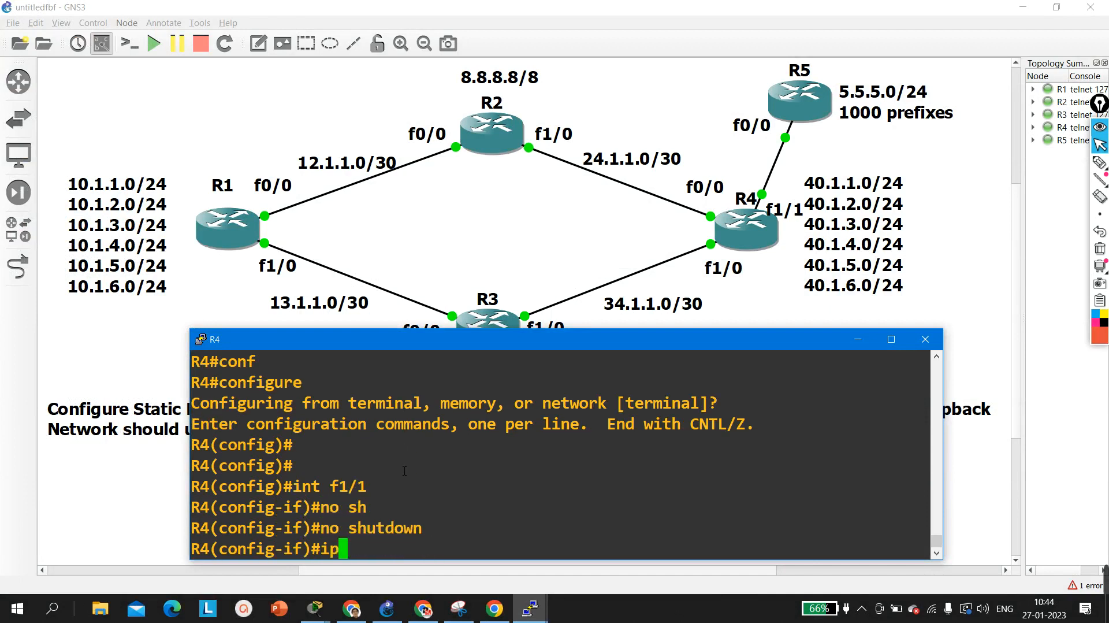
{"action": "key", "text": "Tab"}
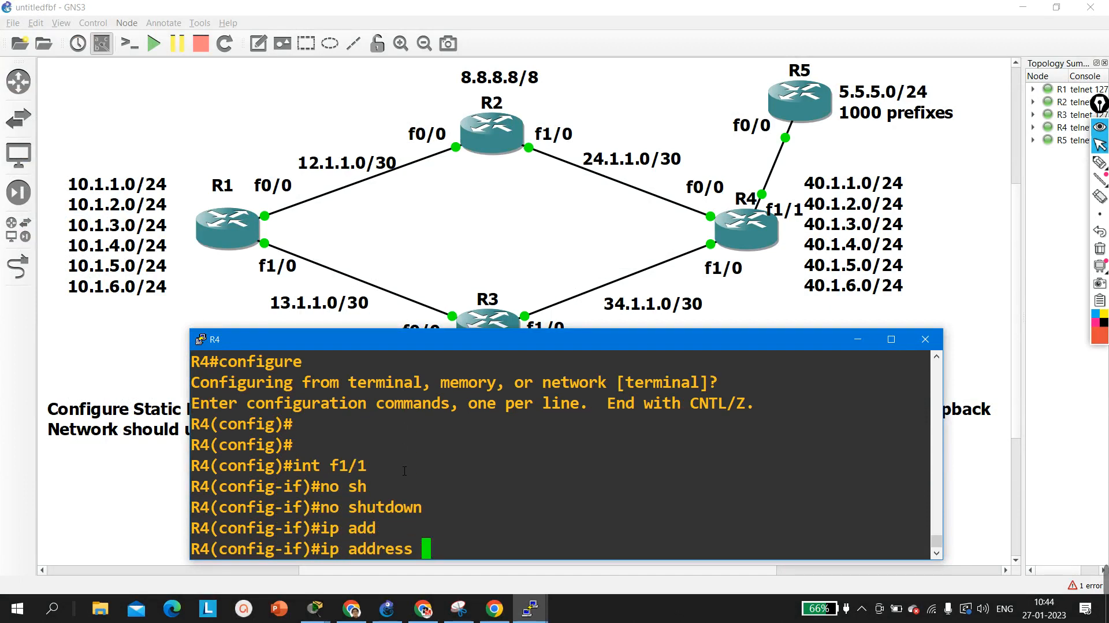
{"action": "type", "text": "45.1.1."}
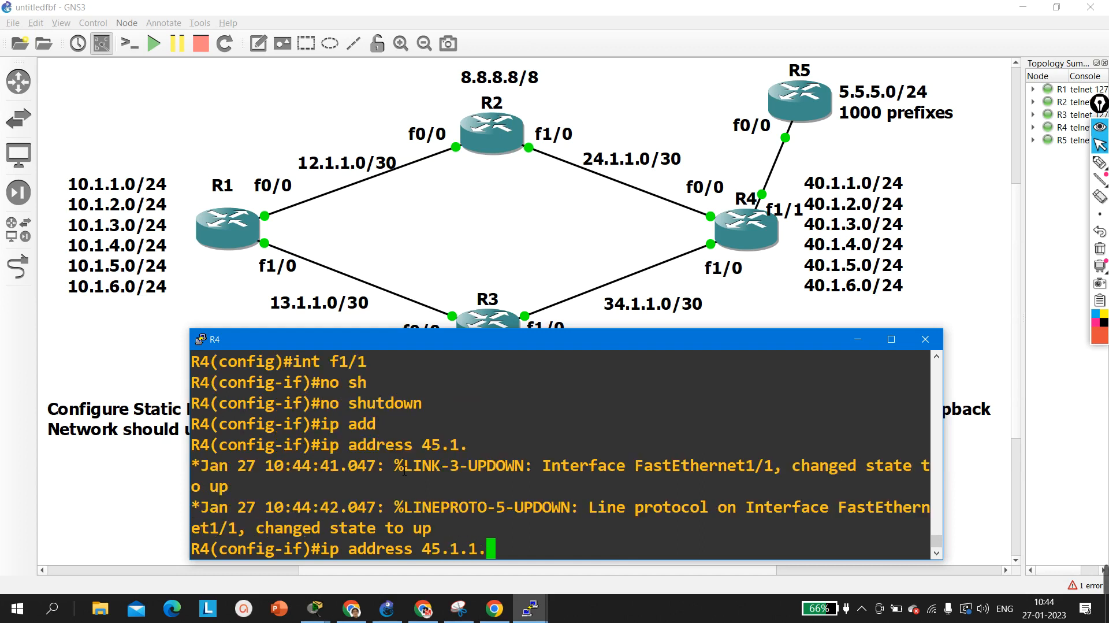
{"action": "type", "text": "1 255"}
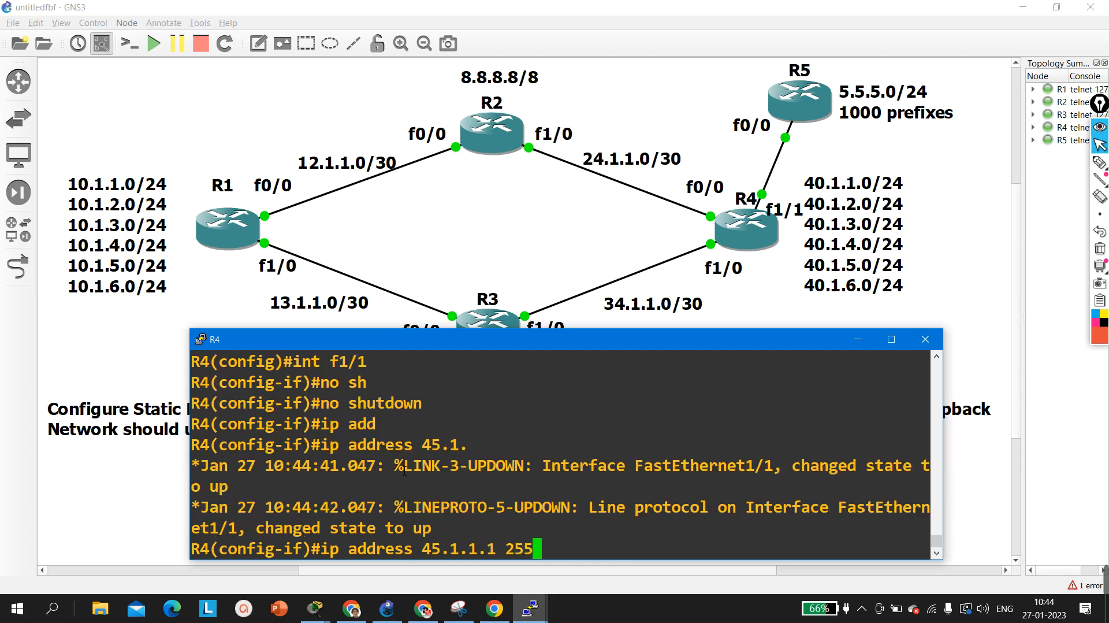
{"action": "type", "text": ".255.255.252"}
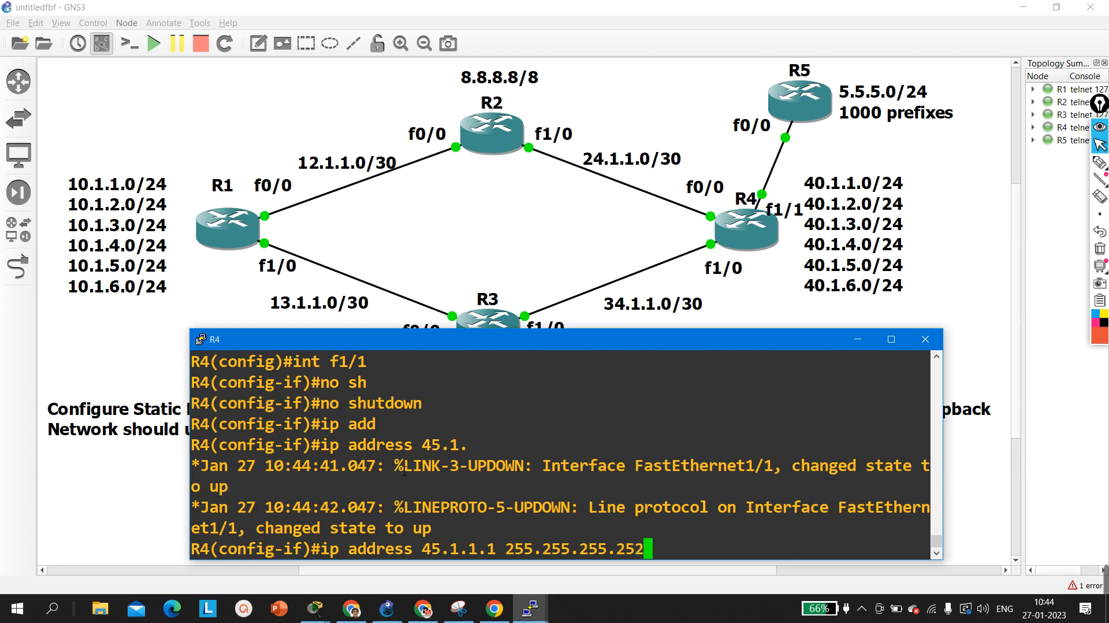
{"action": "key", "text": "Return"}
{"action": "key", "text": "Return"}
{"action": "key", "text": "ctrl+z"}
{"action": "key", "text": "Return"}
{"action": "key", "text": "Return"}
{"action": "key", "text": "Return"}
{"action": "key", "text": "Return"}
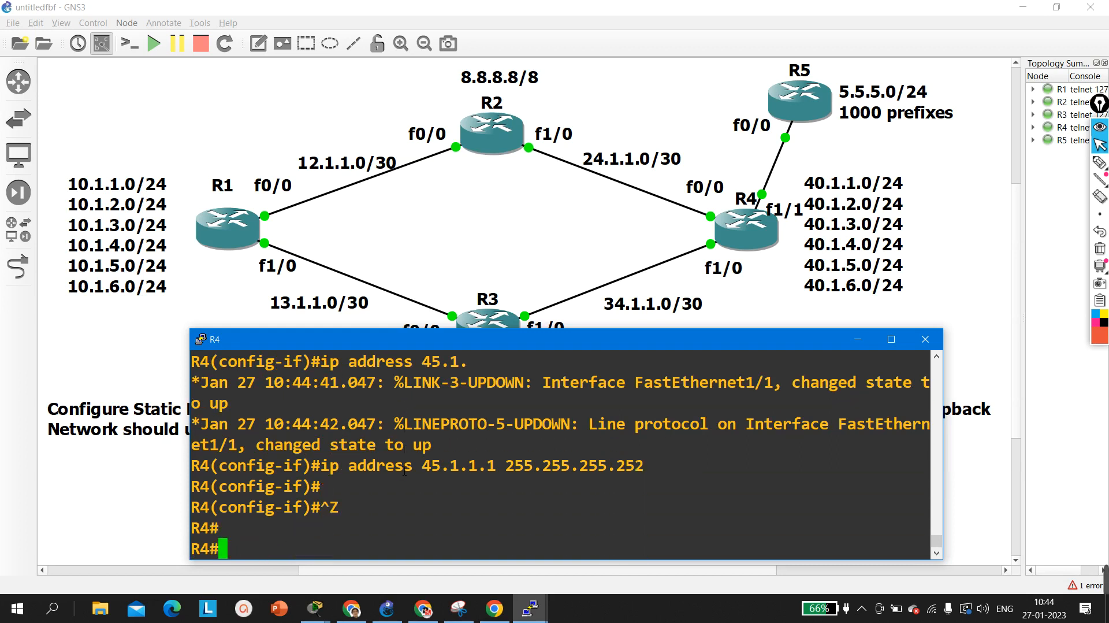
- Ping 5.5.5.5 from R4 to test reachability of R5's loopback
{"action": "type", "text": "ping "}
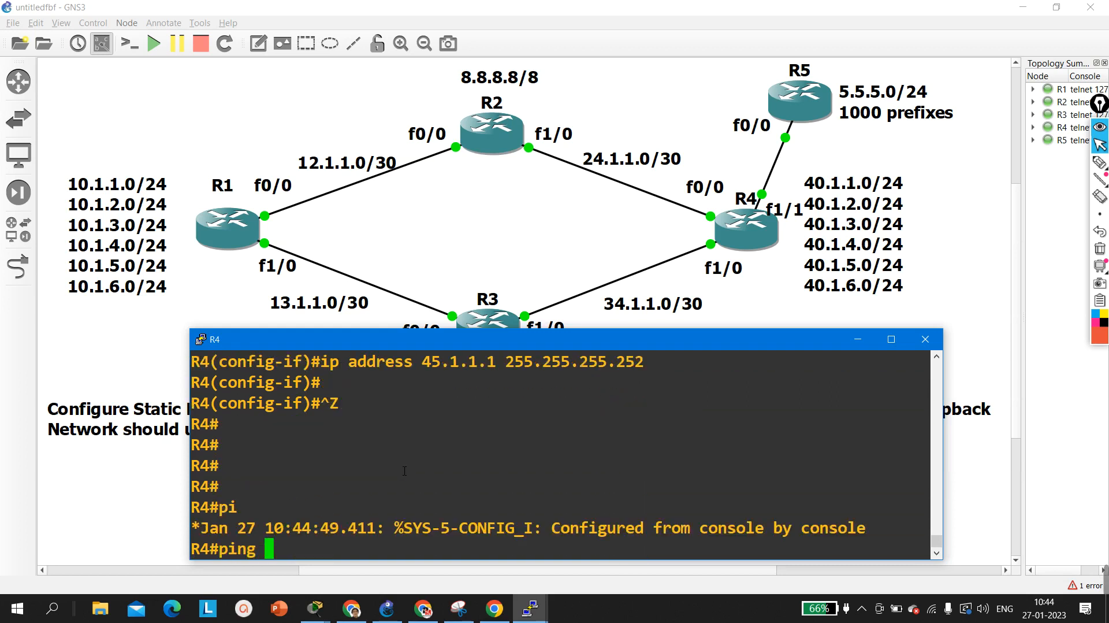
{"action": "type", "text": "5.5.5"}
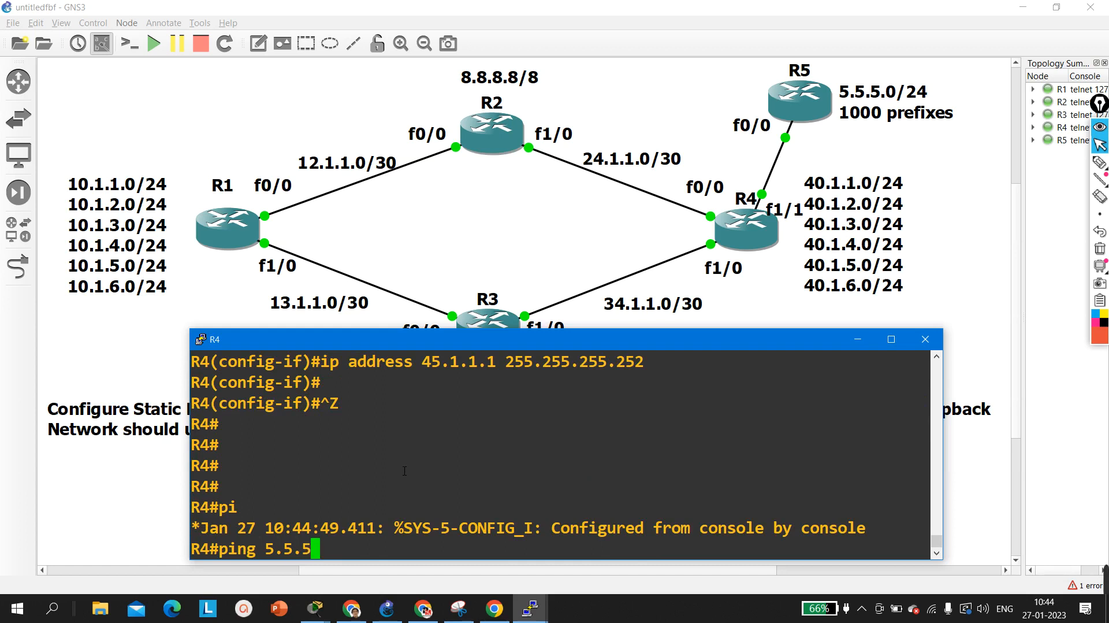
{"action": "type", "text": ".5"}
{"action": "key", "text": "Return"}
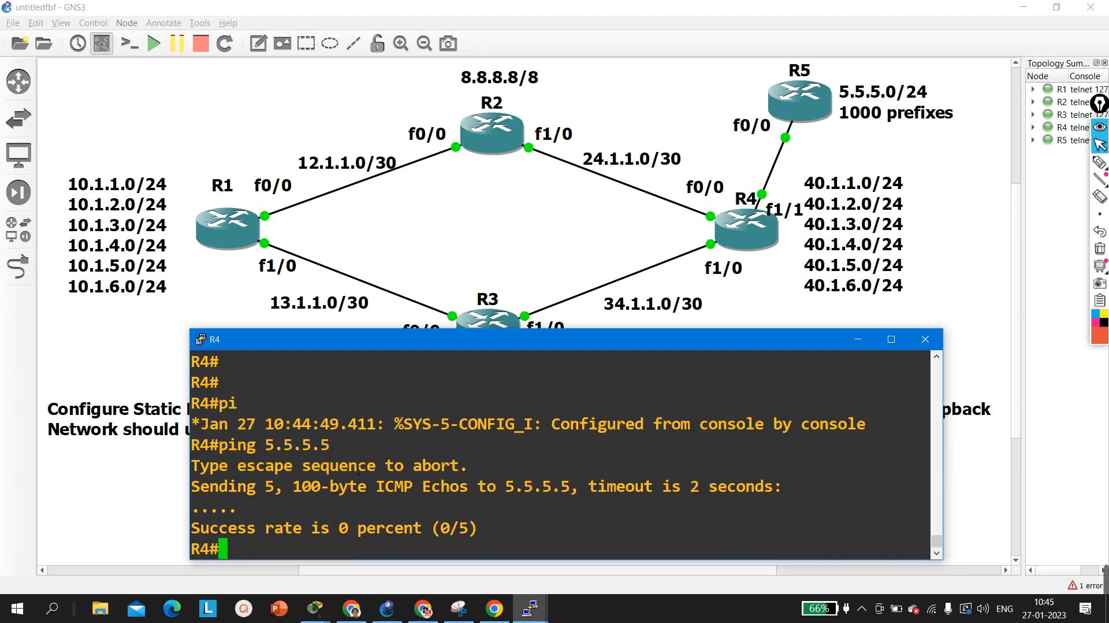
- Return to global configuration mode on R4 from the terminal
{"action": "key", "text": "Return"}
{"action": "type", "text": "conf"}
{"action": "key", "text": "Tab"}
{"action": "key", "text": "Return"}
{"action": "key", "text": "Return"}
{"action": "key", "text": "Return"}
{"action": "key", "text": "Return"}
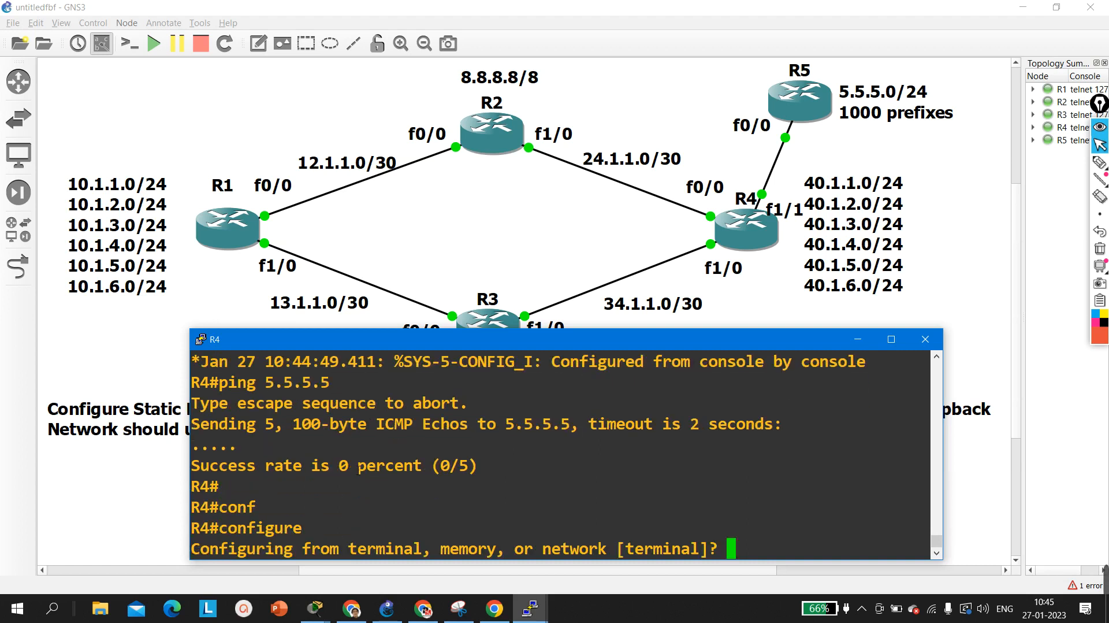
- Add the default route ip route 0.0.0.0 0.0.0.0 f1/1 45.1.1.2 on R4 and exit to privileged mode
{"action": "type", "text": "ip ro"}
{"action": "key", "text": "Tab"}
{"action": "type", "text": "ut"}
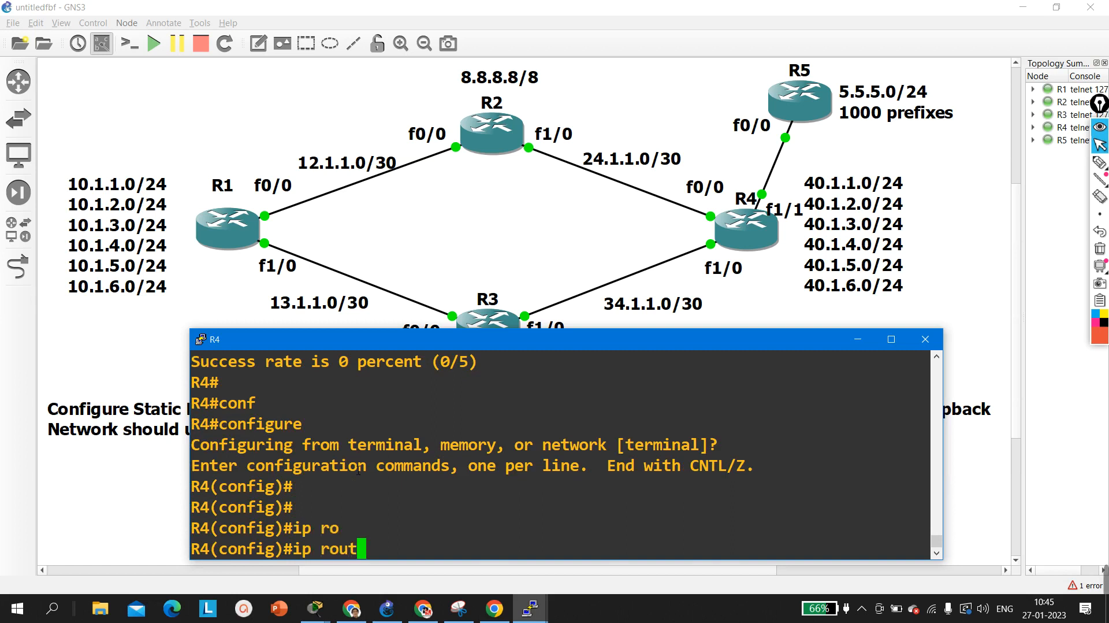
{"action": "type", "text": "e 0.0.0.0 0.0."}
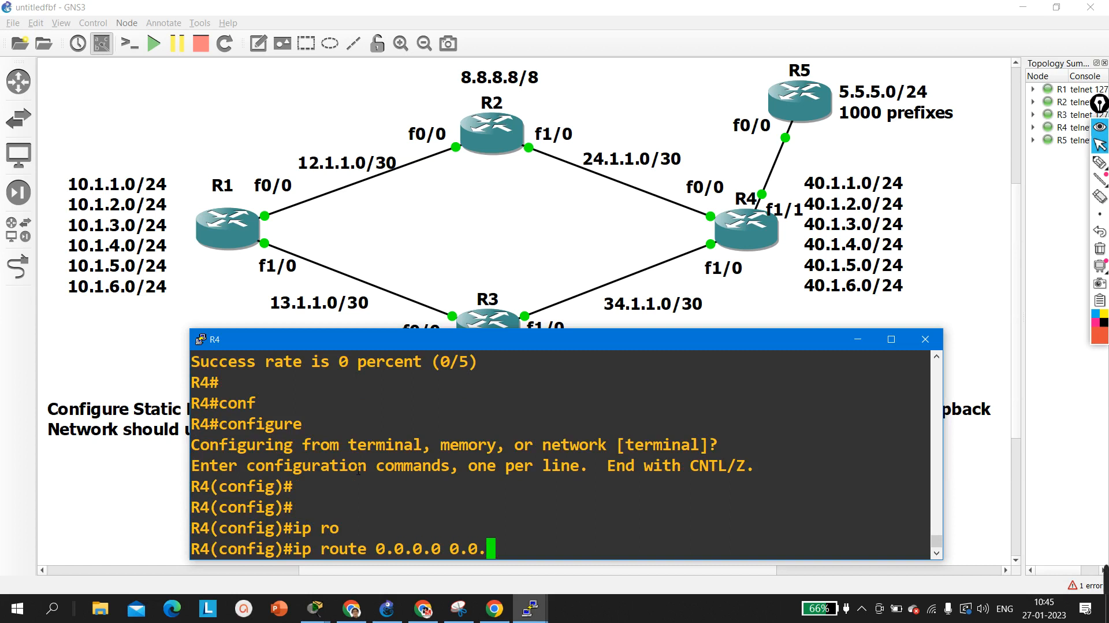
{"action": "type", "text": "0.0 f1/1 "}
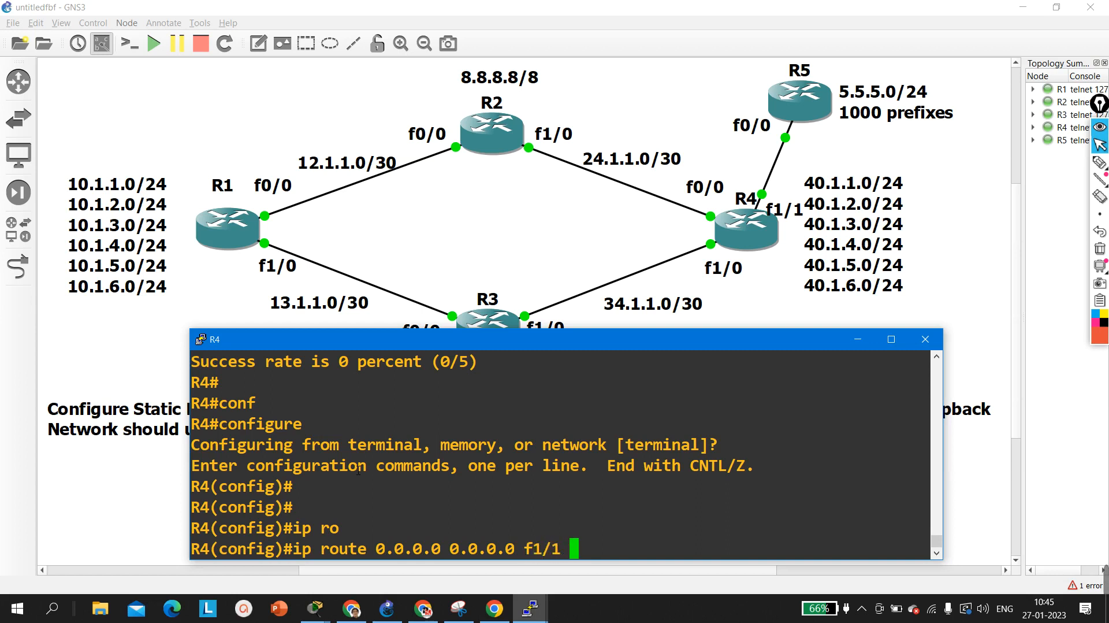
{"action": "type", "text": "45.1.1."}
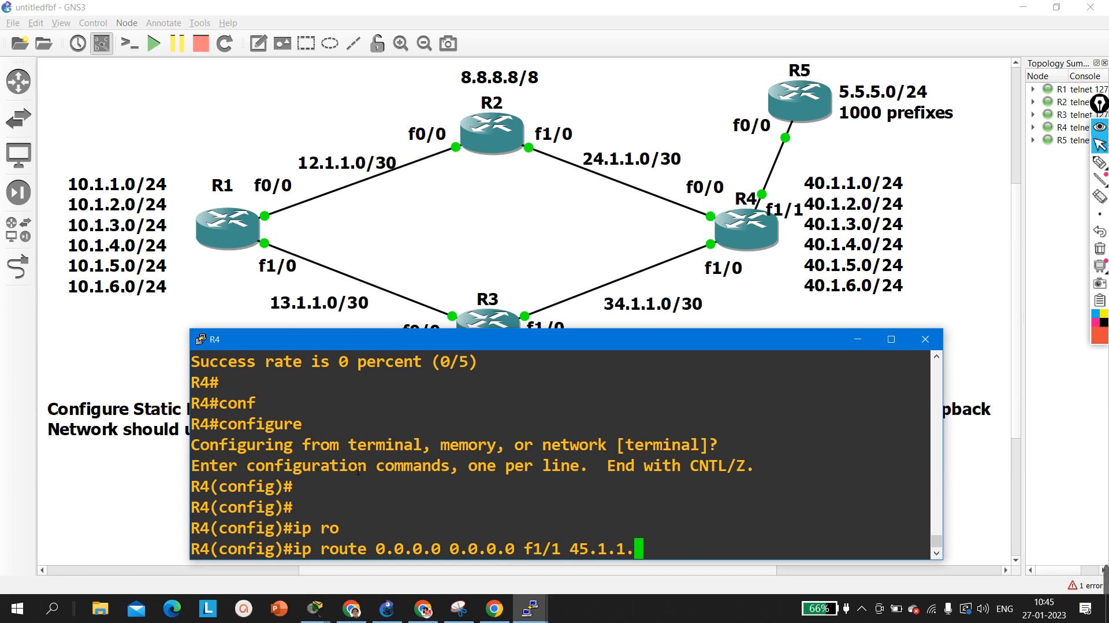
{"action": "type", "text": "2"}
{"action": "key", "text": "Return"}
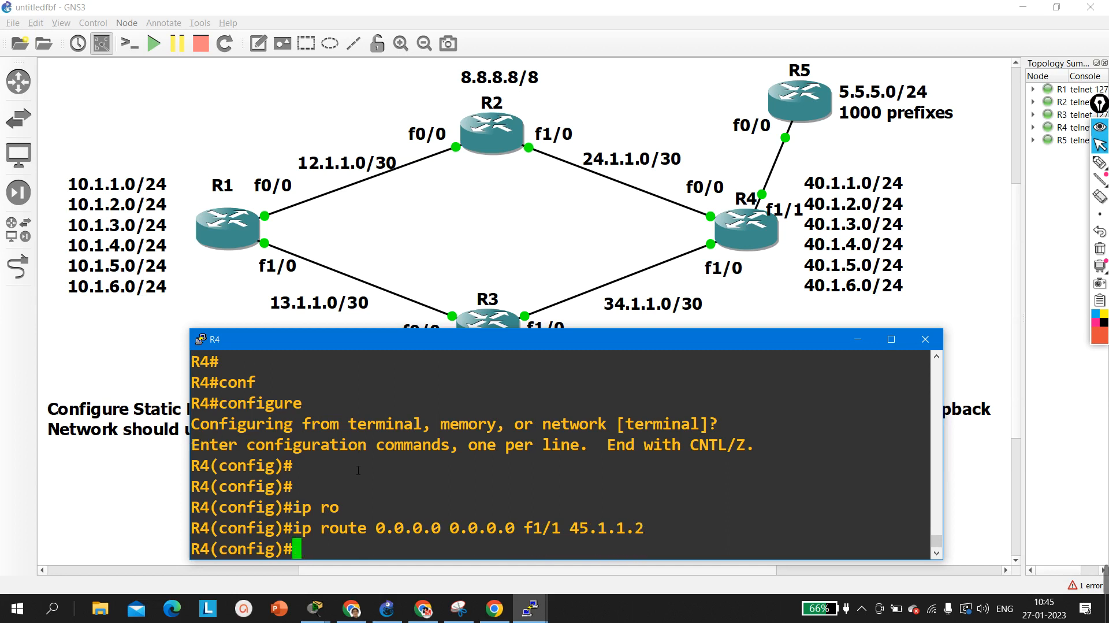
{"action": "key", "text": "ctrl+z"}
{"action": "key", "text": "Return"}
{"action": "key", "text": "Return"}
{"action": "key", "text": "Return"}
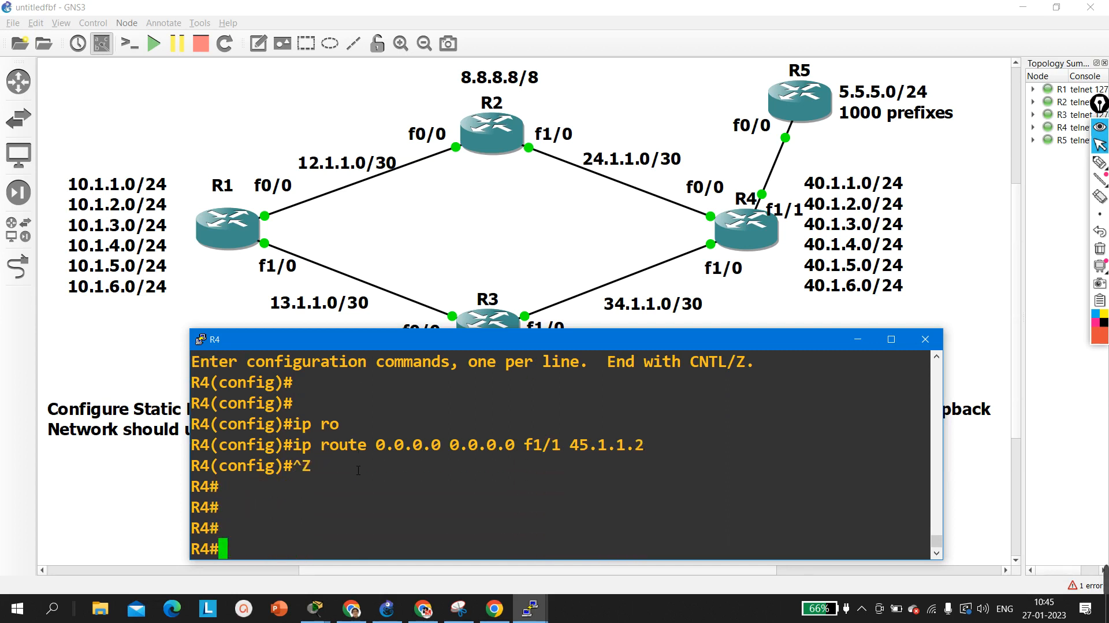
- Ping 8.8.8.8 from R4 twice and examine the success rate
{"action": "type", "text": "ping "}
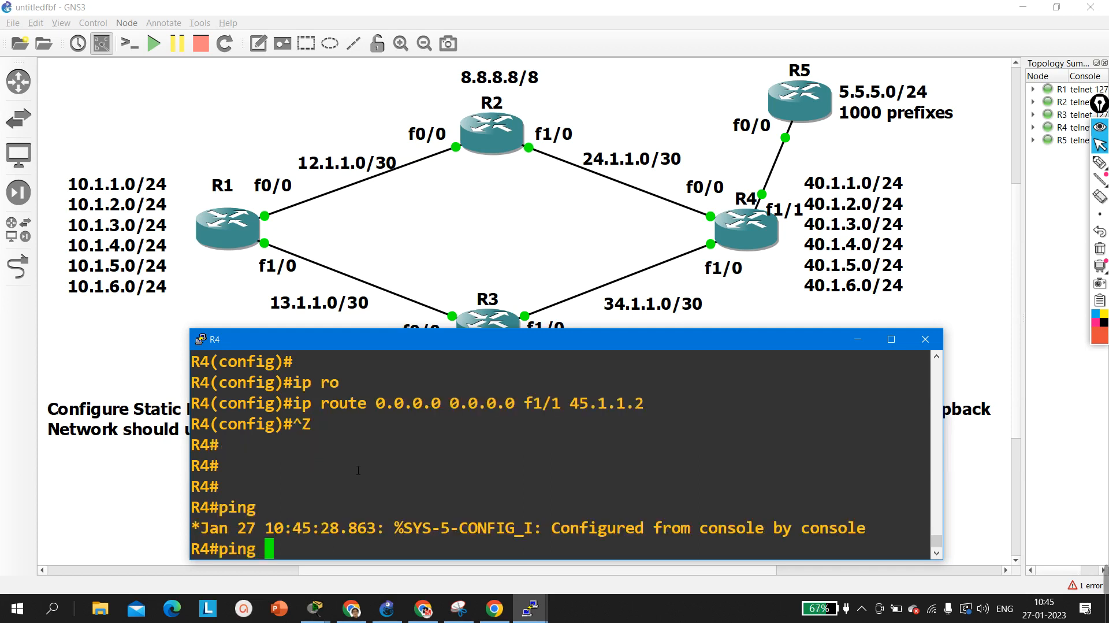
{"action": "type", "text": "8.8.8.8"}
{"action": "key", "text": "Return"}
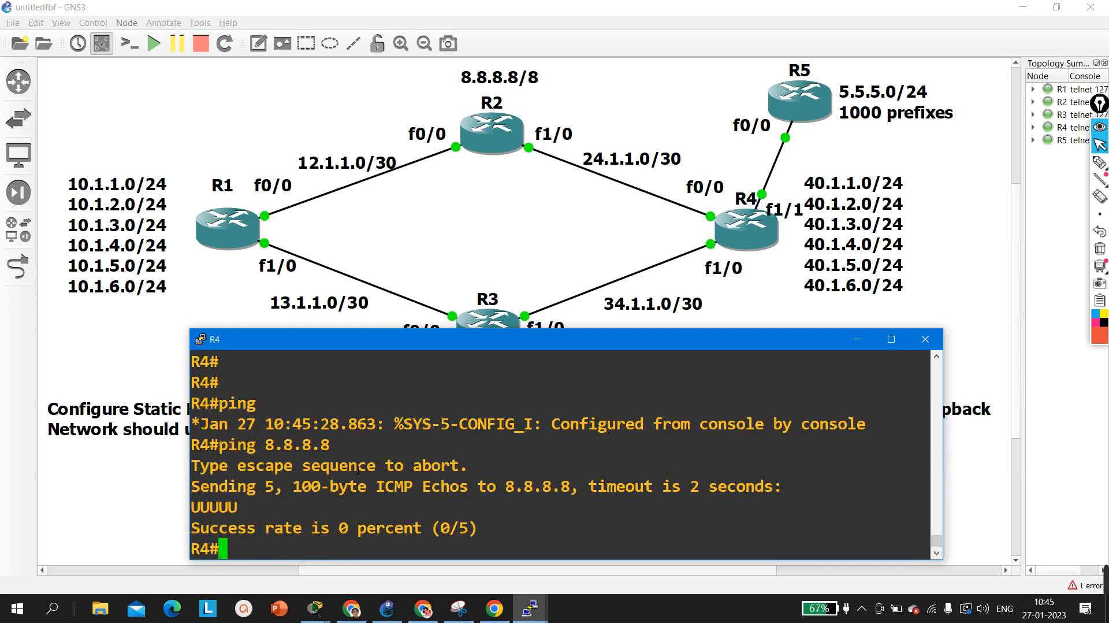
{"action": "key", "text": "Up"}
{"action": "key", "text": "Return"}
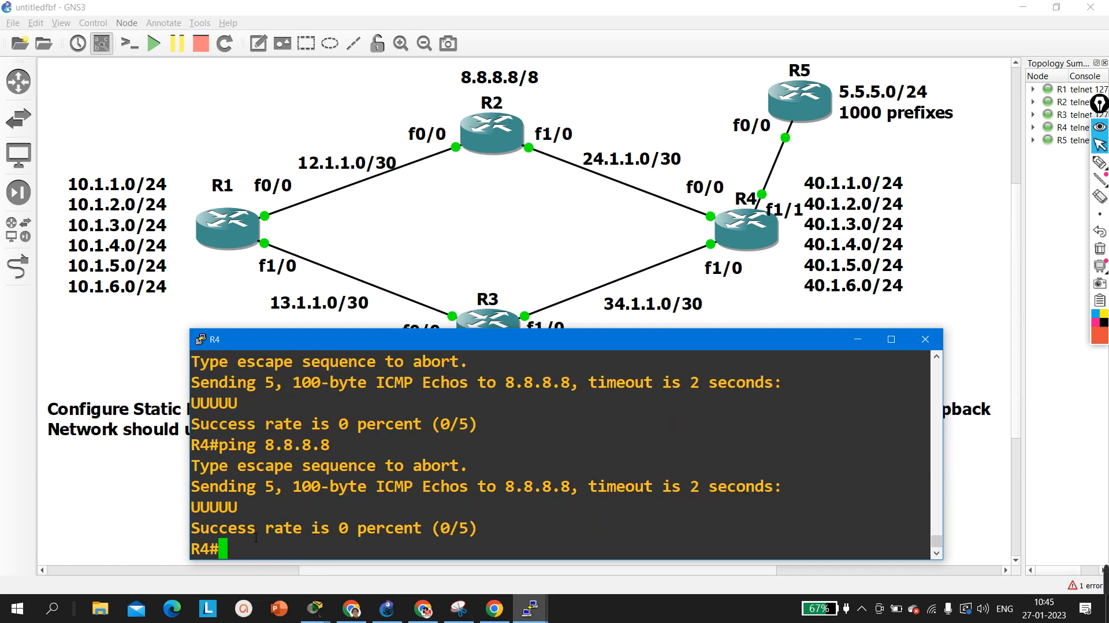
{"action": "left_click_drag", "start_coordinate": [248, 528], "coordinate": [509, 532]}
{"action": "left_click", "coordinate": [508, 532]}
{"action": "key", "text": "Up"}
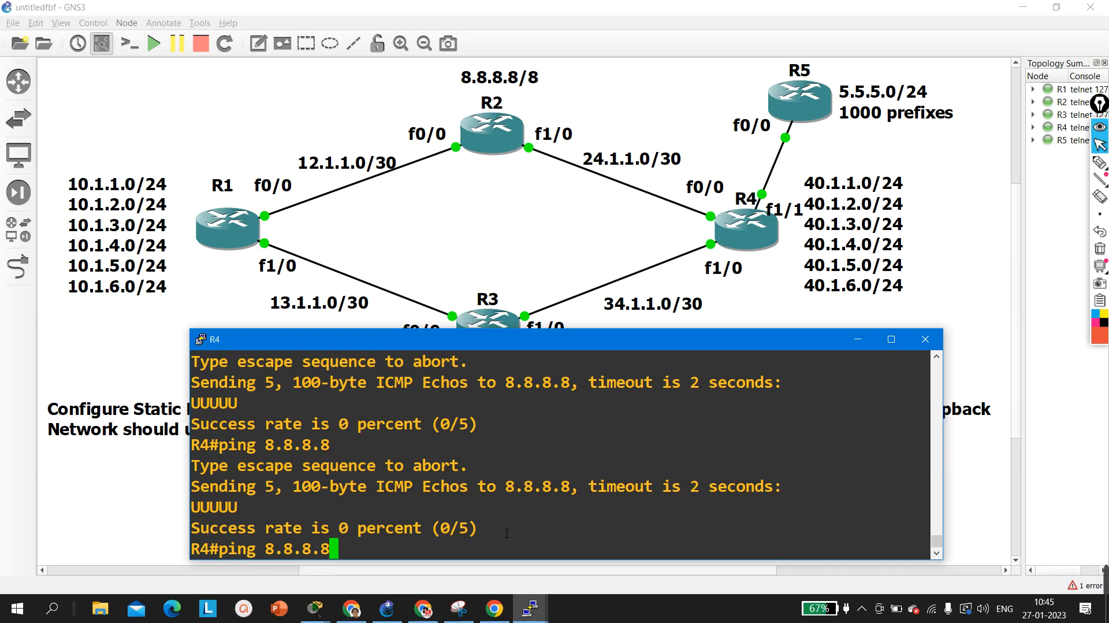
{"action": "key", "text": "Down"}
- List R4's interfaces with show ip int br and examine the loopback and FastEthernet1/1 entries
{"action": "key", "text": "Return"}
{"action": "key", "text": "Return"}
{"action": "type", "text": "sh"}
{"action": "key", "text": "Tab"}
{"action": "type", "text": "i"}
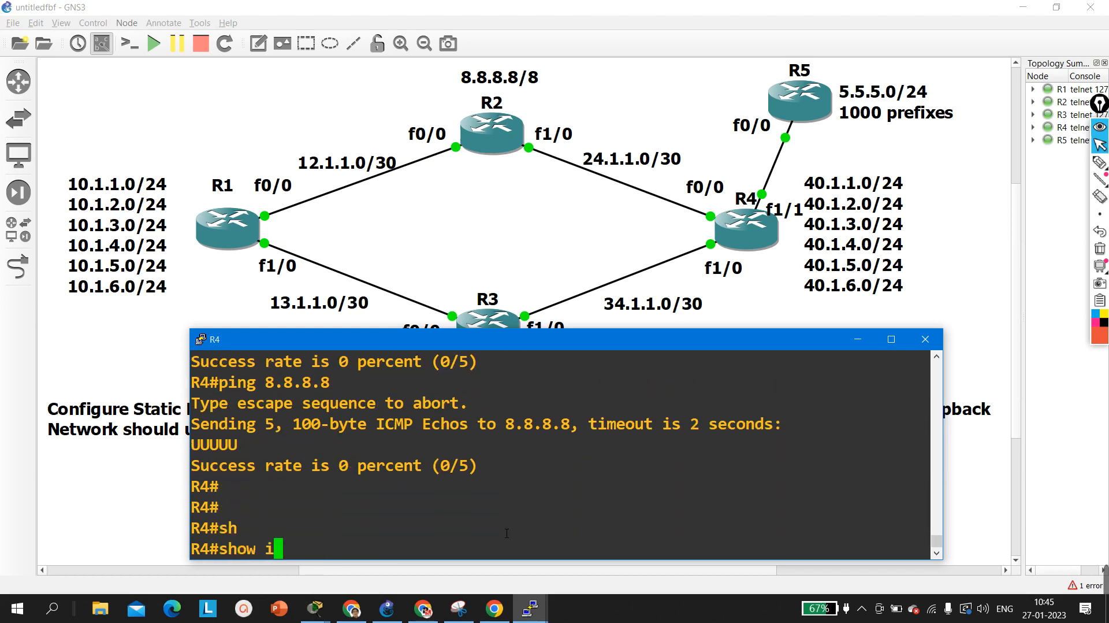
{"action": "type", "text": "p int br"}
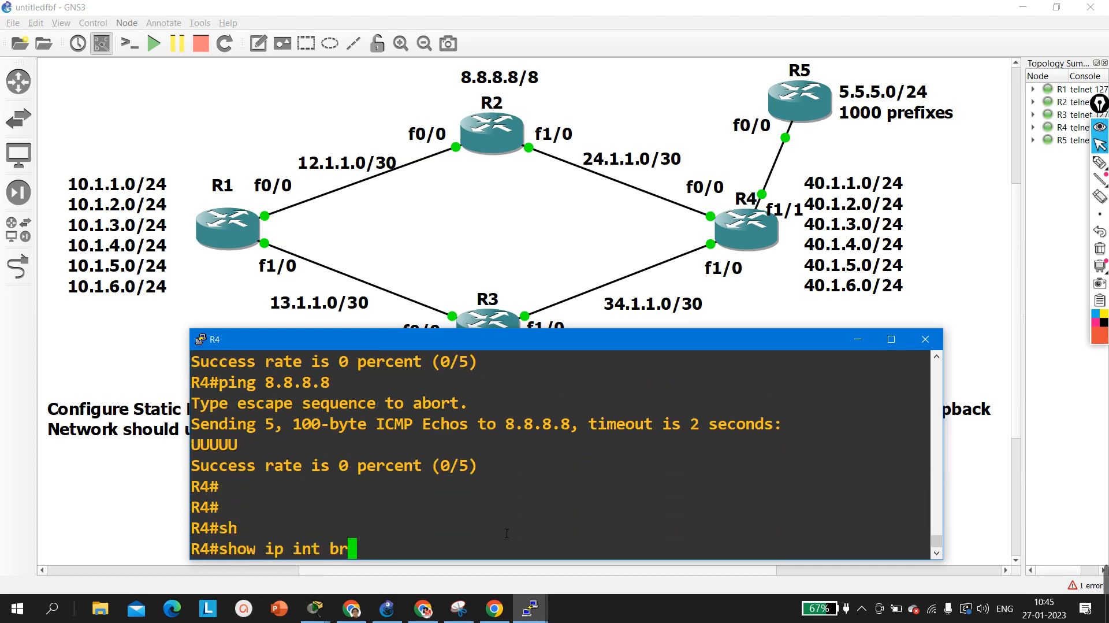
{"action": "key", "text": "Return"}
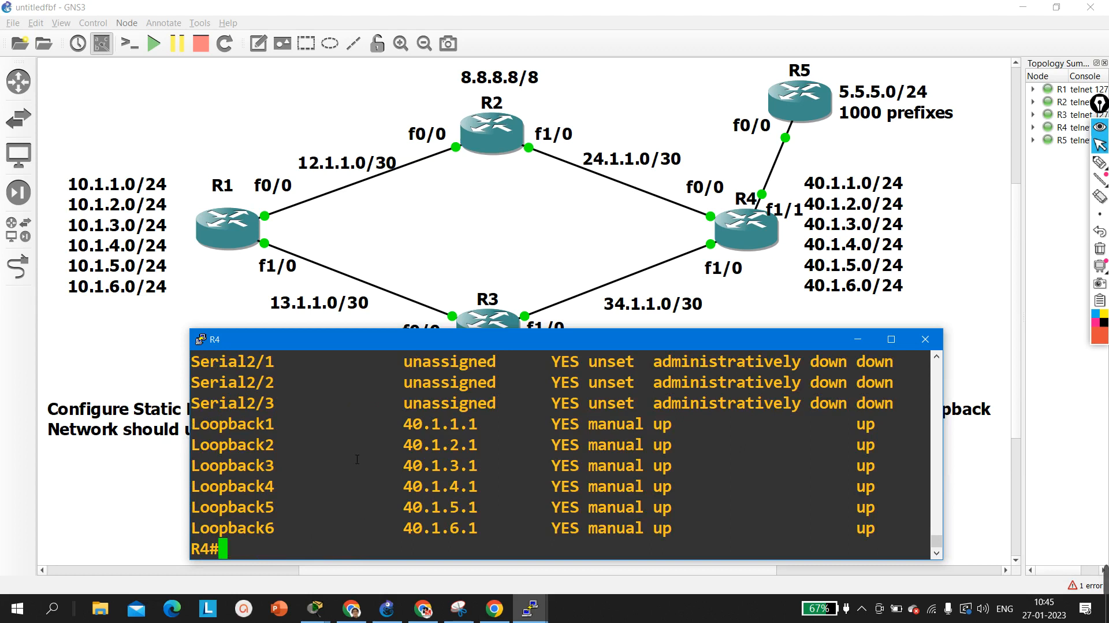
{"action": "left_click_drag", "start_coordinate": [253, 433], "coordinate": [453, 471]}
{"action": "scroll", "coordinate": [453, 470], "scroll_direction": "up", "scroll_amount": 1}
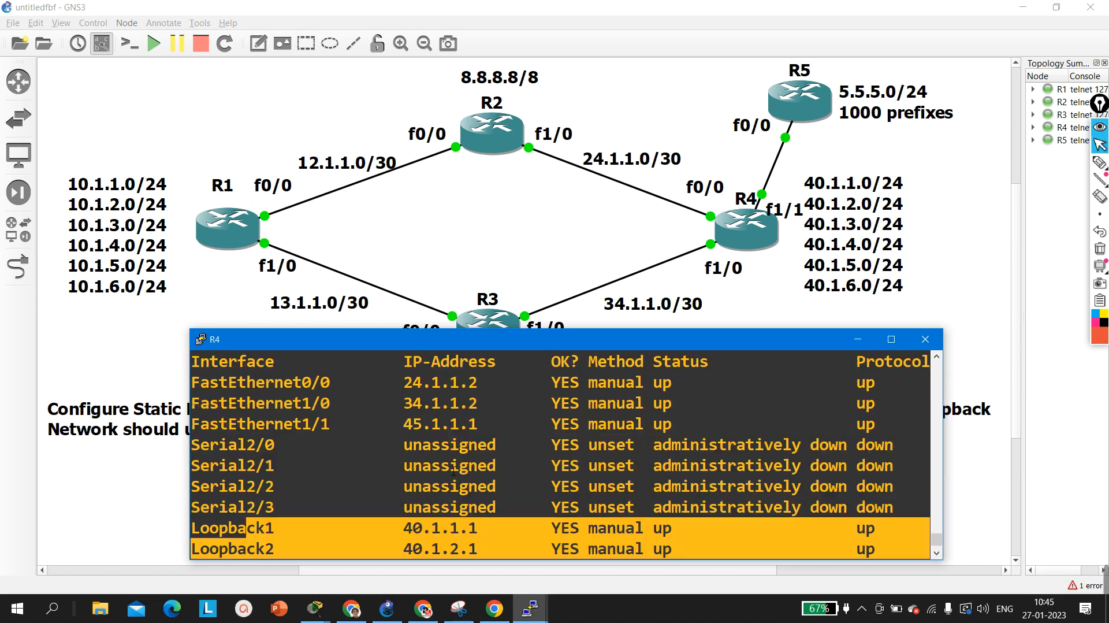
{"action": "left_click_drag", "start_coordinate": [302, 426], "coordinate": [811, 426]}
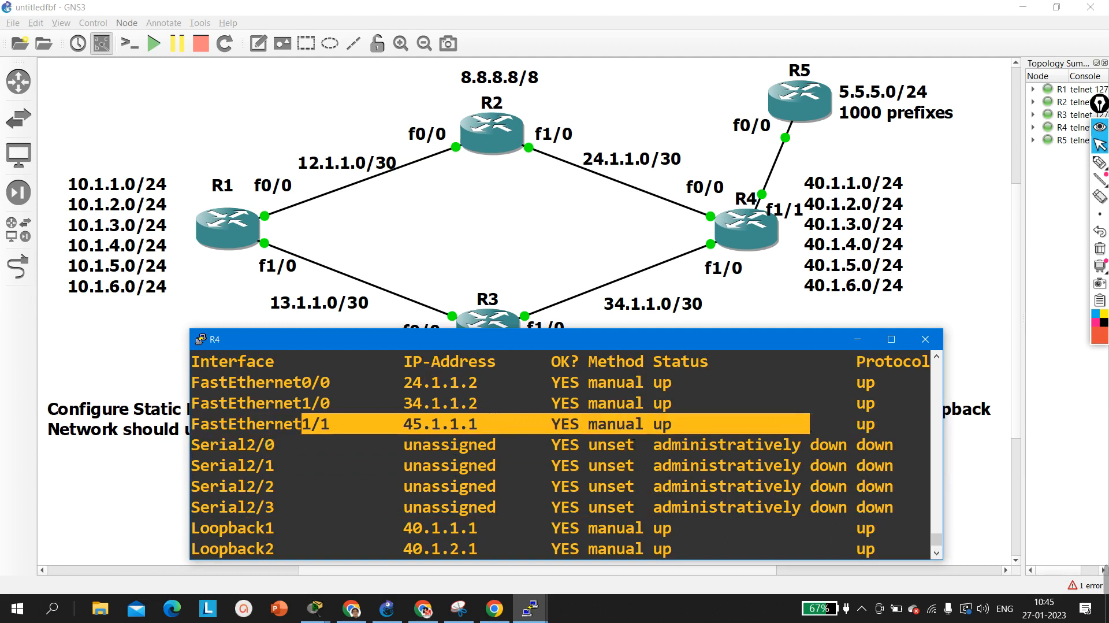
{"action": "left_click", "coordinate": [550, 448]}
{"action": "key", "text": "Return"}
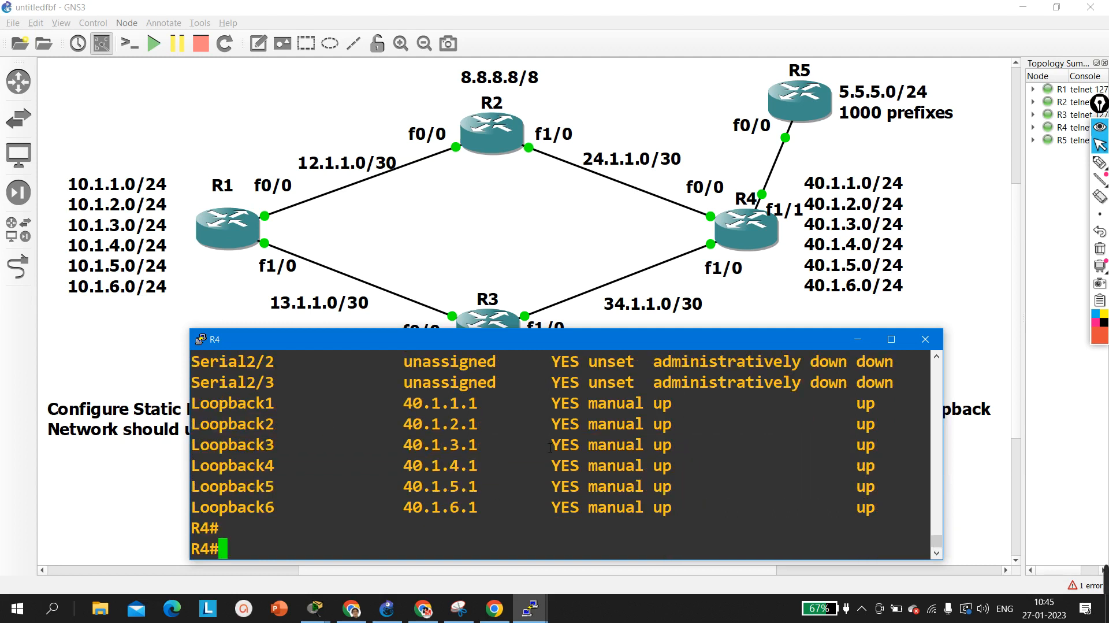
{"action": "type", "text": "show ip int br"}
{"action": "key", "text": "BackSpace"}
{"action": "key", "text": "BackSpace"}
{"action": "key", "text": "BackSpace"}
{"action": "key", "text": "BackSpace"}
{"action": "key", "text": "BackSpace"}
{"action": "key", "text": "BackSpace"}
{"action": "key", "text": "BackSpace"}
{"action": "key", "text": "BackSpace"}
{"action": "key", "text": "BackSpace"}
{"action": "key", "text": "BackSpace"}
{"action": "key", "text": "BackSpace"}
{"action": "key", "text": "BackSpace"}
{"action": "key", "text": "BackSpace"}
{"action": "key", "text": "BackSpace"}
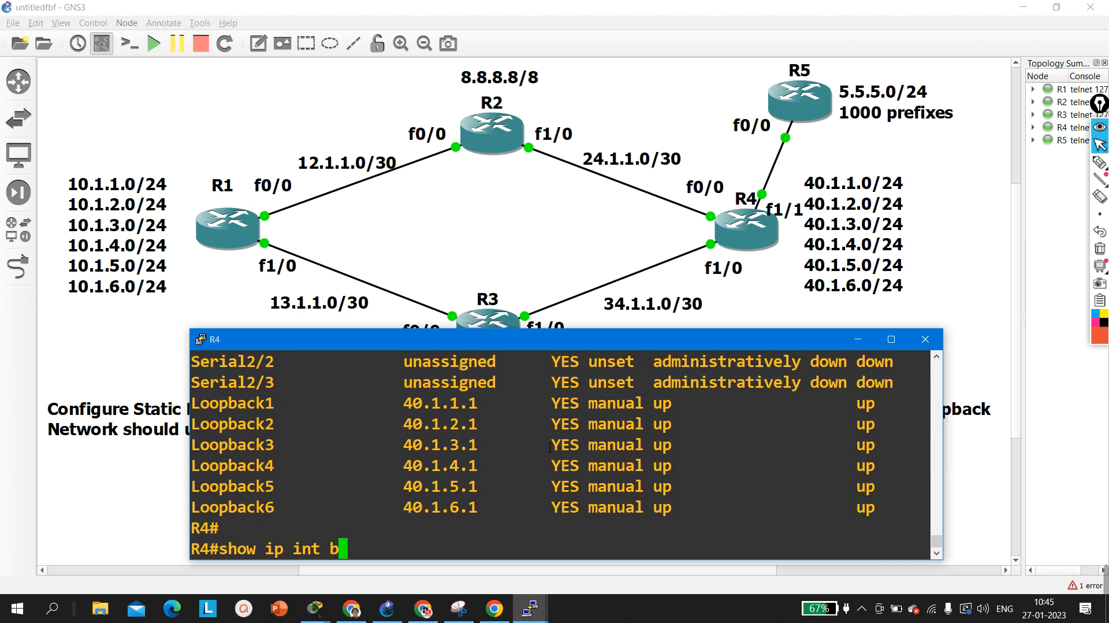
- Ping 5.5.5.5 from R4 and examine the success rate
{"action": "type", "text": "pi"}
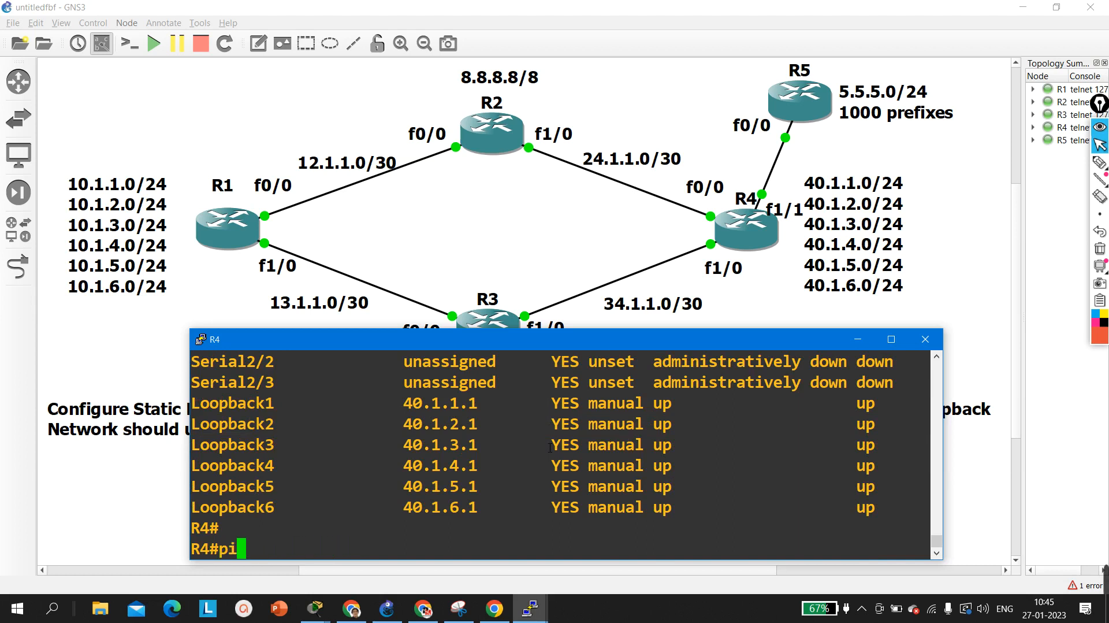
{"action": "type", "text": "ng 5.5.5"}
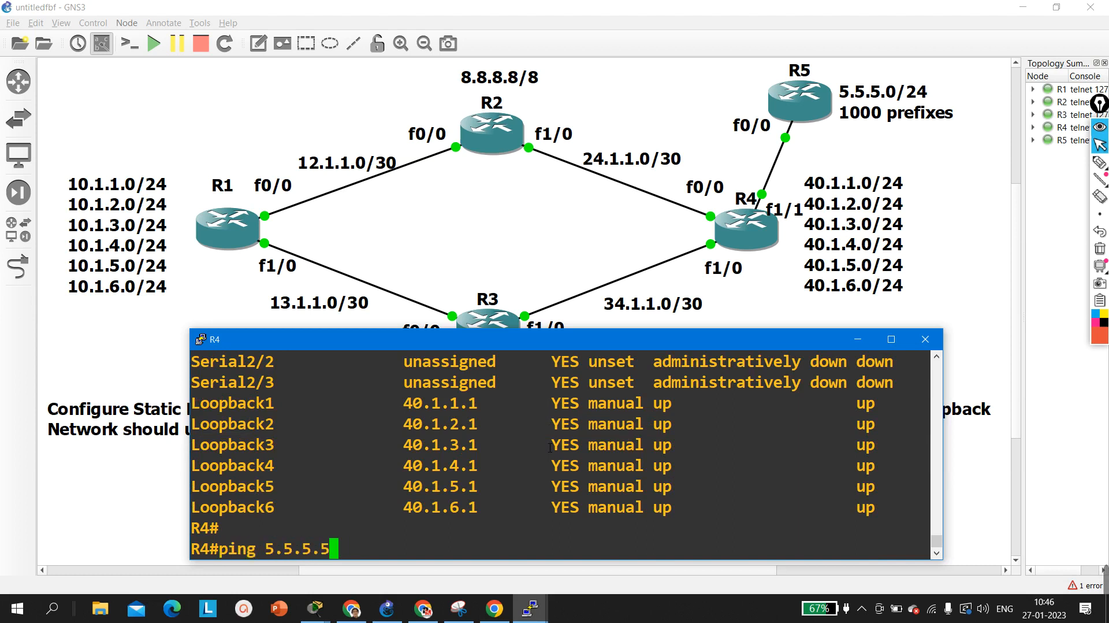
{"action": "key", "text": "Return"}
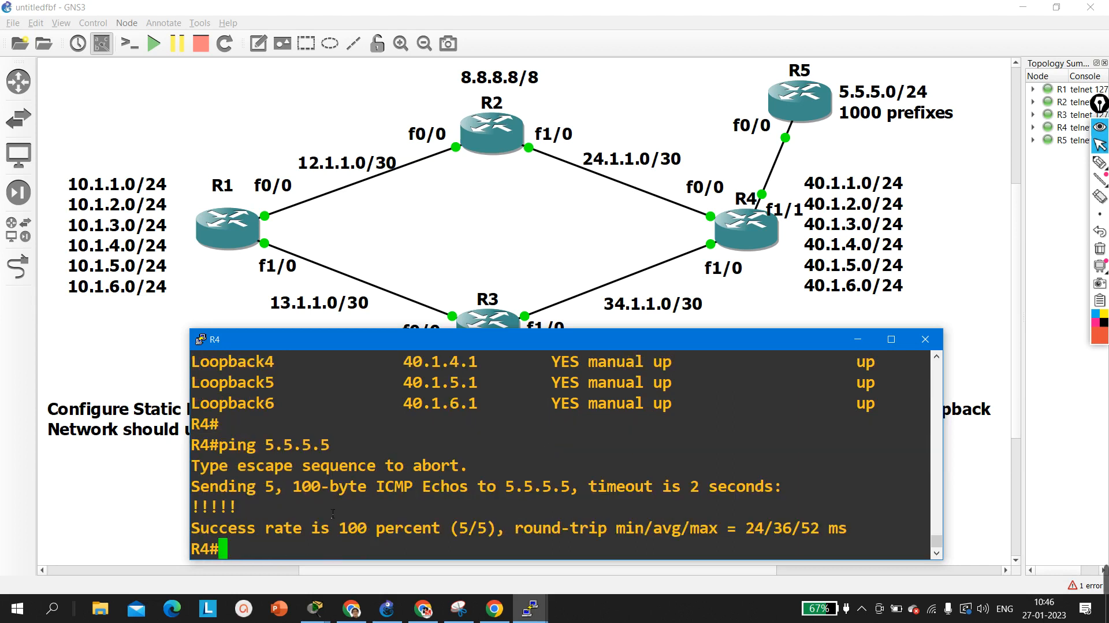
{"action": "left_click_drag", "start_coordinate": [275, 528], "coordinate": [369, 532]}
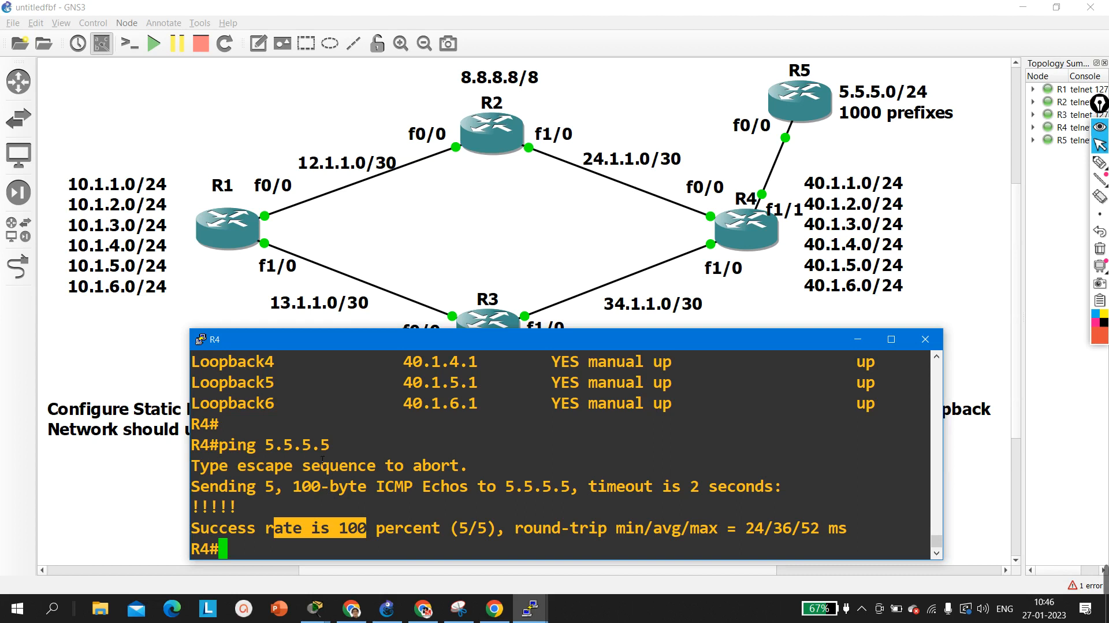
- Minimize the R4 console, select the 10.1.x.0/24 network list beside R1, and bring up the R1 console
{"action": "left_click", "coordinate": [858, 339]}
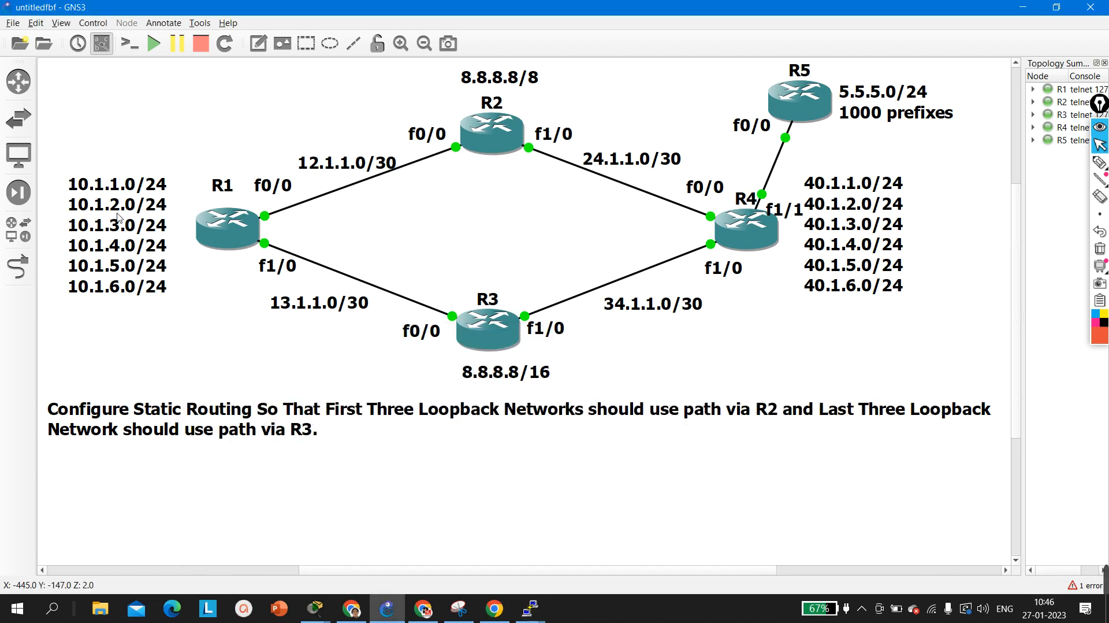
{"action": "left_click_drag", "start_coordinate": [109, 146], "coordinate": [163, 310]}
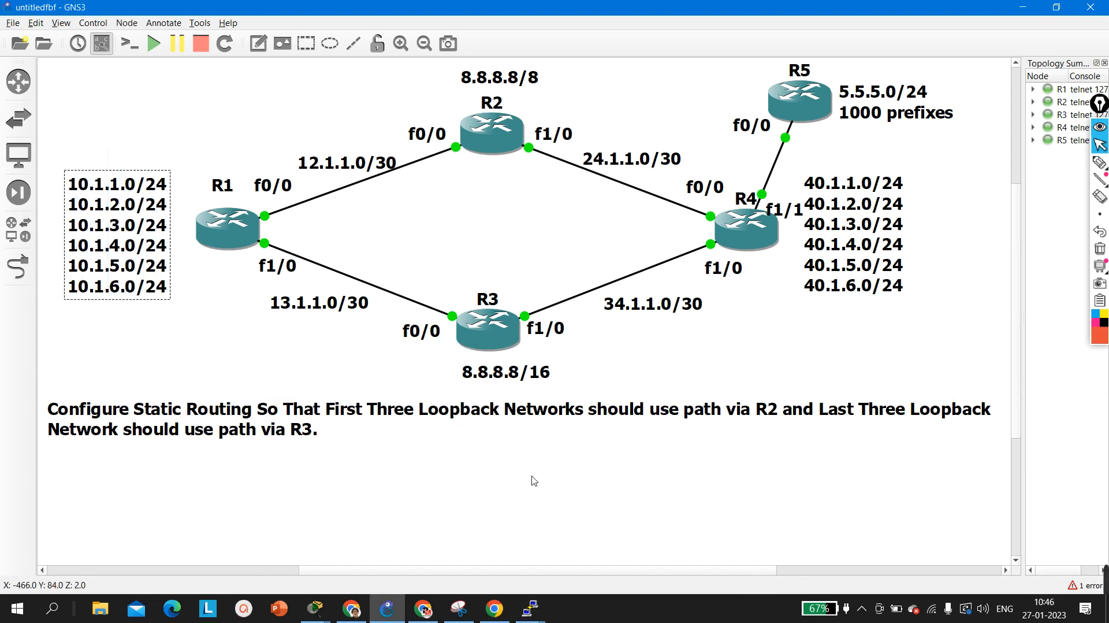
{"action": "left_click", "coordinate": [528, 607]}
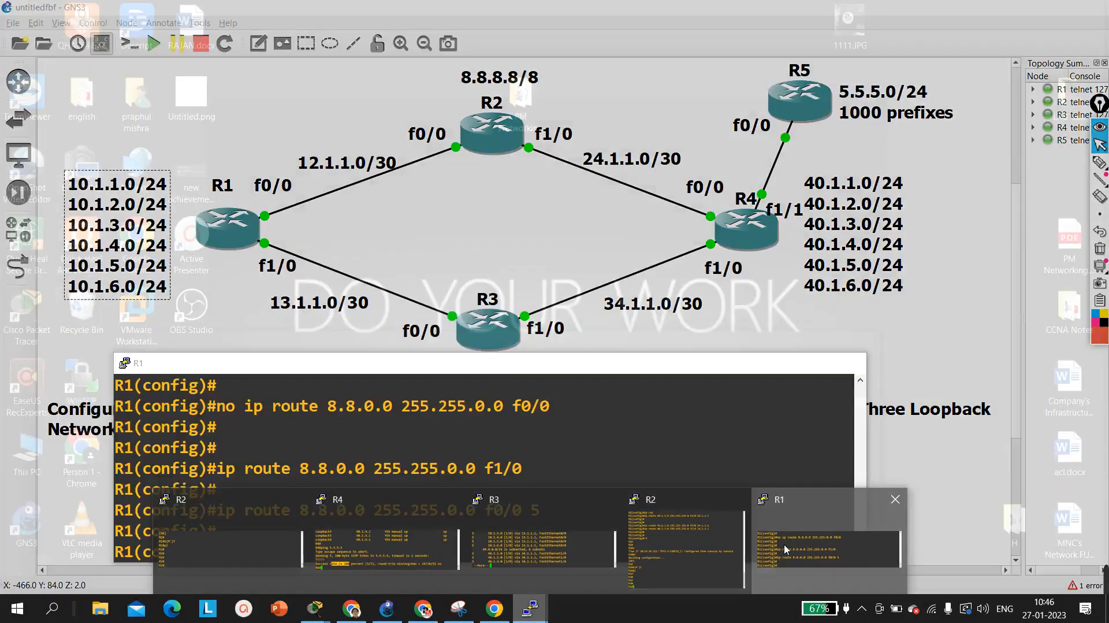
{"action": "left_click", "coordinate": [764, 551]}
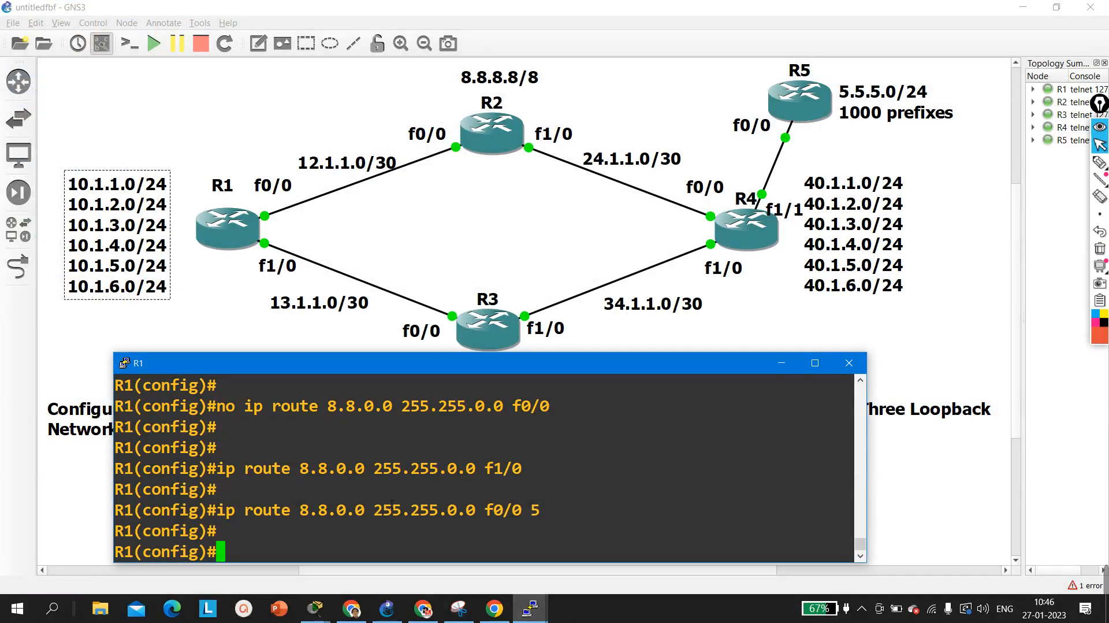
- Add the default route ip route 0.0.0.0 0.0.0.0 f0/0 12.1.1.2 on R1
{"action": "key", "text": "Return"}
{"action": "key", "text": "Return"}
{"action": "key", "text": "Return"}
{"action": "type", "text": "ip r"}
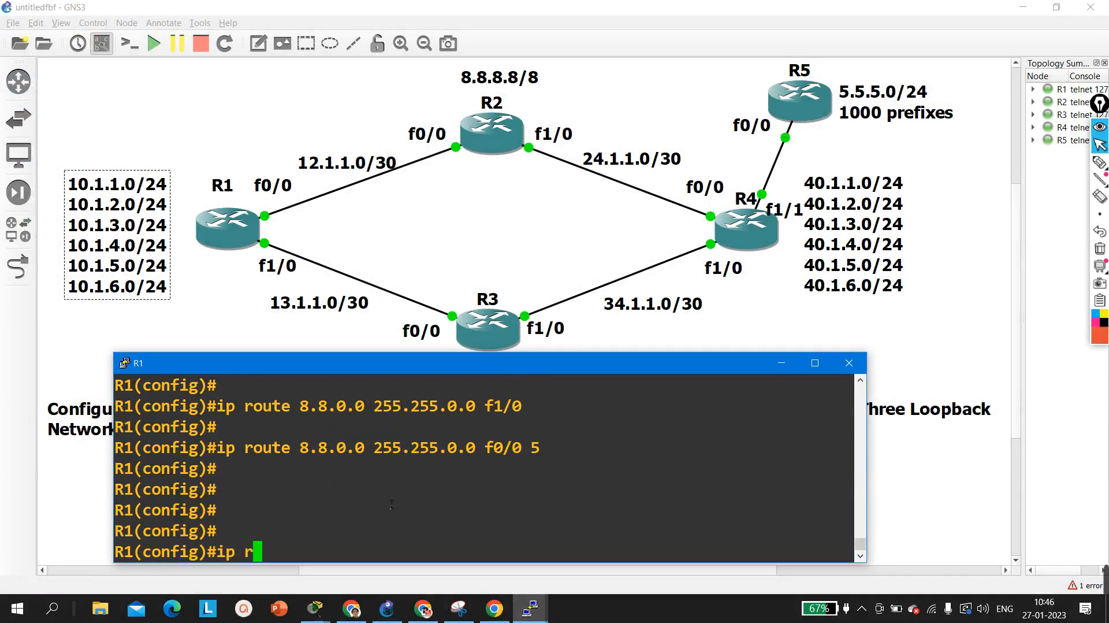
{"action": "type", "text": "o"}
{"action": "key", "text": "Tab"}
{"action": "type", "text": "ute "}
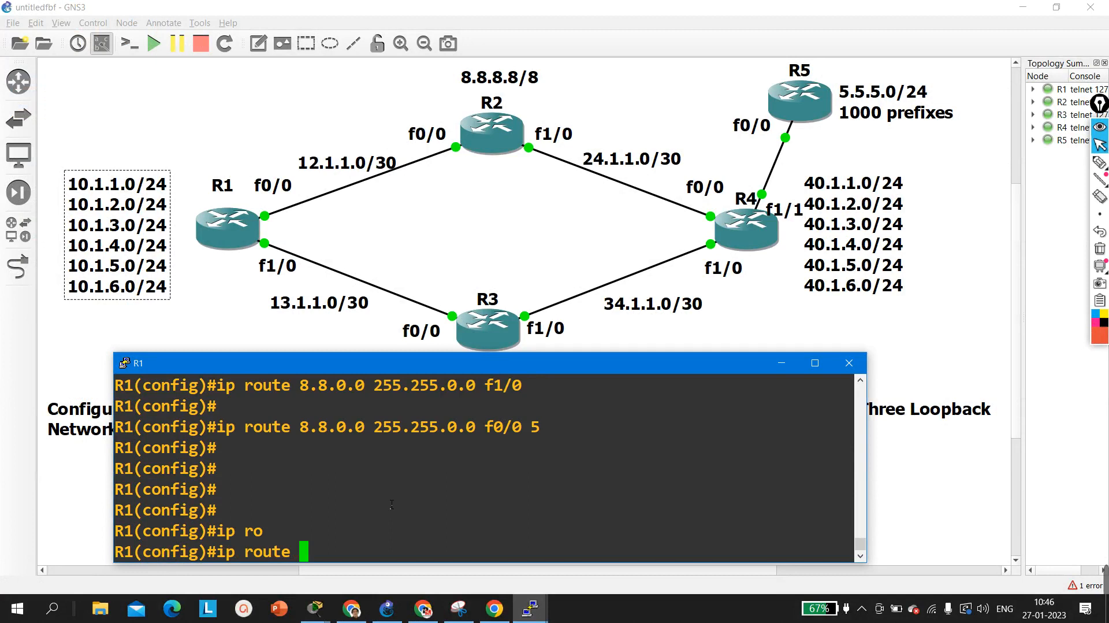
{"action": "type", "text": "0.0.0.0 0.0.0."}
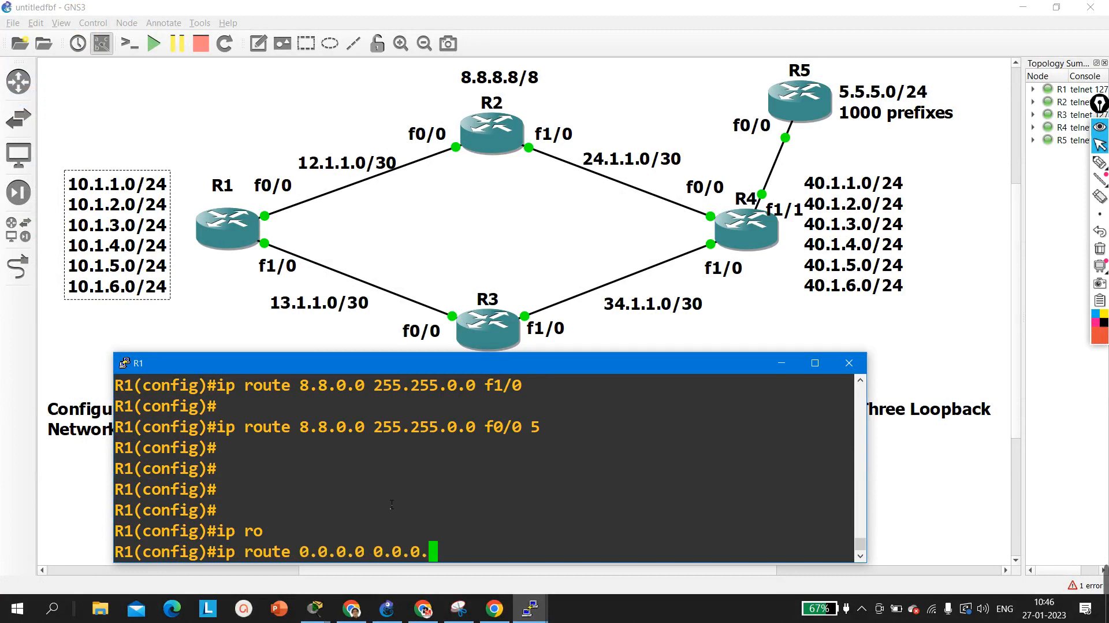
{"action": "type", "text": "0 f0/0"}
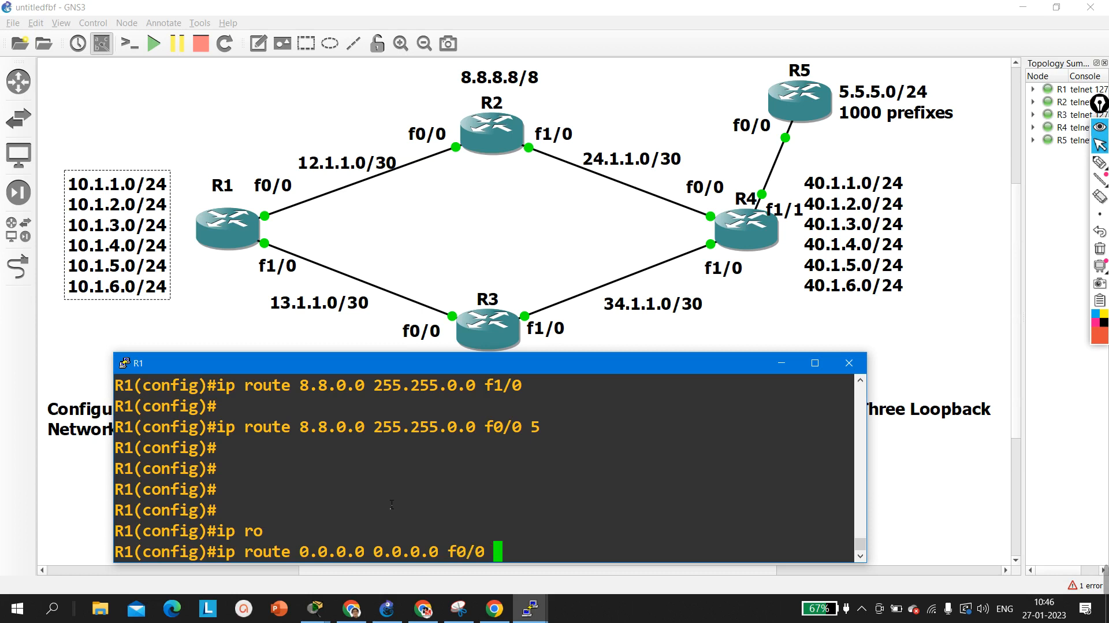
{"action": "type", "text": " 12.1.1.2"}
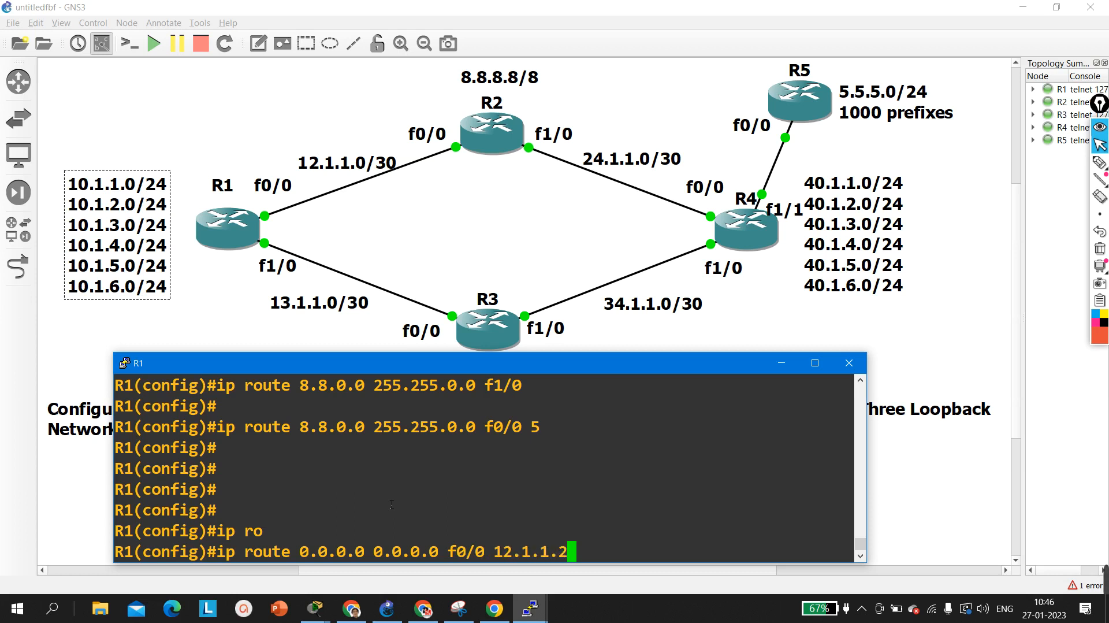
{"action": "key", "text": "Return"}
- Add a backup default route on R1 via f1/0 and 13.1.1.2 with administrative distance 5
{"action": "key", "text": "Up"}
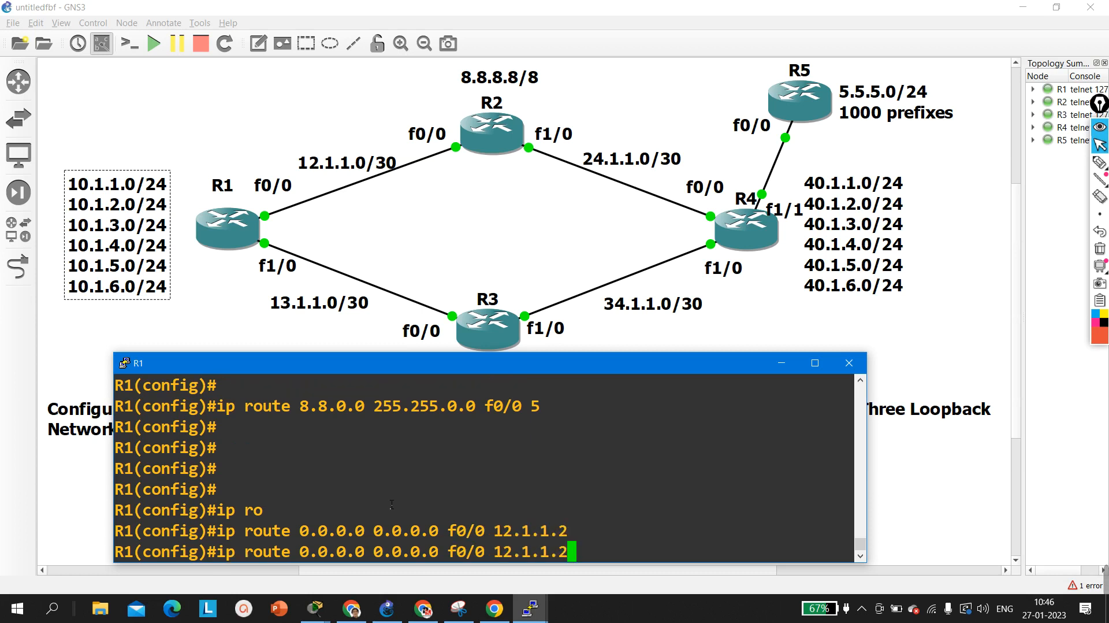
{"action": "key", "text": "BackSpace"}
{"action": "key", "text": "BackSpace"}
{"action": "key", "text": "BackSpace"}
{"action": "key", "text": "BackSpace"}
{"action": "key", "text": "BackSpace"}
{"action": "key", "text": "BackSpace"}
{"action": "key", "text": "BackSpace"}
{"action": "key", "text": "BackSpace"}
{"action": "key", "text": "BackSpace"}
{"action": "key", "text": "BackSpace"}
{"action": "key", "text": "BackSpace"}
{"action": "key", "text": "BackSpace"}
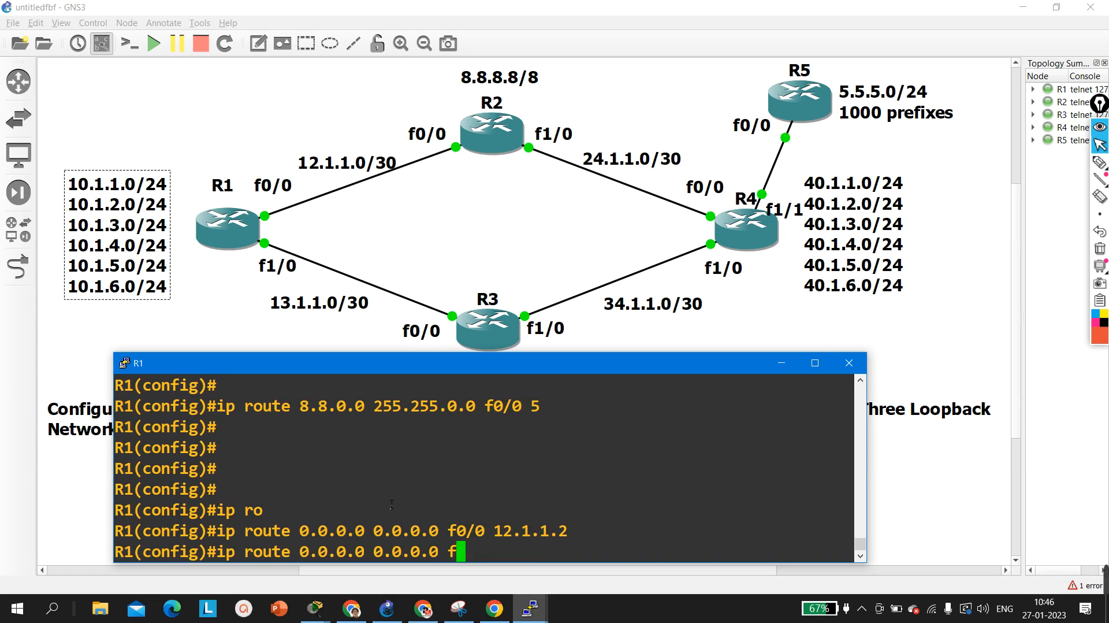
{"action": "type", "text": "1/0 "}
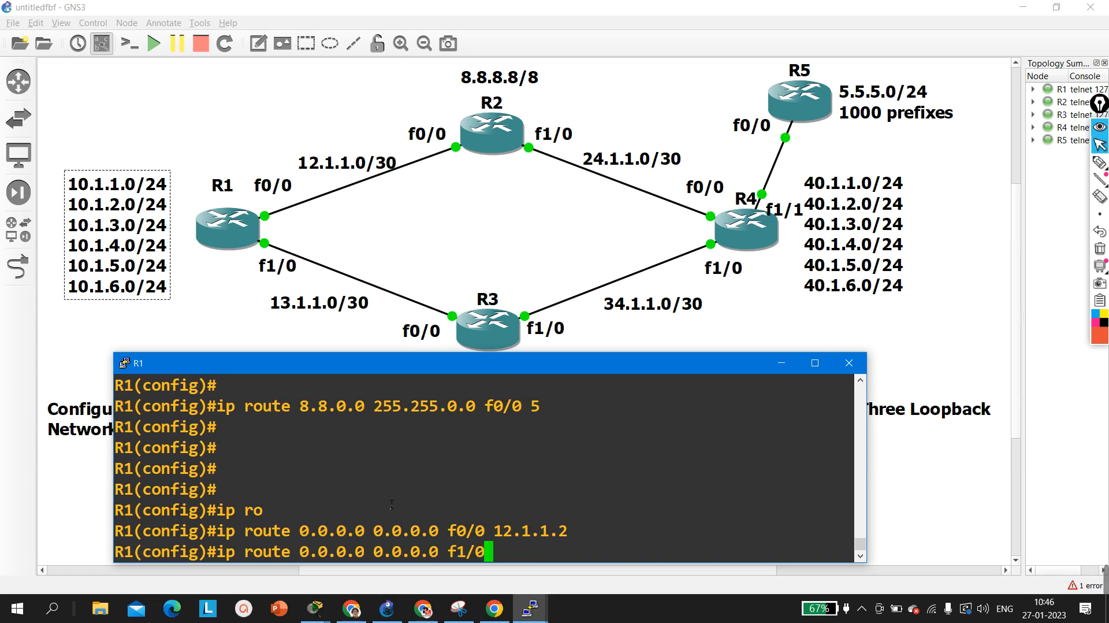
{"action": "type", "text": "13.1.1."}
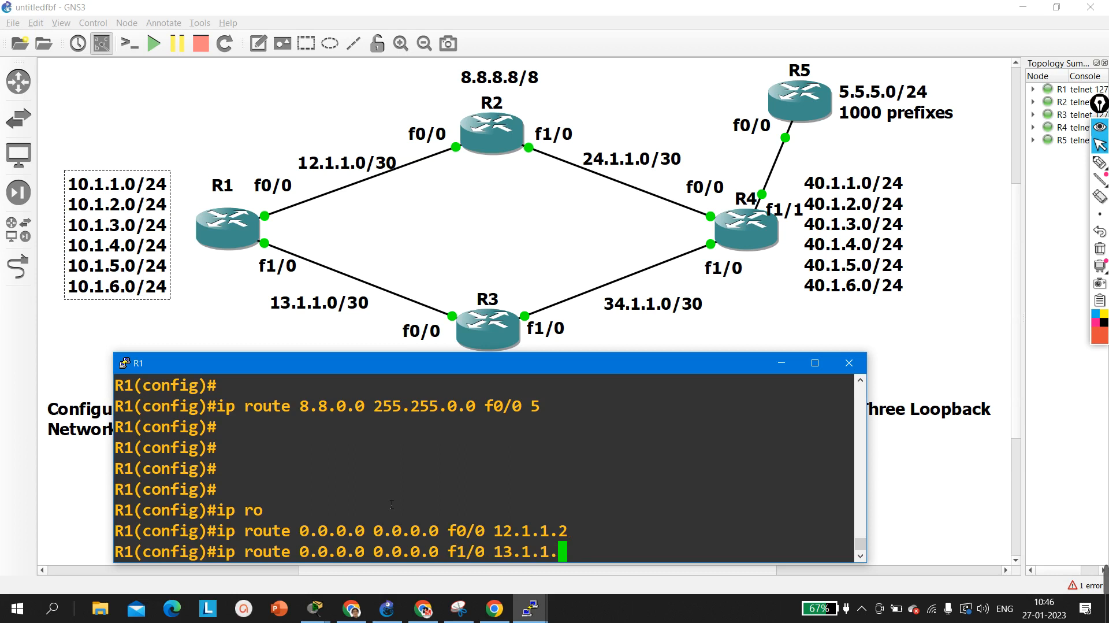
{"action": "type", "text": "2 5"}
{"action": "key", "text": "Return"}
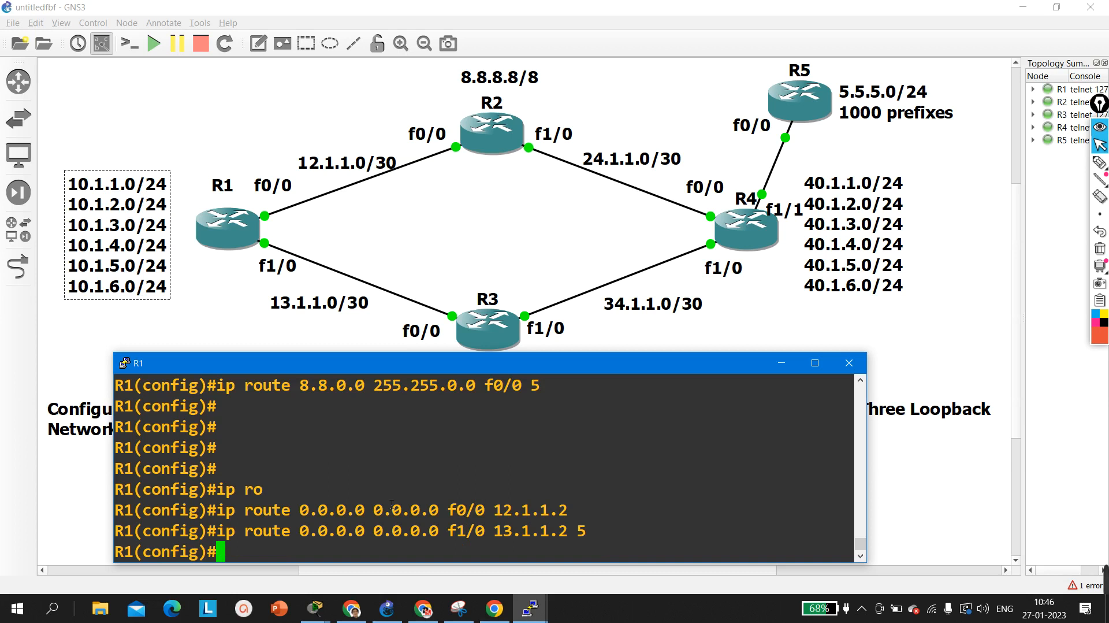
- Exit to privileged mode on R1 and ping 5.5.5.5 to test reachability of R5's loopback
{"action": "key", "text": "ctrl+z"}
{"action": "key", "text": "Return"}
{"action": "key", "text": "Return"}
{"action": "key", "text": "Return"}
{"action": "key", "text": "Return"}
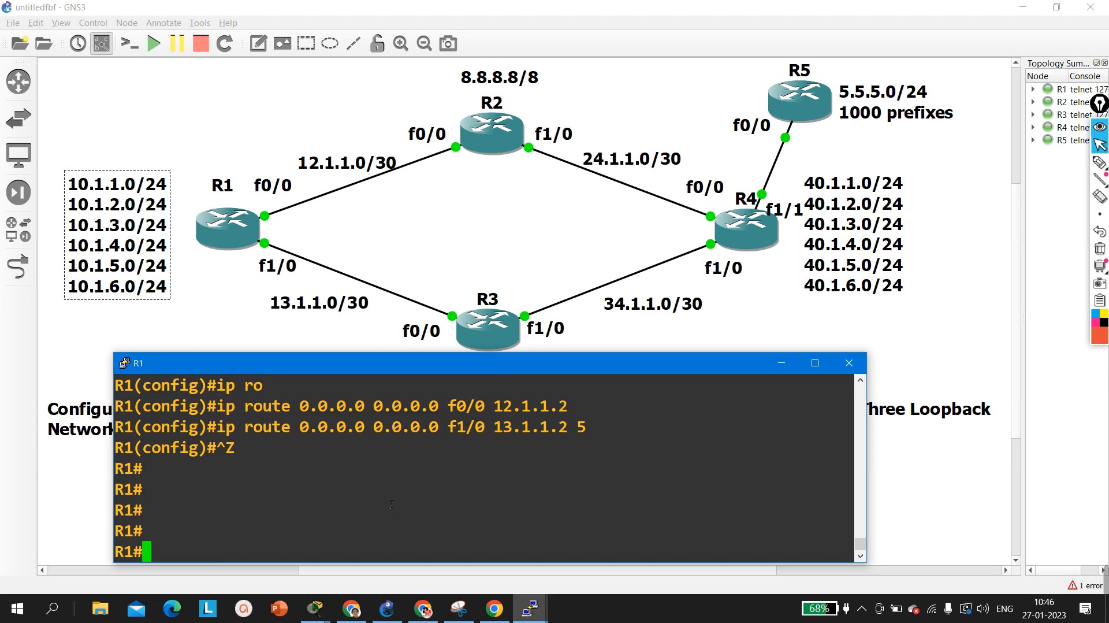
{"action": "type", "text": "ping 5."}
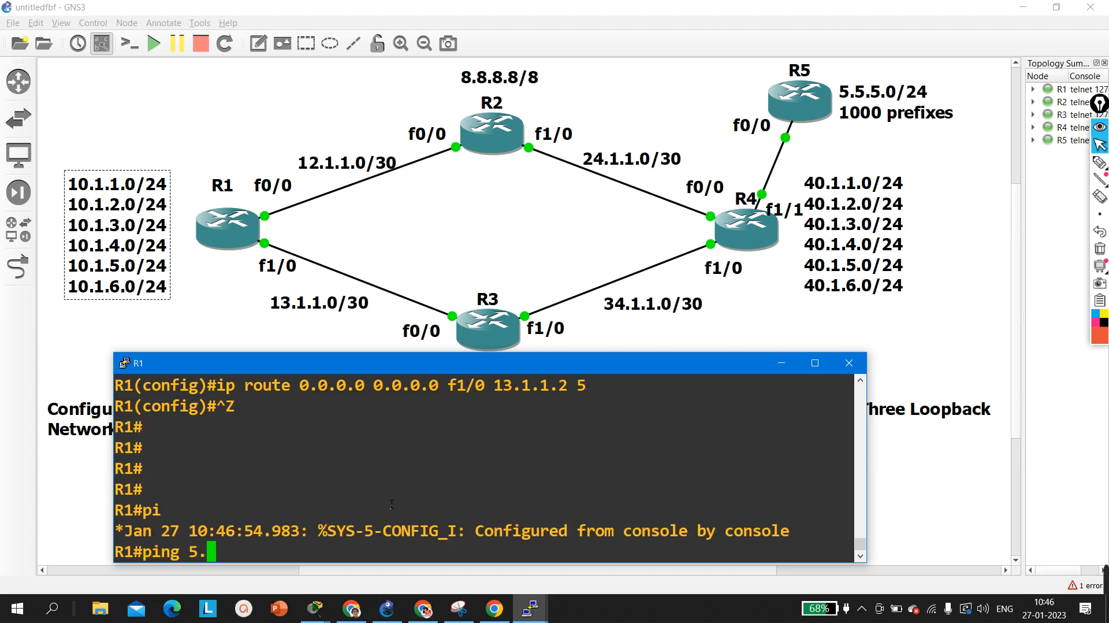
{"action": "type", "text": "5.5.5"}
{"action": "key", "text": "Return"}
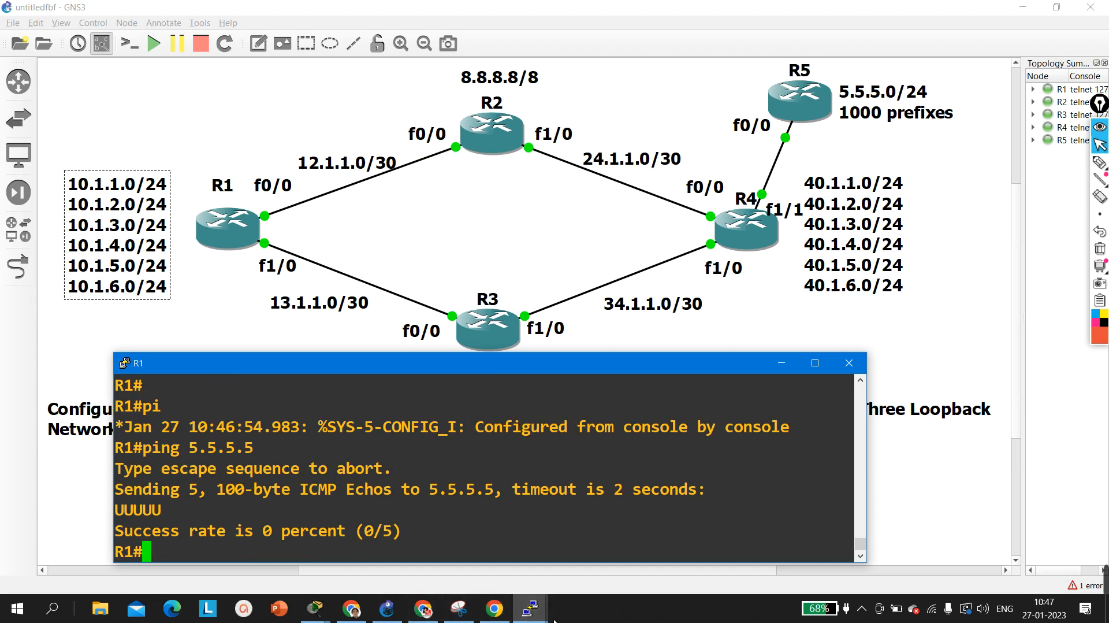
- Switch to the R2 console and move its window down so the topology diagram stays uncovered
{"action": "left_click", "coordinate": [530, 607]}
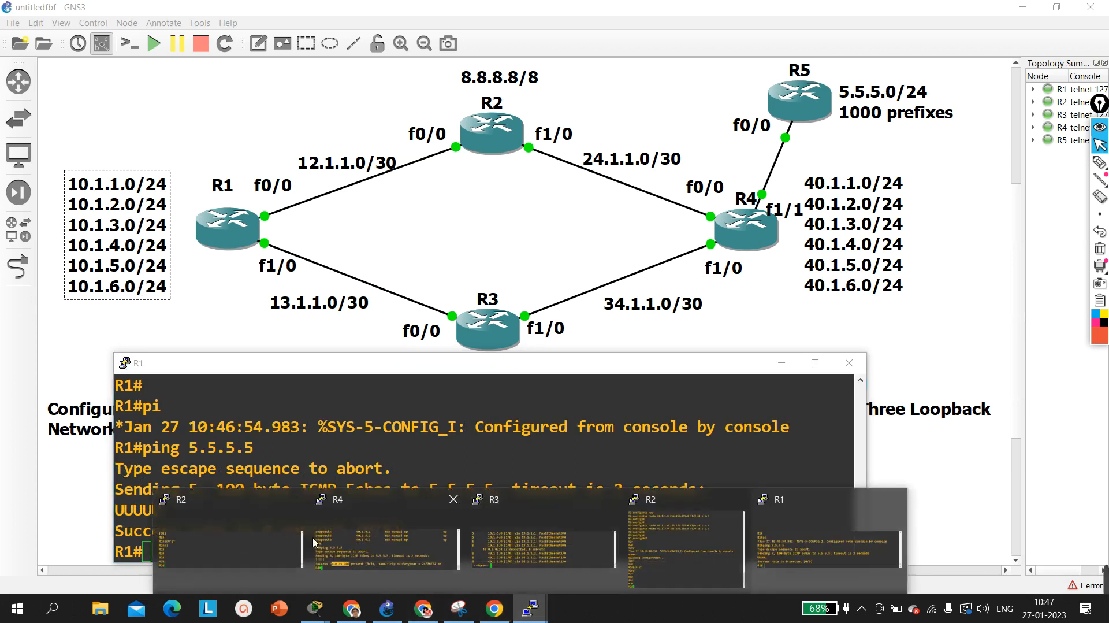
{"action": "left_click", "coordinate": [676, 529]}
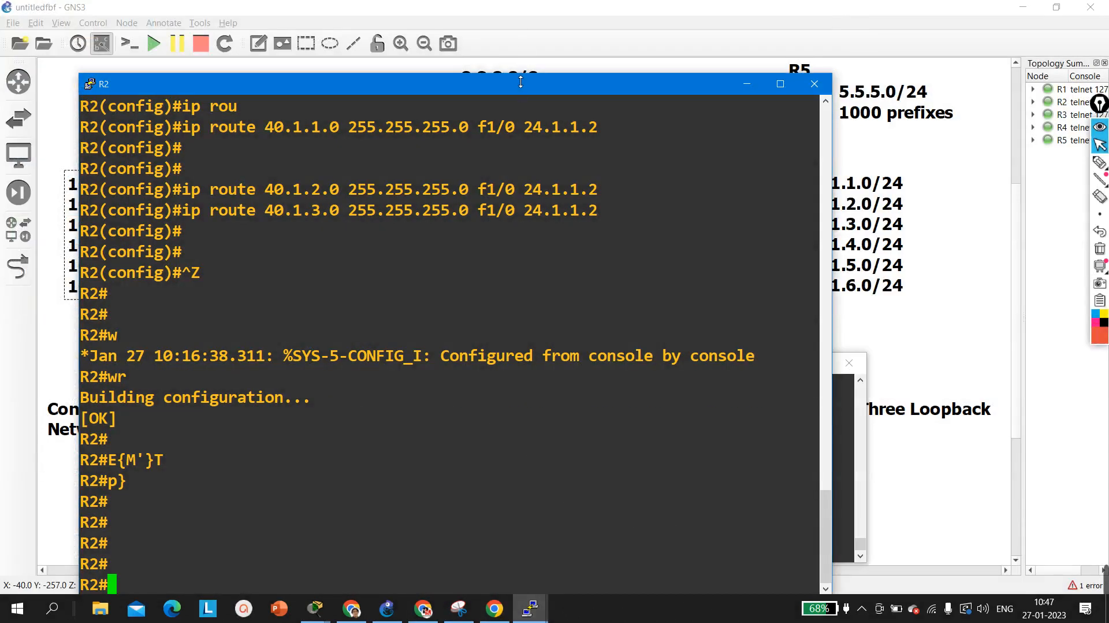
{"action": "left_click_drag", "start_coordinate": [520, 84], "coordinate": [545, 378]}
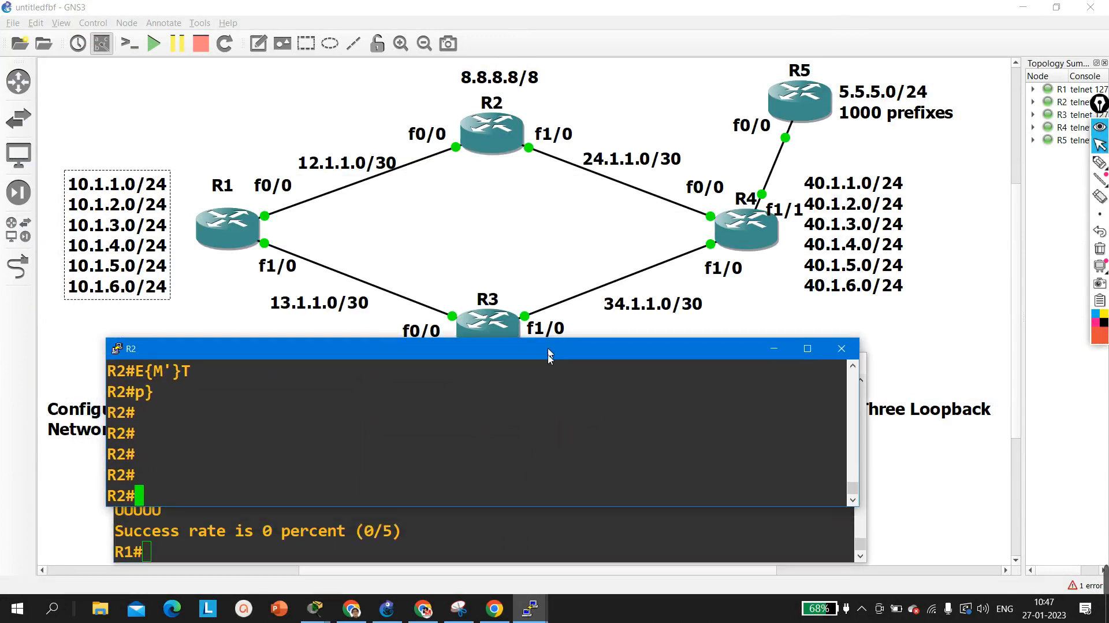
- Enter global configuration mode on R2 from the terminal
{"action": "type", "text": "conf"}
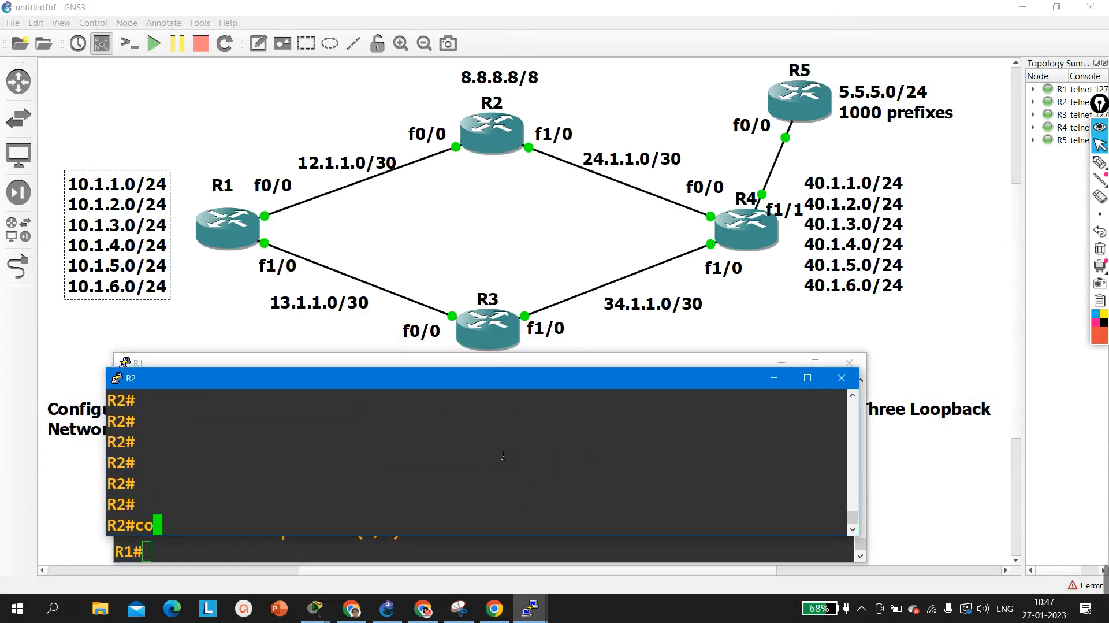
{"action": "key", "text": "Tab"}
{"action": "key", "text": "Return"}
{"action": "key", "text": "Return"}
{"action": "key", "text": "Return"}
{"action": "key", "text": "Return"}
{"action": "key", "text": "Return"}
- Add a default route on R2 via f1/0 and next hop 24.1.1.2
{"action": "type", "text": "ip ro"}
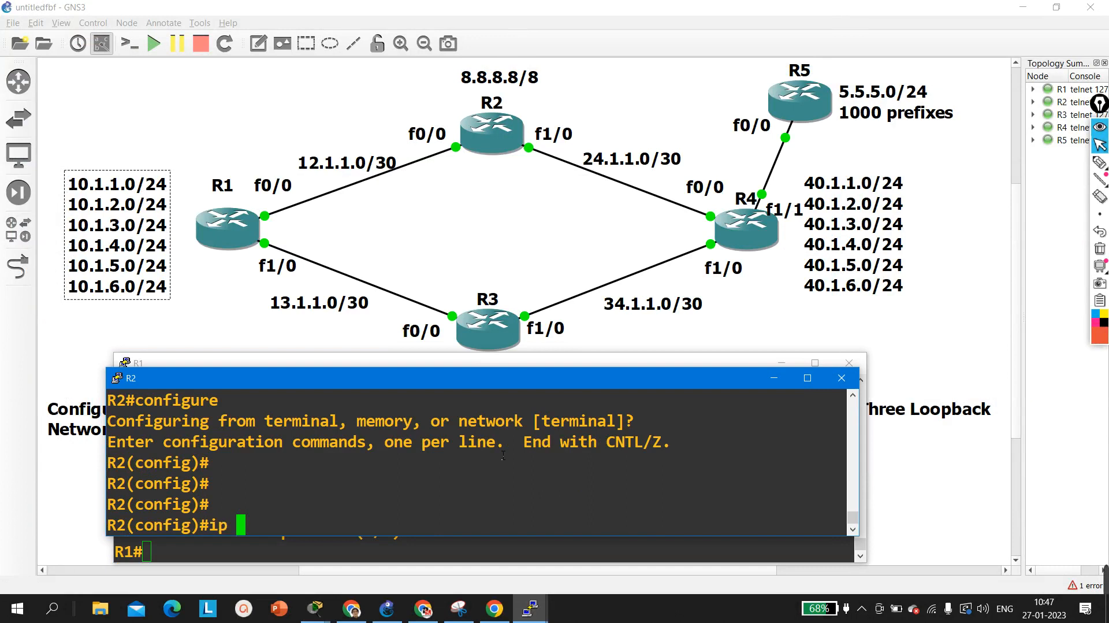
{"action": "key", "text": "Tab"}
{"action": "type", "text": "ute 0."}
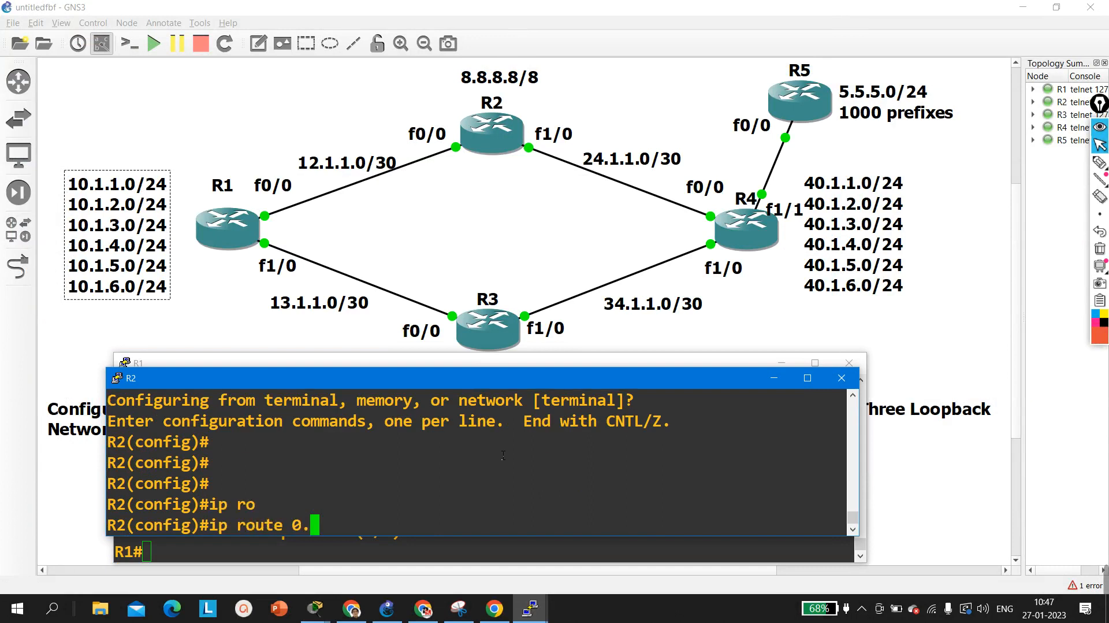
{"action": "type", "text": "0.0.0 0.0.0.0 "}
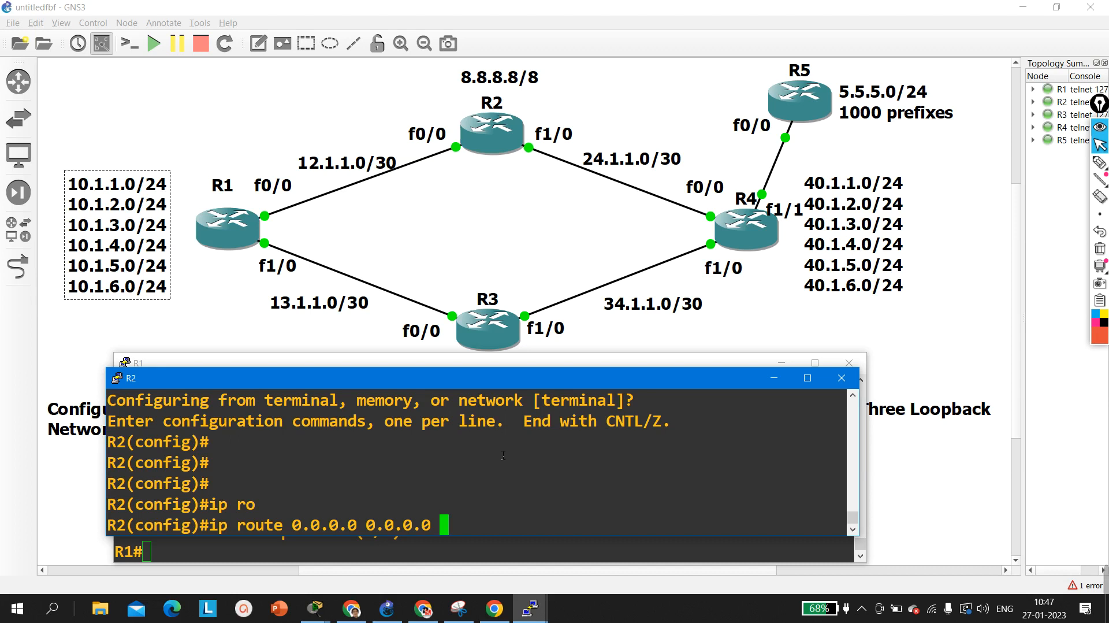
{"action": "type", "text": "f1/0"}
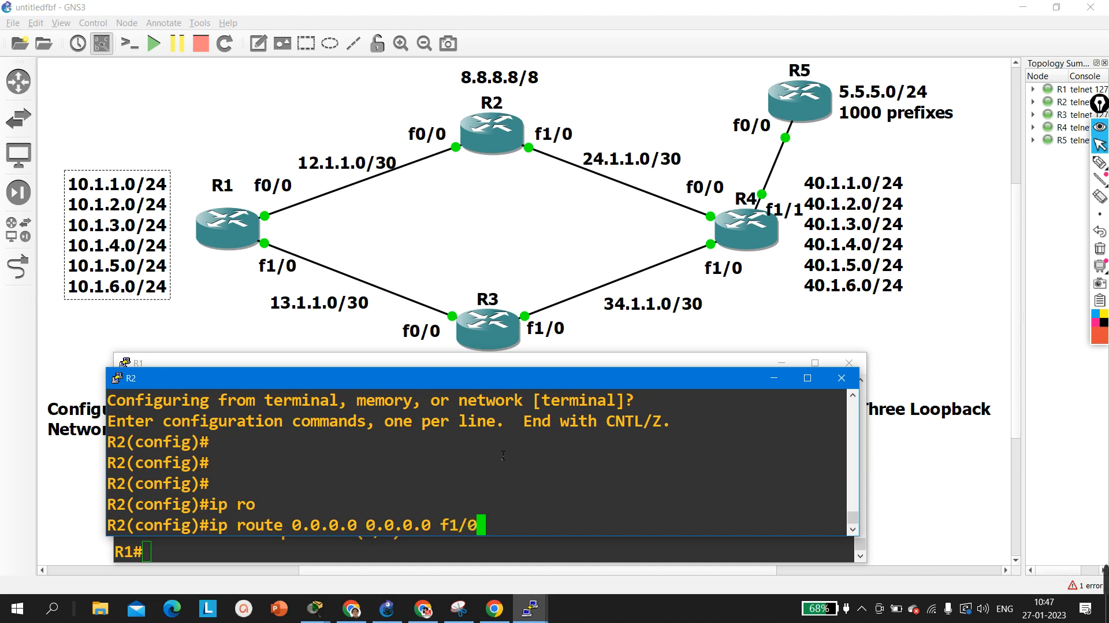
{"action": "type", "text": " 24.1.1."}
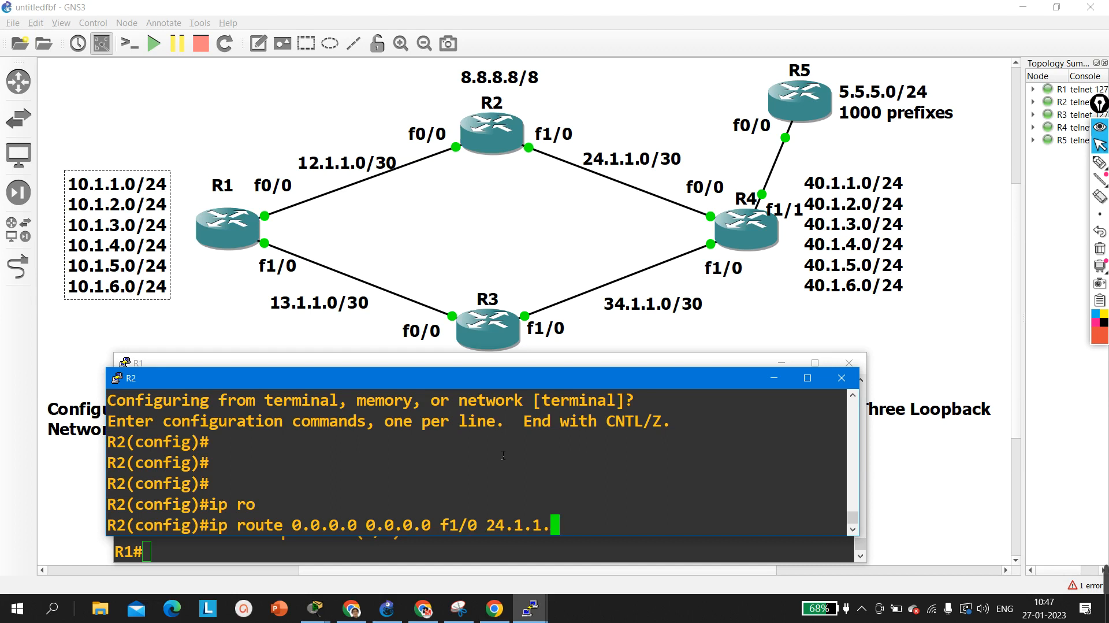
{"action": "type", "text": "2"}
{"action": "key", "text": "Return"}
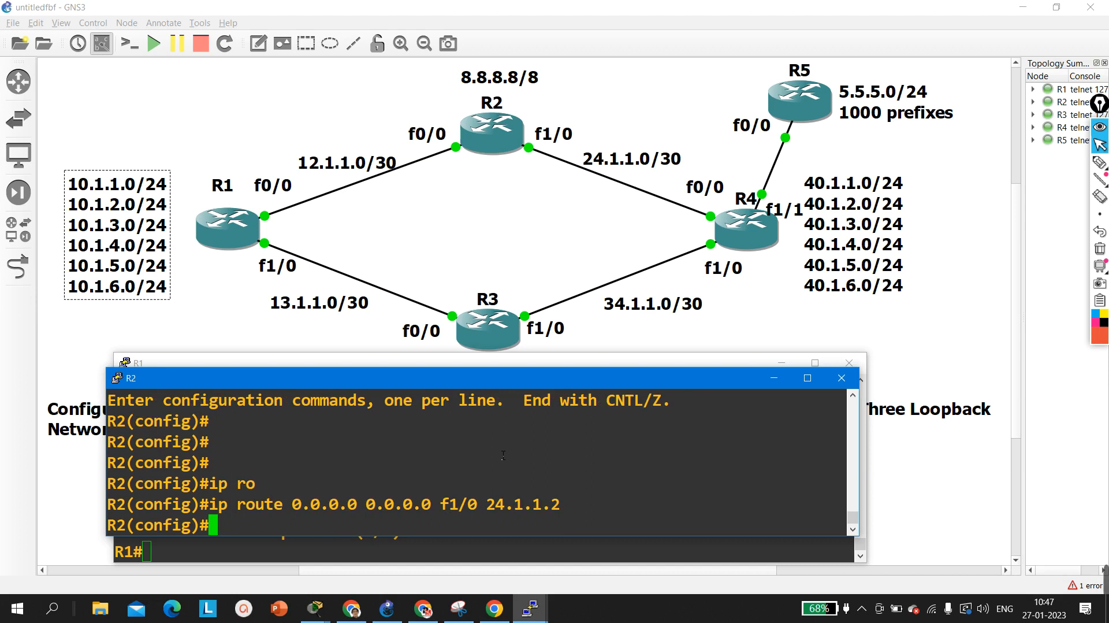
- Compose a backup default route on R2 via f0/0 and 12.1.1.1 with administrative distance 5, without submitting it
{"action": "key", "text": "Up"}
{"action": "key", "text": "BackSpace"}
{"action": "key", "text": "BackSpace"}
{"action": "key", "text": "BackSpace"}
{"action": "key", "text": "BackSpace"}
{"action": "key", "text": "BackSpace"}
{"action": "key", "text": "BackSpace"}
{"action": "key", "text": "BackSpace"}
{"action": "key", "text": "BackSpace"}
{"action": "key", "text": "BackSpace"}
{"action": "key", "text": "BackSpace"}
{"action": "key", "text": "BackSpace"}
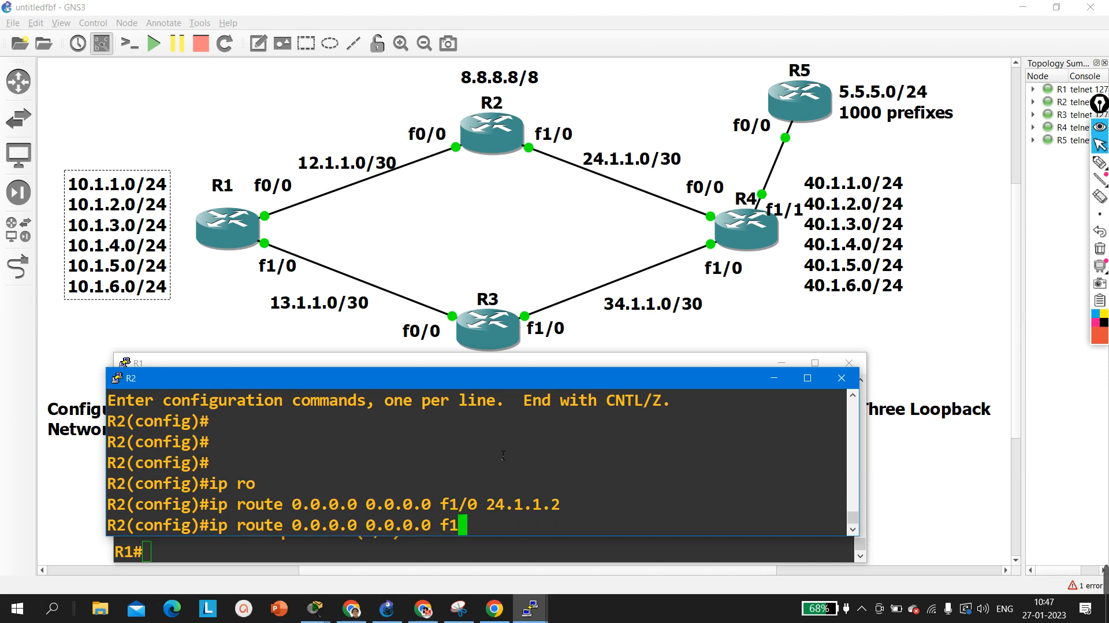
{"action": "key", "text": "BackSpace"}
{"action": "type", "text": "0/0 "}
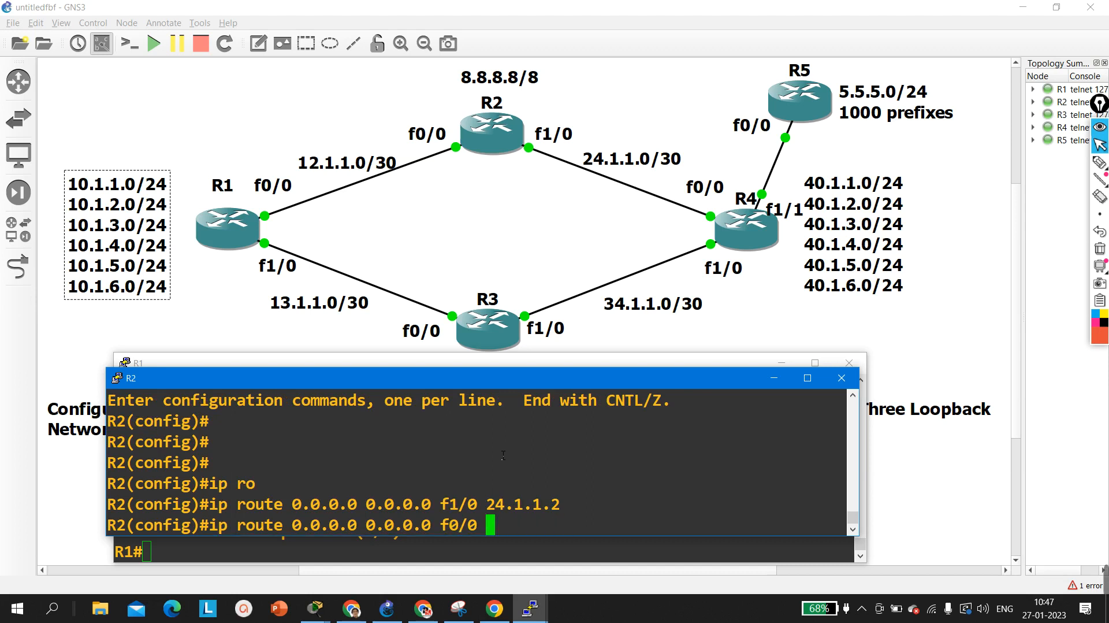
{"action": "type", "text": "12.1.1."}
{"action": "type", "text": "1 5"}
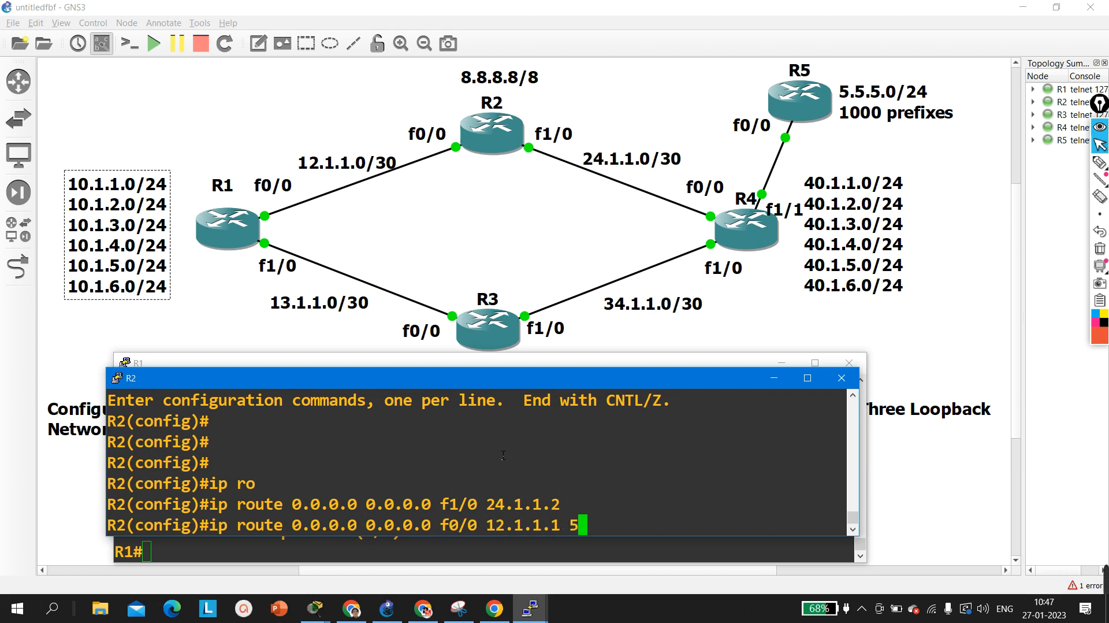
- Cross out the R2–R4 link and sketch the alternate path from 8.8.8.8 to 5.5.5.0, and clear the annotations
{"action": "left_click", "coordinate": [1099, 164]}
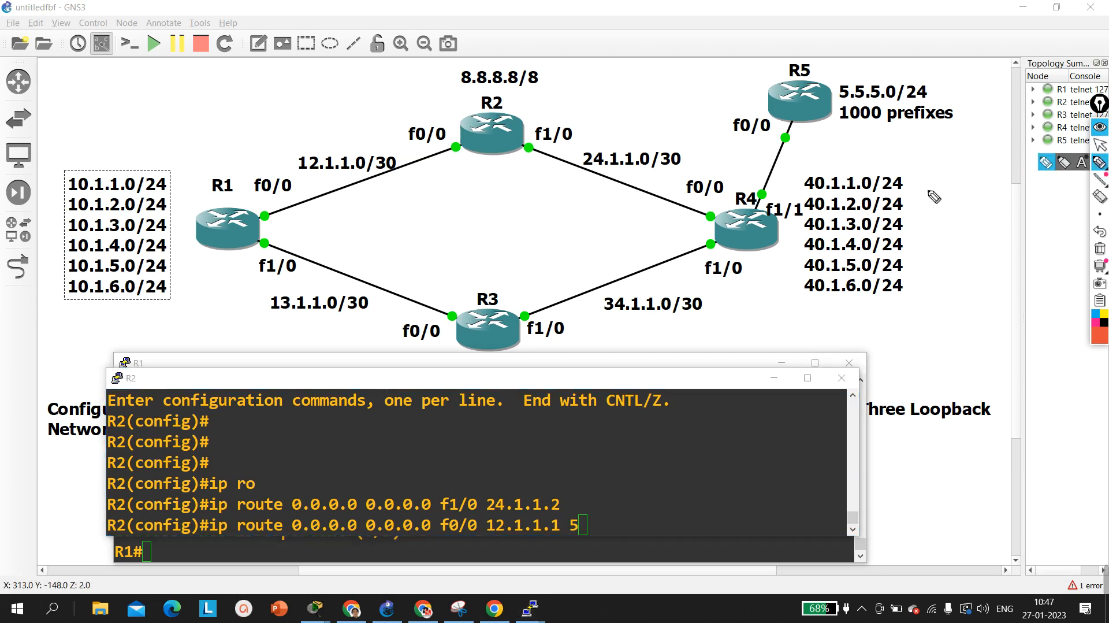
{"action": "mouse_move", "coordinate": [621, 164]}
{"action": "left_mouse_down"}
{"action": "mouse_move", "coordinate": [646, 208]}
{"action": "mouse_move", "coordinate": [641, 191]}
{"action": "mouse_move", "coordinate": [622, 211]}
{"action": "left_mouse_up"}
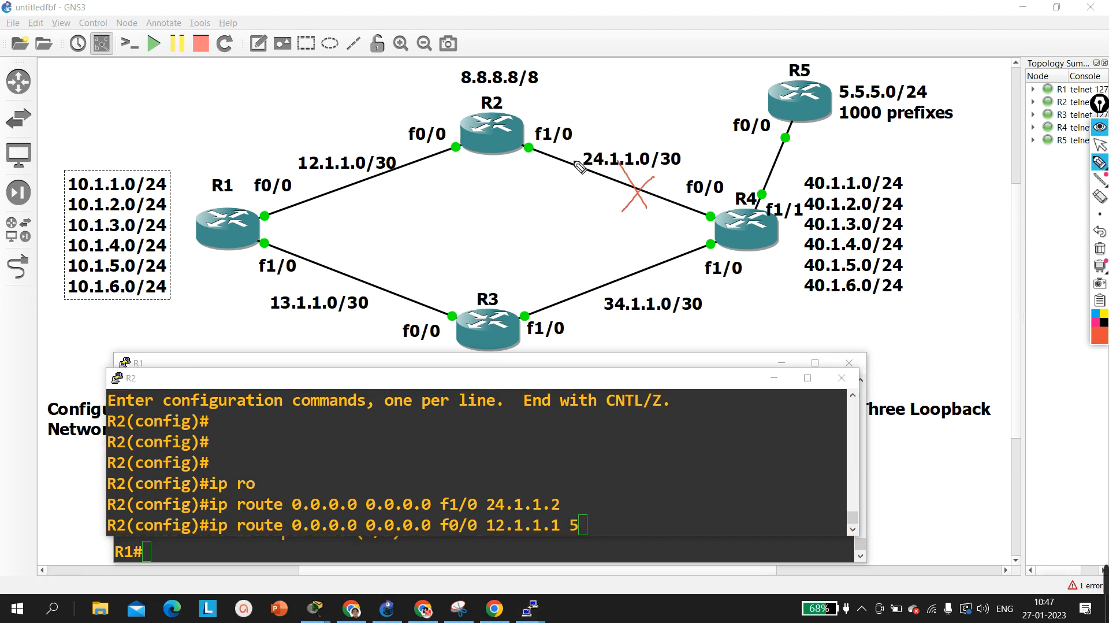
{"action": "mouse_move", "coordinate": [474, 81]}
{"action": "left_mouse_down"}
{"action": "mouse_move", "coordinate": [382, 64]}
{"action": "mouse_move", "coordinate": [495, 103]}
{"action": "mouse_move", "coordinate": [312, 120]}
{"action": "mouse_move", "coordinate": [238, 346]}
{"action": "mouse_move", "coordinate": [675, 358]}
{"action": "mouse_move", "coordinate": [814, 177]}
{"action": "mouse_move", "coordinate": [838, 104]}
{"action": "left_mouse_up"}
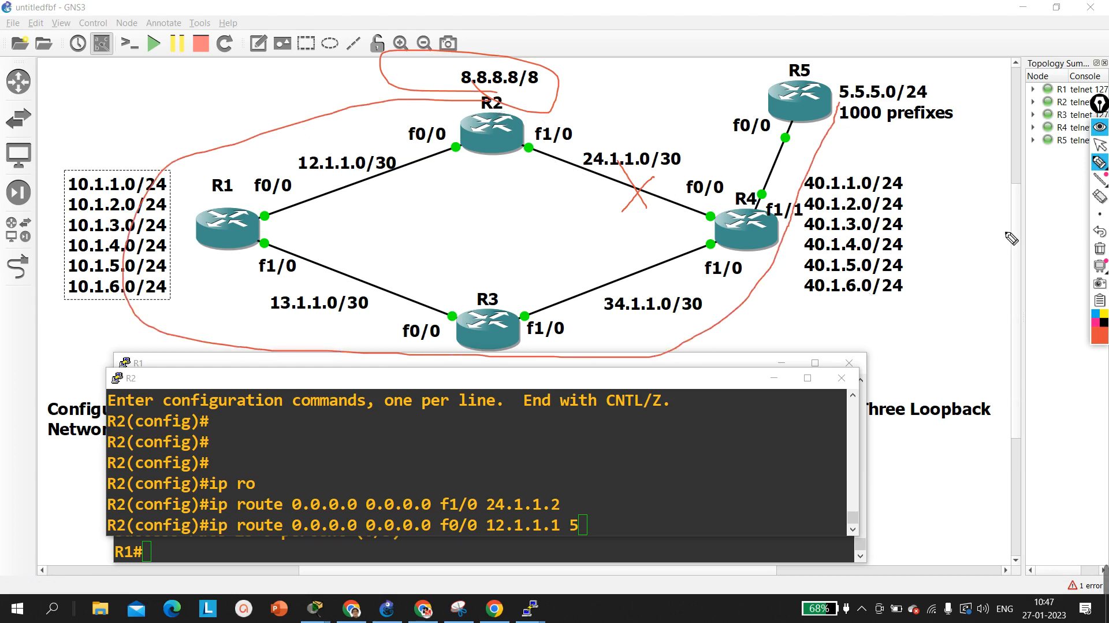
{"action": "left_click", "coordinate": [1100, 248]}
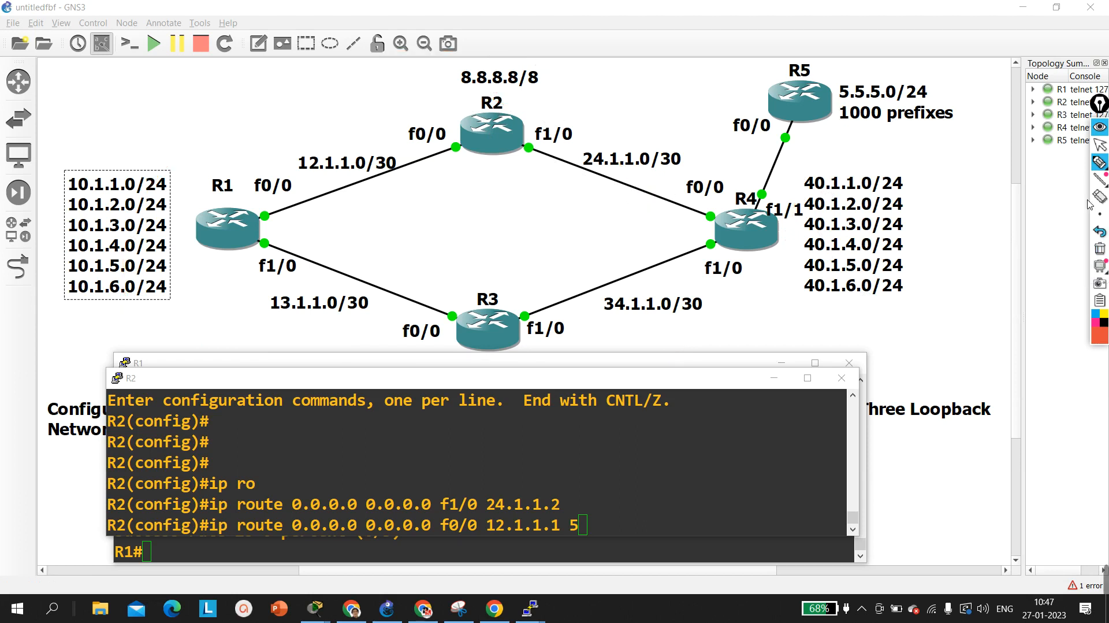
{"action": "left_click", "coordinate": [1100, 145]}
- Submit the pending backup default route on R2 and highlight each of the two default route commands in its console
{"action": "left_click", "coordinate": [634, 529]}
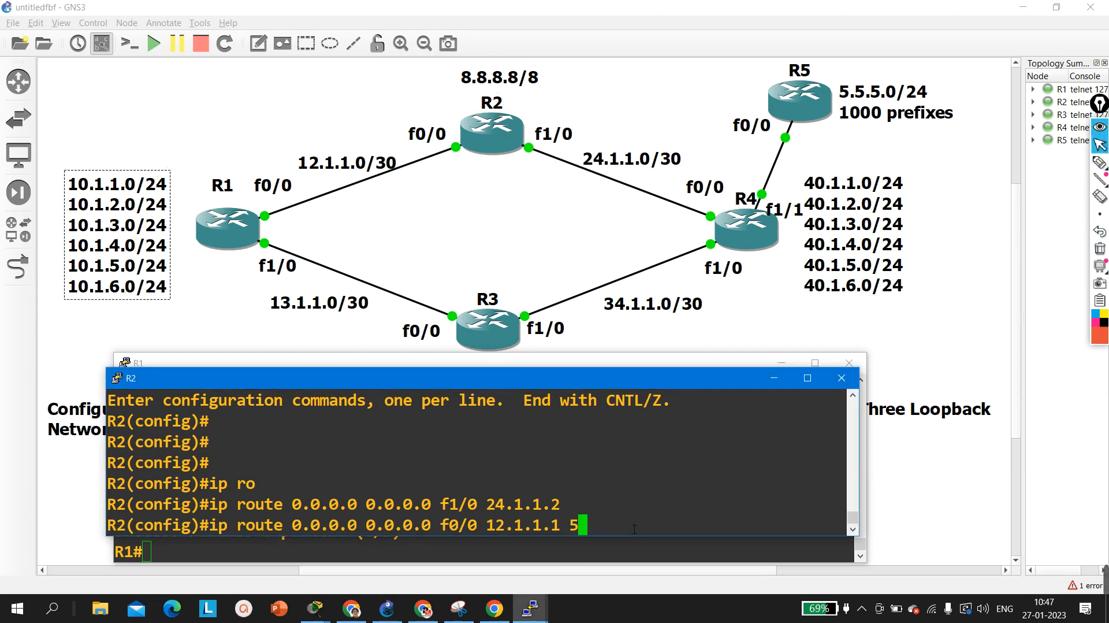
{"action": "key", "text": "Return"}
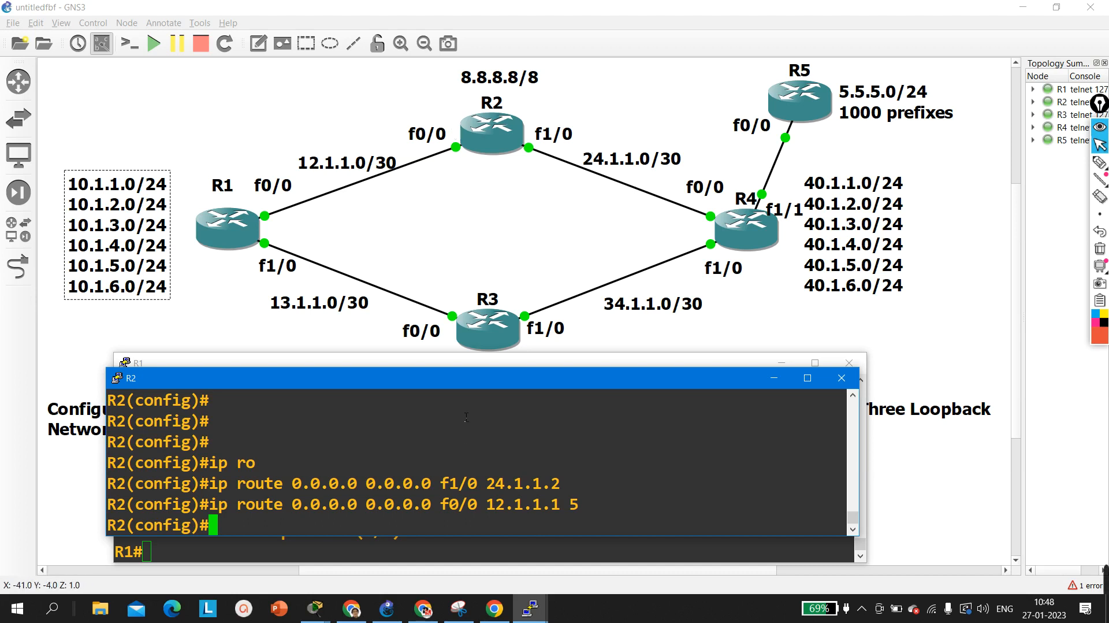
{"action": "left_click_drag", "start_coordinate": [572, 490], "coordinate": [128, 492]}
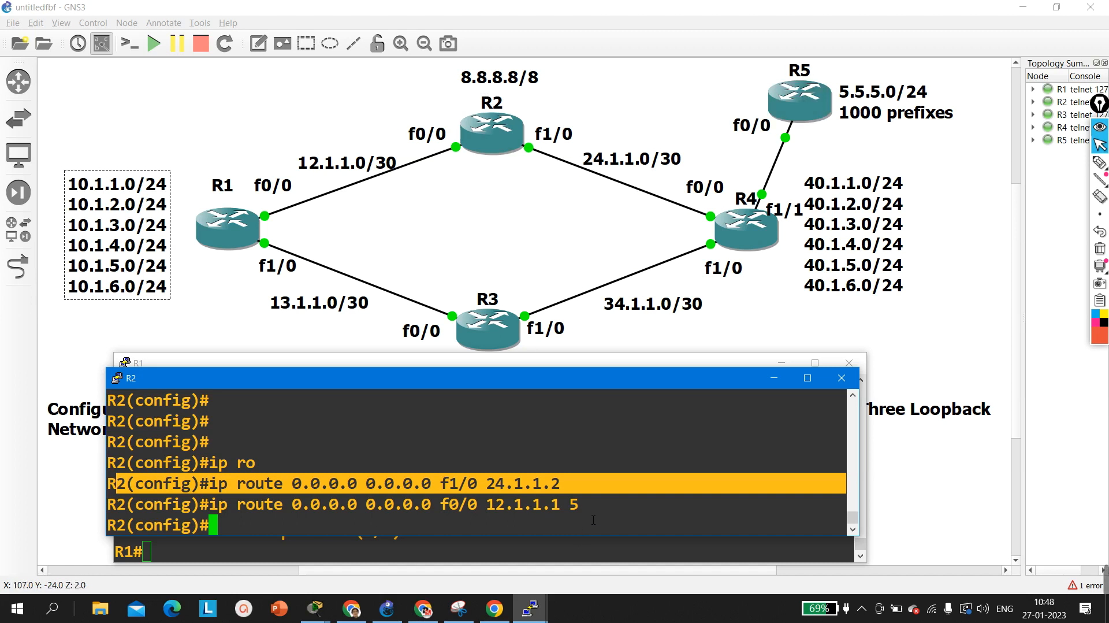
{"action": "left_click_drag", "start_coordinate": [636, 505], "coordinate": [116, 505]}
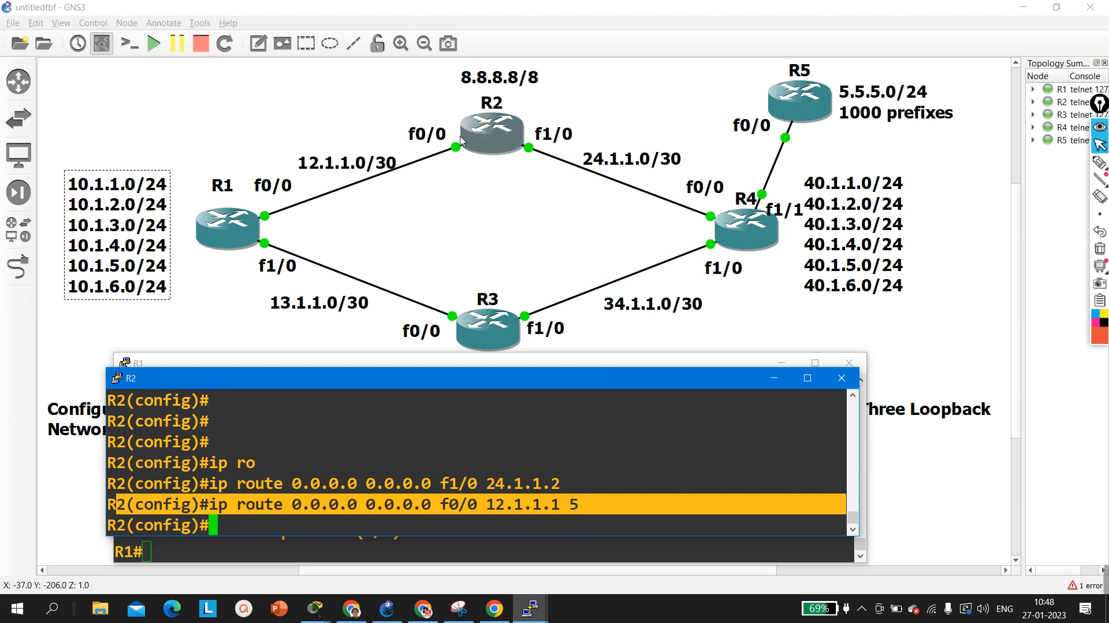
{"action": "left_click", "coordinate": [590, 510]}
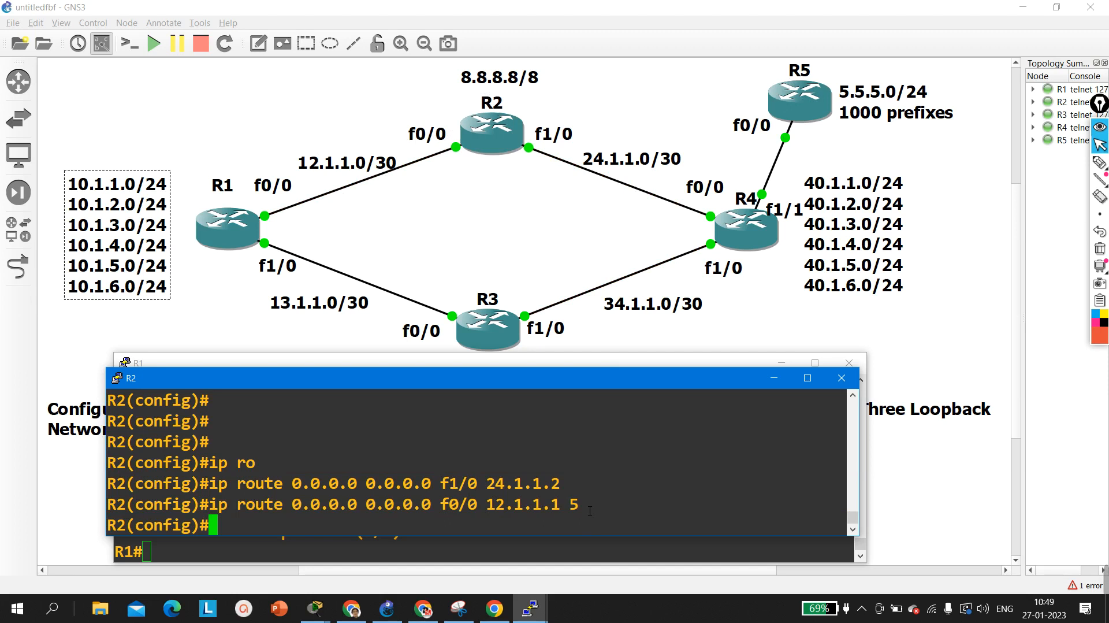
{"action": "key", "text": "Return"}
{"action": "key", "text": "Return"}
{"action": "key", "text": "Return"}
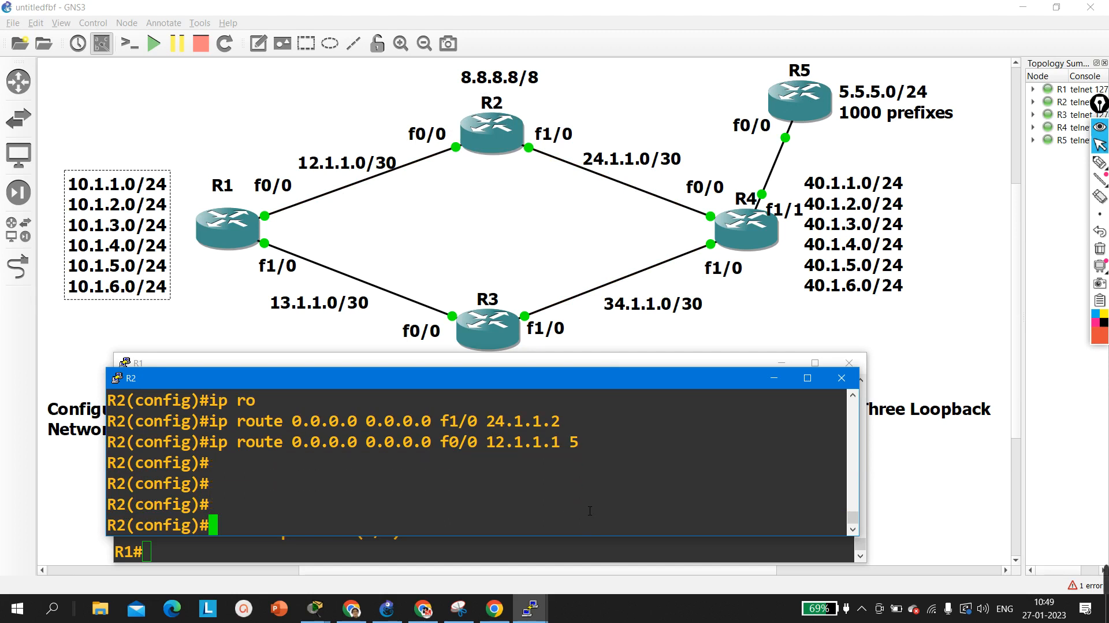
- Switch to the R1 console and ping 5.5.5.5 repeatedly to retest reachability of R5's loopback
{"action": "left_click", "coordinate": [530, 608]}
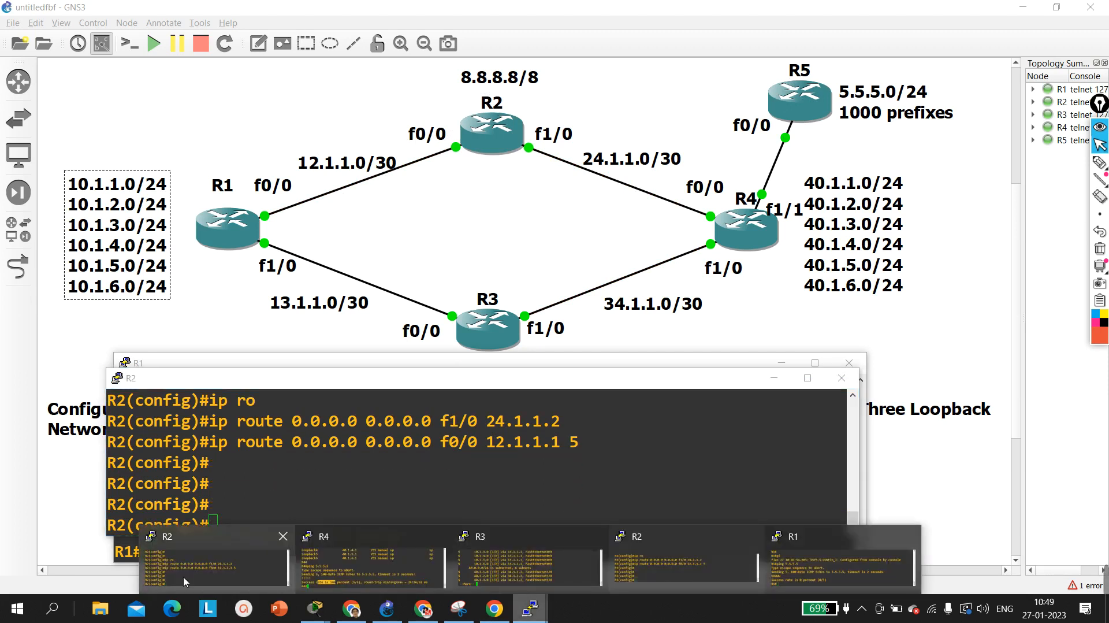
{"action": "left_click", "coordinate": [834, 565]}
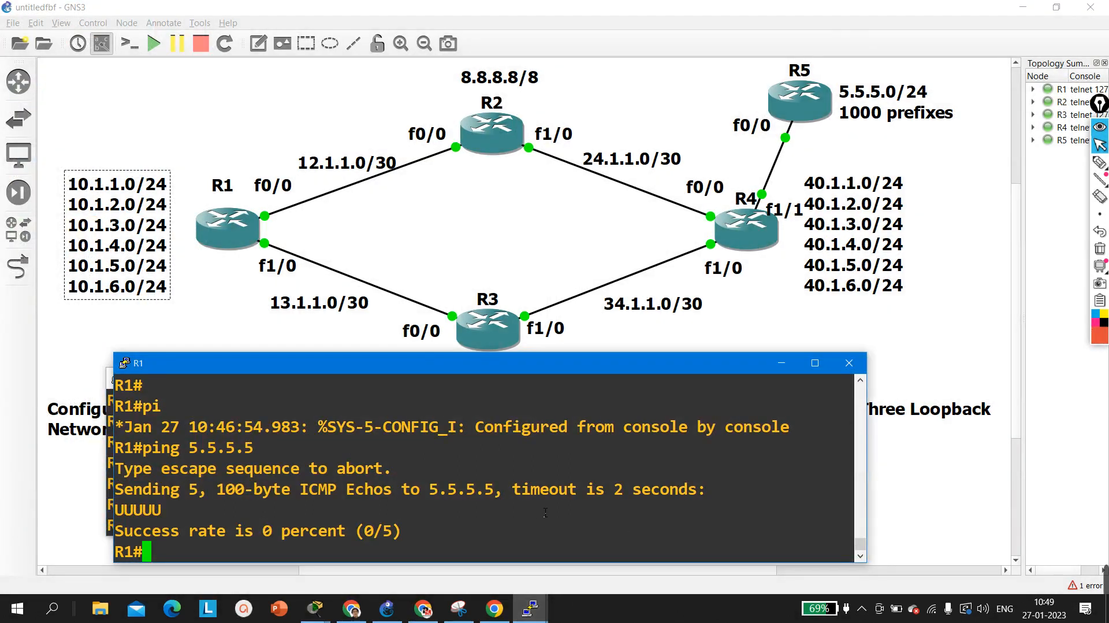
{"action": "key", "text": "Return"}
{"action": "key", "text": "Up"}
{"action": "key", "text": "Return"}
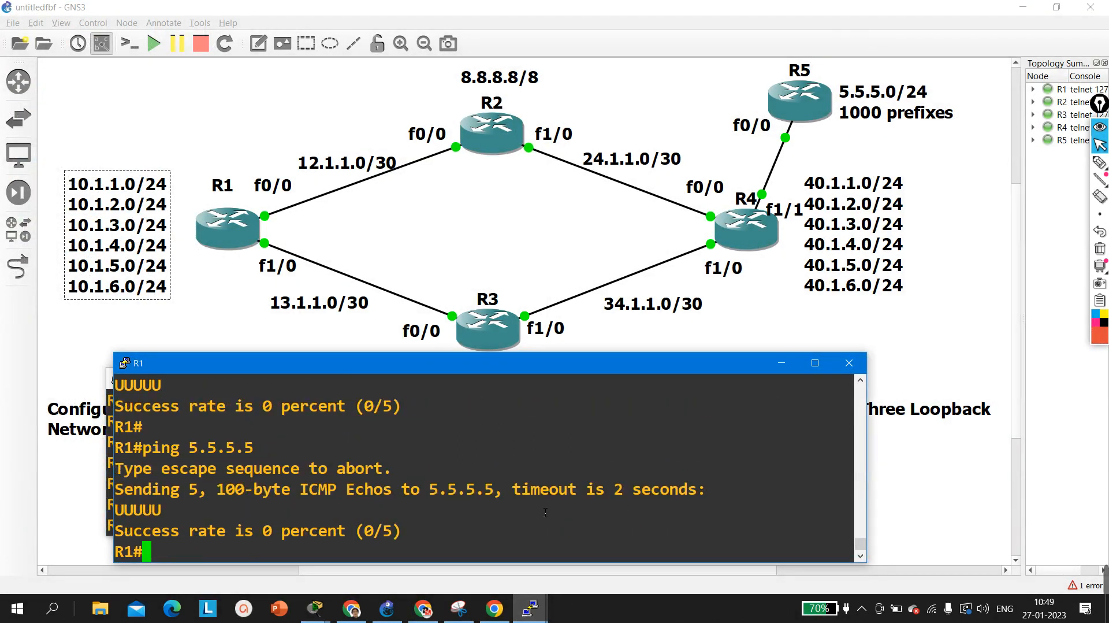
{"action": "key", "text": "Up"}
{"action": "key", "text": "Return"}
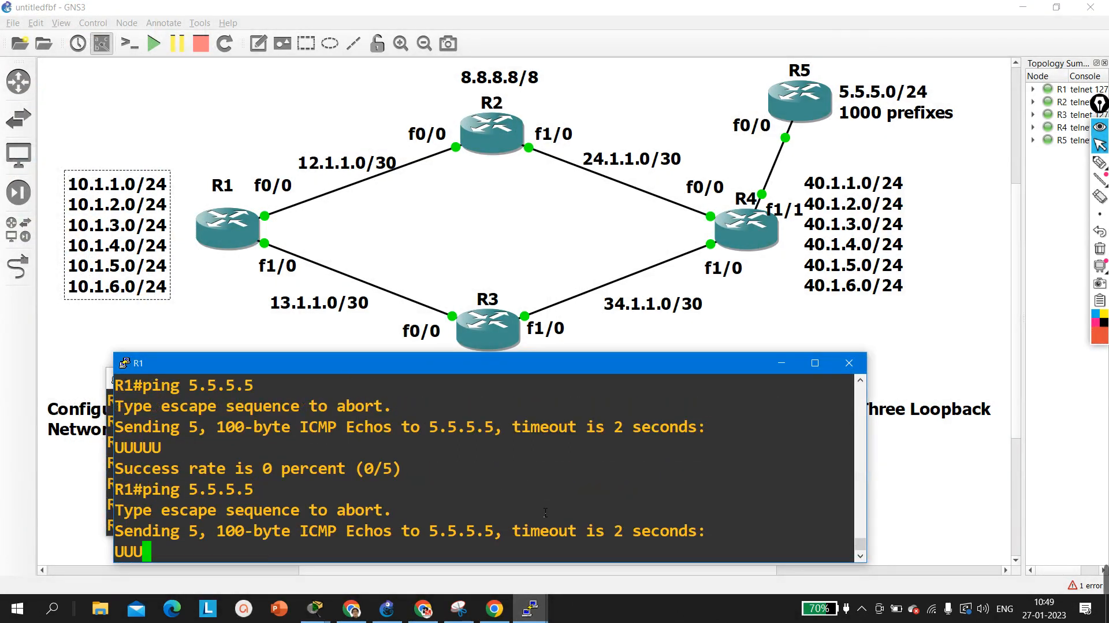
{"action": "key", "text": "Return"}
{"action": "key", "text": "Up"}
{"action": "key", "text": "Return"}
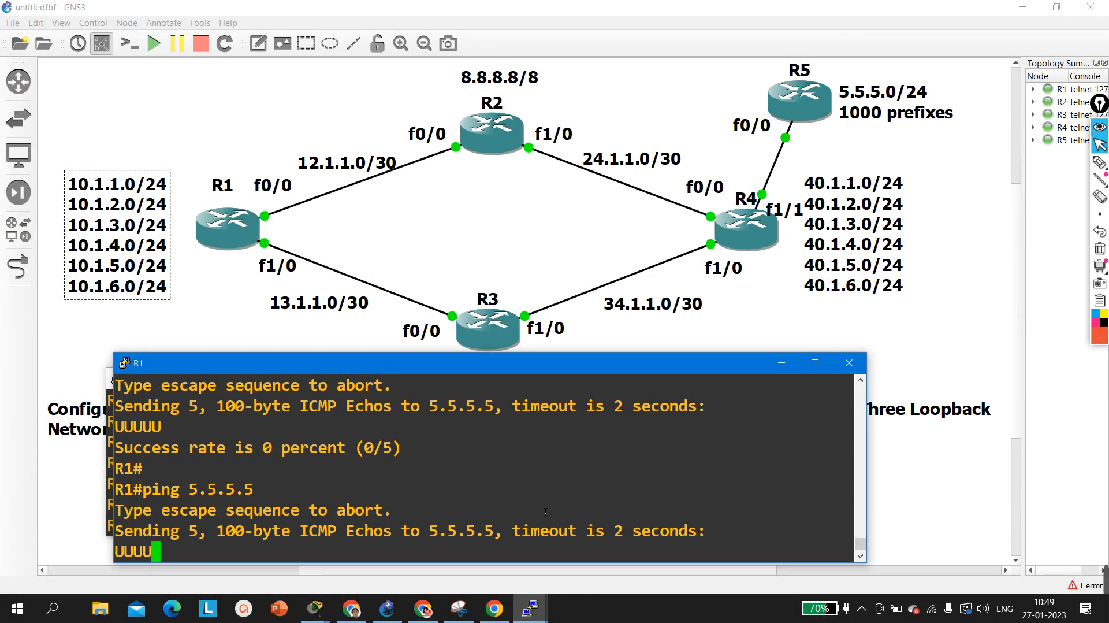
{"action": "key", "text": "Return"}
{"action": "key", "text": "Return"}
{"action": "key", "text": "Up"}
{"action": "key", "text": "Return"}
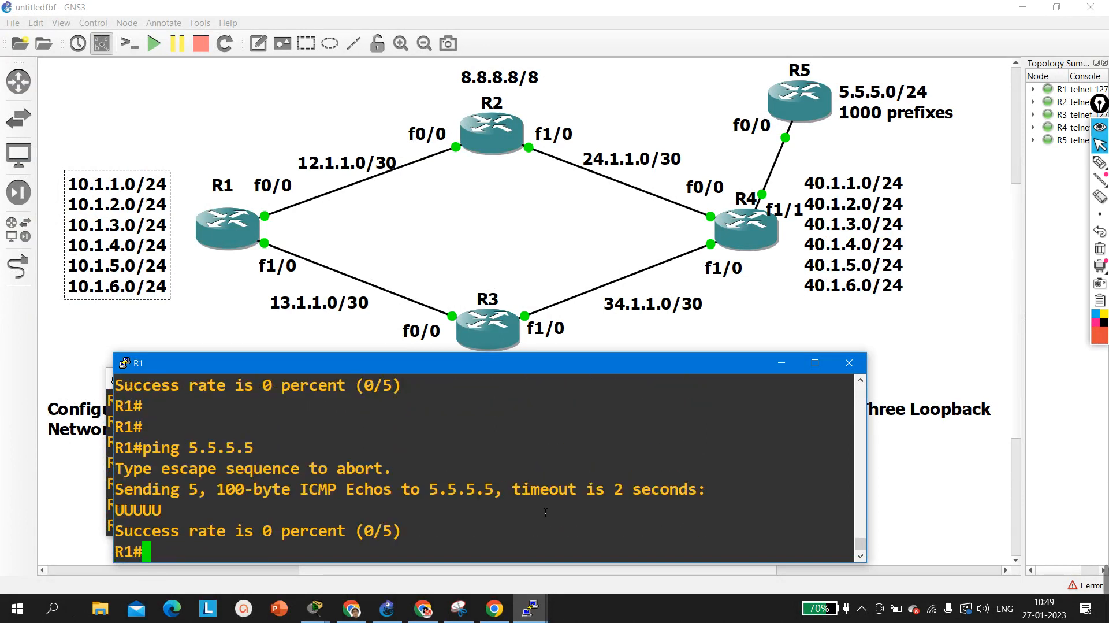
{"action": "key", "text": "Return"}
{"action": "key", "text": "Return"}
{"action": "key", "text": "Up"}
{"action": "key", "text": "Return"}
- Point out R5 and R1's 10.1.x.0/24 network list in the topology with selection frames, and clear the selection
{"action": "left_click_drag", "start_coordinate": [749, 66], "coordinate": [833, 132]}
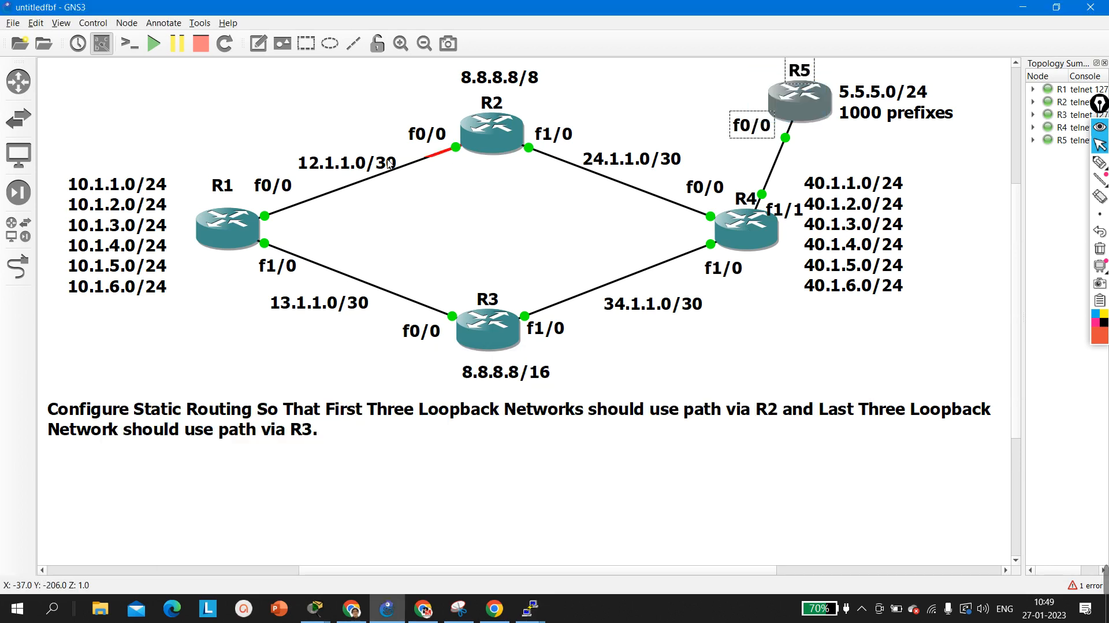
{"action": "left_click_drag", "start_coordinate": [99, 161], "coordinate": [150, 195]}
{"action": "left_click", "coordinate": [181, 146]}
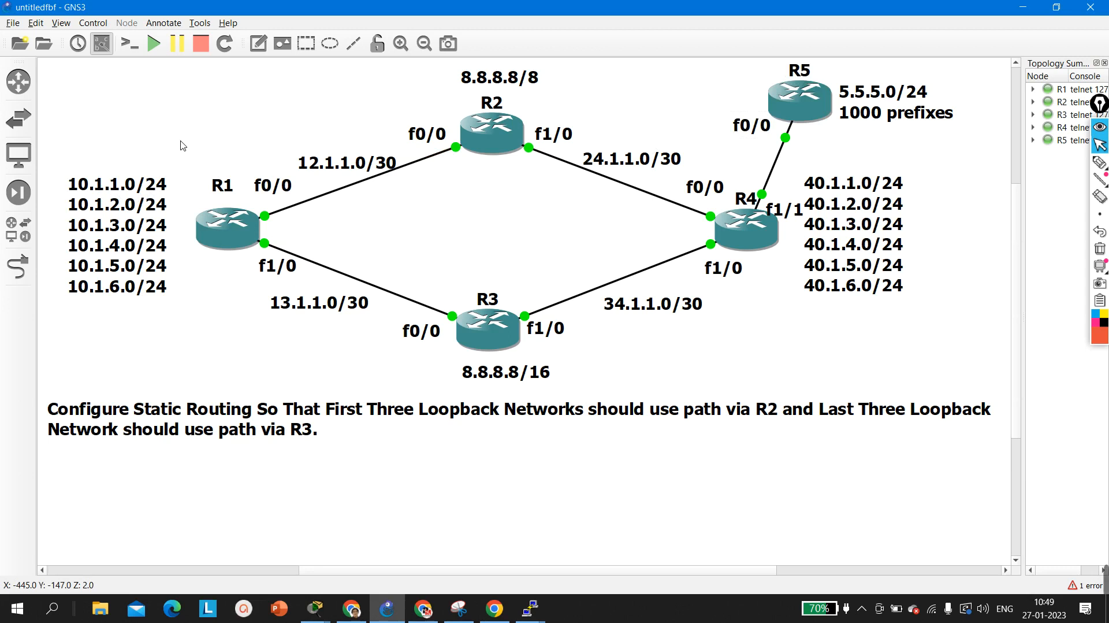
- Draw a red freehand arrow pointing up at R4 on the topology diagram
{"action": "left_click", "coordinate": [1099, 163]}
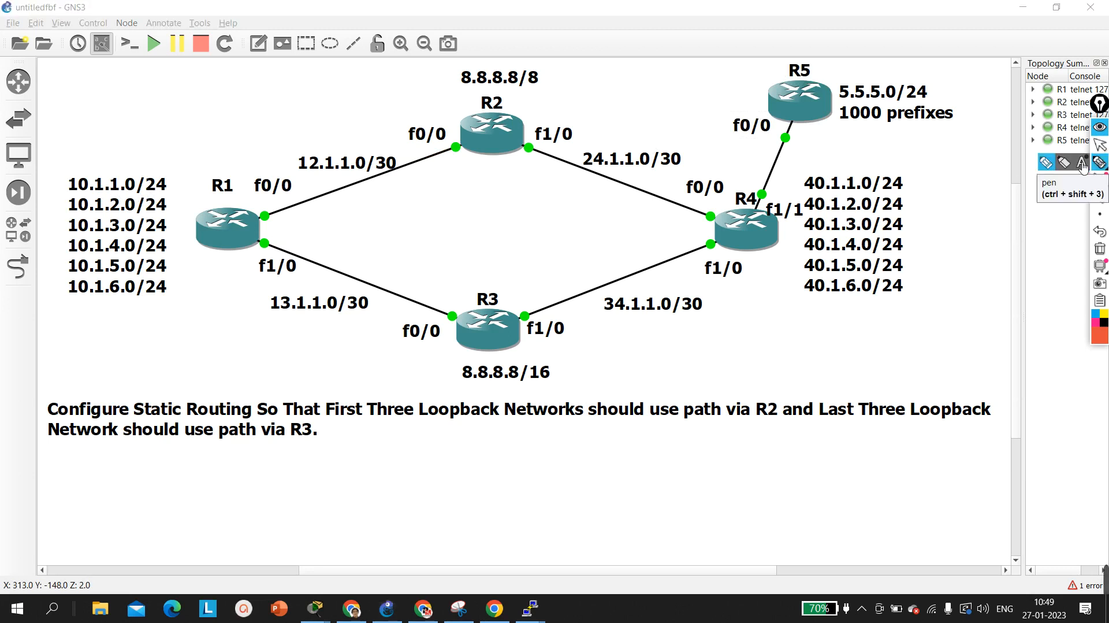
{"action": "left_click_drag", "start_coordinate": [761, 295], "coordinate": [762, 260]}
{"action": "mouse_move", "coordinate": [755, 270]}
{"action": "left_mouse_down"}
{"action": "mouse_move", "coordinate": [764, 260]}
{"action": "mouse_move", "coordinate": [770, 270]}
{"action": "left_mouse_up"}
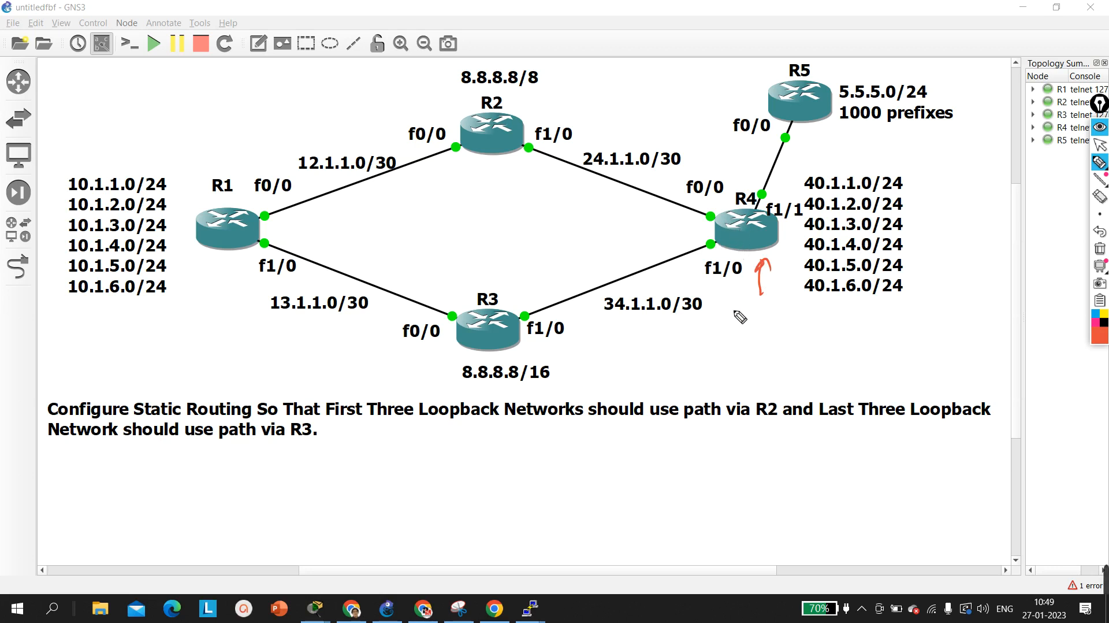
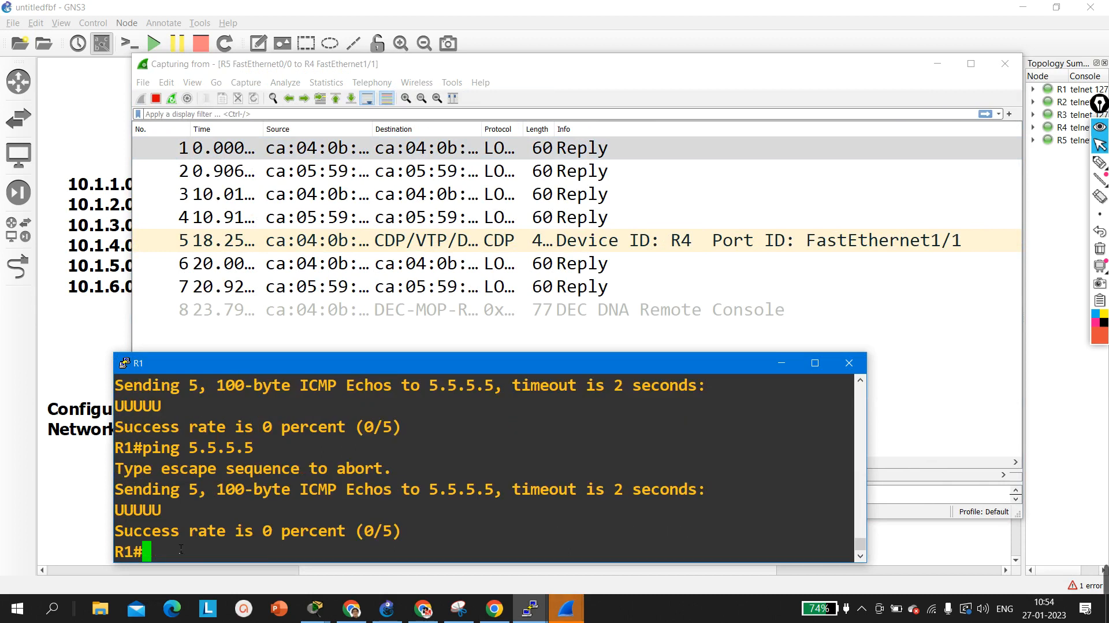
- Look over the Wireshark capture of the R5–R4 link and ping 5.5.5.5 again from the R1 console
{"action": "left_click", "coordinate": [781, 362]}
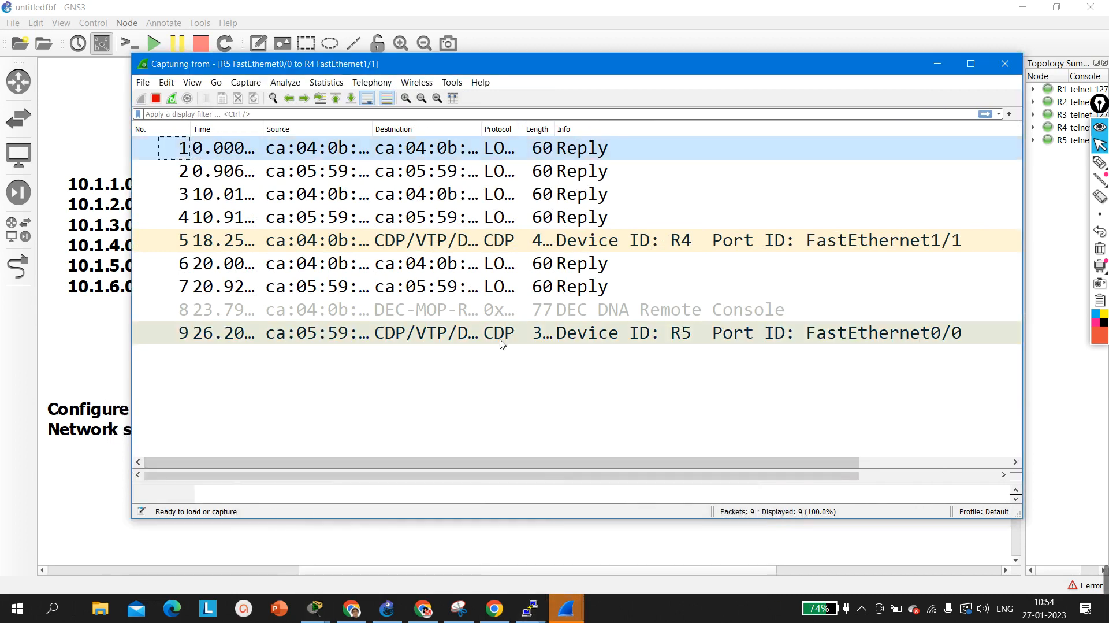
{"action": "left_click", "coordinate": [537, 614]}
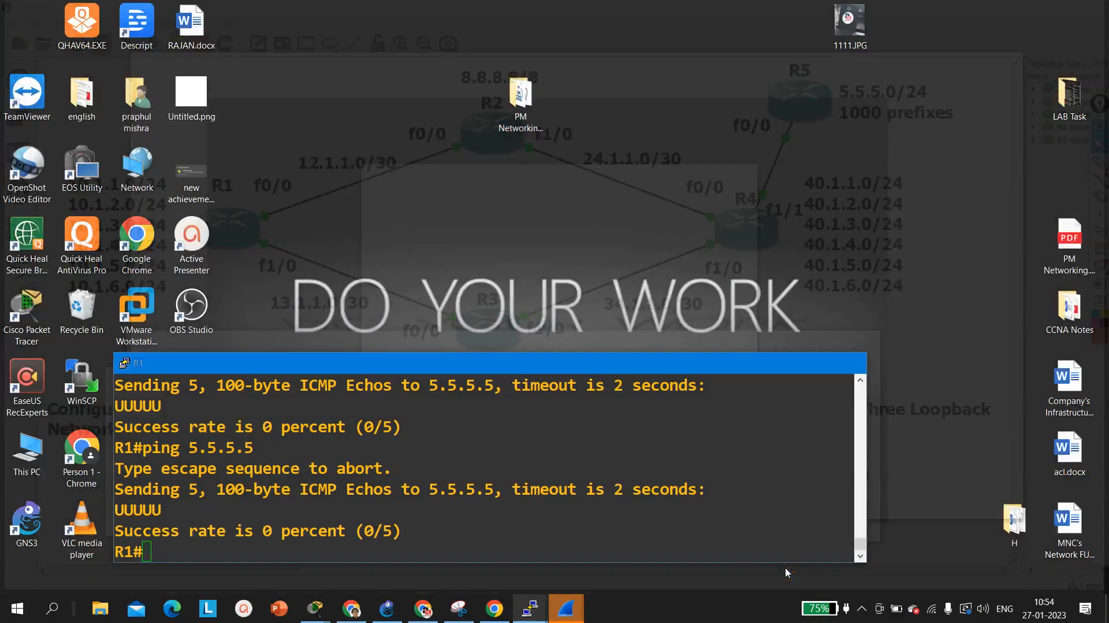
{"action": "left_click", "coordinate": [786, 569]}
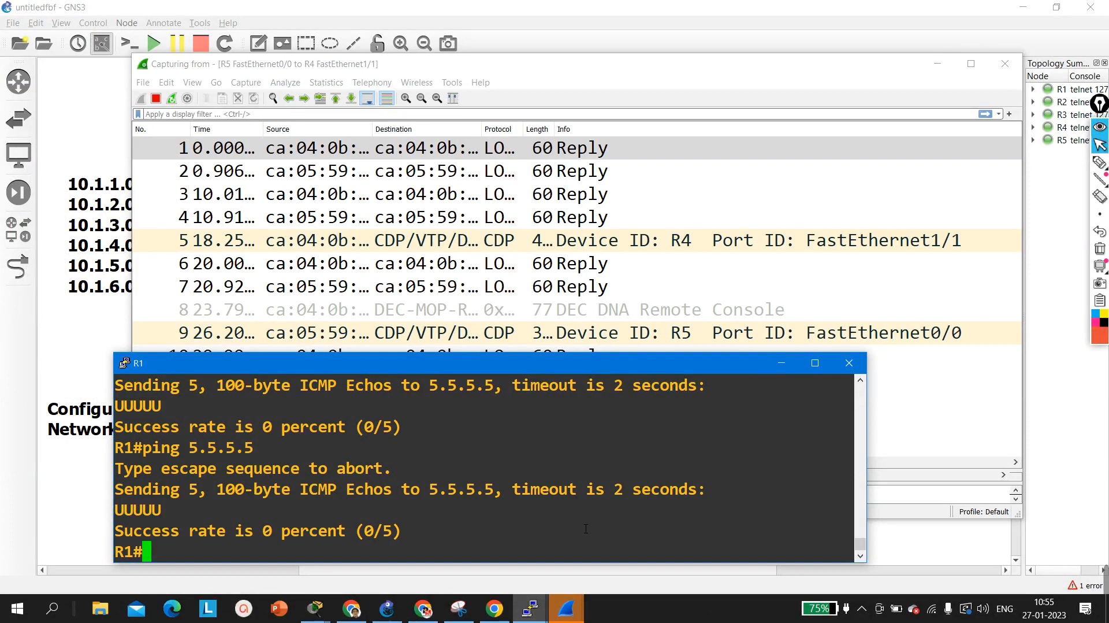
{"action": "key", "text": "Return"}
{"action": "key", "text": "Up"}
{"action": "key", "text": "Return"}
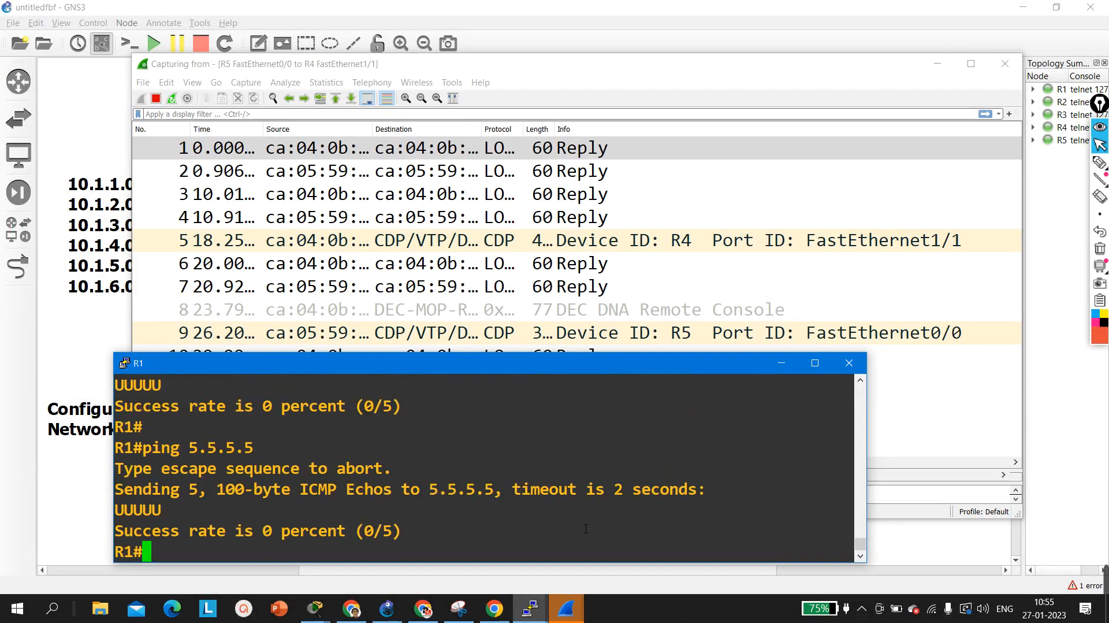
- Display R1's IP routing table and examine the default route entry and its next hop
{"action": "key", "text": "Return"}
{"action": "key", "text": "Return"}
{"action": "type", "text": "sh"}
{"action": "key", "text": "Tab"}
{"action": "type", "text": "i"}
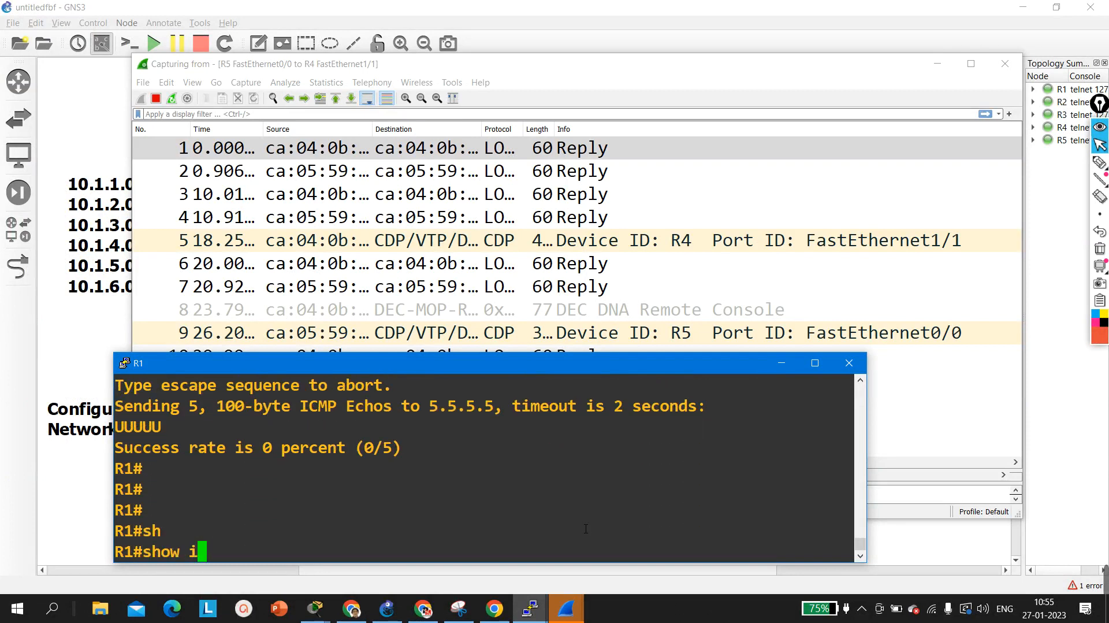
{"action": "type", "text": "p ro"}
{"action": "key", "text": "Tab"}
{"action": "key", "text": "Return"}
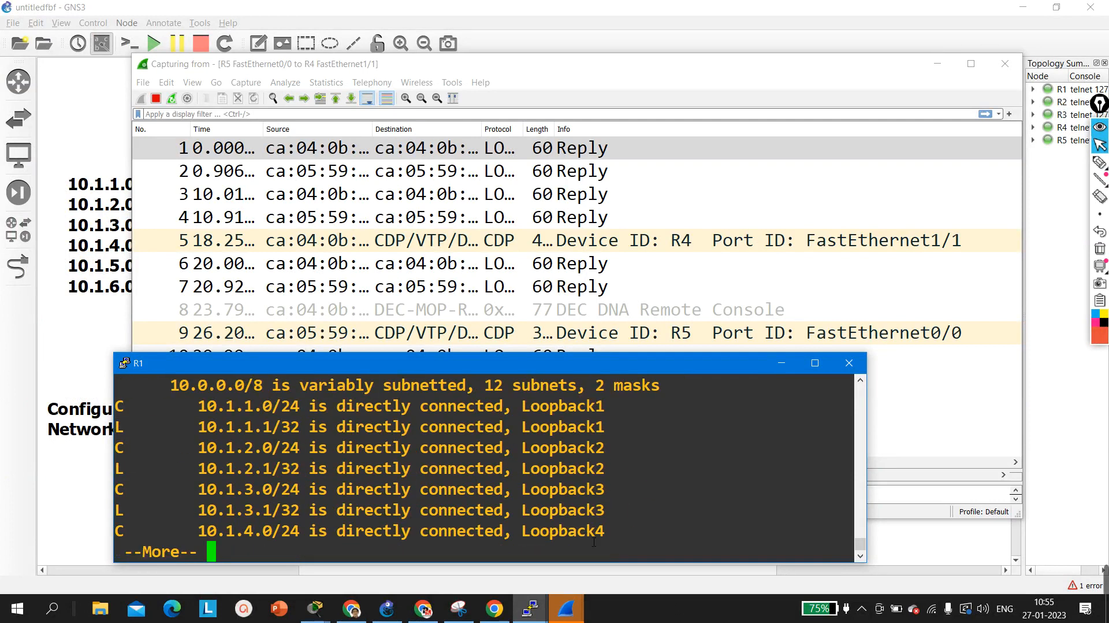
{"action": "scroll", "coordinate": [572, 528], "scroll_direction": "up", "scroll_amount": 3}
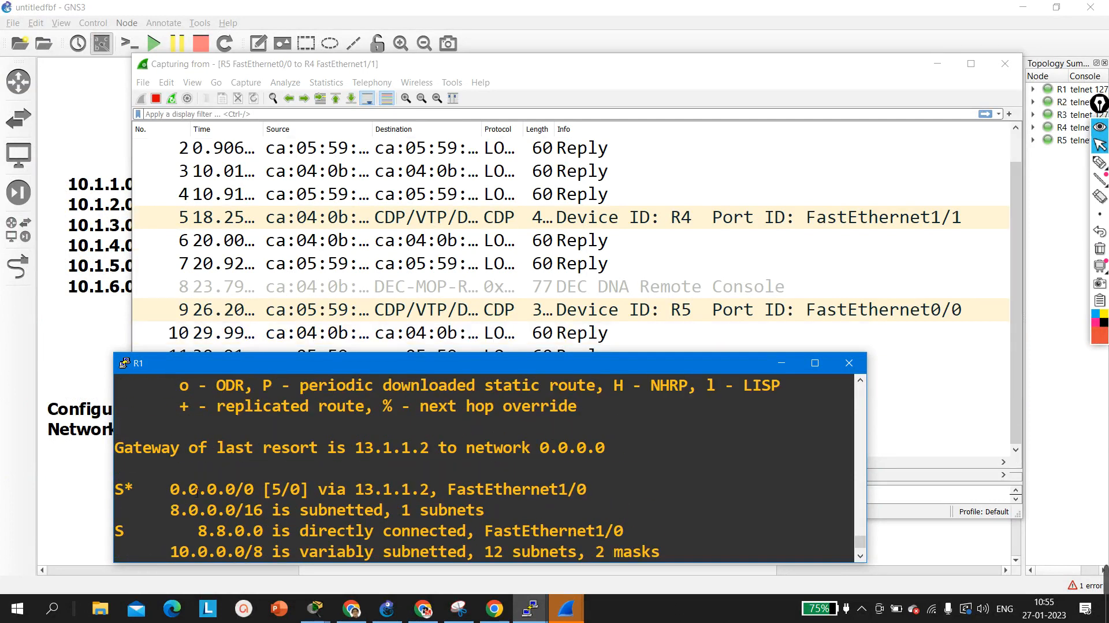
{"action": "left_click_drag", "start_coordinate": [189, 488], "coordinate": [559, 489]}
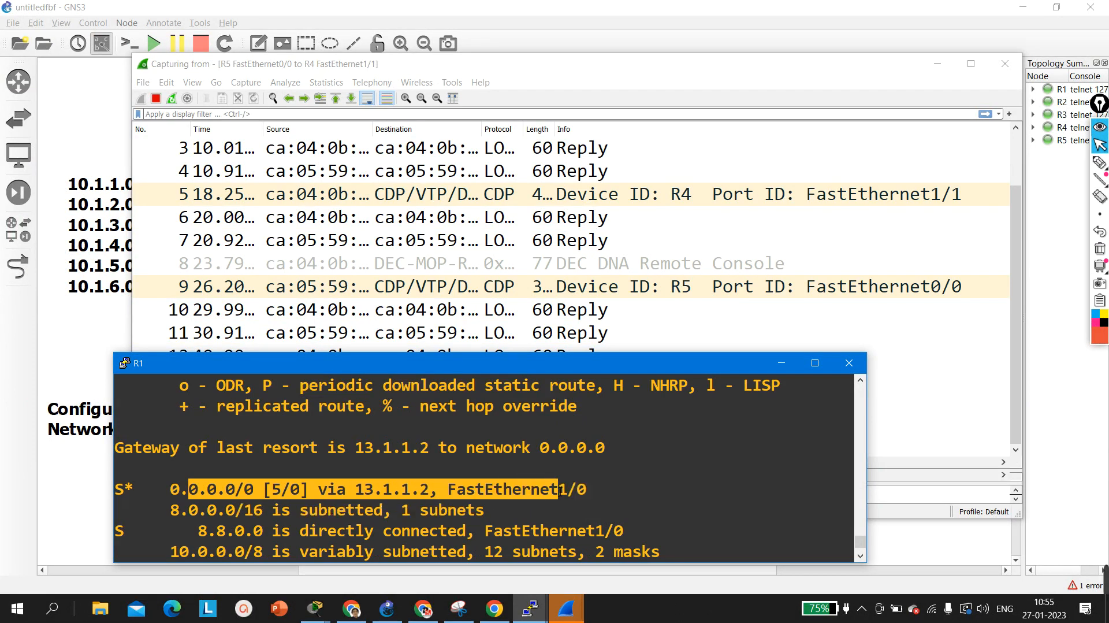
{"action": "key", "text": "space"}
{"action": "key", "text": "space"}
{"action": "key", "text": "Return"}
{"action": "key", "text": "Return"}
- Enter configuration mode on R1, bring up interface f0/0 with no shutdown, and return to privileged mode
{"action": "type", "text": "co"}
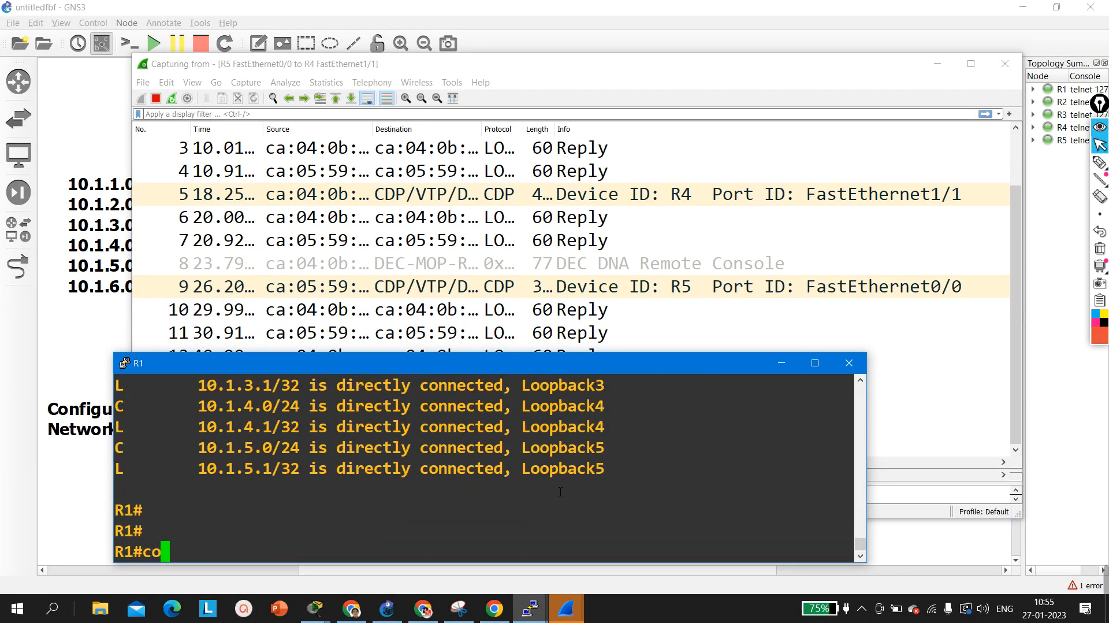
{"action": "type", "text": "nf"}
{"action": "key", "text": "Tab"}
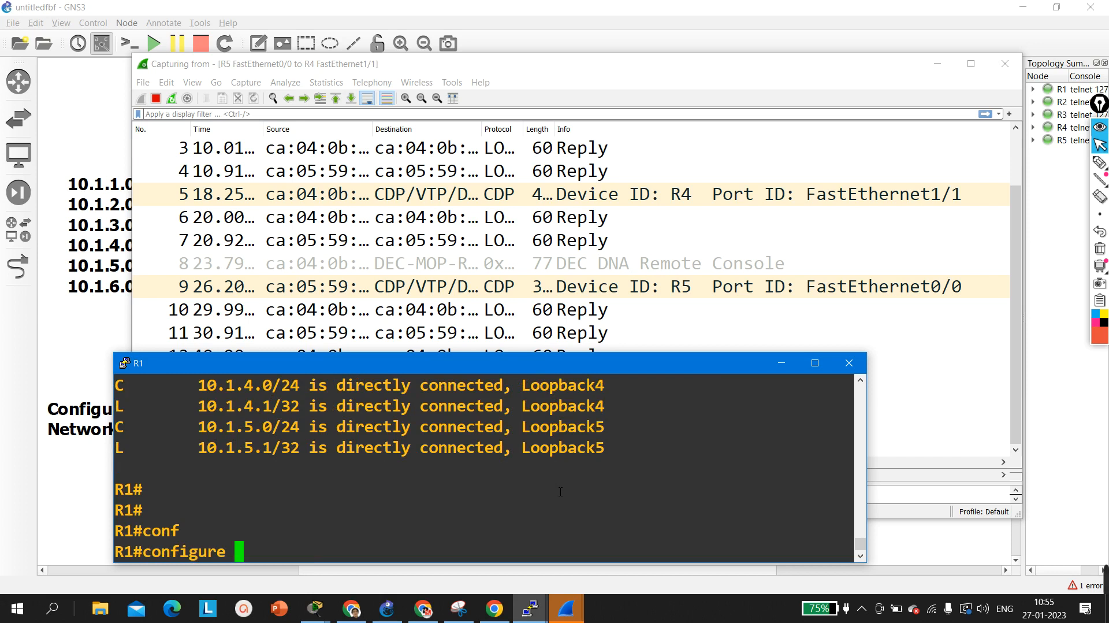
{"action": "key", "text": "Return"}
{"action": "key", "text": "Return"}
{"action": "key", "text": "Return"}
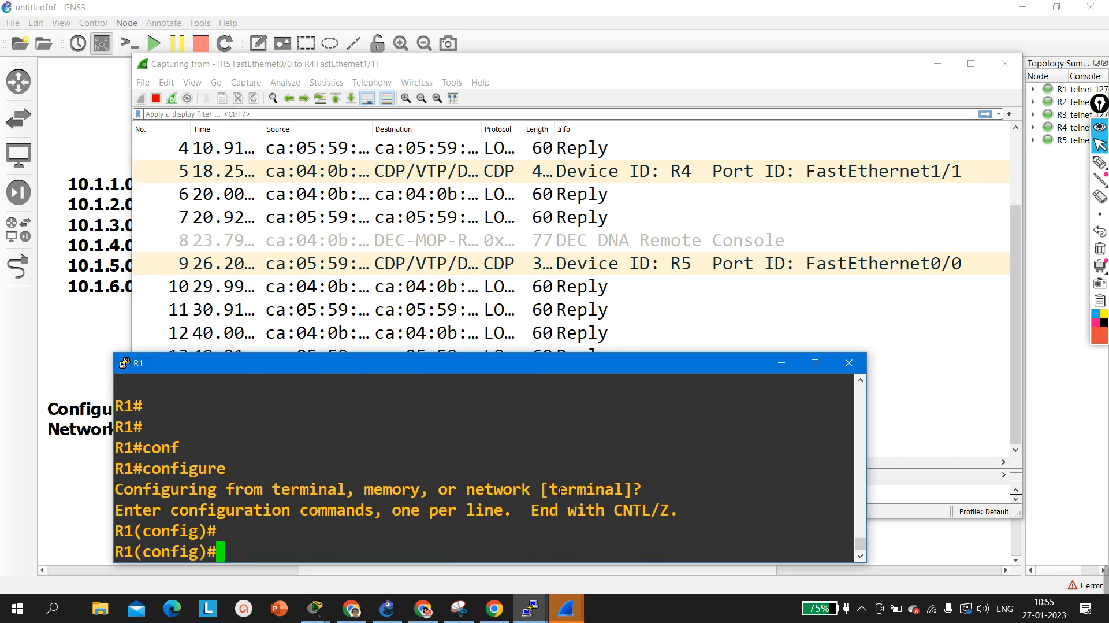
{"action": "type", "text": "int f0/0"}
{"action": "key", "text": "Return"}
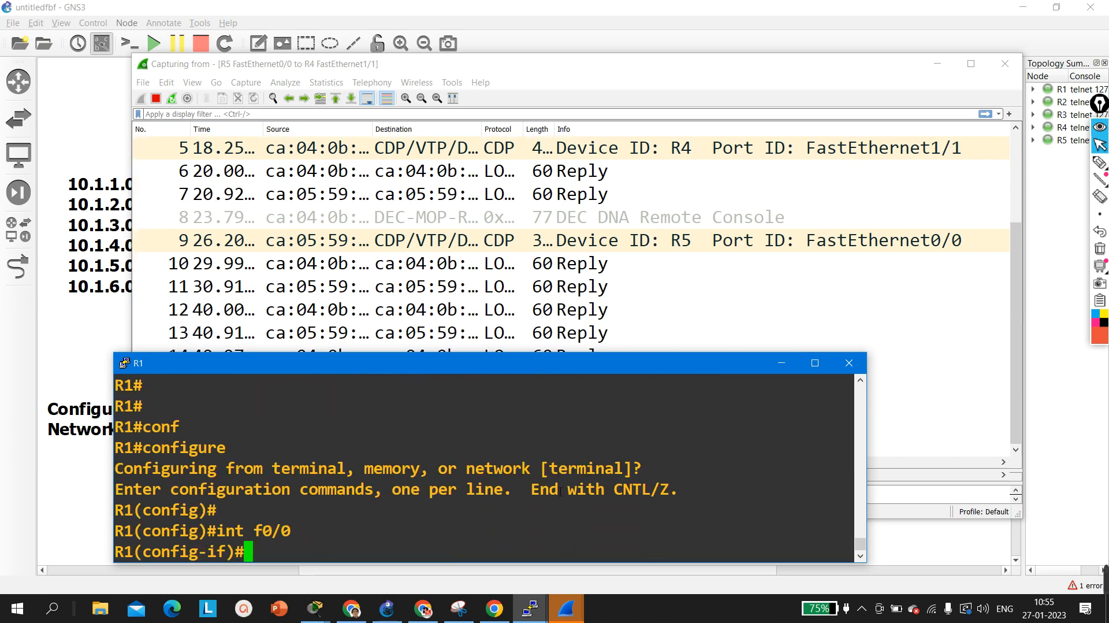
{"action": "type", "text": "no sh"}
{"action": "key", "text": "Tab"}
{"action": "key", "text": "Return"}
{"action": "key", "text": "Return"}
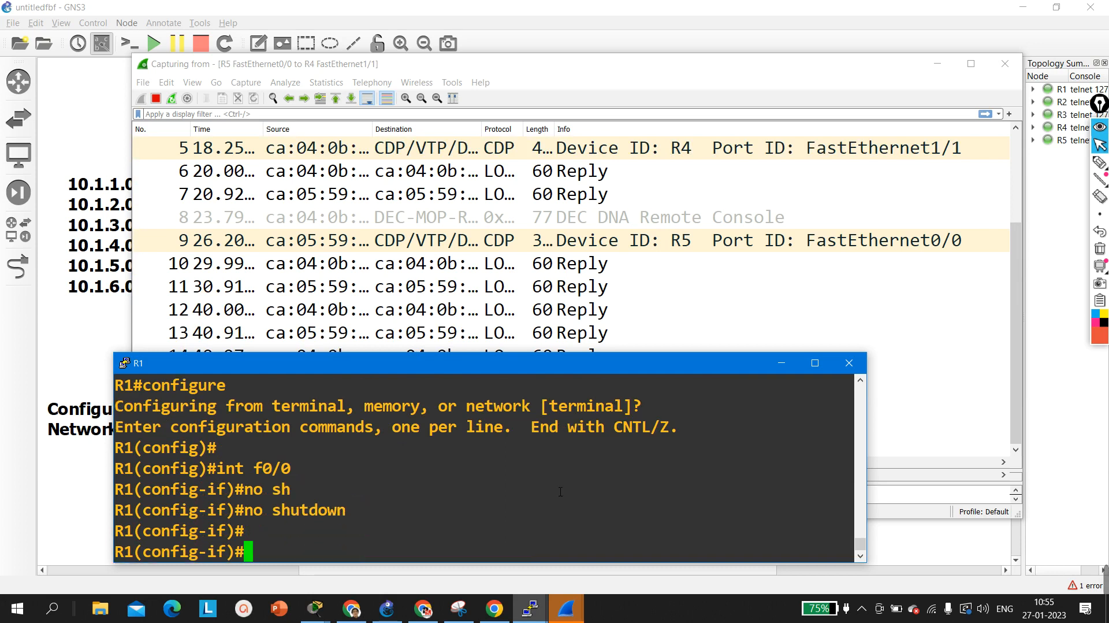
{"action": "key", "text": "Return"}
{"action": "key", "text": "ctrl+z"}
- Display R1's routing table again to check the default route and the 8.0.0.0 entries
{"action": "key", "text": "Return"}
{"action": "key", "text": "Return"}
{"action": "type", "text": "show ip r"}
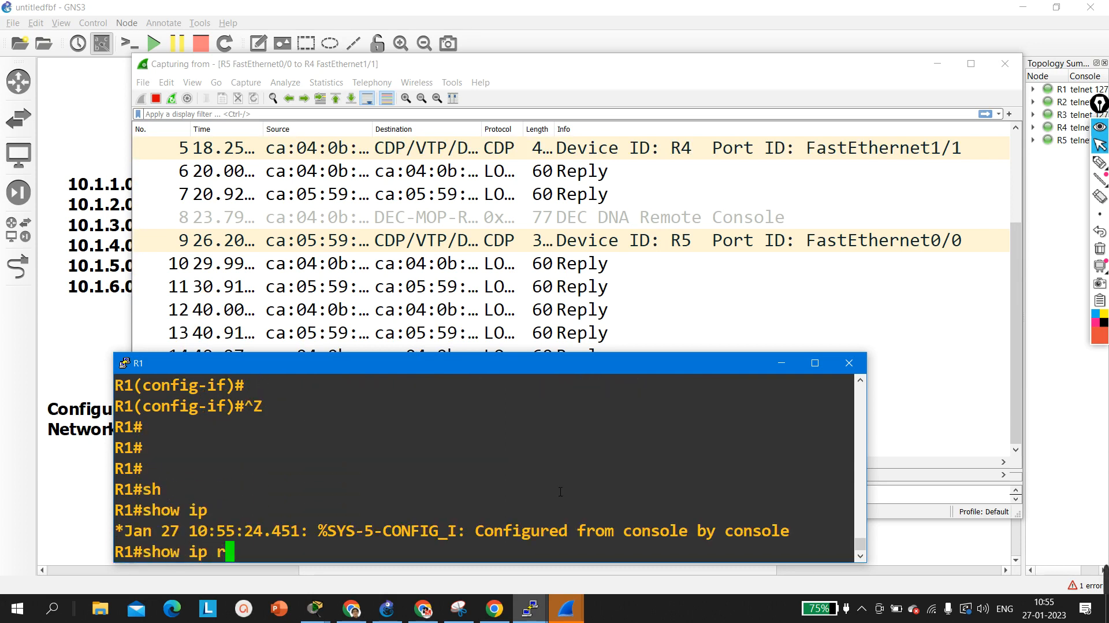
{"action": "key", "text": "Tab"}
{"action": "type", "text": "o"}
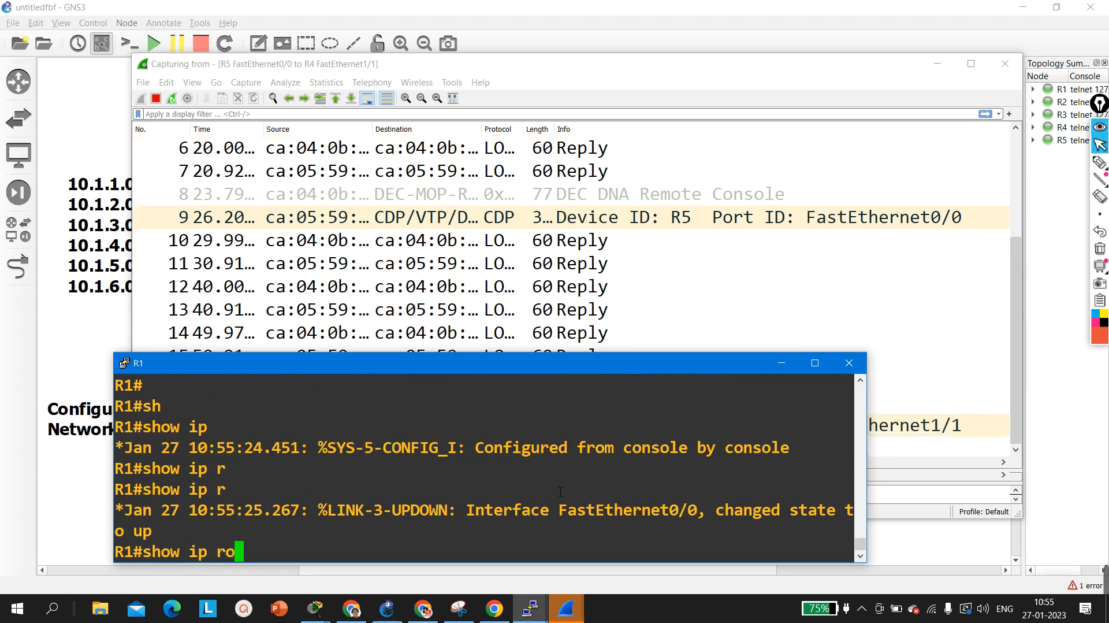
{"action": "key", "text": "Tab"}
{"action": "key", "text": "Return"}
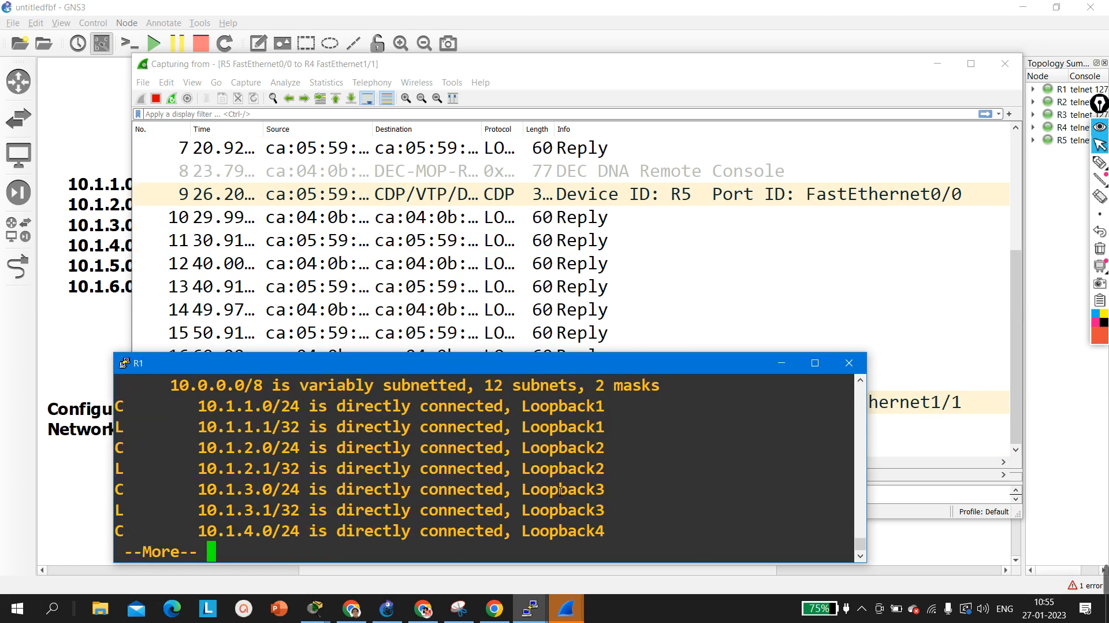
{"action": "scroll", "coordinate": [283, 454], "scroll_direction": "up", "scroll_amount": 2}
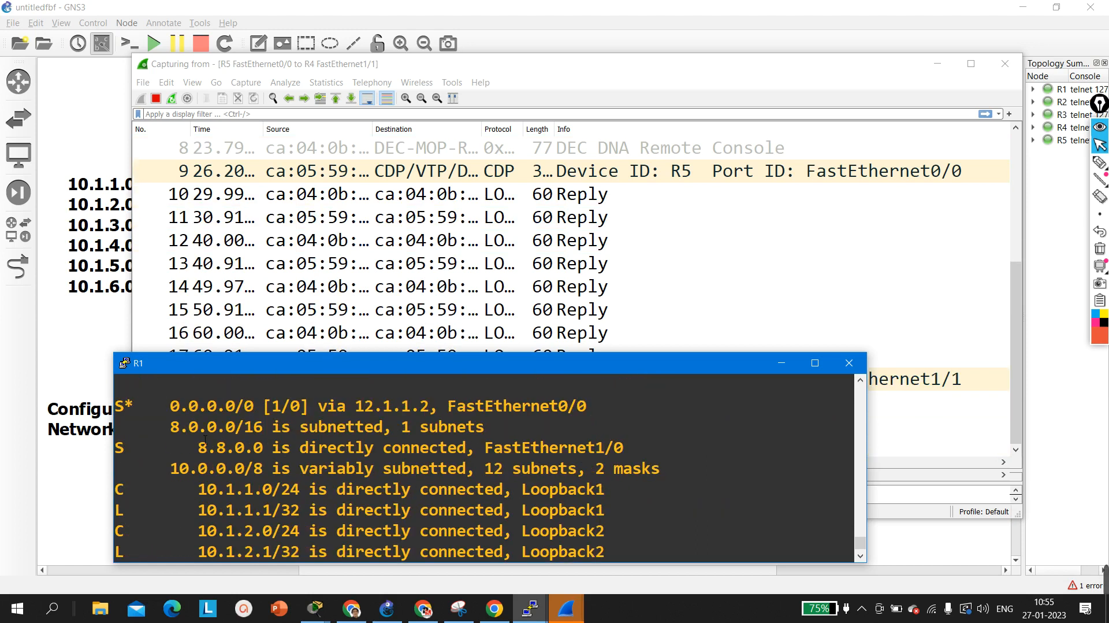
{"action": "left_click_drag", "start_coordinate": [174, 427], "coordinate": [327, 428]}
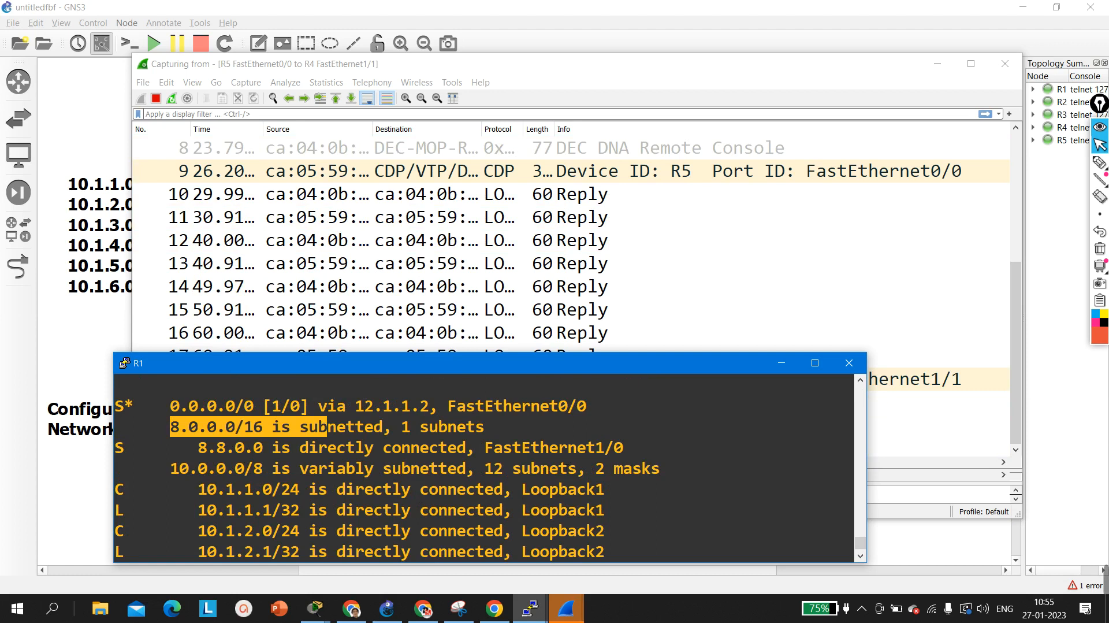
{"action": "scroll", "coordinate": [559, 469], "scroll_direction": "down", "scroll_amount": 2}
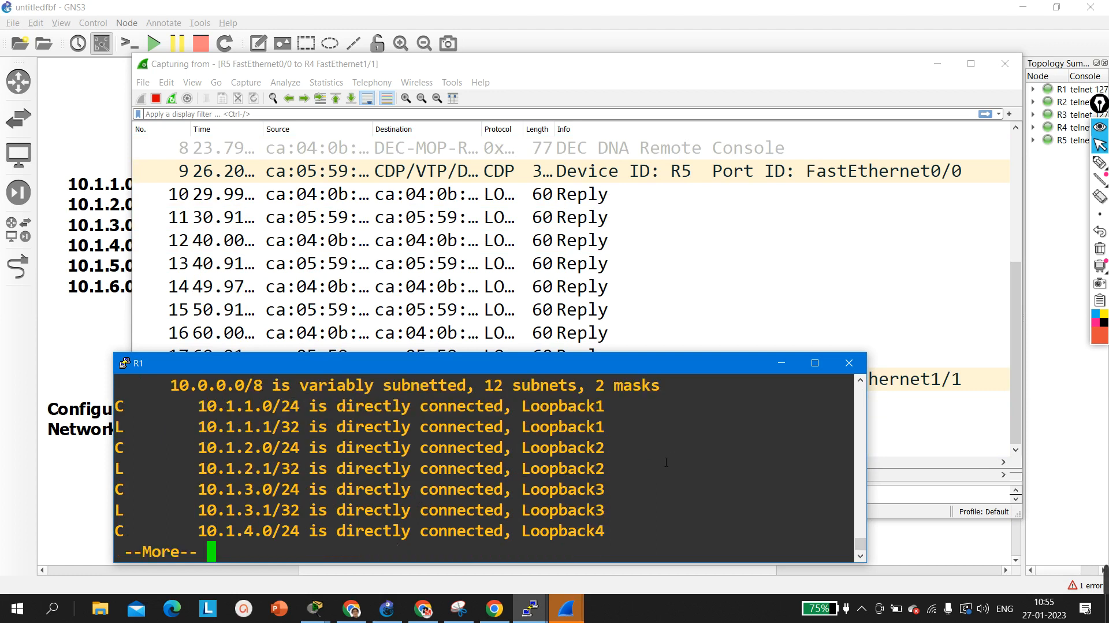
{"action": "key", "text": "ctrl+c"}
{"action": "key", "text": "Return"}
{"action": "key", "text": "Return"}
{"action": "key", "text": "Return"}
- Ping 5.5.5.5 again from the R1 console
{"action": "key", "text": "Up"}
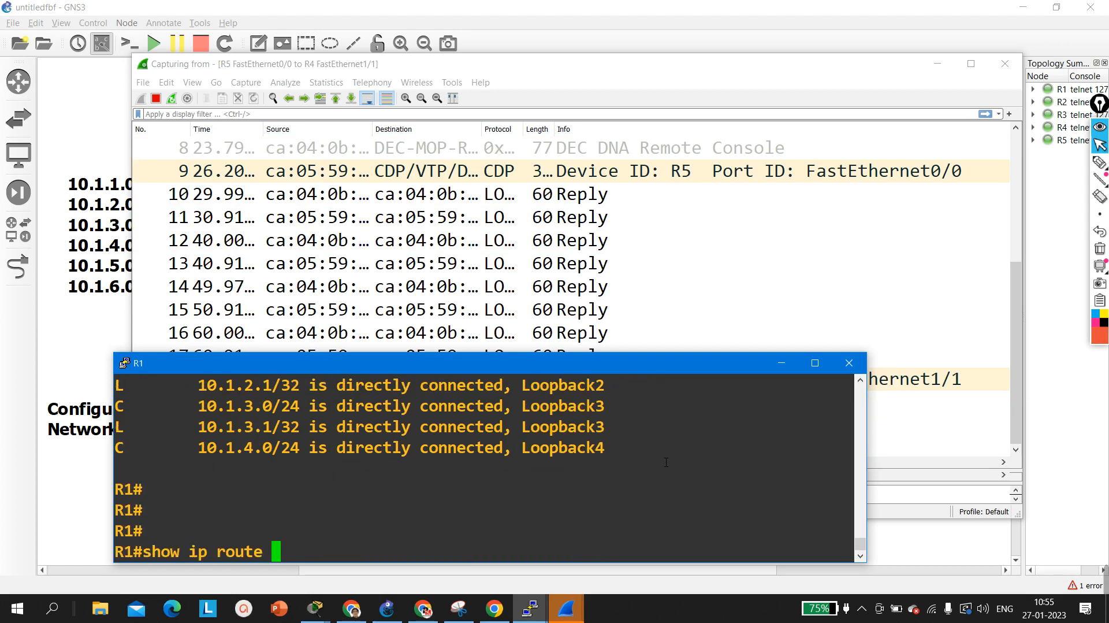
{"action": "key", "text": "Up"}
{"action": "key", "text": "Up"}
{"action": "key", "text": "Up"}
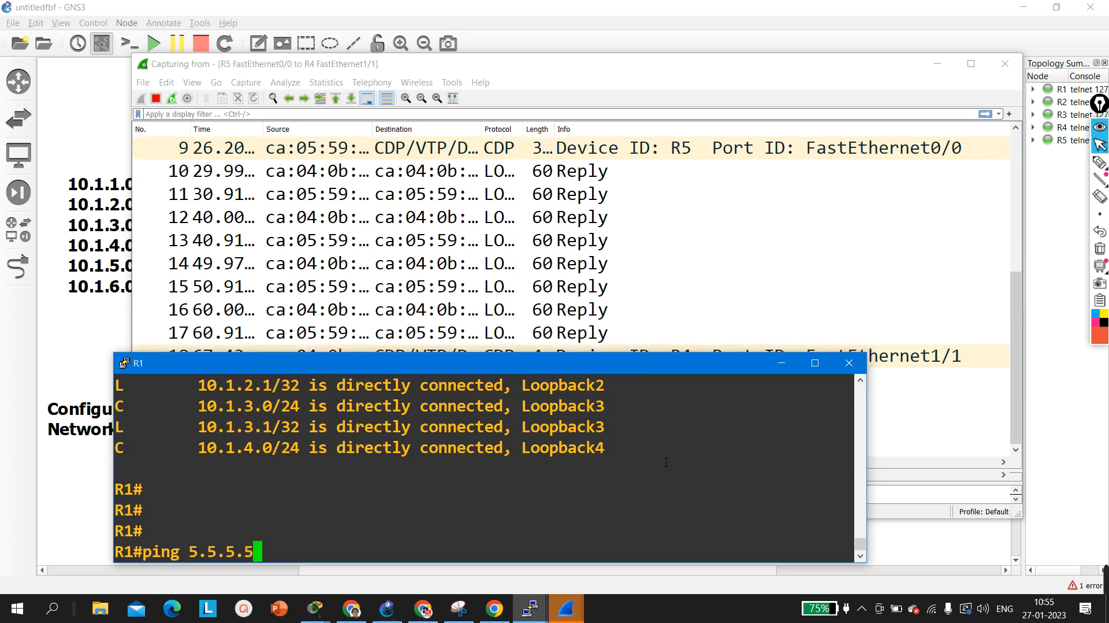
{"action": "key", "text": "Return"}
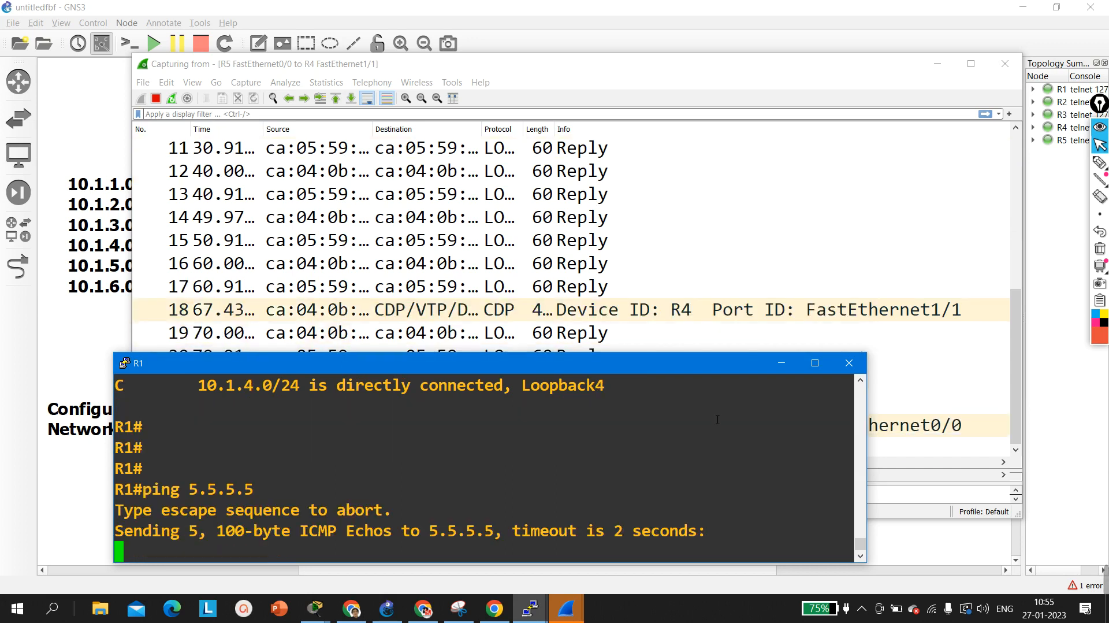
- Inspect the captured ping requests on the R5–R4 link, checking their source address against the topology
{"action": "left_click", "coordinate": [781, 363]}
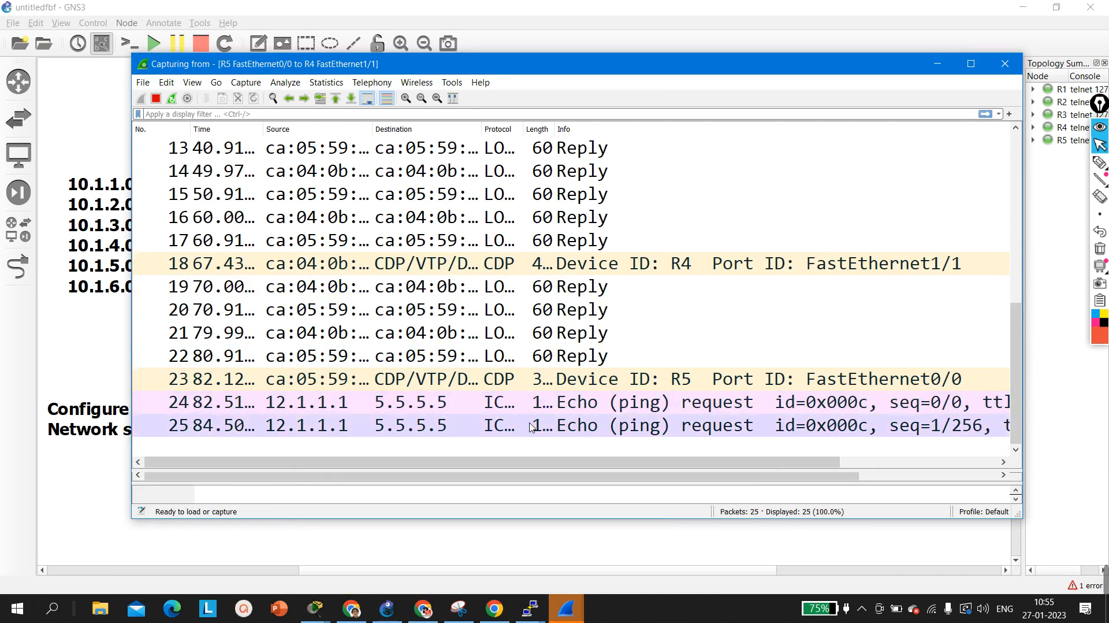
{"action": "left_click", "coordinate": [488, 380]}
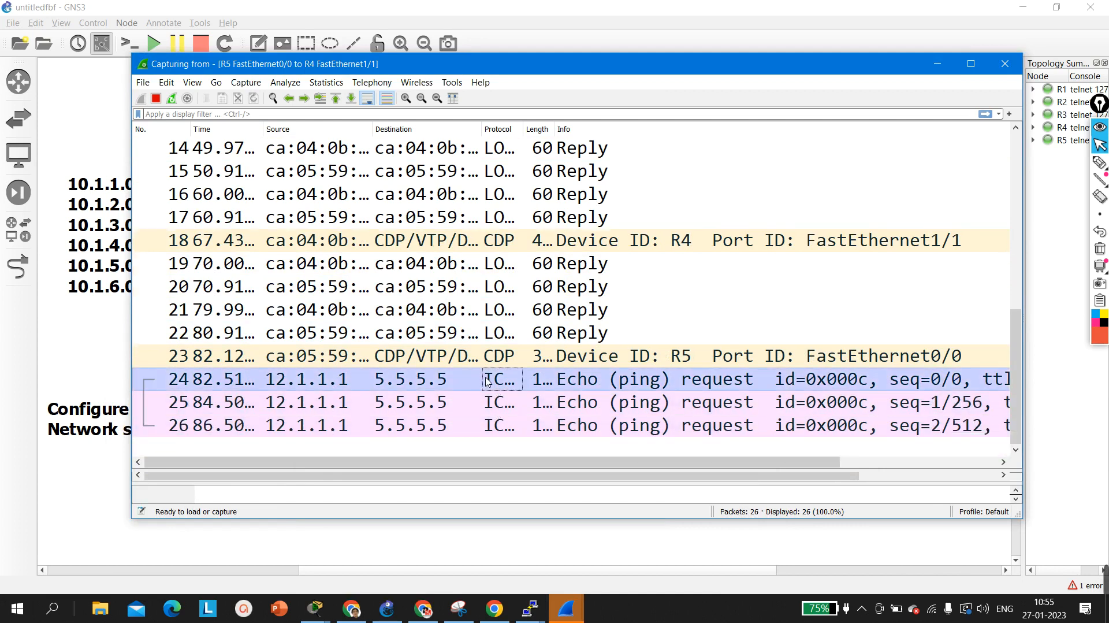
{"action": "left_click", "coordinate": [937, 70]}
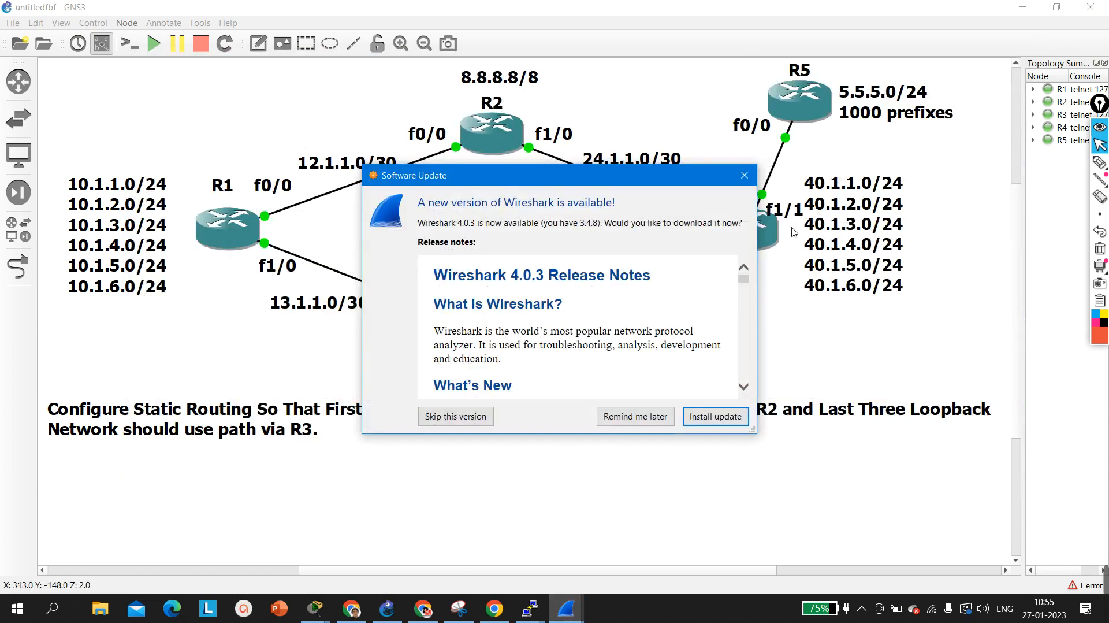
{"action": "left_click", "coordinate": [783, 173]}
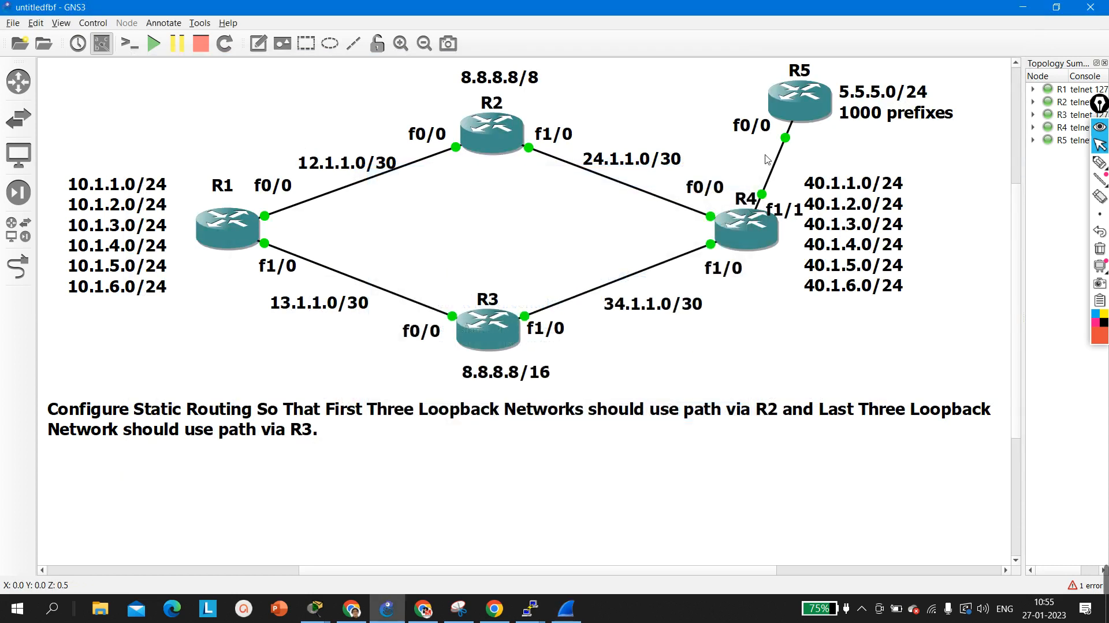
{"action": "left_click", "coordinate": [566, 607]}
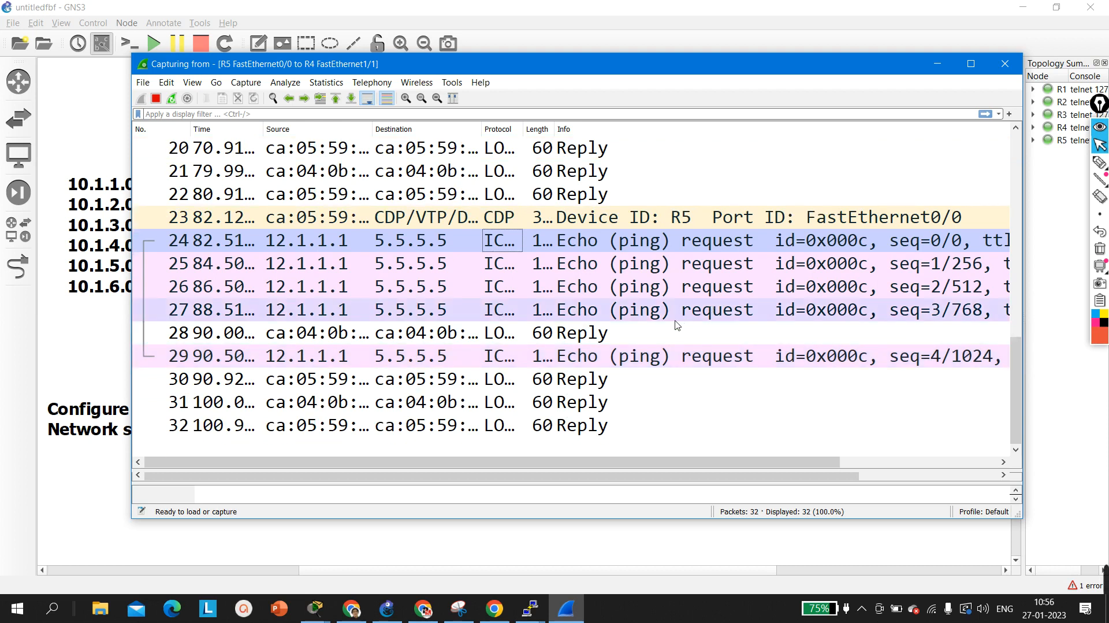
{"action": "left_click", "coordinate": [319, 244]}
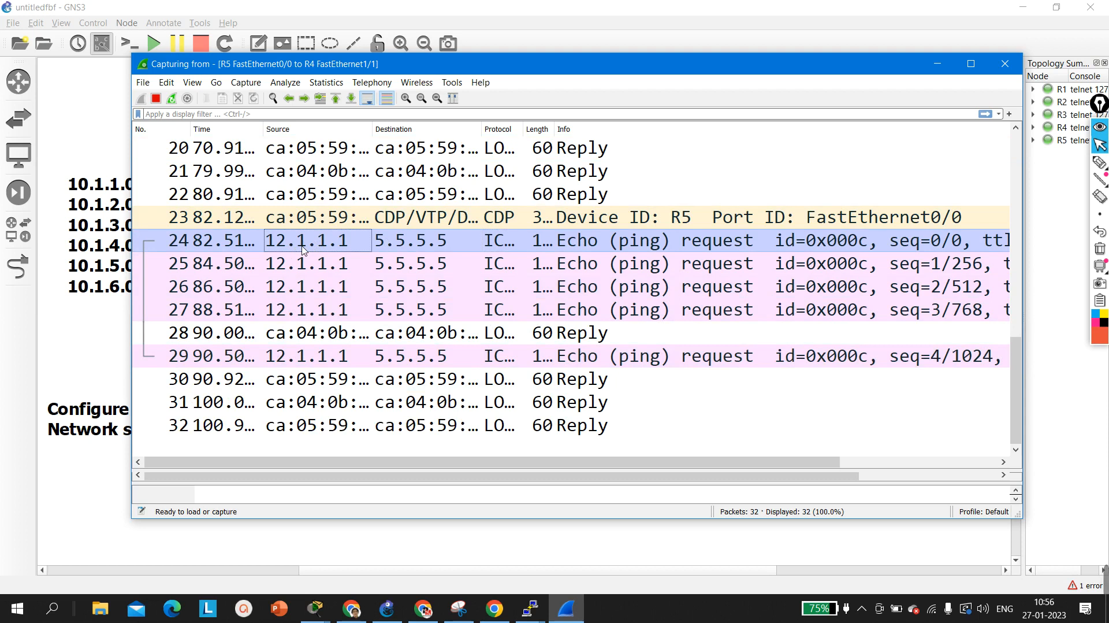
- Ping 5.5.5.5 from R1 with l1 as the source and check the packets in the R5–R4 capture
{"action": "left_click", "coordinate": [530, 608]}
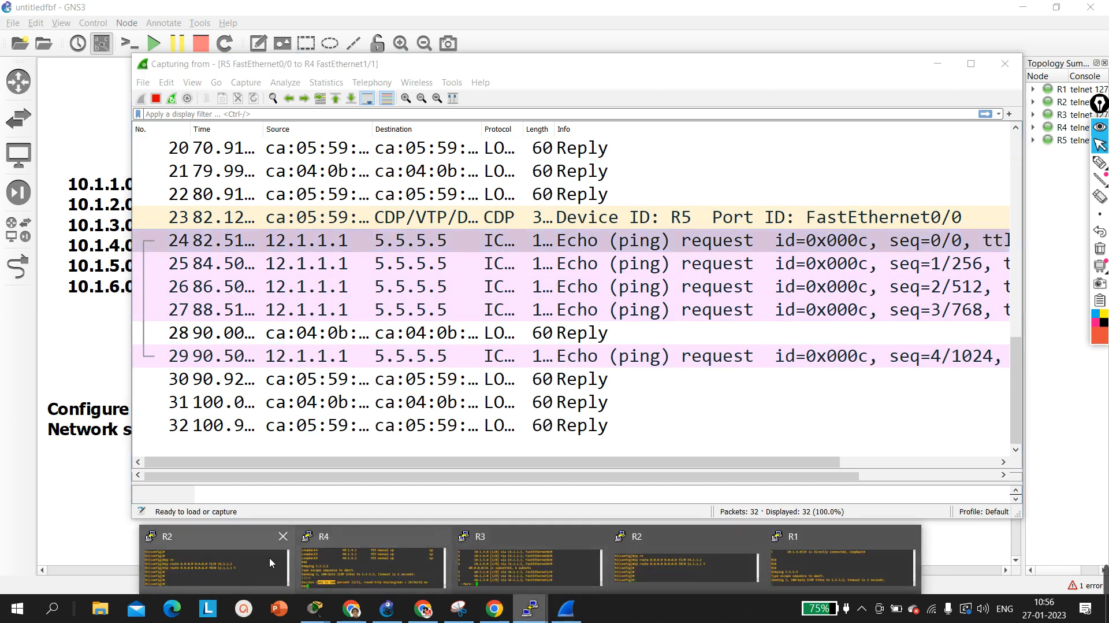
{"action": "left_click", "coordinate": [784, 583]}
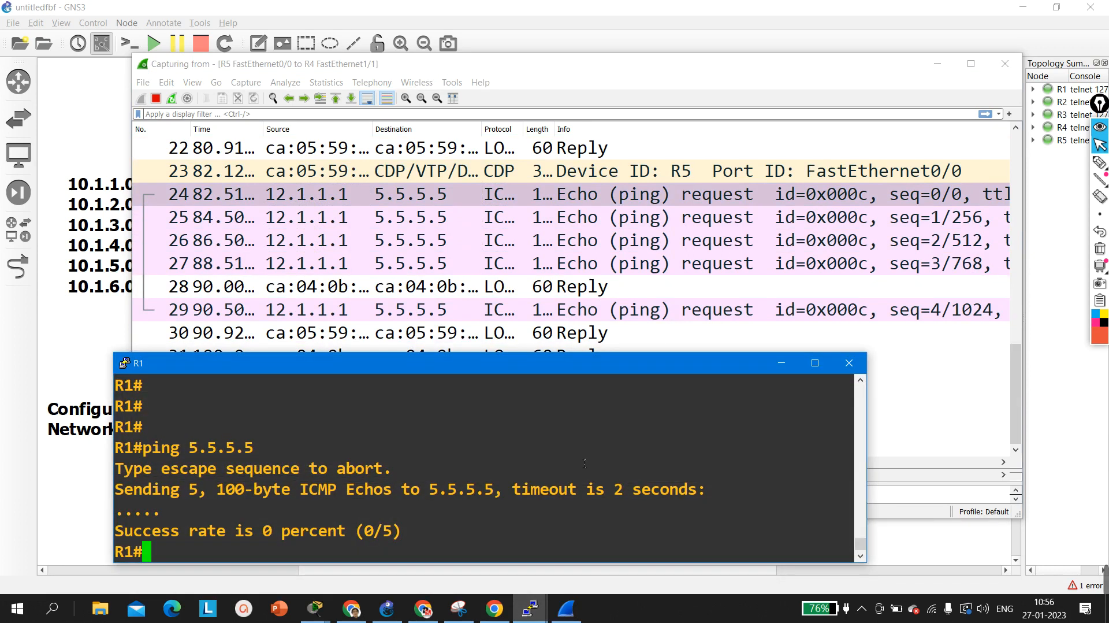
{"action": "key", "text": "Return"}
{"action": "key", "text": "Return"}
{"action": "key", "text": "Up"}
{"action": "type", "text": "so"}
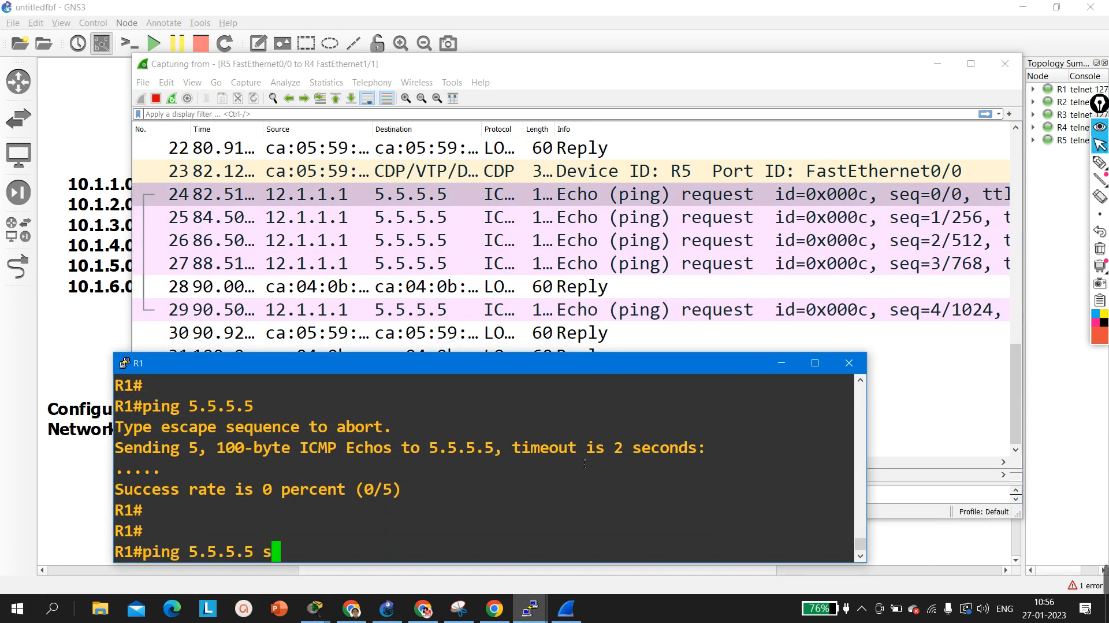
{"action": "key", "text": "Tab"}
{"action": "type", "text": "l1"}
{"action": "key", "text": "Return"}
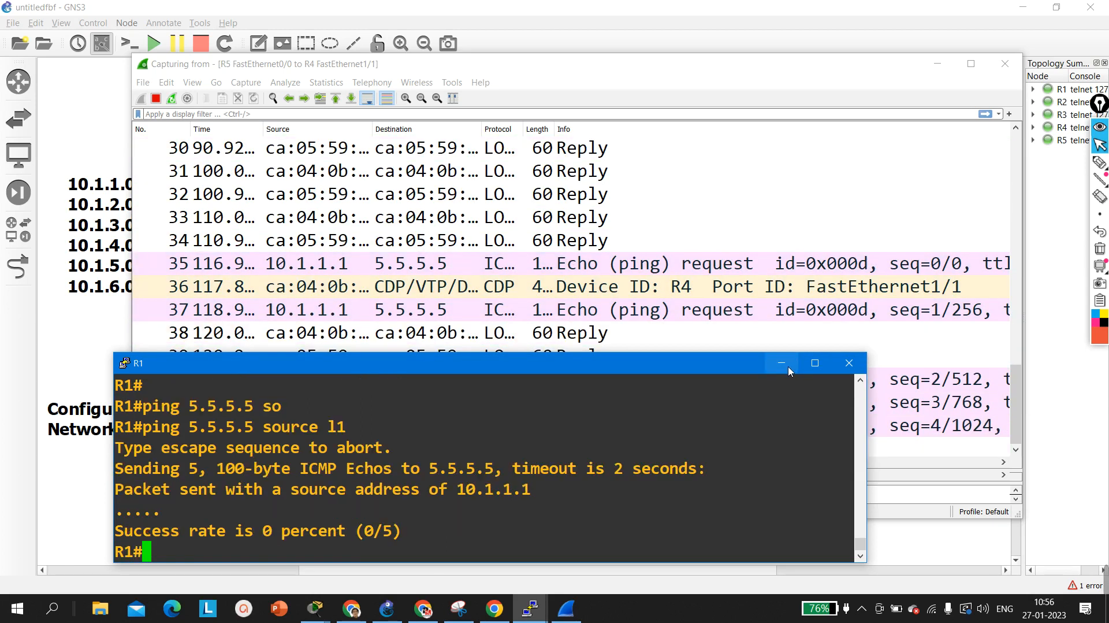
{"action": "left_click", "coordinate": [789, 370]}
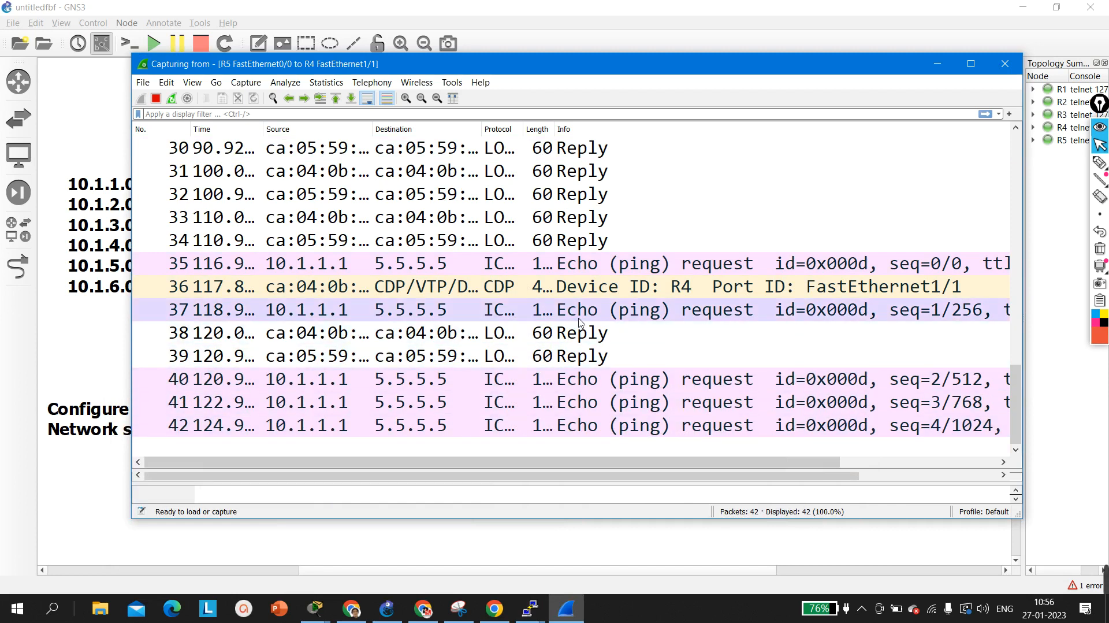
- Switch to the R4 console and enter global configuration mode
{"action": "left_click", "coordinate": [938, 63]}
{"action": "left_click", "coordinate": [530, 608]}
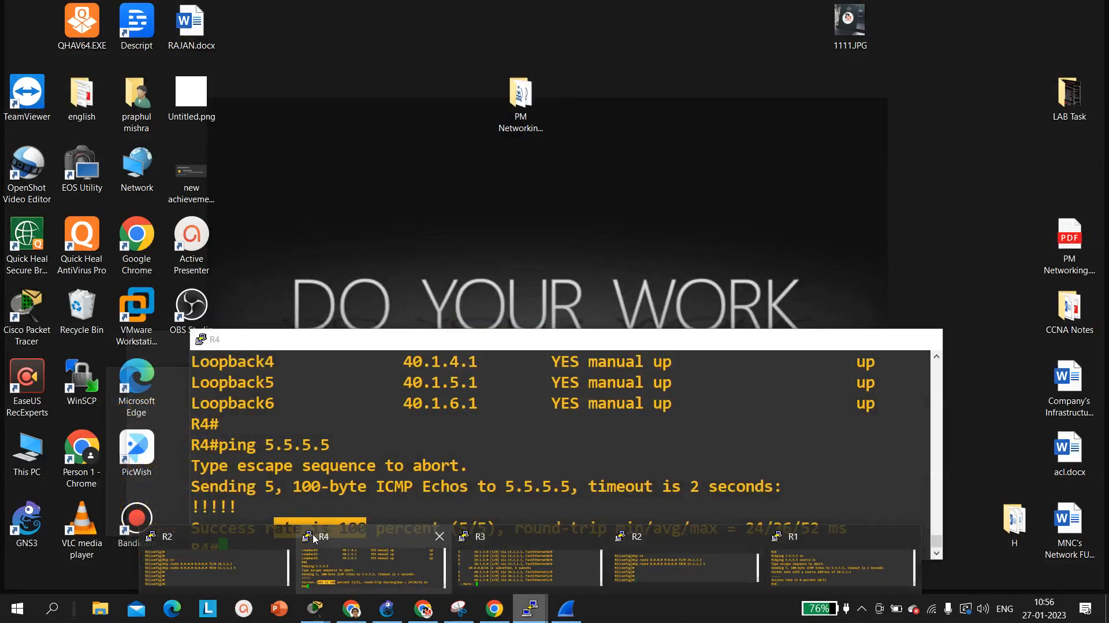
{"action": "left_click", "coordinate": [349, 555]}
{"action": "key", "text": "Return"}
{"action": "key", "text": "Return"}
{"action": "key", "text": "Return"}
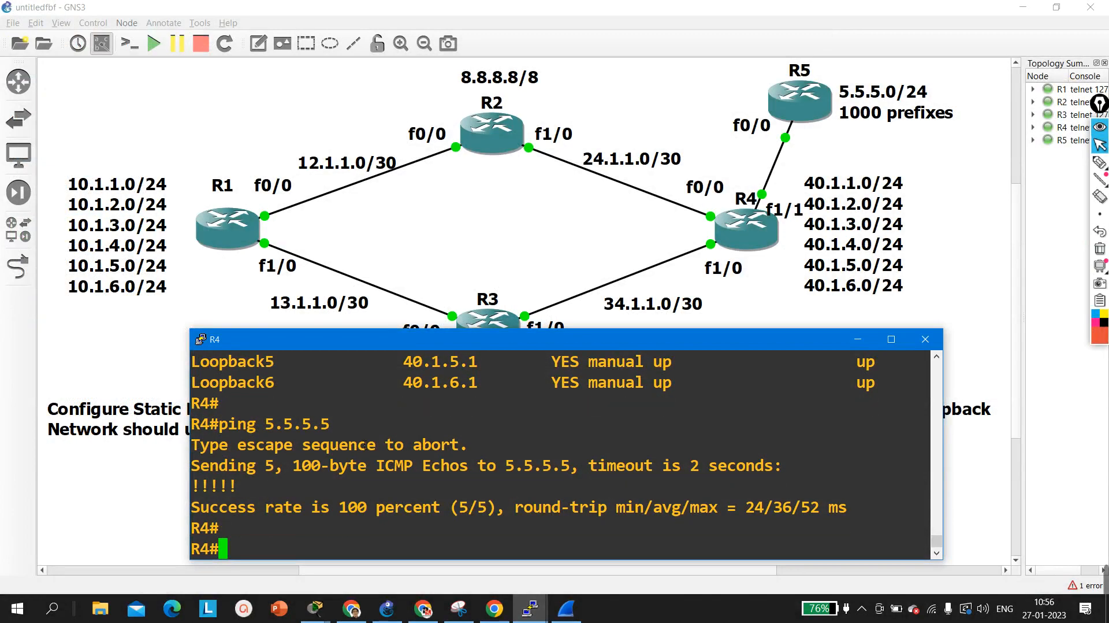
{"action": "type", "text": "conf"}
{"action": "key", "text": "Tab"}
{"action": "key", "text": "Return"}
{"action": "key", "text": "Return"}
{"action": "key", "text": "Return"}
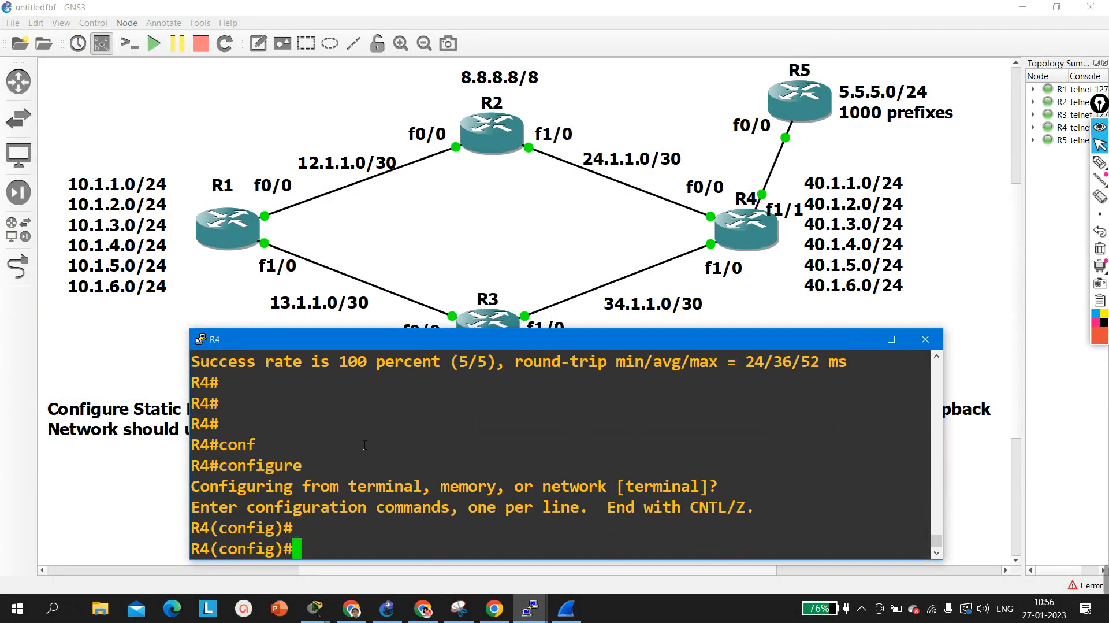
- Create access list 10 on R4 permitting 10.1.1.0 with wildcard mask 0.0.0.255
{"action": "type", "text": "acc"}
{"action": "key", "text": "Tab"}
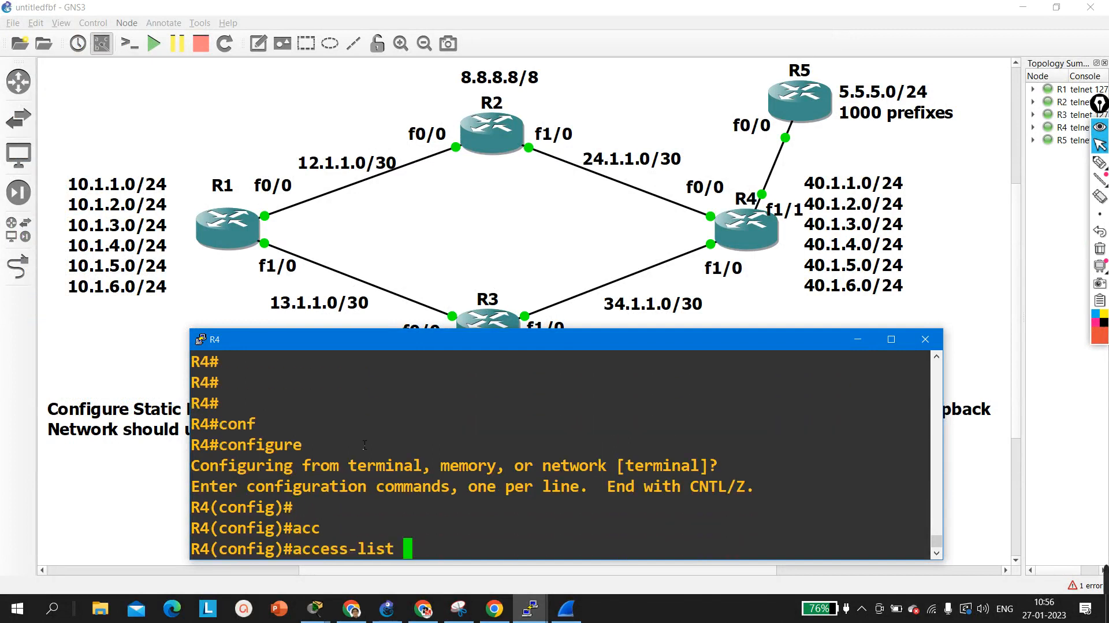
{"action": "type", "text": "10 per"}
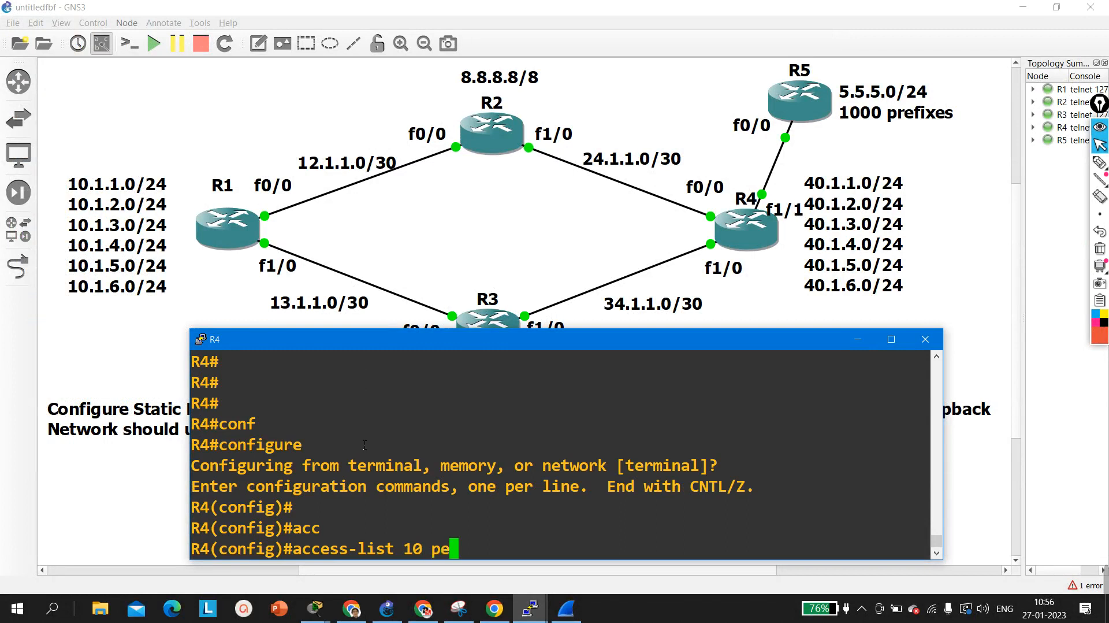
{"action": "key", "text": "Tab"}
{"action": "type", "text": "10.1"}
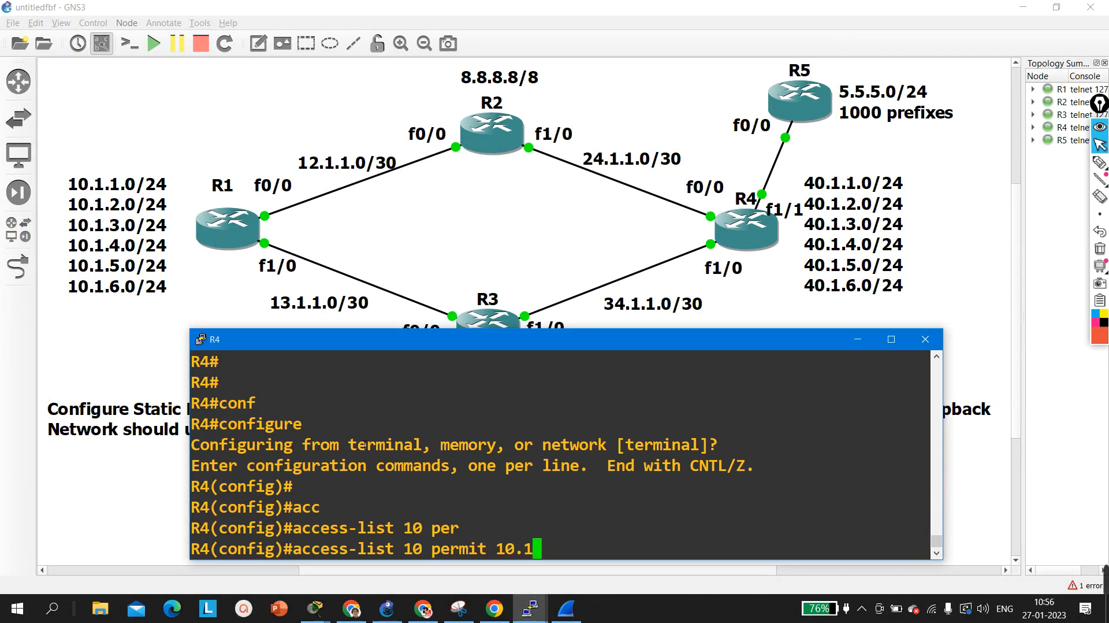
{"action": "type", "text": ".1."}
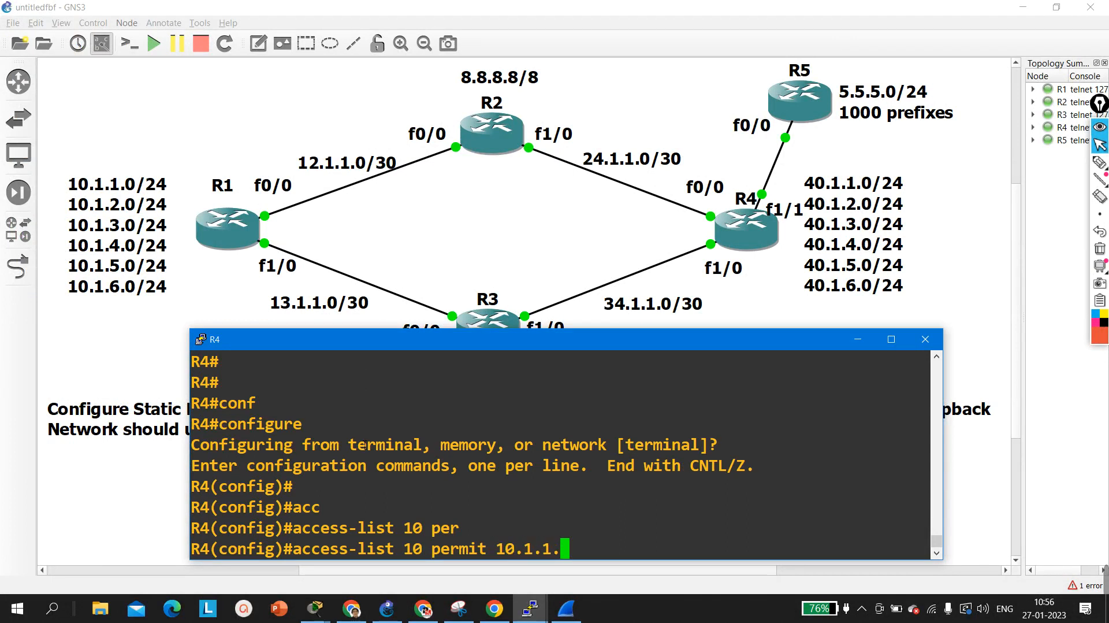
{"action": "type", "text": "0 0."}
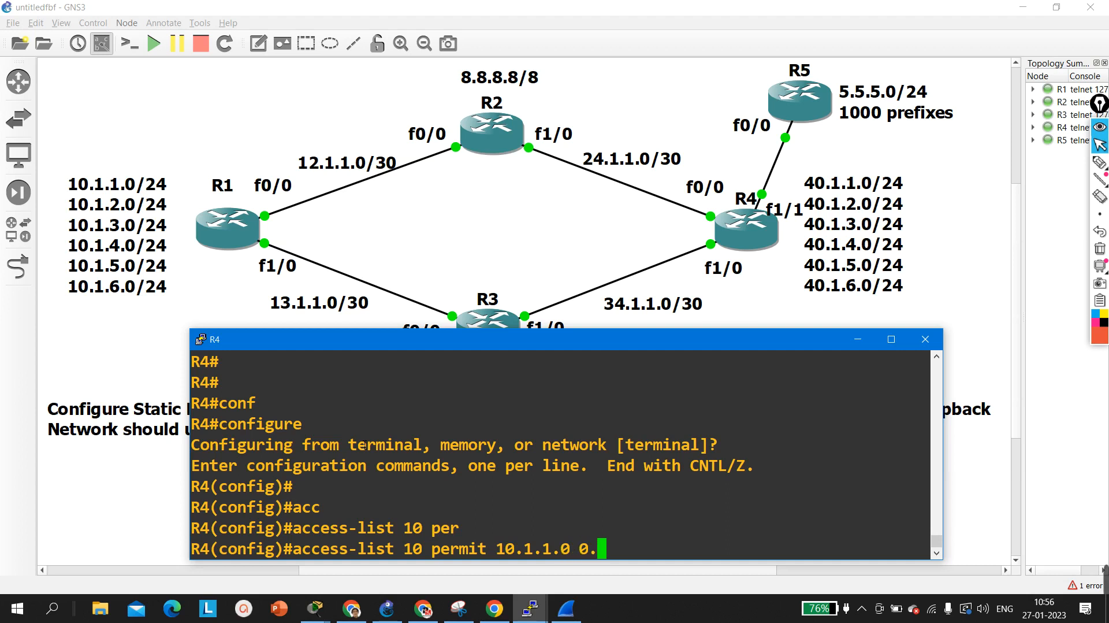
{"action": "type", "text": "0.0.255"}
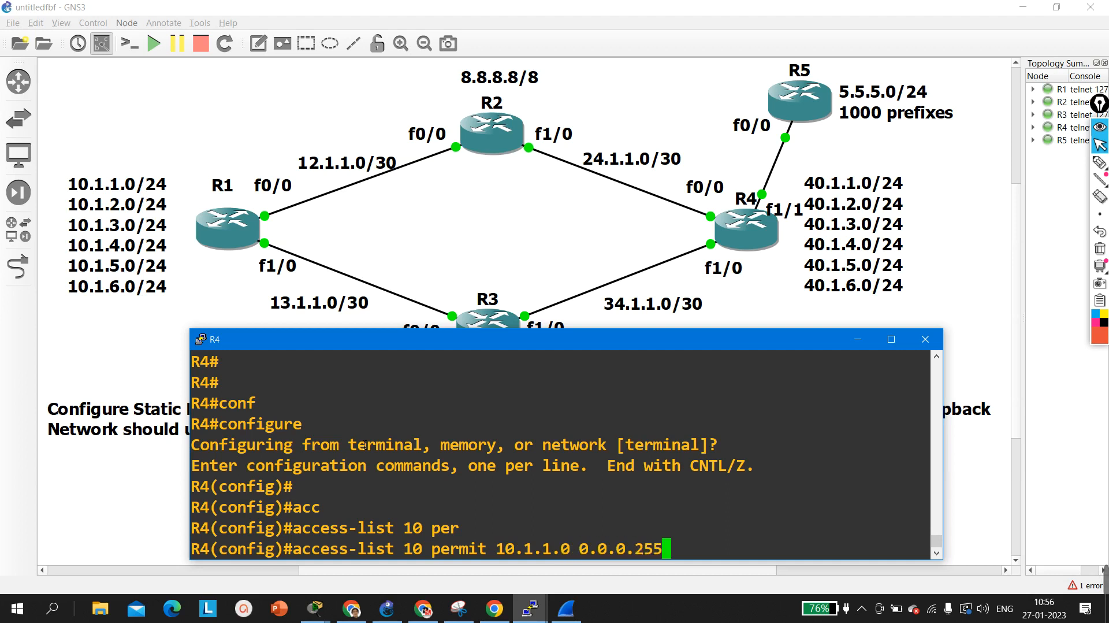
{"action": "key", "text": "Return"}
{"action": "key", "text": "Return"}
{"action": "key", "text": "Return"}
- Configure R4's interface f0/0 as a NAT inside interface
{"action": "type", "text": "in"}
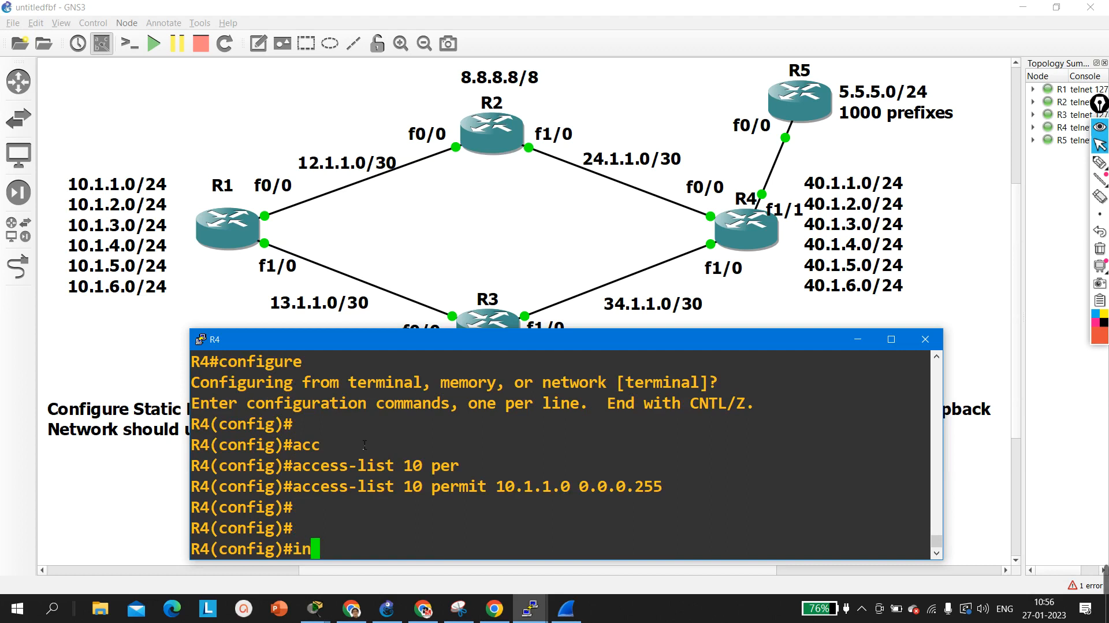
{"action": "type", "text": "t f0/0"}
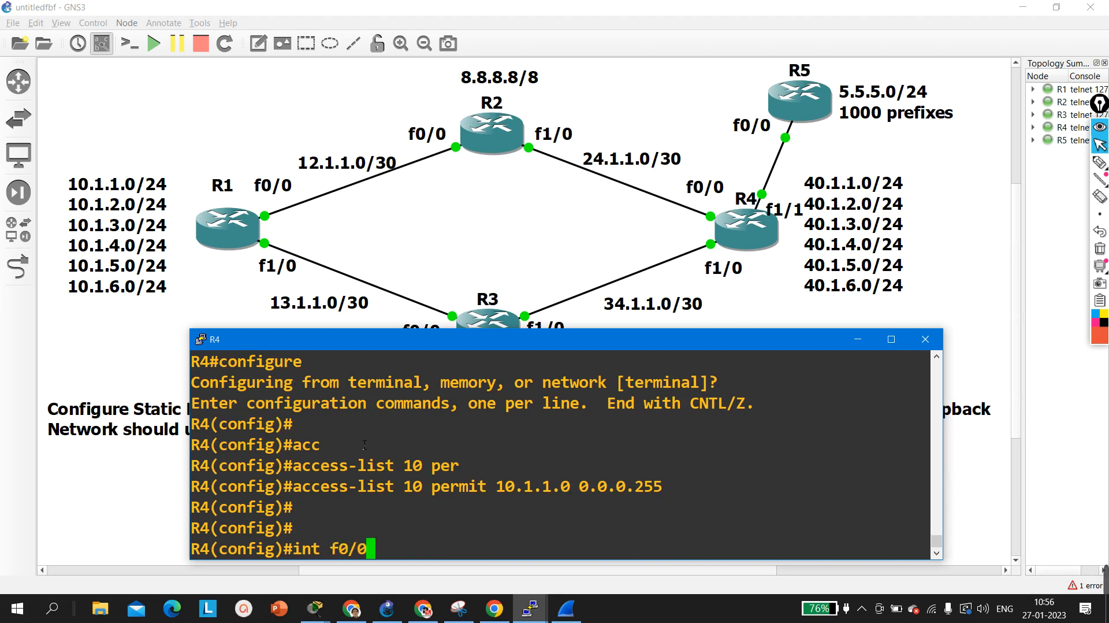
{"action": "key", "text": "Return"}
{"action": "type", "text": "ip mna"}
{"action": "key", "text": "Tab"}
{"action": "key", "text": "BackSpace"}
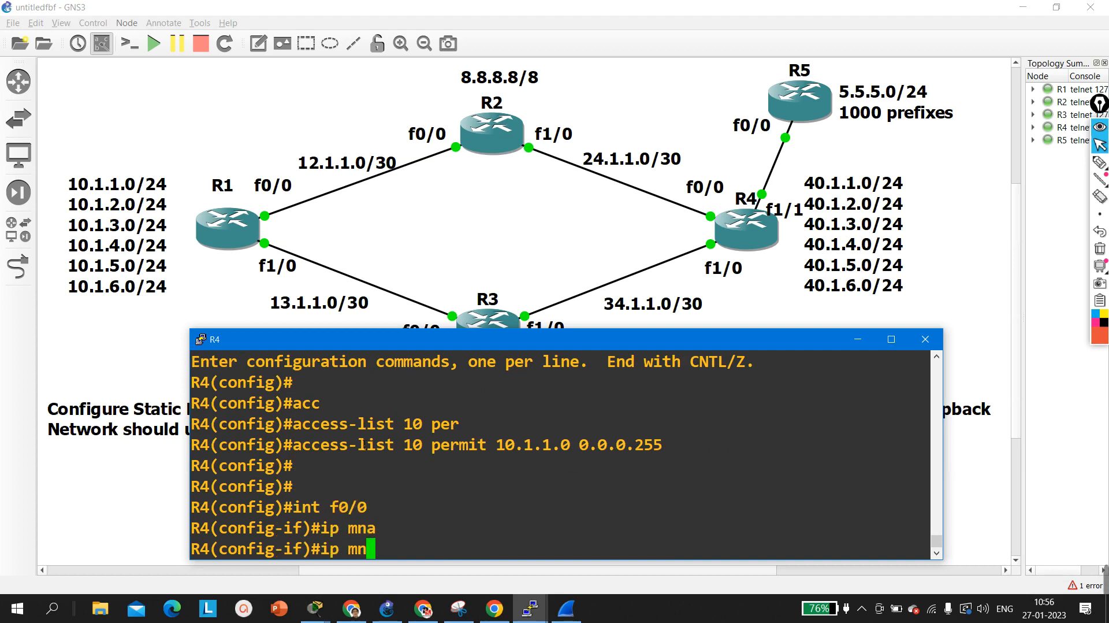
{"action": "key", "text": "BackSpace"}
{"action": "key", "text": "BackSpace"}
{"action": "type", "text": "na"}
{"action": "key", "text": "Tab"}
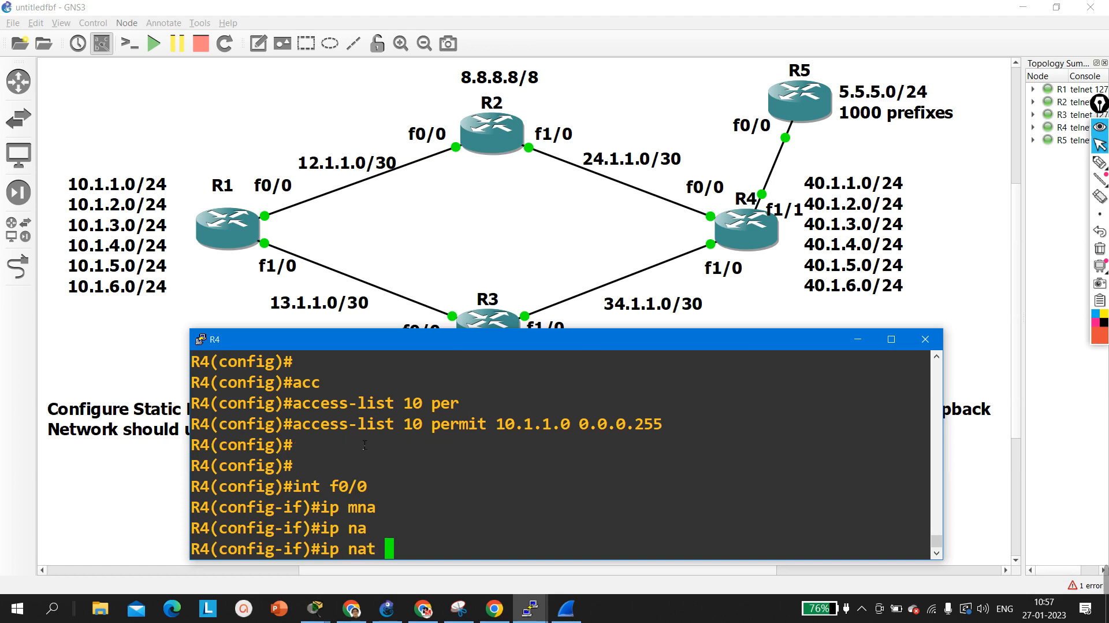
{"action": "type", "text": "ins"}
{"action": "key", "text": "Tab"}
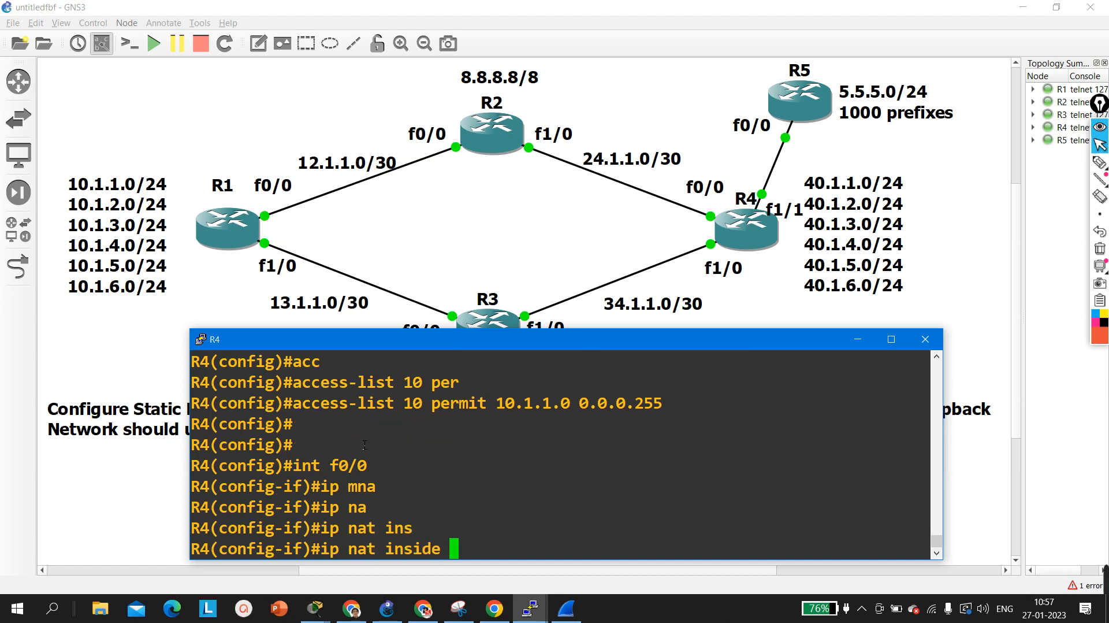
{"action": "key", "text": "Return"}
- Configure R4's interface f1/0 as NAT inside and return to global configuration mode
{"action": "type", "text": "int "}
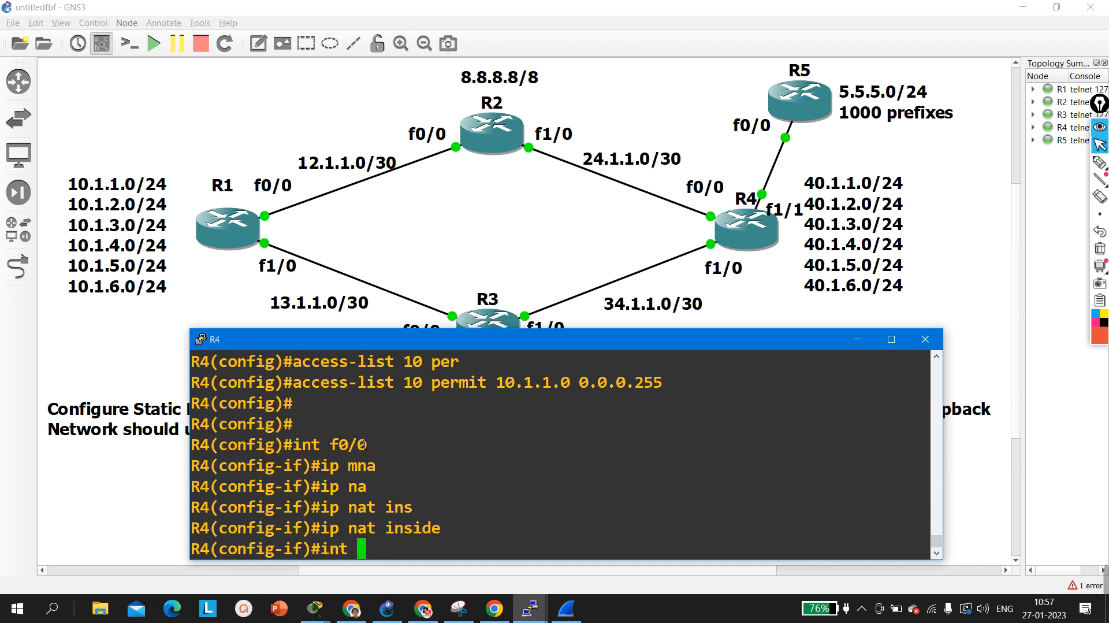
{"action": "type", "text": "f1/0"}
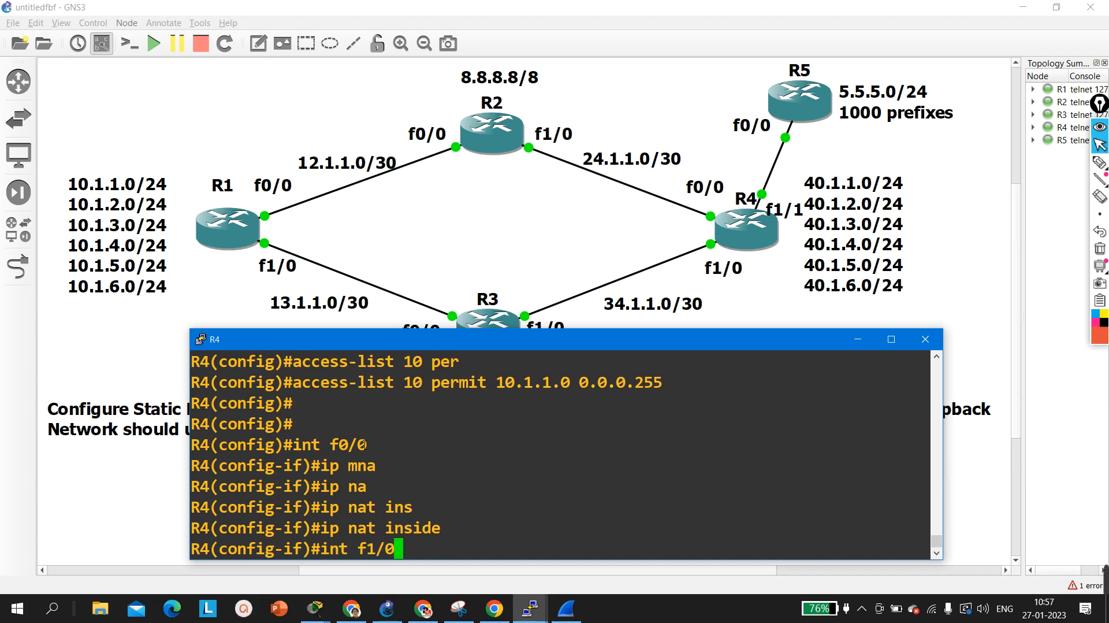
{"action": "key", "text": "Return"}
{"action": "type", "text": "ip "}
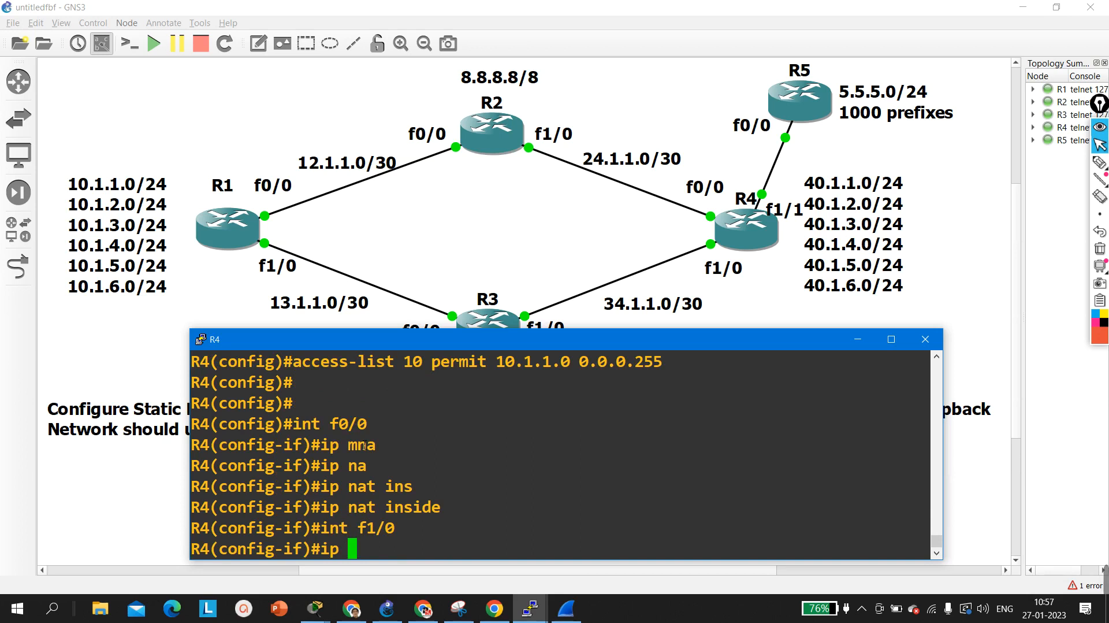
{"action": "type", "text": "na"}
{"action": "key", "text": "Tab"}
{"action": "type", "text": "in"}
{"action": "key", "text": "Tab"}
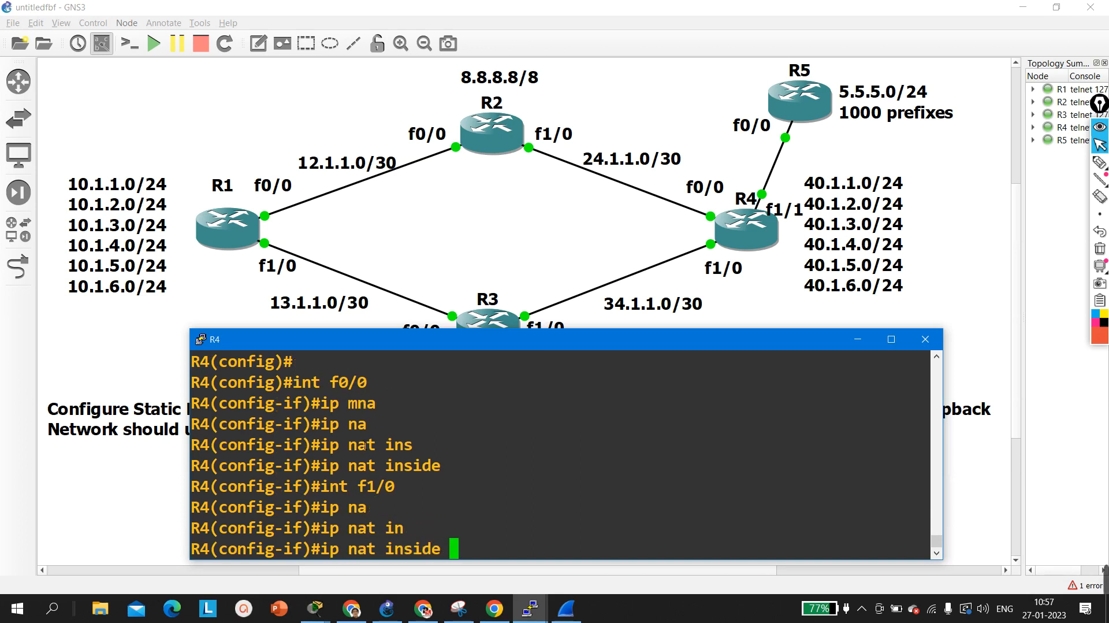
{"action": "key", "text": "Return"}
{"action": "type", "text": "ex"}
{"action": "key", "text": "Return"}
- Configure R4's interface f1/1 as NAT outside and return to global configuration mode
{"action": "type", "text": "int "}
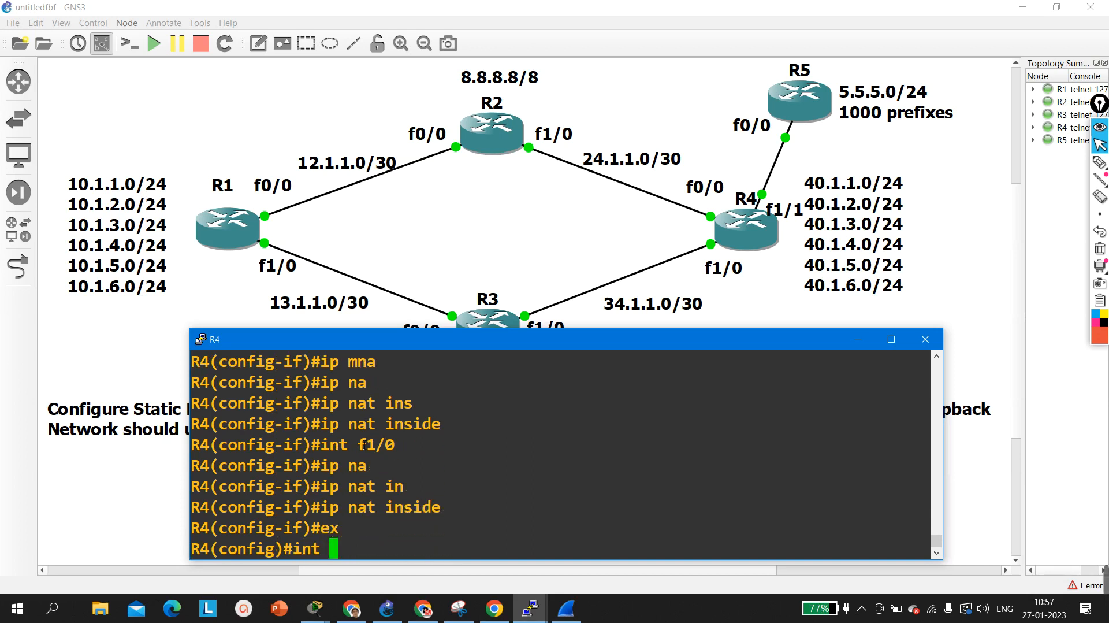
{"action": "type", "text": "f1/1"}
{"action": "key", "text": "Return"}
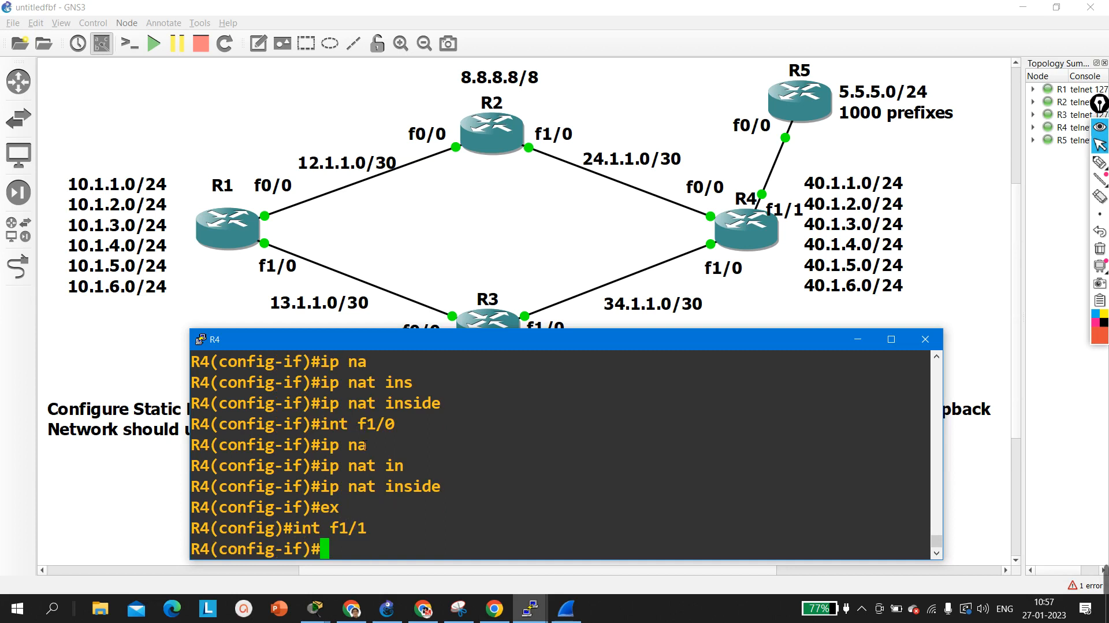
{"action": "type", "text": "ip na"}
{"action": "key", "text": "Tab"}
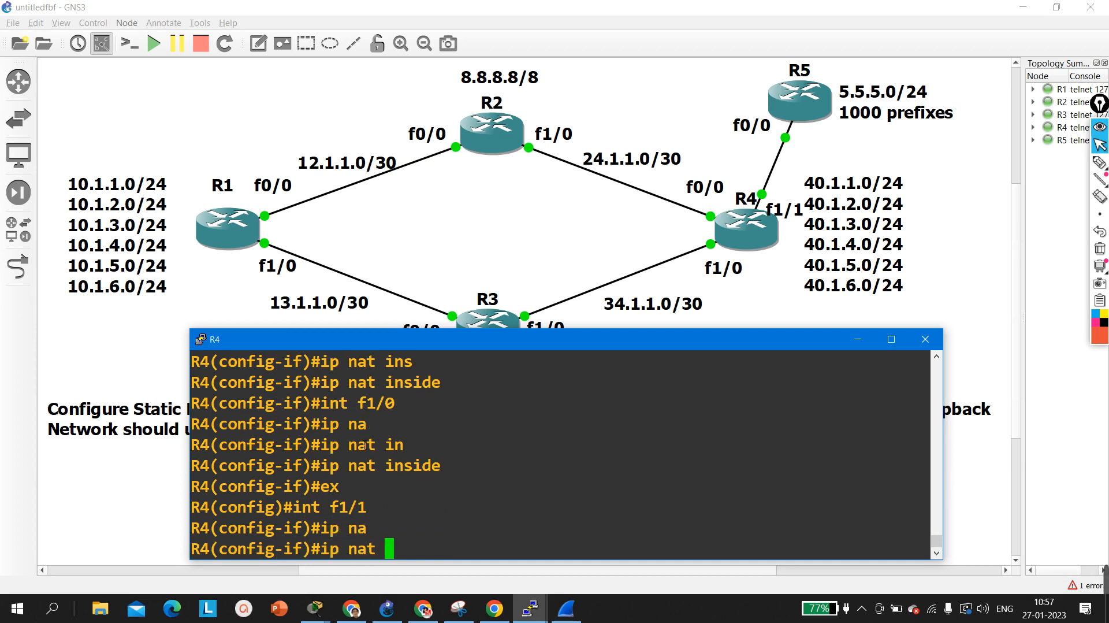
{"action": "type", "text": "ou"}
{"action": "key", "text": "Tab"}
{"action": "key", "text": "Return"}
{"action": "key", "text": "Return"}
{"action": "key", "text": "Return"}
{"action": "type", "text": "e"}
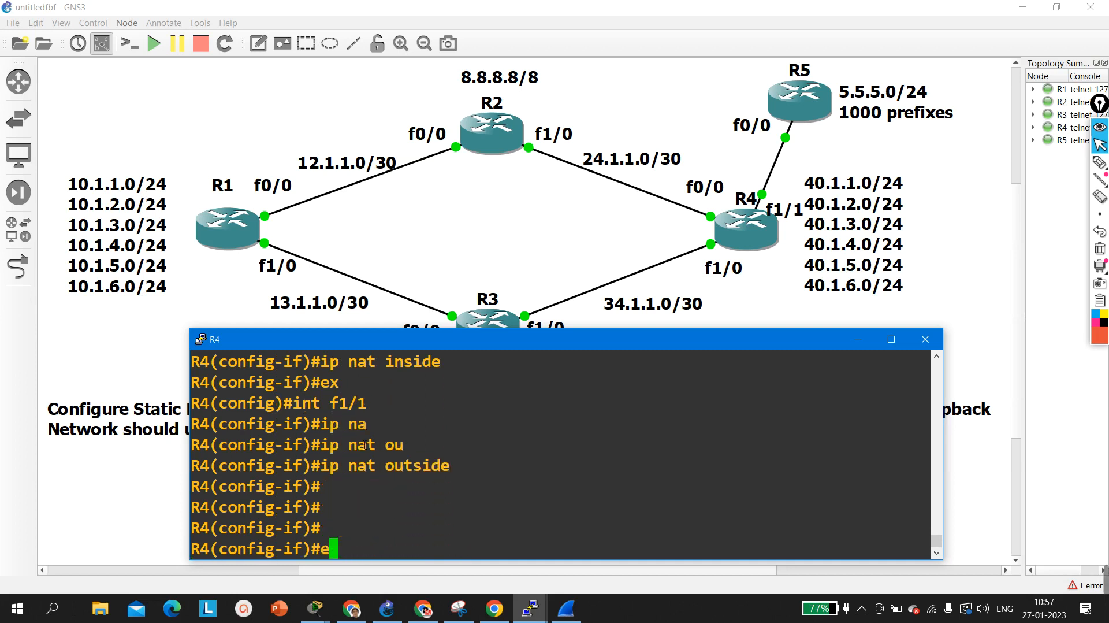
{"action": "type", "text": "x"}
{"action": "key", "text": "Return"}
- Enable NAT on R4 for inside source list 10 through interface f1/1 with overload
{"action": "type", "text": "ip na"}
{"action": "key", "text": "Tab"}
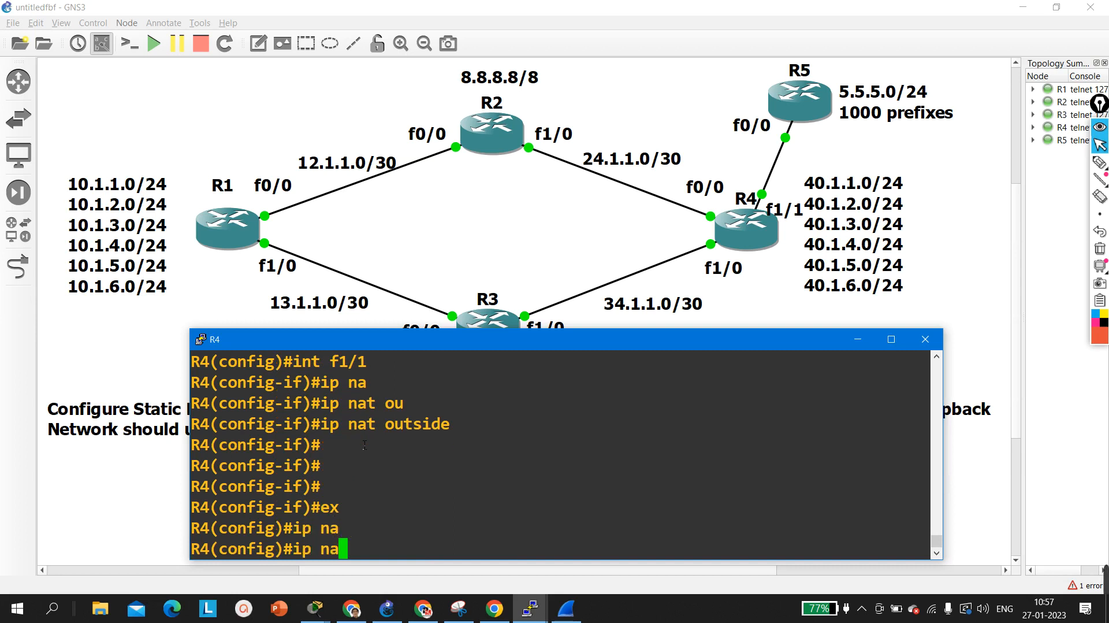
{"action": "type", "text": "t"}
{"action": "key", "text": "Tab"}
{"action": "type", "text": "in"}
{"action": "key", "text": "Tab"}
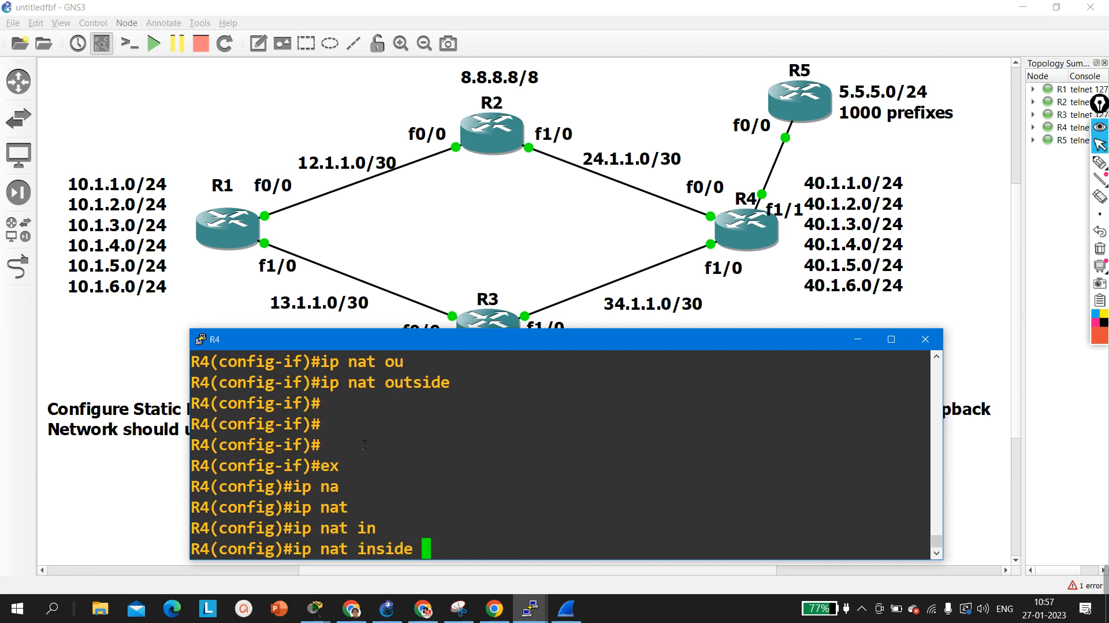
{"action": "type", "text": "s"}
{"action": "key", "text": "Tab"}
{"action": "type", "text": "l"}
{"action": "key", "text": "Tab"}
{"action": "type", "text": "1"}
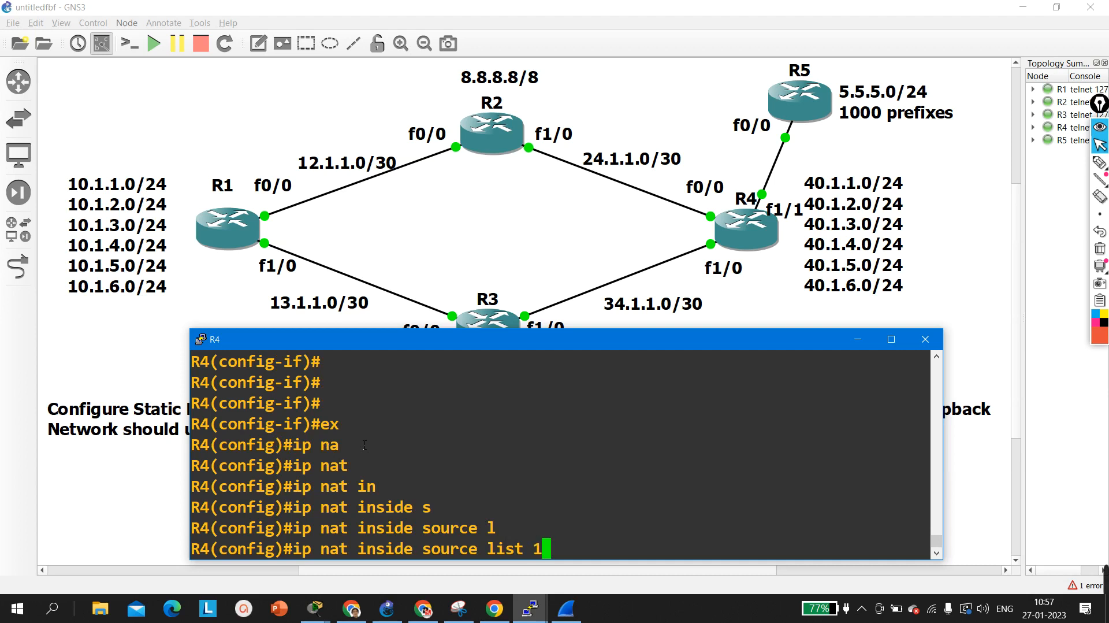
{"action": "type", "text": "0 int"}
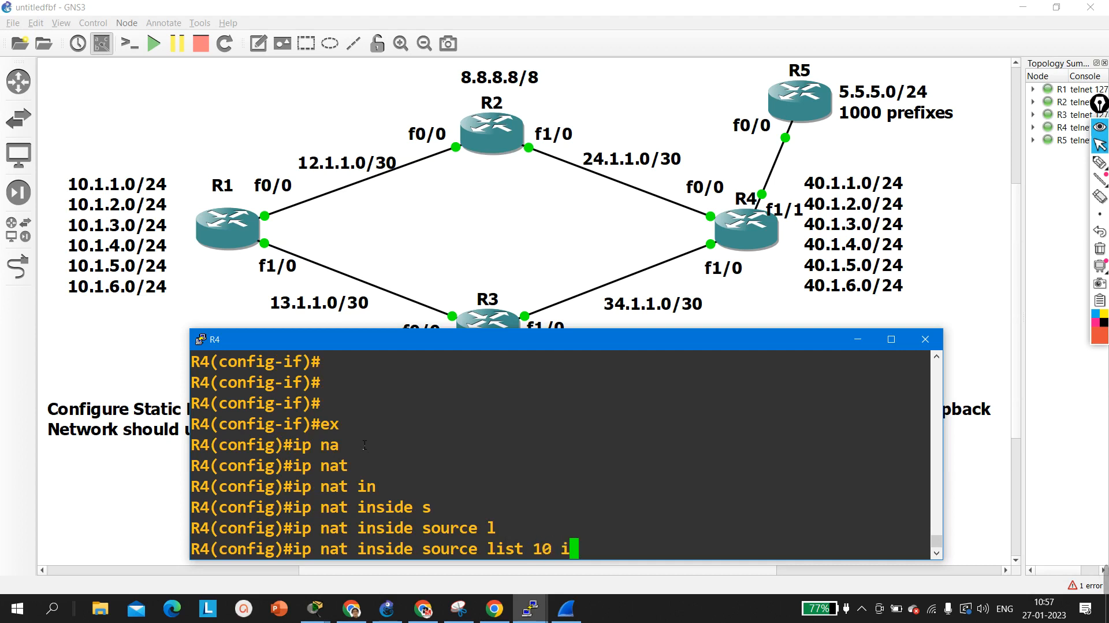
{"action": "key", "text": "Tab"}
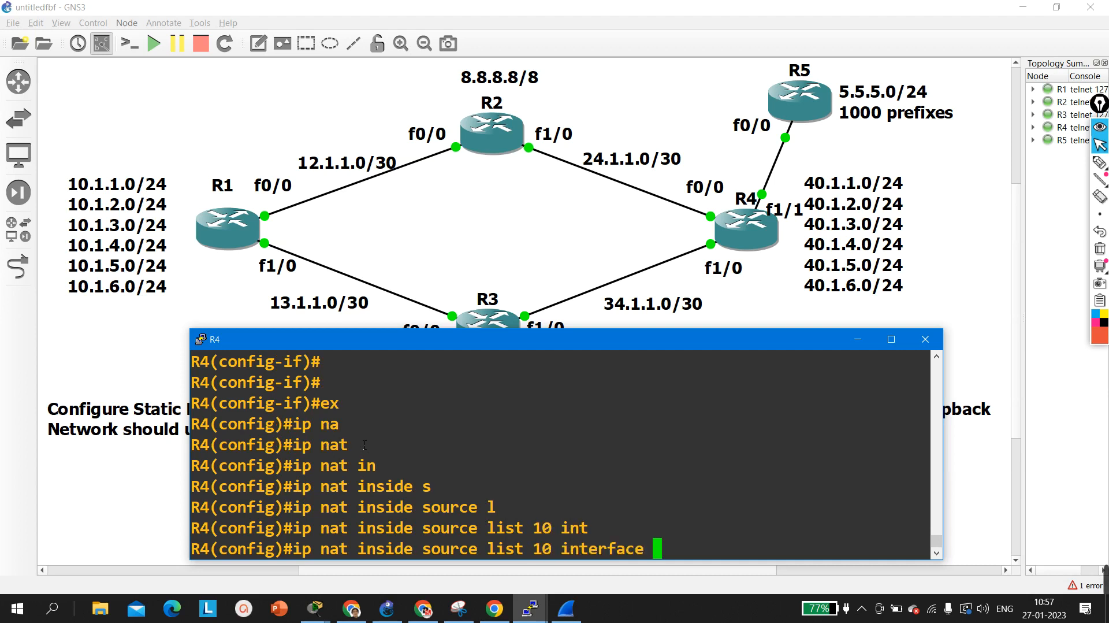
{"action": "type", "text": "f1/1"}
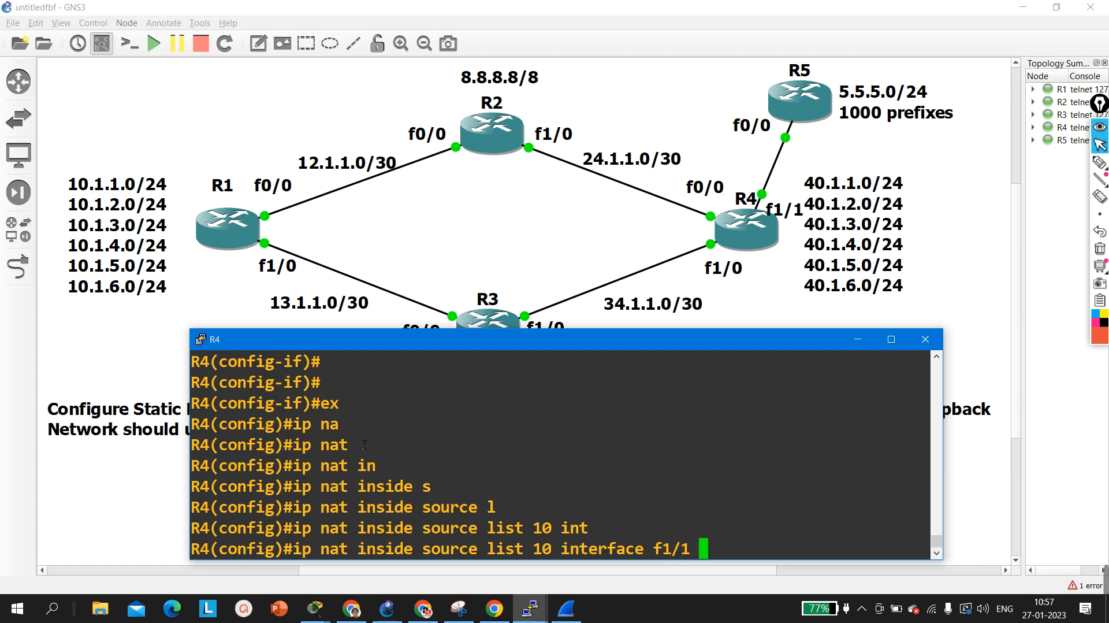
{"action": "type", "text": " ov"}
{"action": "key", "text": "Tab"}
{"action": "key", "text": "Return"}
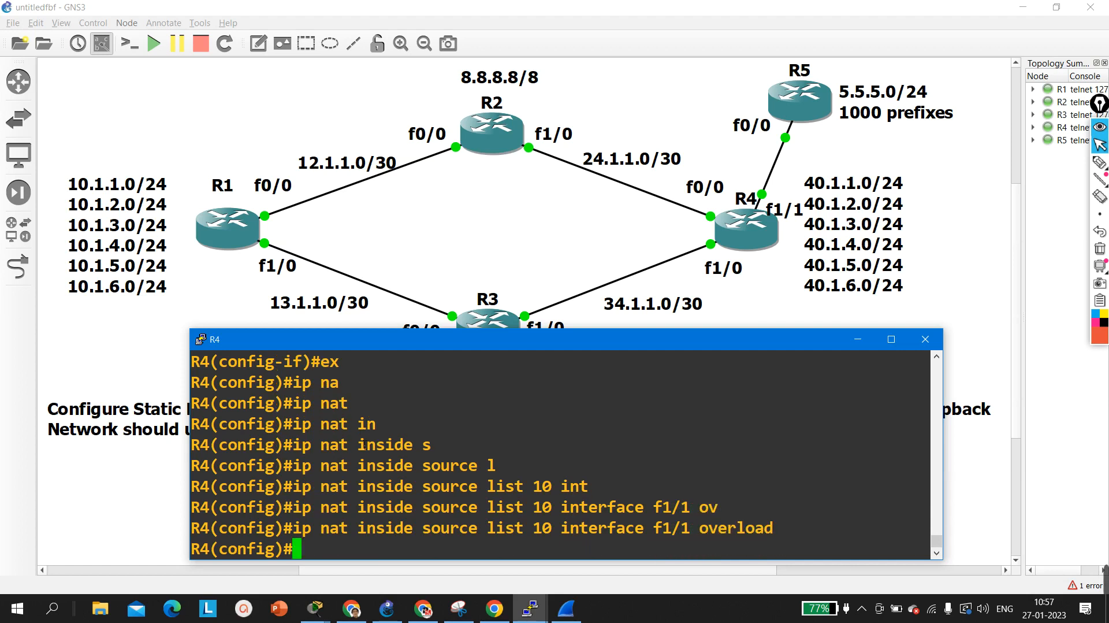
- Switch to the R5–R4 capture in Wireshark and review the source address of the earlier ping requests and the latest packets
{"action": "left_click", "coordinate": [857, 339]}
{"action": "left_click", "coordinate": [565, 608]}
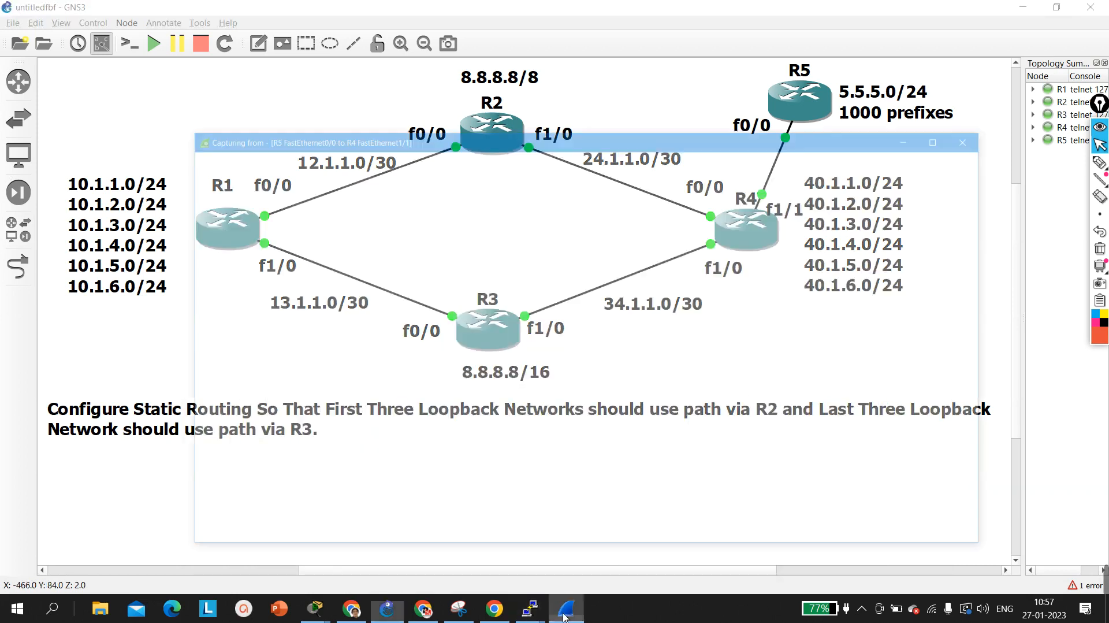
{"action": "scroll", "coordinate": [494, 327], "scroll_direction": "up", "scroll_amount": 2}
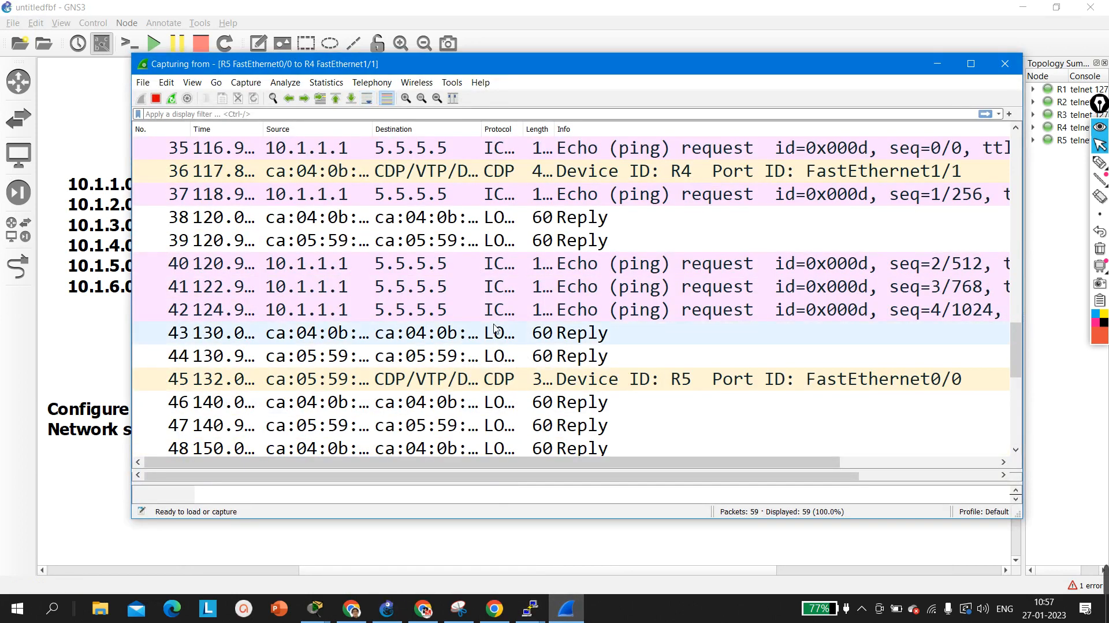
{"action": "left_click", "coordinate": [291, 270]}
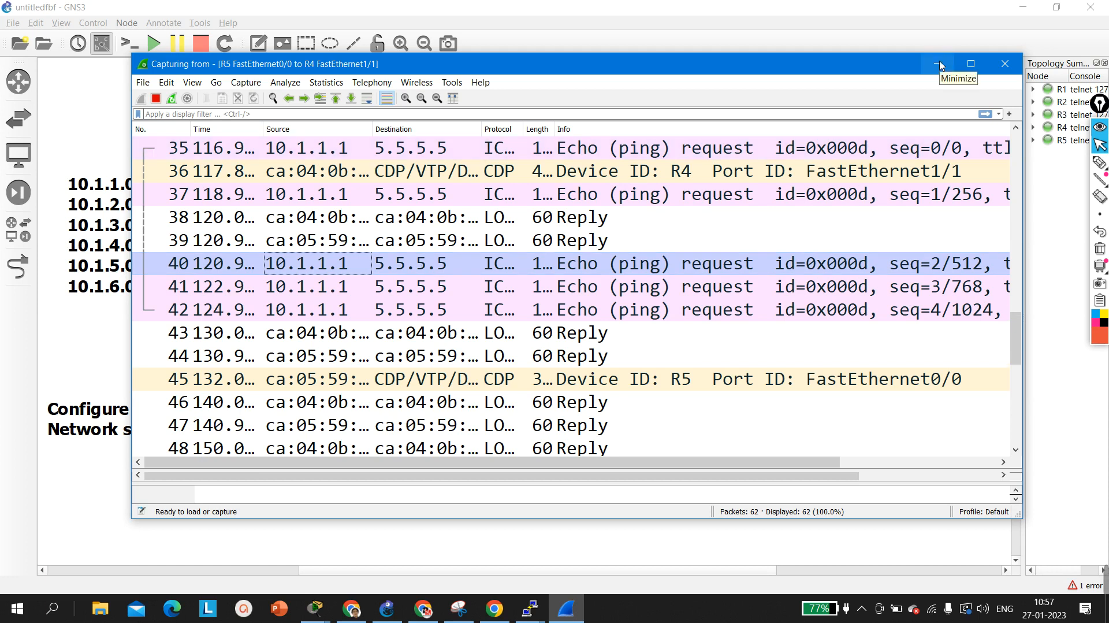
{"action": "scroll", "coordinate": [769, 194], "scroll_direction": "down", "scroll_amount": 5}
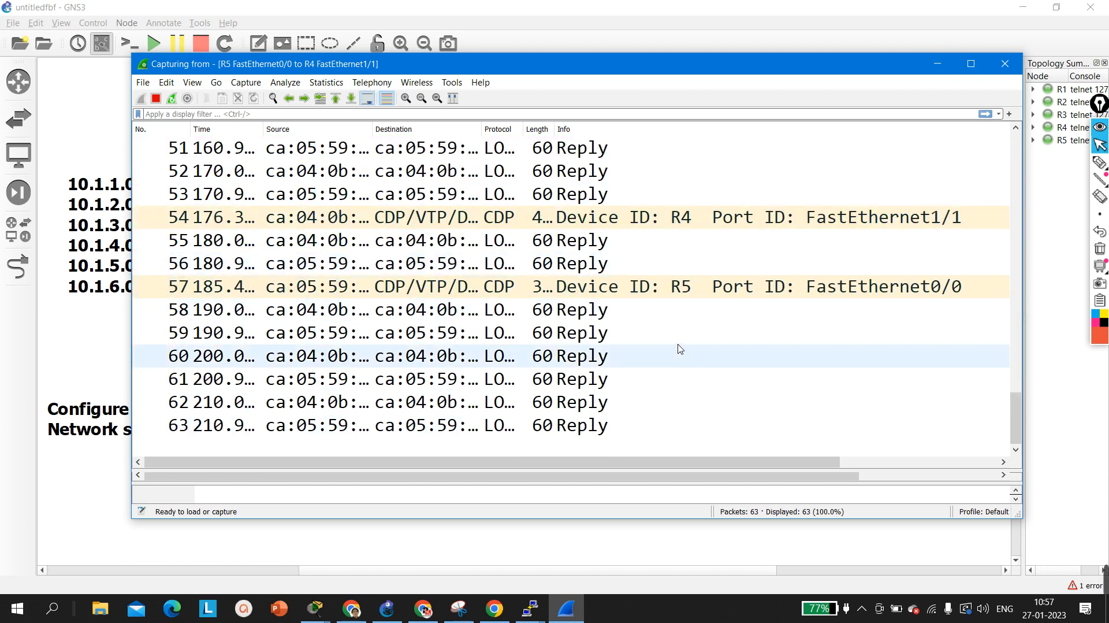
- Repeat the ping to 5.5.5.5 from R1 with source l1 and check the new packets in the R5–R4 capture
{"action": "left_click", "coordinate": [530, 609]}
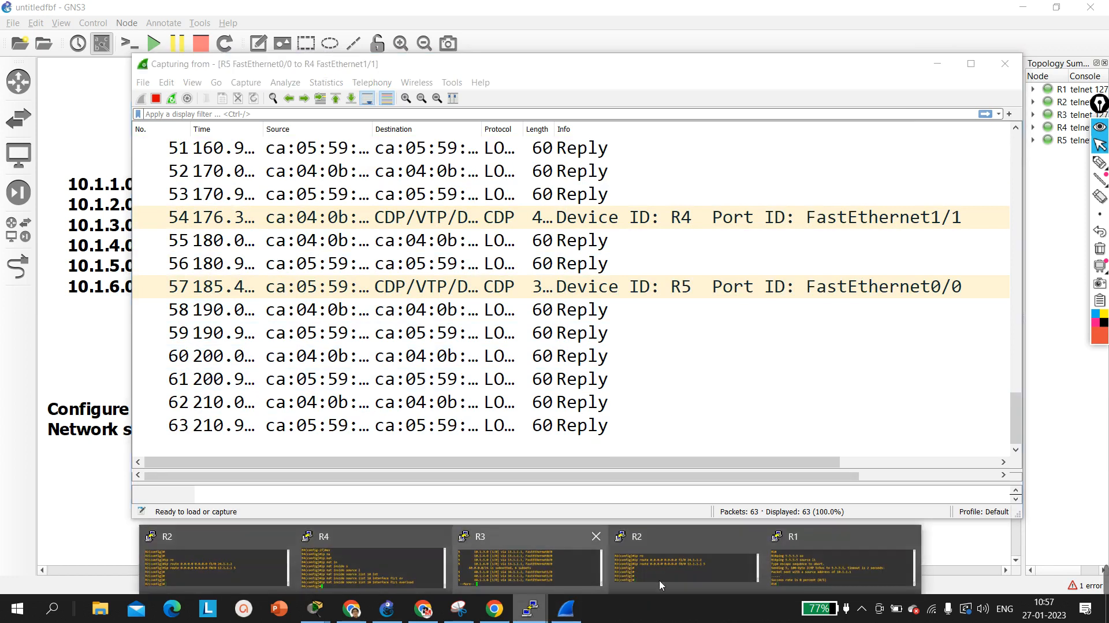
{"action": "left_click", "coordinate": [815, 564]}
{"action": "key", "text": "Return"}
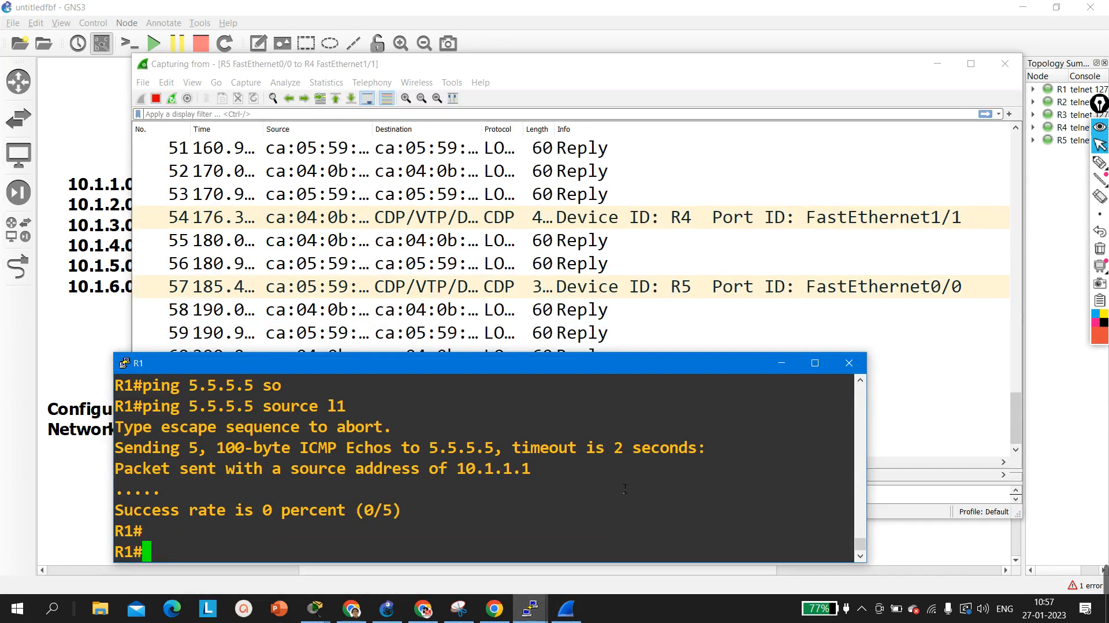
{"action": "key", "text": "Up"}
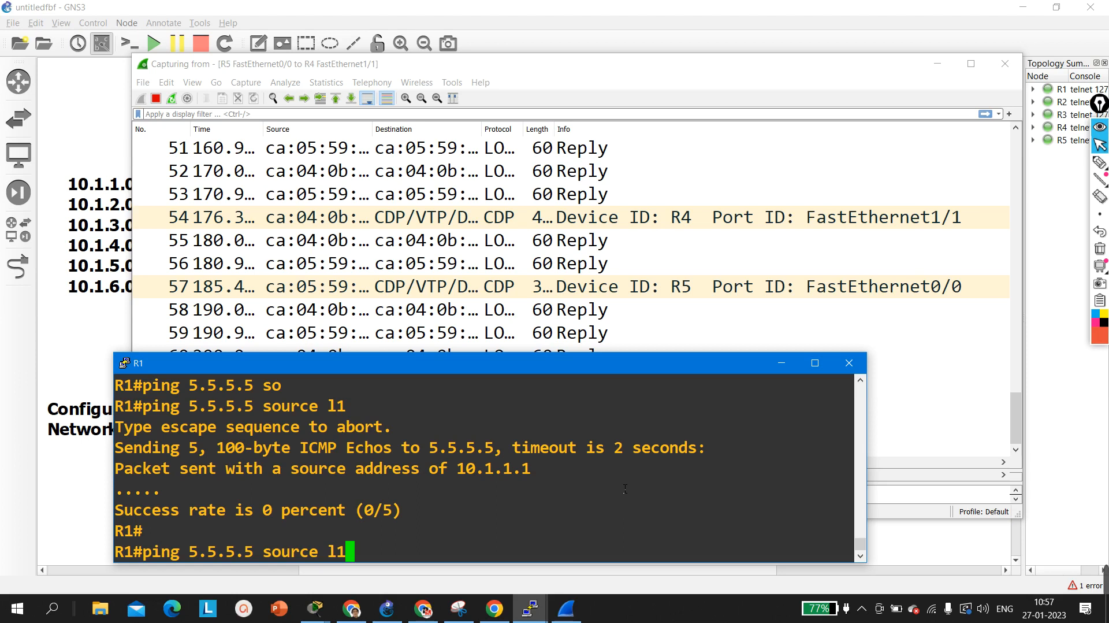
{"action": "key", "text": "Return"}
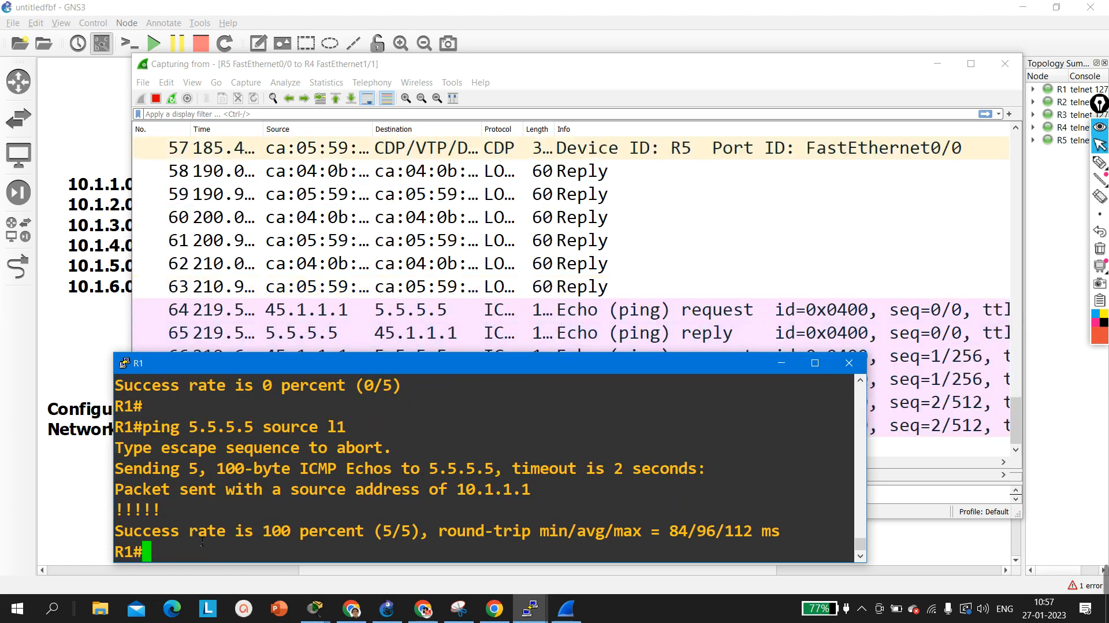
{"action": "left_click_drag", "start_coordinate": [234, 541], "coordinate": [338, 541]}
{"action": "left_click", "coordinate": [587, 245]}
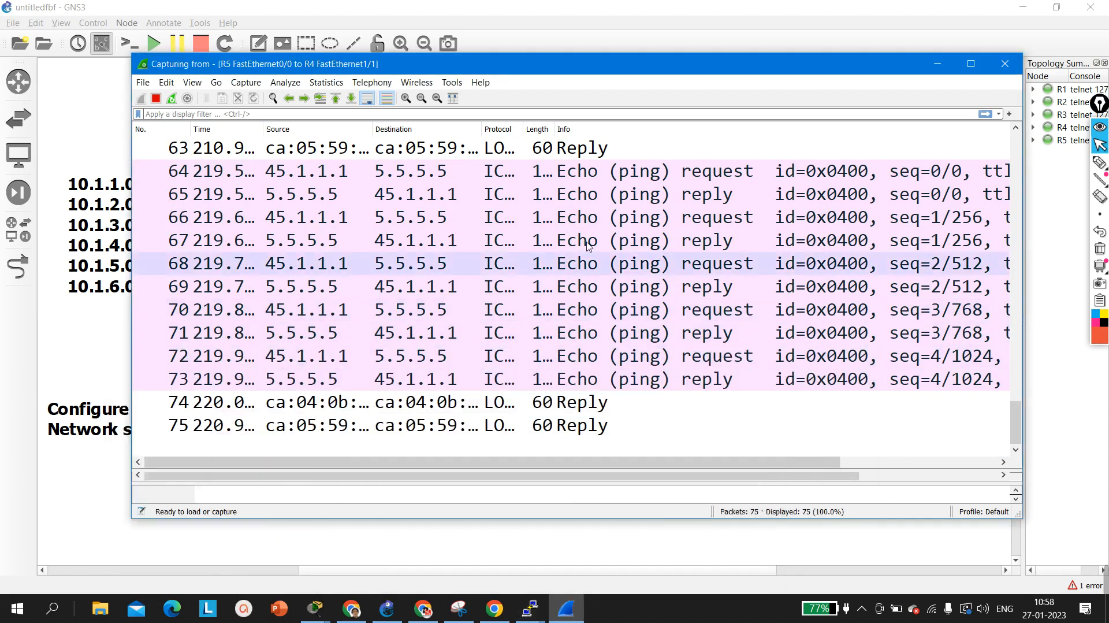
- Examine the source and destination addresses of the new ping requests and replies in the R5–R4 capture, and minimise Wireshark
{"action": "left_click", "coordinate": [344, 177]}
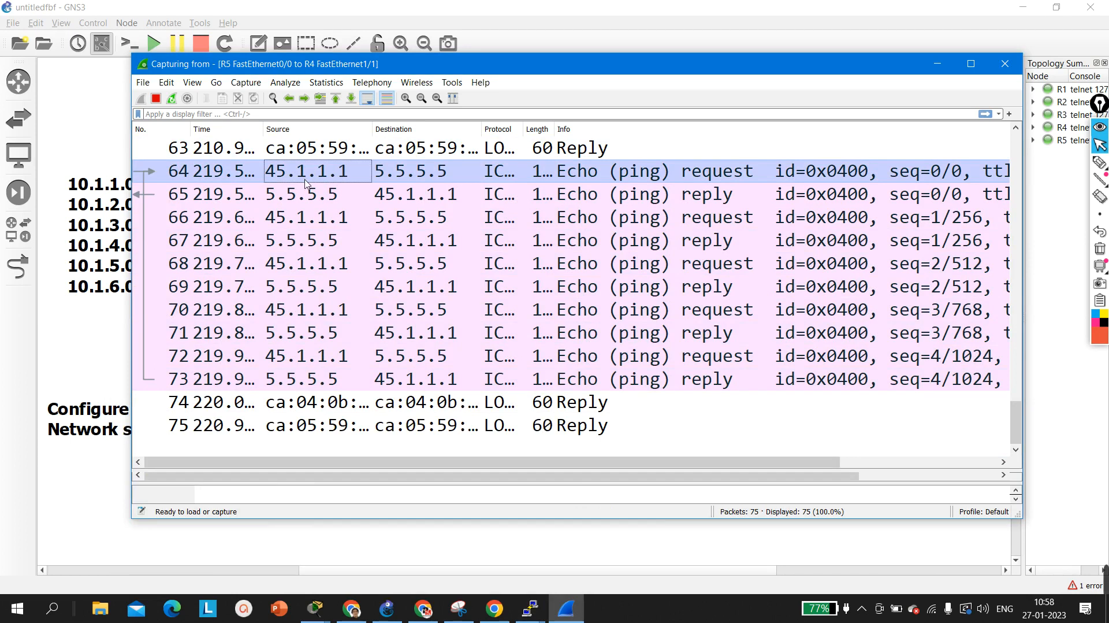
{"action": "scroll", "coordinate": [326, 165], "scroll_direction": "up", "scroll_amount": 1}
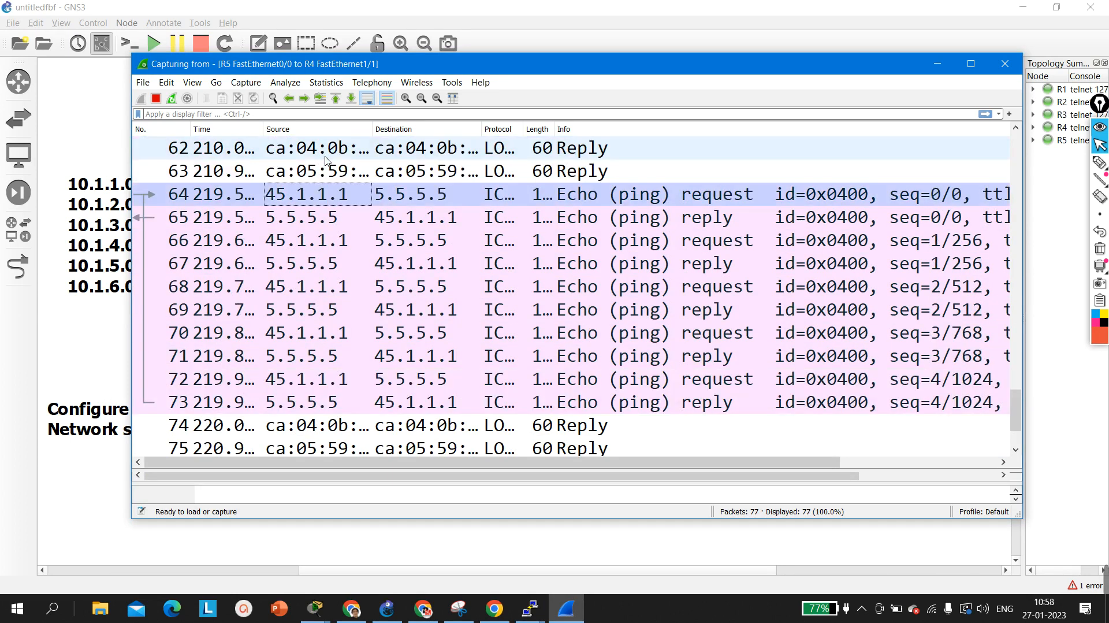
{"action": "scroll", "coordinate": [327, 186], "scroll_direction": "up", "scroll_amount": 1}
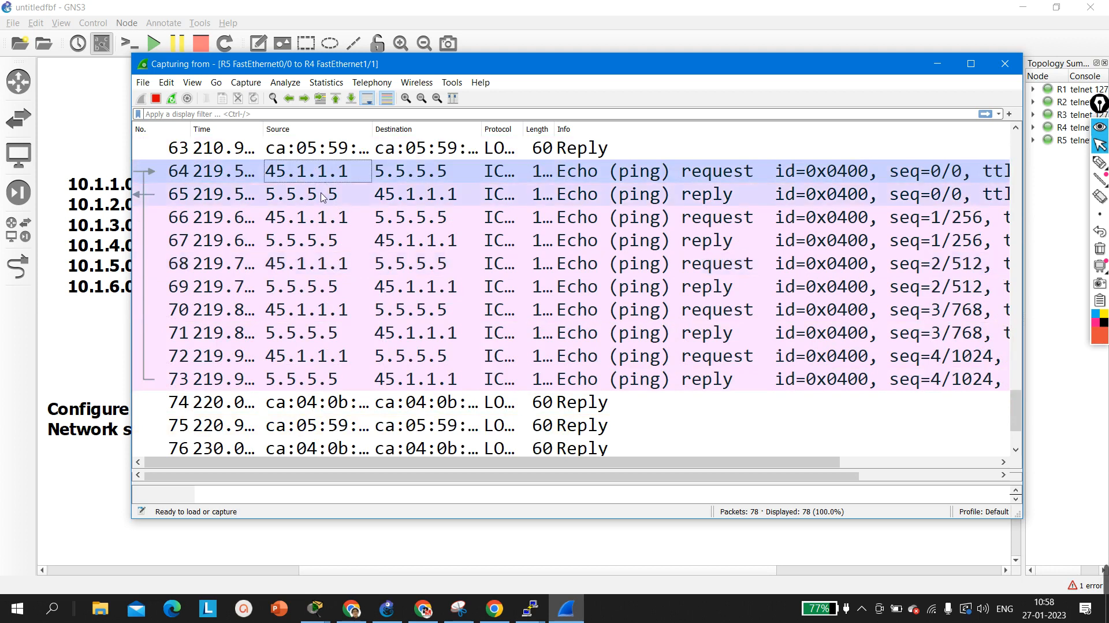
{"action": "scroll", "coordinate": [311, 177], "scroll_direction": "up", "scroll_amount": 1}
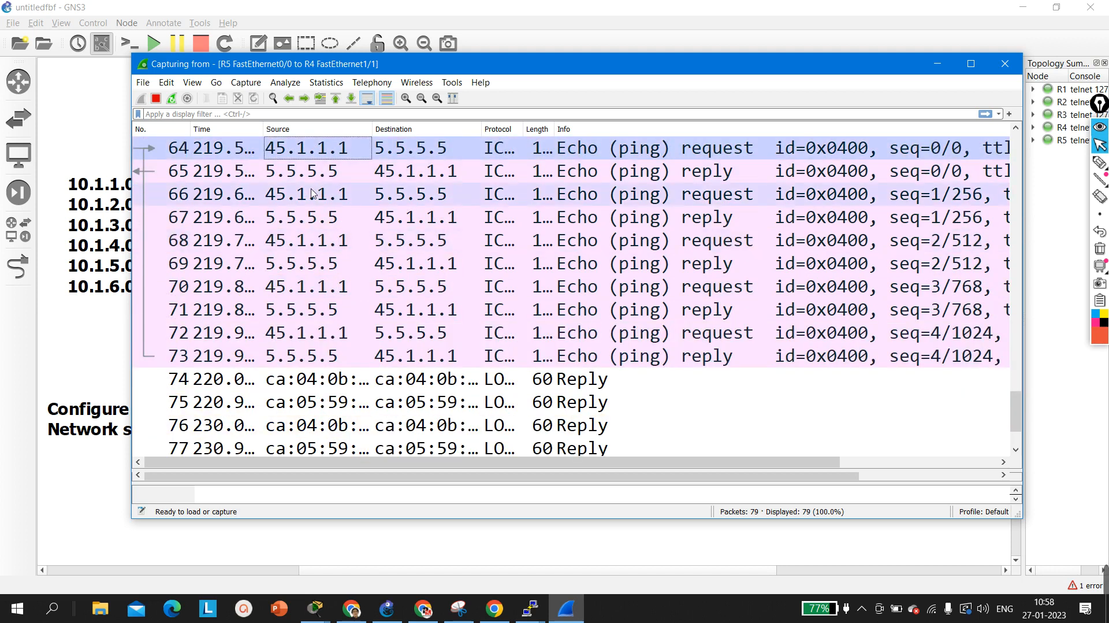
{"action": "scroll", "coordinate": [309, 190], "scroll_direction": "up", "scroll_amount": 1}
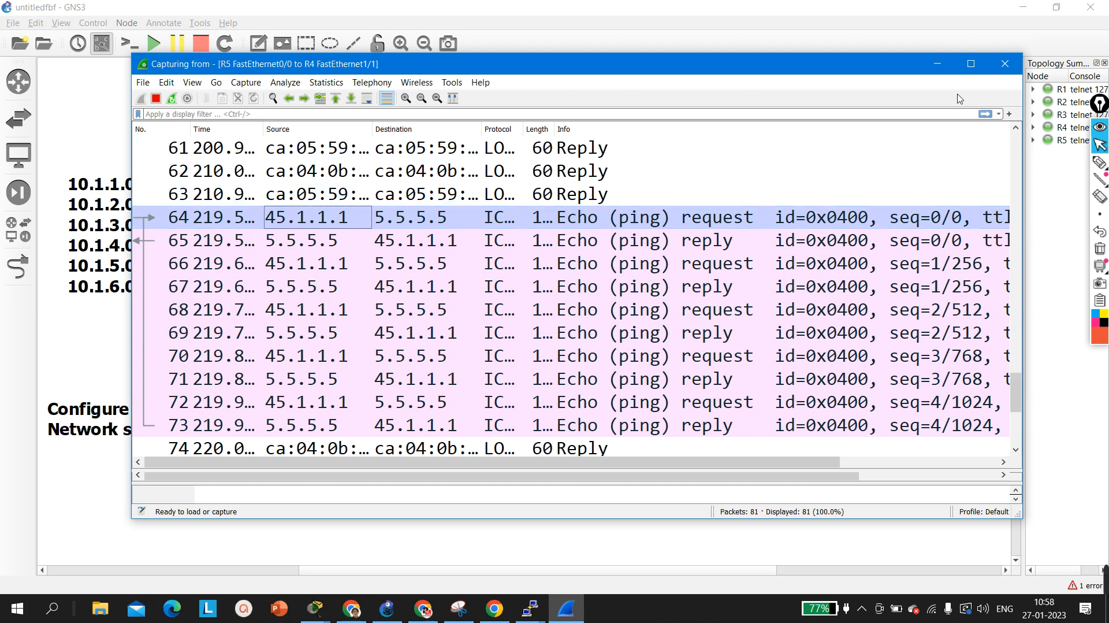
{"action": "left_click", "coordinate": [937, 64]}
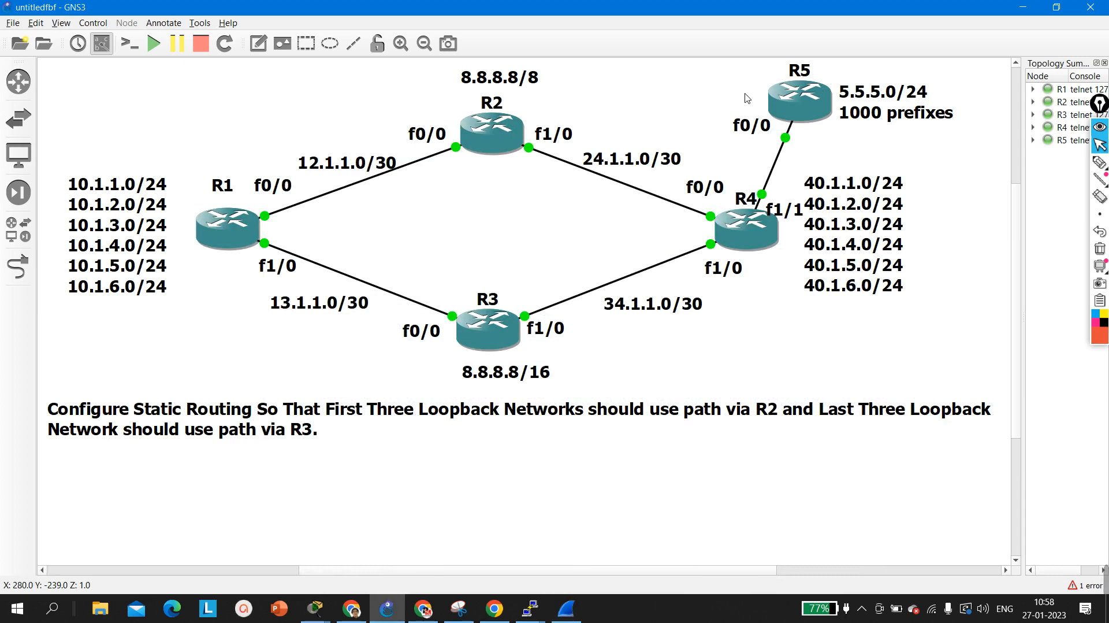
- Circle R4's f0/0, f1/0 and f1/1 links on the topology, draw an arrow beside the R5 link, and clear all annotations
{"action": "left_click", "coordinate": [1099, 162]}
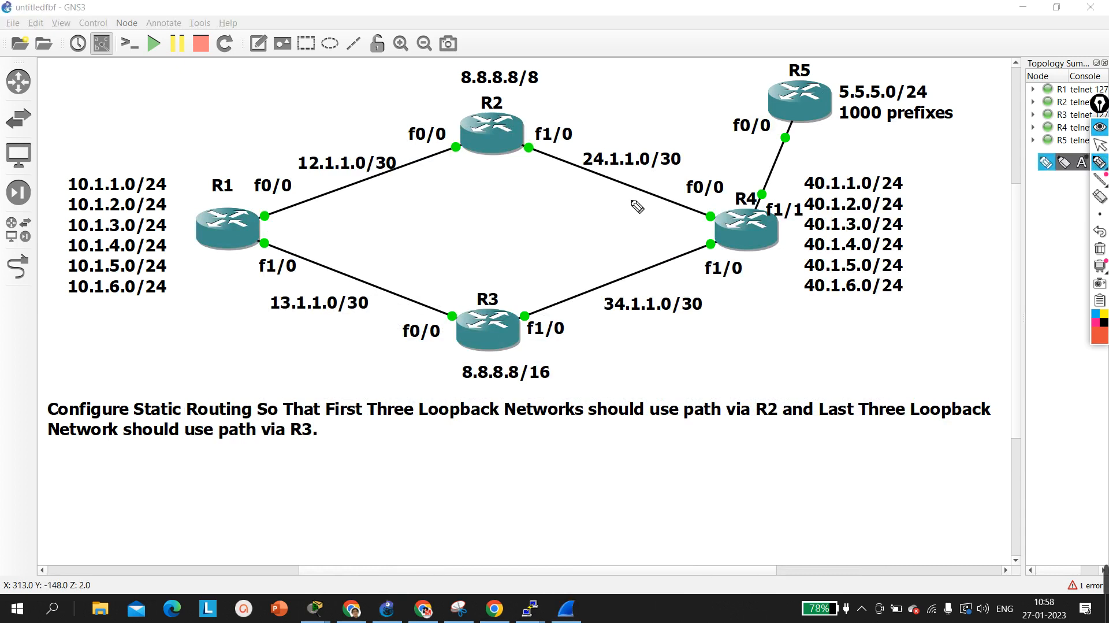
{"action": "left_click_drag", "start_coordinate": [682, 200], "coordinate": [680, 201]}
{"action": "mouse_move", "coordinate": [685, 248]}
{"action": "left_mouse_down"}
{"action": "mouse_move", "coordinate": [664, 261]}
{"action": "mouse_move", "coordinate": [684, 249]}
{"action": "left_mouse_up"}
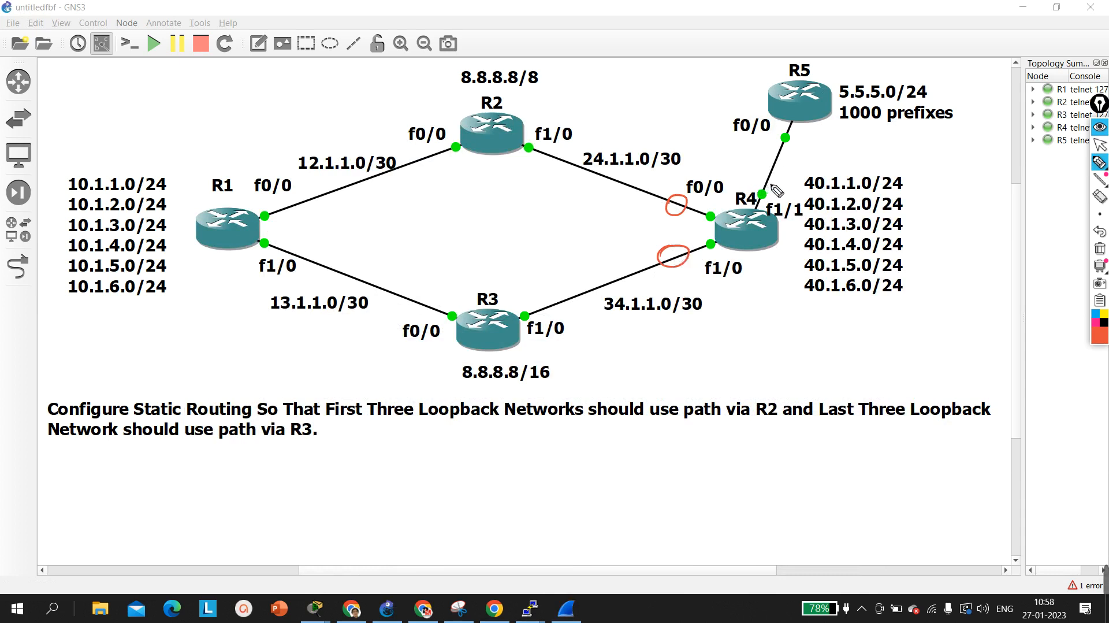
{"action": "mouse_move", "coordinate": [769, 178]}
{"action": "left_mouse_down"}
{"action": "mouse_move", "coordinate": [764, 202]}
{"action": "mouse_move", "coordinate": [780, 193]}
{"action": "mouse_move", "coordinate": [758, 186]}
{"action": "left_mouse_up"}
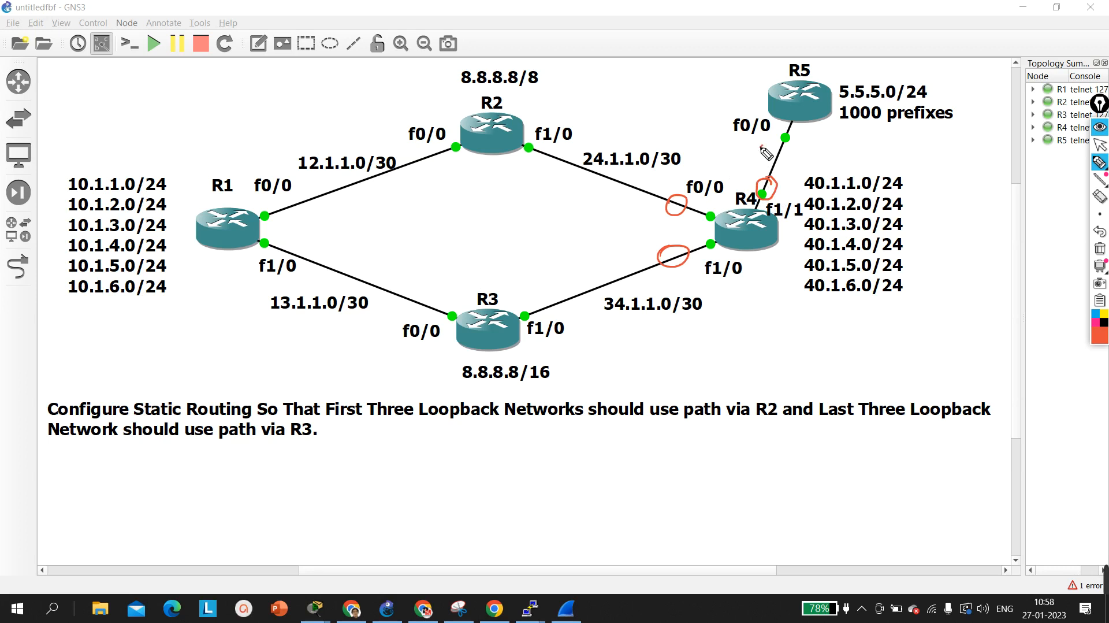
{"action": "mouse_move", "coordinate": [761, 148]}
{"action": "left_mouse_down"}
{"action": "mouse_move", "coordinate": [742, 176]}
{"action": "mouse_move", "coordinate": [752, 173]}
{"action": "left_mouse_up"}
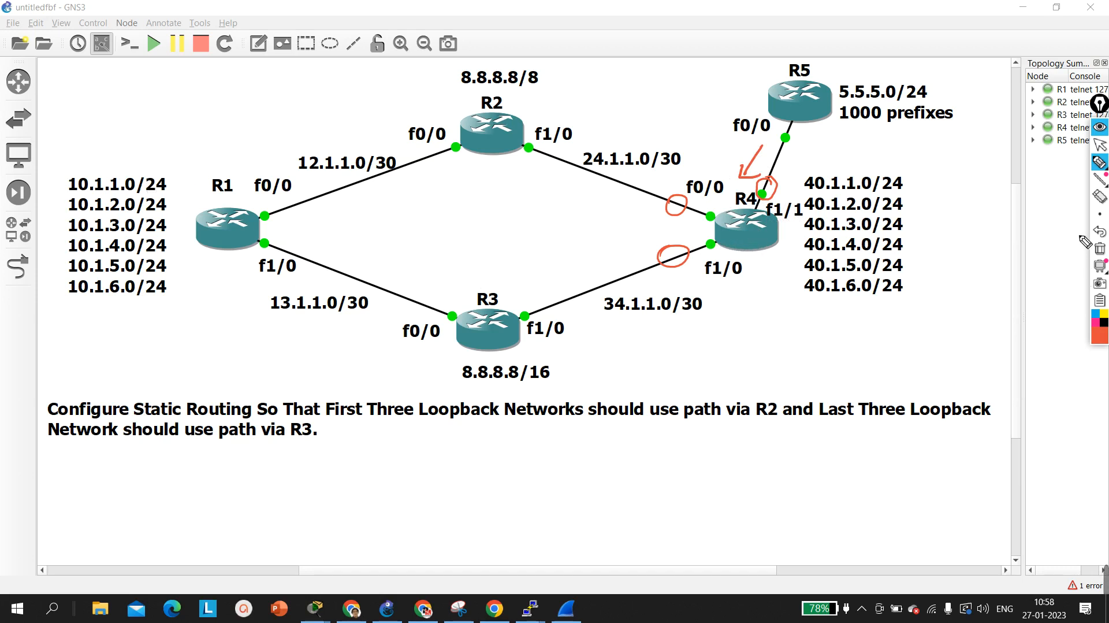
{"action": "left_click", "coordinate": [1099, 249]}
{"action": "left_click", "coordinate": [1099, 145]}
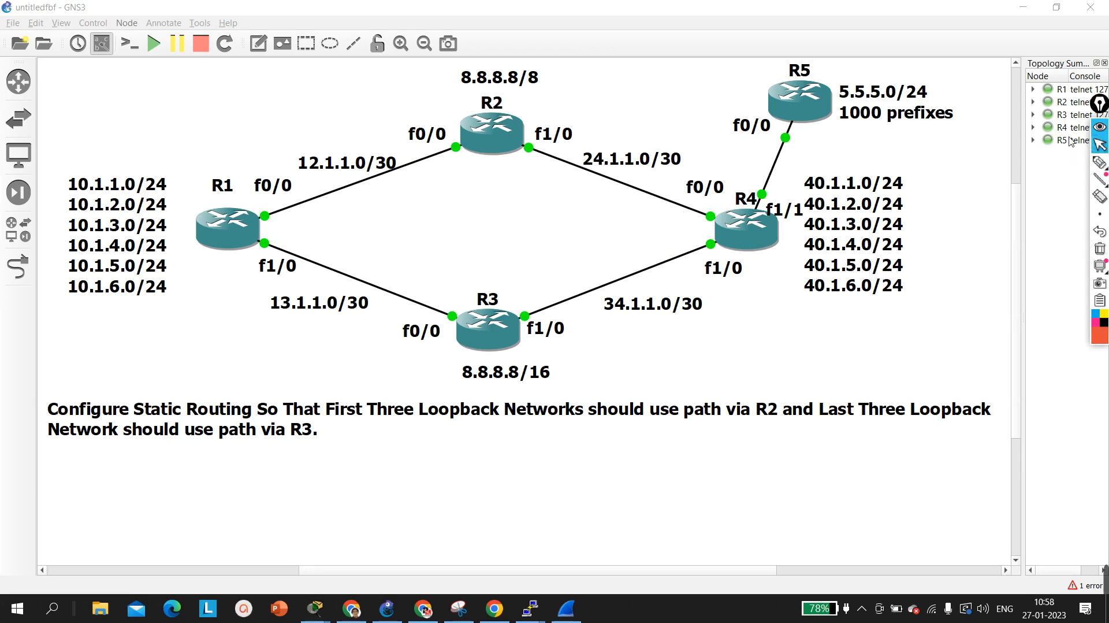
- Switch to R4's console, maximise it and leave configuration mode for privileged EXEC mode
{"action": "mouse_move", "coordinate": [531, 606]}
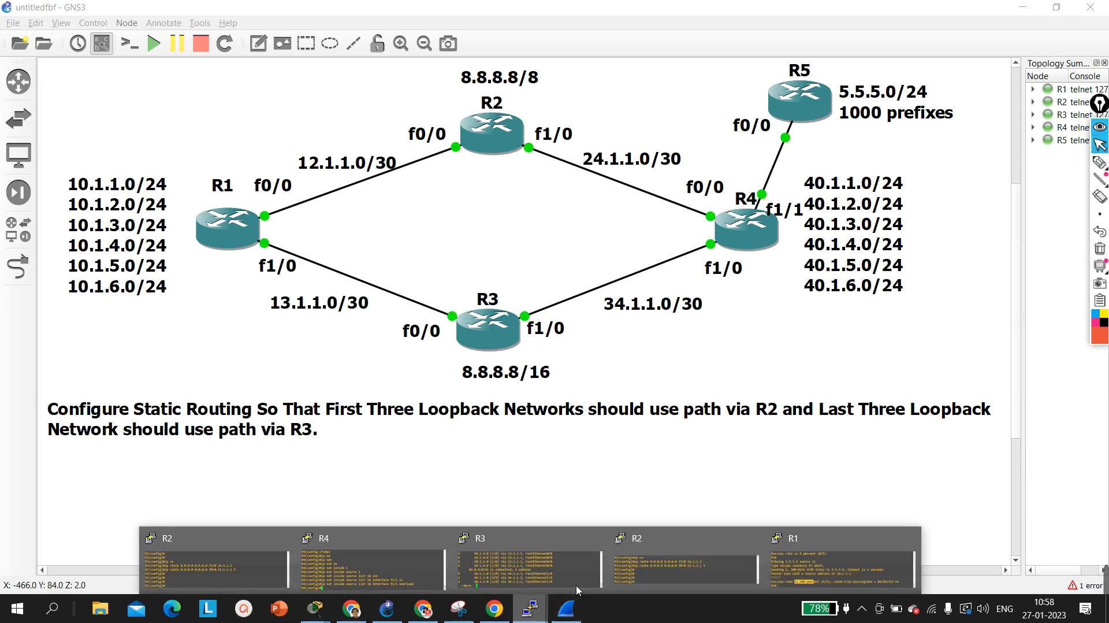
{"action": "left_click", "coordinate": [372, 569]}
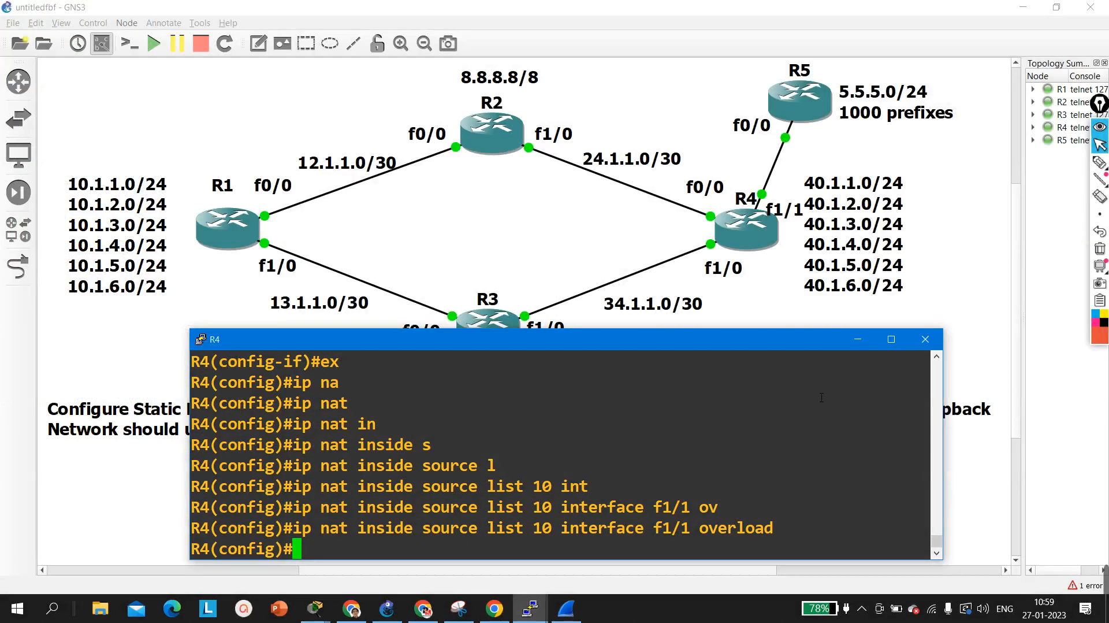
{"action": "left_click", "coordinate": [891, 339]}
{"action": "key", "text": "Return"}
{"action": "key", "text": "Return"}
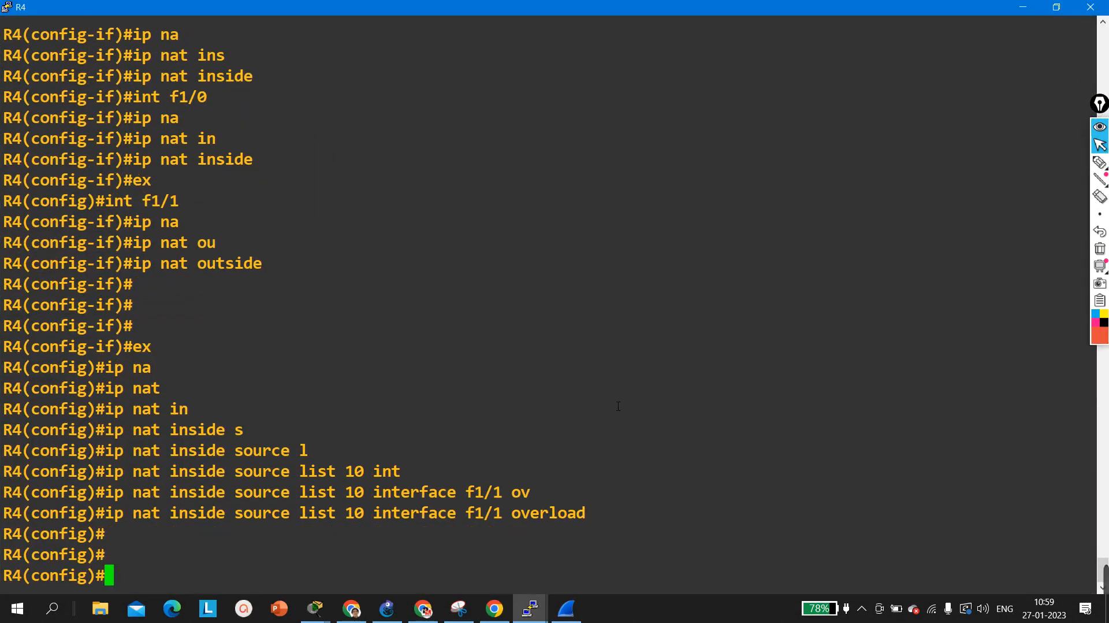
{"action": "key", "text": "ctrl+z"}
{"action": "key", "text": "Return"}
{"action": "key", "text": "Return"}
{"action": "key", "text": "Return"}
{"action": "key", "text": "Return"}
- Run show ip nat translations on R4
{"action": "type", "text": "show "}
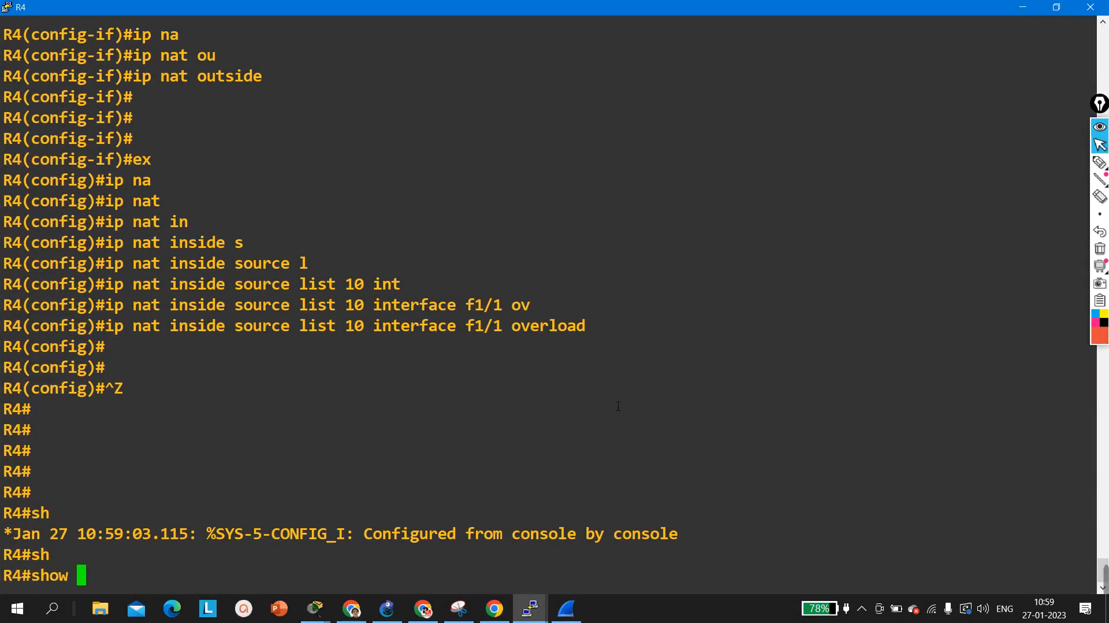
{"action": "type", "text": "ip"}
{"action": "key", "text": "Tab"}
{"action": "type", "text": "ns"}
{"action": "key", "text": "Tab"}
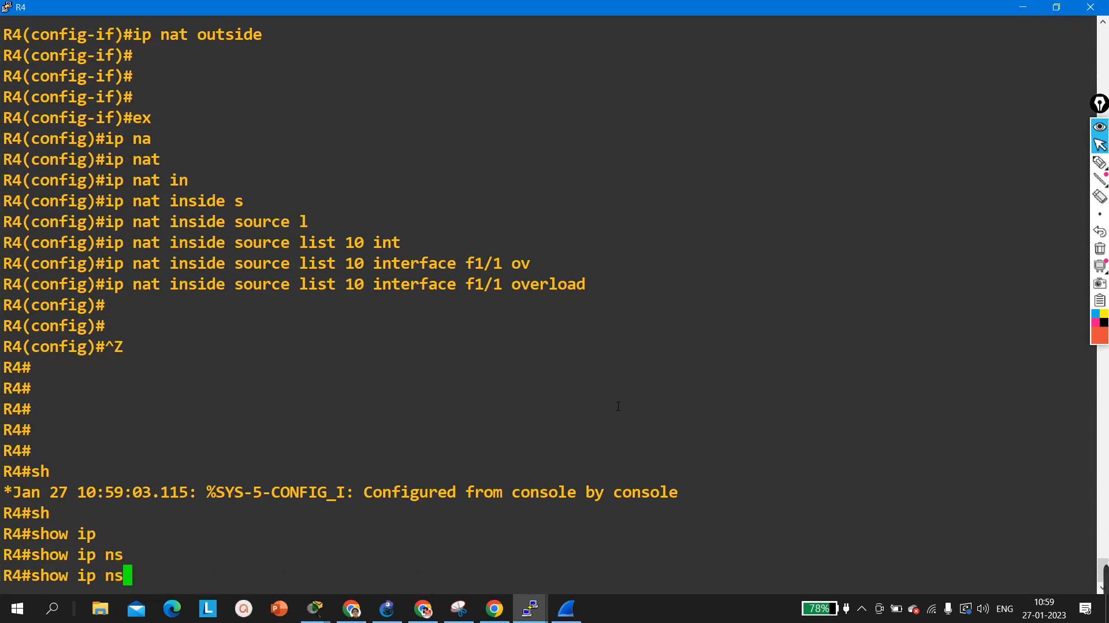
{"action": "key", "text": "BackSpace"}
{"action": "type", "text": "a"}
{"action": "key", "text": "Tab"}
{"action": "type", "text": "tr"}
{"action": "key", "text": "Tab"}
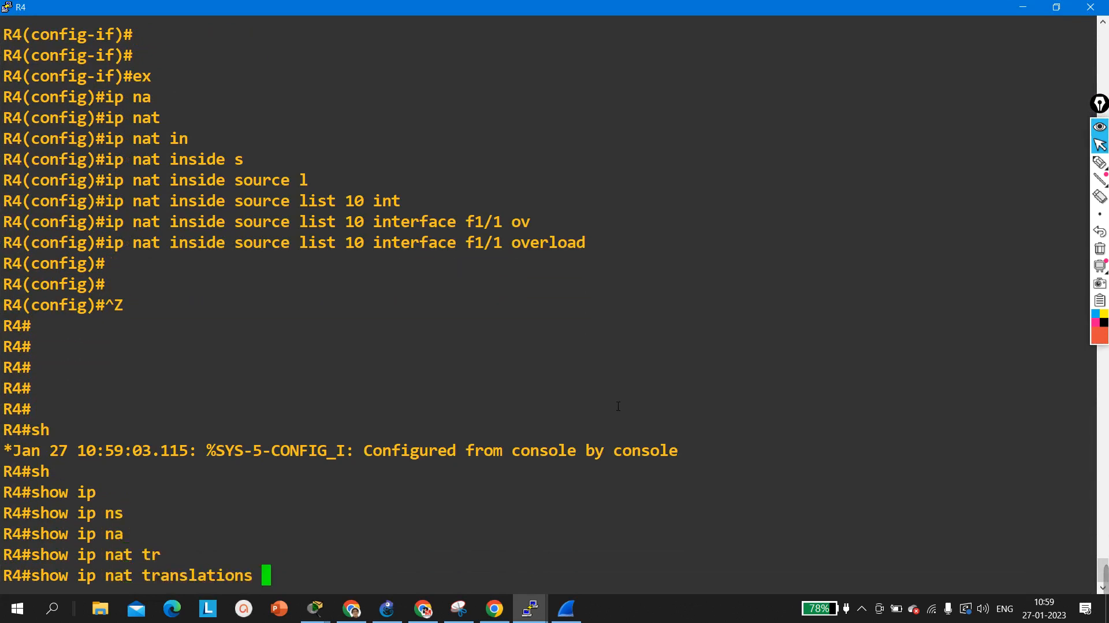
{"action": "key", "text": "Return"}
{"action": "key", "text": "Return"}
{"action": "key", "text": "Return"}
{"action": "key", "text": "Return"}
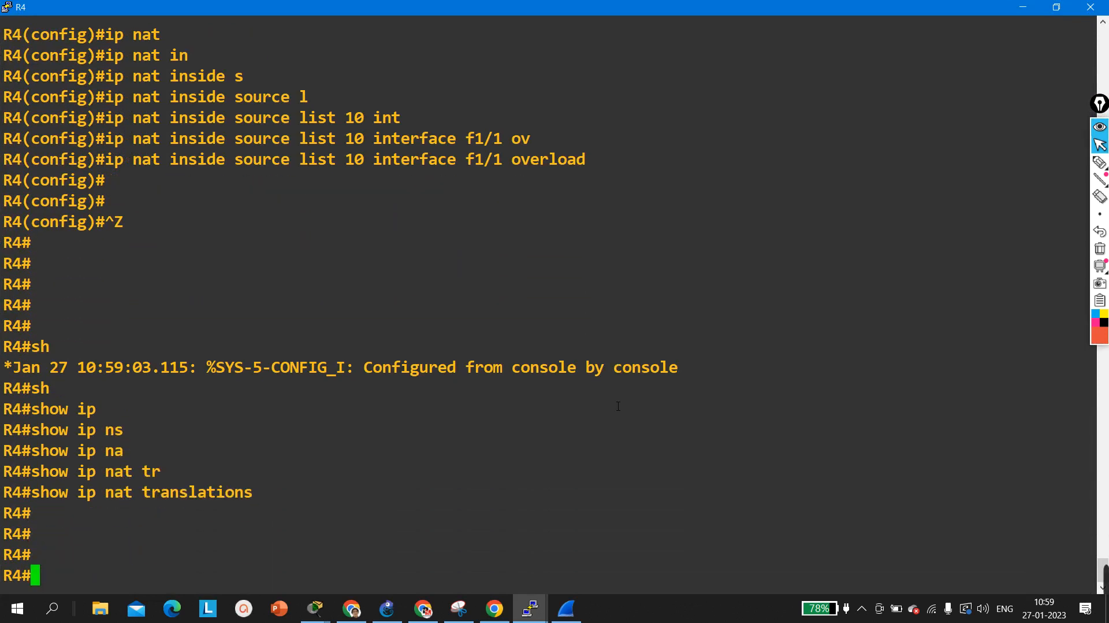
- List the options of show ip nat on R4 and run show ip nat statistics
{"action": "key", "text": "Up"}
{"action": "key", "text": "BackSpace"}
{"action": "key", "text": "BackSpace"}
{"action": "key", "text": "BackSpace"}
{"action": "key", "text": "BackSpace"}
{"action": "key", "text": "BackSpace"}
{"action": "key", "text": "BackSpace"}
{"action": "key", "text": "BackSpace"}
{"action": "key", "text": "BackSpace"}
{"action": "key", "text": "BackSpace"}
{"action": "key", "text": "BackSpace"}
{"action": "key", "text": "BackSpace"}
{"action": "key", "text": "BackSpace"}
{"action": "key", "text": "BackSpace"}
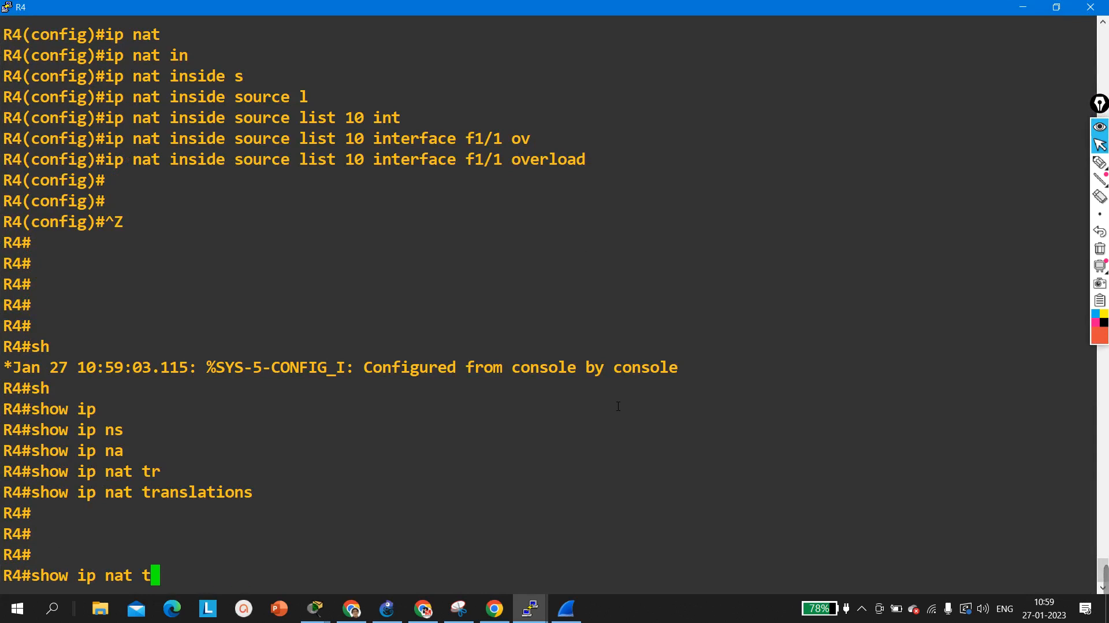
{"action": "type", "text": "?"}
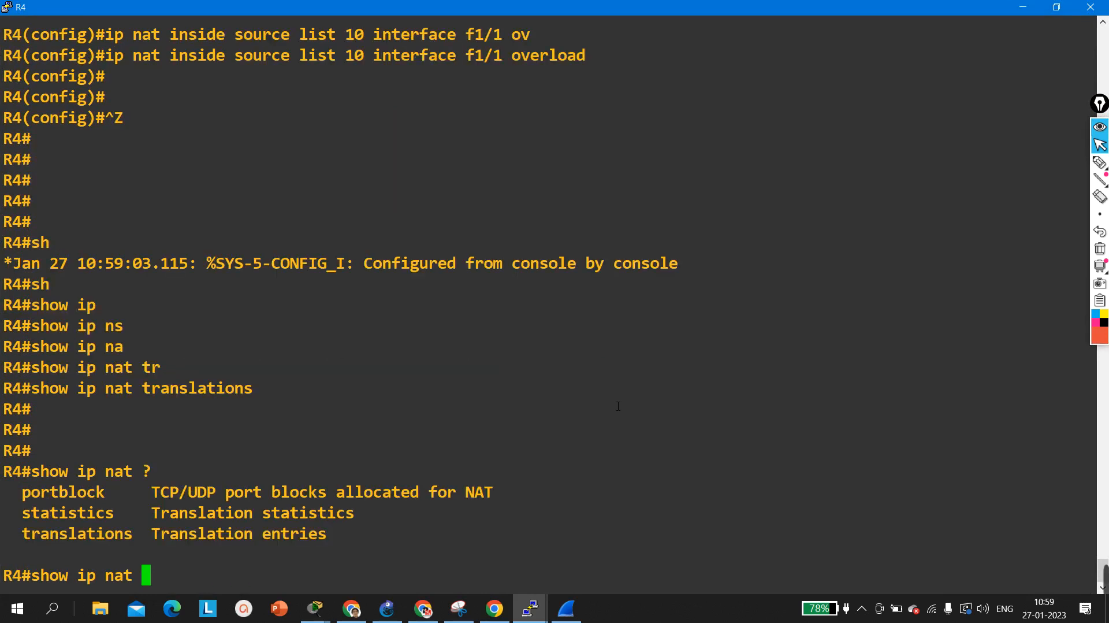
{"action": "type", "text": "st"}
{"action": "key", "text": "Tab"}
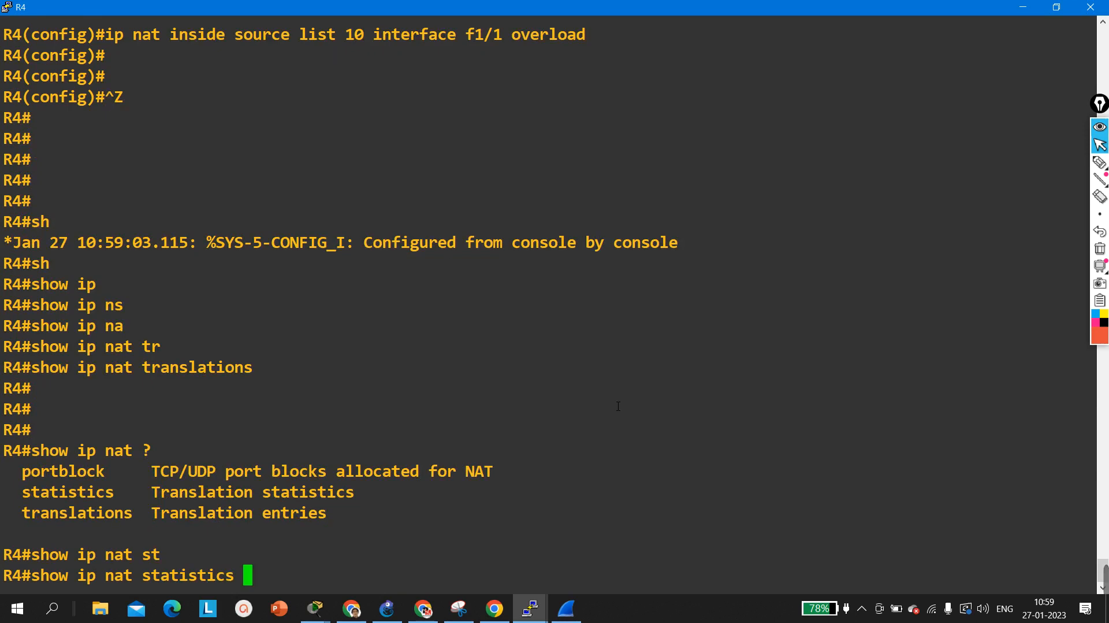
{"action": "key", "text": "Return"}
{"action": "key", "text": "Return"}
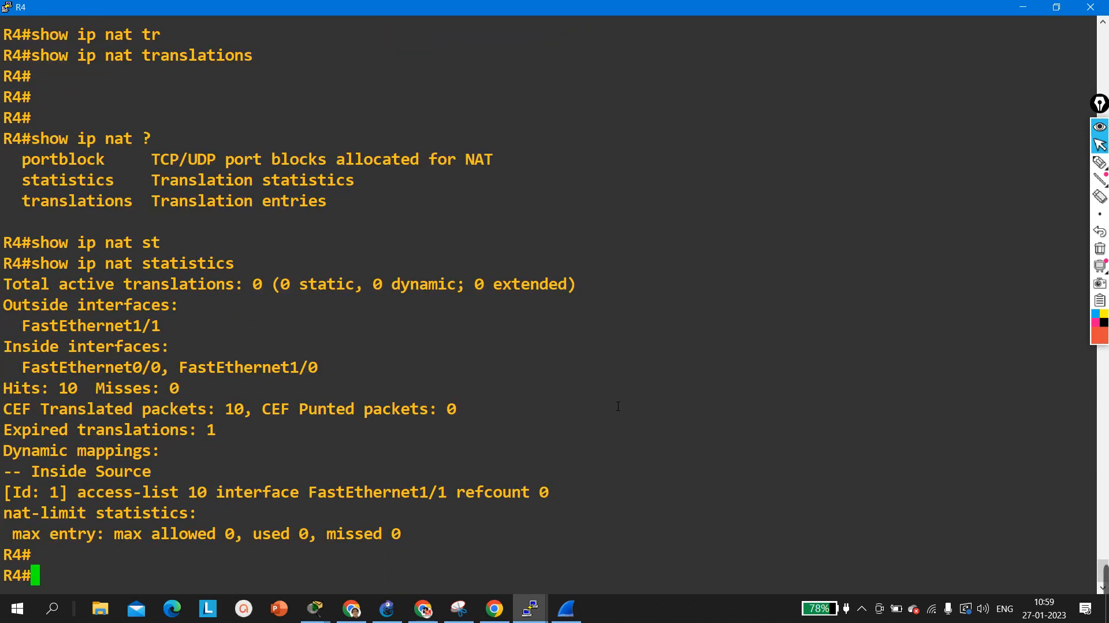
- Recall the NAT statistics command on R4, cut it back to show ip nat, and list its options again
{"action": "key", "text": "Up"}
{"action": "key", "text": "BackSpace"}
{"action": "key", "text": "BackSpace"}
{"action": "key", "text": "BackSpace"}
{"action": "key", "text": "BackSpace"}
{"action": "key", "text": "BackSpace"}
{"action": "key", "text": "BackSpace"}
{"action": "key", "text": "BackSpace"}
{"action": "key", "text": "BackSpace"}
{"action": "key", "text": "BackSpace"}
{"action": "key", "text": "BackSpace"}
{"action": "key", "text": "BackSpace"}
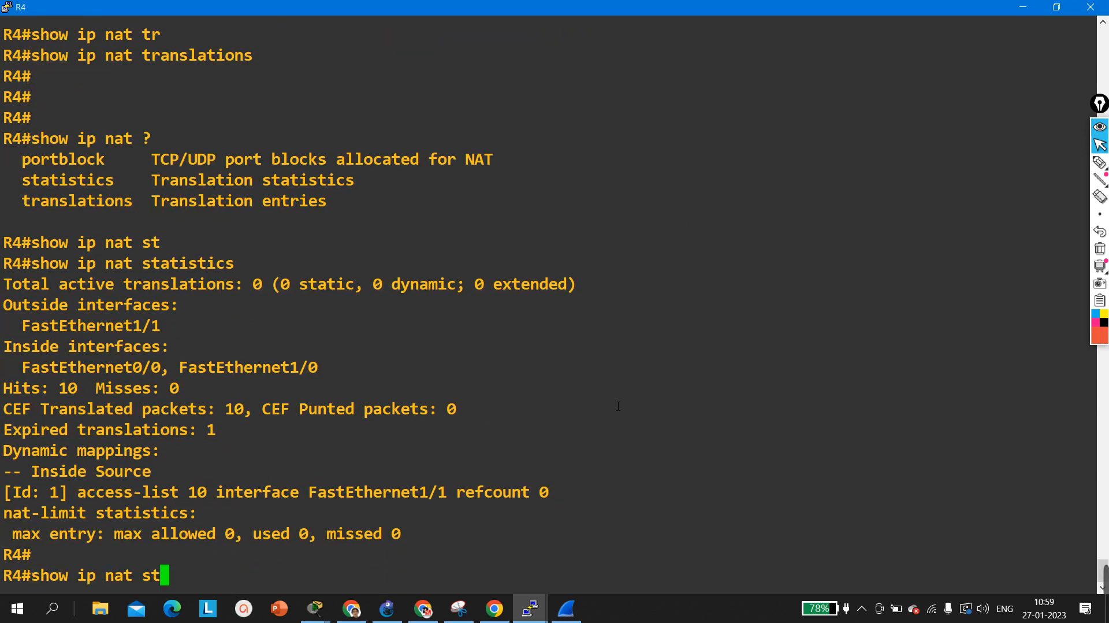
{"action": "type", "text": "?"}
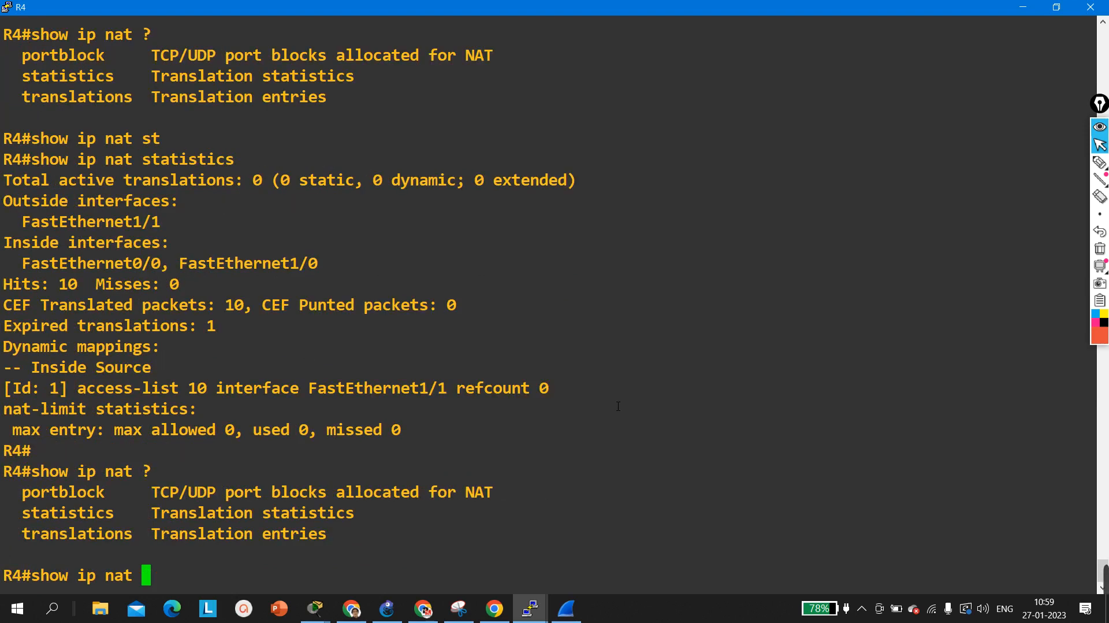
- Switch to R1's console and repeat the ping to 5.5.5.5 with source l1
{"action": "left_click", "coordinate": [530, 609]}
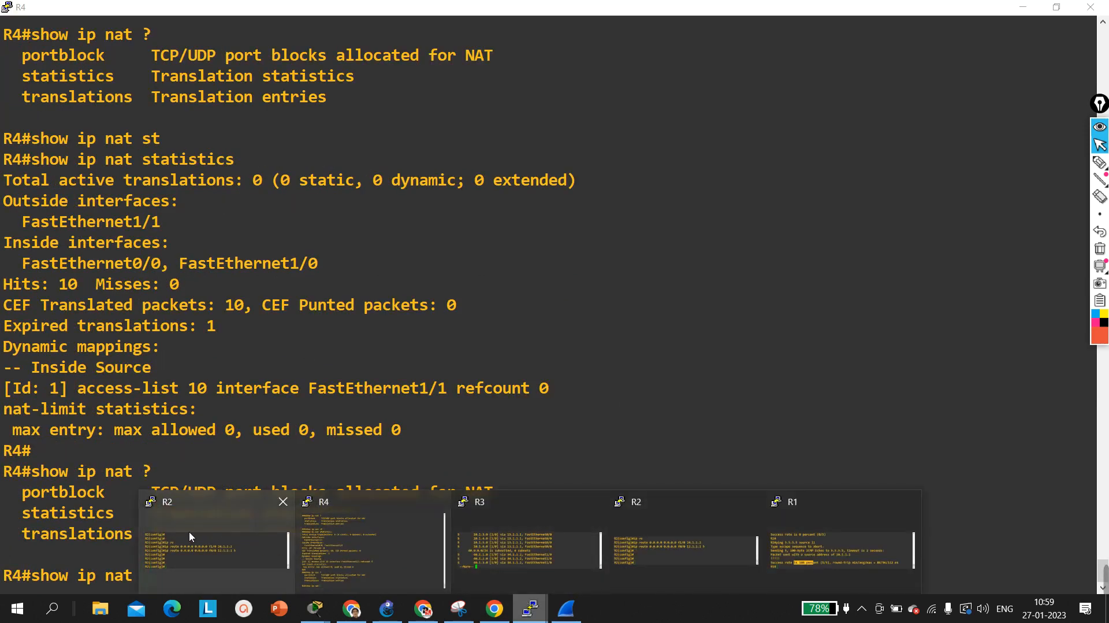
{"action": "left_click", "coordinate": [814, 558]}
{"action": "key", "text": "Up"}
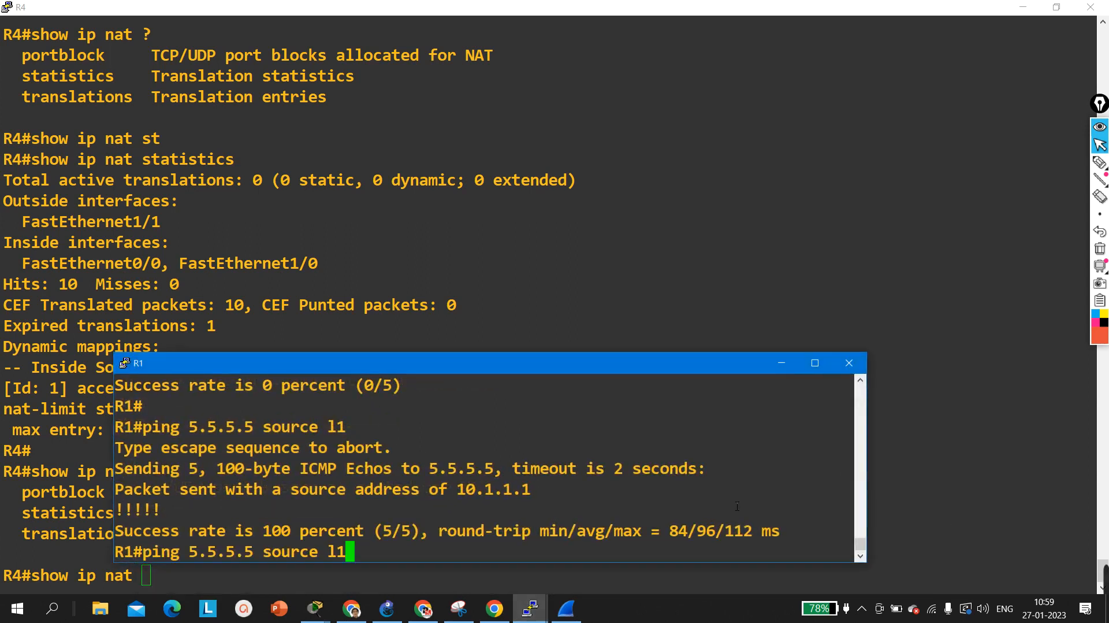
{"action": "key", "text": "Return"}
- Return to R4's console, run show ip nat translations again and highlight the entry's inside addresses
{"action": "left_click", "coordinate": [330, 317]}
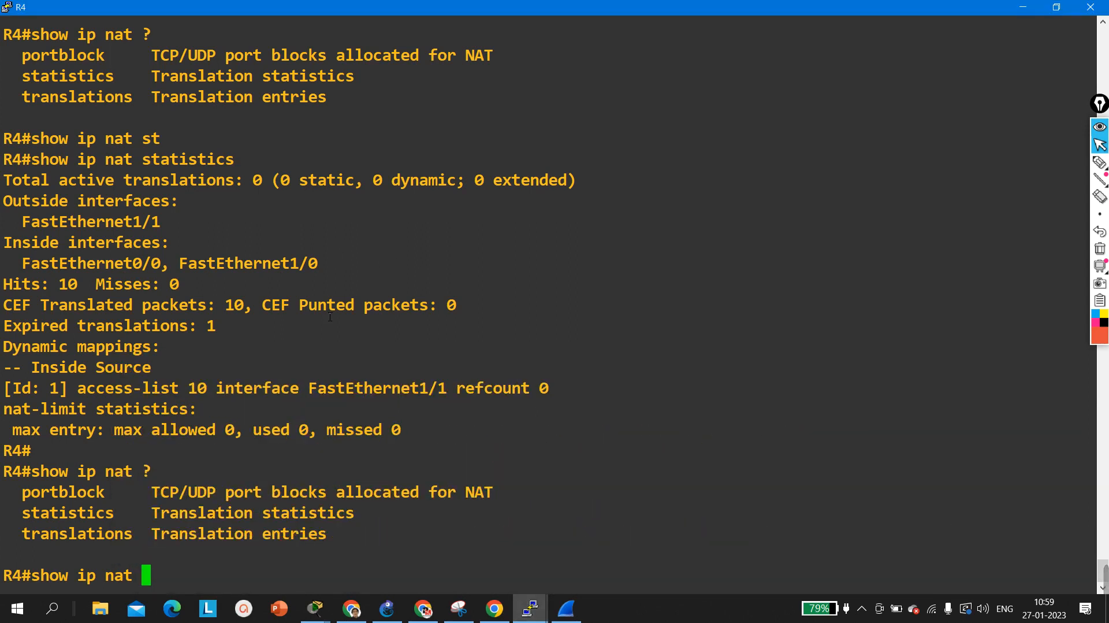
{"action": "type", "text": "translations"}
{"action": "key", "text": "Return"}
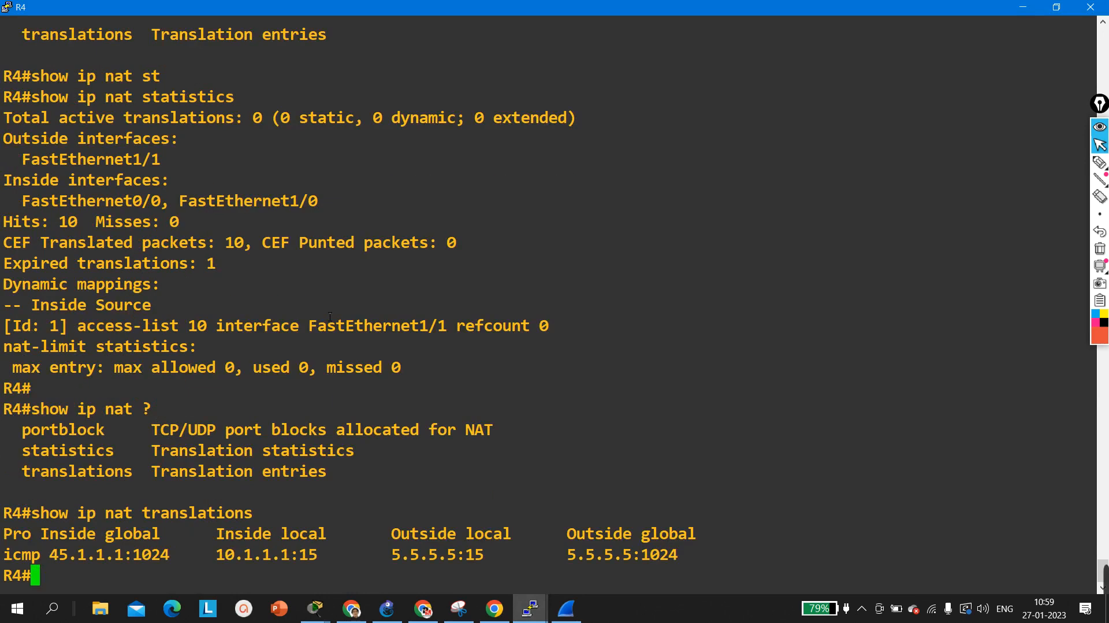
{"action": "left_click_drag", "start_coordinate": [53, 560], "coordinate": [295, 567]}
{"action": "key", "text": "Return"}
{"action": "key", "text": "Return"}
{"action": "key", "text": "Return"}
{"action": "key", "text": "Return"}
{"action": "key", "text": "Return"}
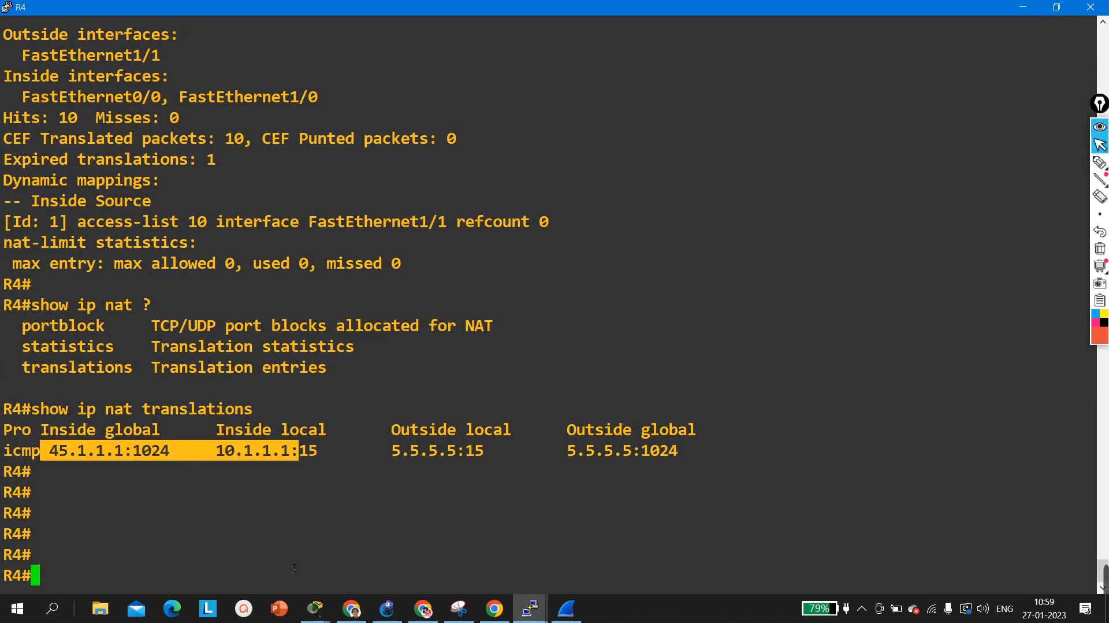
- Examine the inside local, inside global, outside local and outside global addresses of the ICMP translation entry on R4
{"action": "left_click", "coordinate": [226, 462]}
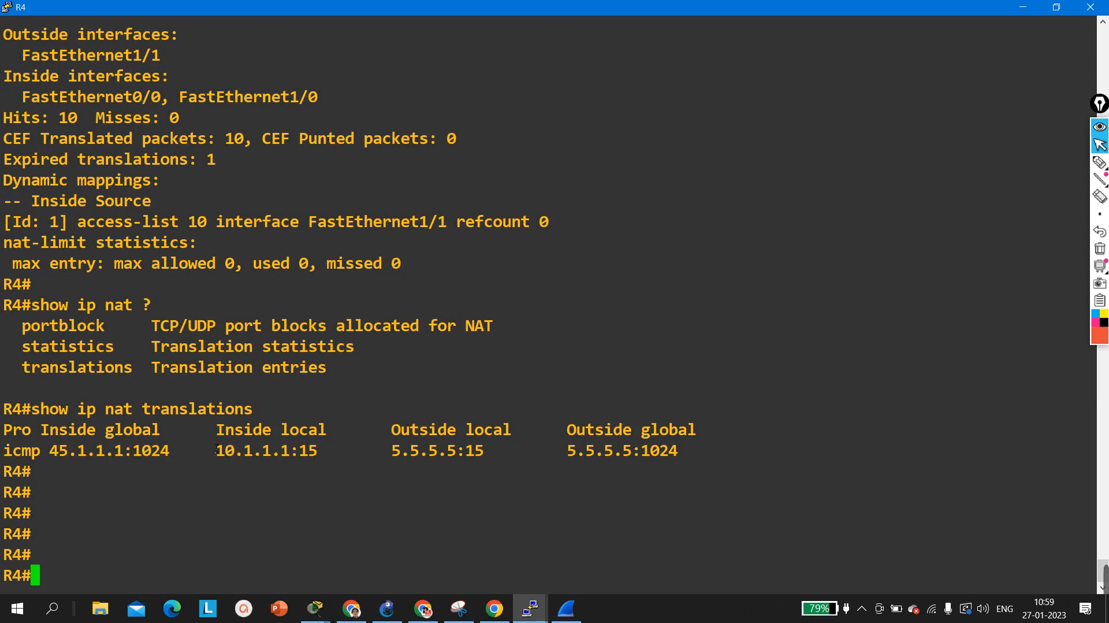
{"action": "left_click_drag", "start_coordinate": [215, 450], "coordinate": [317, 450]}
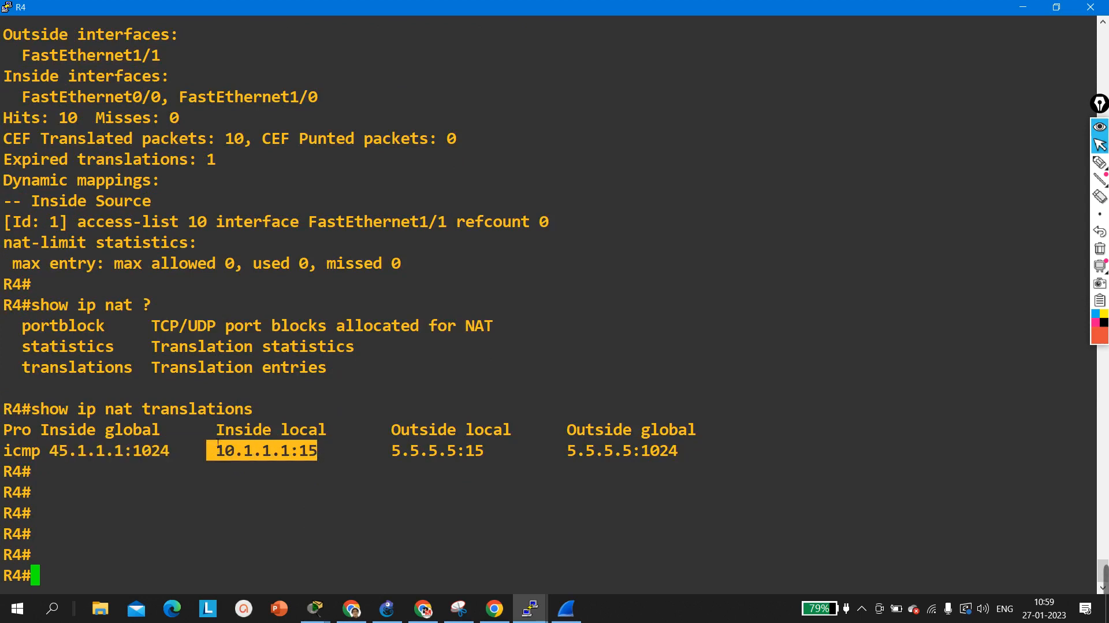
{"action": "left_click_drag", "start_coordinate": [208, 429], "coordinate": [324, 437]}
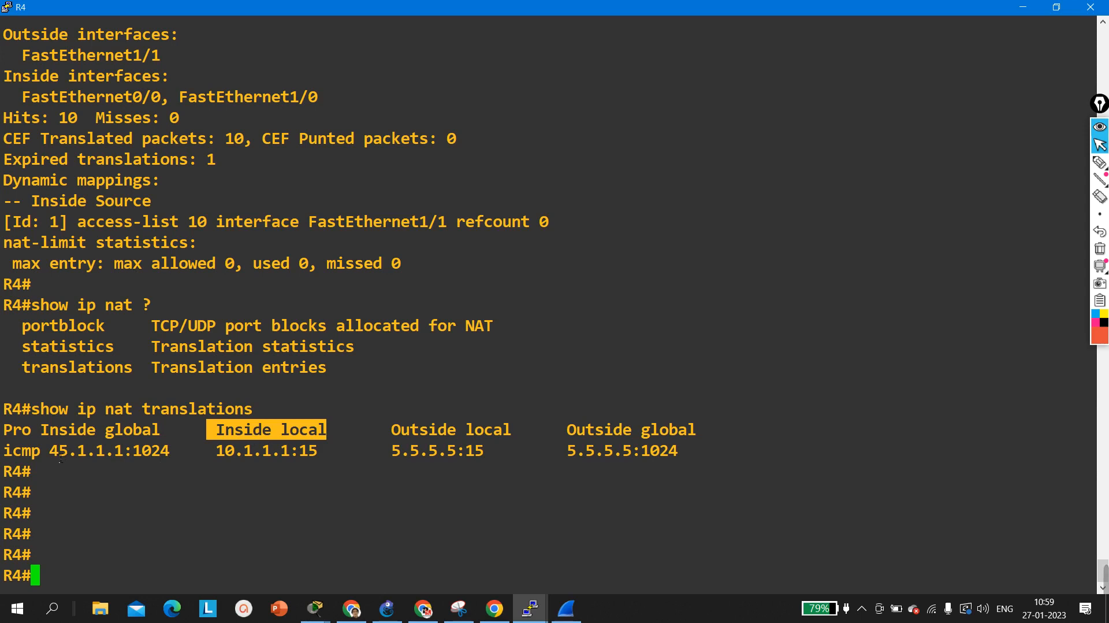
{"action": "left_click_drag", "start_coordinate": [50, 451], "coordinate": [168, 451]}
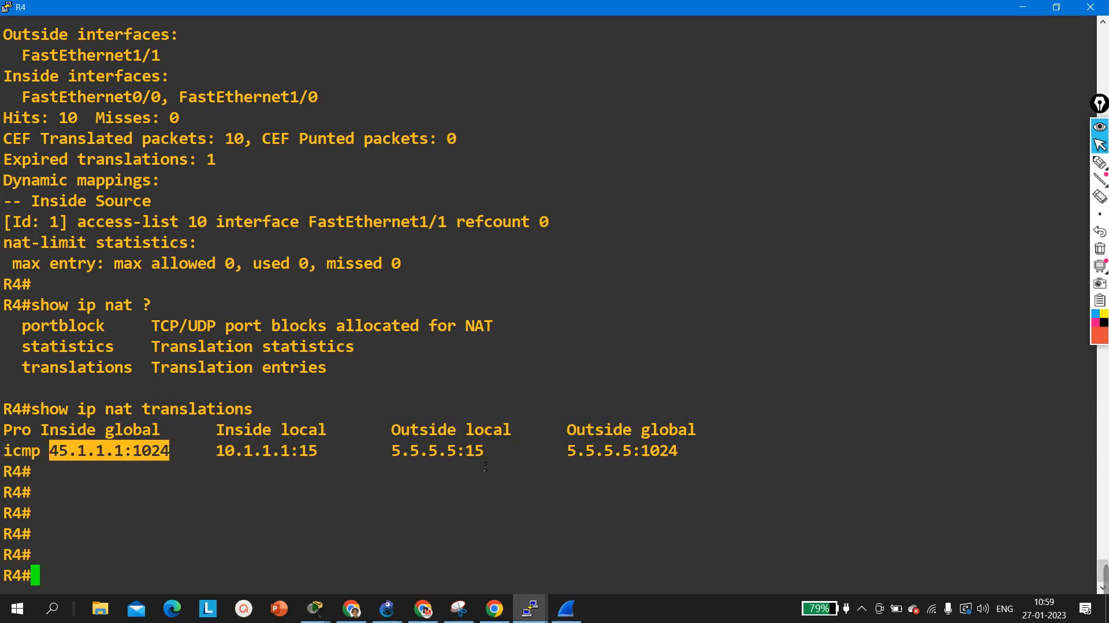
{"action": "left_click_drag", "start_coordinate": [492, 457], "coordinate": [401, 461]}
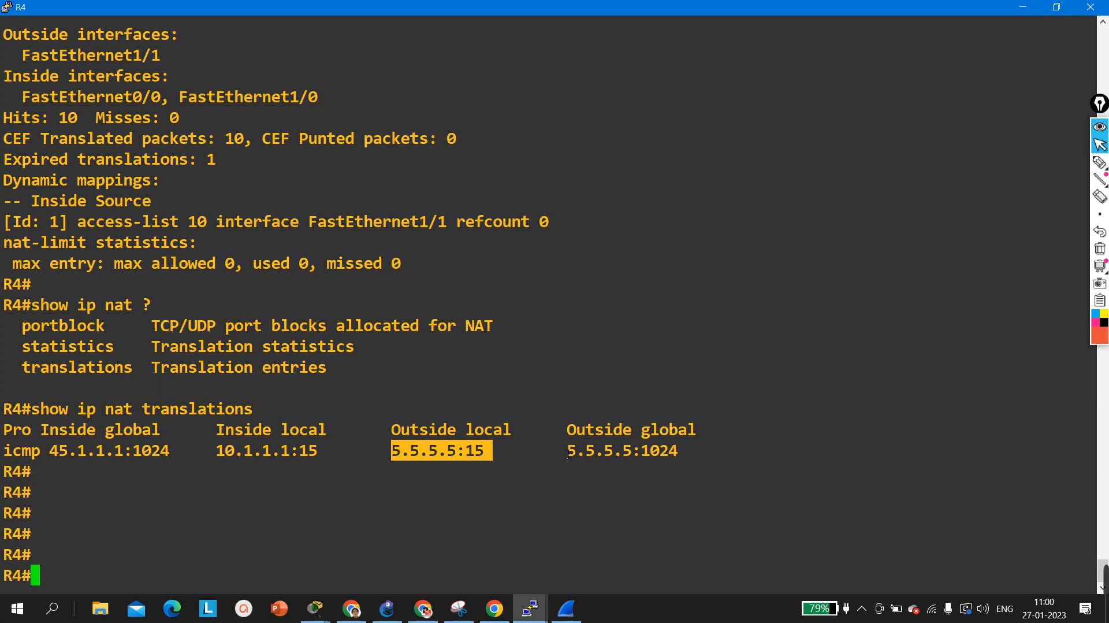
{"action": "left_click_drag", "start_coordinate": [565, 453], "coordinate": [671, 438]}
{"action": "double_click", "coordinate": [285, 499]}
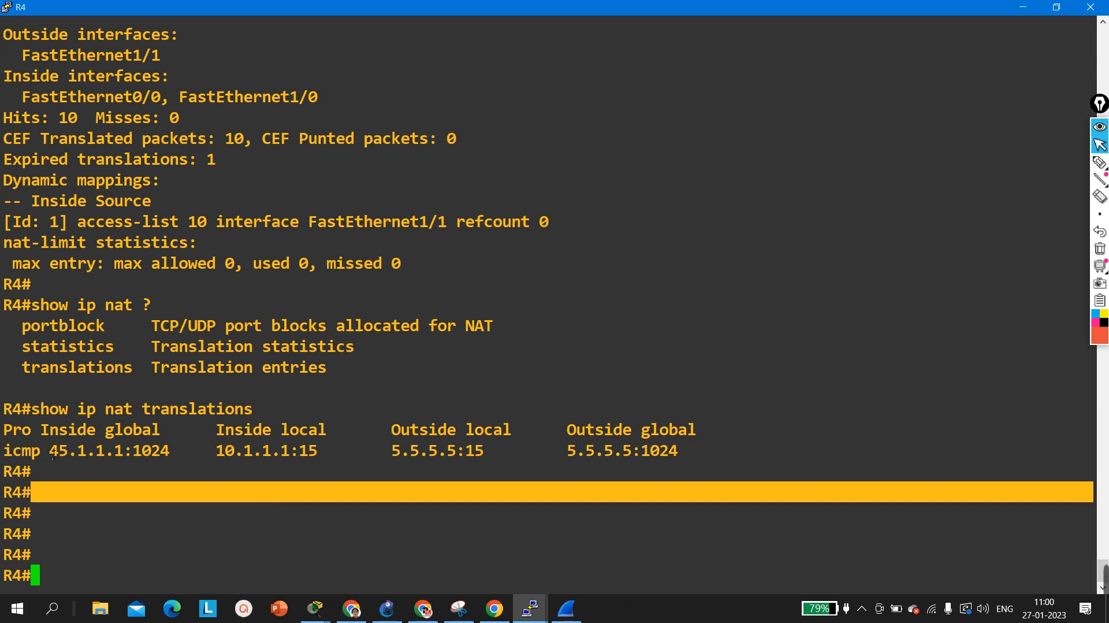
- Highlight the inside global address on R4, and return to the topology to point out R1's loopback networks and the R4–R5 link
{"action": "left_click_drag", "start_coordinate": [323, 454], "coordinate": [53, 456]}
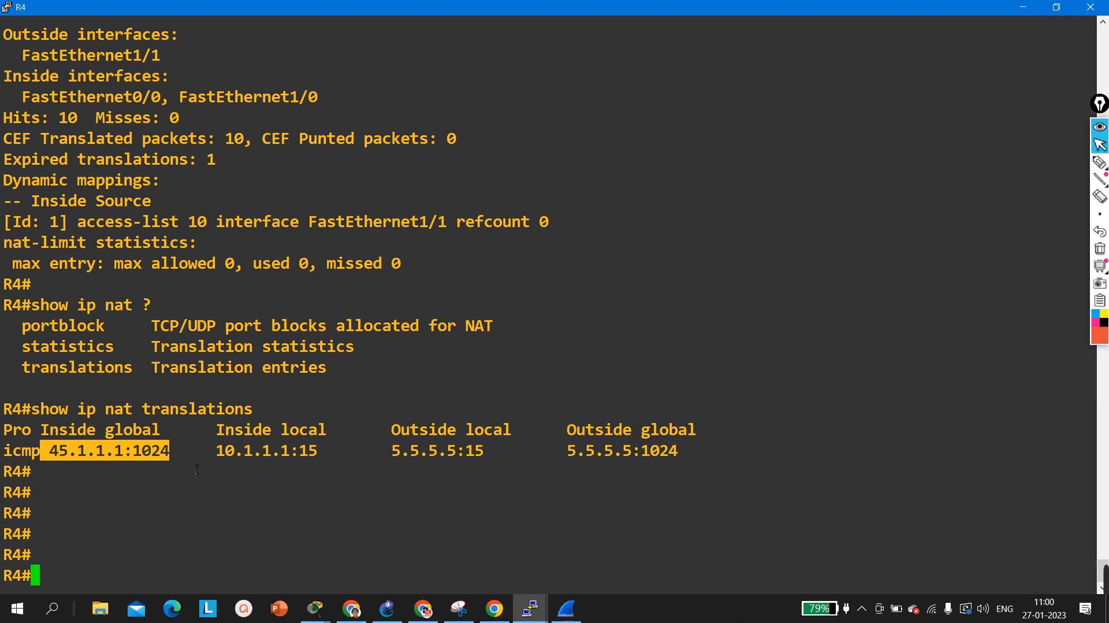
{"action": "left_click", "coordinate": [1022, 8]}
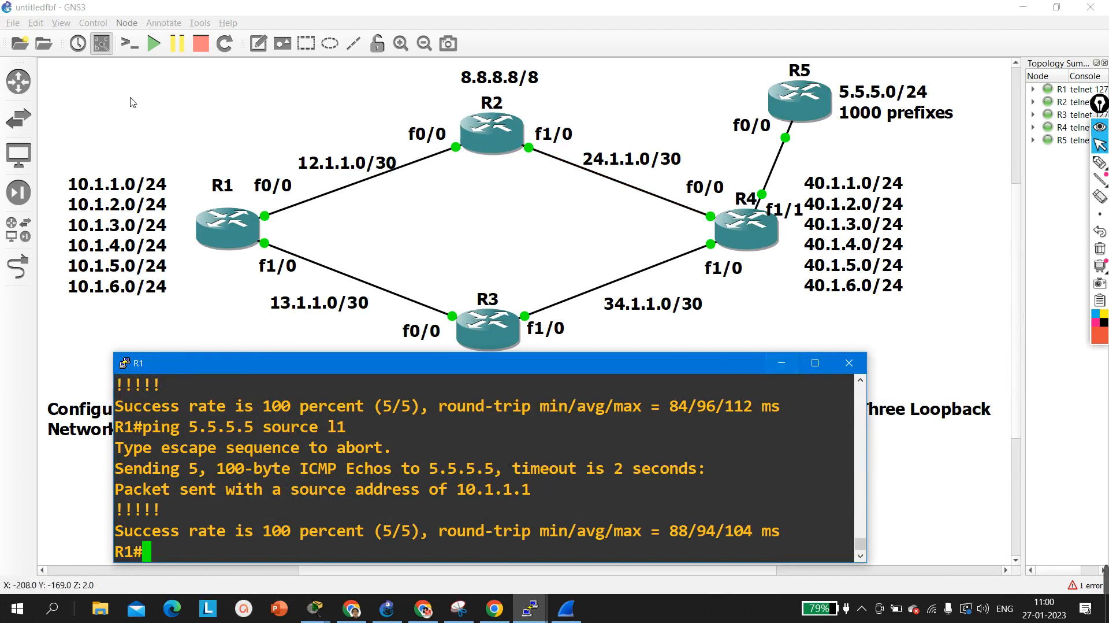
{"action": "left_click", "coordinate": [131, 128]}
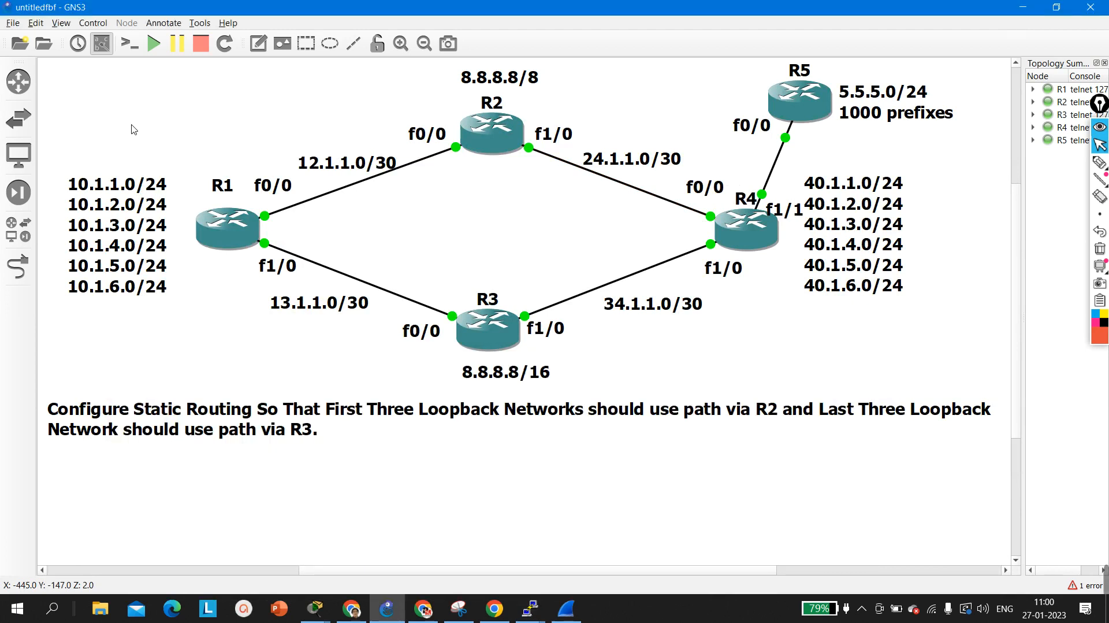
{"action": "left_click_drag", "start_coordinate": [132, 124], "coordinate": [192, 321]}
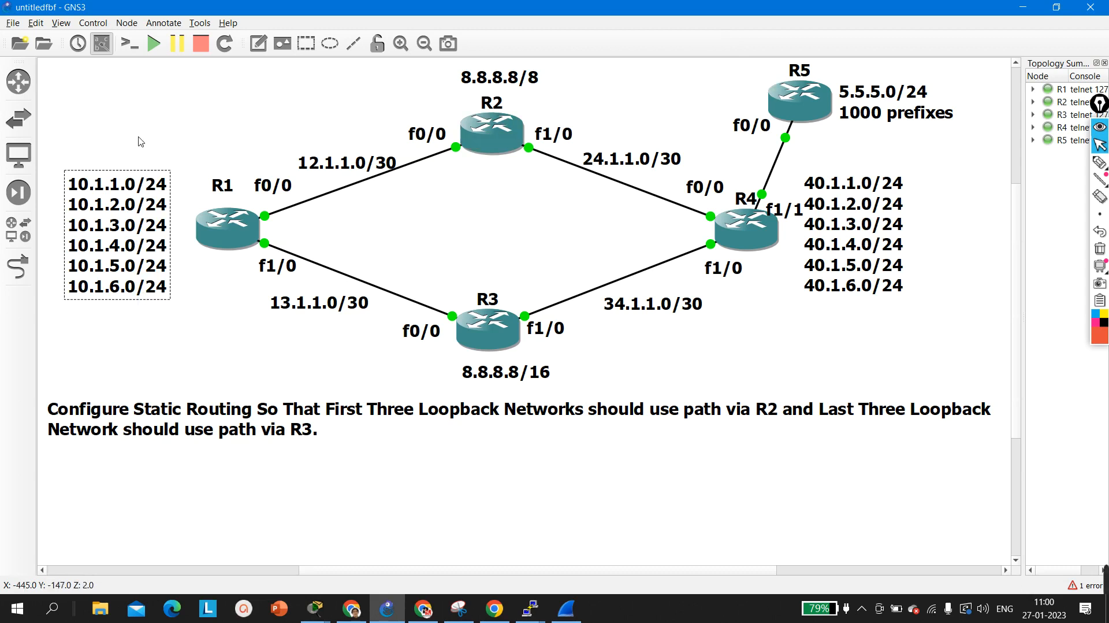
{"action": "left_click_drag", "start_coordinate": [139, 141], "coordinate": [113, 368]}
{"action": "left_click_drag", "start_coordinate": [747, 169], "coordinate": [769, 194]}
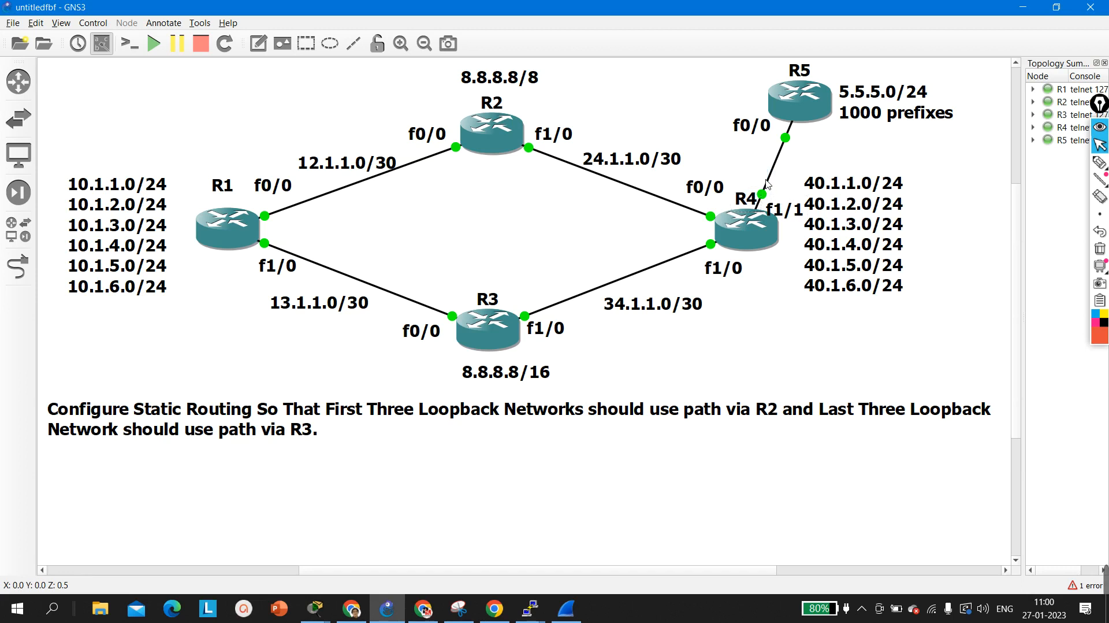
- Switch to R1's console and ping 5.5.5.5 with source l2
{"action": "left_click", "coordinate": [530, 608]}
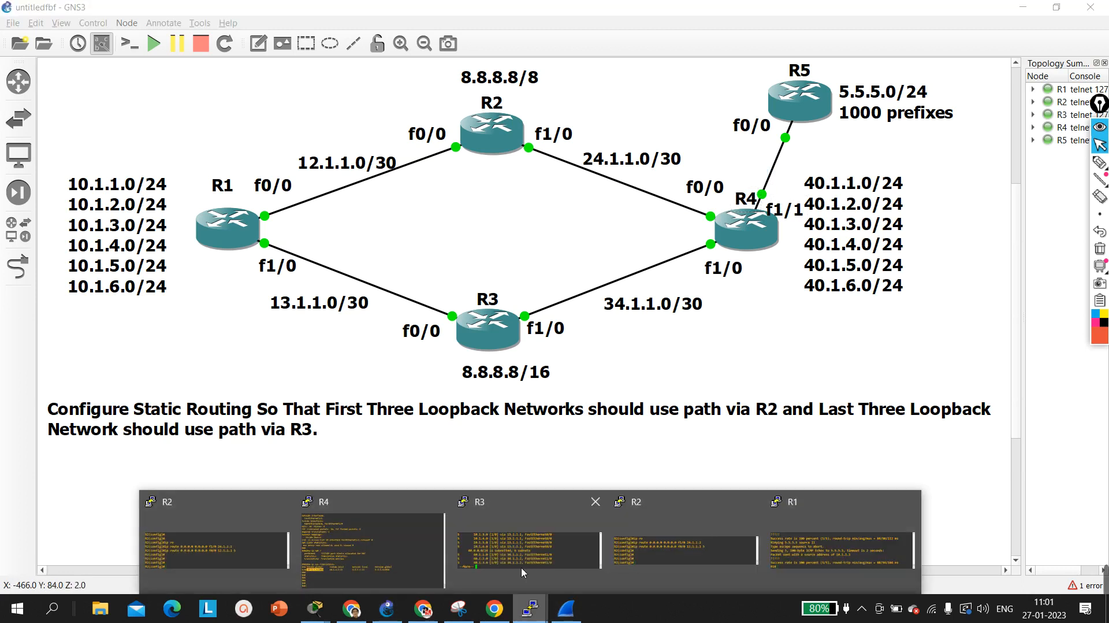
{"action": "left_click", "coordinate": [842, 549]}
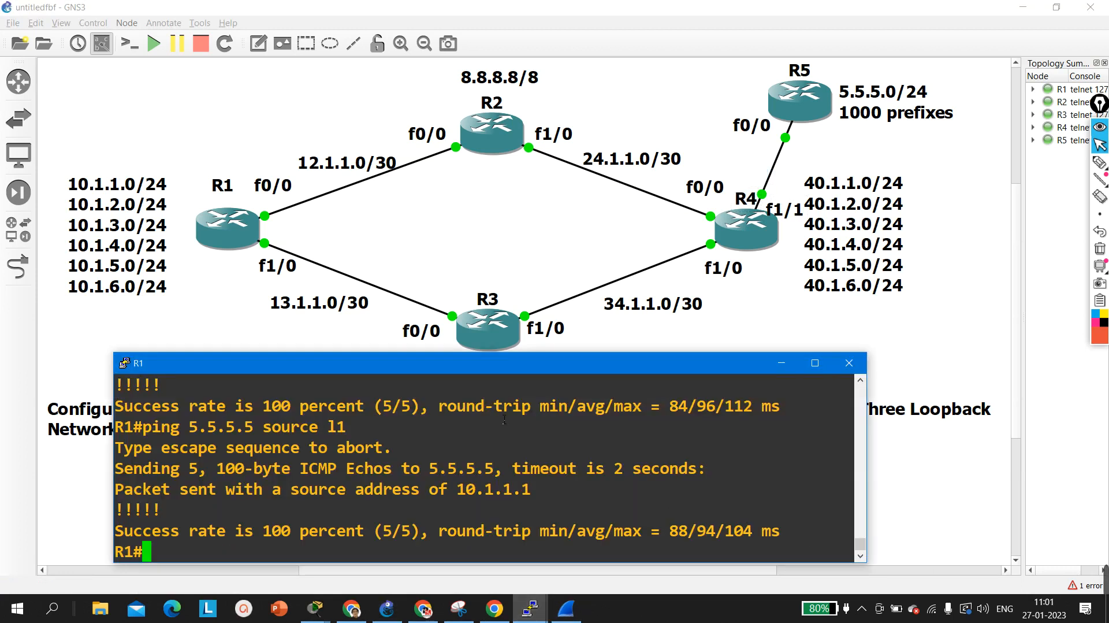
{"action": "key", "text": "Return"}
{"action": "key", "text": "Return"}
{"action": "key", "text": "Up"}
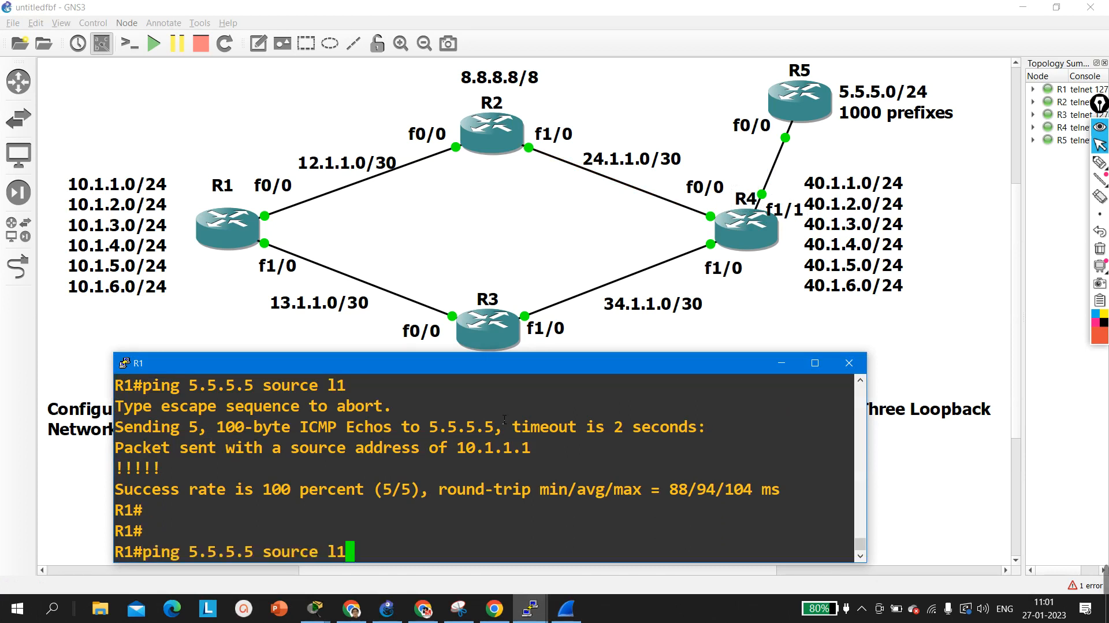
{"action": "key", "text": "BackSpace"}
{"action": "type", "text": "2"}
{"action": "key", "text": "Return"}
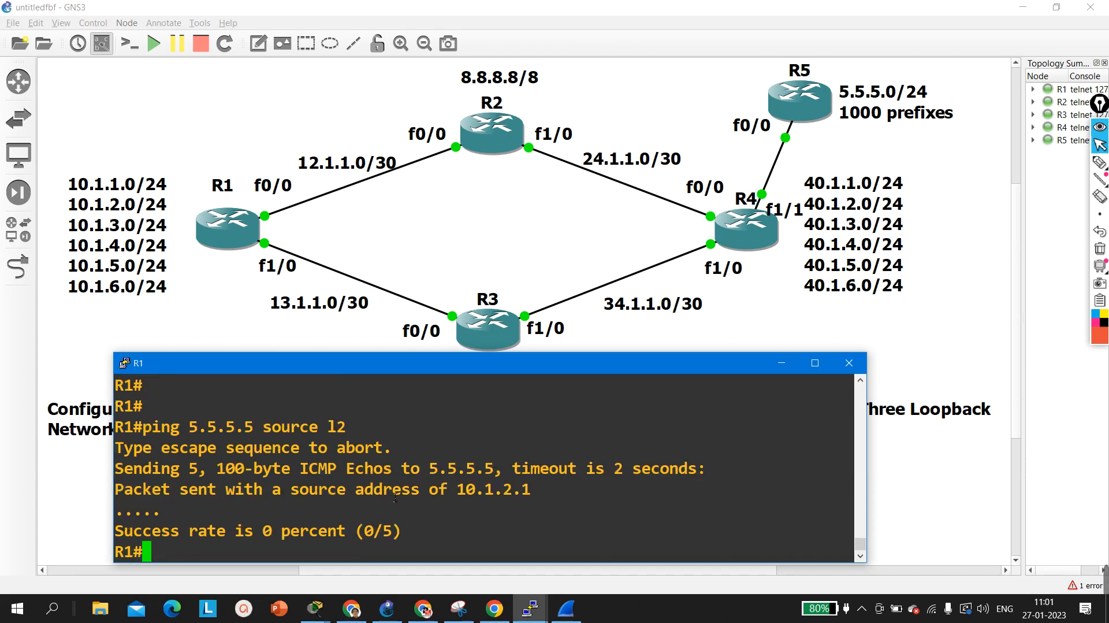
- Ping 5.5.5.5 from R1 with source l1 again
{"action": "key", "text": "Return"}
{"action": "key", "text": "Up"}
{"action": "key", "text": "BackSpace"}
{"action": "type", "text": "1"}
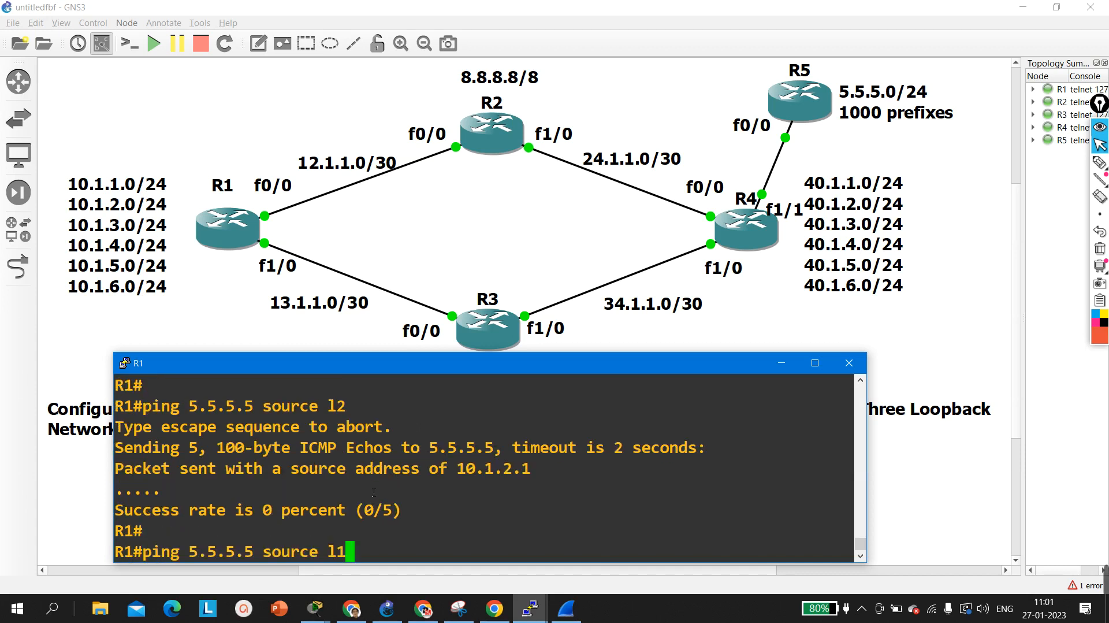
{"action": "key", "text": "Return"}
{"action": "key", "text": "Return"}
{"action": "key", "text": "Return"}
{"action": "key", "text": "Return"}
- Ping 5.5.5.5 from R1 with source l3
{"action": "key", "text": "Up"}
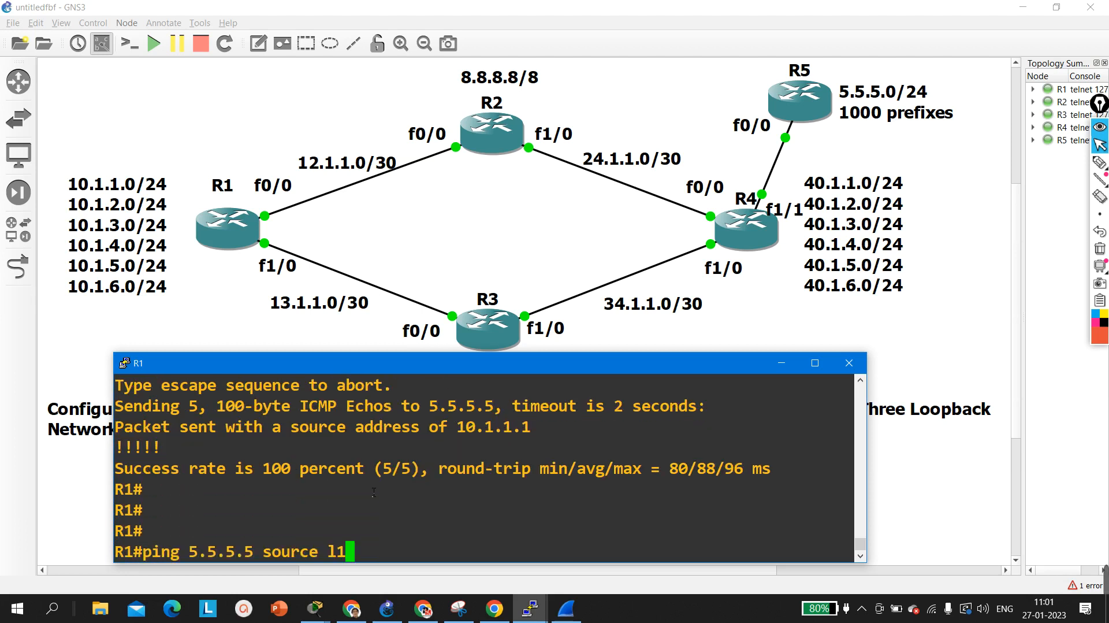
{"action": "key", "text": "BackSpace"}
{"action": "type", "text": "2"}
{"action": "key", "text": "BackSpace"}
{"action": "type", "text": "3"}
{"action": "key", "text": "Return"}
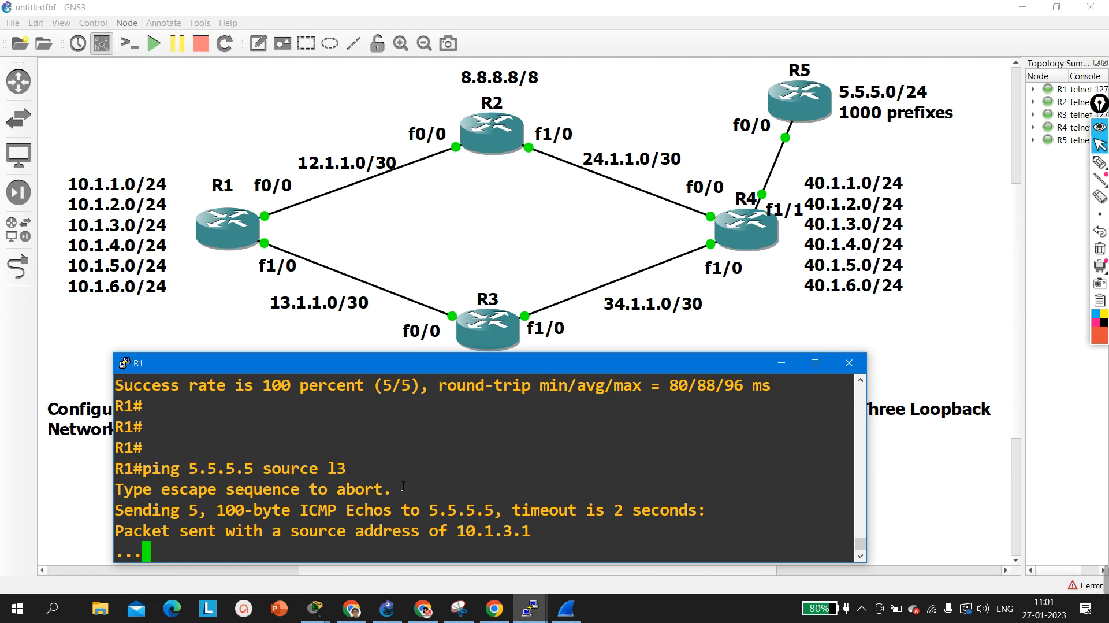
- Enlarge R1's console and list its interfaces with show ip int br
{"action": "left_click", "coordinate": [815, 363]}
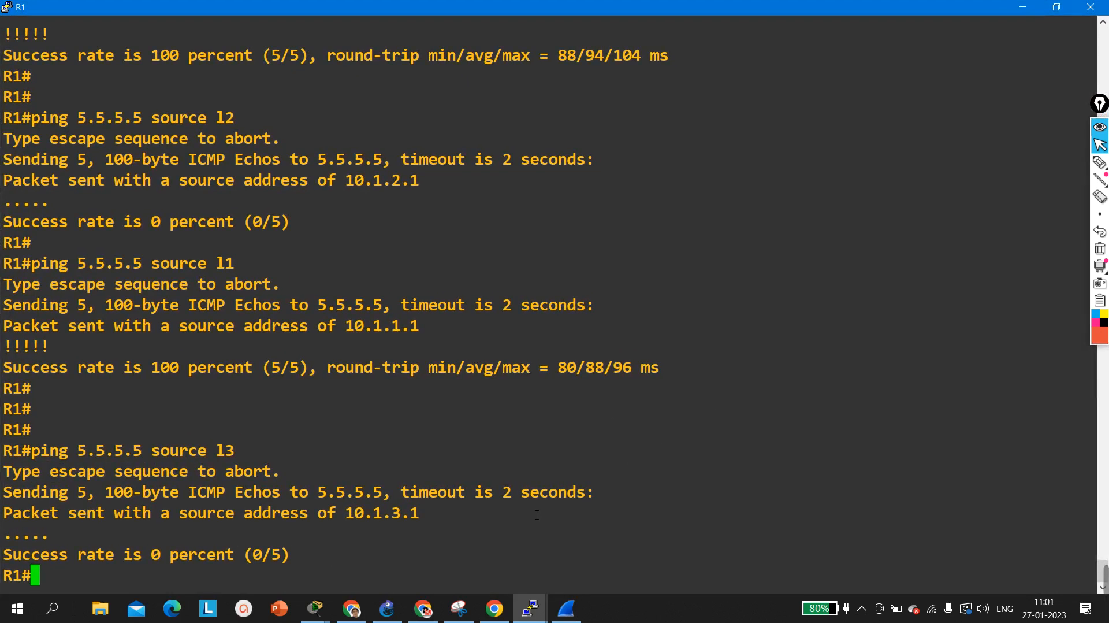
{"action": "type", "text": "sh"}
{"action": "key", "text": "Tab"}
{"action": "type", "text": "ip int "}
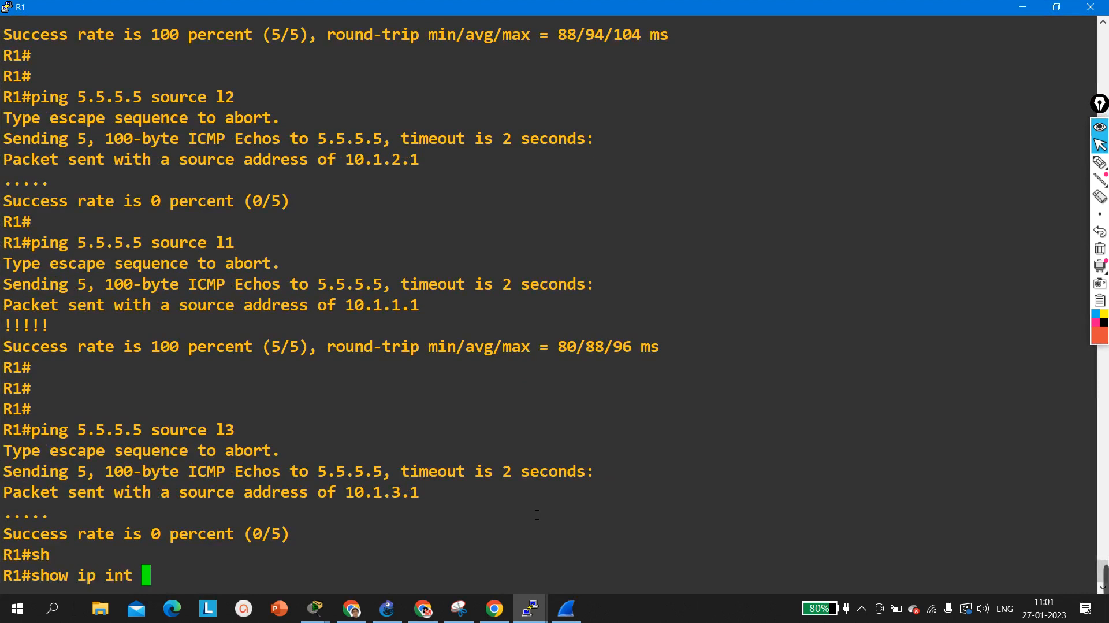
{"action": "type", "text": "rb"}
{"action": "key", "text": "BackSpace"}
{"action": "key", "text": "BackSpace"}
{"action": "type", "text": "br"}
{"action": "key", "text": "Return"}
{"action": "key", "text": "Return"}
{"action": "key", "text": "Return"}
{"action": "key", "text": "Return"}
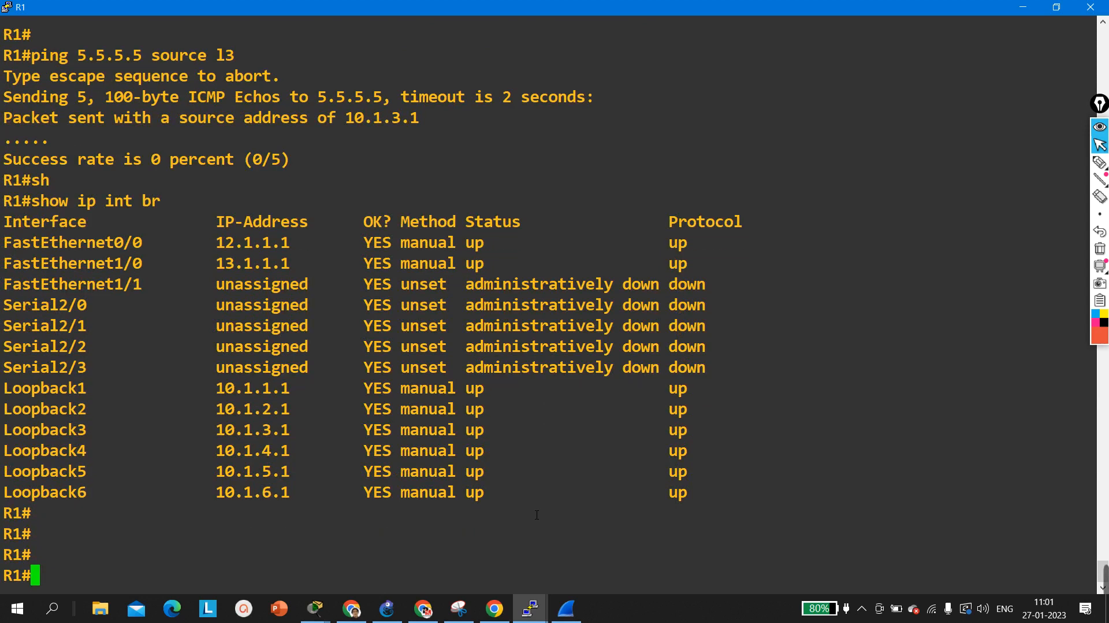
- Highlight the Loopback2 row in R1's interface list, and return to the topology to review R1's loopback networks
{"action": "left_click_drag", "start_coordinate": [69, 412], "coordinate": [721, 416]}
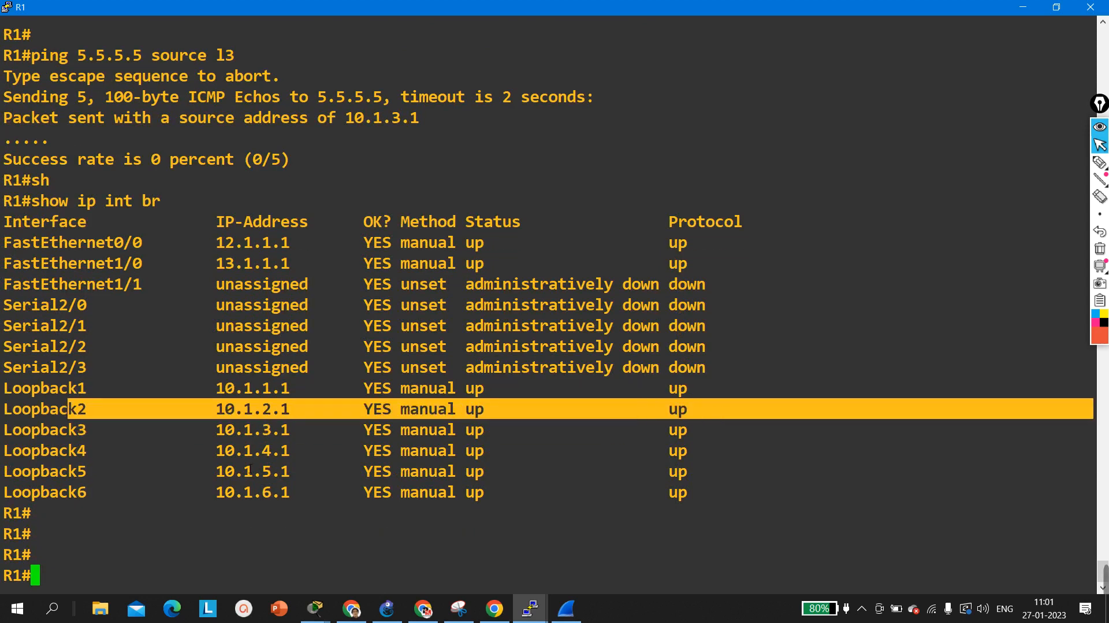
{"action": "left_click", "coordinate": [1057, 6]}
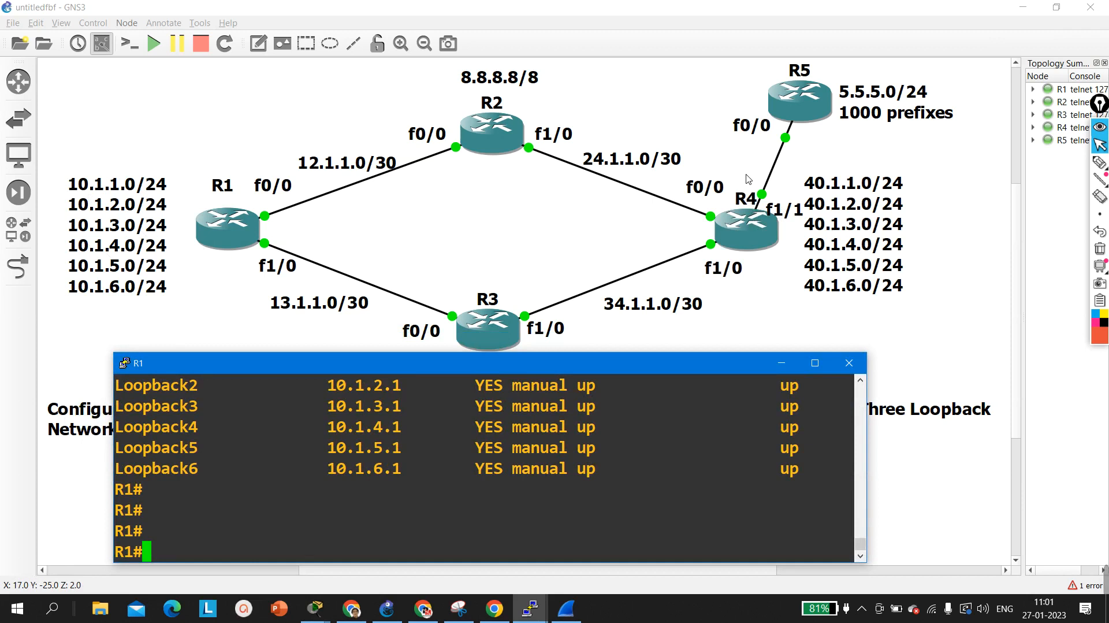
{"action": "left_click_drag", "start_coordinate": [91, 142], "coordinate": [157, 192]}
{"action": "left_click", "coordinate": [198, 126]}
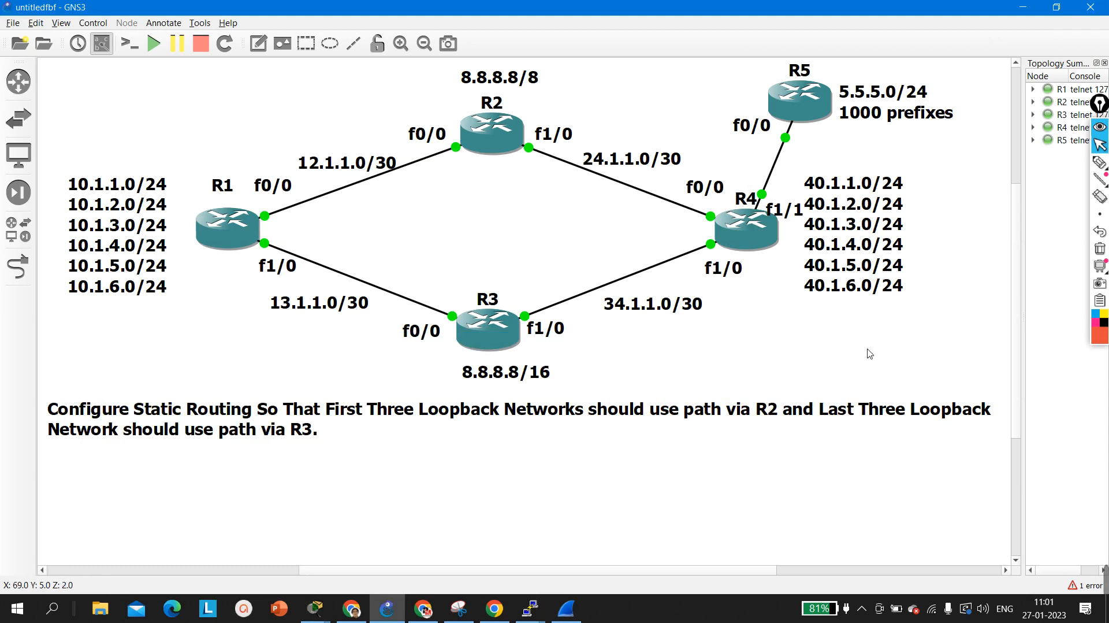
- Switch to R4's console and enter global configuration mode
{"action": "left_click", "coordinate": [530, 608]}
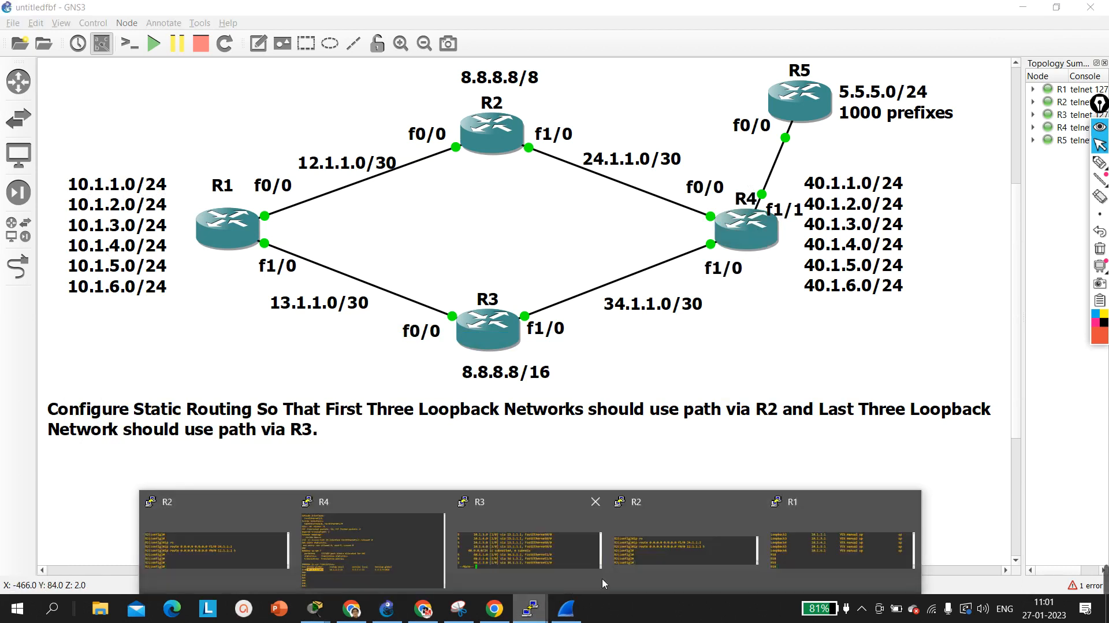
{"action": "left_click", "coordinate": [360, 546]}
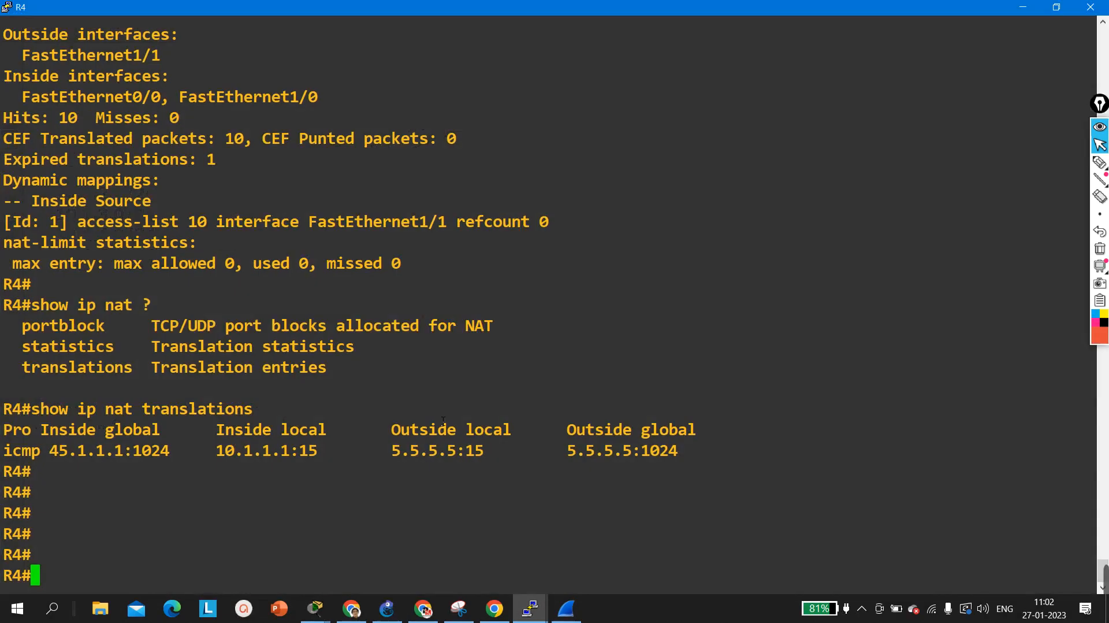
{"action": "key", "text": "Return"}
{"action": "type", "text": "conf"}
{"action": "key", "text": "Tab"}
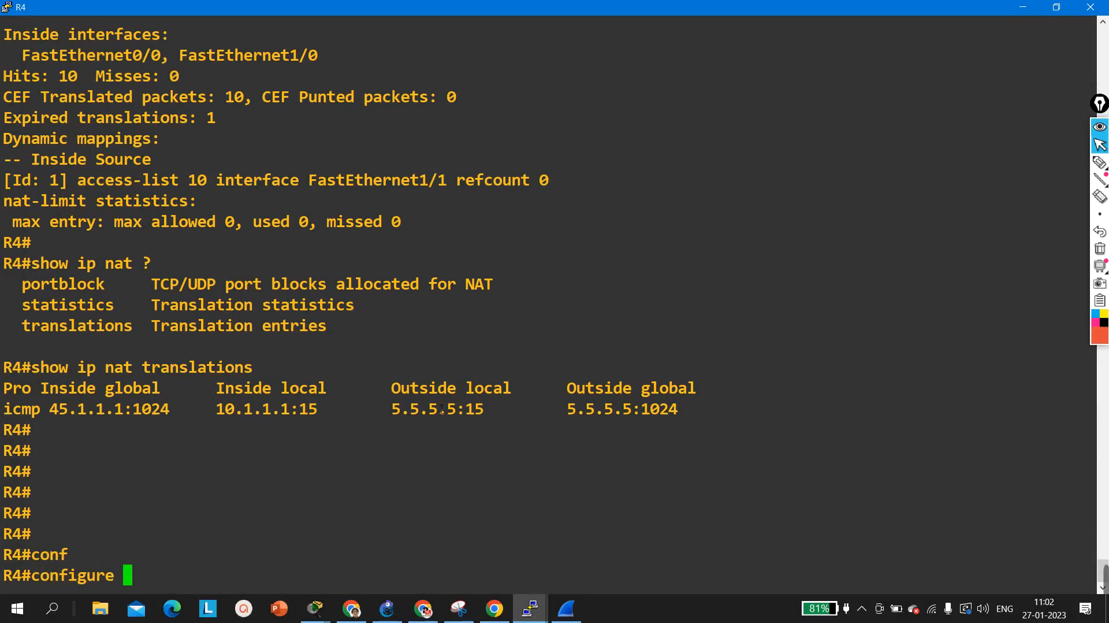
{"action": "key", "text": "Return"}
{"action": "key", "text": "Return"}
{"action": "key", "text": "Return"}
{"action": "key", "text": "Return"}
- Add access-list 10 permit 10.0.0.0 0.255.255.255 on R4 to cover all of R1's loopback networks
{"action": "type", "text": "acc"}
{"action": "key", "text": "Tab"}
{"action": "type", "text": "1"}
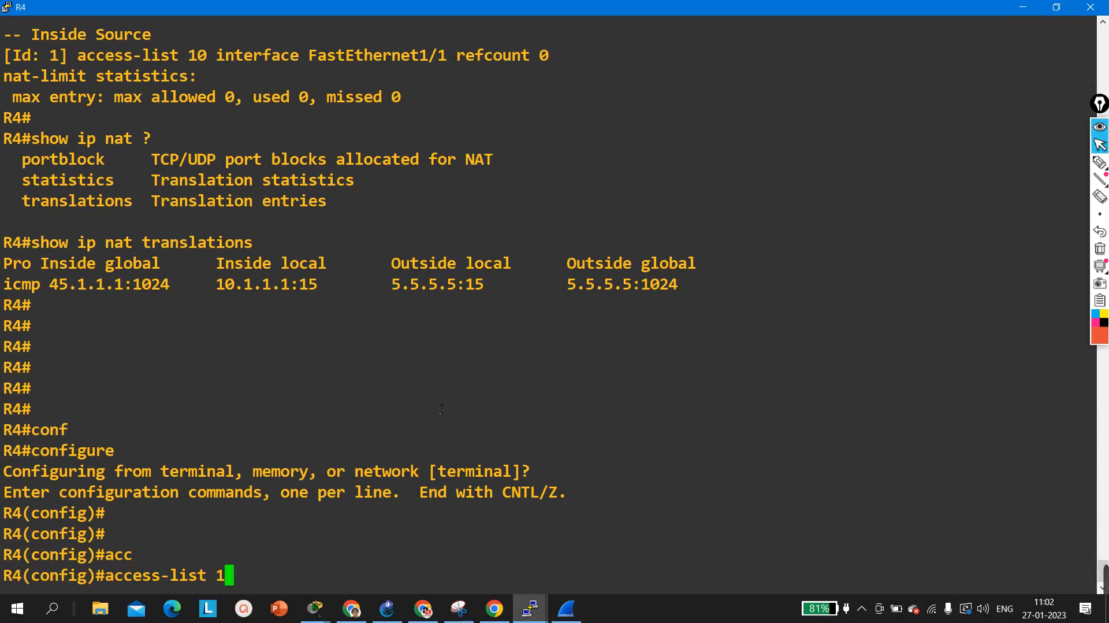
{"action": "type", "text": "0 per"}
{"action": "key", "text": "Tab"}
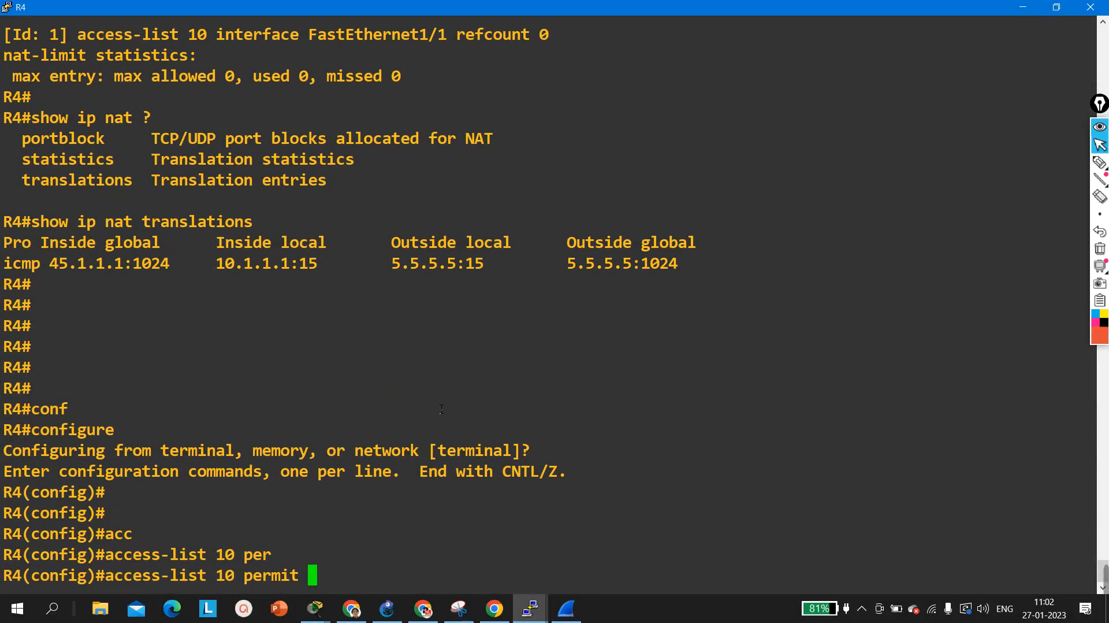
{"action": "type", "text": "10.0.0.0 0.2"}
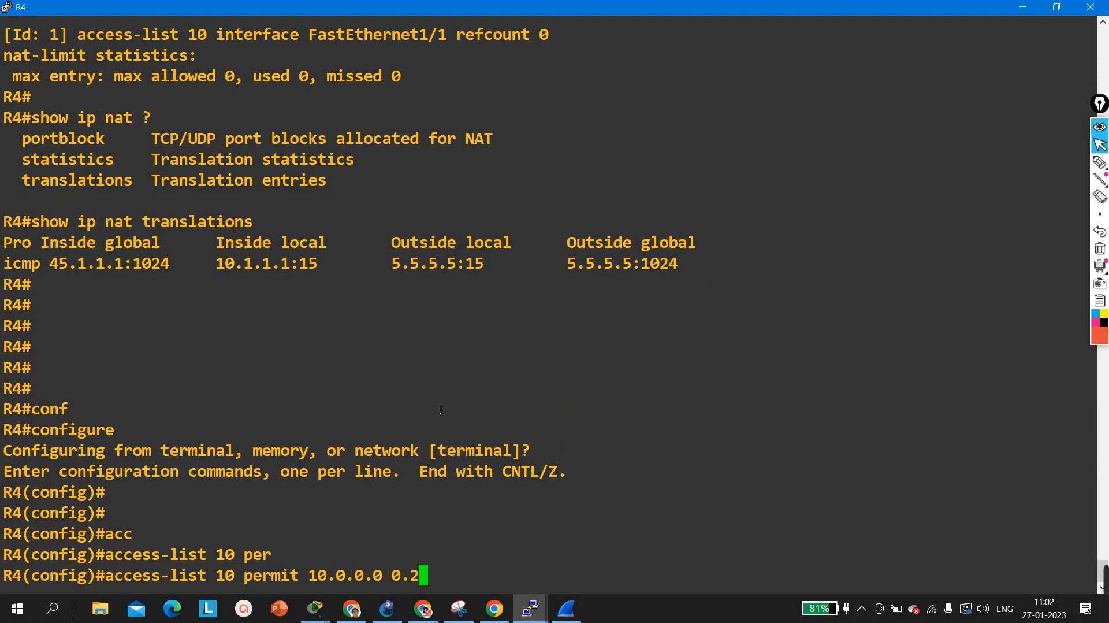
{"action": "type", "text": "55.255.255"}
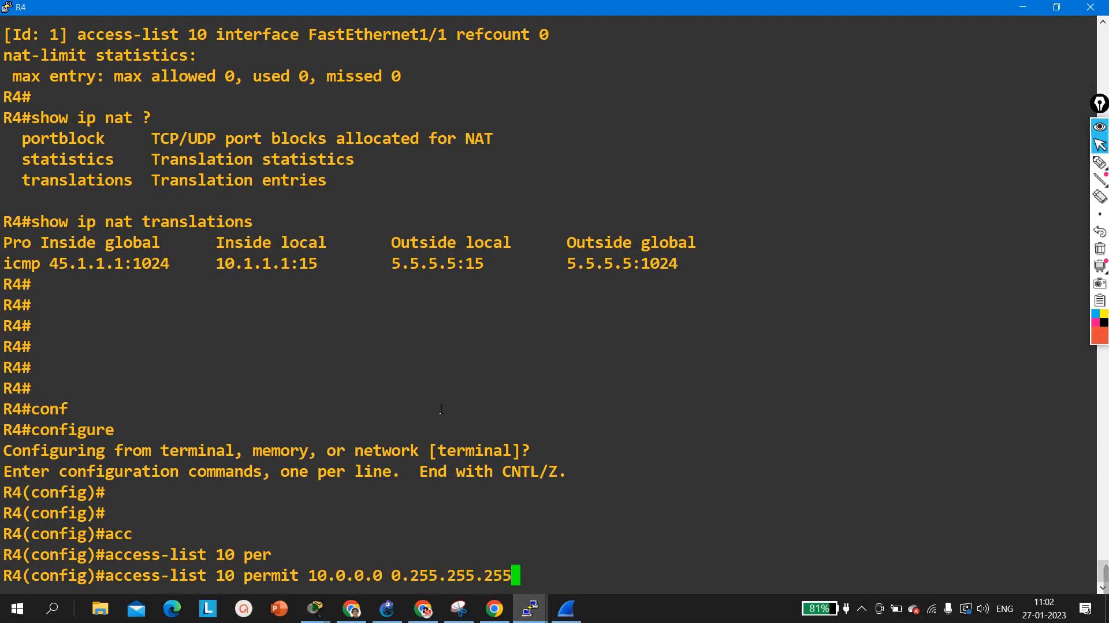
{"action": "key", "text": "Return"}
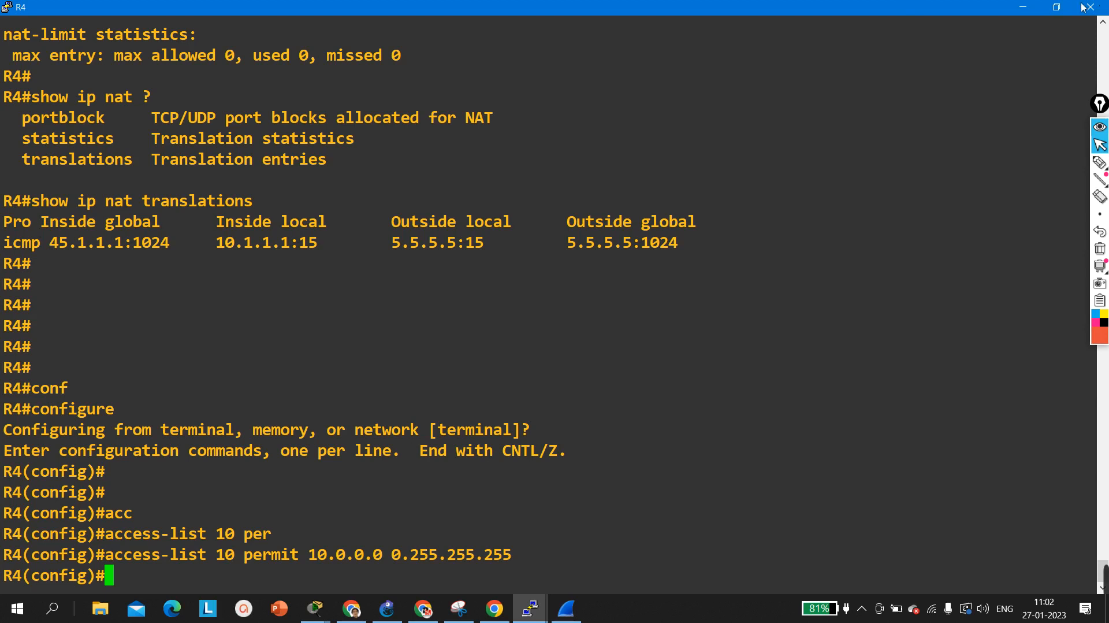
- Shrink R4's console, switch to R1's console and repeat the ping to 5.5.5.5 with source l3
{"action": "left_click", "coordinate": [1055, 8]}
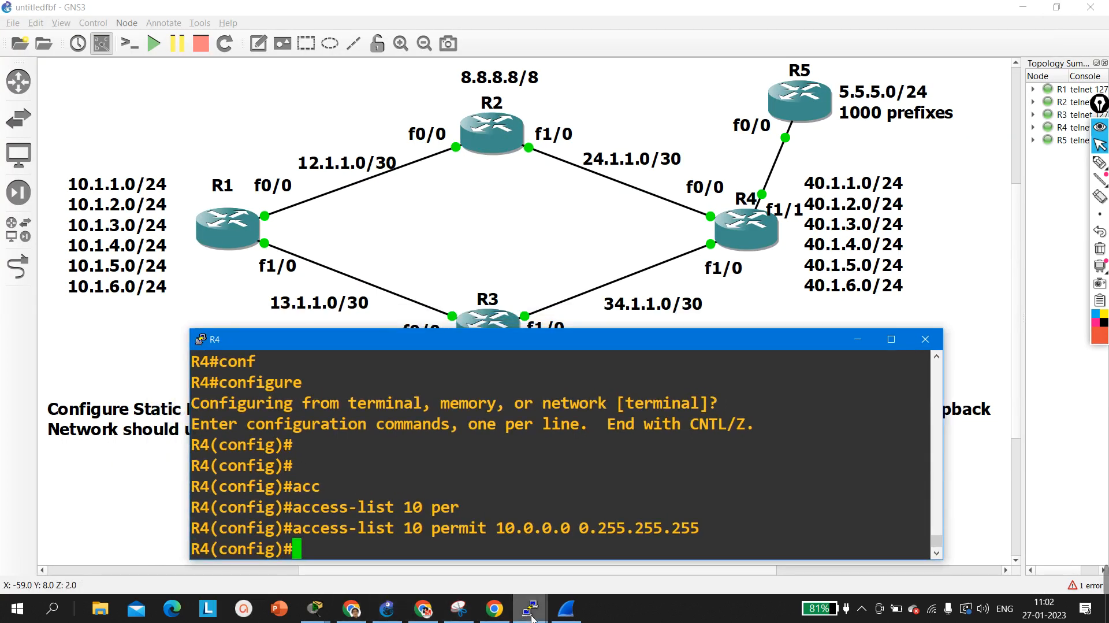
{"action": "mouse_move", "coordinate": [532, 617]}
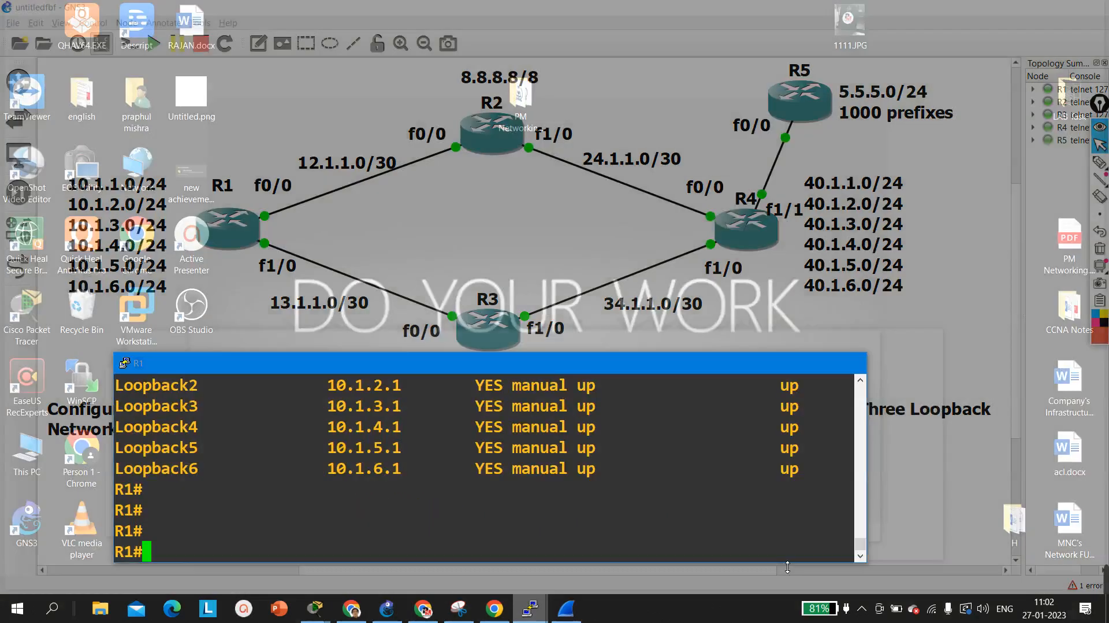
{"action": "left_click", "coordinate": [843, 569]}
{"action": "key", "text": "Up"}
{"action": "key", "text": "Up"}
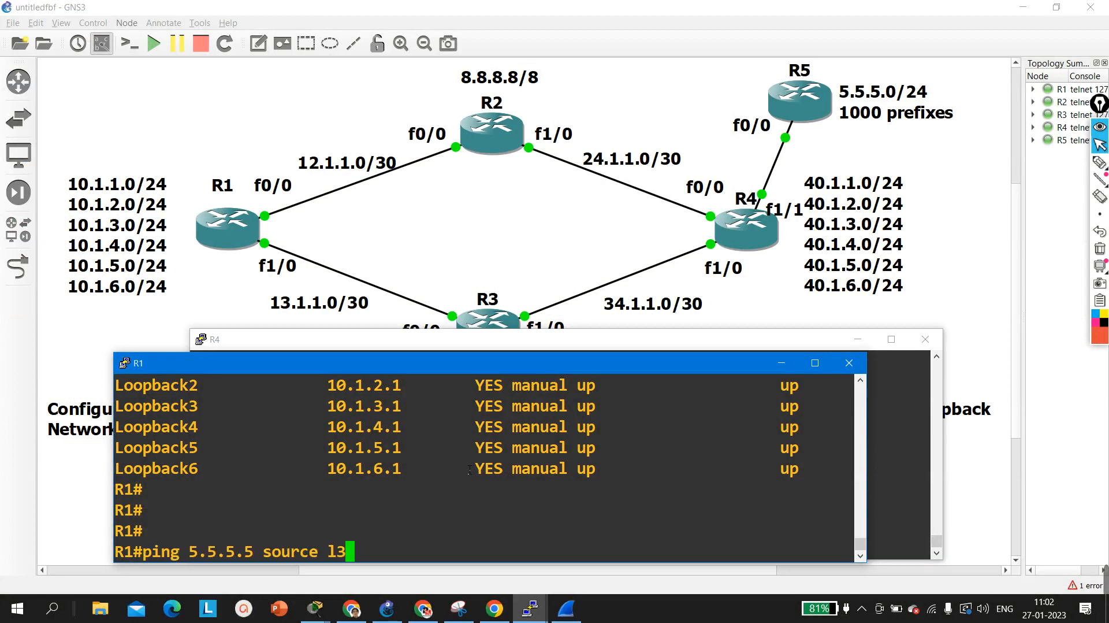
{"action": "key", "text": "Return"}
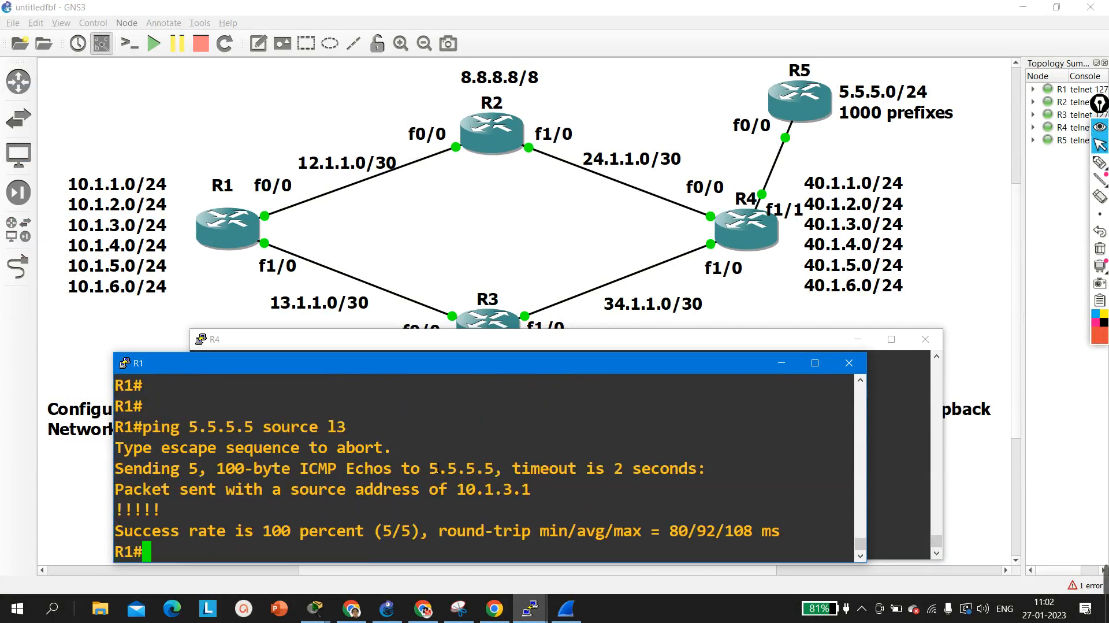
- Repeat the ping from R1 to 5.5.5.5 with source l2
{"action": "key", "text": "Up"}
{"action": "key", "text": "BackSpace"}
{"action": "type", "text": "2"}
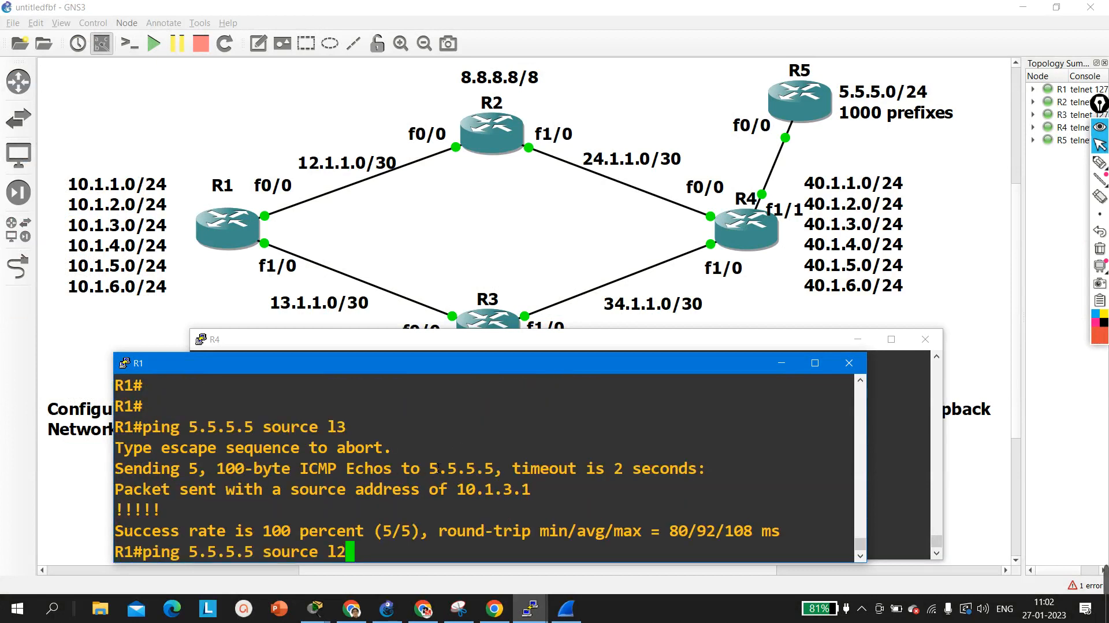
{"action": "key", "text": "Return"}
{"action": "type", "text": "\\"}
{"action": "key", "text": "Return"}
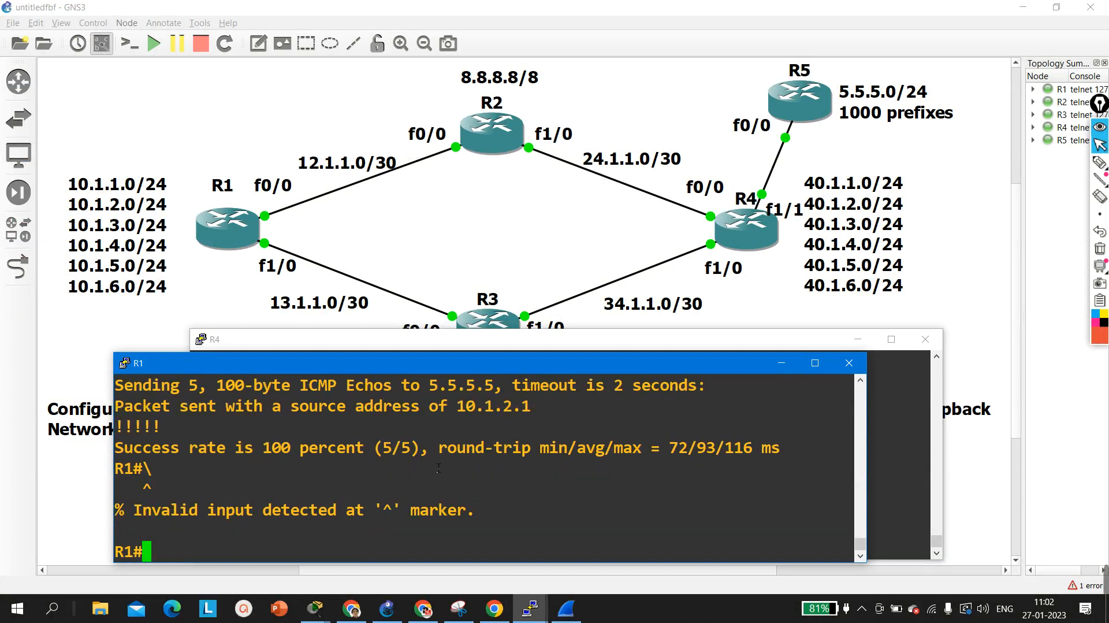
- Minimise the R1 and R4 consoles, sketch the path from R1 through R3 and R4 to R5 on the topology, and clear the sketch
{"action": "left_click", "coordinate": [782, 363]}
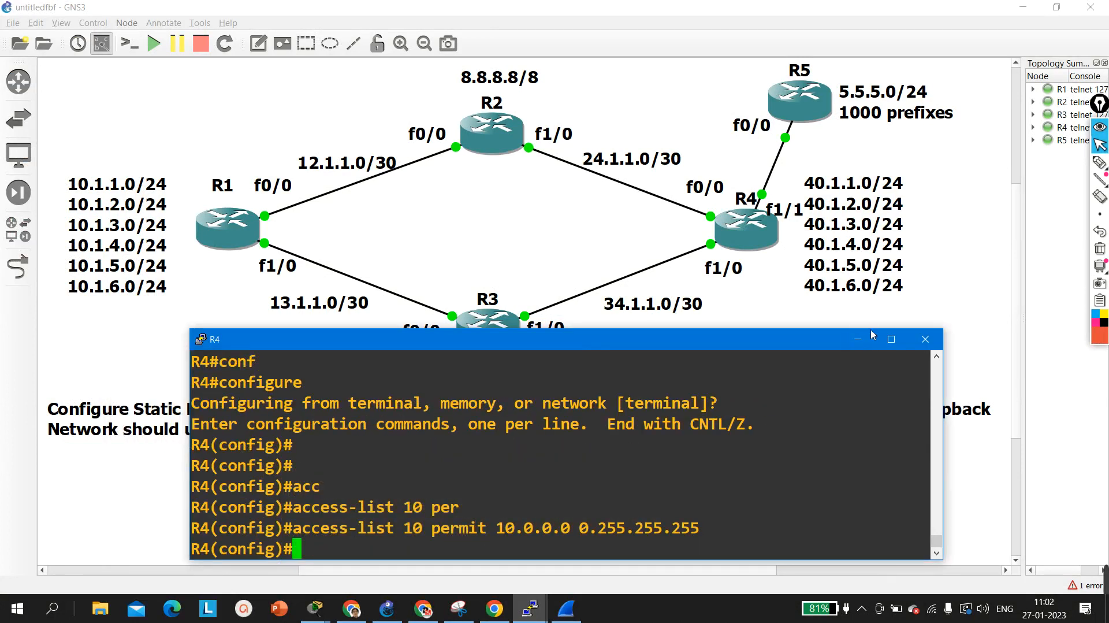
{"action": "left_click", "coordinate": [858, 339]}
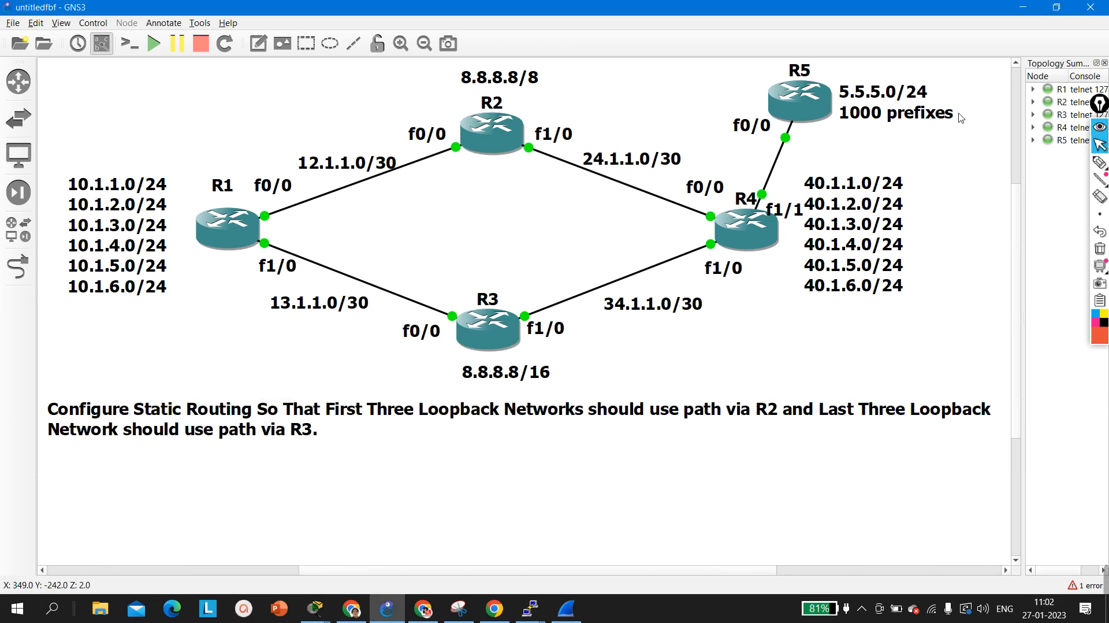
{"action": "left_click", "coordinate": [1099, 163]}
{"action": "mouse_move", "coordinate": [238, 266]}
{"action": "left_mouse_down"}
{"action": "mouse_move", "coordinate": [462, 344]}
{"action": "mouse_move", "coordinate": [799, 139]}
{"action": "mouse_move", "coordinate": [791, 149]}
{"action": "left_mouse_up"}
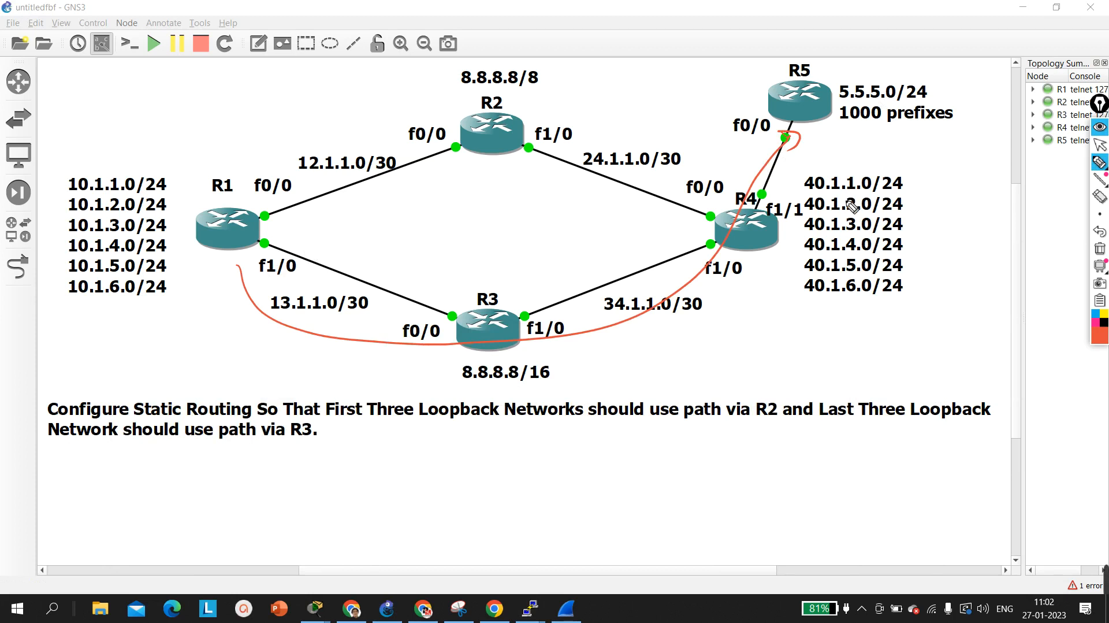
{"action": "left_click", "coordinate": [1100, 149]}
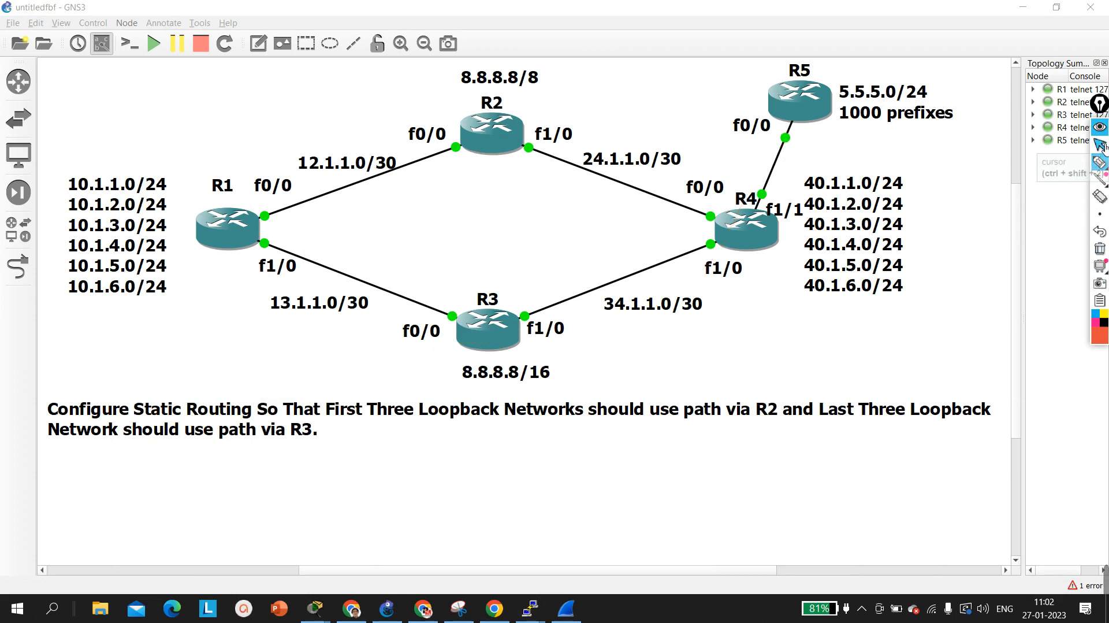
{"action": "left_click", "coordinate": [1100, 147]}
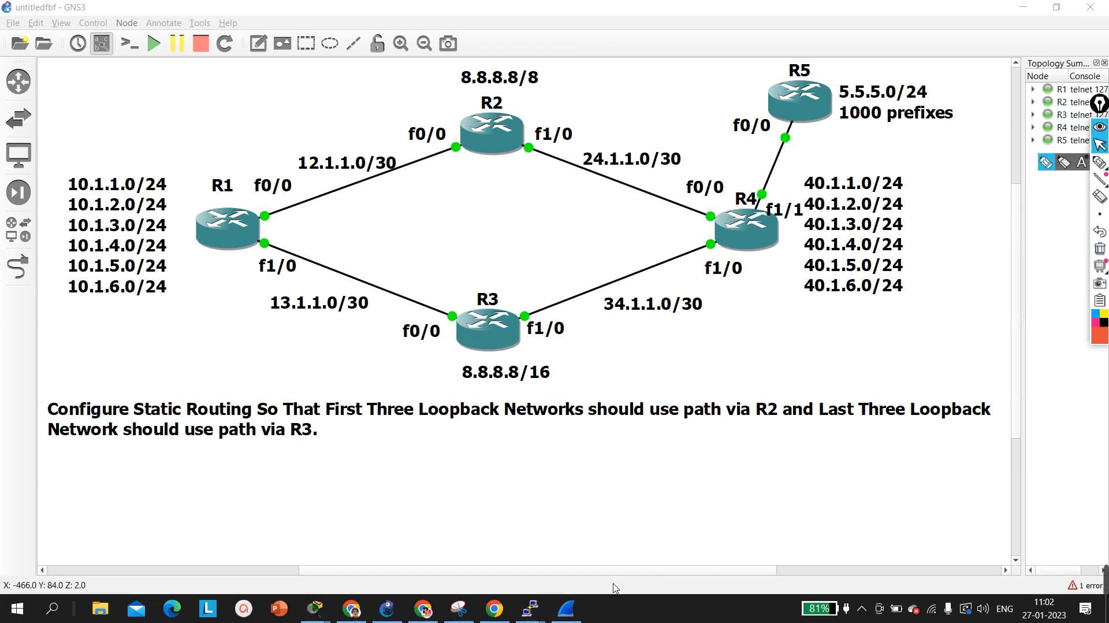
- Switch to the Google Meet call in Chrome
{"action": "left_click", "coordinate": [418, 617]}
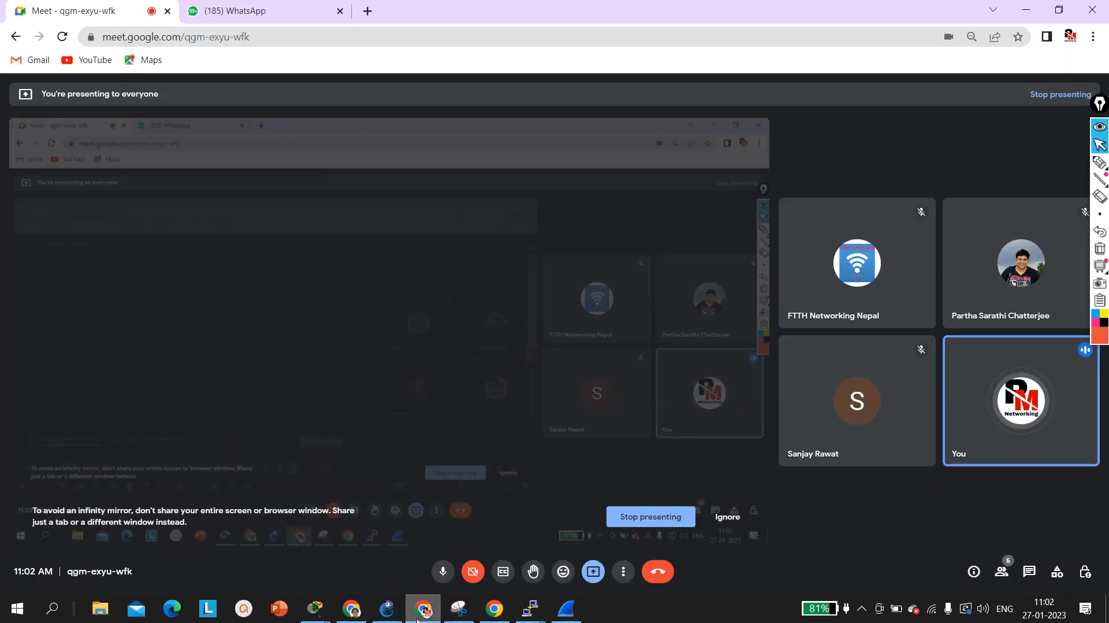
{"action": "mouse_move", "coordinate": [1098, 583]}
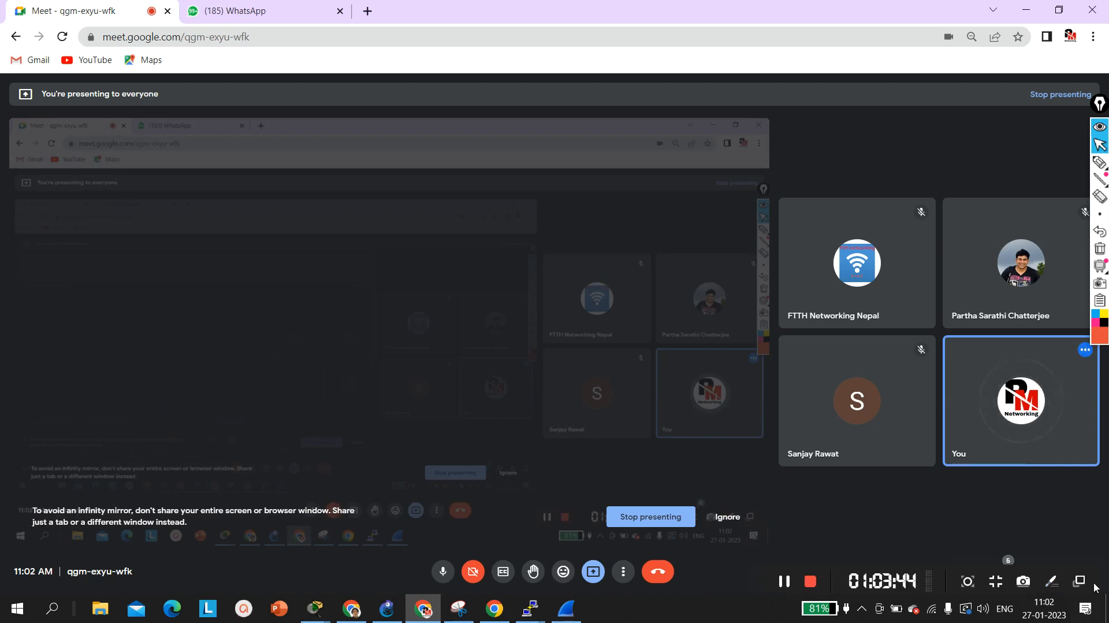